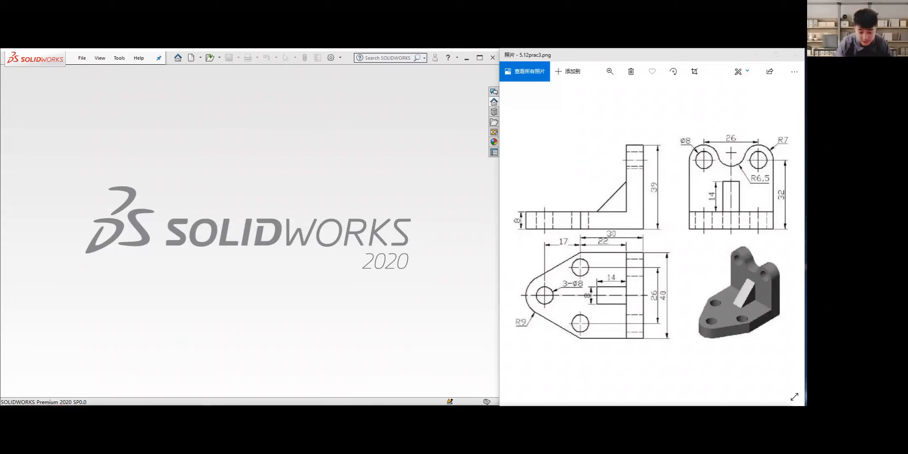
Switch to WeChat, check the 2019机械（英） Mechanical group chat, and put the chat window away.
{"action": "key", "text": "alt+Tab"}
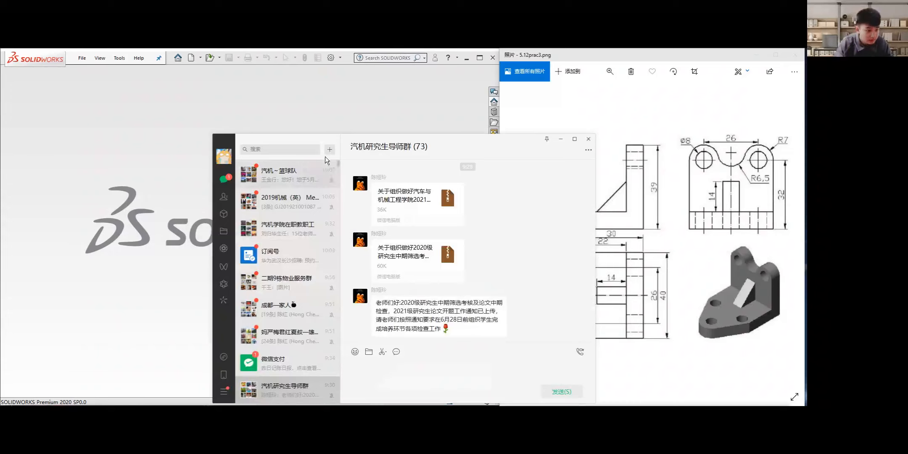
{"action": "left_click_drag", "start_coordinate": [455, 141], "coordinate": [455, 163]}
{"action": "scroll", "coordinate": [255, 249], "scroll_direction": "up", "scroll_amount": 1}
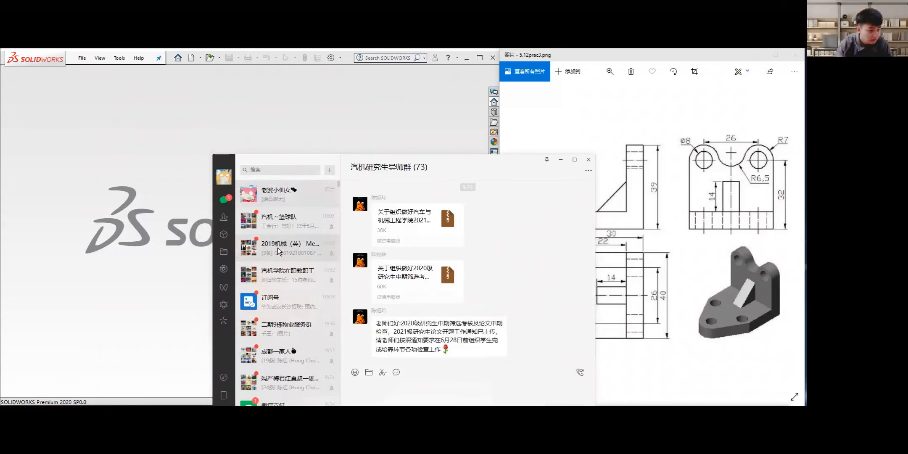
{"action": "left_click", "coordinate": [281, 241]}
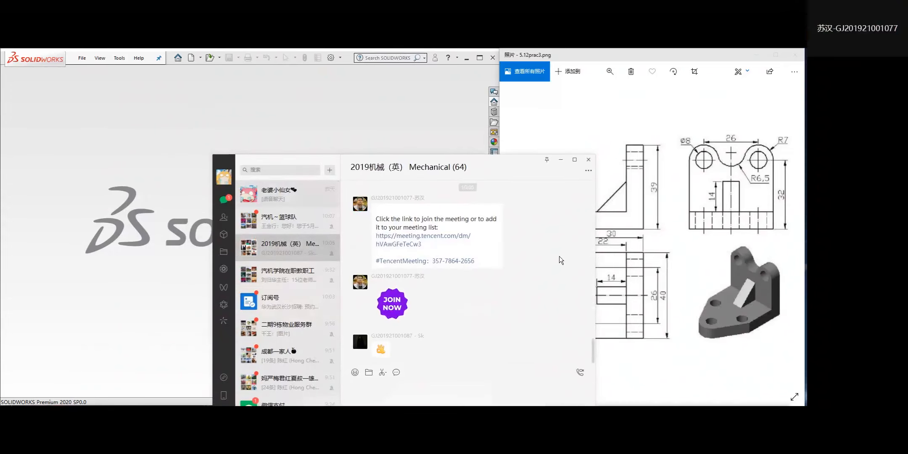
{"action": "left_click", "coordinate": [561, 161]}
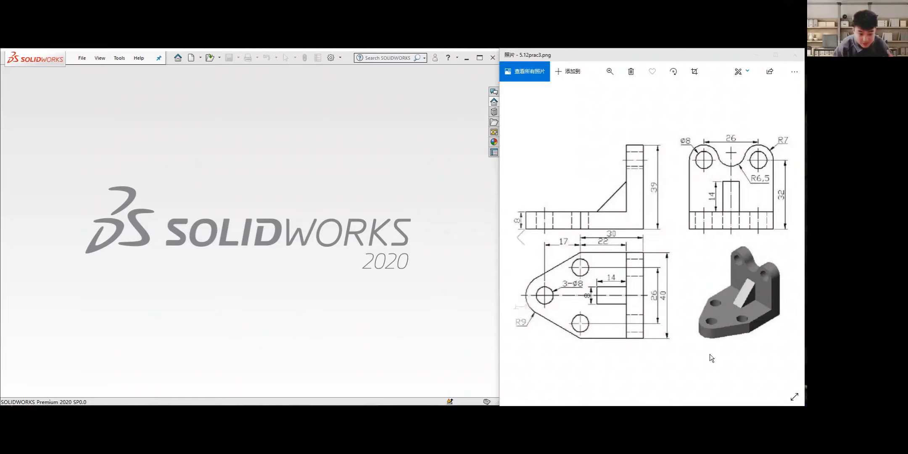
Open the drawing 5.12prac6 from the 5.12prac folder, examine its views, and return to the 5.12prac3 drawing.
{"action": "left_click", "coordinate": [339, 399]}
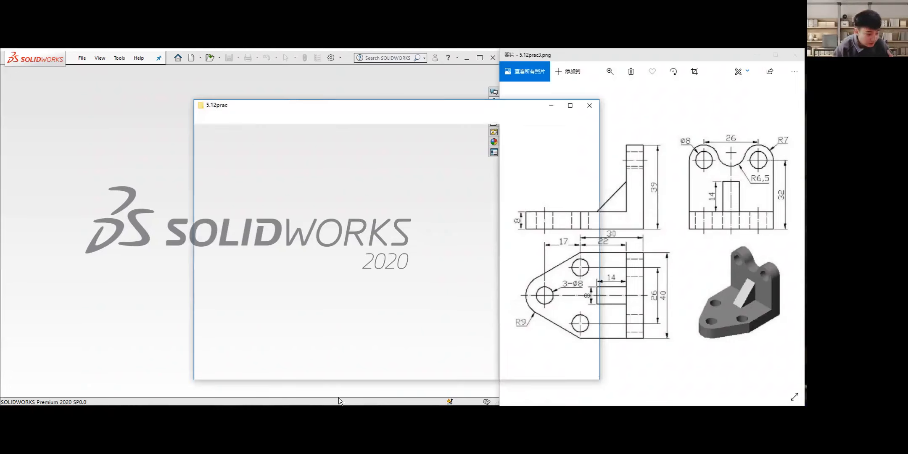
{"action": "double_click", "coordinate": [565, 154]}
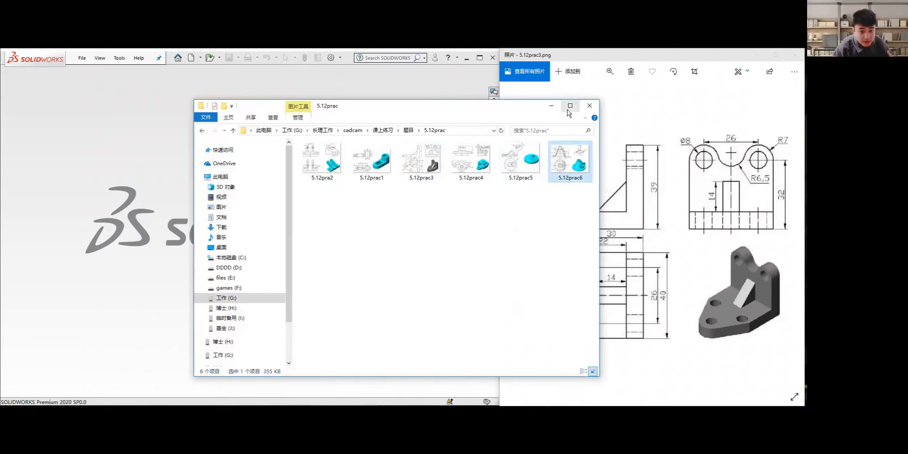
{"action": "left_click", "coordinate": [551, 105]}
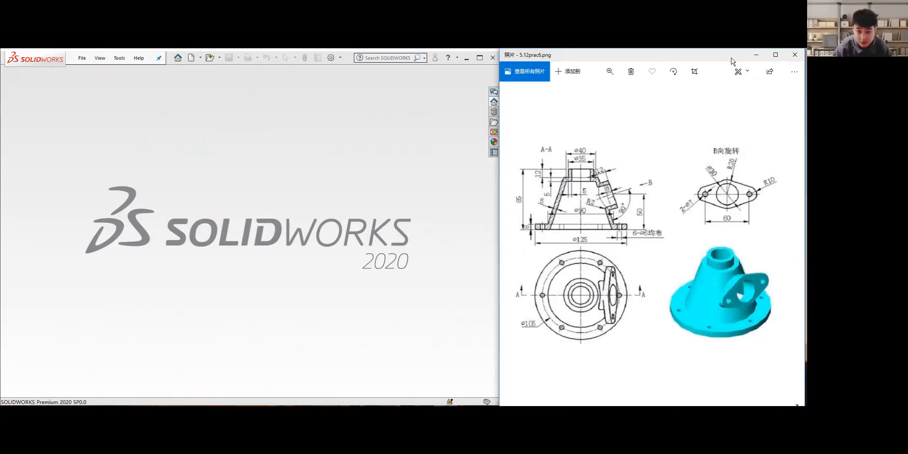
{"action": "left_click_drag", "start_coordinate": [724, 57], "coordinate": [726, 57]}
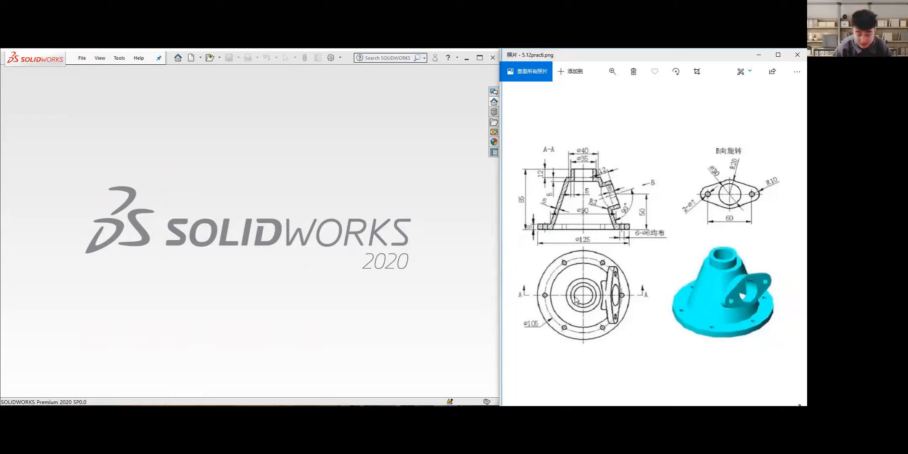
{"action": "left_click", "coordinate": [765, 54]}
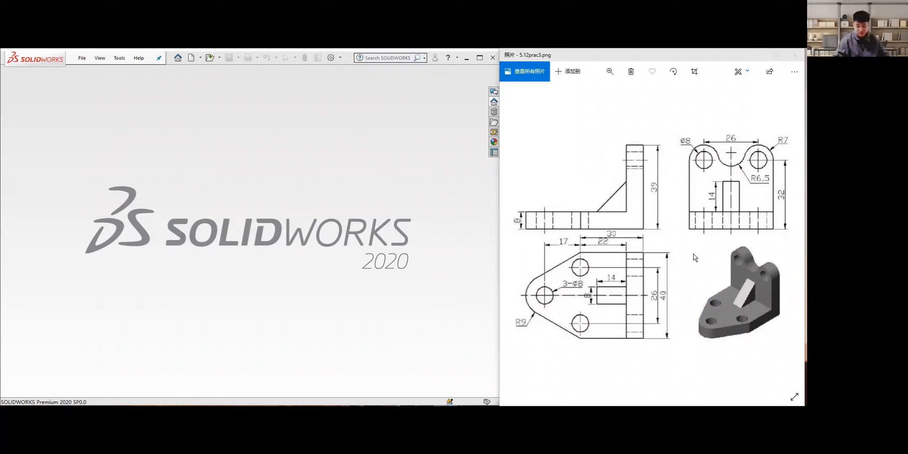
Create a new part document and show the feature modelling tools.
{"action": "left_click", "coordinate": [82, 58]}
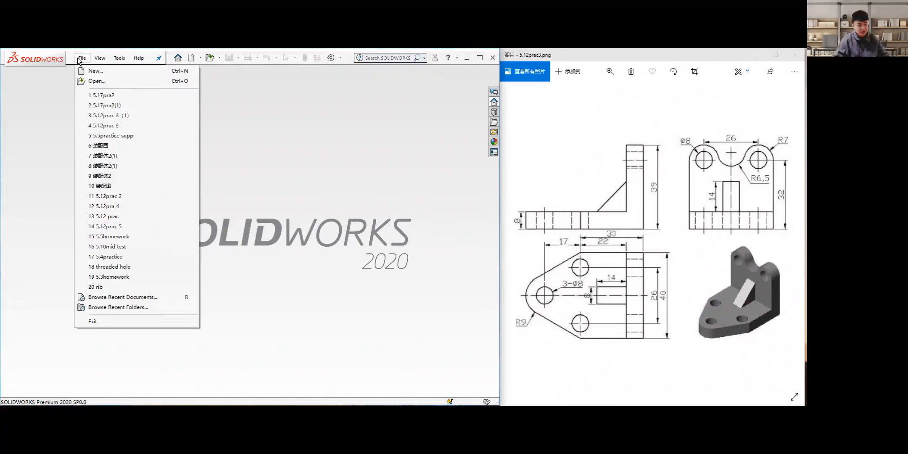
{"action": "left_click", "coordinate": [90, 69]}
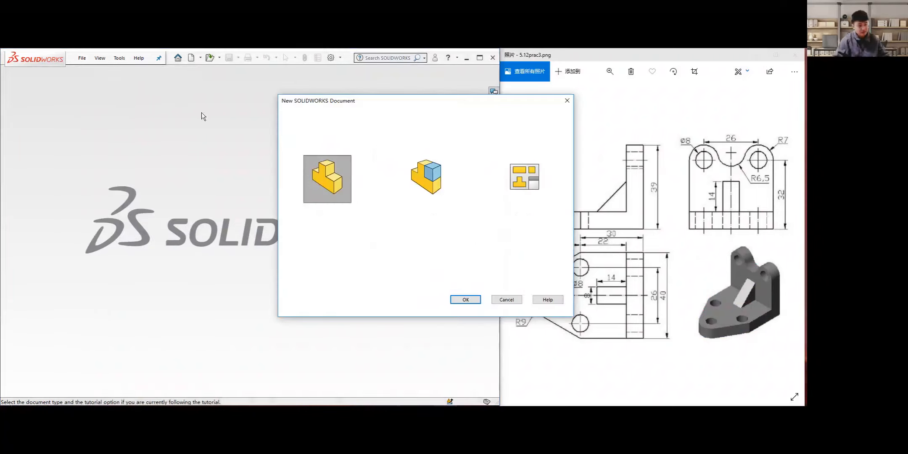
{"action": "left_click", "coordinate": [466, 299]}
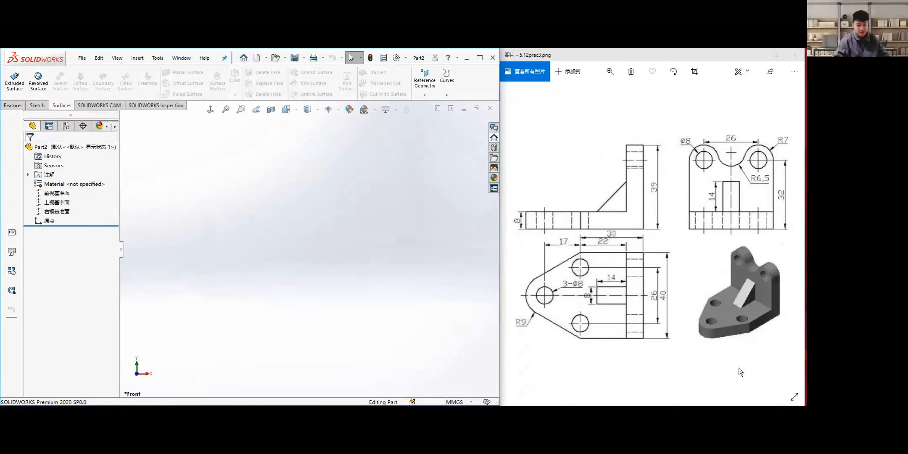
{"action": "left_click", "coordinate": [13, 105]}
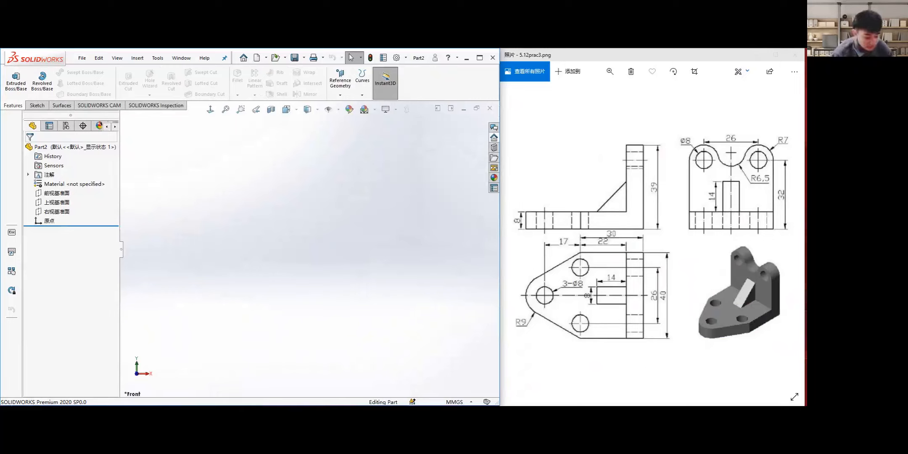
{"action": "key", "text": "XF86AudioRaiseVolume"}
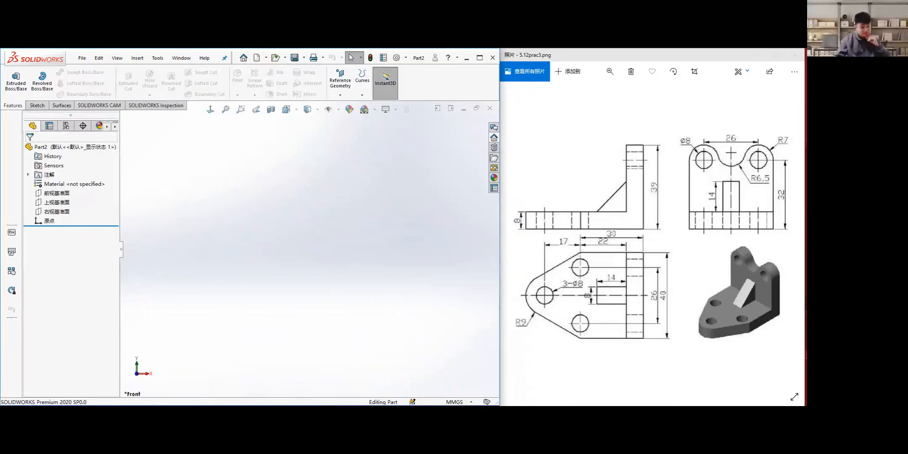
{"action": "key", "text": "XF86AudioRaiseVolume"}
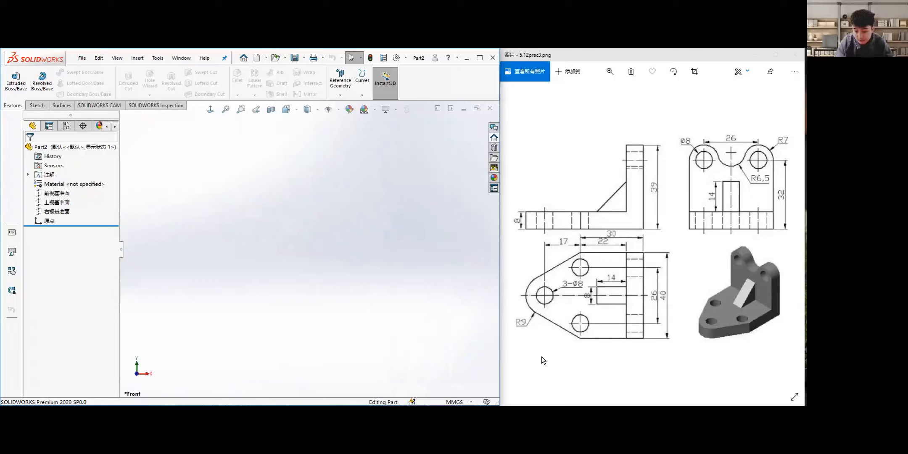
Start a sketch on the top plane (上视基准面) and draw a horizontal centerline about 72 mm long from the origin toward negative X.
{"action": "right_click", "coordinate": [61, 197]}
{"action": "left_click", "coordinate": [40, 203]}
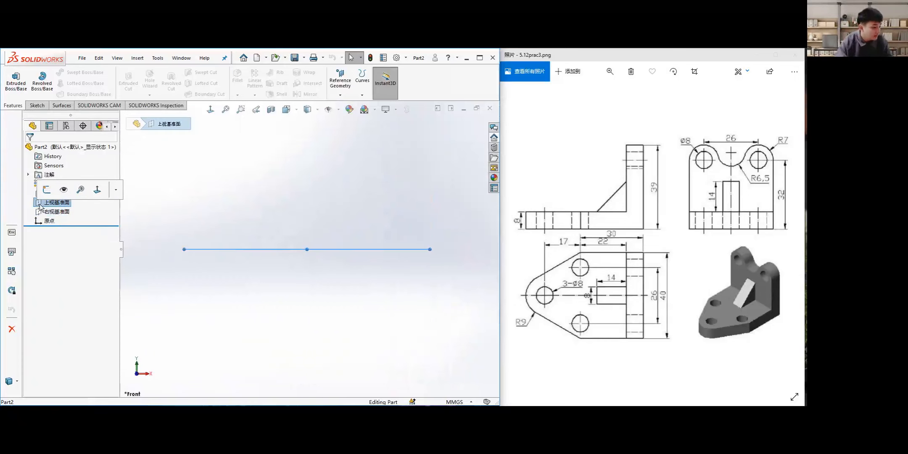
{"action": "left_click", "coordinate": [63, 203]}
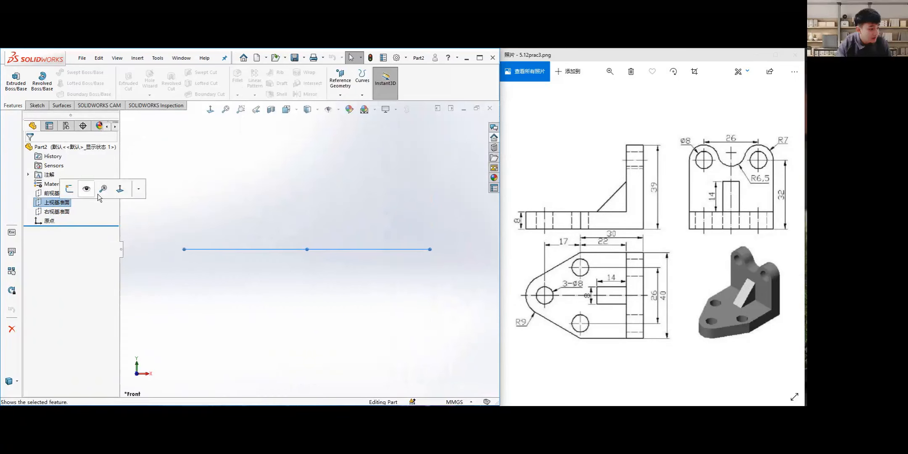
{"action": "left_click", "coordinate": [54, 213]}
{"action": "left_click", "coordinate": [47, 204]}
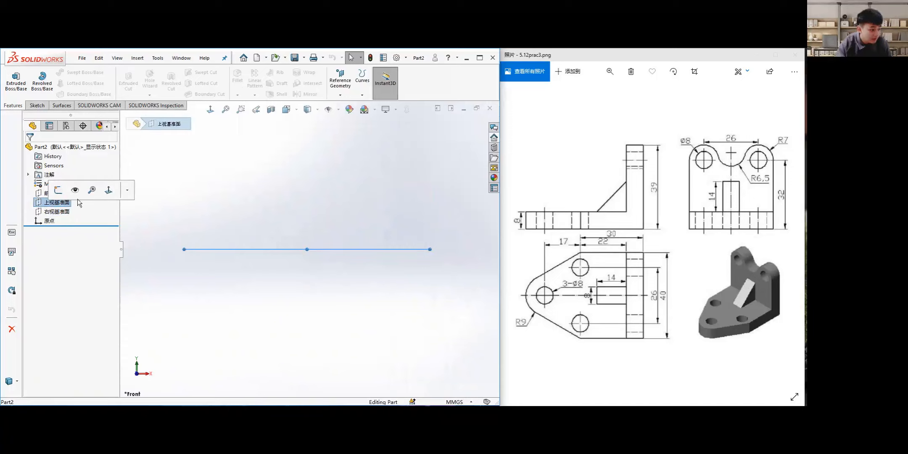
{"action": "left_click", "coordinate": [110, 192]}
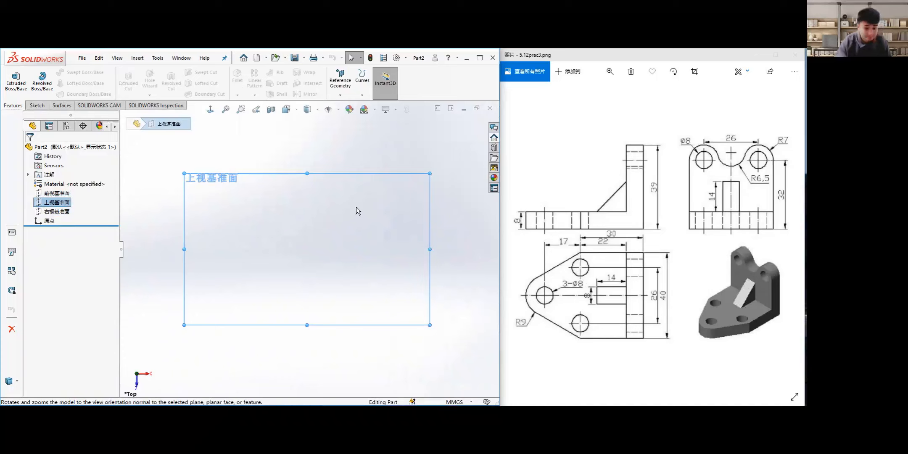
{"action": "left_click", "coordinate": [38, 107]}
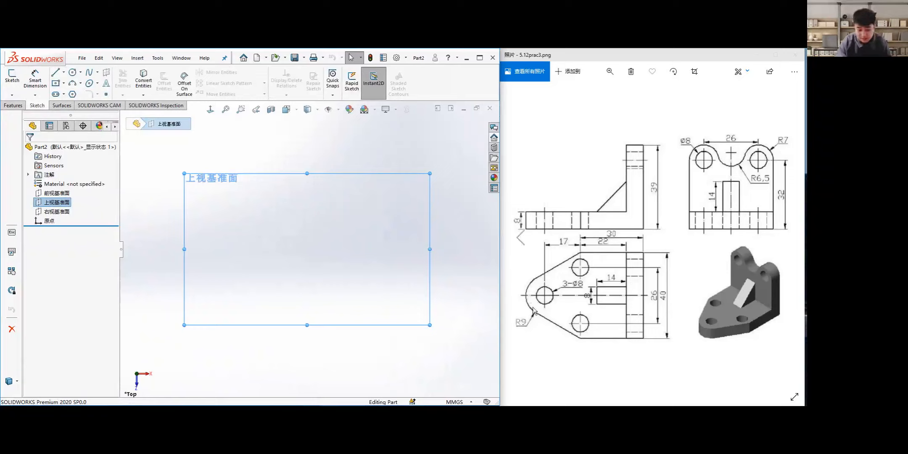
{"action": "left_click", "coordinate": [63, 72]}
{"action": "left_click", "coordinate": [64, 93]}
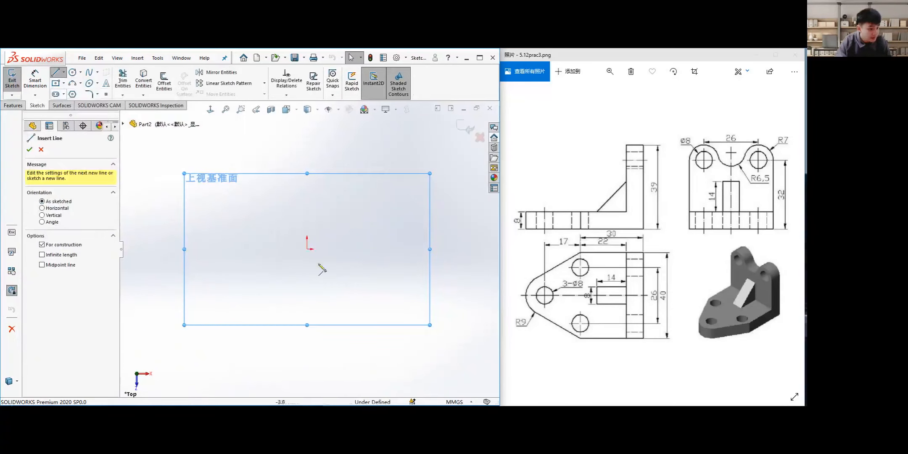
{"action": "left_click", "coordinate": [307, 249]}
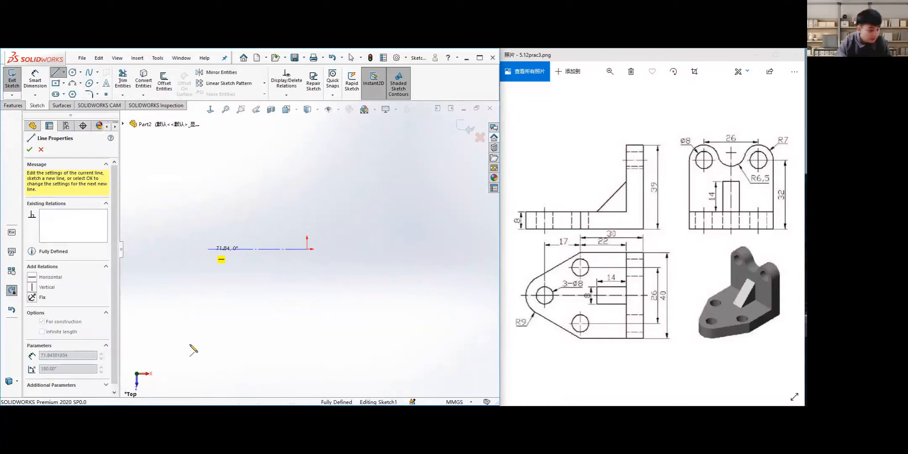
{"action": "left_click", "coordinate": [208, 249]}
{"action": "key", "text": "Escape"}
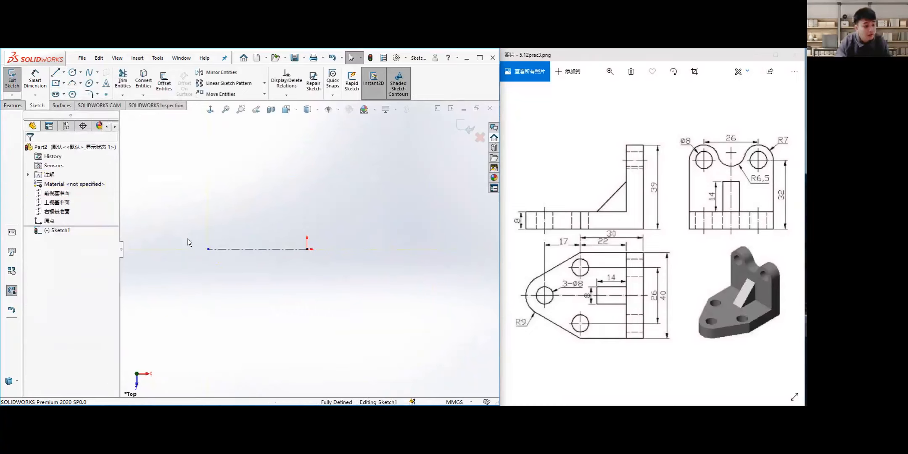
Draw a center rectangle about 23 mm wide, with its center on the centerline near the origin.
{"action": "scroll", "coordinate": [188, 238], "scroll_direction": "down", "scroll_amount": 3}
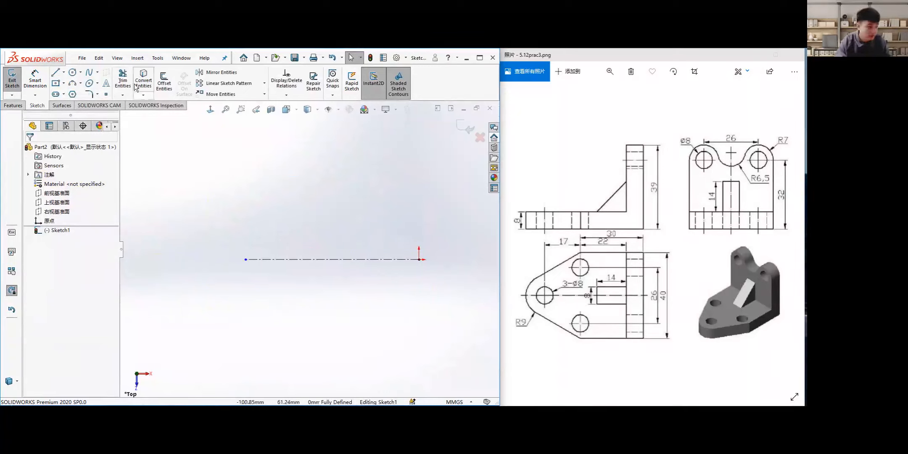
{"action": "left_click", "coordinate": [64, 83]}
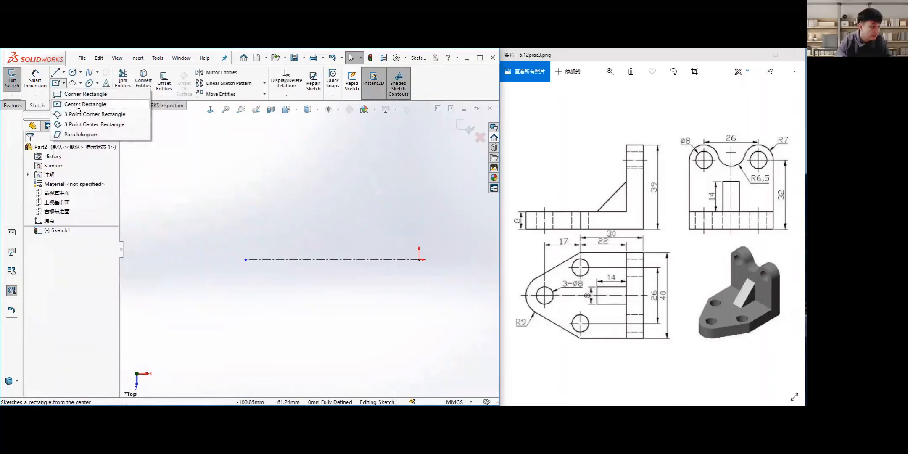
{"action": "left_click", "coordinate": [77, 104]}
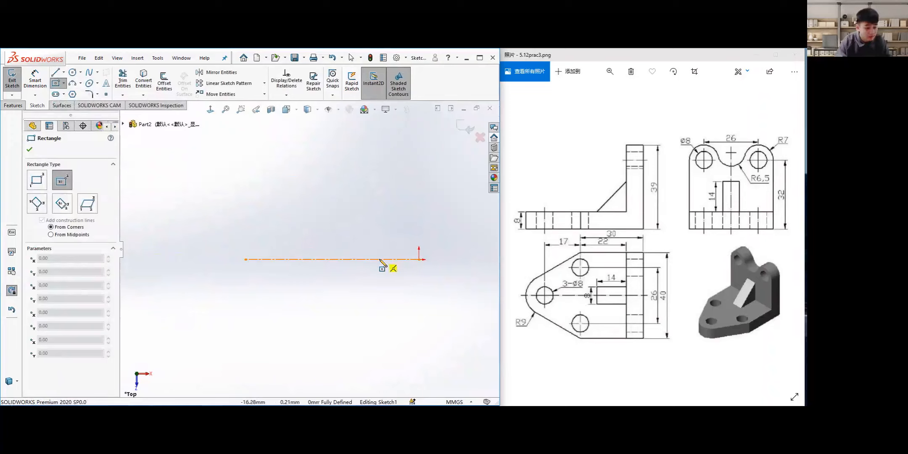
{"action": "left_click", "coordinate": [64, 84]}
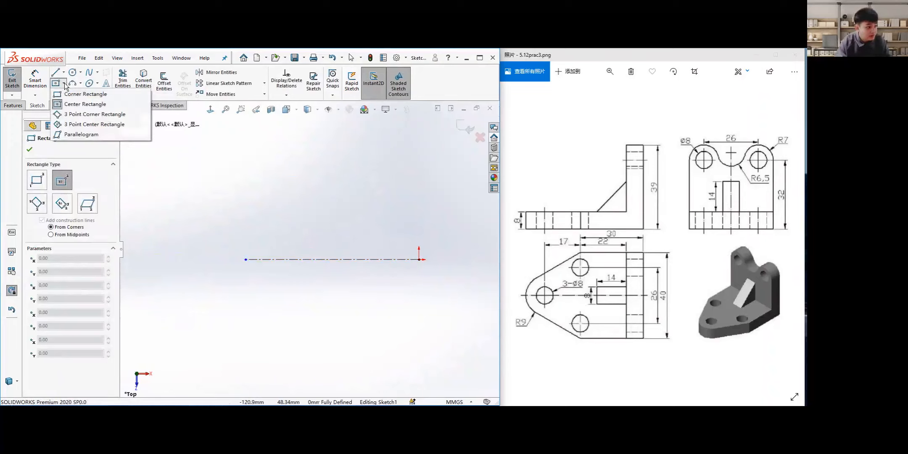
{"action": "left_click", "coordinate": [59, 106]}
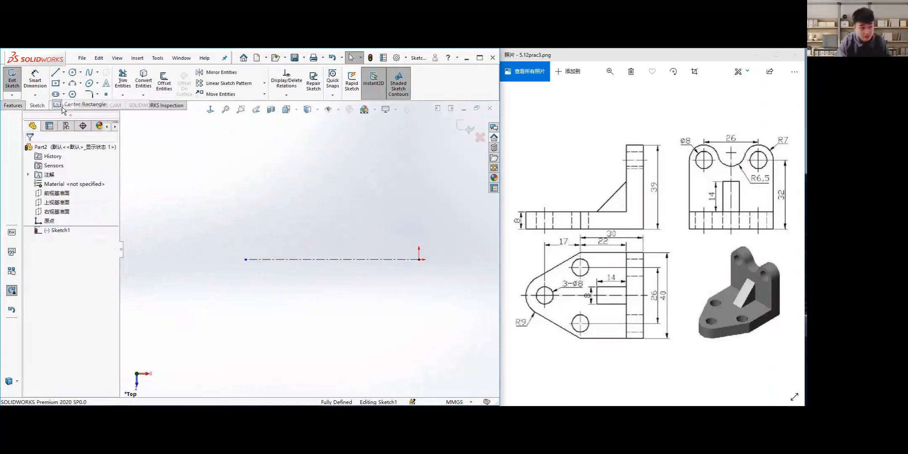
{"action": "left_click", "coordinate": [64, 84]}
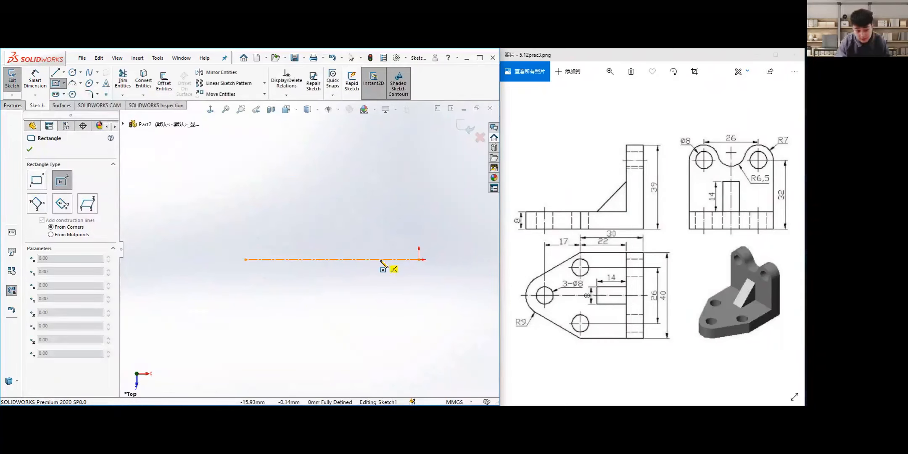
{"action": "left_click", "coordinate": [380, 259]}
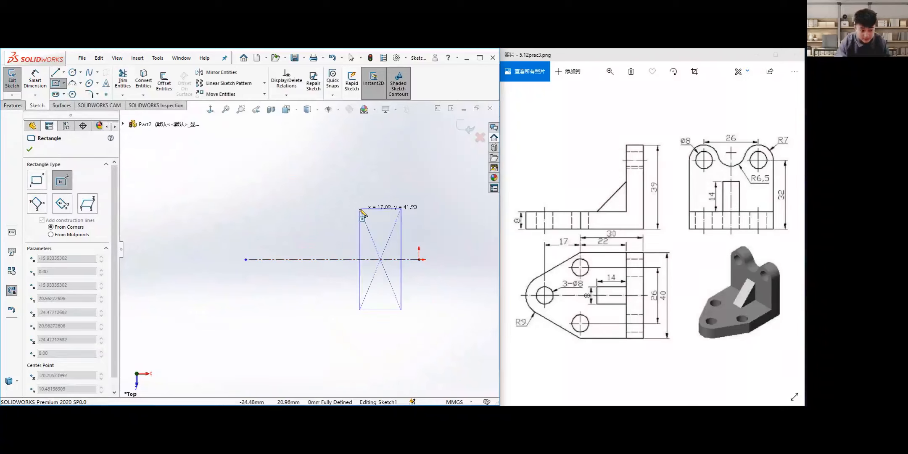
{"action": "left_click", "coordinate": [352, 212]}
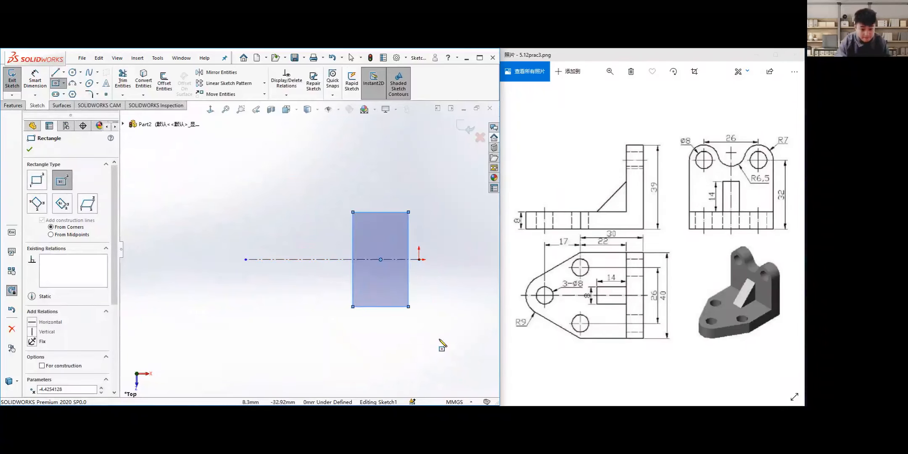
{"action": "left_click", "coordinate": [29, 149]}
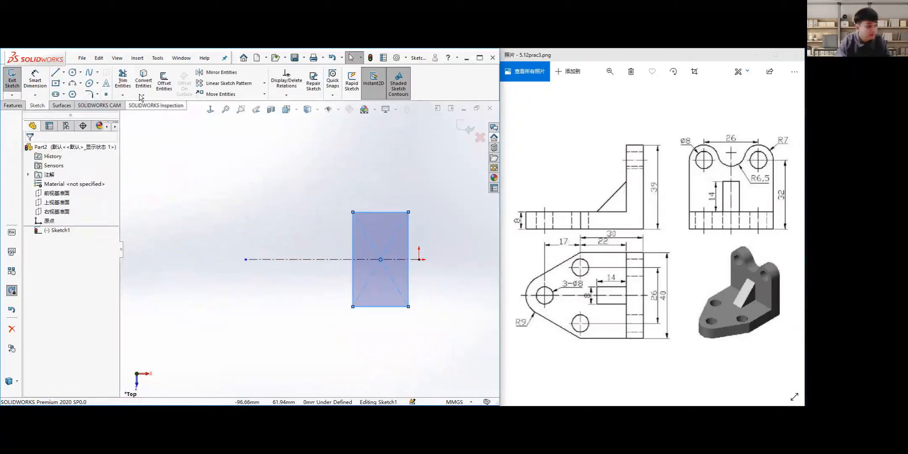
Dimension the rectangle 30 mm along the centerline direction and 40 mm across it.
{"action": "left_click", "coordinate": [35, 82]}
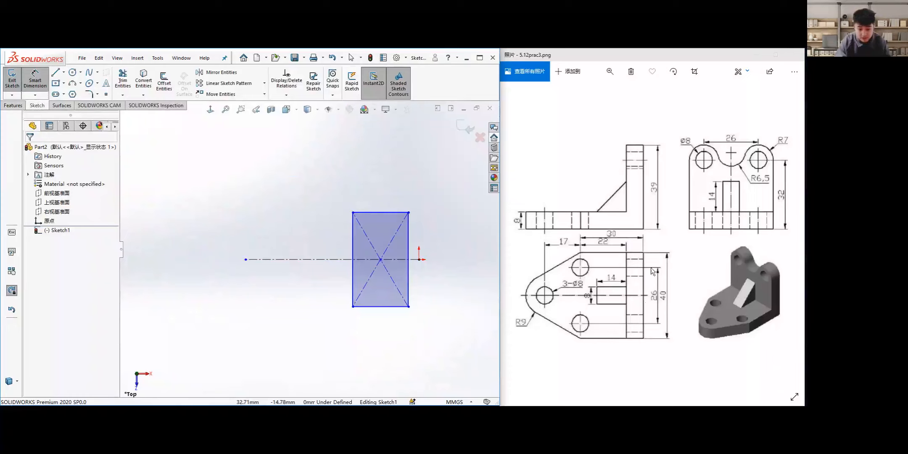
{"action": "left_click", "coordinate": [381, 213]}
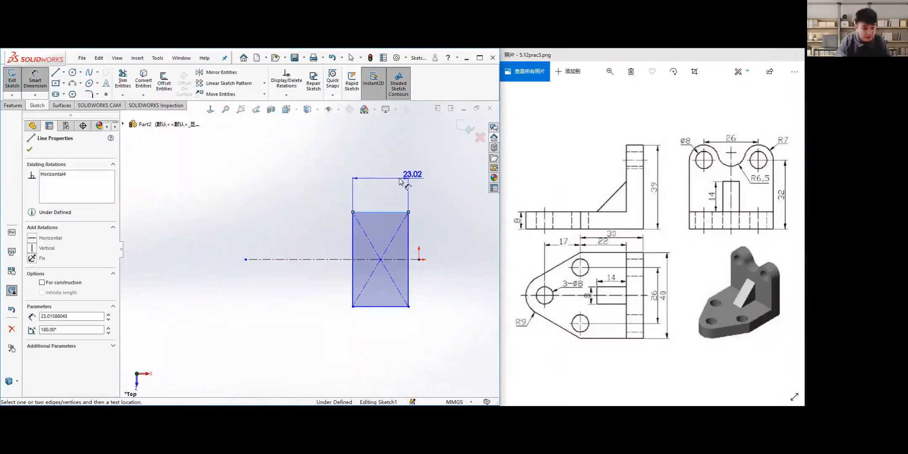
{"action": "left_click", "coordinate": [382, 190]}
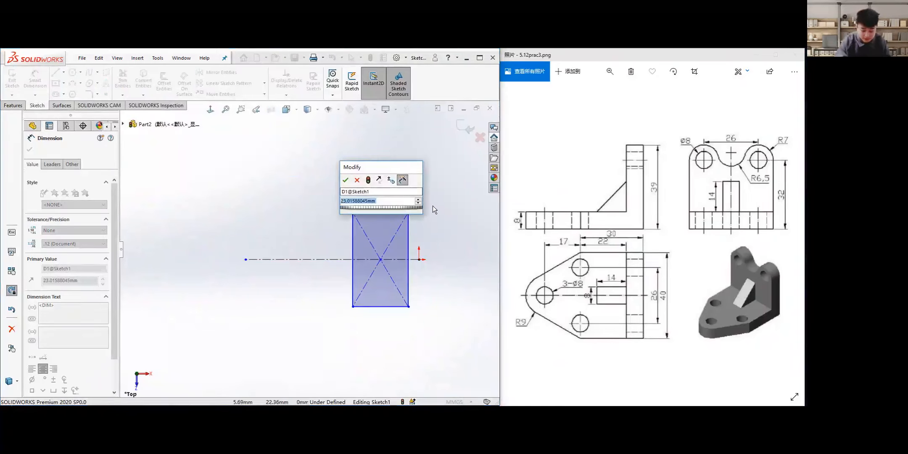
{"action": "type", "text": "30"}
{"action": "key", "text": "Return"}
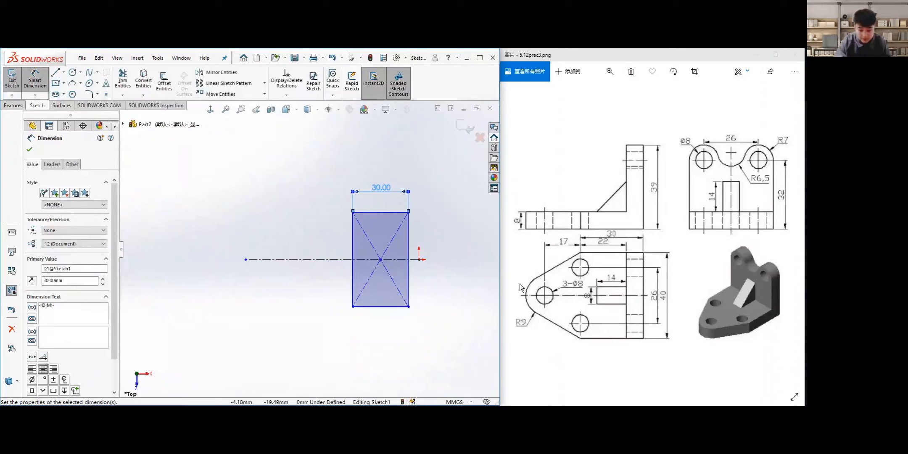
{"action": "left_click", "coordinate": [408, 243]}
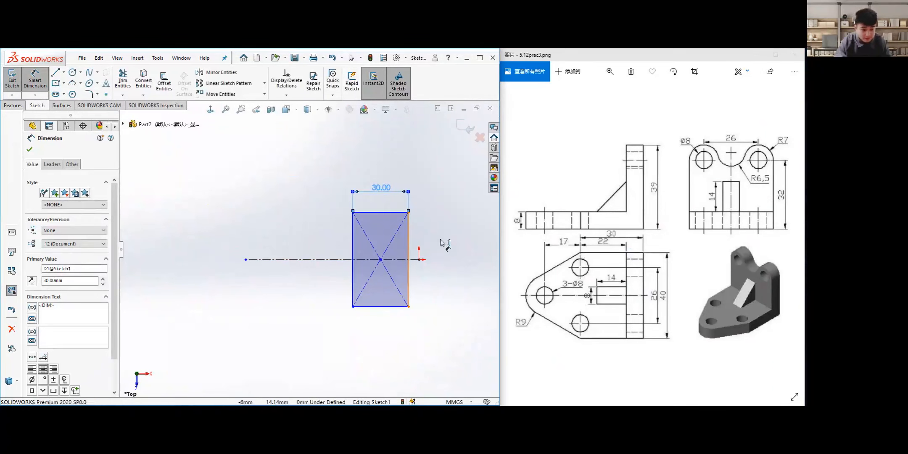
{"action": "left_click", "coordinate": [460, 339]}
{"action": "type", "text": "40"}
{"action": "key", "text": "Return"}
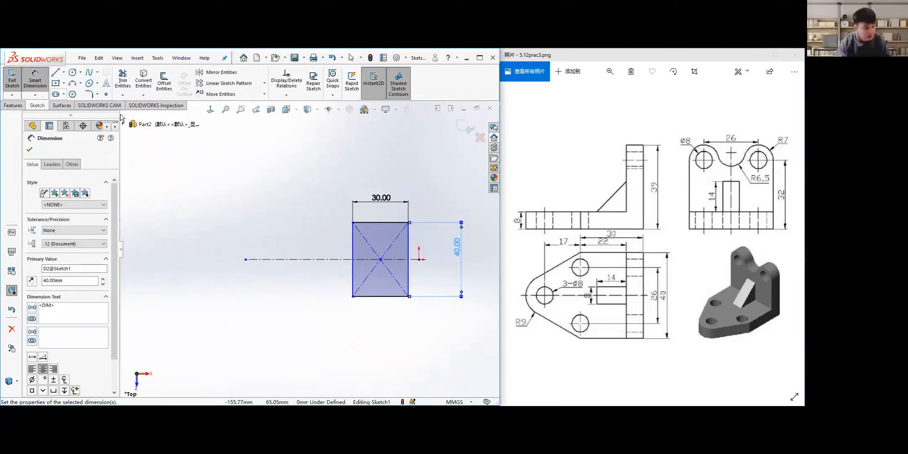
Draw a circle of about 4.5 mm radius centered on the rectangle's edge farthest from the origin, above the centerline.
{"action": "left_click", "coordinate": [72, 73]}
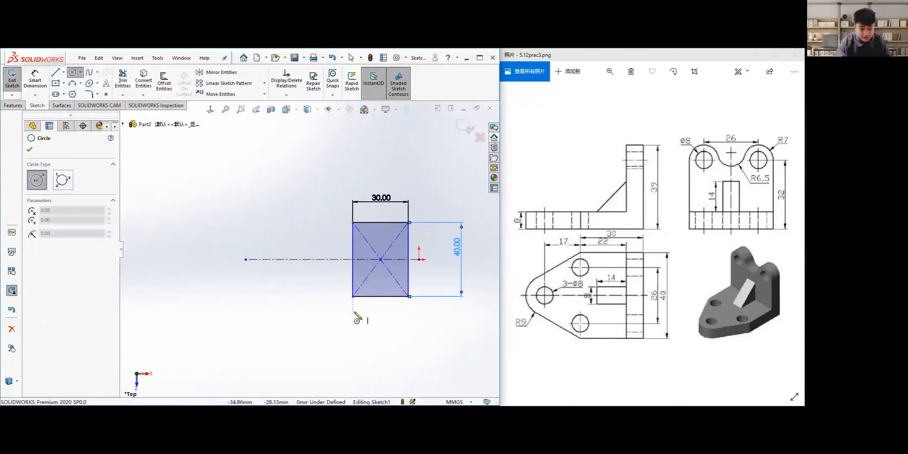
{"action": "left_click", "coordinate": [353, 236]}
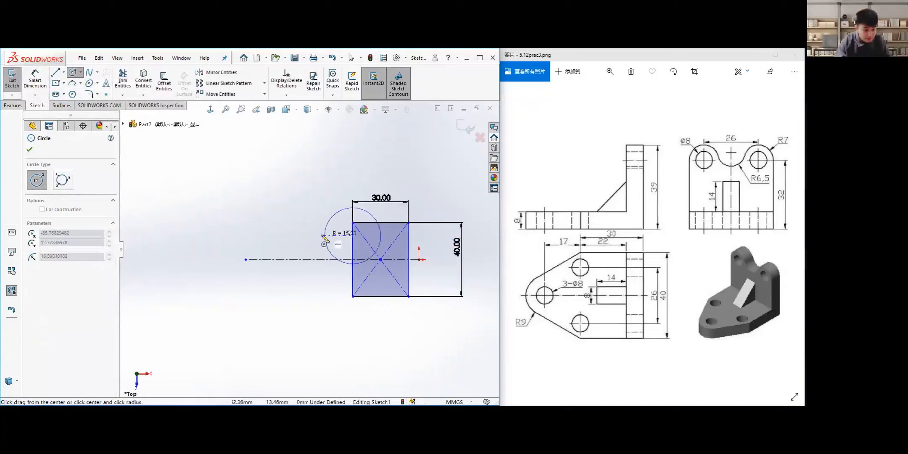
{"action": "left_click", "coordinate": [345, 238]}
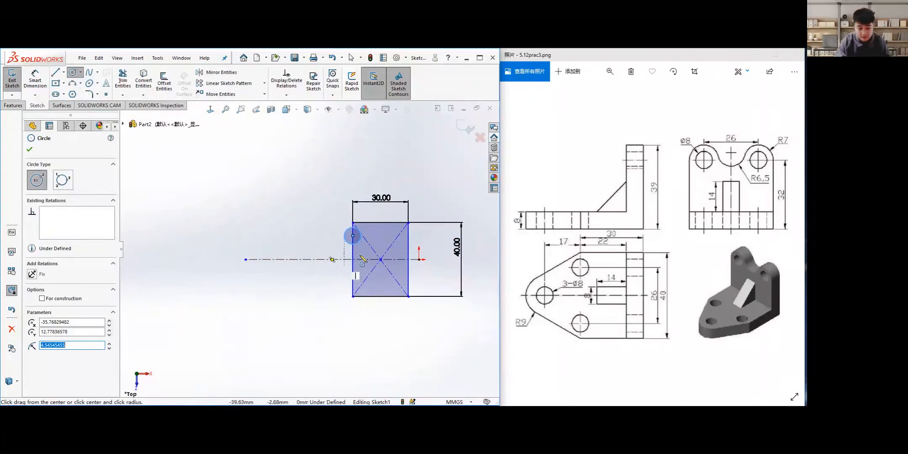
Dimension the circle's center 13 mm from the horizontal centerline.
{"action": "scroll", "coordinate": [373, 274], "scroll_direction": "down", "scroll_amount": 1}
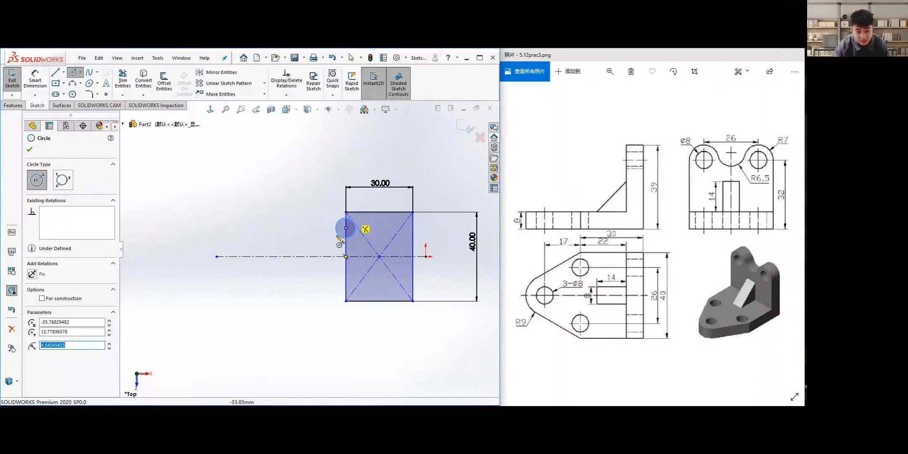
{"action": "left_click", "coordinate": [37, 81]}
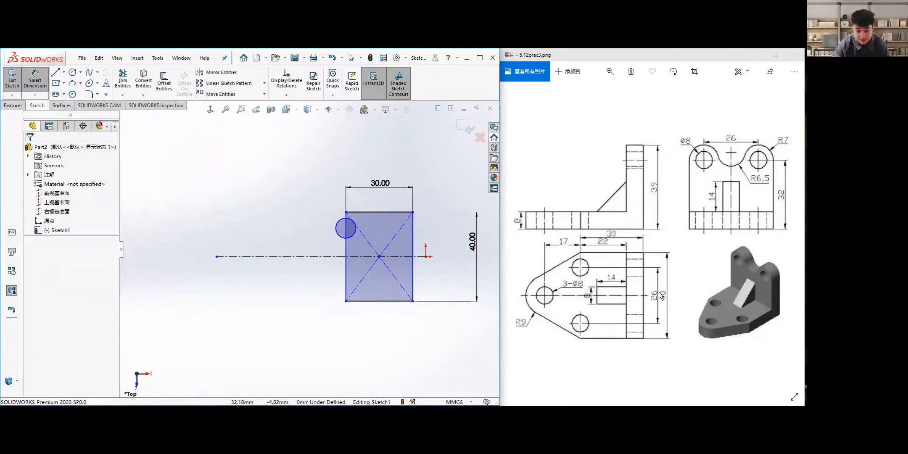
{"action": "left_click", "coordinate": [346, 228]}
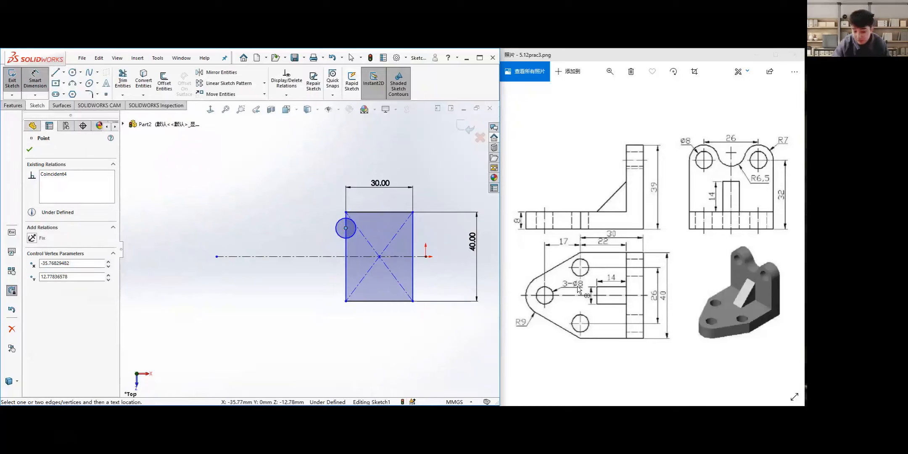
{"action": "left_click", "coordinate": [331, 257]}
{"action": "left_click", "coordinate": [319, 240]}
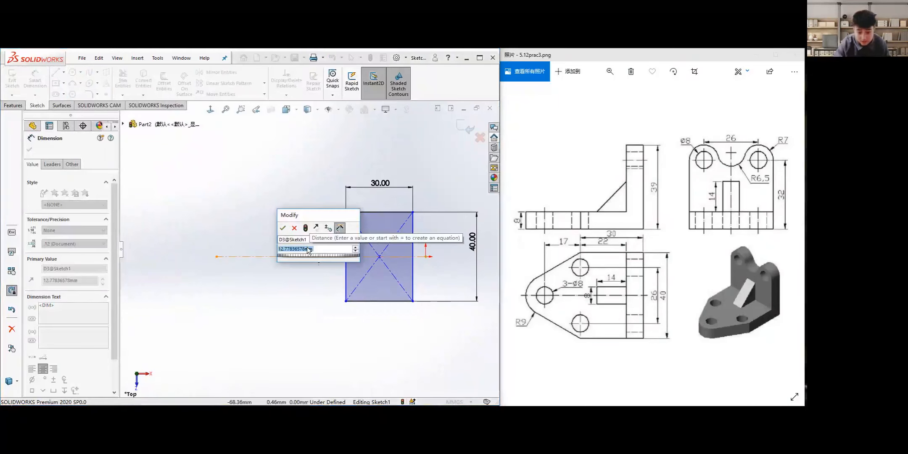
{"action": "type", "text": "13"}
{"action": "key", "text": "Return"}
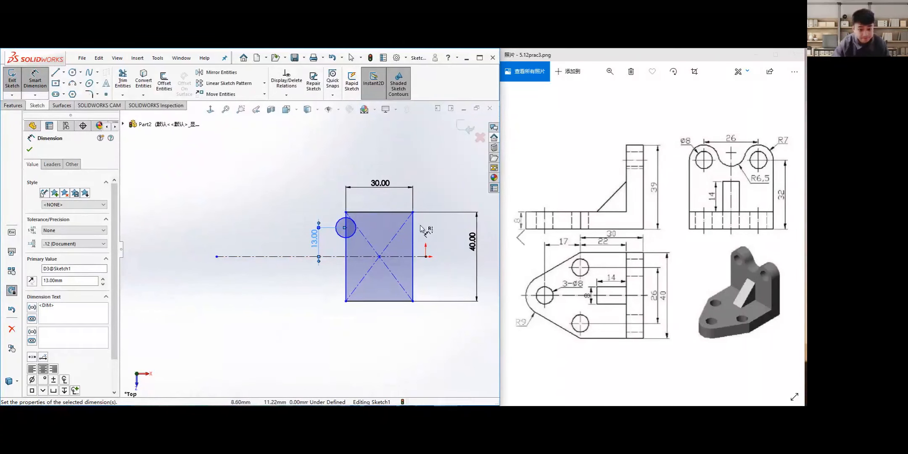
Set the diameter of the circle on the rectangle's edge to 8 mm.
{"action": "left_click", "coordinate": [341, 223]}
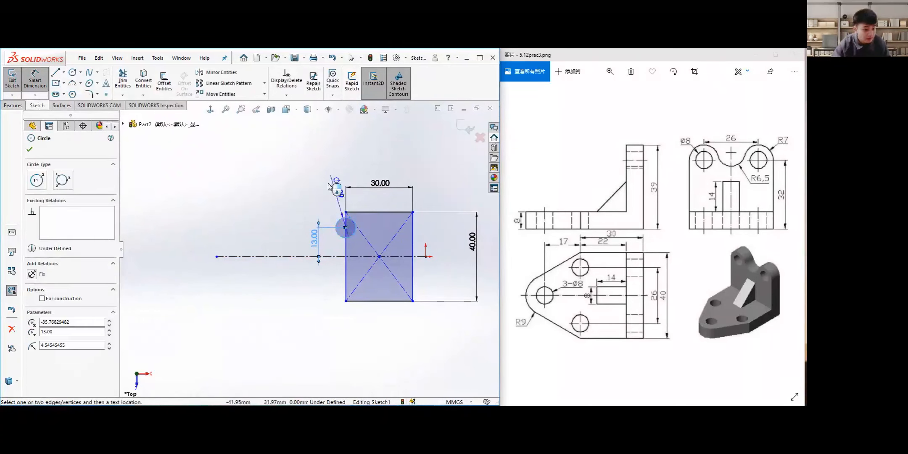
{"action": "left_click", "coordinate": [316, 170]}
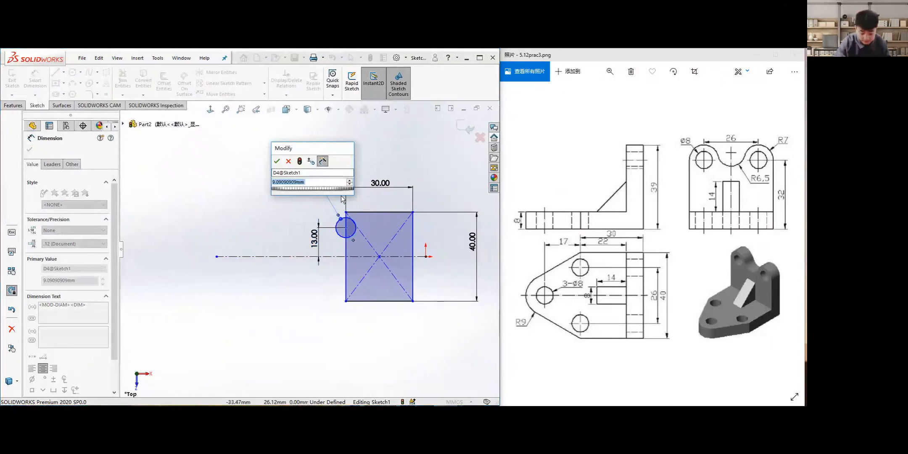
{"action": "type", "text": "8"}
{"action": "key", "text": "Return"}
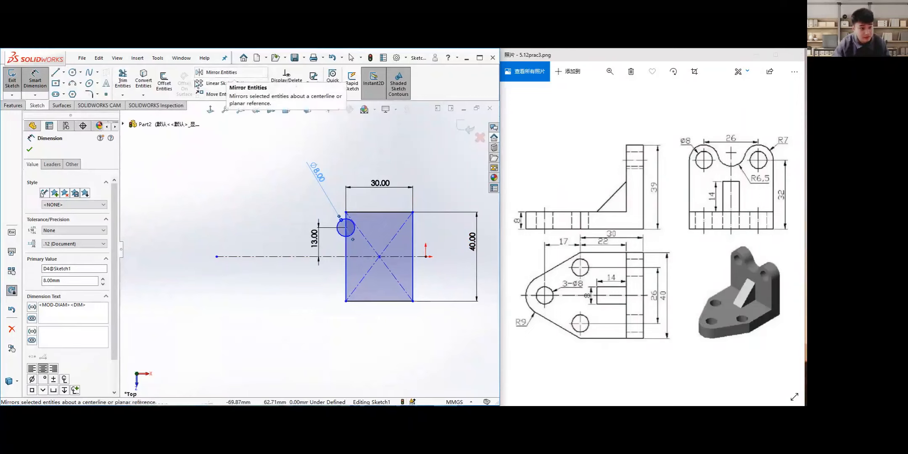
{"action": "left_click", "coordinate": [29, 150]}
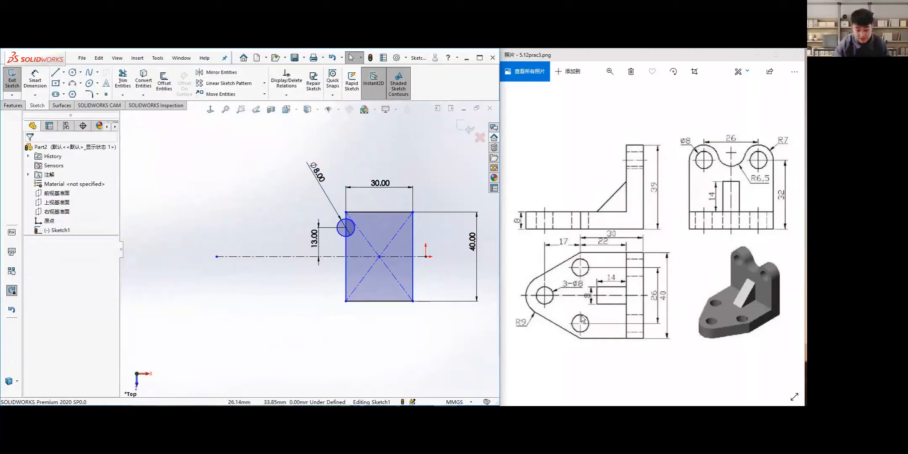
Mirror the 8 mm circle about the horizontal centerline, keeping the original.
{"action": "left_click", "coordinate": [218, 74]}
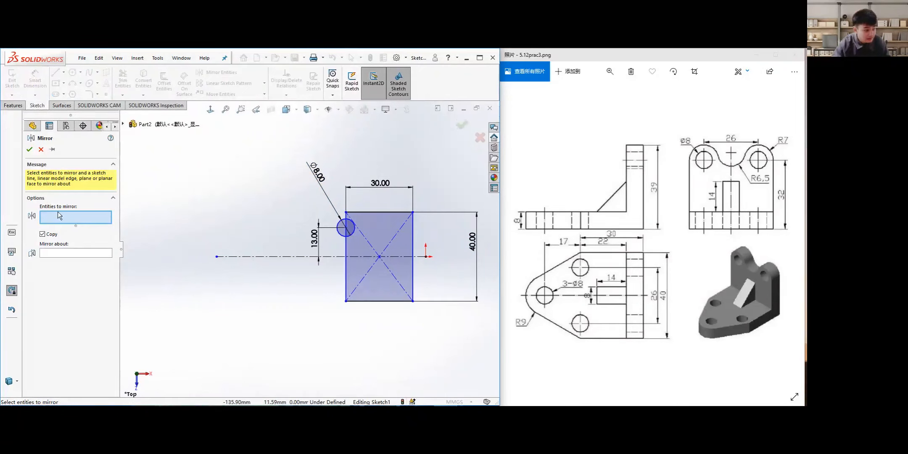
{"action": "left_click", "coordinate": [342, 235]}
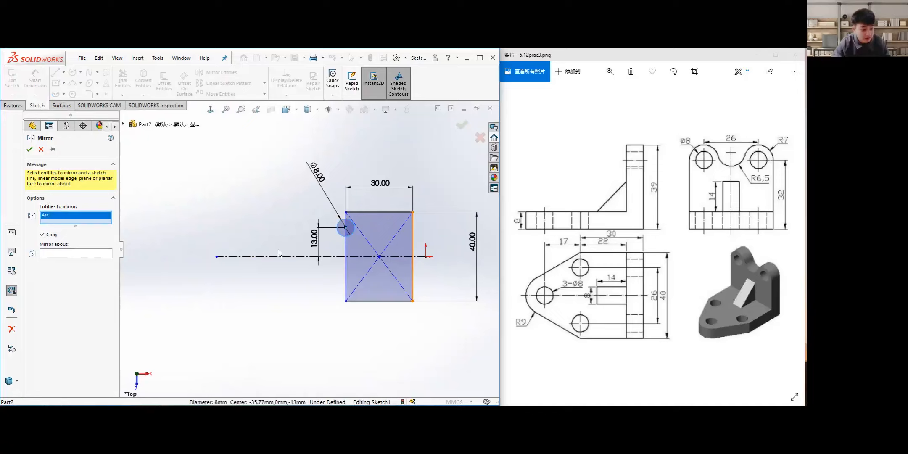
{"action": "left_click", "coordinate": [58, 253]}
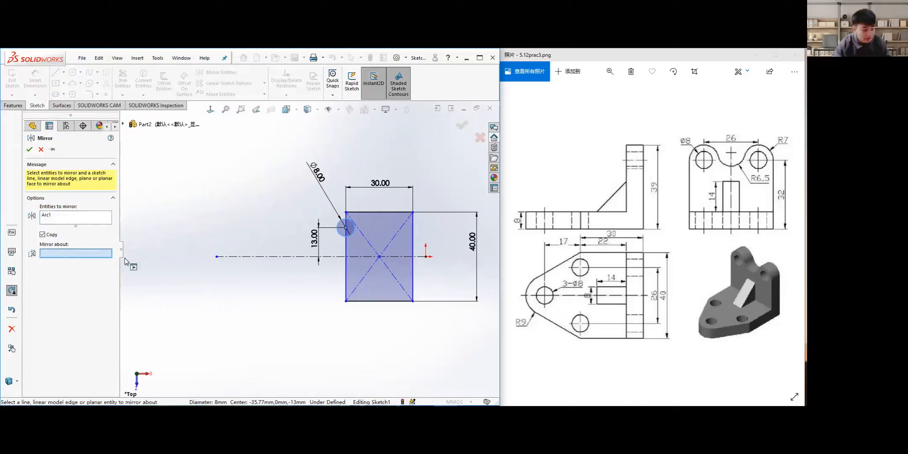
{"action": "left_click", "coordinate": [296, 257]}
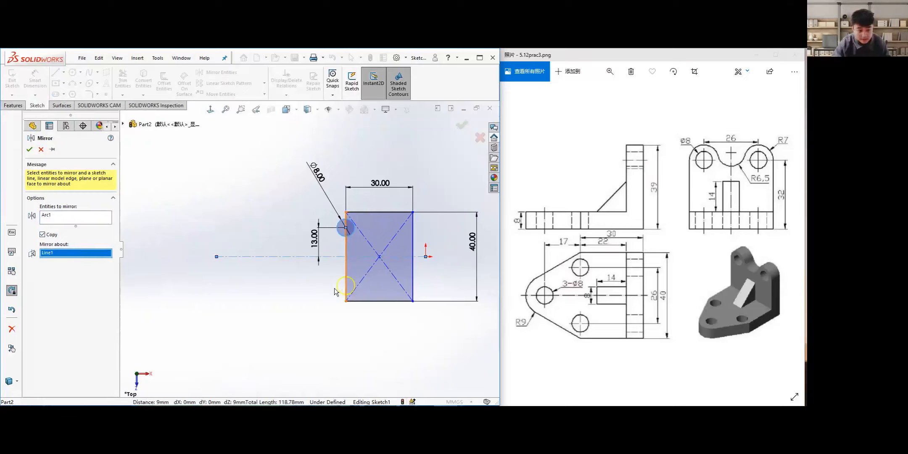
{"action": "left_click", "coordinate": [29, 151]}
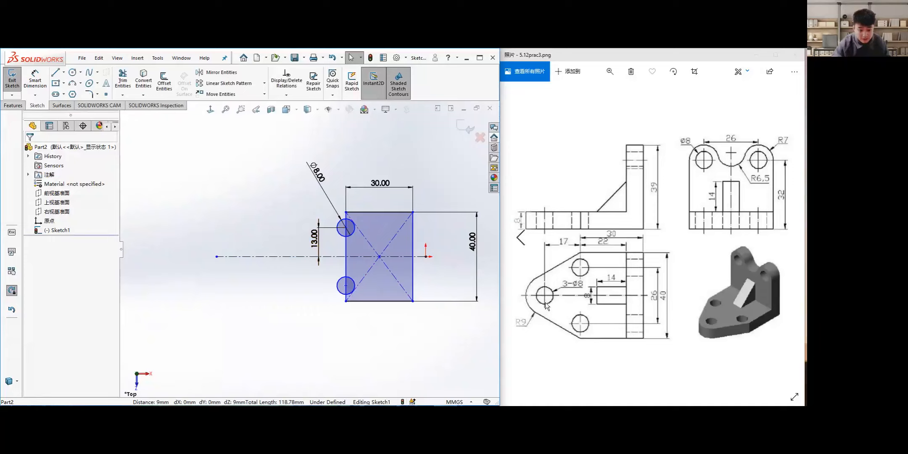
Draw a third circle centered on the centerline, outside the rectangle on the side away from the origin, and set its diameter to 8 mm.
{"action": "left_click", "coordinate": [72, 75]}
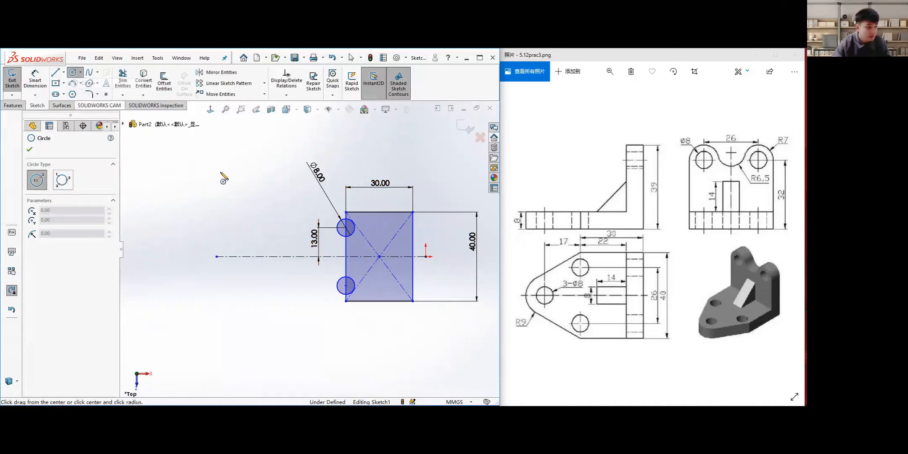
{"action": "left_click", "coordinate": [282, 257]}
{"action": "left_click", "coordinate": [294, 257]}
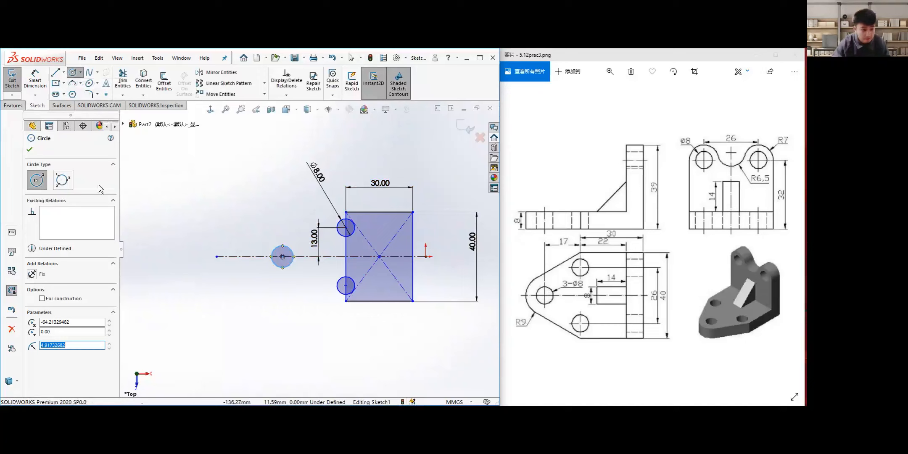
{"action": "left_click", "coordinate": [30, 86]}
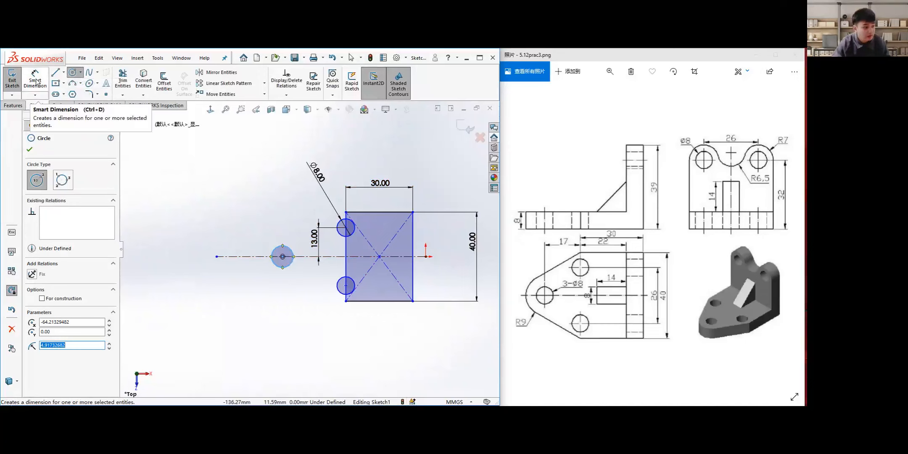
{"action": "left_click", "coordinate": [274, 252]}
{"action": "left_click", "coordinate": [246, 227]}
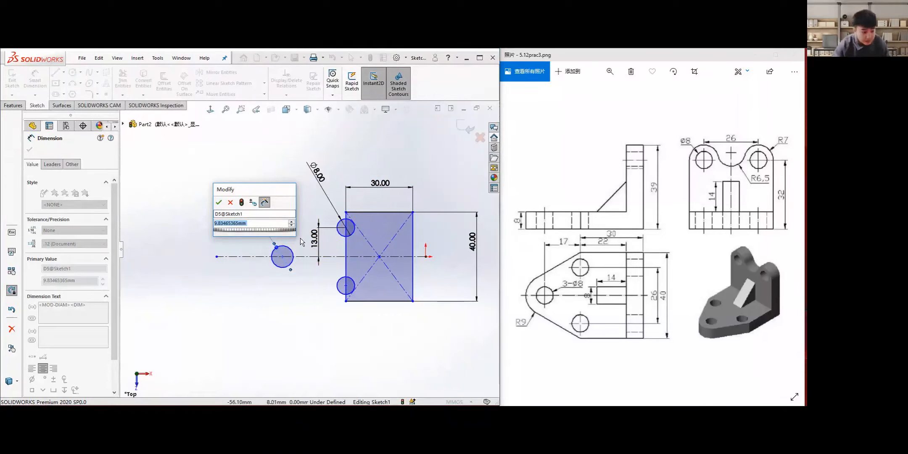
{"action": "type", "text": "8"}
{"action": "key", "text": "Return"}
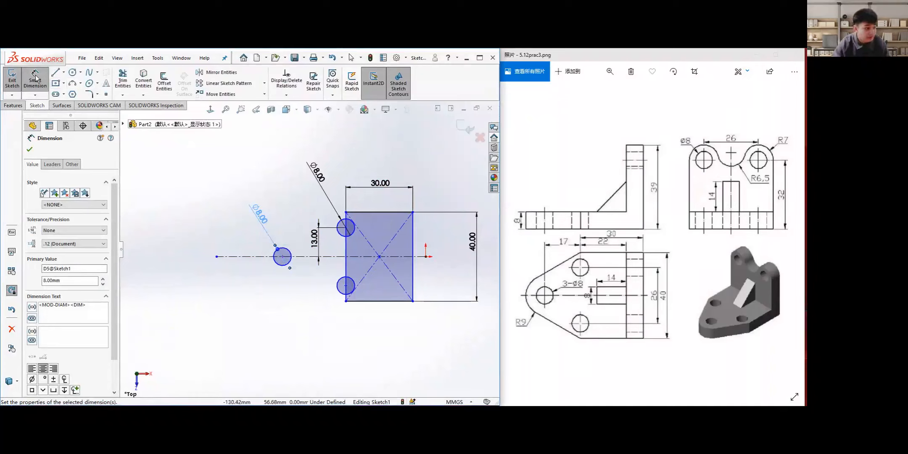
{"action": "left_click", "coordinate": [29, 150]}
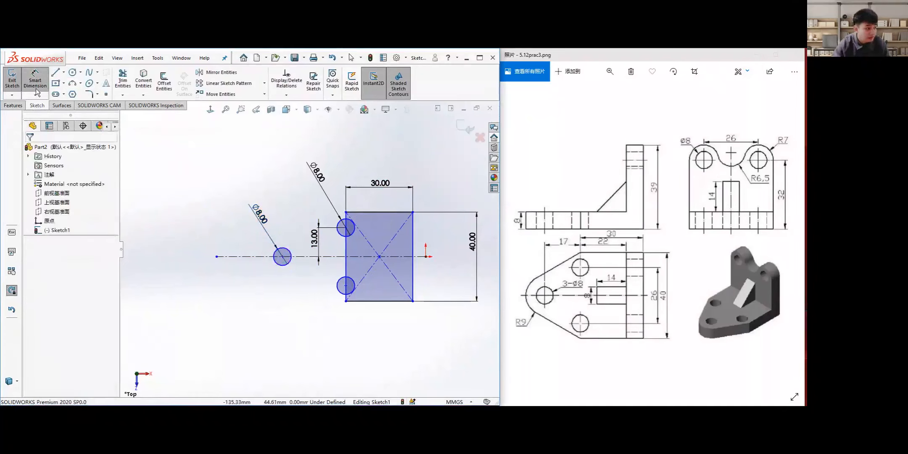
Set the horizontal distance between the third circle's center and the upper edge circle's center to 17 mm.
{"action": "left_click", "coordinate": [283, 257]}
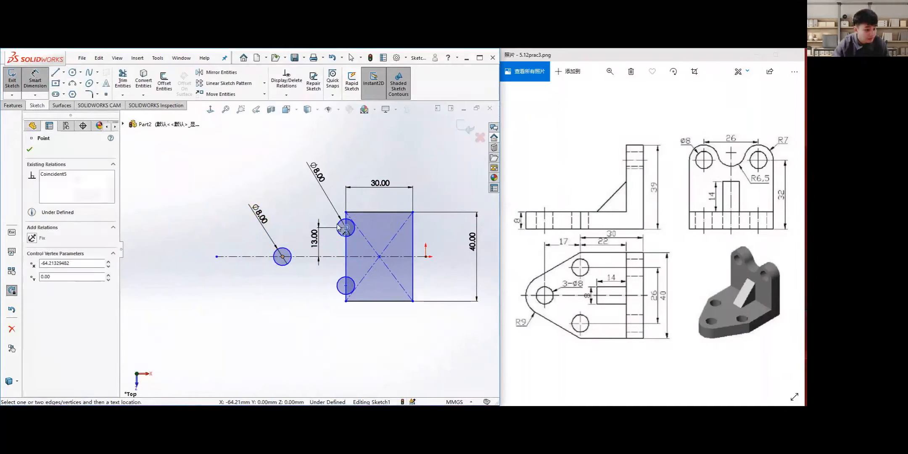
{"action": "left_click", "coordinate": [346, 228]}
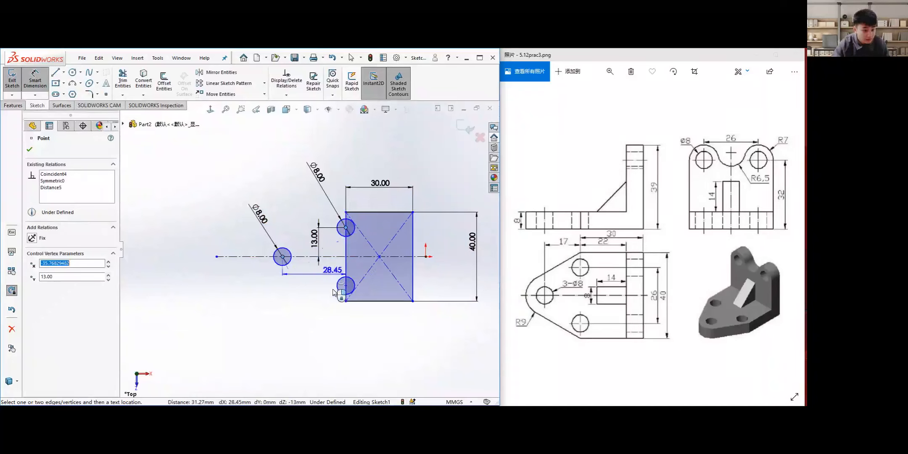
{"action": "left_click", "coordinate": [333, 329]}
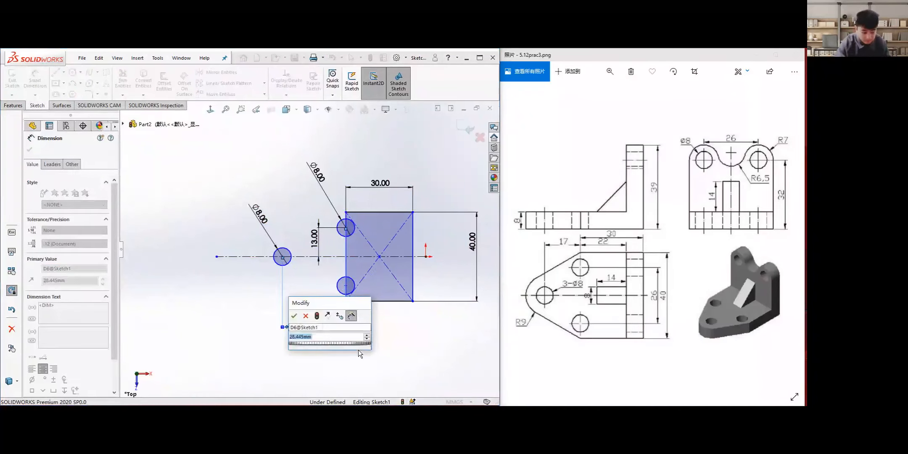
{"action": "type", "text": "17"}
{"action": "key", "text": "Return"}
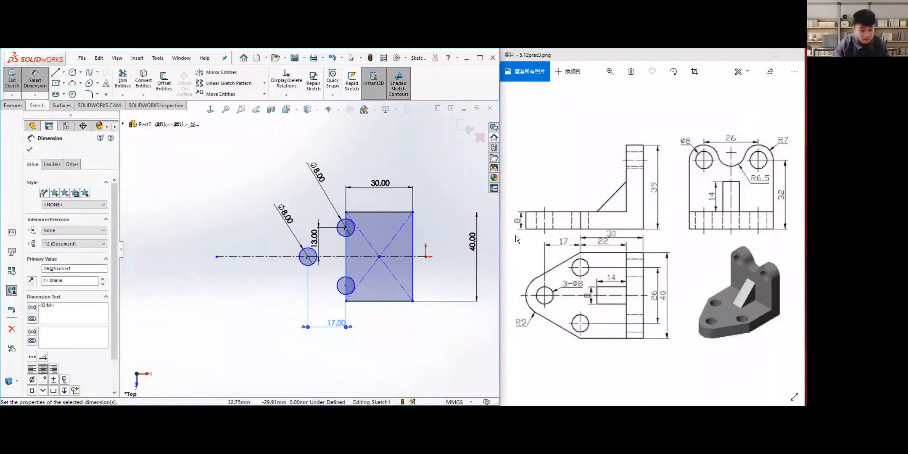
{"action": "left_click", "coordinate": [30, 148]}
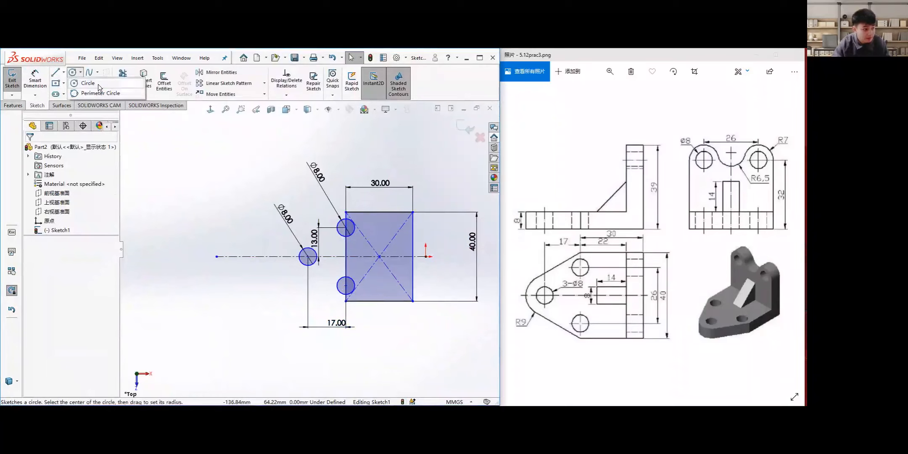
Draw a circle concentric with the 8 mm circle outside the rectangle and set its diameter to 18 mm.
{"action": "left_click", "coordinate": [72, 74]}
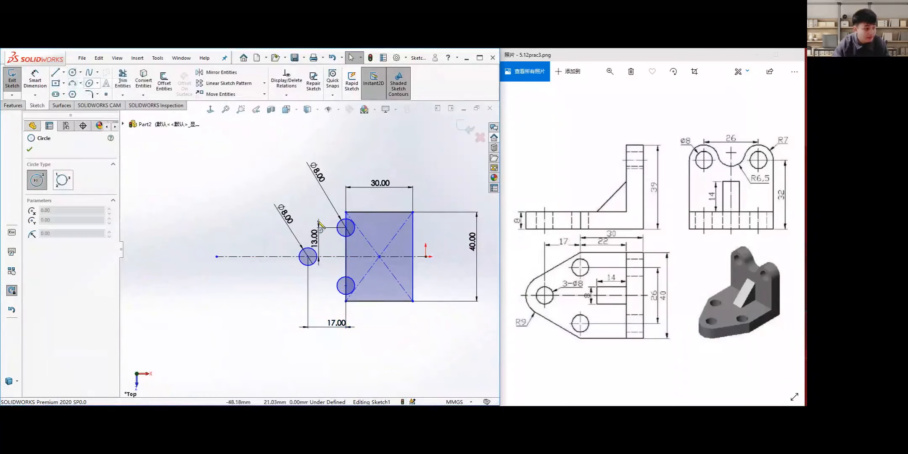
{"action": "left_click", "coordinate": [308, 256]}
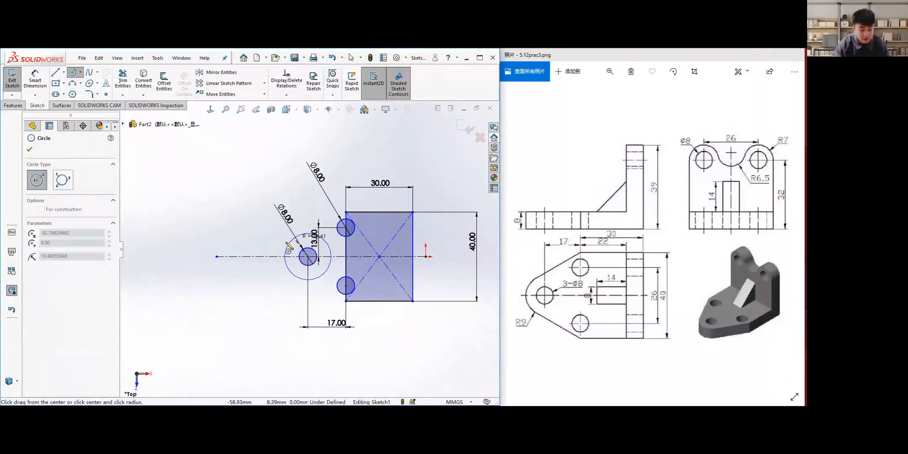
{"action": "left_click", "coordinate": [274, 254]}
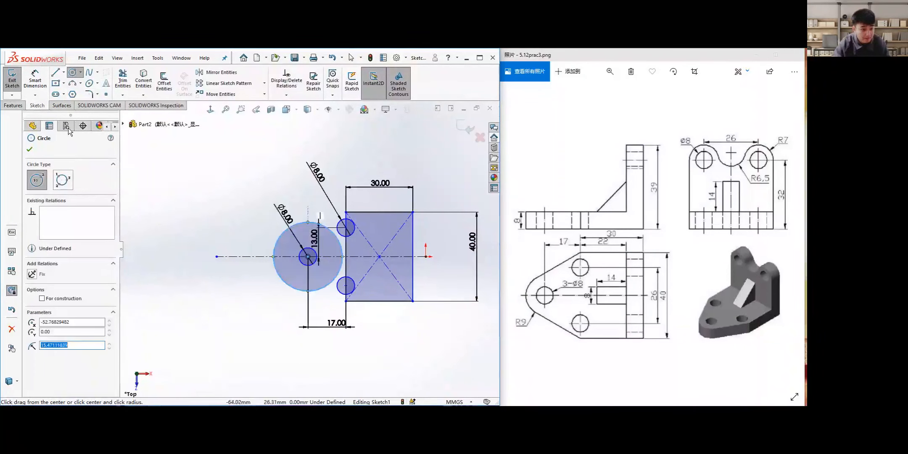
{"action": "left_click", "coordinate": [35, 80]}
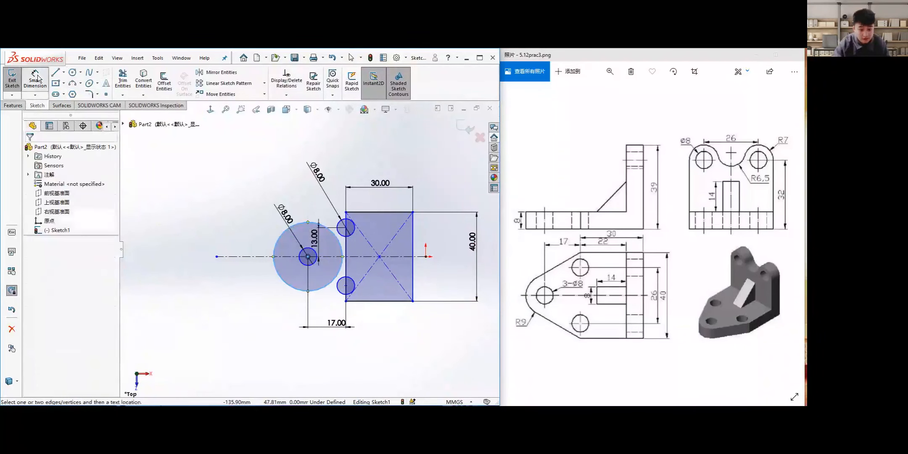
{"action": "left_click", "coordinate": [278, 276]}
{"action": "left_click", "coordinate": [235, 309]}
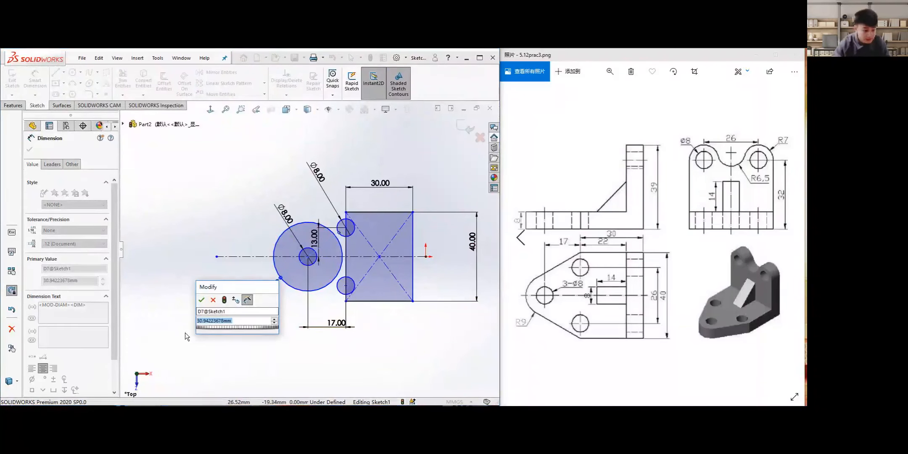
{"action": "type", "text": "18"}
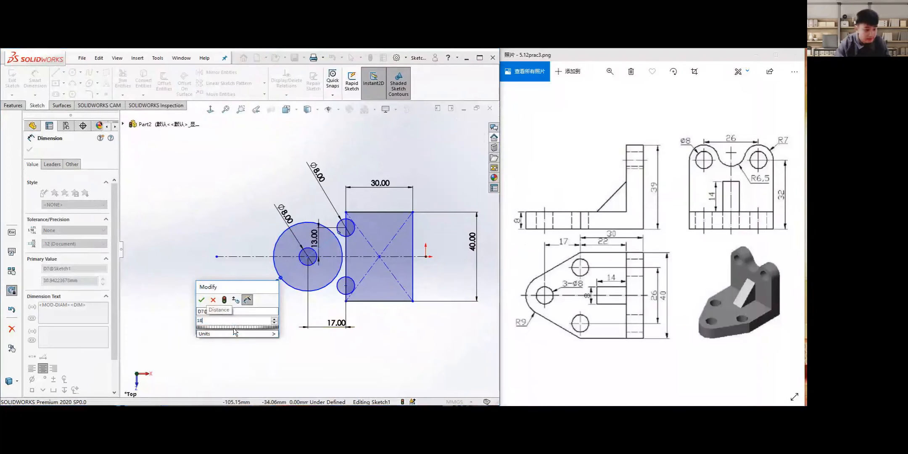
{"action": "key", "text": "Return"}
{"action": "left_click", "coordinate": [29, 149]}
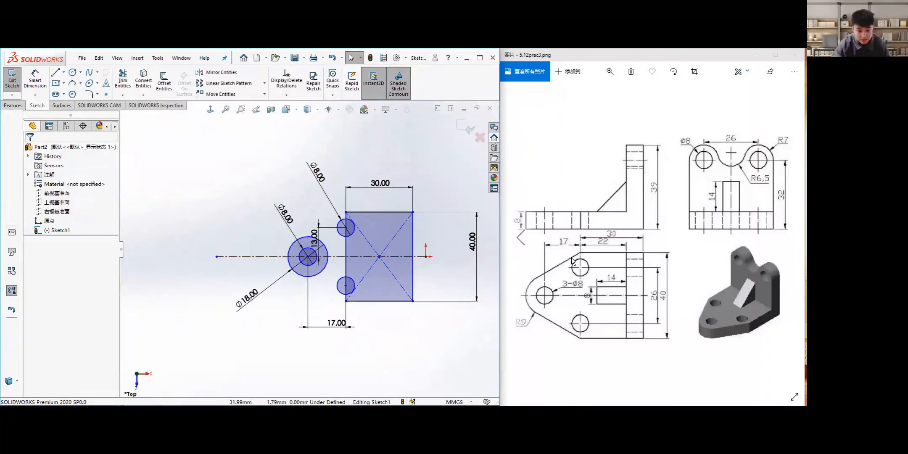
Draw a slanted line about 42 mm long from the rectangle's upper corner on the hole side, passing above and beyond the 18 mm circle.
{"action": "left_click", "coordinate": [64, 72]}
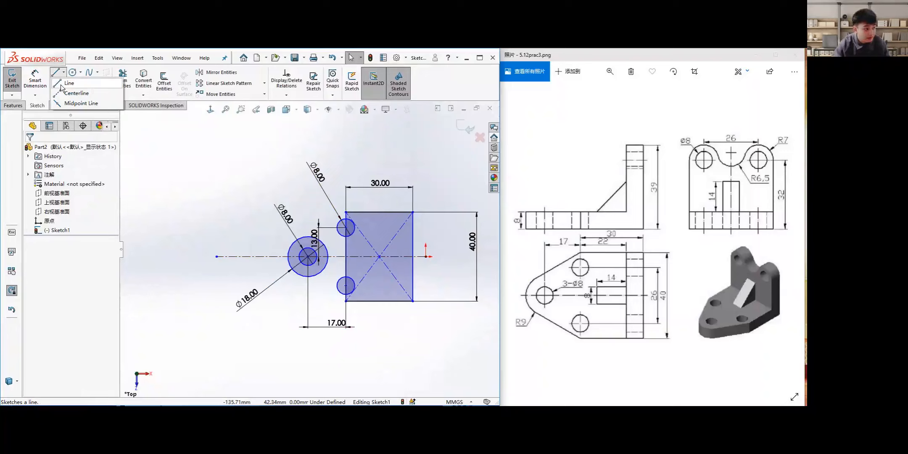
{"action": "left_click", "coordinate": [67, 83]}
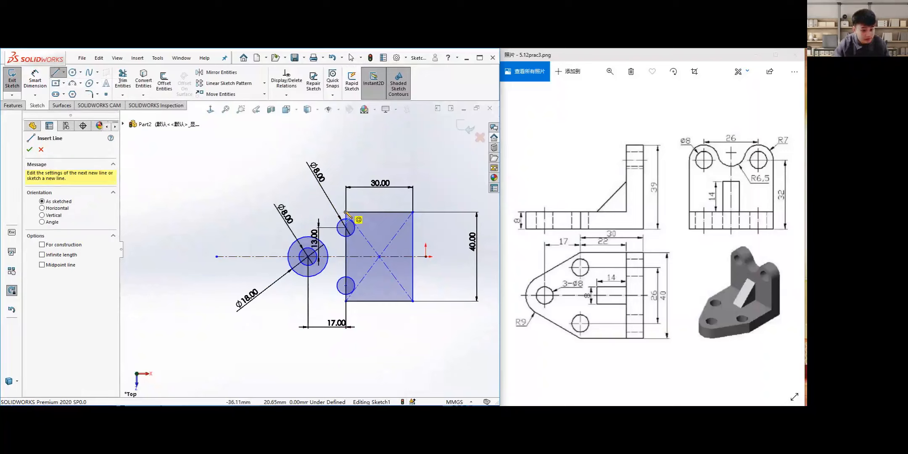
{"action": "left_click", "coordinate": [346, 213]}
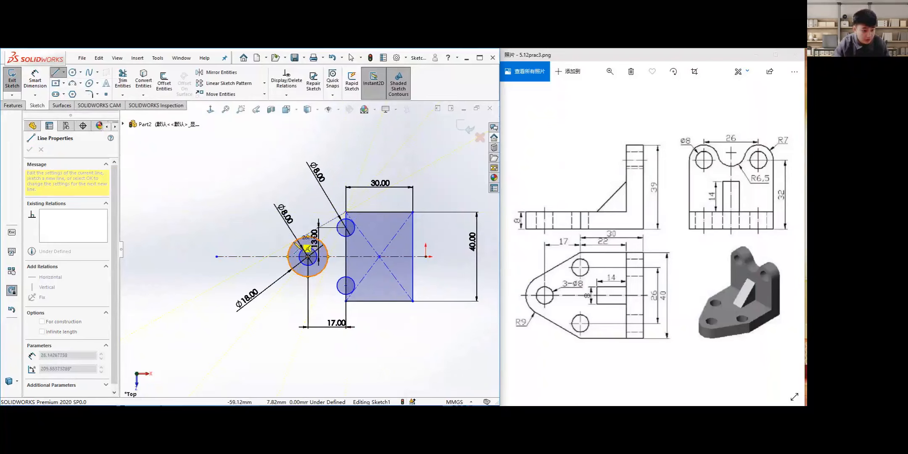
{"action": "left_click", "coordinate": [258, 242]}
{"action": "key", "text": "Escape"}
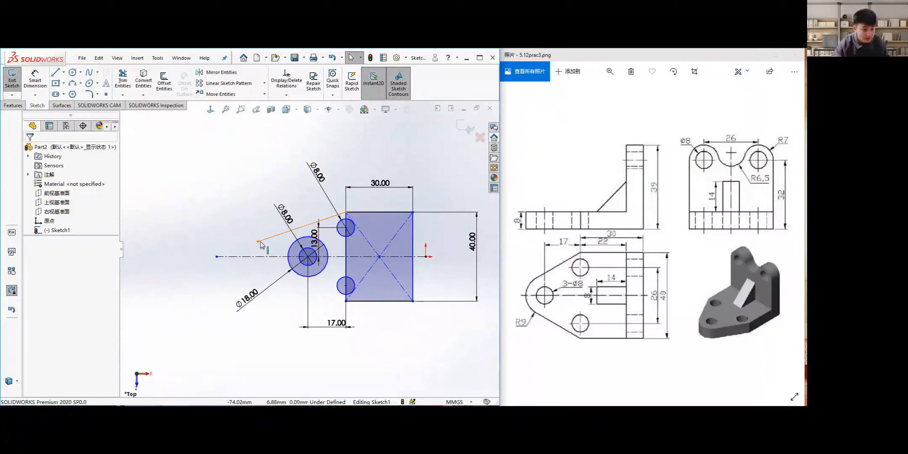
Add a tangent relation between the slanted line and the 18 mm circle.
{"action": "scroll", "coordinate": [261, 243], "scroll_direction": "down", "scroll_amount": 2}
{"action": "scroll", "coordinate": [308, 249], "scroll_direction": "up", "scroll_amount": 2}
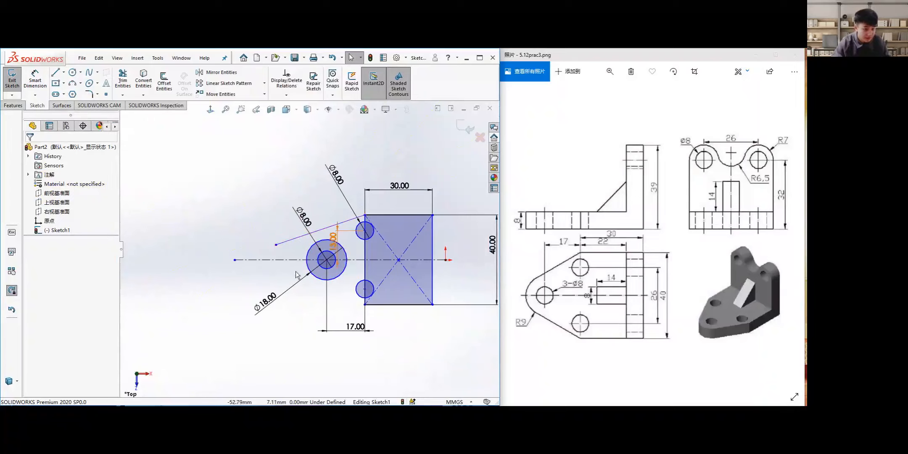
{"action": "left_click", "coordinate": [293, 243]}
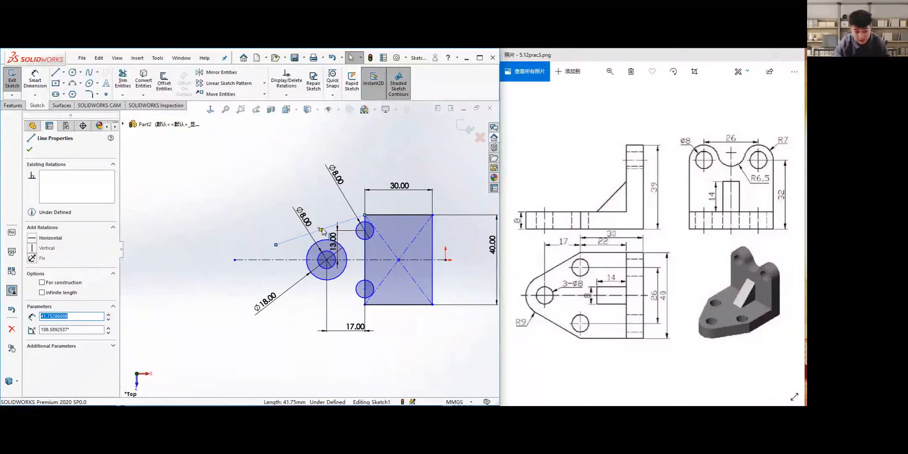
{"action": "left_click", "coordinate": [313, 251], "text": "ctrl"}
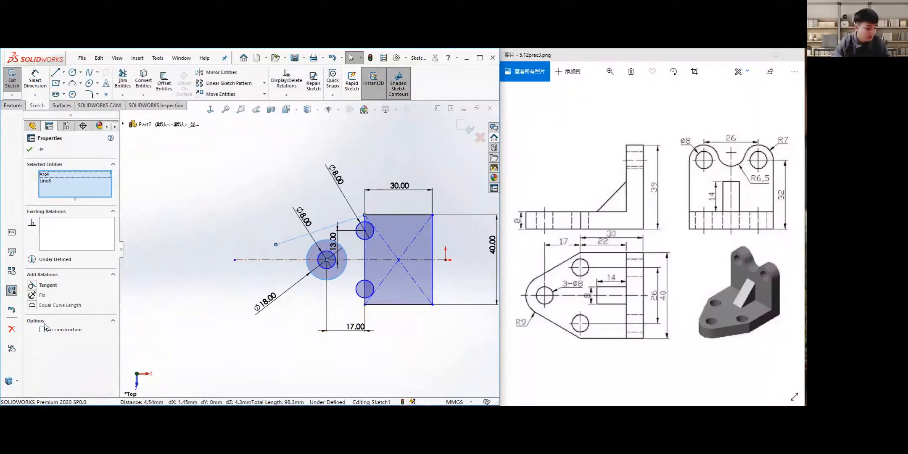
{"action": "left_click", "coordinate": [32, 285]}
{"action": "left_click", "coordinate": [30, 150]}
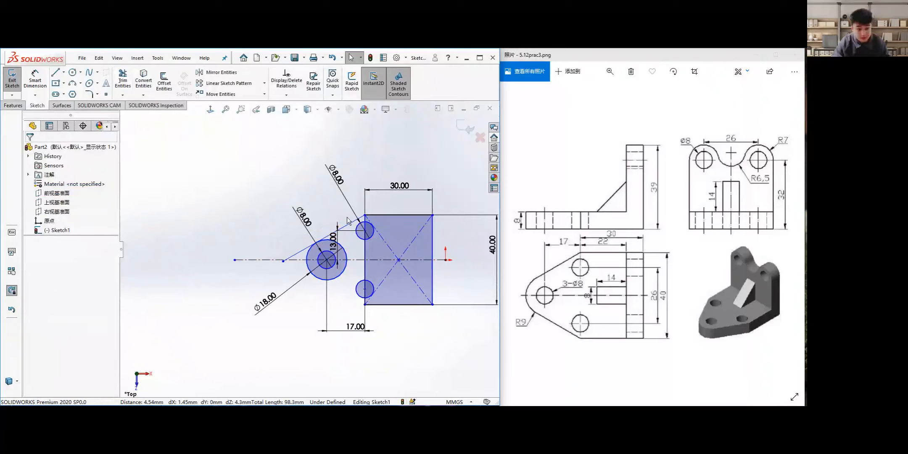
Trim off the part of the slanted line that extends beyond its tangent point on the 18 mm circle.
{"action": "left_click", "coordinate": [123, 77]}
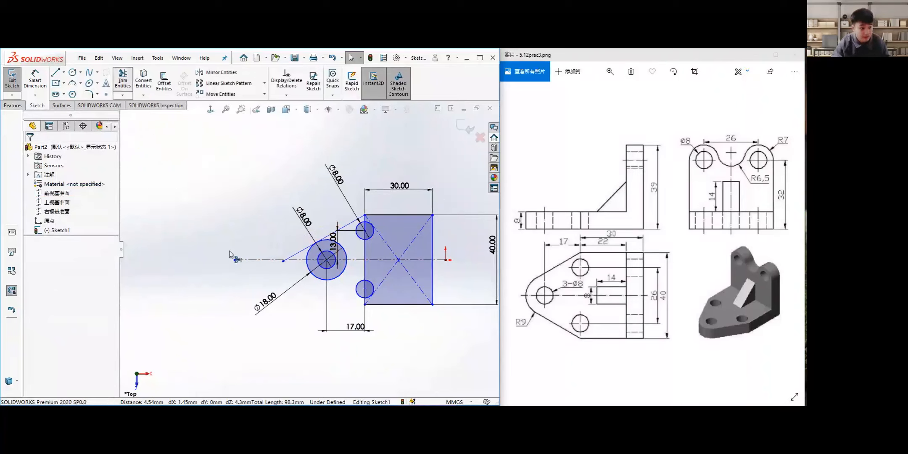
{"action": "left_click", "coordinate": [299, 251]}
{"action": "scroll", "coordinate": [283, 266], "scroll_direction": "down", "scroll_amount": 5}
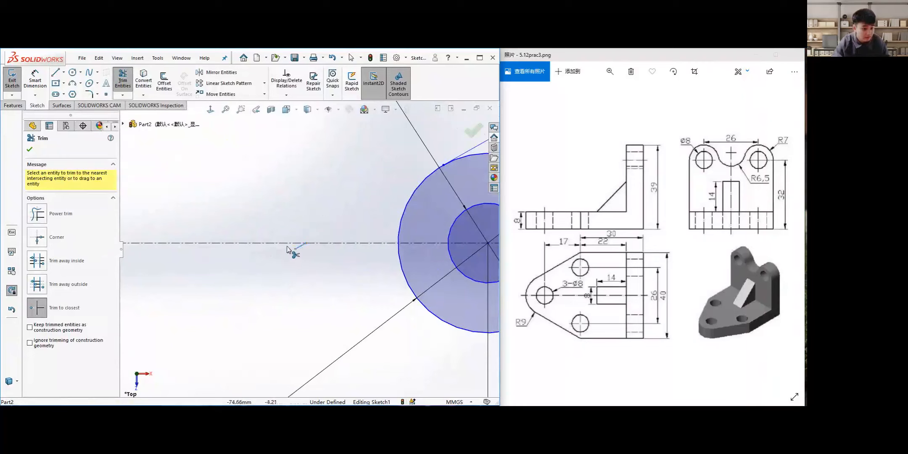
{"action": "scroll", "coordinate": [269, 264], "scroll_direction": "up", "scroll_amount": 4}
{"action": "scroll", "coordinate": [294, 252], "scroll_direction": "down", "scroll_amount": 2}
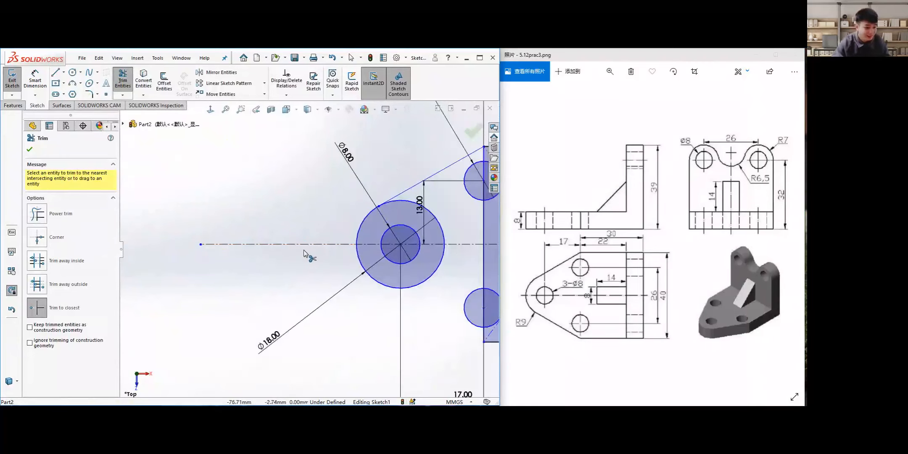
{"action": "scroll", "coordinate": [304, 250], "scroll_direction": "down", "scroll_amount": 1}
{"action": "scroll", "coordinate": [318, 257], "scroll_direction": "up", "scroll_amount": 3}
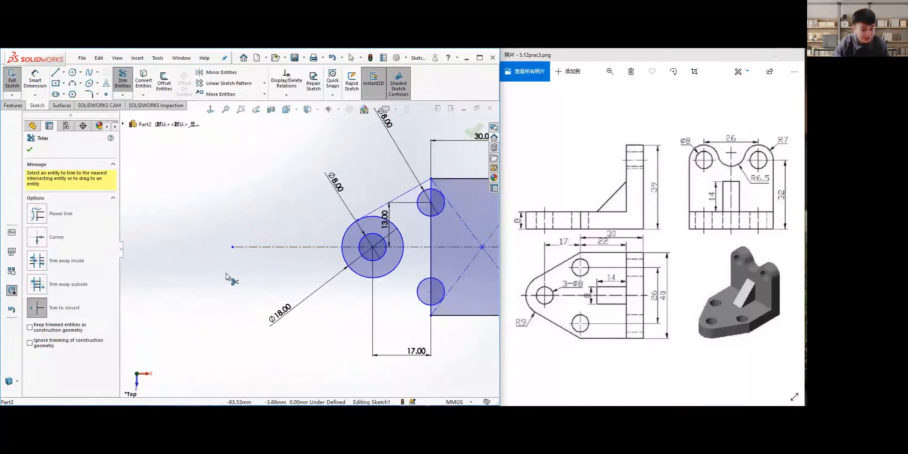
{"action": "scroll", "coordinate": [227, 278], "scroll_direction": "up", "scroll_amount": 3}
{"action": "left_click", "coordinate": [29, 149]}
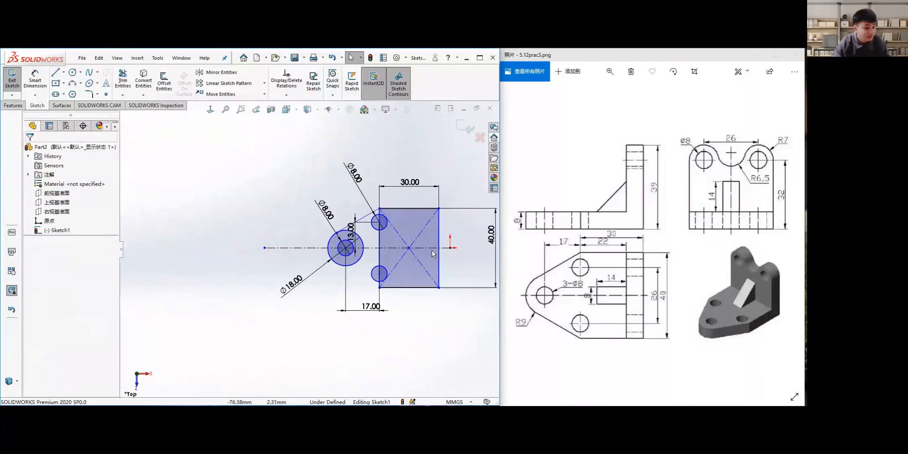
Mirror the tangent line about the horizontal centerline, keeping the original.
{"action": "scroll", "coordinate": [421, 261], "scroll_direction": "down", "scroll_amount": 3}
{"action": "scroll", "coordinate": [358, 253], "scroll_direction": "up", "scroll_amount": 2}
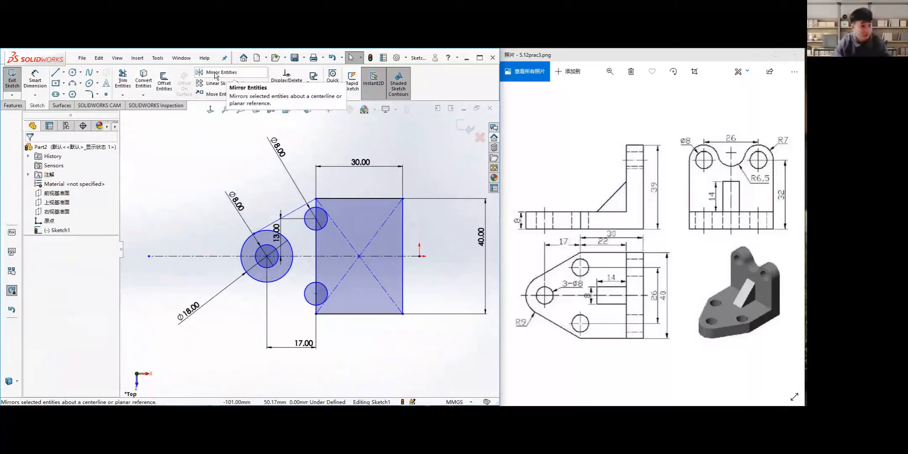
{"action": "left_click", "coordinate": [232, 74]}
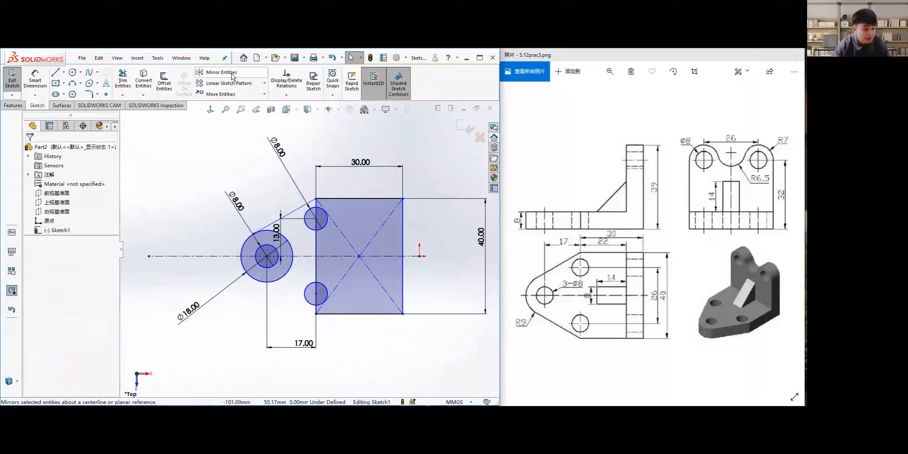
{"action": "left_click", "coordinate": [271, 224]}
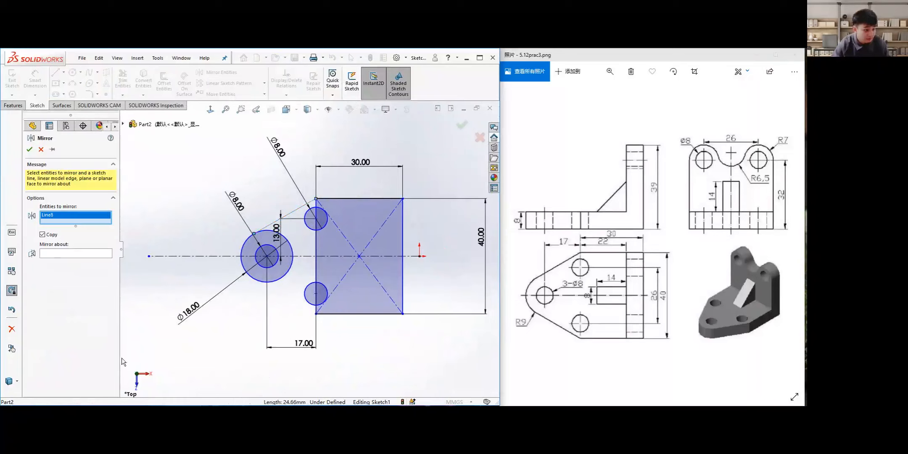
{"action": "left_click", "coordinate": [68, 253]}
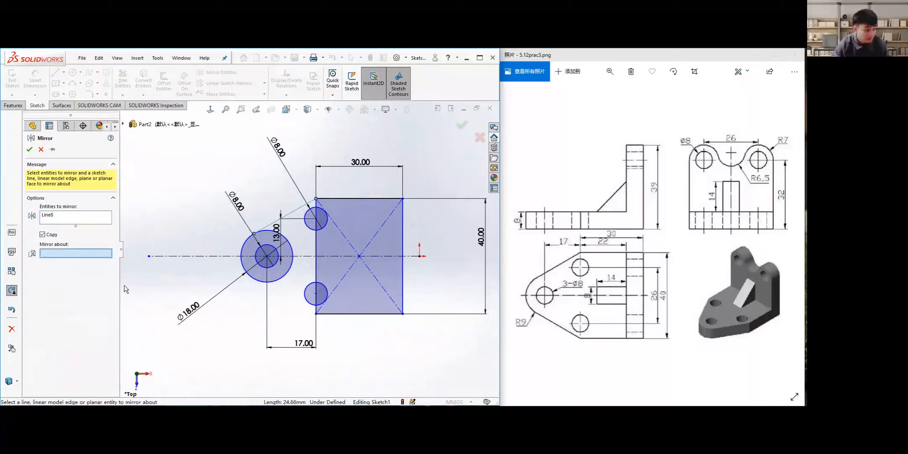
{"action": "left_click", "coordinate": [219, 256]}
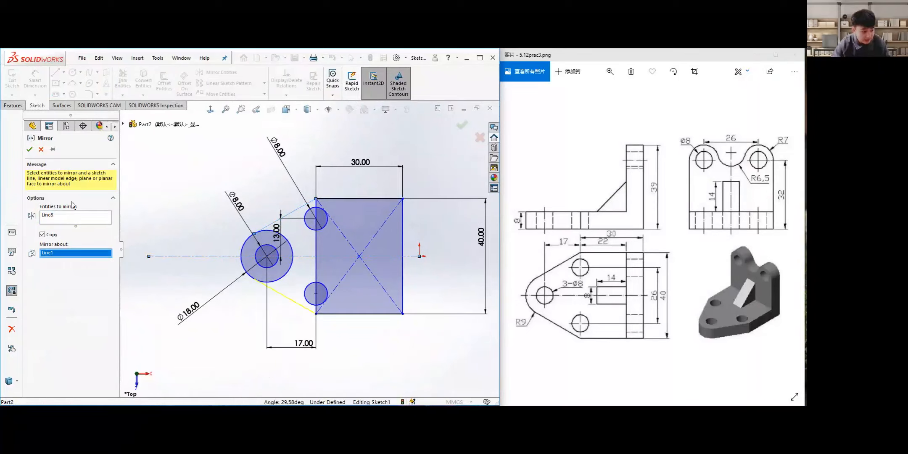
{"action": "left_click", "coordinate": [29, 149]}
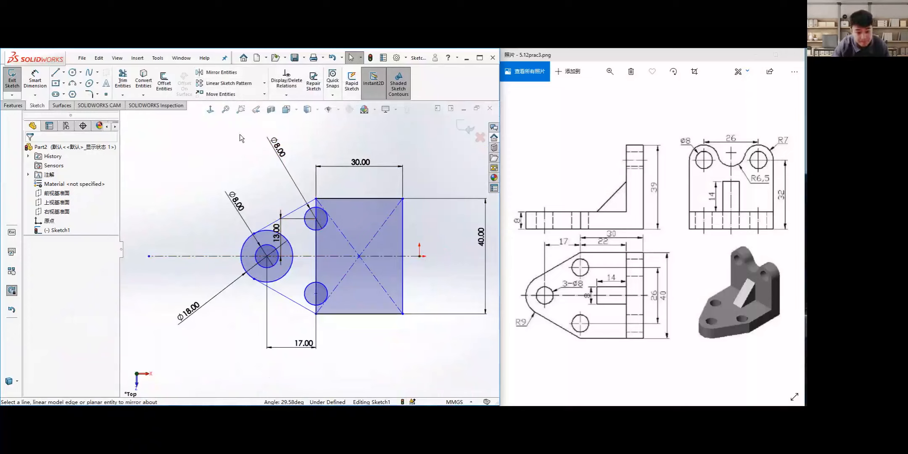
Trim away the 18 mm circle's inner arc and the rectangle edge outside its two holes to leave one plate outline, and exit the sketch.
{"action": "left_click", "coordinate": [122, 80]}
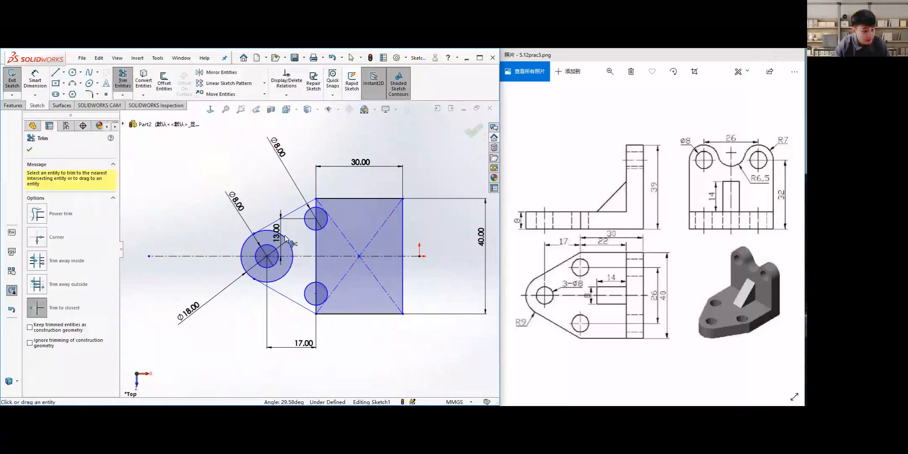
{"action": "left_click", "coordinate": [292, 251]}
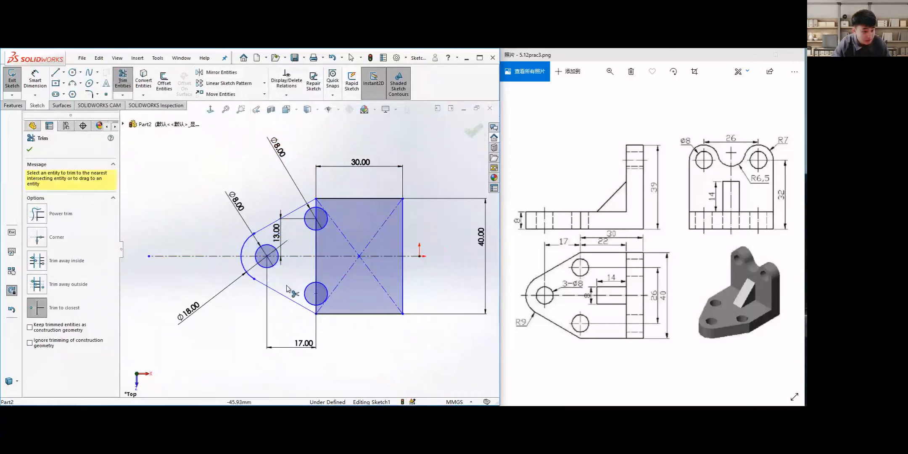
{"action": "left_click", "coordinate": [317, 247]}
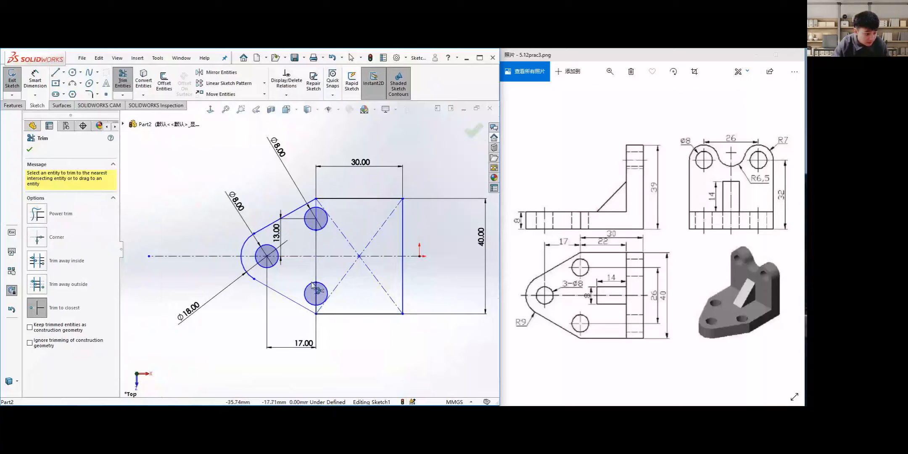
{"action": "scroll", "coordinate": [318, 316], "scroll_direction": "down", "scroll_amount": 3}
{"action": "scroll", "coordinate": [264, 319], "scroll_direction": "up", "scroll_amount": 5}
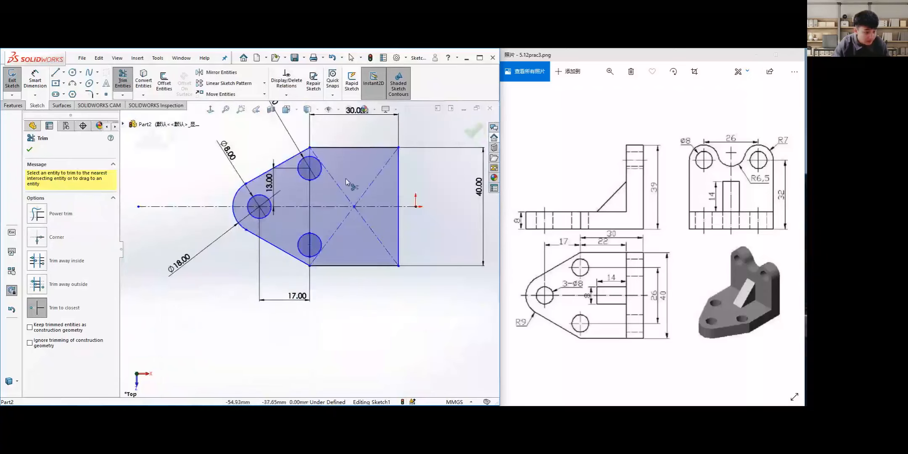
{"action": "scroll", "coordinate": [301, 248], "scroll_direction": "down", "scroll_amount": 1}
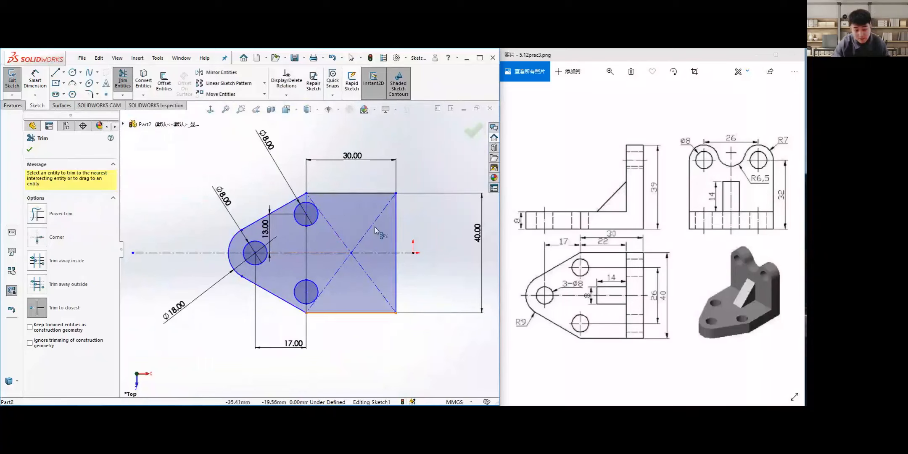
{"action": "left_click", "coordinate": [29, 149]}
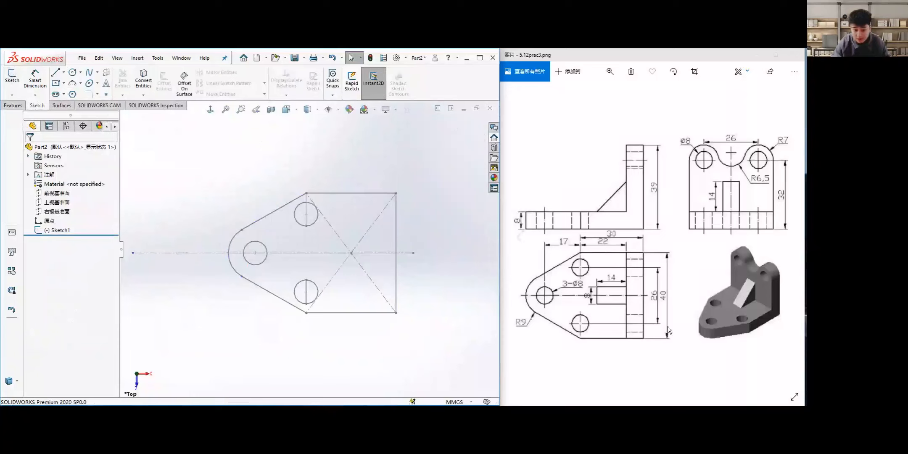
Extrude the plate profile, leaving its three holes open, as a blind boss 8 mm deep.
{"action": "double_click", "coordinate": [58, 230]}
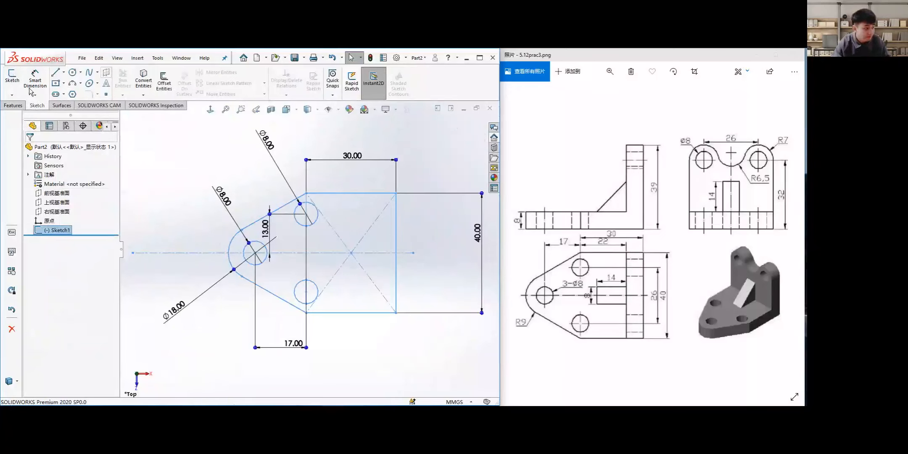
{"action": "left_click", "coordinate": [13, 105]}
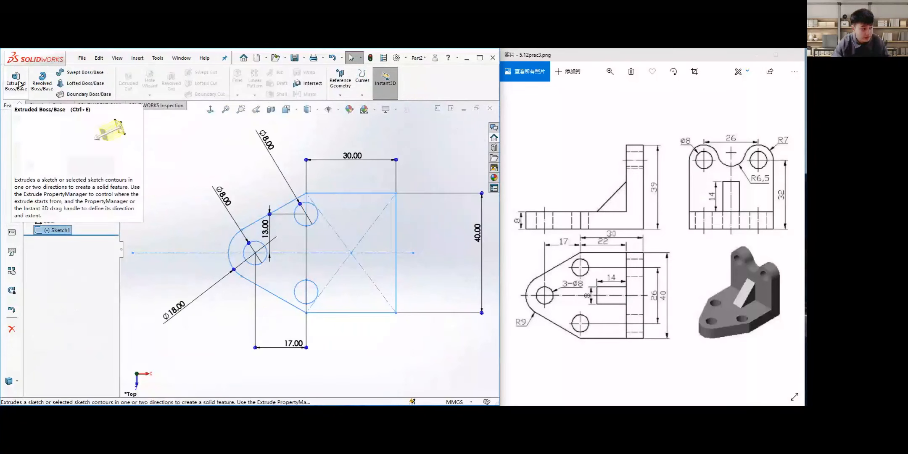
{"action": "left_click", "coordinate": [17, 86]}
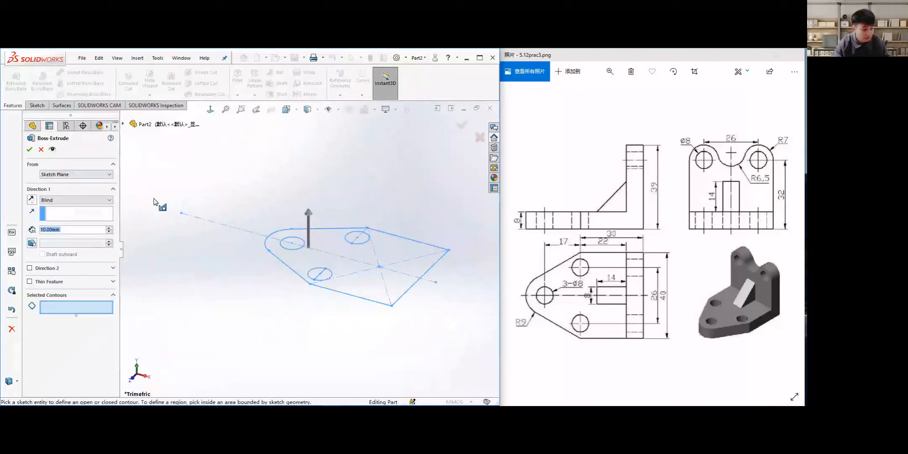
{"action": "left_click", "coordinate": [321, 255]}
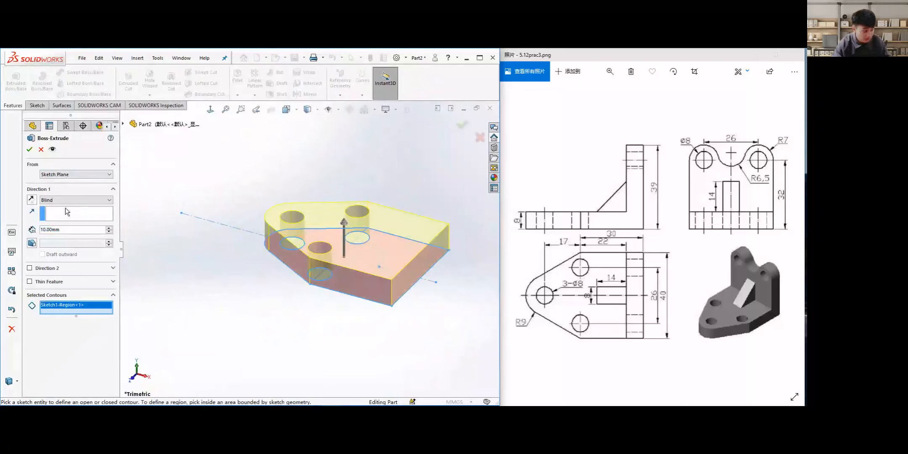
{"action": "double_click", "coordinate": [62, 228]}
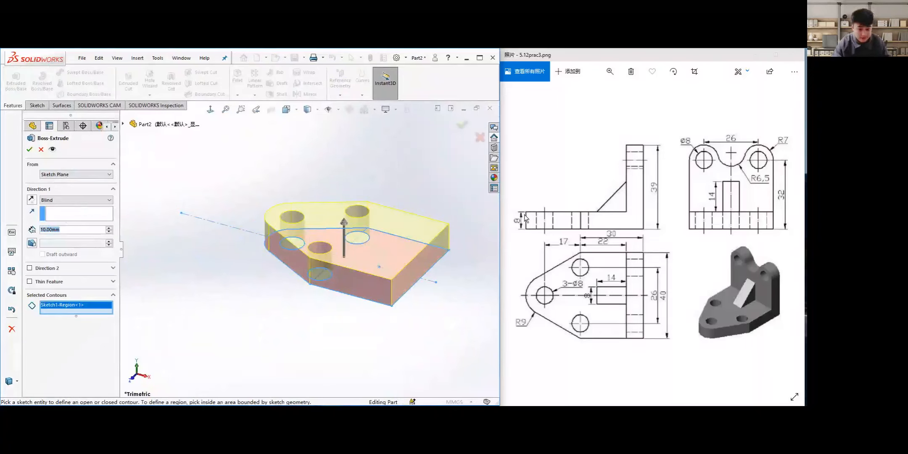
{"action": "type", "text": "8"}
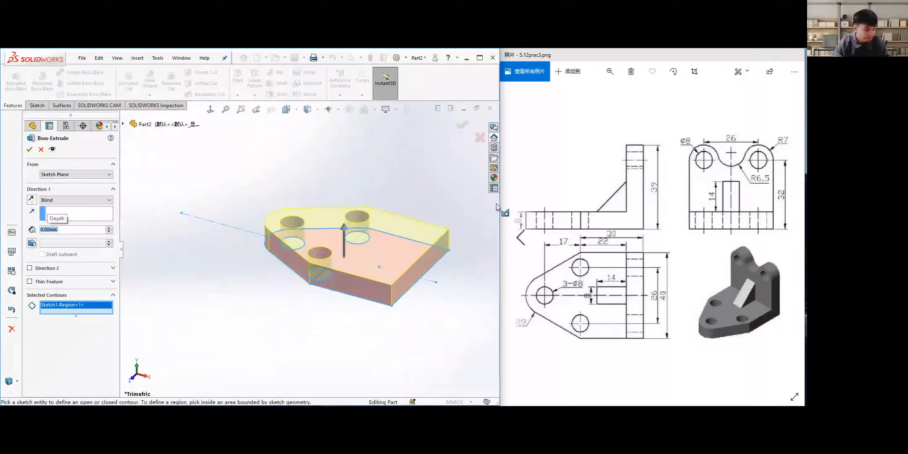
{"action": "left_click", "coordinate": [29, 150]}
Create a reference plane from the plate's flat rear end face with an offset distance of 0 mm.
{"action": "middle_click_drag", "start_coordinate": [417, 260], "coordinate": [425, 279]}
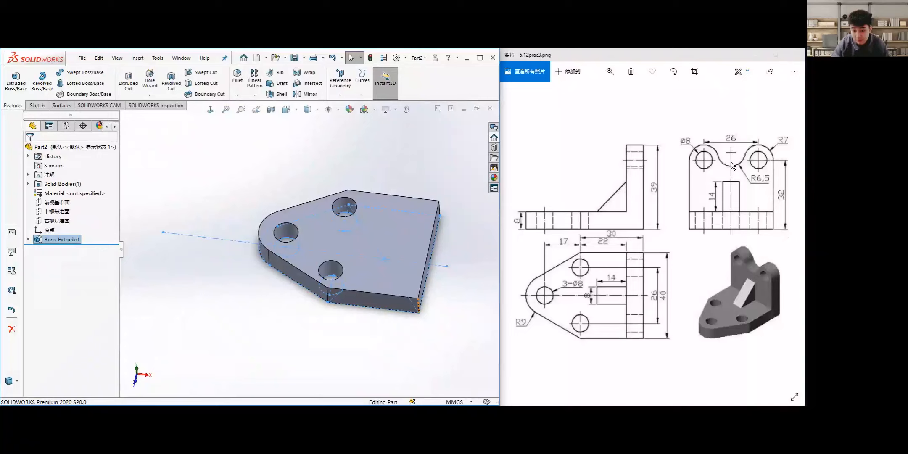
{"action": "middle_click_drag", "start_coordinate": [413, 267], "coordinate": [303, 223]}
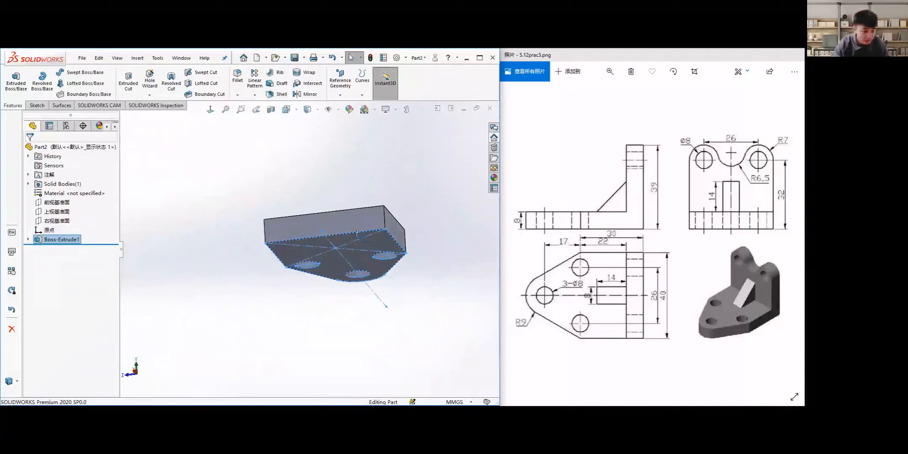
{"action": "middle_click_drag", "start_coordinate": [420, 252], "coordinate": [370, 275]}
{"action": "left_click", "coordinate": [367, 286]}
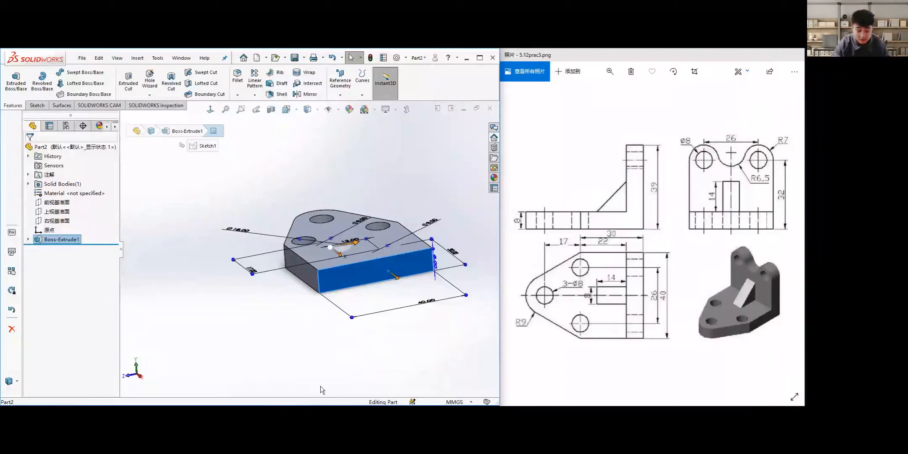
{"action": "left_click", "coordinate": [341, 89]}
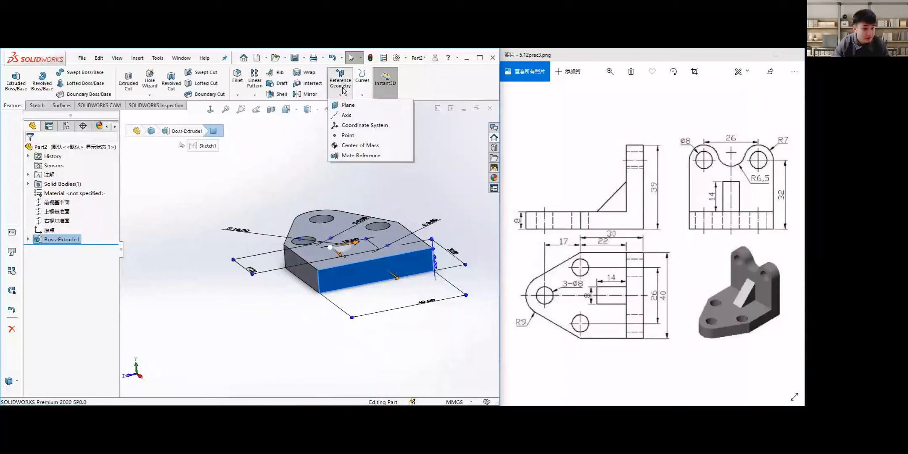
{"action": "left_click", "coordinate": [354, 109]}
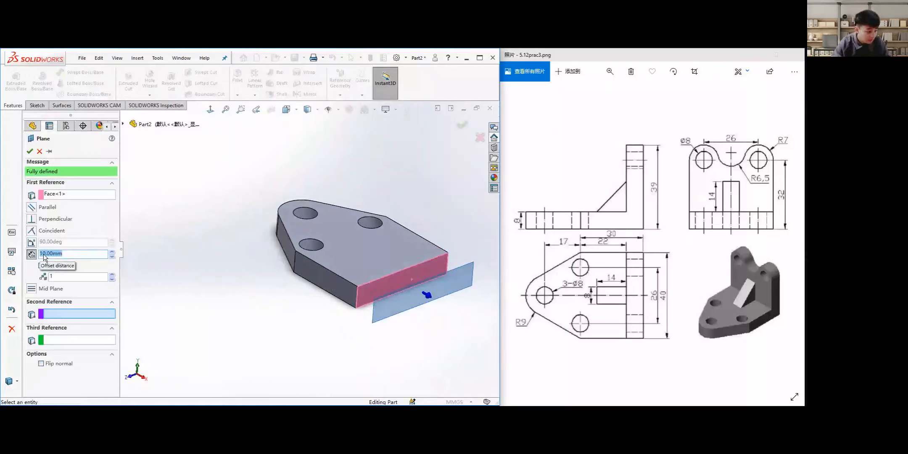
{"action": "type", "text": "0"}
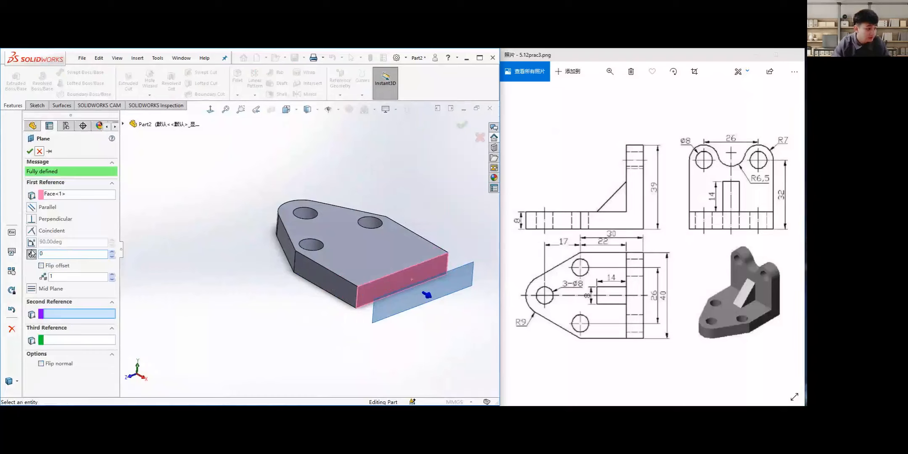
{"action": "left_click", "coordinate": [30, 151]}
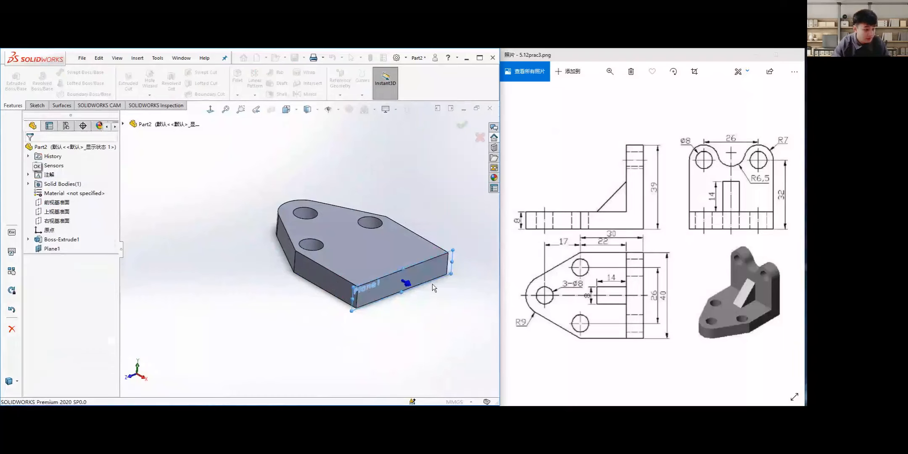
Stretch the new reference plane upward well above the plate, and reopen and accept its definition.
{"action": "middle_click_drag", "start_coordinate": [391, 241], "coordinate": [386, 138]}
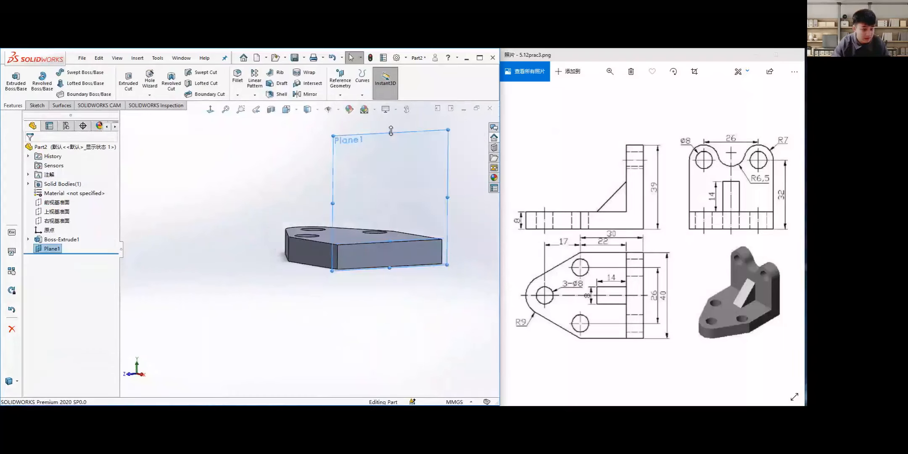
{"action": "middle_click_drag", "start_coordinate": [401, 213], "coordinate": [292, 251]}
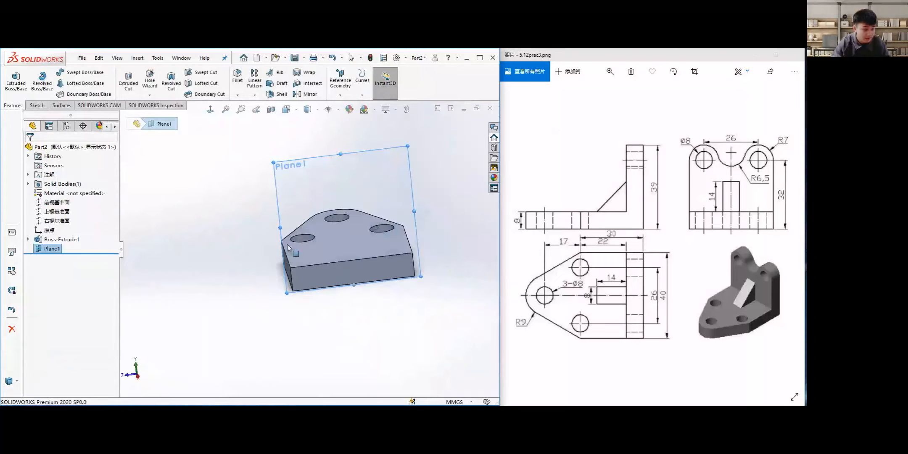
{"action": "middle_click_drag", "start_coordinate": [355, 217], "coordinate": [381, 205]}
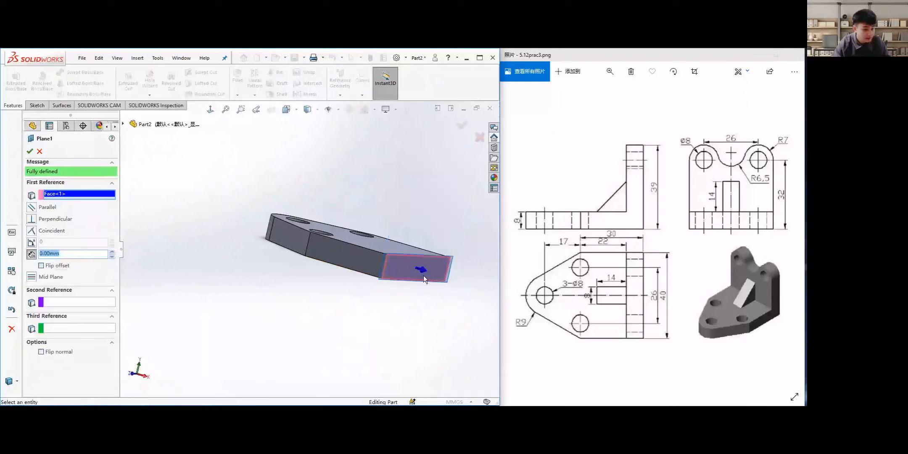
{"action": "middle_click_drag", "start_coordinate": [366, 273], "coordinate": [405, 296]}
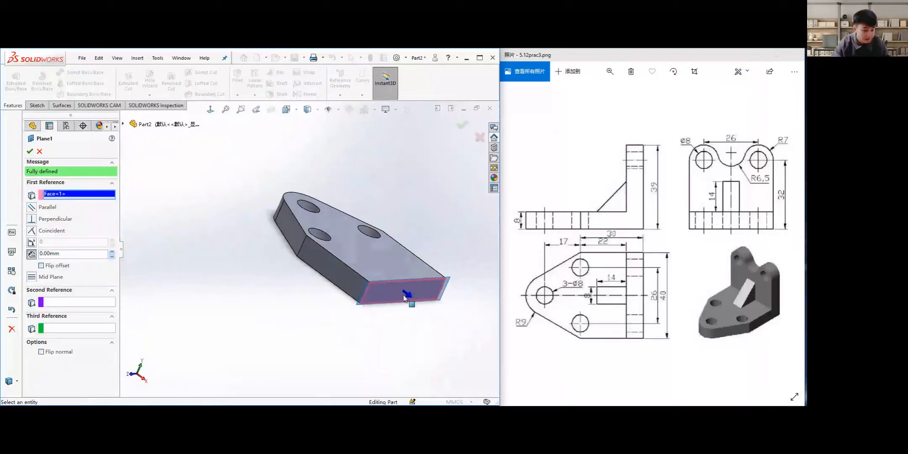
{"action": "left_click", "coordinate": [29, 154]}
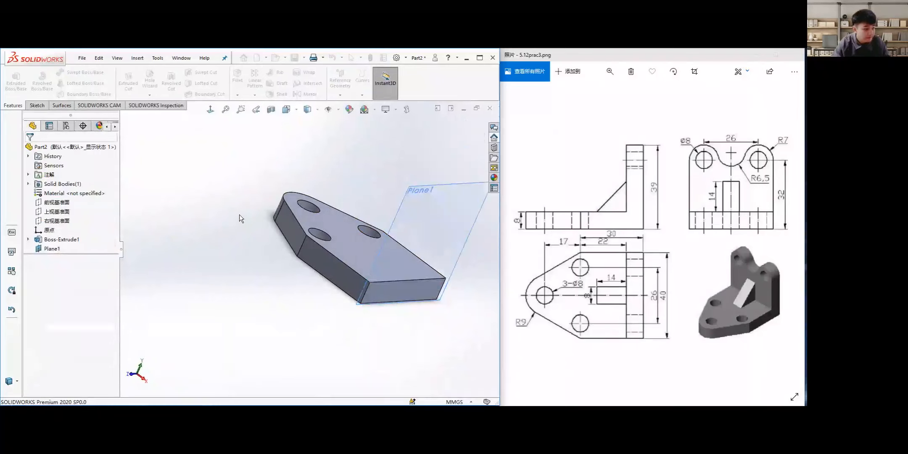
View the reference plane straight on and stretch its borders outward beyond the plate's sides, top and underside.
{"action": "middle_click_drag", "start_coordinate": [383, 250], "coordinate": [391, 244]}
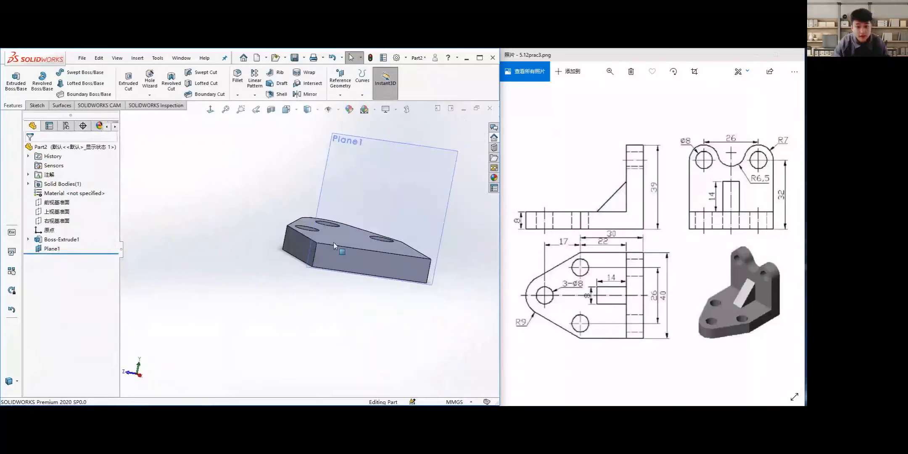
{"action": "right_click", "coordinate": [349, 194]}
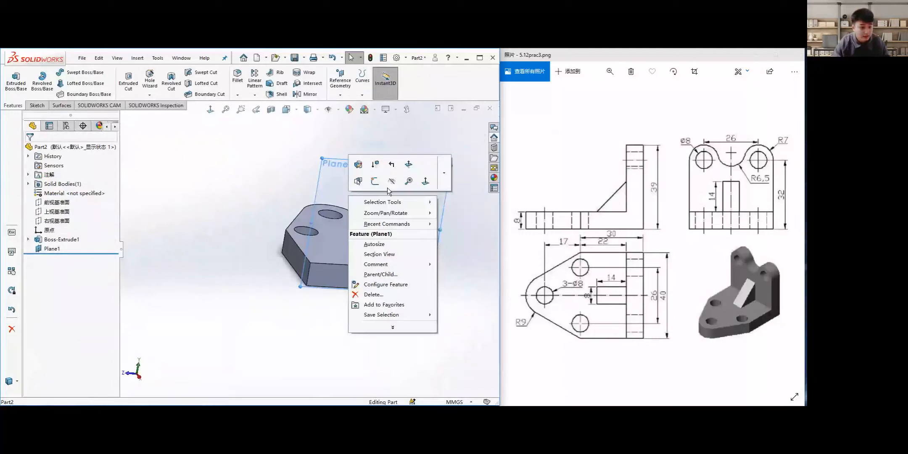
{"action": "left_click", "coordinate": [428, 181]}
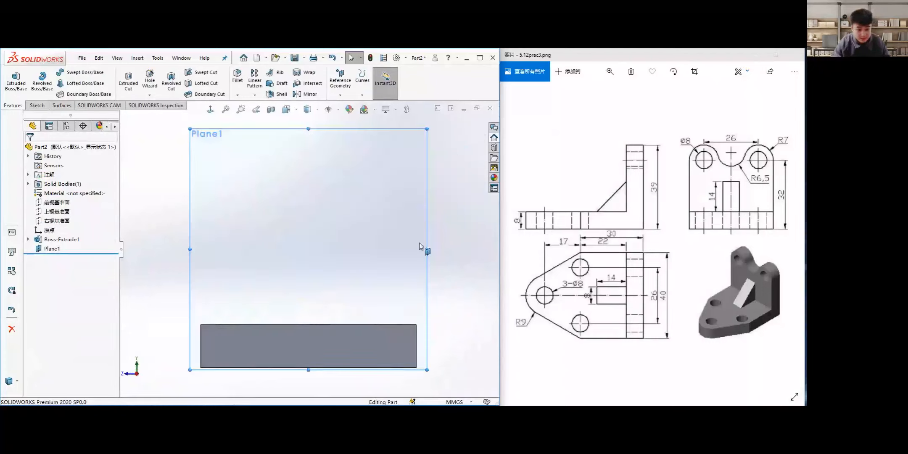
{"action": "left_click_drag", "start_coordinate": [427, 249], "coordinate": [457, 249]}
{"action": "left_click_drag", "start_coordinate": [190, 249], "coordinate": [170, 251]}
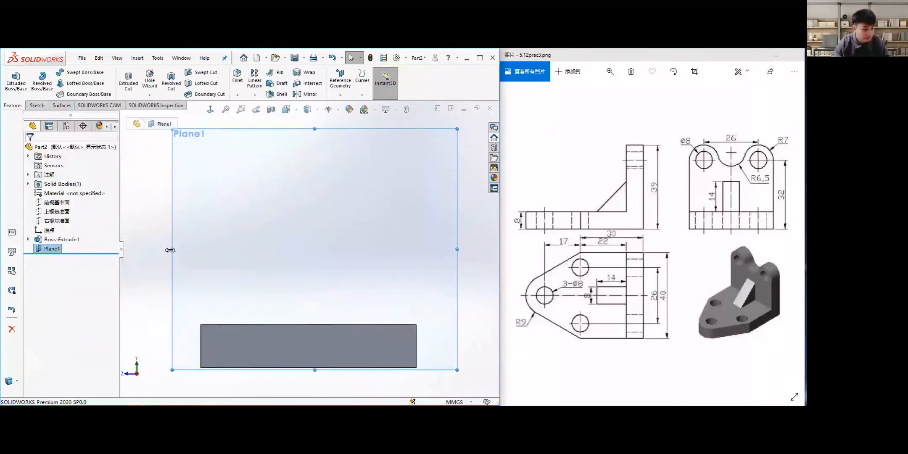
{"action": "scroll", "coordinate": [307, 248], "scroll_direction": "up", "scroll_amount": 3}
{"action": "left_click_drag", "start_coordinate": [310, 178], "coordinate": [311, 161]}
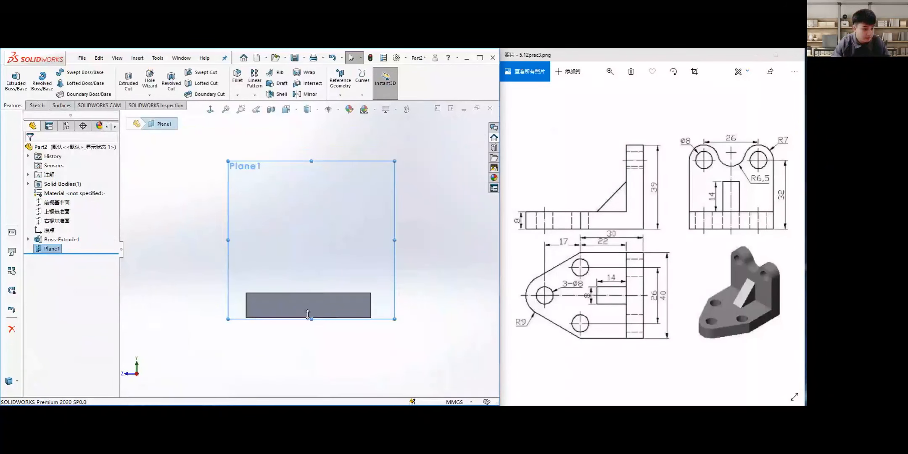
{"action": "left_click_drag", "start_coordinate": [307, 314], "coordinate": [311, 351]}
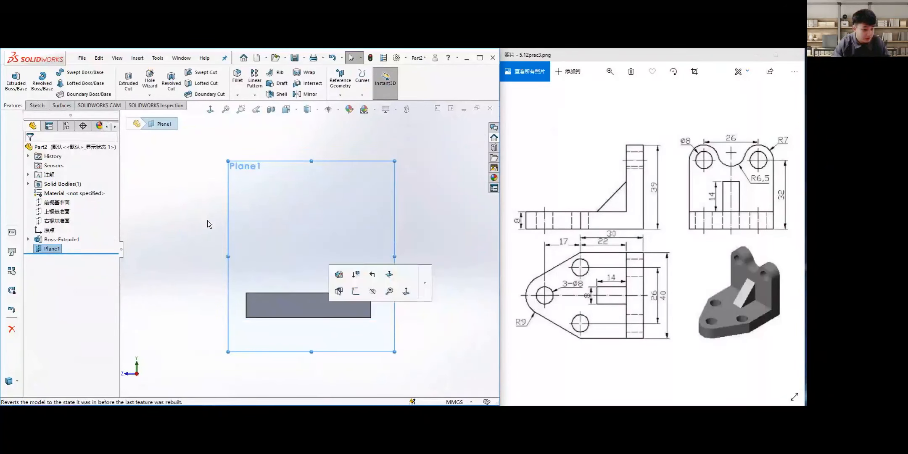
Start a new sketch on the reference plane at the plate's rear end face.
{"action": "left_click", "coordinate": [175, 237]}
{"action": "left_click", "coordinate": [358, 196]}
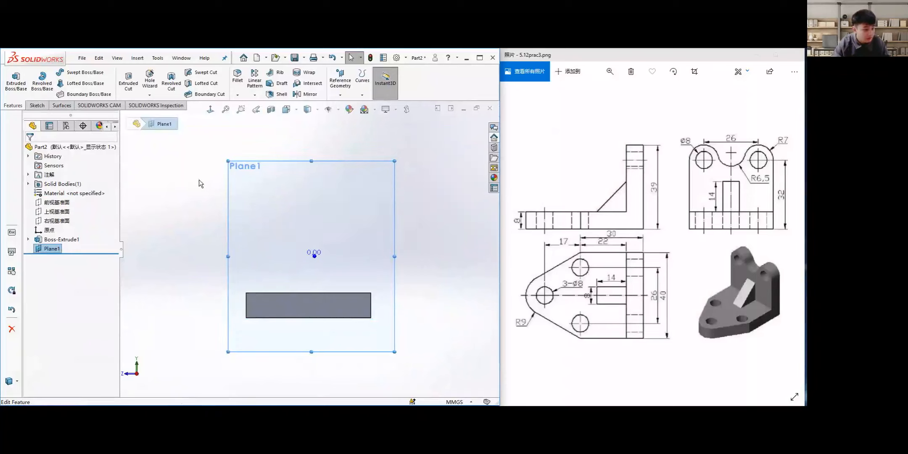
{"action": "left_click", "coordinate": [37, 105]}
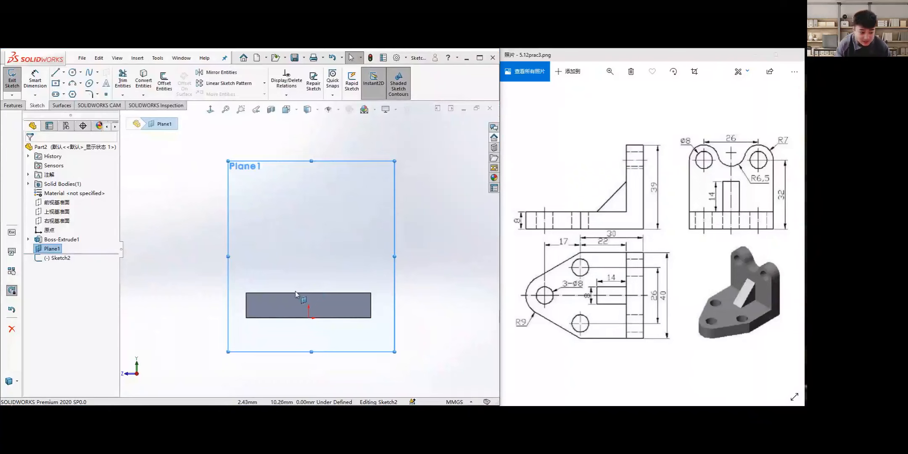
Check the sketch plane against the plate in 3D and normal to it, ending in the standard Right view.
{"action": "key", "text": "ctrl+7"}
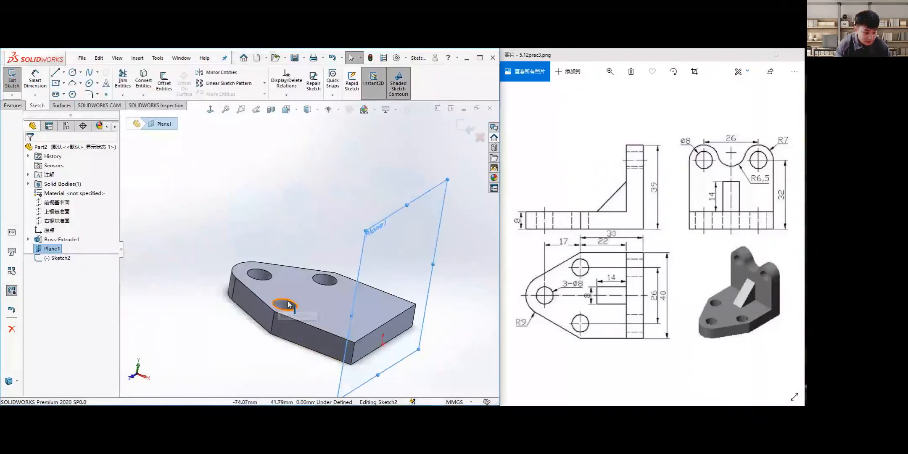
{"action": "key", "text": "ctrl+8"}
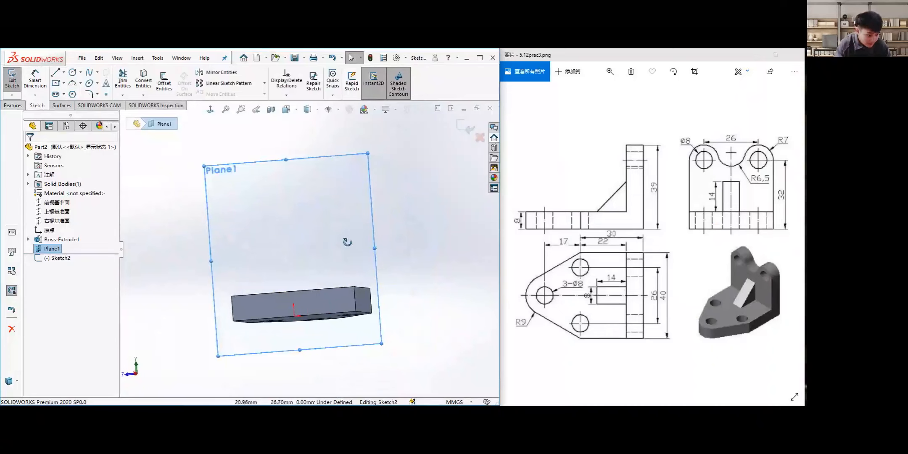
{"action": "right_click", "coordinate": [337, 203]}
{"action": "left_click", "coordinate": [270, 180]}
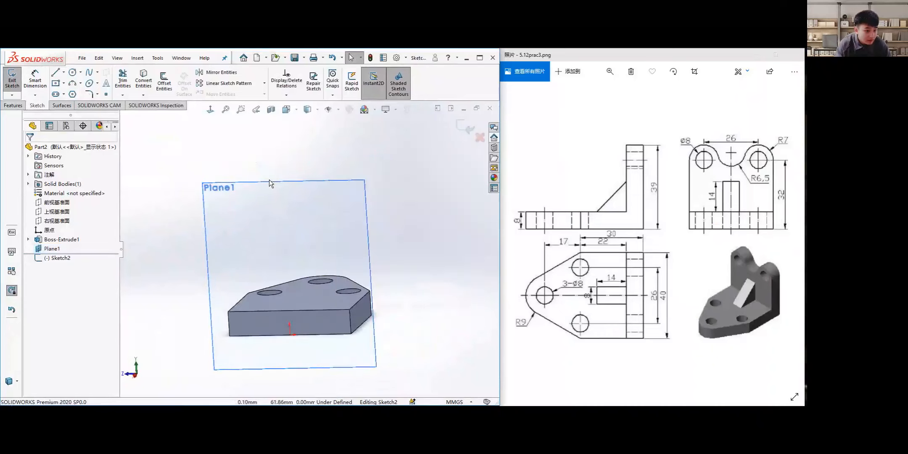
{"action": "left_click", "coordinate": [209, 111]}
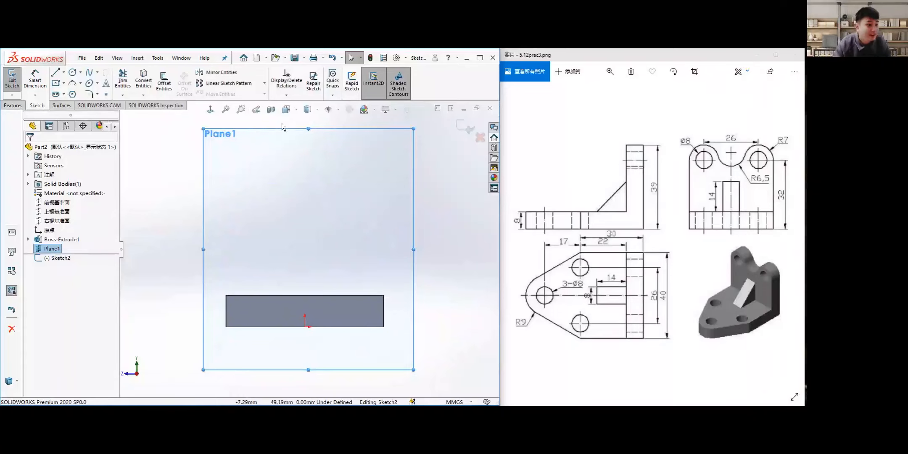
{"action": "left_click", "coordinate": [295, 113]}
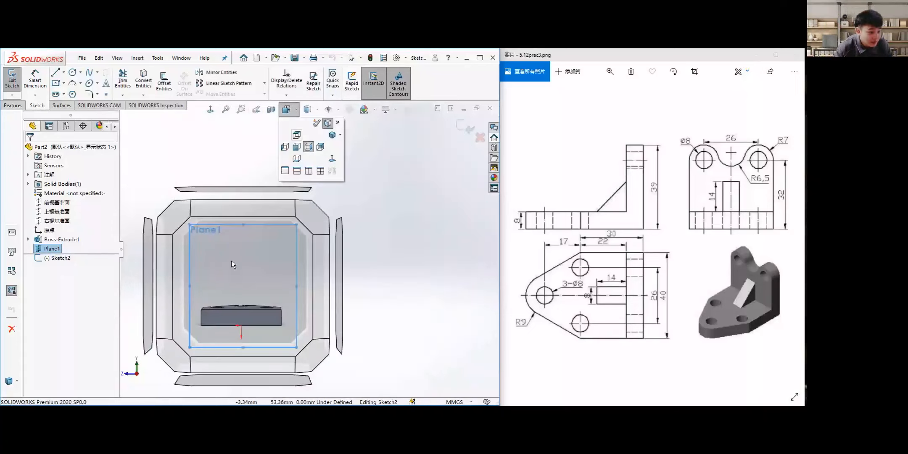
{"action": "left_click", "coordinate": [297, 147]}
Set the display style to Hidden Lines Visible and examine the plate's hidden hole edges.
{"action": "left_click", "coordinate": [318, 111]}
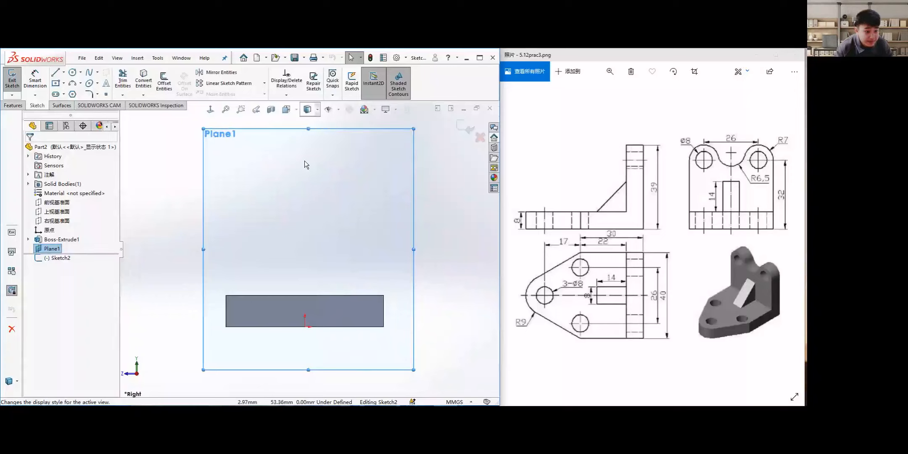
{"action": "left_click", "coordinate": [316, 110]}
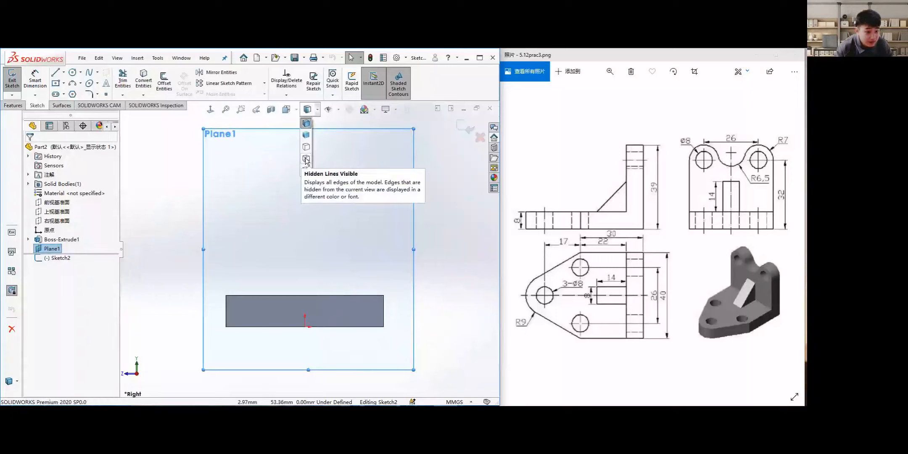
{"action": "left_click", "coordinate": [306, 160]}
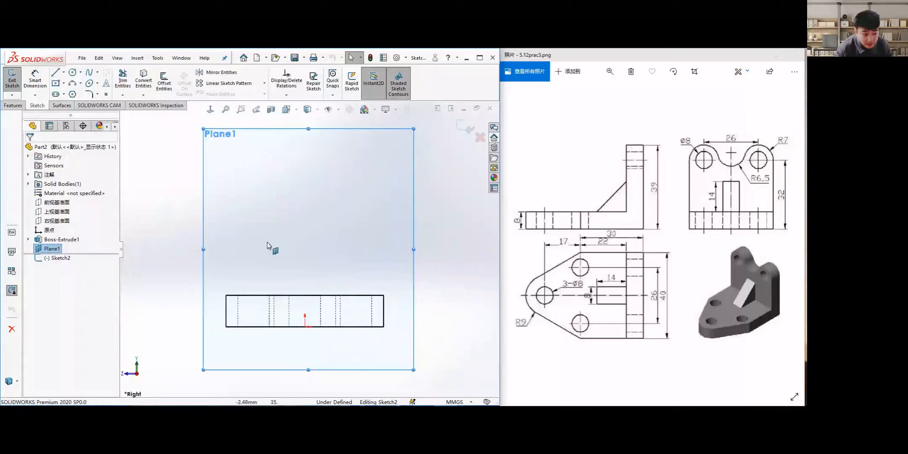
{"action": "middle_click_drag", "start_coordinate": [298, 321], "coordinate": [268, 324]}
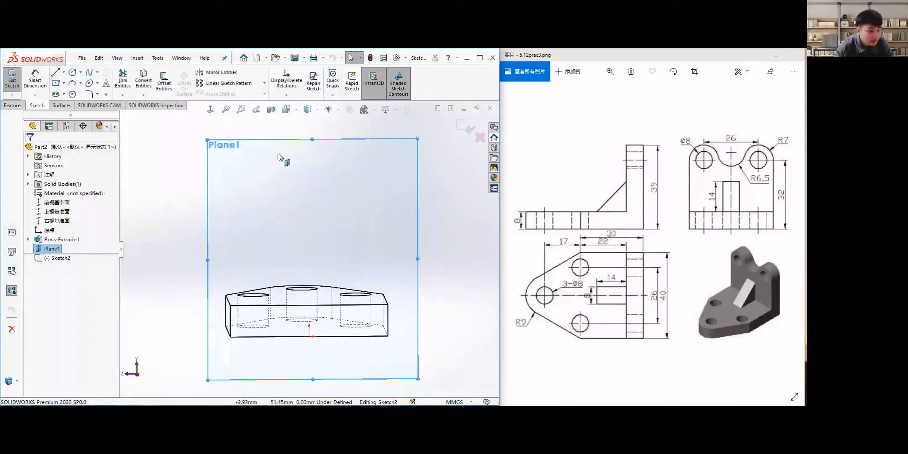
Draw a vertical construction centerline about 30 mm long on the reference plane, crossing the plate near its leftmost hole.
{"action": "key", "text": "ctrl+8"}
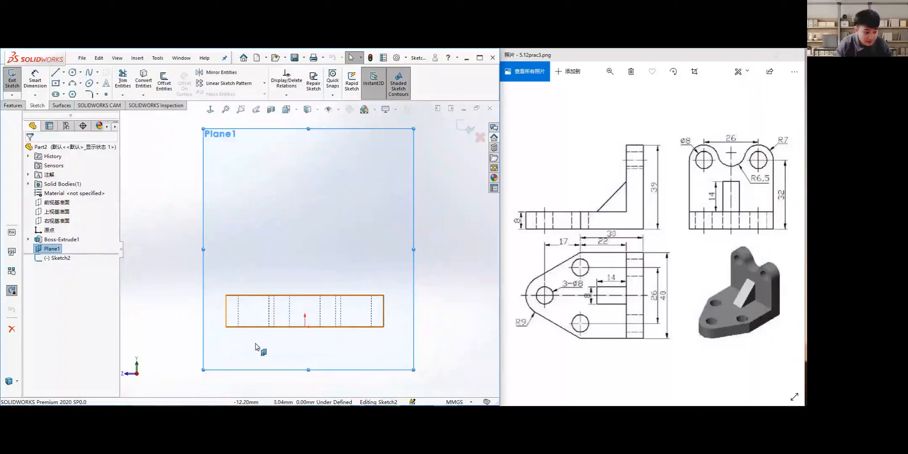
{"action": "mouse_move", "coordinate": [330, 308]}
{"action": "middle_mouse_down"}
{"action": "mouse_move", "coordinate": [324, 319]}
{"action": "mouse_move", "coordinate": [330, 291]}
{"action": "mouse_move", "coordinate": [293, 230]}
{"action": "middle_mouse_up"}
{"action": "left_click", "coordinate": [211, 110]}
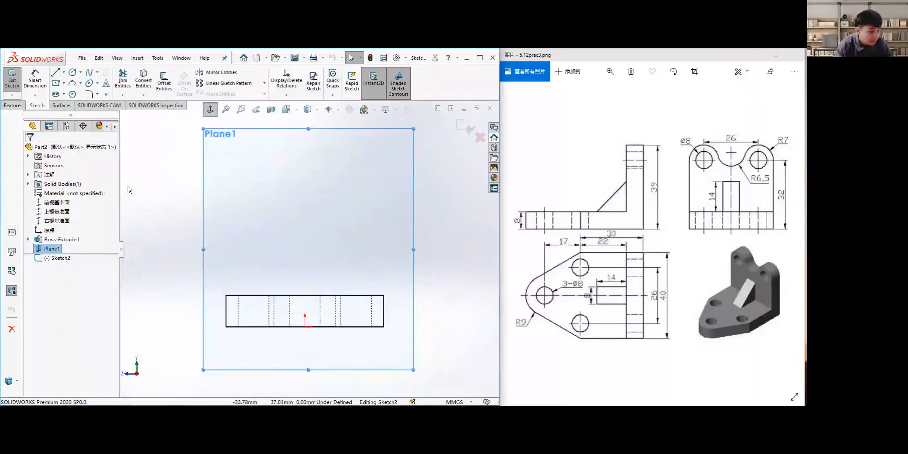
{"action": "left_click", "coordinate": [63, 72]}
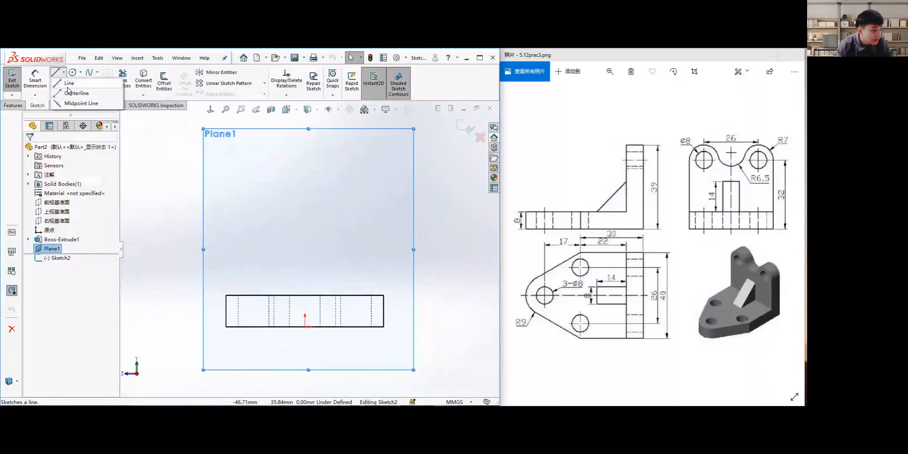
{"action": "left_click", "coordinate": [73, 93]}
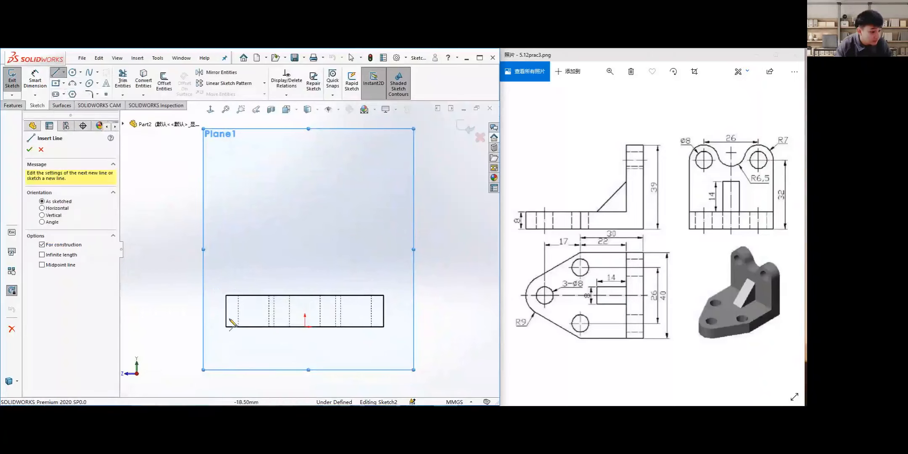
{"action": "left_click", "coordinate": [259, 243]}
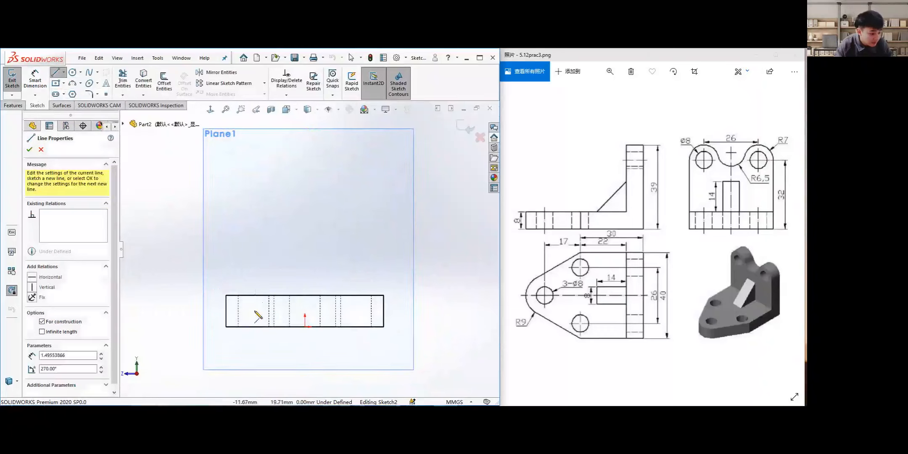
{"action": "left_click", "coordinate": [259, 359]}
{"action": "key", "text": "Escape"}
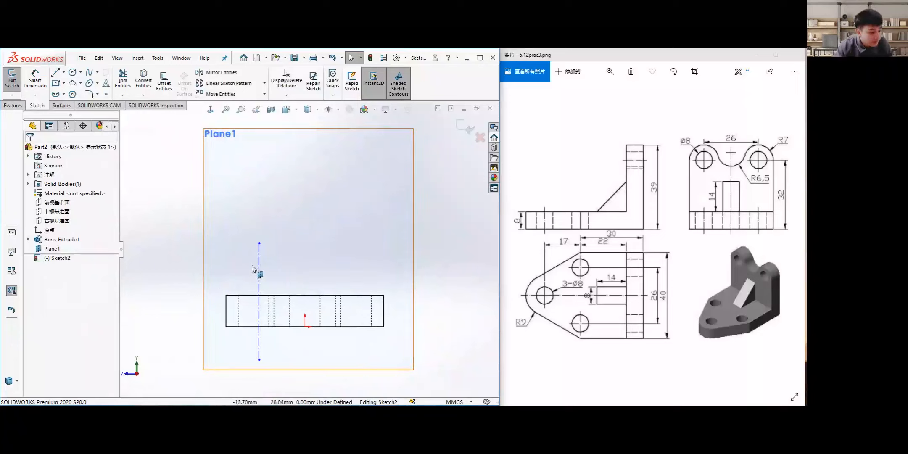
Make the centerline symmetric between the two silhouette edges of the plate's leftmost hole.
{"action": "left_click", "coordinate": [259, 289]}
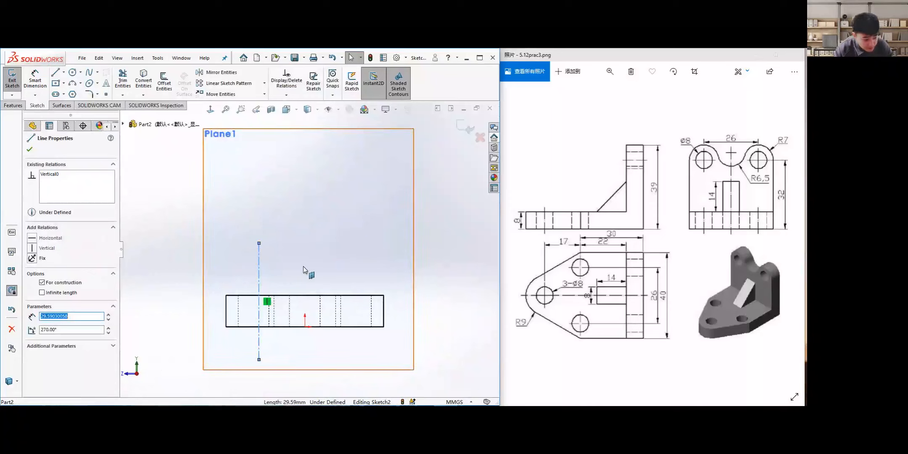
{"action": "middle_click_drag", "start_coordinate": [303, 266], "coordinate": [299, 279]}
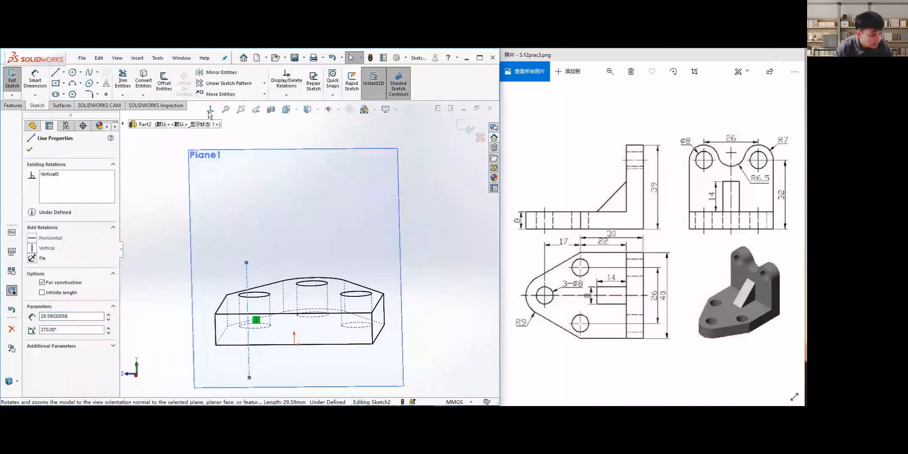
{"action": "left_click", "coordinate": [261, 275]}
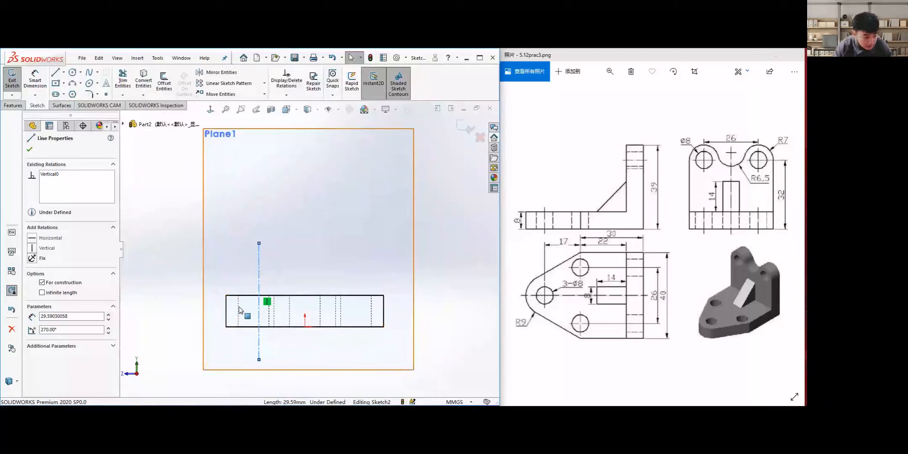
{"action": "left_click", "coordinate": [264, 327], "text": "ctrl"}
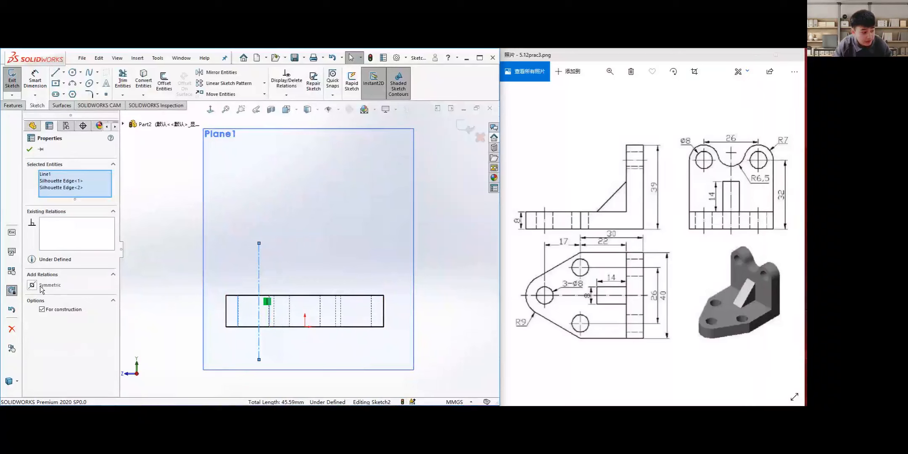
{"action": "left_click", "coordinate": [32, 286]}
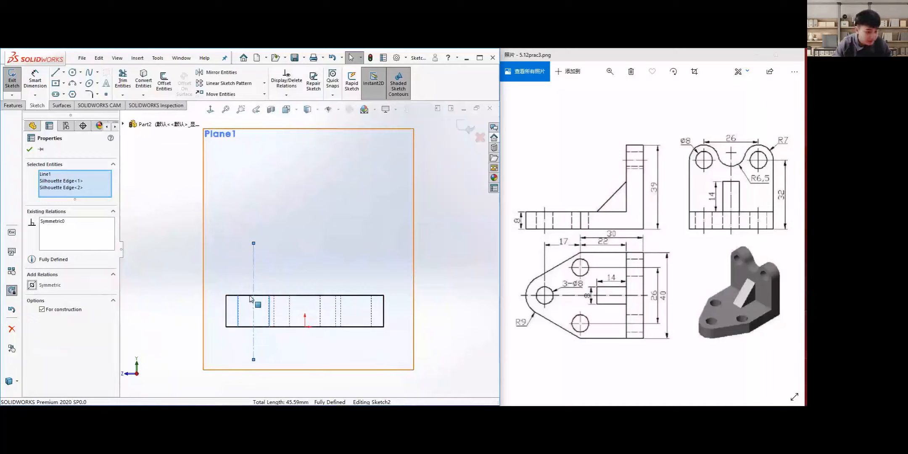
{"action": "key", "text": "ctrl+7"}
{"action": "left_click", "coordinate": [210, 110]}
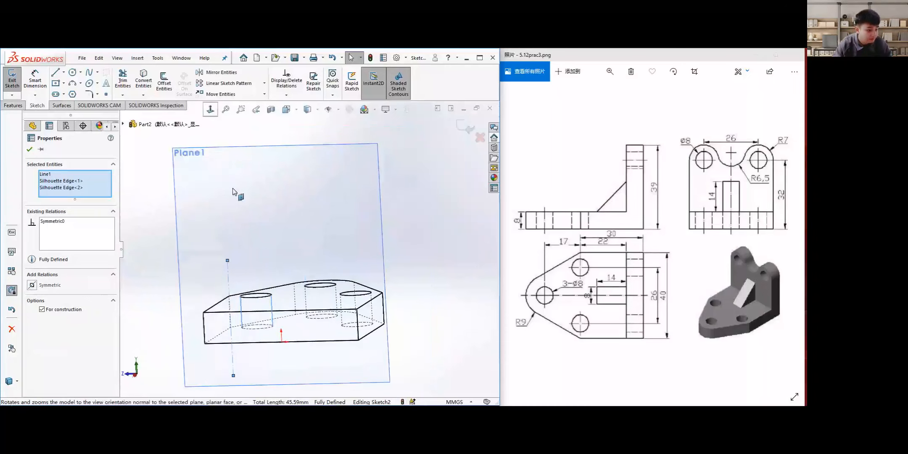
{"action": "key", "text": "Escape"}
Draw a second vertical centerline through the origin, extending from above the plate to below its underside.
{"action": "middle_click_drag", "start_coordinate": [269, 237], "coordinate": [283, 209]}
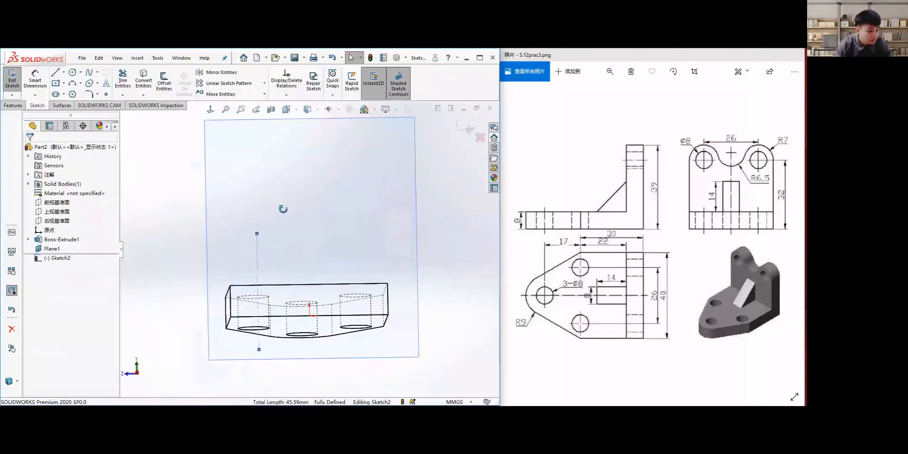
{"action": "left_click", "coordinate": [310, 224]}
{"action": "left_click", "coordinate": [210, 110]}
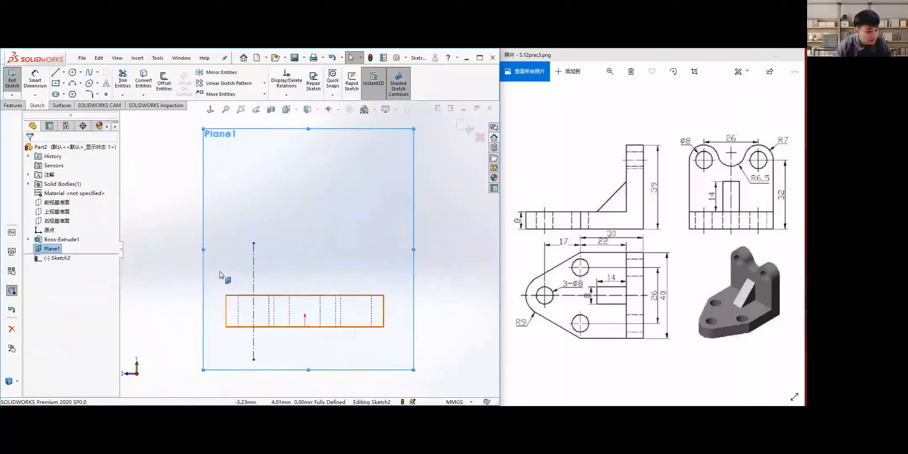
{"action": "left_click", "coordinate": [64, 72]}
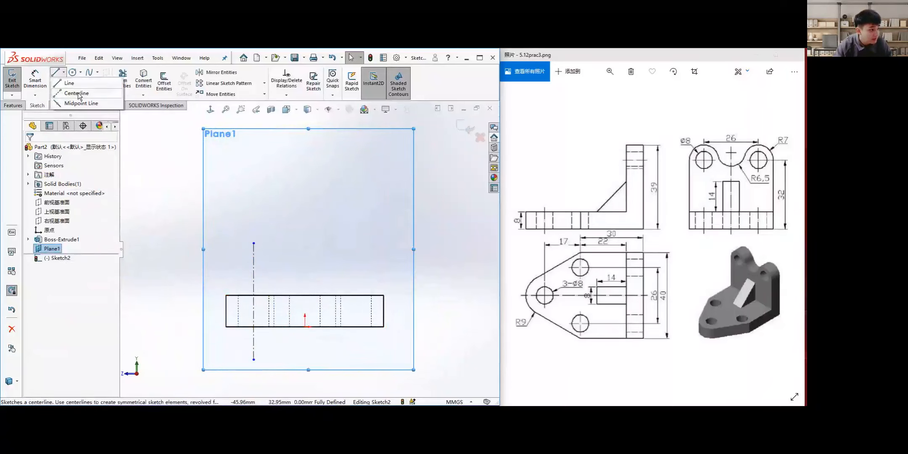
{"action": "left_click", "coordinate": [77, 98]}
{"action": "left_click", "coordinate": [305, 326]}
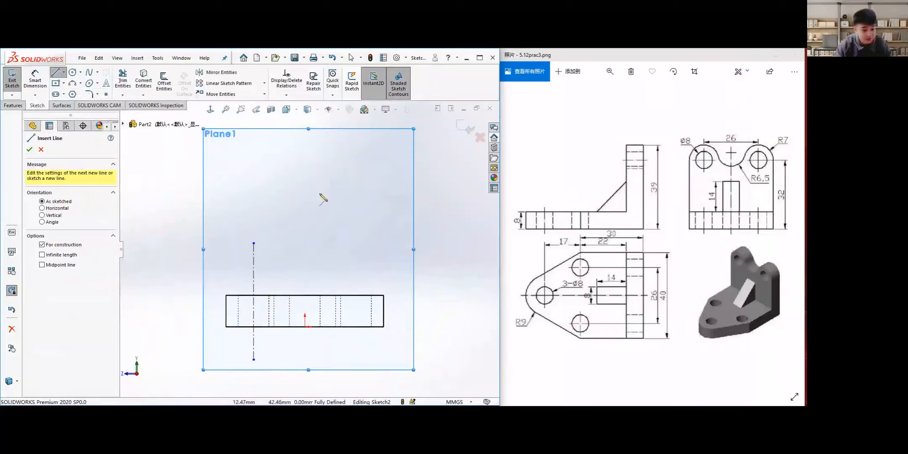
{"action": "left_click", "coordinate": [305, 295]}
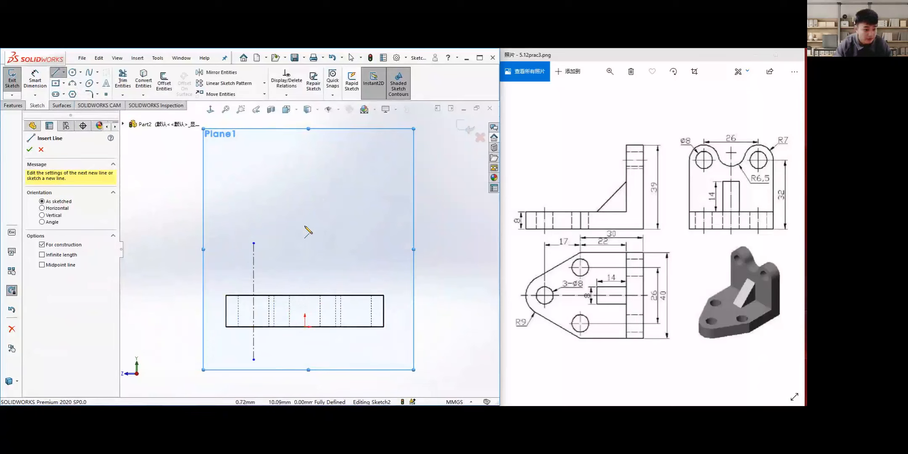
{"action": "left_click", "coordinate": [306, 327]}
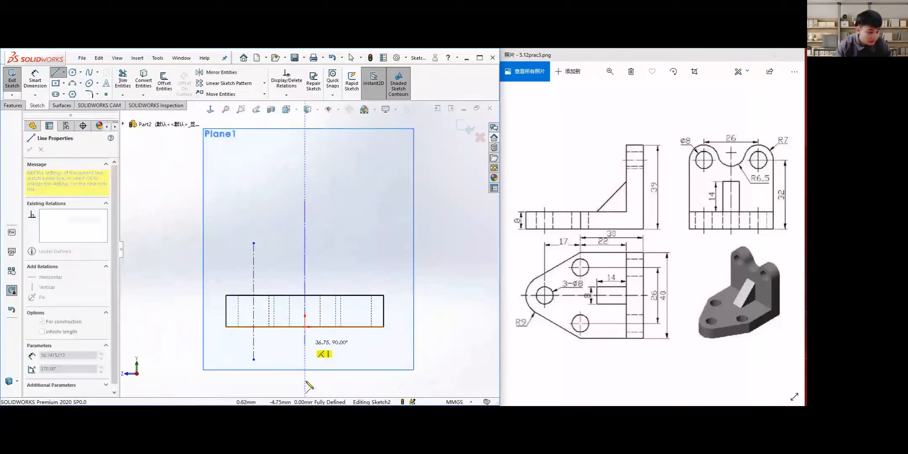
{"action": "left_click", "coordinate": [304, 381]}
{"action": "key", "text": "Escape"}
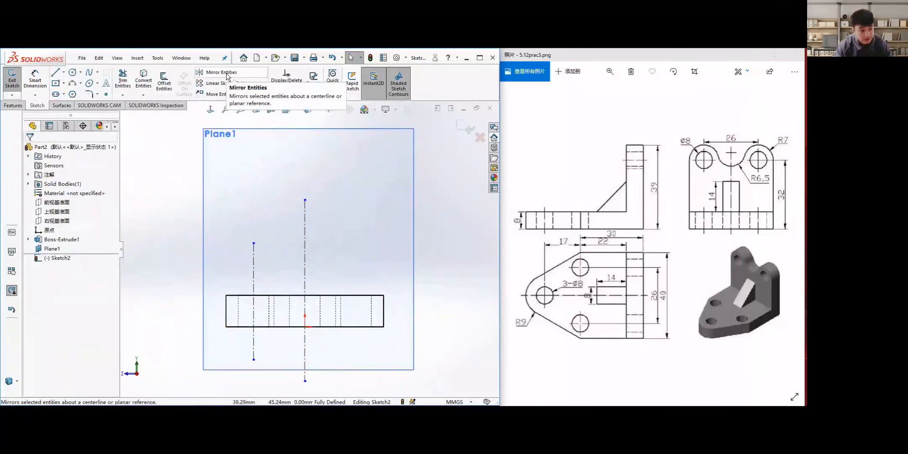
Mirror the hole centerline about the middle centerline, keeping the original.
{"action": "left_click", "coordinate": [253, 268]}
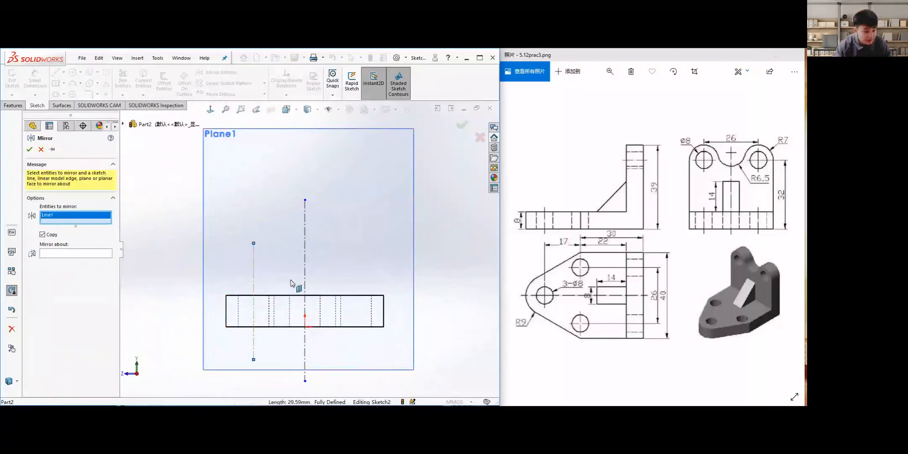
{"action": "left_click", "coordinate": [58, 254]}
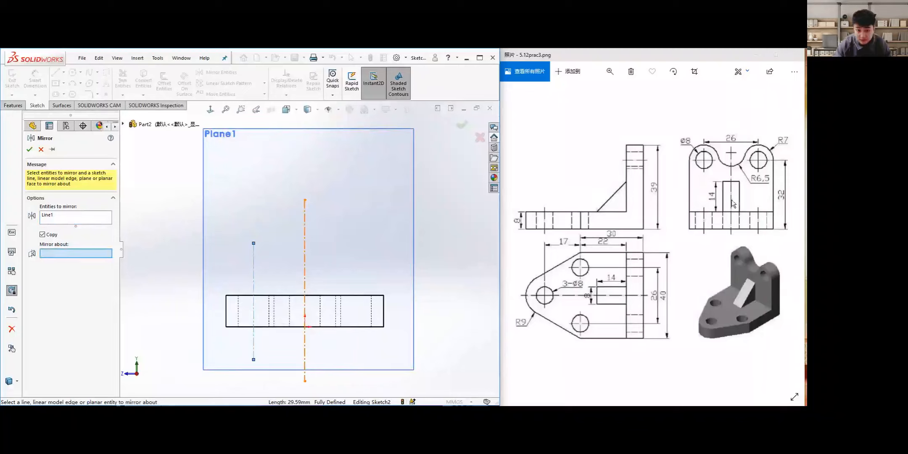
{"action": "left_click", "coordinate": [305, 253]}
{"action": "left_click", "coordinate": [30, 149]}
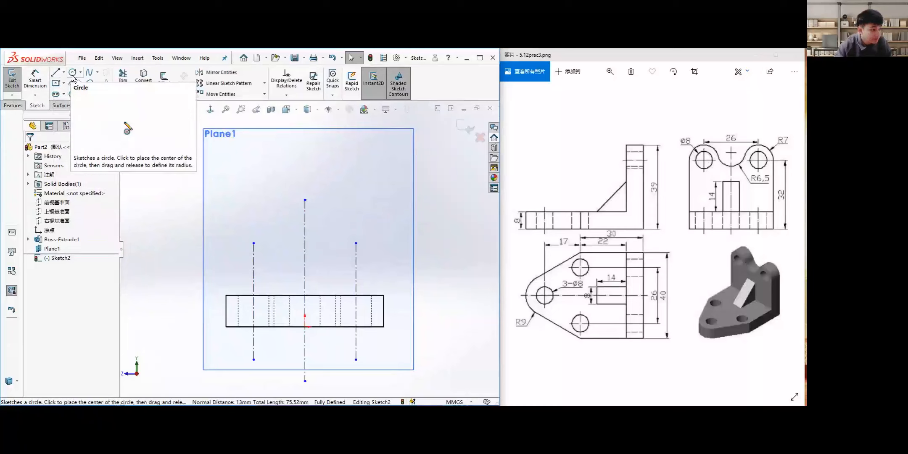
Stretch the upper ends of the centerlines, the middle one to a height of about 43 mm and the two outer ones to about 40.5 mm.
{"action": "left_click_drag", "start_coordinate": [253, 242], "coordinate": [253, 175]}
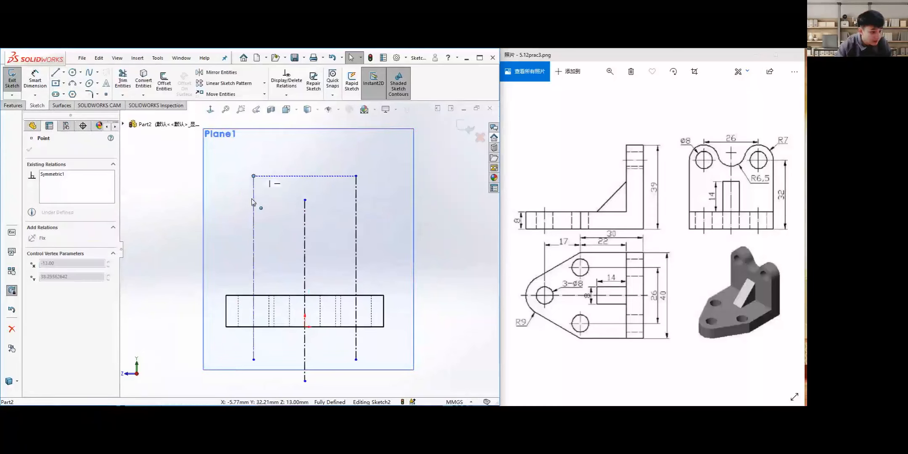
{"action": "left_click_drag", "start_coordinate": [305, 202], "coordinate": [305, 159]}
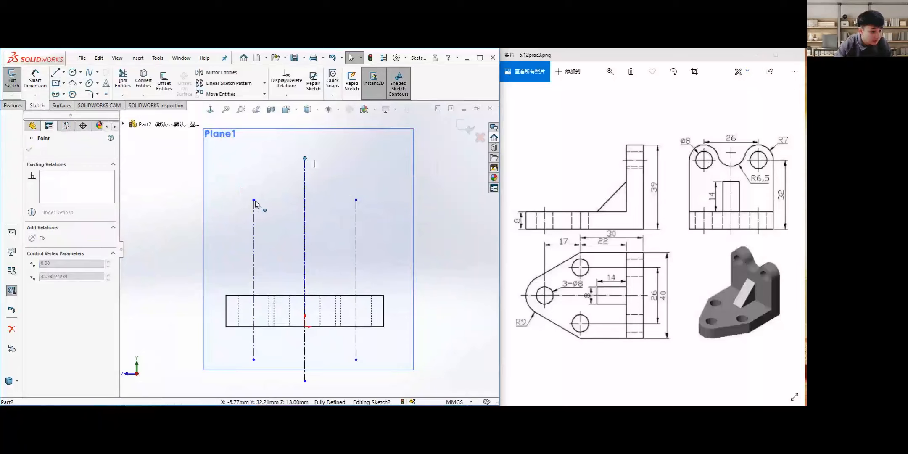
{"action": "left_click_drag", "start_coordinate": [254, 176], "coordinate": [257, 184]}
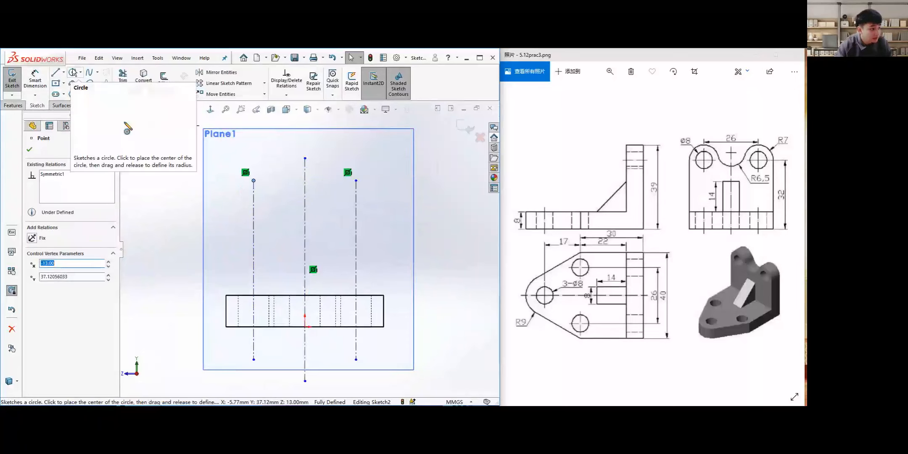
{"action": "left_click_drag", "start_coordinate": [253, 180], "coordinate": [254, 167]}
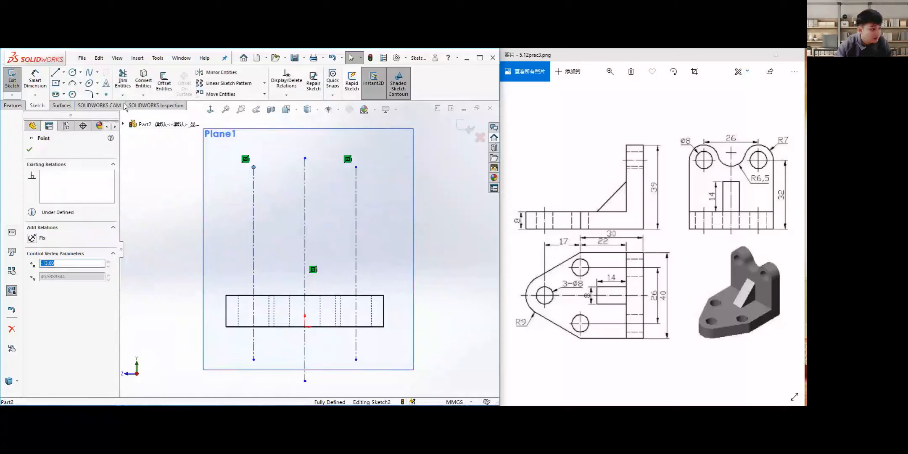
Draw a circle of about 3.8 mm radius centred on the left centerline at a height of about 36 mm.
{"action": "left_click", "coordinate": [75, 76]}
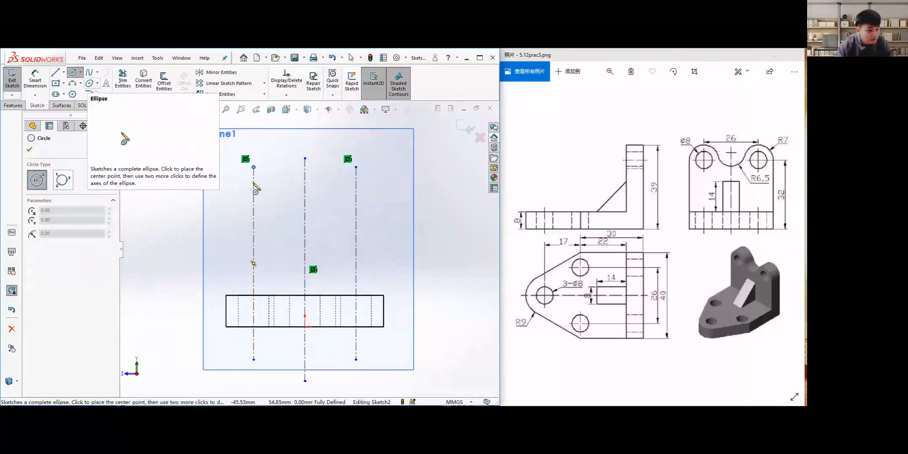
{"action": "left_click", "coordinate": [253, 185]}
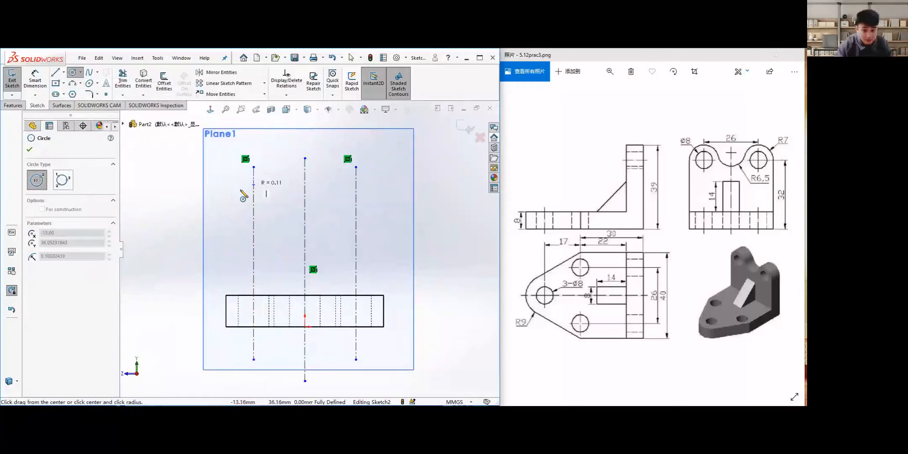
{"action": "left_click", "coordinate": [243, 196]}
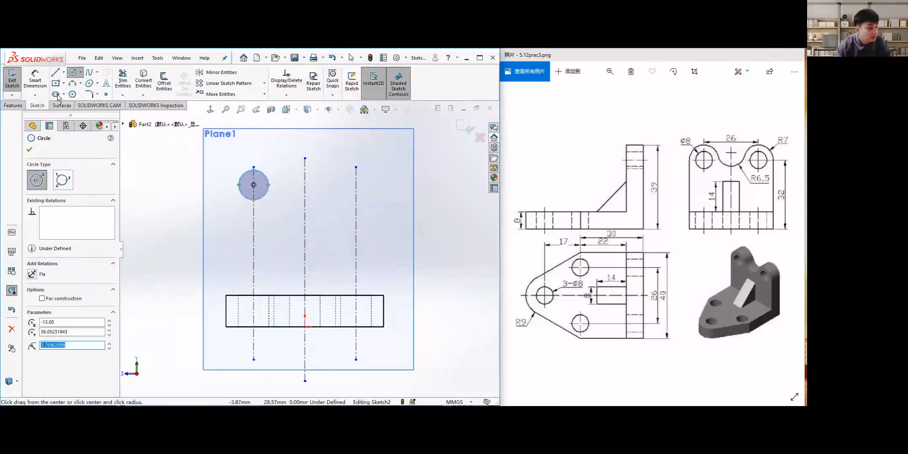
{"action": "key", "text": "Escape"}
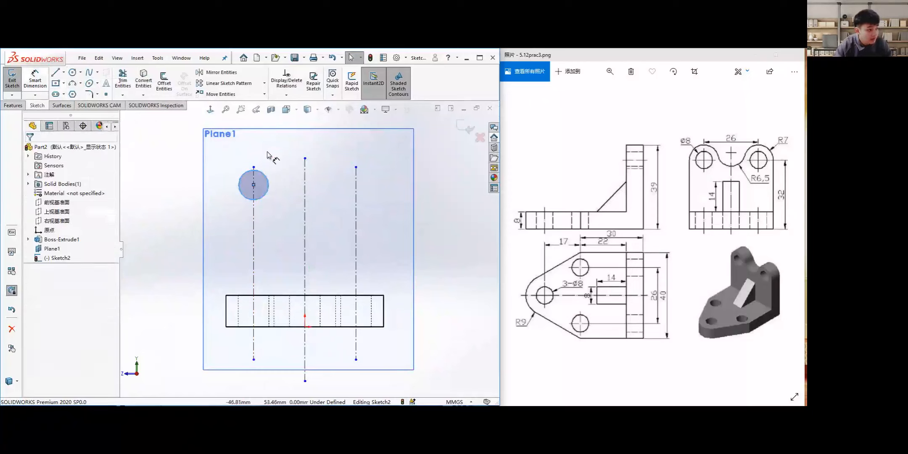
Dimension the circle's diameter and set it to 8 mm.
{"action": "left_click", "coordinate": [269, 180]}
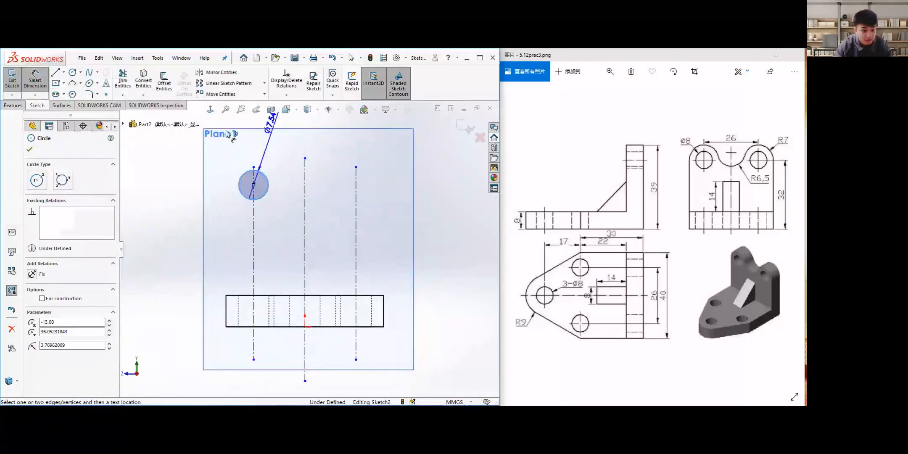
{"action": "left_click", "coordinate": [176, 164]}
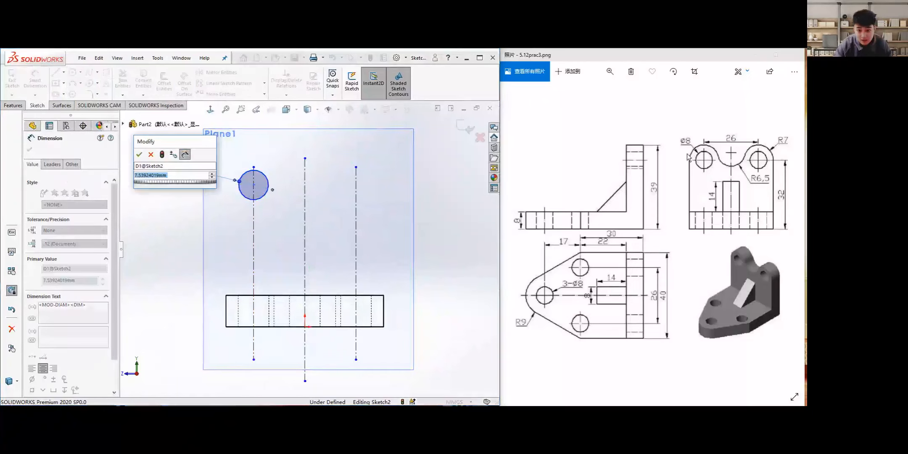
{"action": "type", "text": "8"}
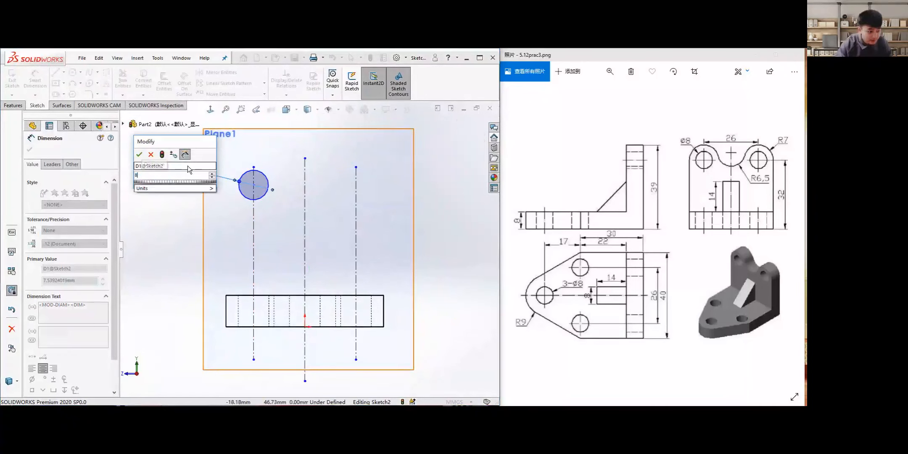
{"action": "key", "text": "Return"}
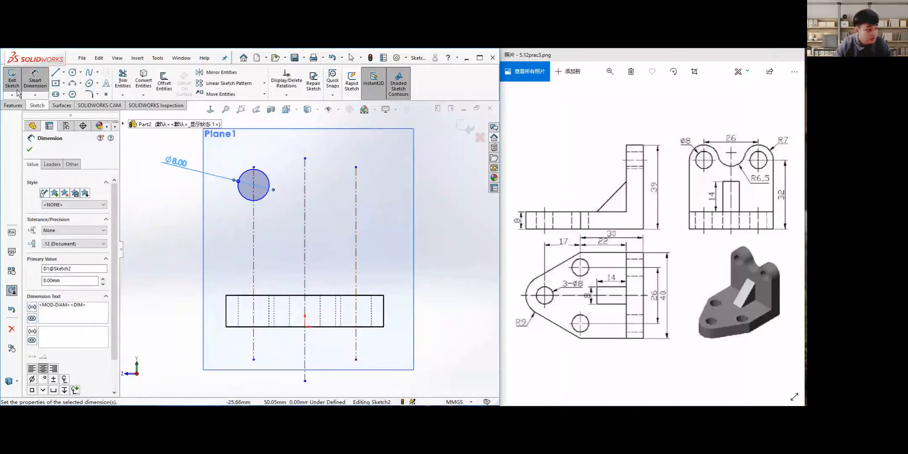
{"action": "left_click", "coordinate": [37, 84]}
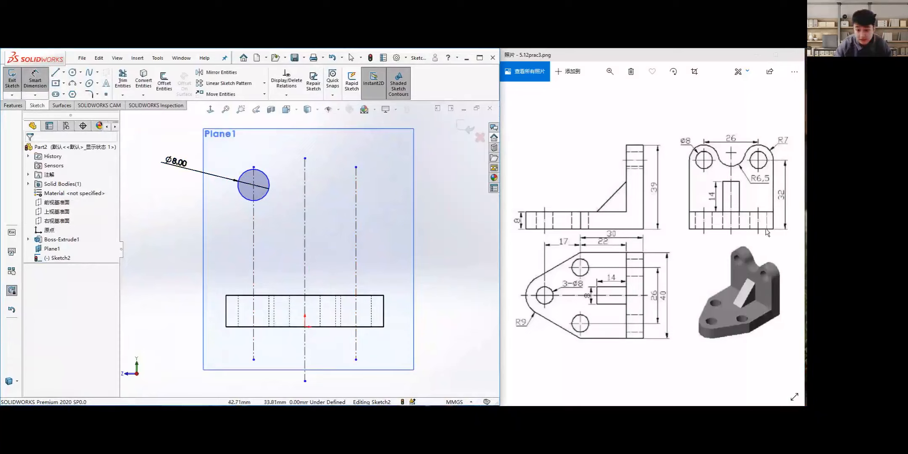
Dimension the circle center's height above the base plate's bottom edge and set it to 32 mm.
{"action": "left_click", "coordinate": [253, 185]}
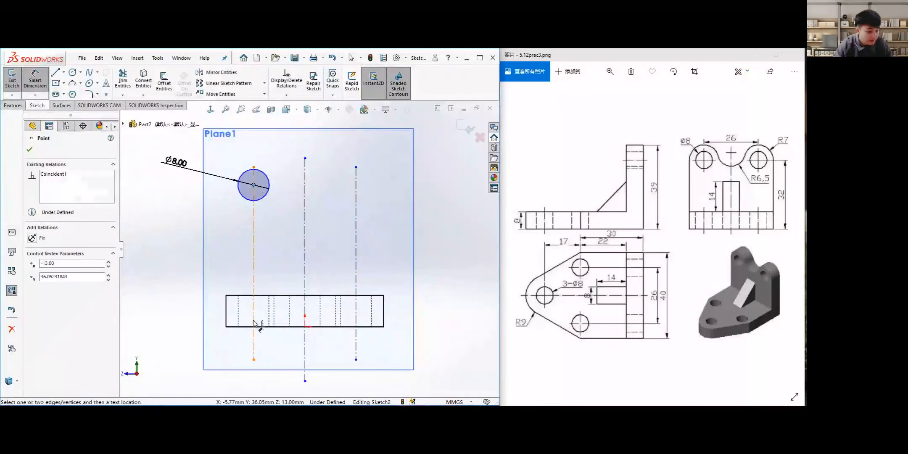
{"action": "left_click", "coordinate": [245, 328]}
{"action": "left_click", "coordinate": [173, 255]}
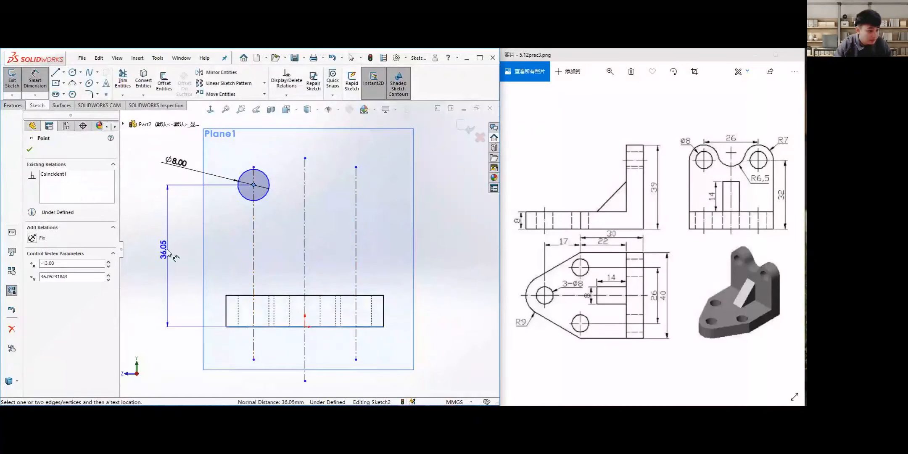
{"action": "type", "text": "32"}
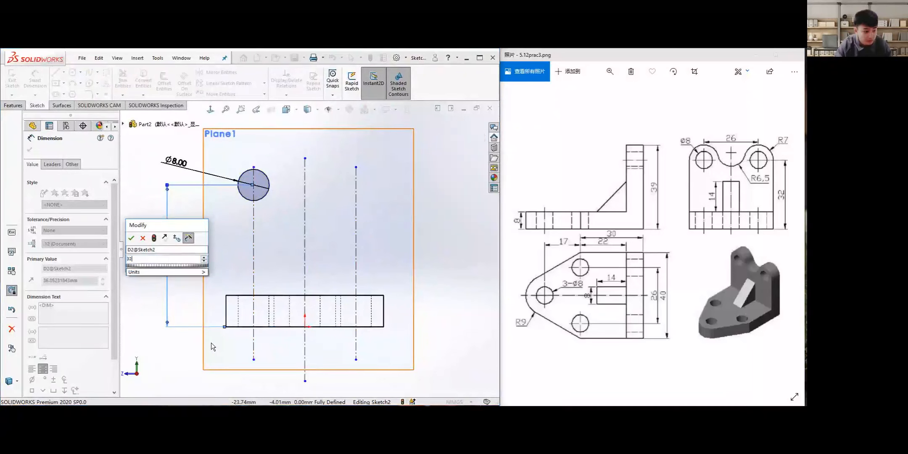
{"action": "key", "text": "Return"}
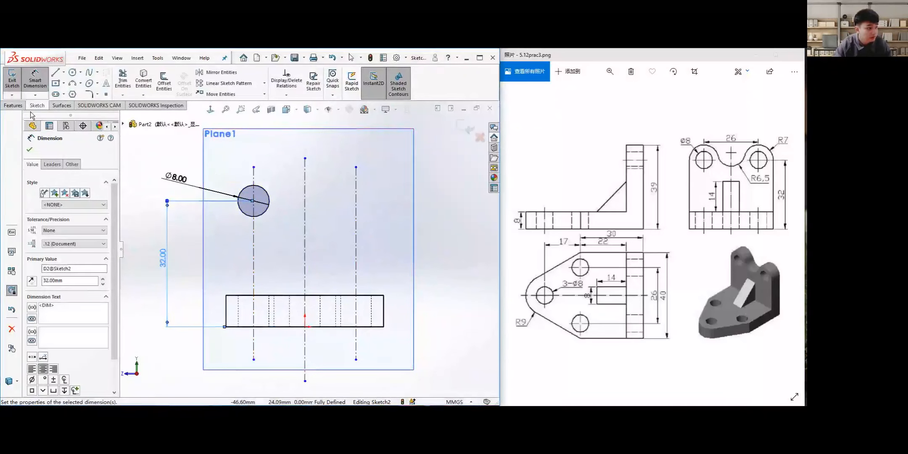
{"action": "left_click", "coordinate": [30, 150]}
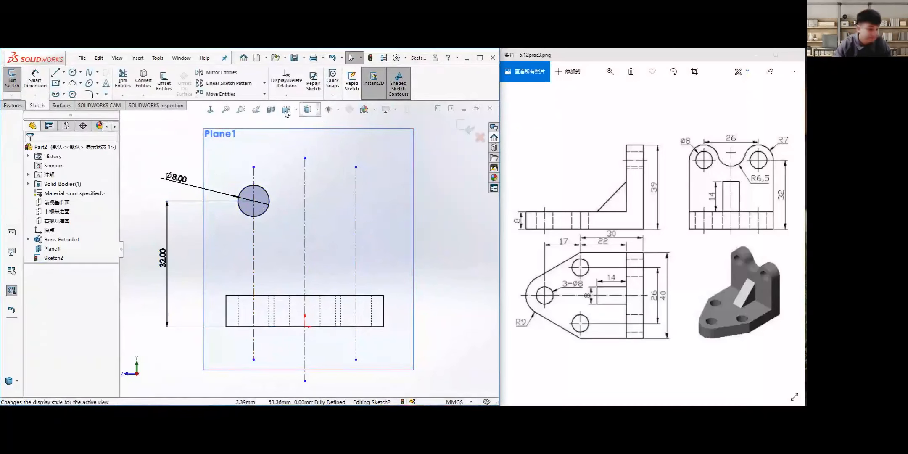
Draw a circle of about 7.6 mm radius concentric with the 8 mm circle on the left centerline.
{"action": "left_click", "coordinate": [80, 72]}
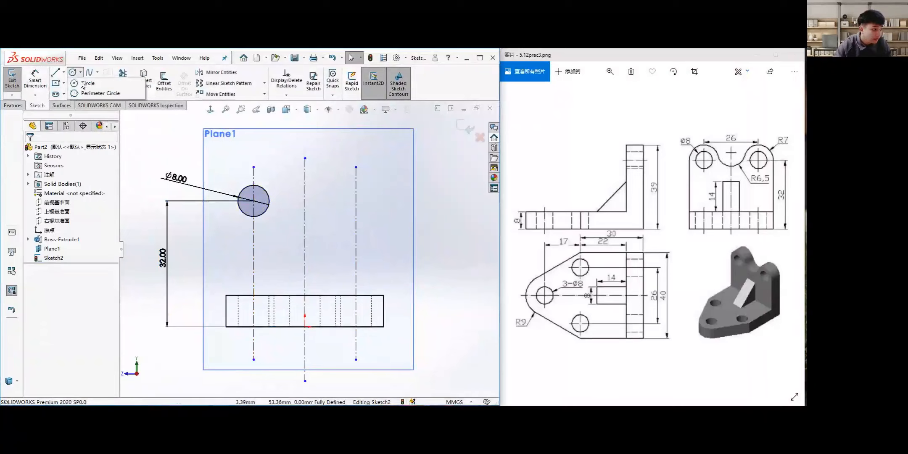
{"action": "left_click", "coordinate": [86, 84]}
{"action": "left_click", "coordinate": [254, 201]}
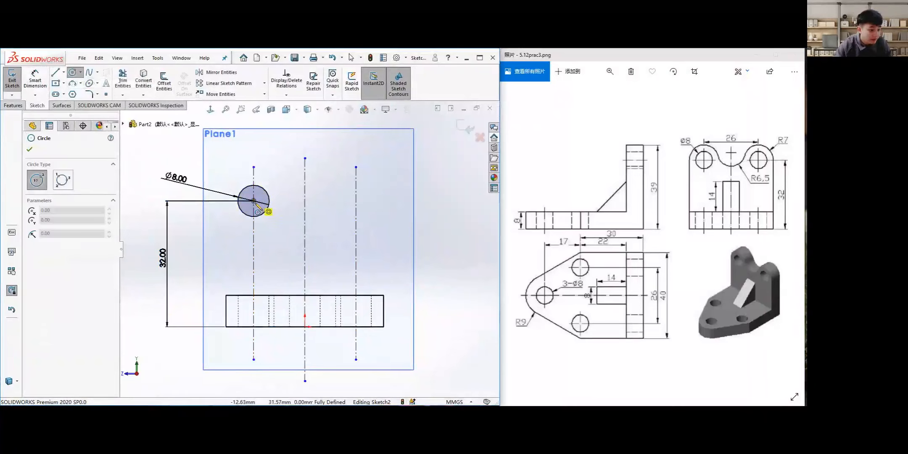
{"action": "left_click", "coordinate": [276, 181]}
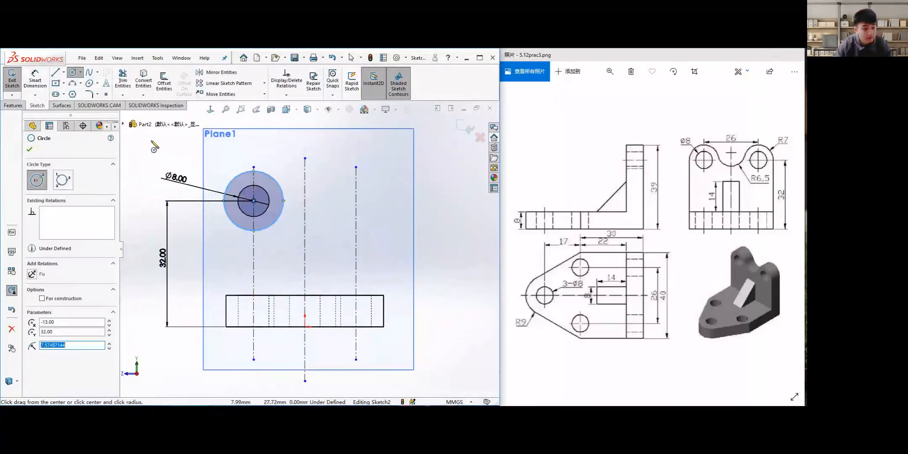
Dimension the outer concentric circle's diameter and set it to 14 mm.
{"action": "left_click", "coordinate": [34, 77]}
{"action": "left_click", "coordinate": [275, 179]}
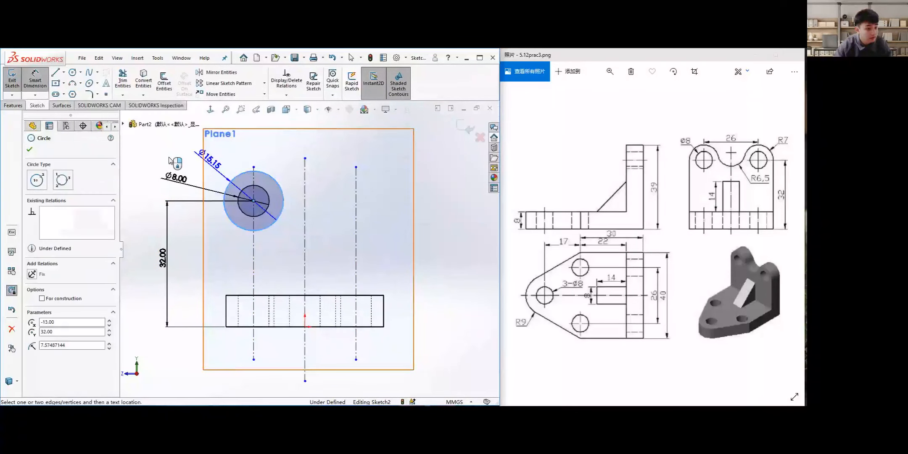
{"action": "left_click", "coordinate": [152, 150]}
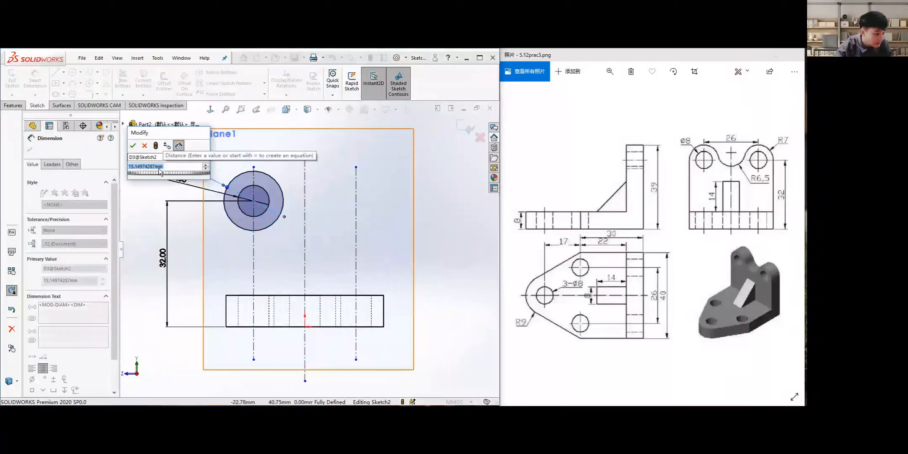
{"action": "type", "text": "14"}
{"action": "key", "text": "Return"}
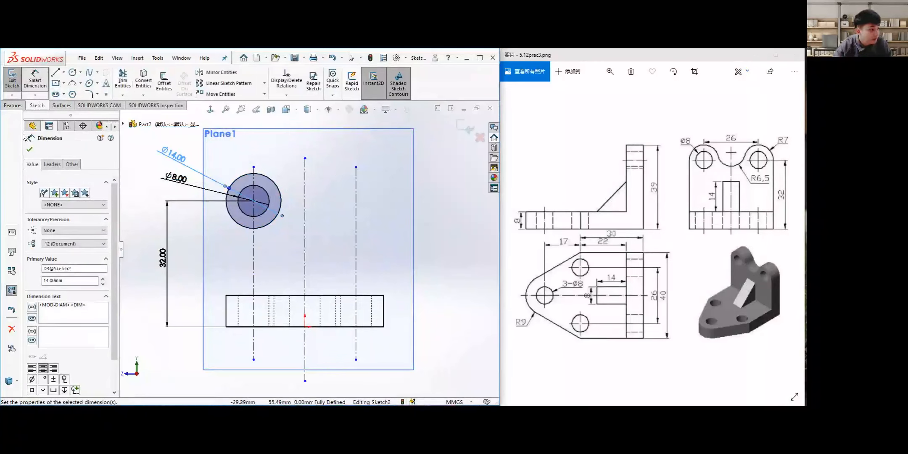
{"action": "key", "text": "Escape"}
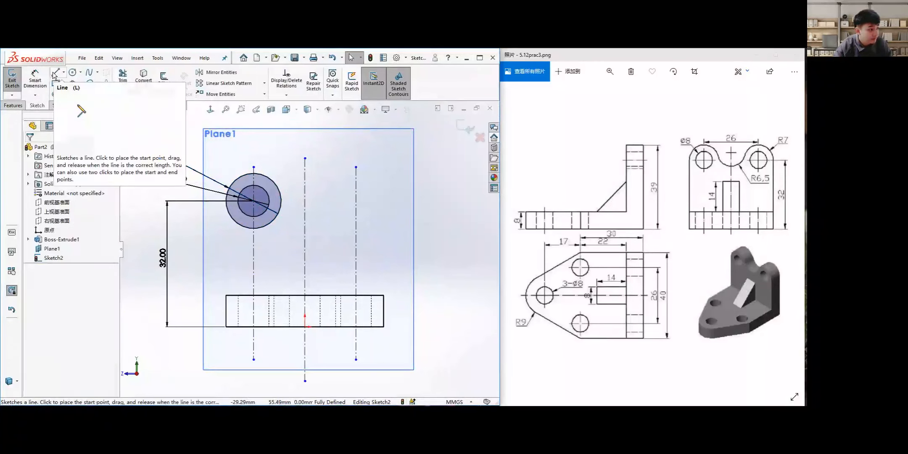
Draw a vertical line from the base plate's upper left corner to the leftmost point of the 14 mm circle.
{"action": "left_click", "coordinate": [63, 72]}
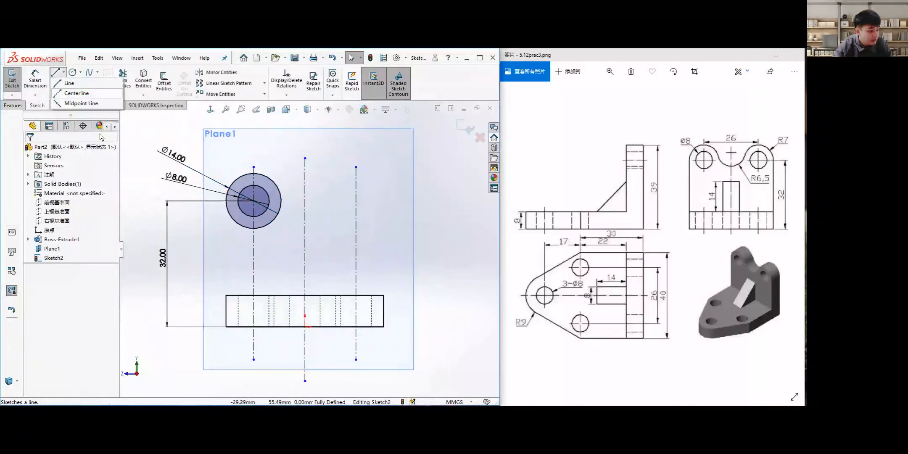
{"action": "left_click", "coordinate": [69, 83]}
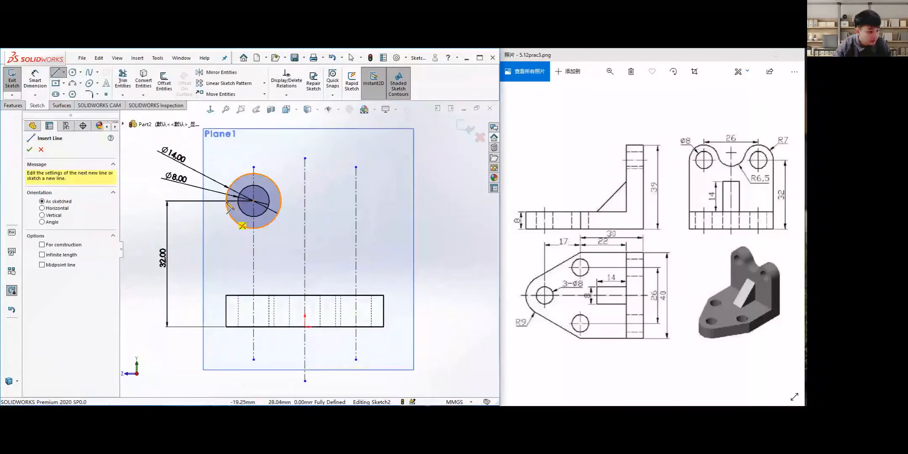
{"action": "left_click", "coordinate": [226, 295]}
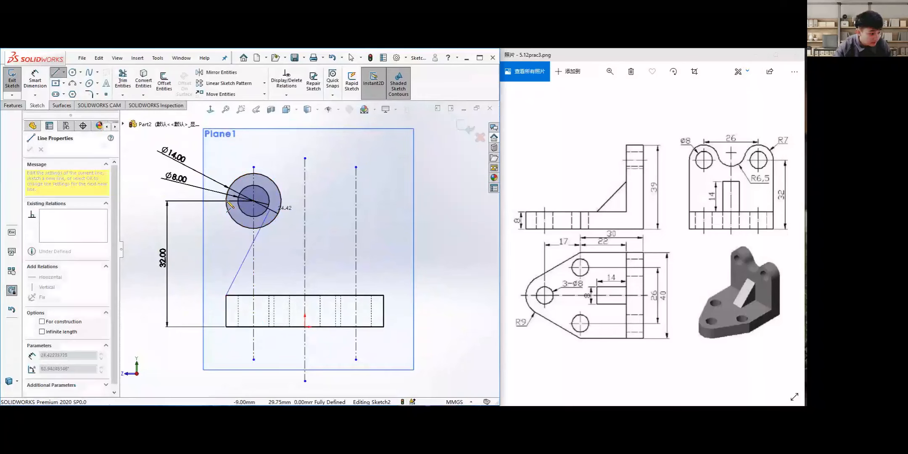
{"action": "scroll", "coordinate": [229, 208], "scroll_direction": "down", "scroll_amount": 3}
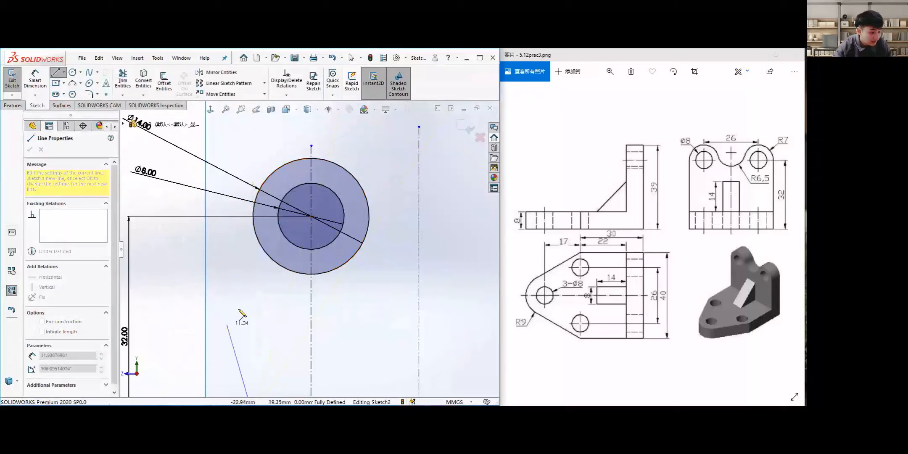
{"action": "scroll", "coordinate": [254, 298], "scroll_direction": "up", "scroll_amount": 3}
{"action": "scroll", "coordinate": [254, 298], "scroll_direction": "down", "scroll_amount": 3}
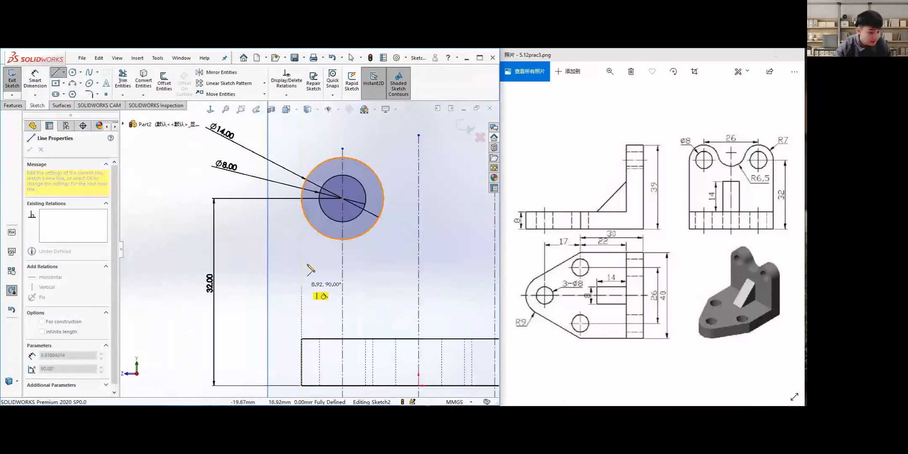
{"action": "scroll", "coordinate": [309, 252], "scroll_direction": "up", "scroll_amount": 2}
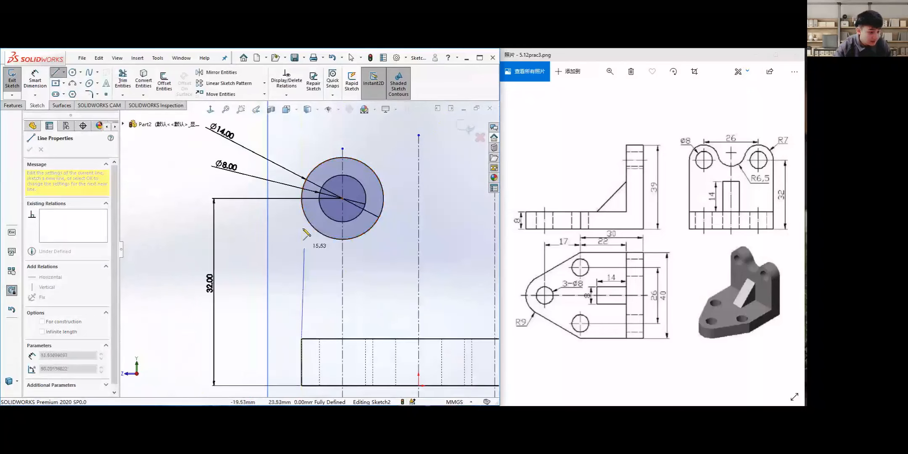
{"action": "left_click", "coordinate": [302, 199]}
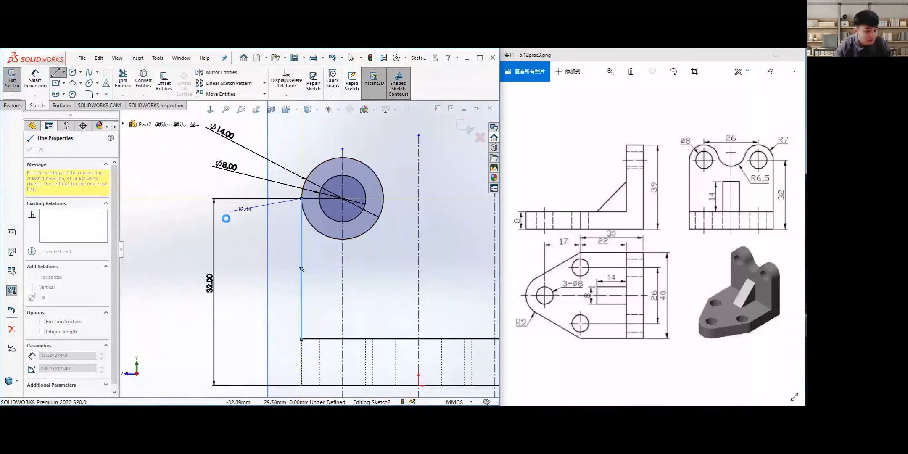
{"action": "key", "text": "Escape"}
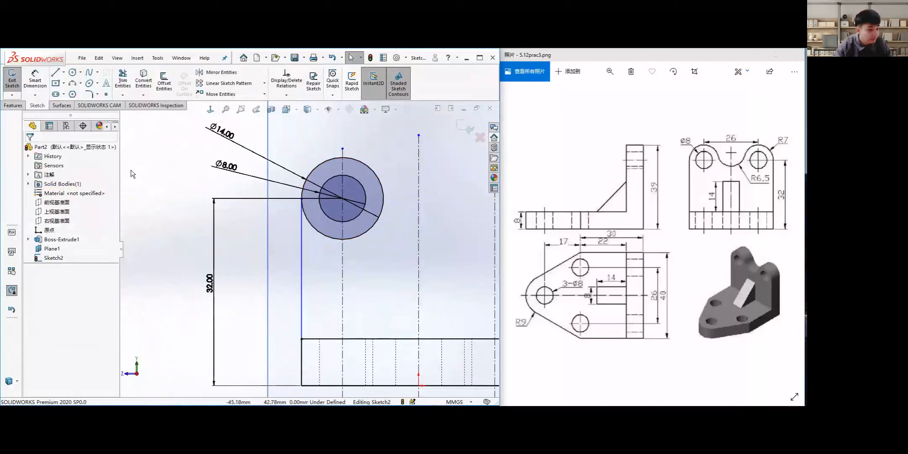
Mirror both circles and the vertical side line about the middle centerline, keeping the originals.
{"action": "key", "text": "f"}
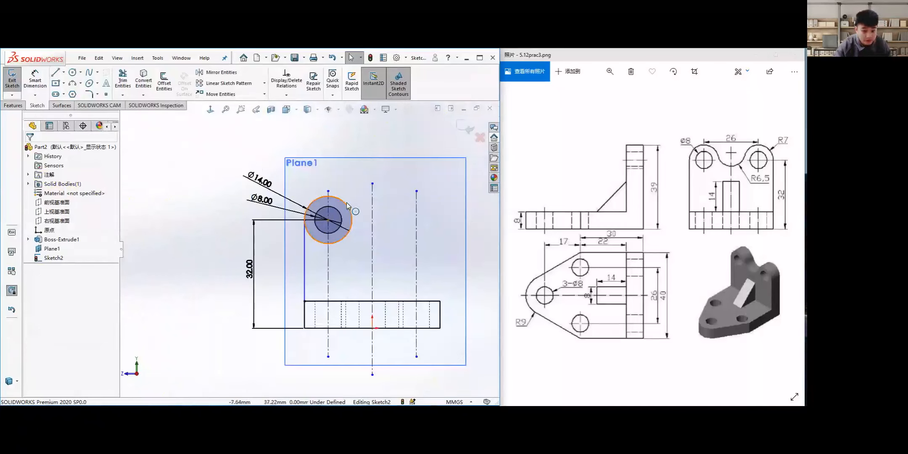
{"action": "left_click", "coordinate": [240, 109]}
{"action": "left_click", "coordinate": [221, 72]}
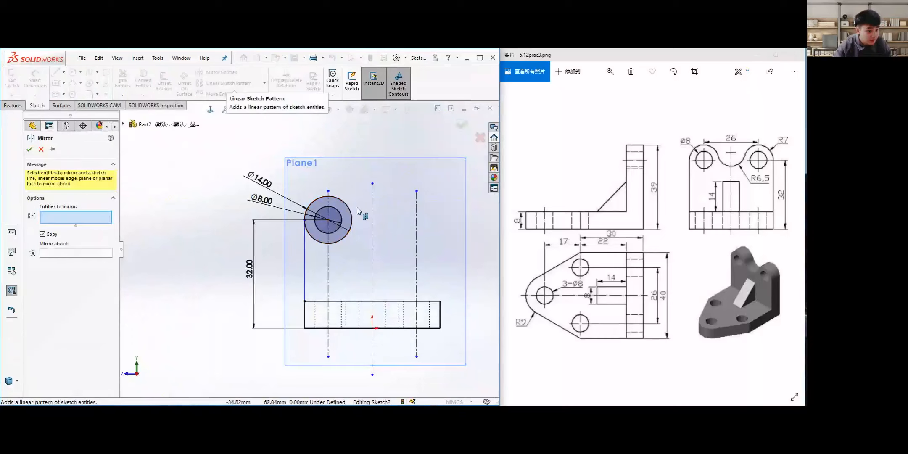
{"action": "left_click", "coordinate": [351, 227]}
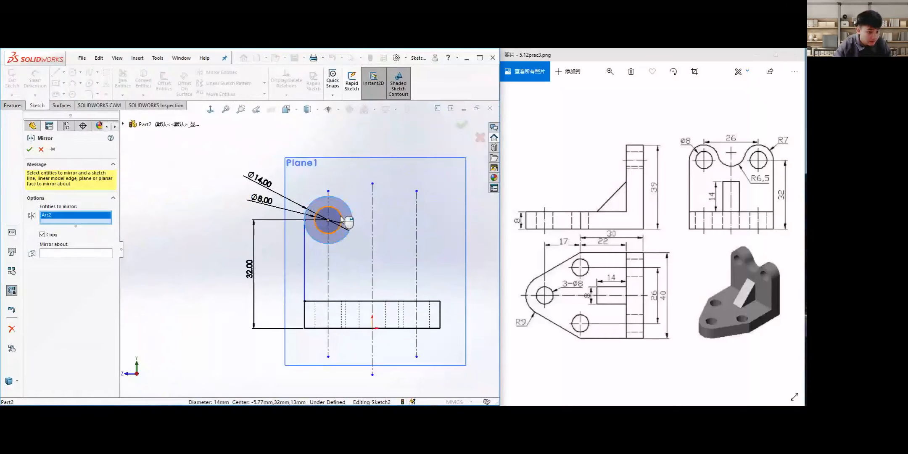
{"action": "left_click", "coordinate": [337, 209]}
{"action": "left_click", "coordinate": [305, 251]}
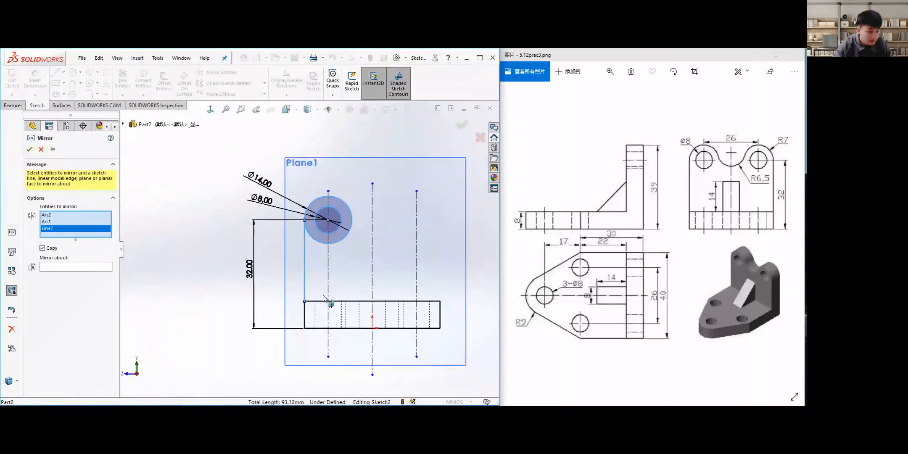
{"action": "left_click", "coordinate": [75, 266]}
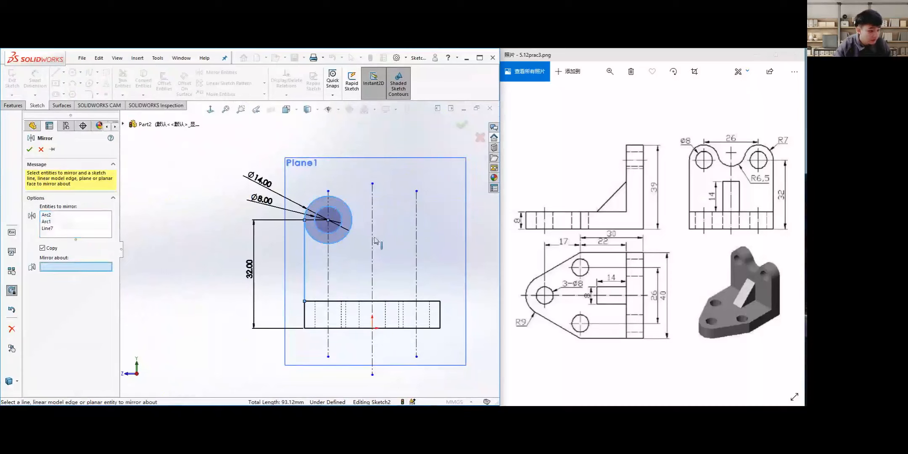
{"action": "left_click", "coordinate": [372, 231]}
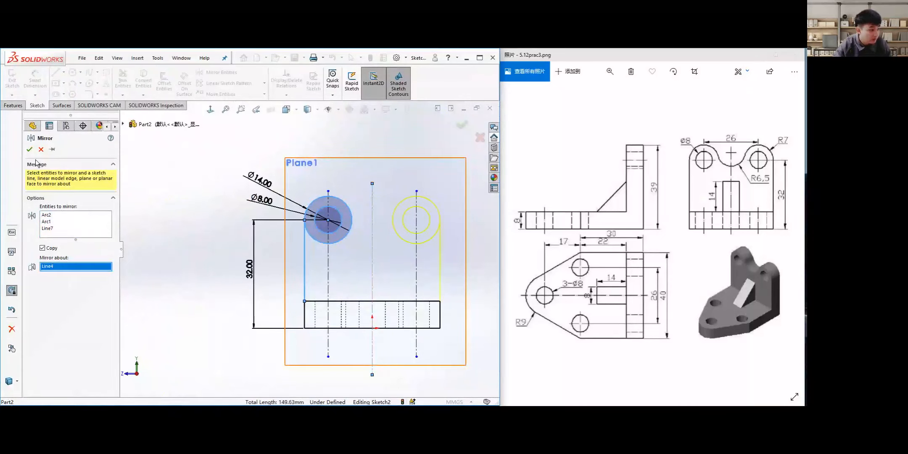
{"action": "left_click", "coordinate": [29, 149]}
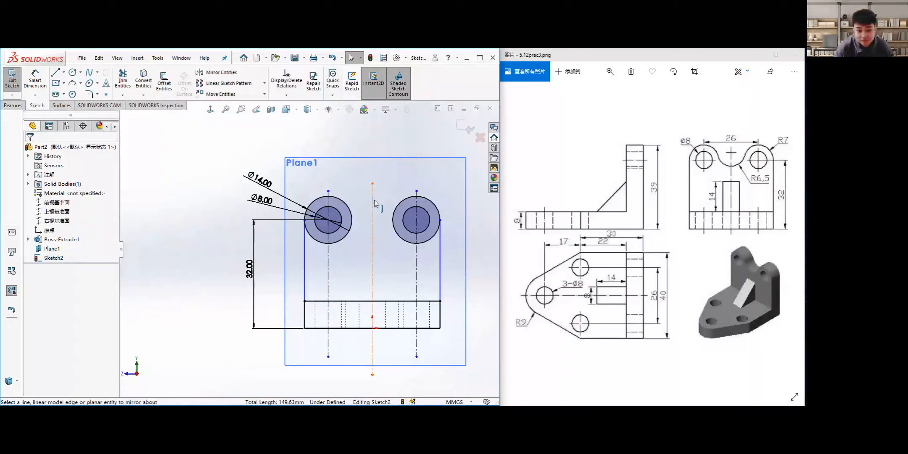
Draw a circle of about 5.3 mm radius centred on the middle centerline at a height of about 35.9 mm.
{"action": "left_click", "coordinate": [73, 72]}
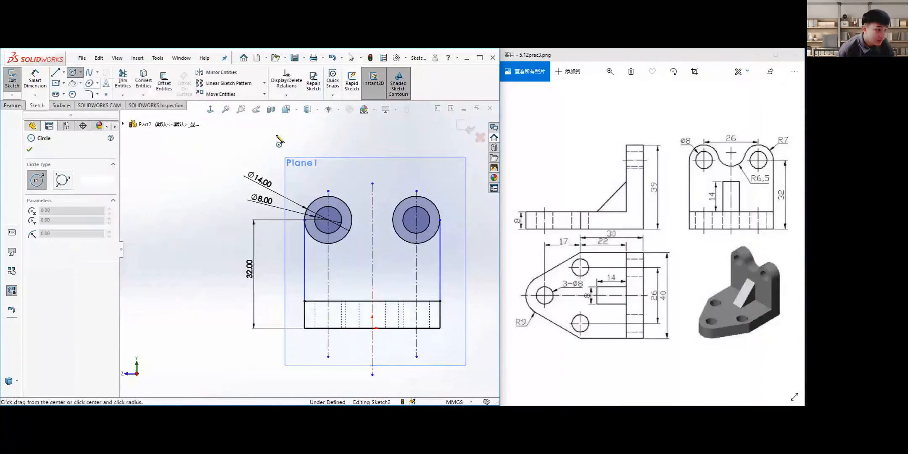
{"action": "left_click", "coordinate": [372, 202]}
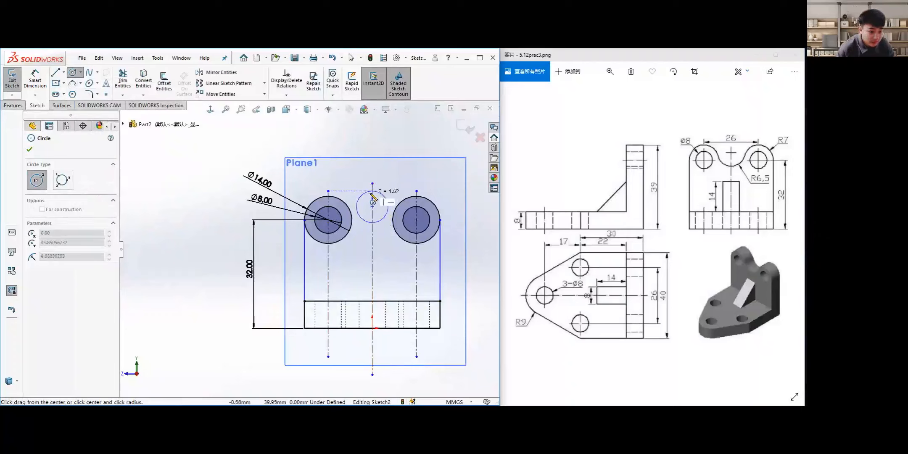
{"action": "left_click", "coordinate": [384, 194]}
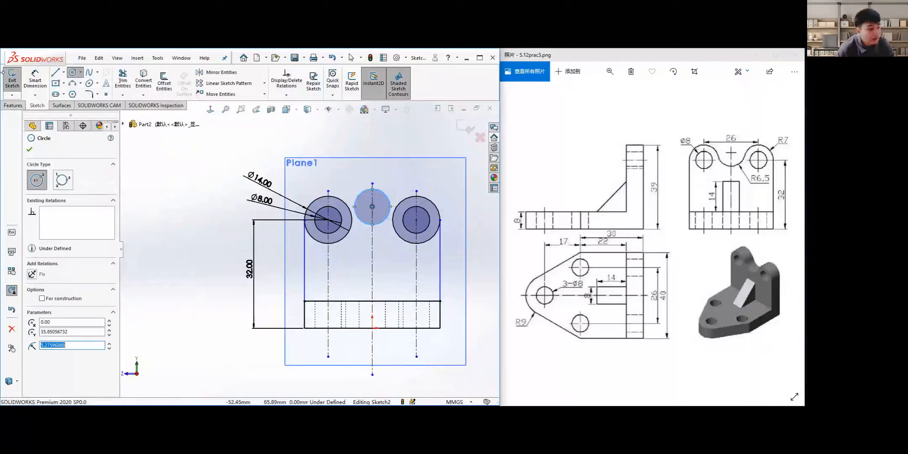
Dimension the middle circle's diameter and set it to 13 mm.
{"action": "left_click", "coordinate": [35, 81]}
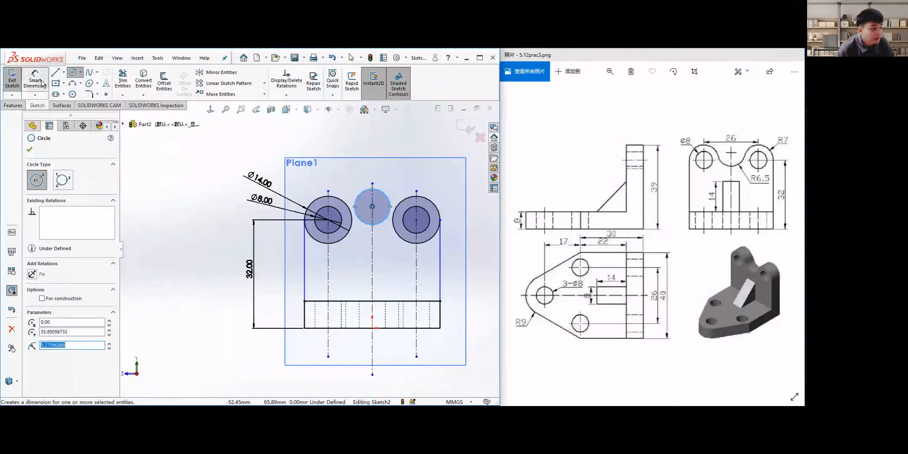
{"action": "left_click", "coordinate": [385, 194]}
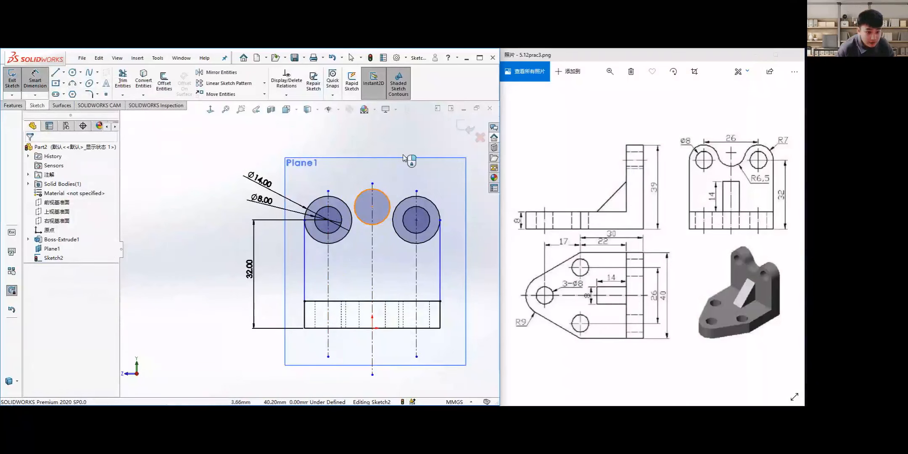
{"action": "left_click", "coordinate": [454, 140]}
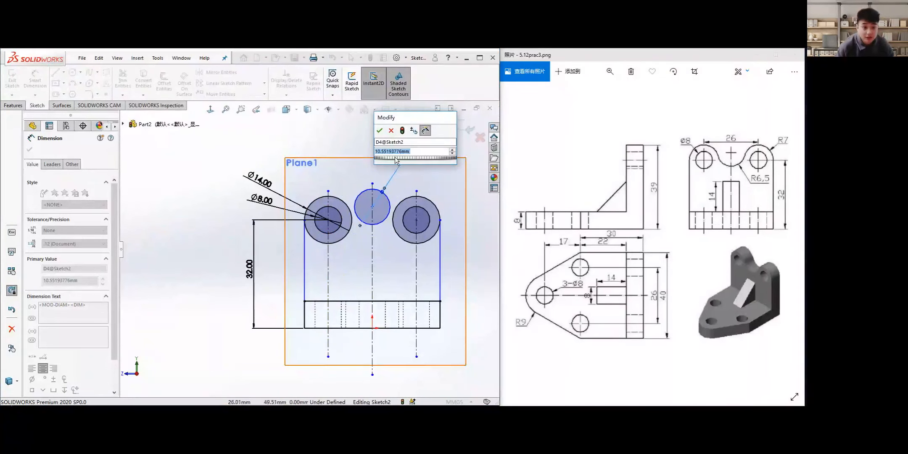
{"action": "type", "text": "13"}
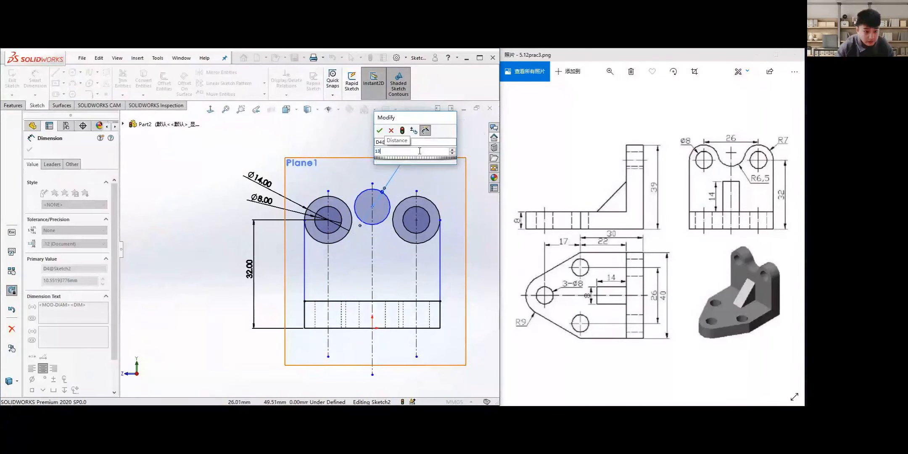
{"action": "key", "text": "Return"}
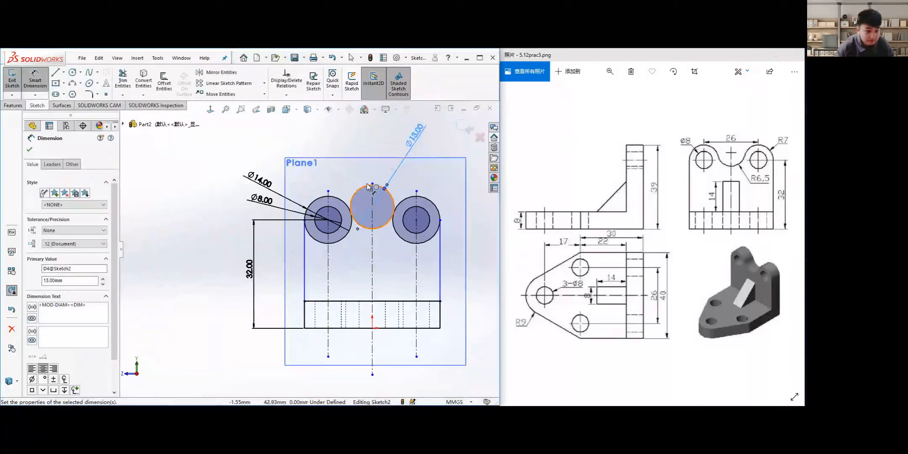
Make the middle 13 mm circle tangent to the left 14 mm circle.
{"action": "left_click", "coordinate": [281, 175]}
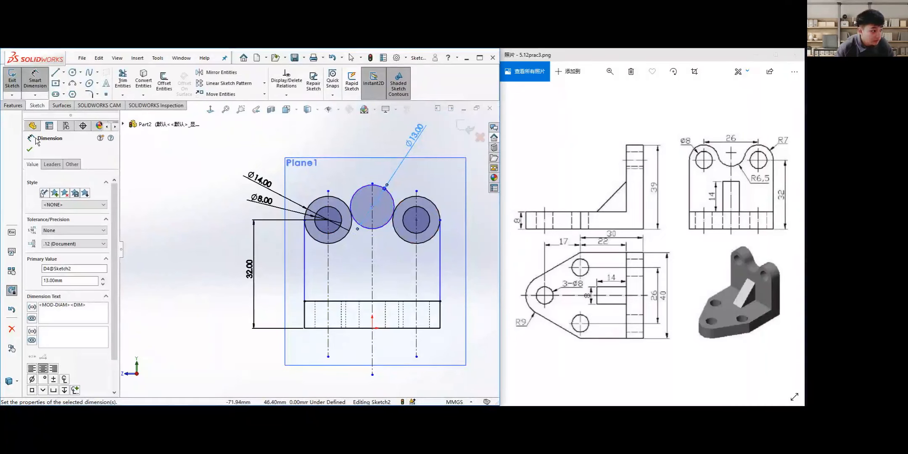
{"action": "key", "text": "Escape"}
{"action": "left_click", "coordinate": [385, 227]}
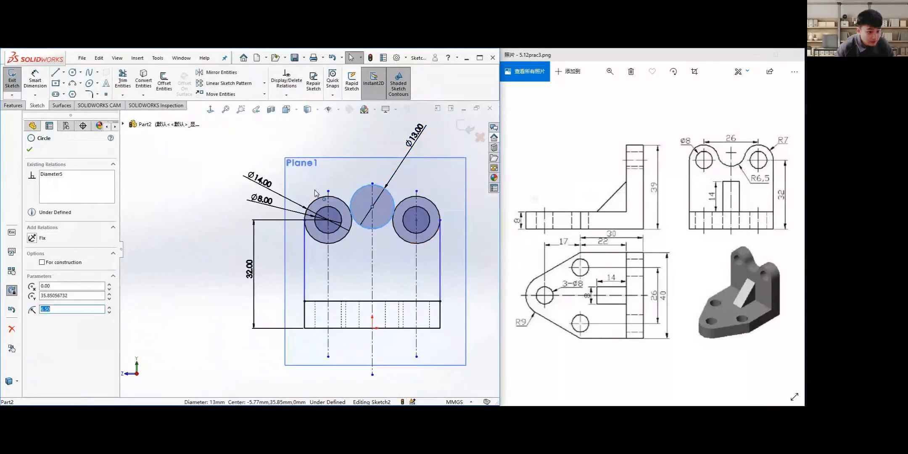
{"action": "key", "text": "Escape"}
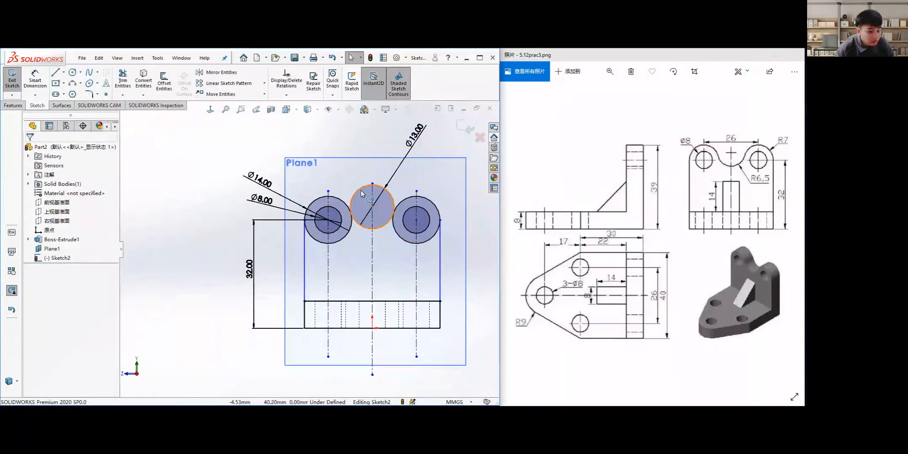
{"action": "left_click", "coordinate": [357, 190]}
{"action": "scroll", "coordinate": [353, 229], "scroll_direction": "down", "scroll_amount": 4}
{"action": "scroll", "coordinate": [354, 229], "scroll_direction": "up", "scroll_amount": 2}
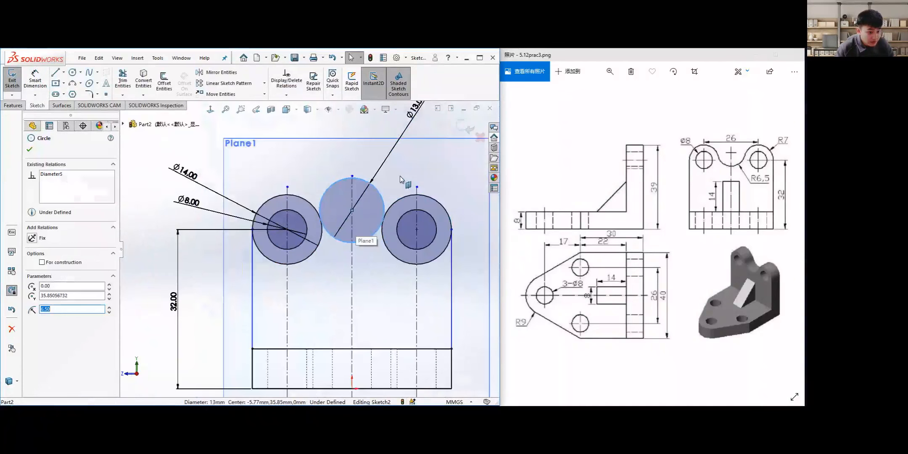
{"action": "left_click", "coordinate": [377, 191]}
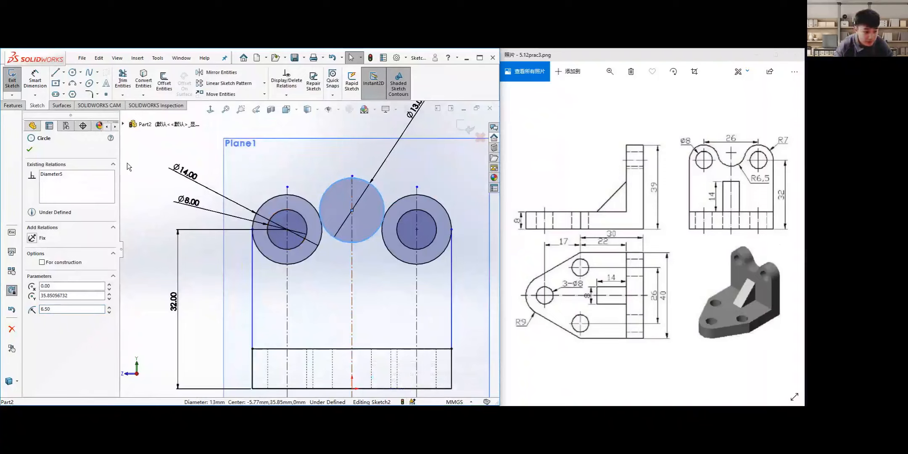
{"action": "left_click", "coordinate": [324, 190]}
{"action": "left_click", "coordinate": [309, 203], "text": "ctrl"}
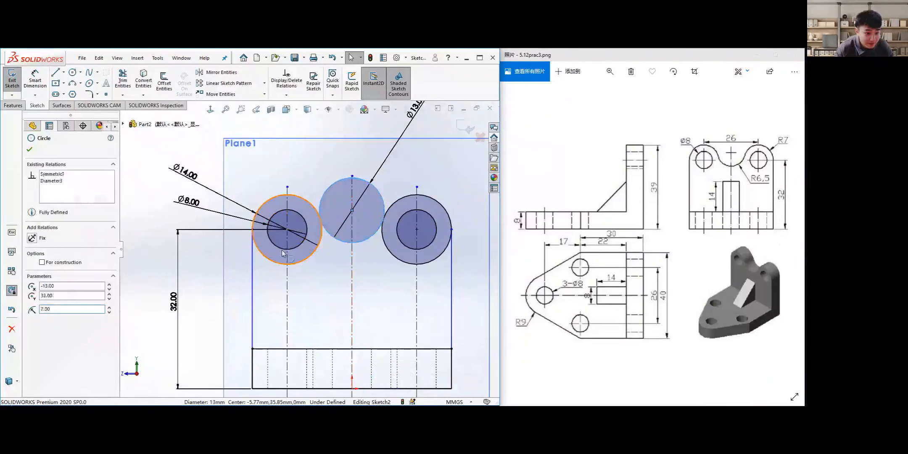
{"action": "left_click", "coordinate": [32, 296]}
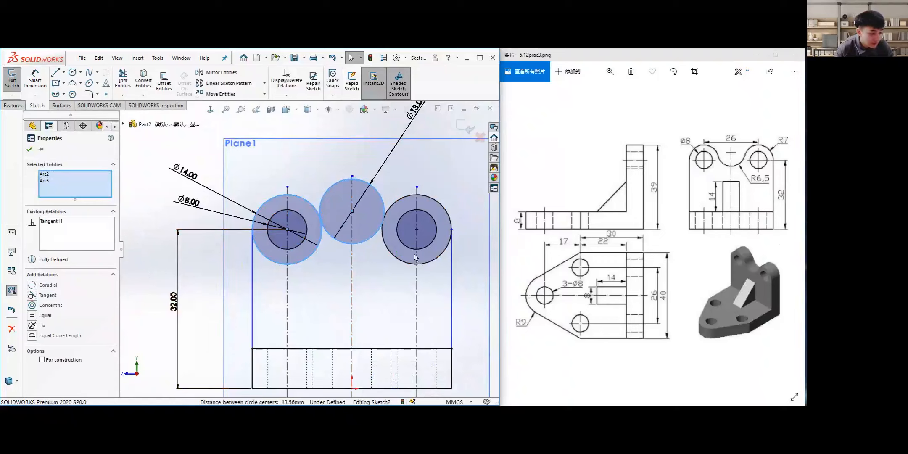
{"action": "left_click", "coordinate": [29, 151]}
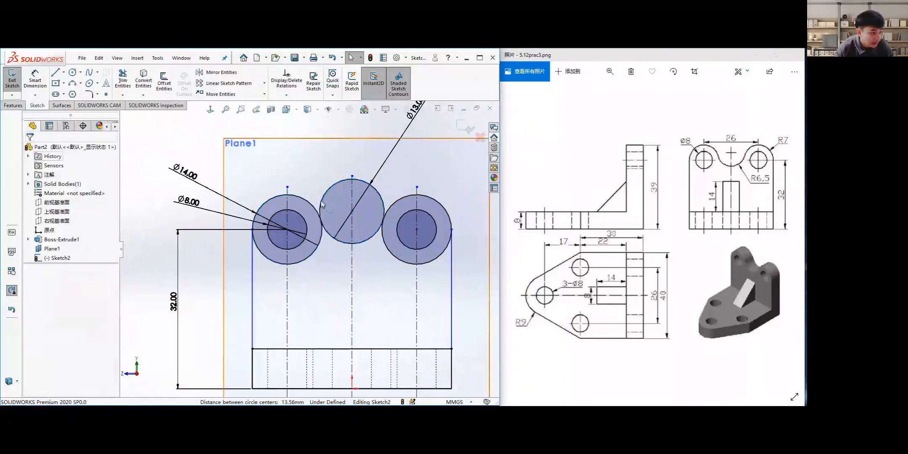
Make the middle 13 mm circle tangent to the right 14 mm circle.
{"action": "left_click", "coordinate": [381, 201]}
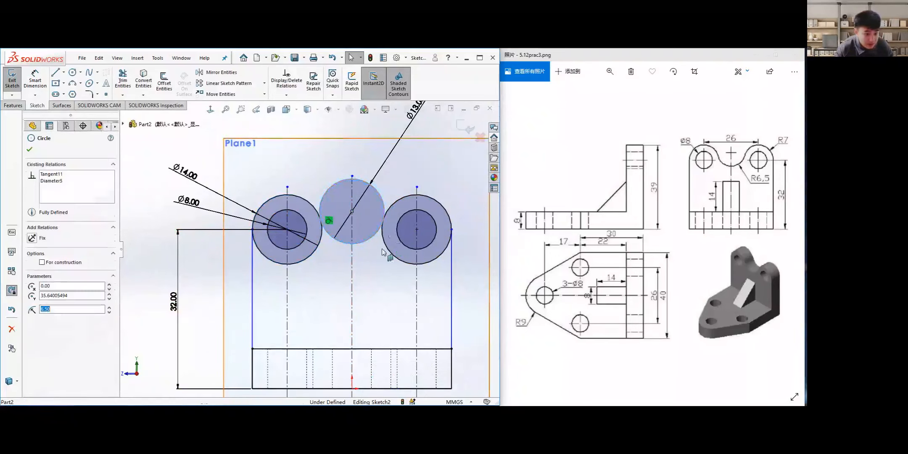
{"action": "left_click", "coordinate": [399, 201]}
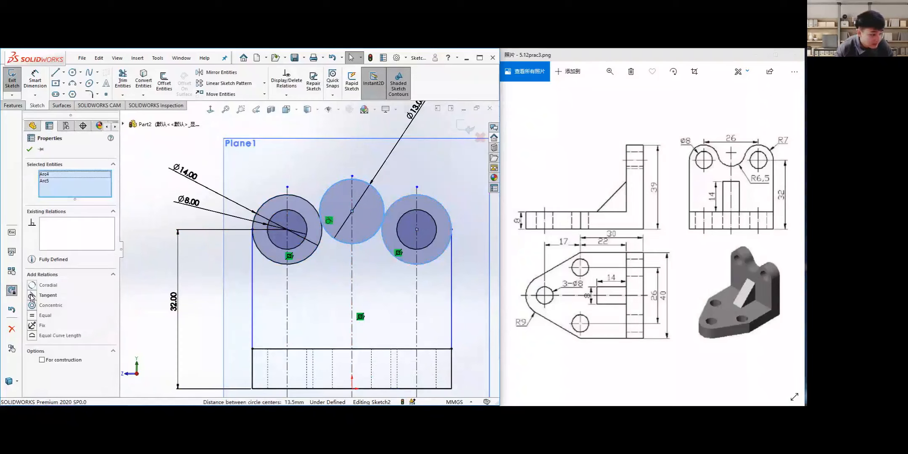
{"action": "key", "text": "Escape"}
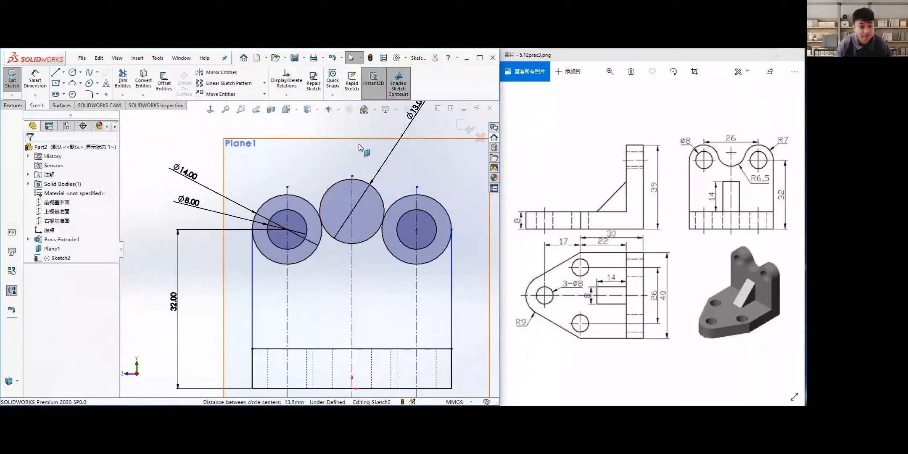
Trim away the upper arcs of the middle circle between its contact points with the two 14 mm circles.
{"action": "left_click", "coordinate": [124, 80]}
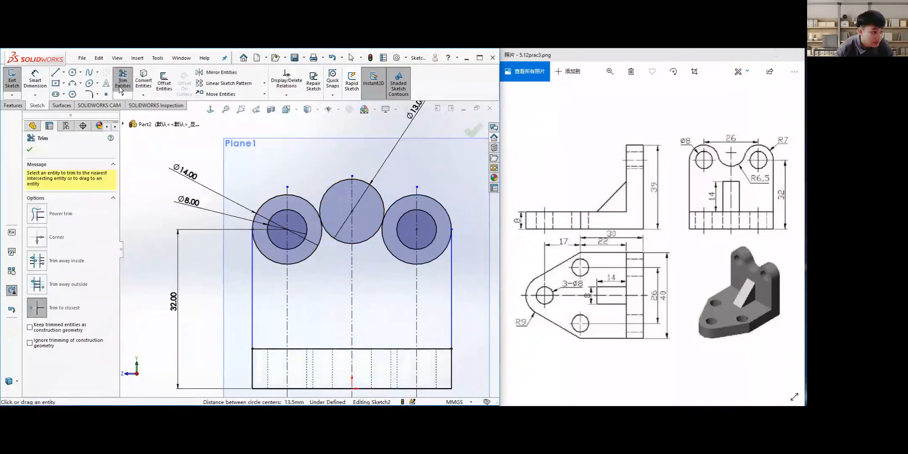
{"action": "left_click", "coordinate": [325, 192]}
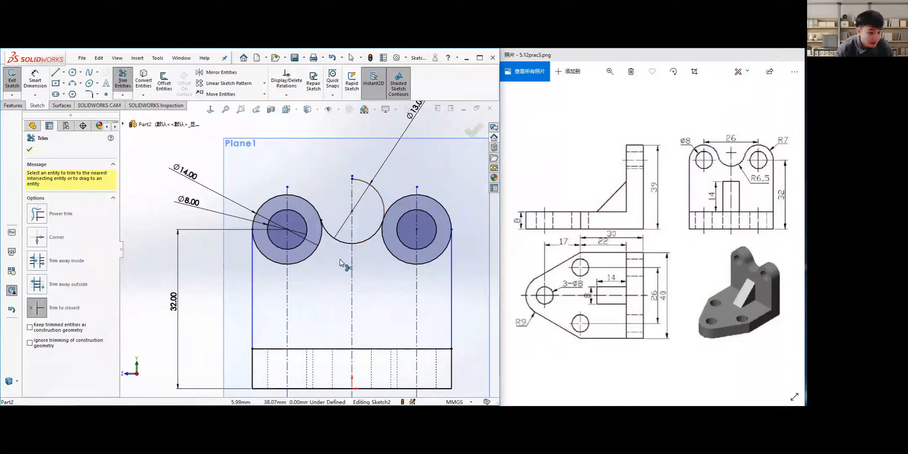
{"action": "left_click", "coordinate": [361, 179]}
{"action": "left_click", "coordinate": [29, 150]}
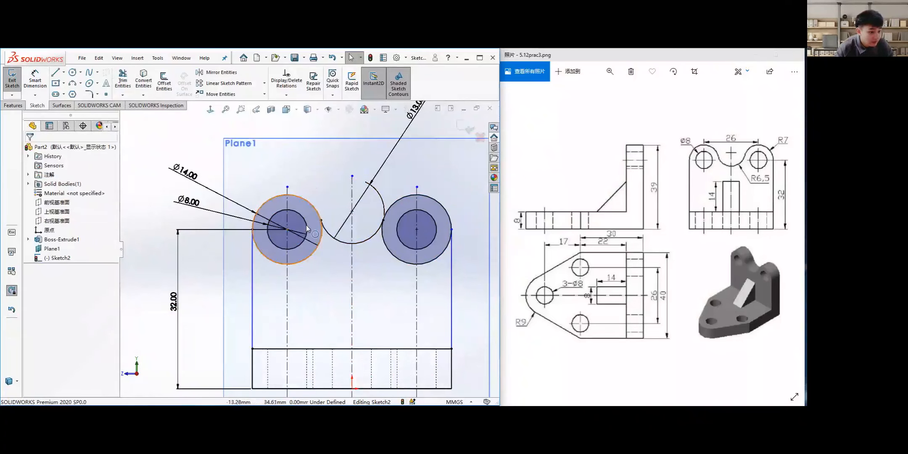
Trim away the lower arcs of both 14 mm circles and move the 13 mm diameter dimension below the middle arc.
{"action": "scroll", "coordinate": [308, 246], "scroll_direction": "up", "scroll_amount": 3}
{"action": "scroll", "coordinate": [333, 252], "scroll_direction": "up", "scroll_amount": 1}
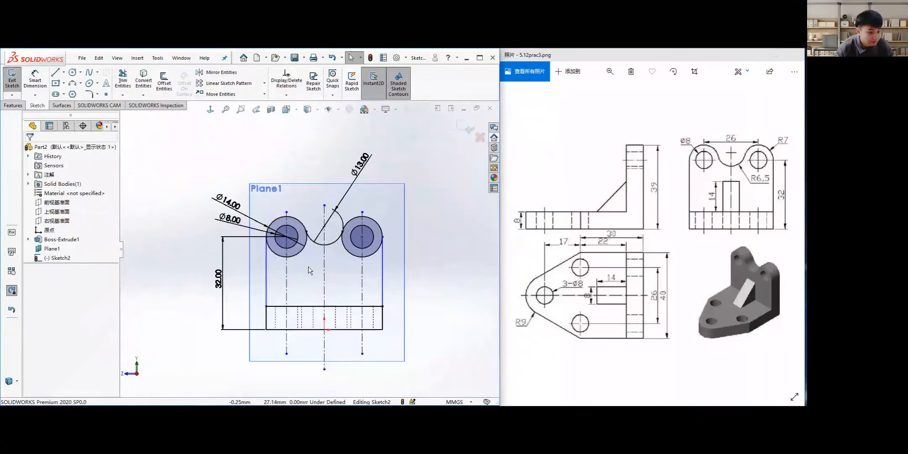
{"action": "scroll", "coordinate": [342, 252], "scroll_direction": "down", "scroll_amount": 2}
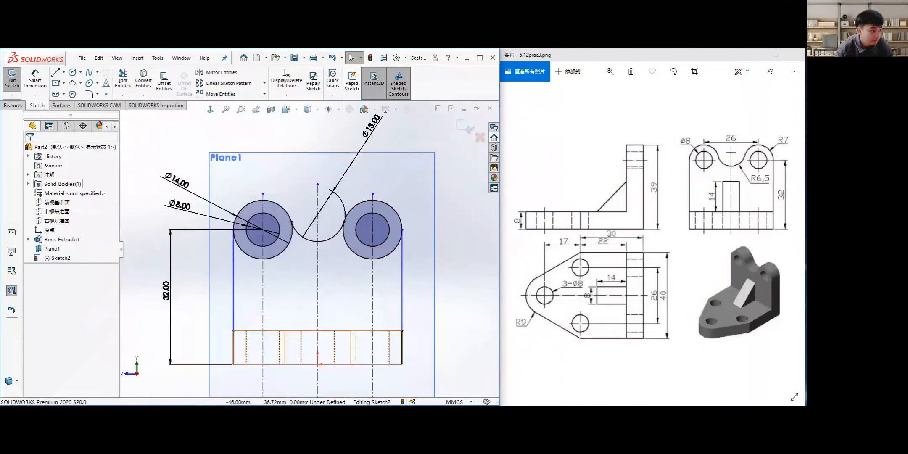
{"action": "left_click", "coordinate": [125, 82]}
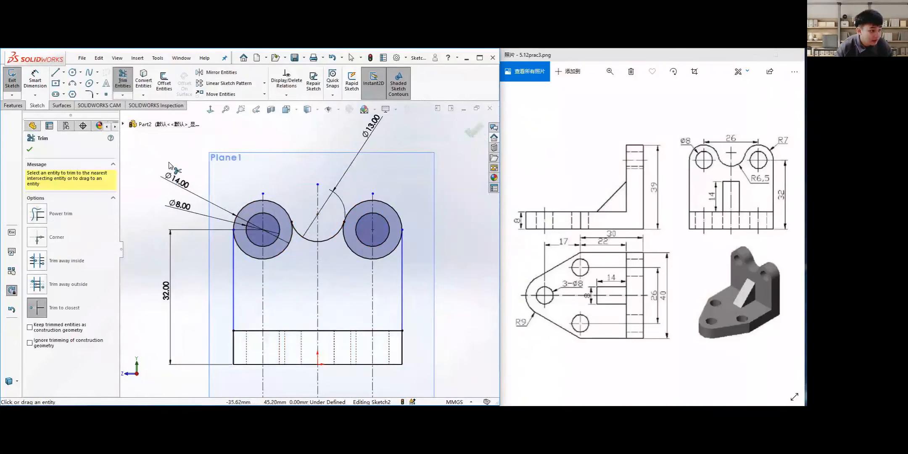
{"action": "left_click", "coordinate": [284, 252]}
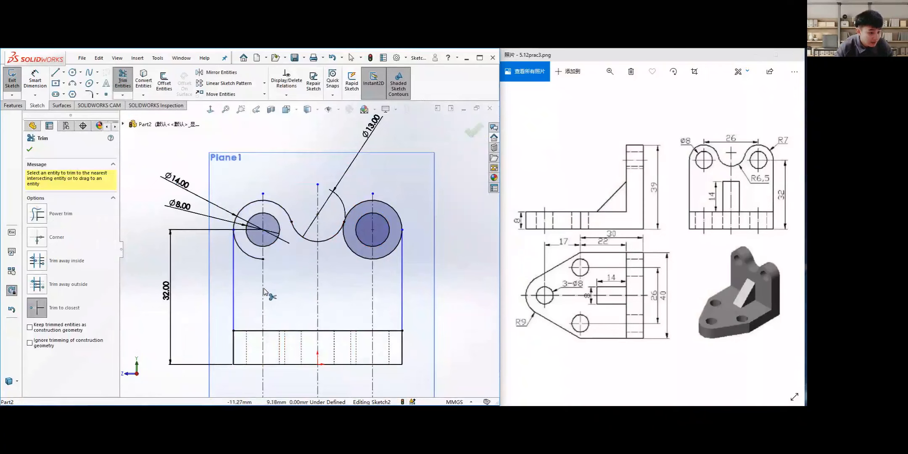
{"action": "left_click", "coordinate": [251, 258]}
{"action": "left_click", "coordinate": [353, 251]}
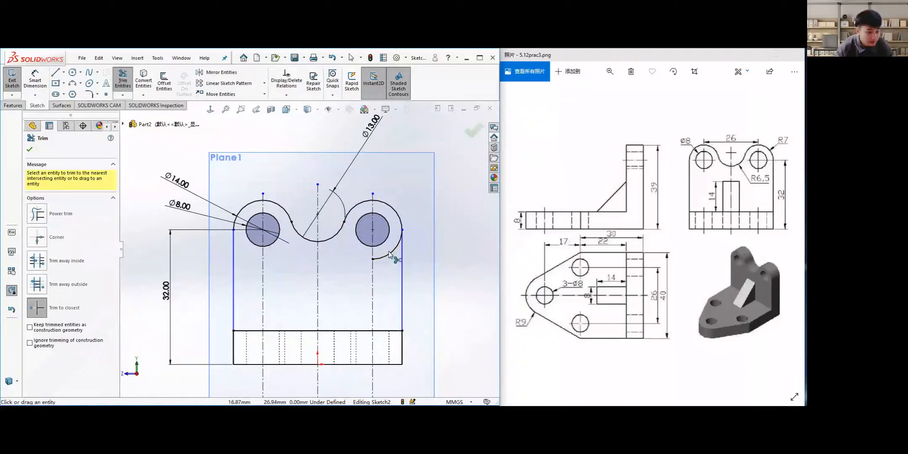
{"action": "left_click", "coordinate": [389, 254]}
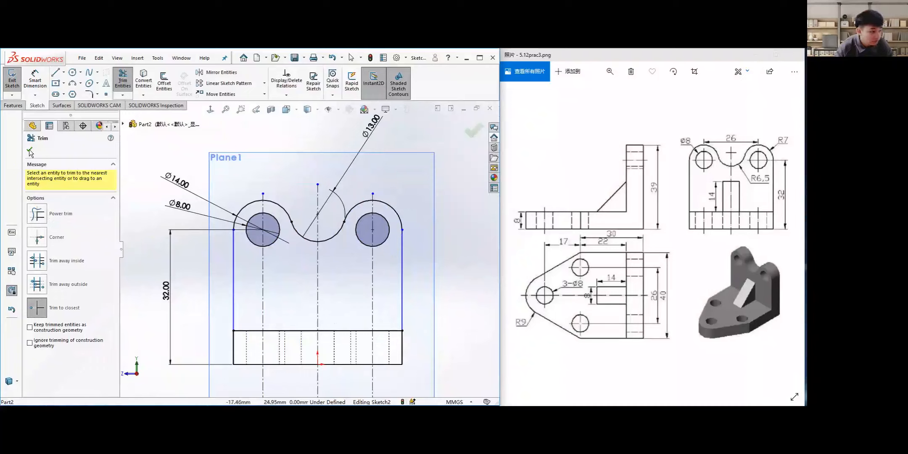
{"action": "key", "text": "Escape"}
{"action": "left_click_drag", "start_coordinate": [368, 139], "coordinate": [339, 302]}
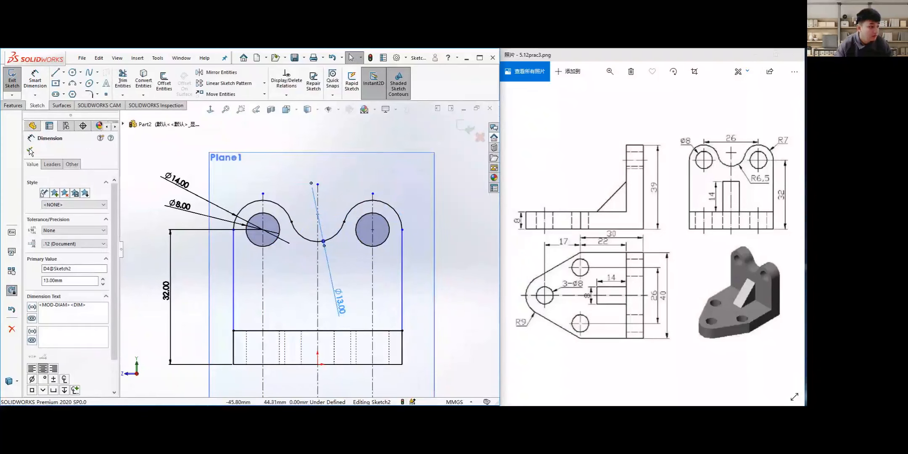
{"action": "left_click", "coordinate": [29, 148]}
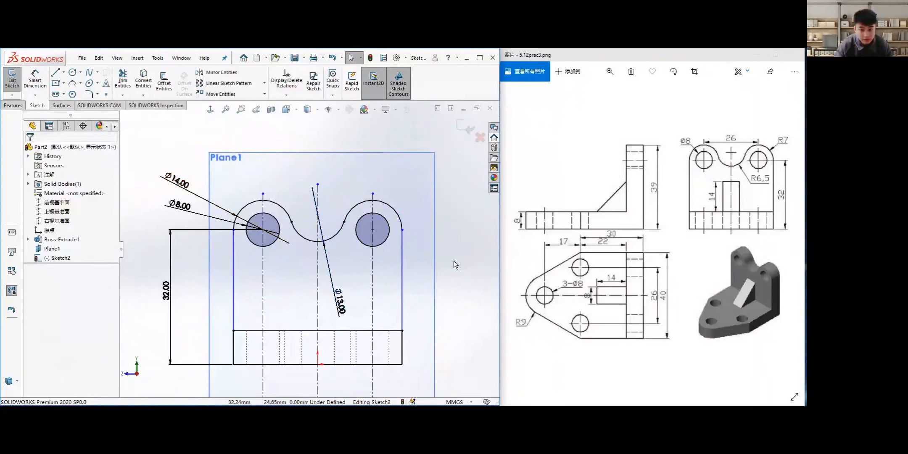
Close the profile with a 40 mm horizontal line along the base plate's top edge, and reposition the 13 mm dimension inside the profile.
{"action": "scroll", "coordinate": [453, 260], "scroll_direction": "up", "scroll_amount": 1}
{"action": "mouse_move", "coordinate": [344, 285]}
{"action": "middle_mouse_down", "text": "ctrl"}
{"action": "mouse_move", "coordinate": [392, 242]}
{"action": "mouse_move", "coordinate": [386, 255]}
{"action": "middle_mouse_up", "text": "ctrl"}
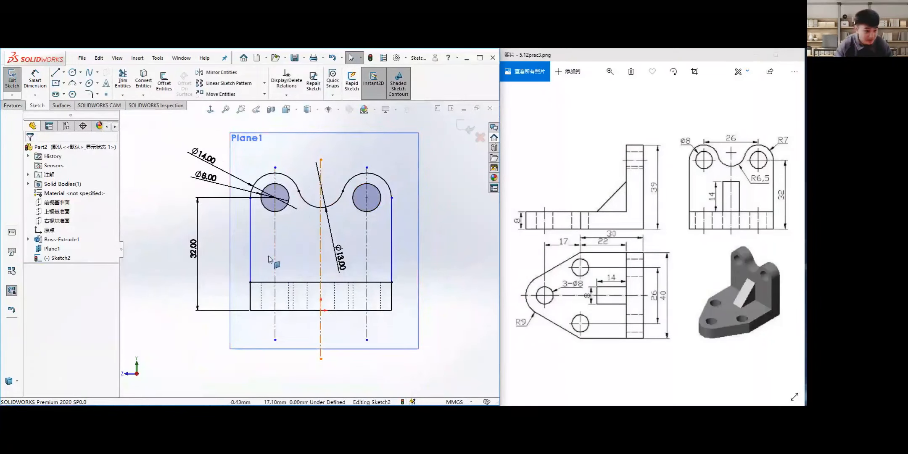
{"action": "left_click", "coordinate": [64, 72]}
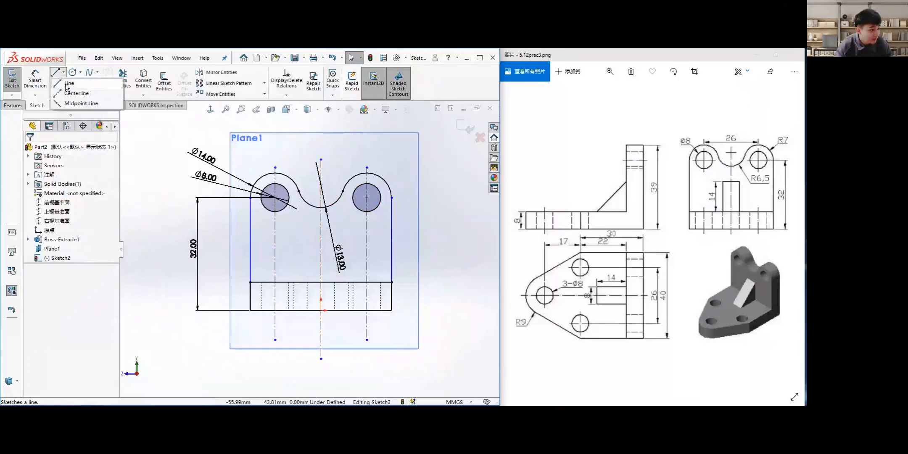
{"action": "left_click", "coordinate": [66, 87]}
{"action": "left_click", "coordinate": [250, 282]}
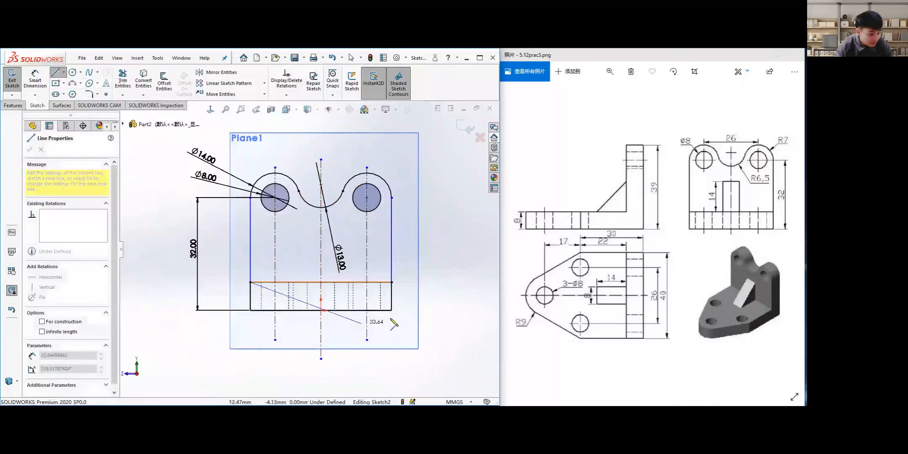
{"action": "left_click", "coordinate": [392, 282]}
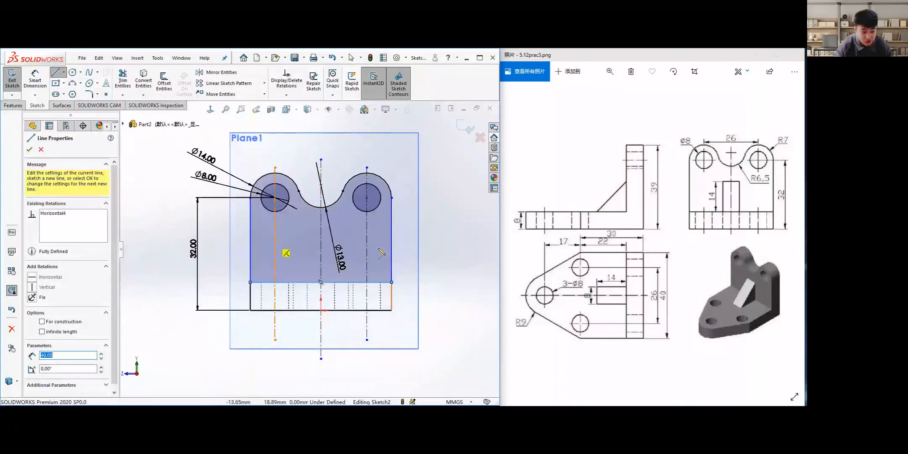
{"action": "left_click", "coordinate": [29, 150]}
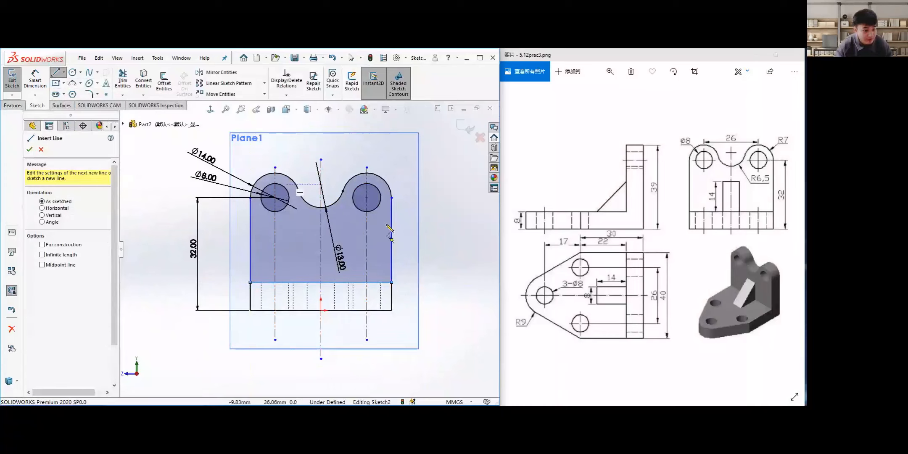
{"action": "key", "text": "Escape"}
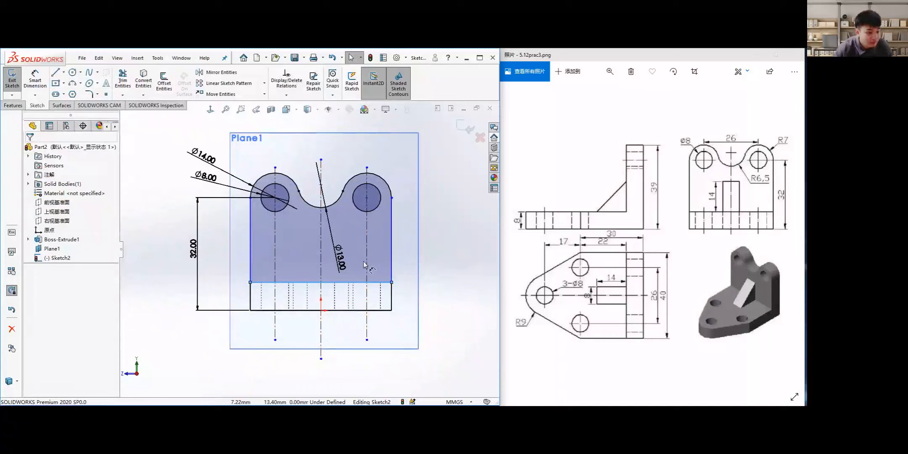
{"action": "left_click_drag", "start_coordinate": [341, 258], "coordinate": [376, 252]}
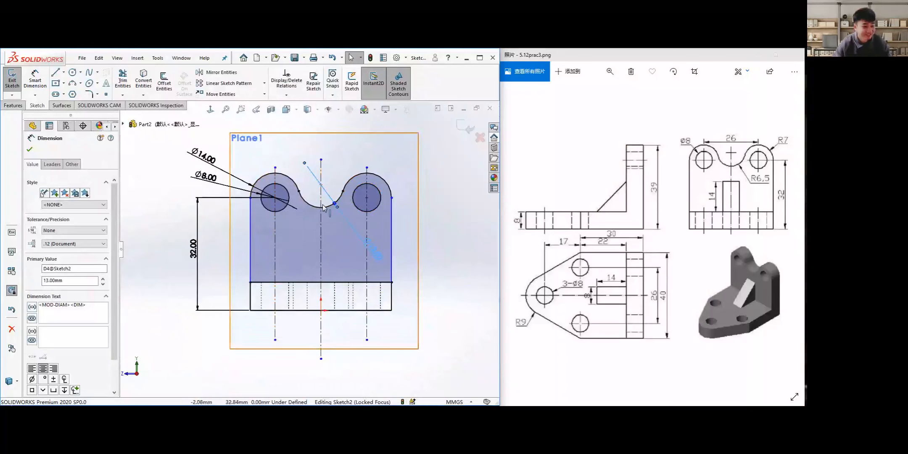
{"action": "key", "text": "Escape"}
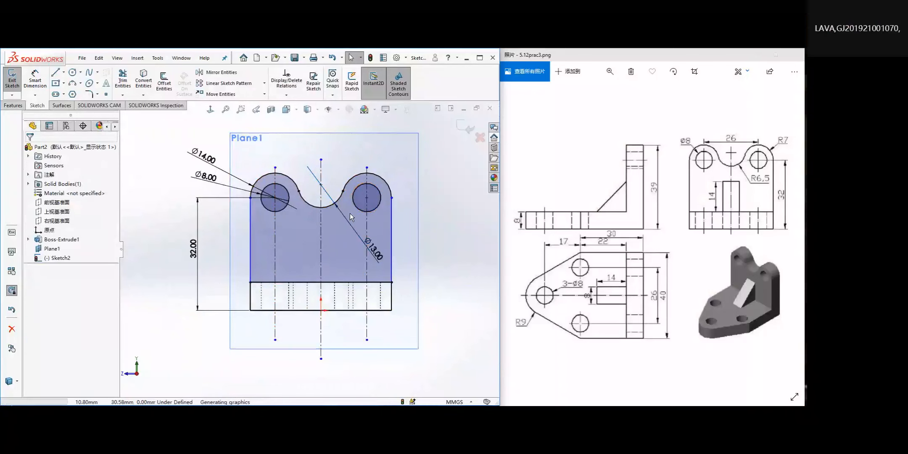
Undo the closing line, the arc trims, the tangent relations and the middle circle's 13 mm diameter value.
{"action": "key", "text": "ctrl+z"}
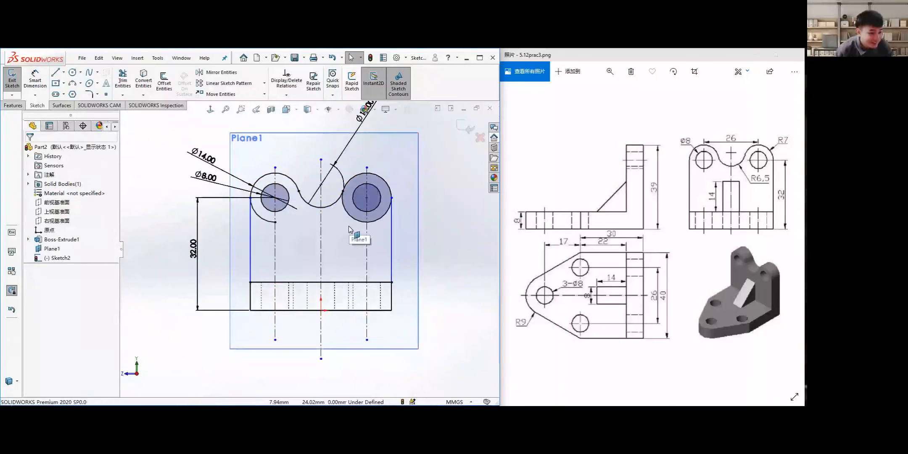
{"action": "key", "text": "ctrl+z"}
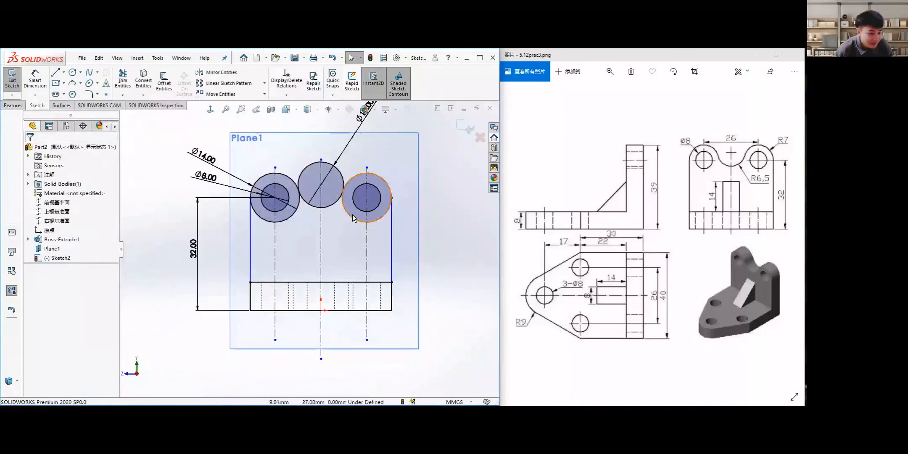
{"action": "left_click", "coordinate": [353, 214]}
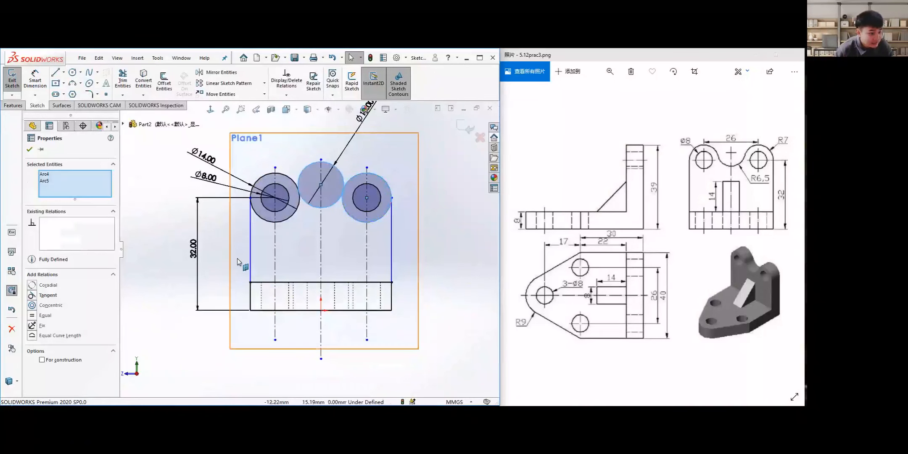
{"action": "left_click", "coordinate": [250, 258]}
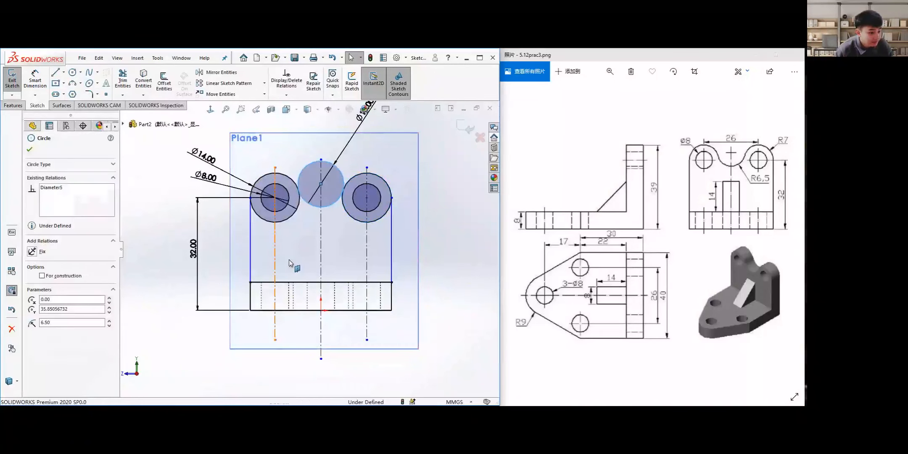
{"action": "left_click", "coordinate": [332, 252]}
{"action": "key", "text": "ctrl+z"}
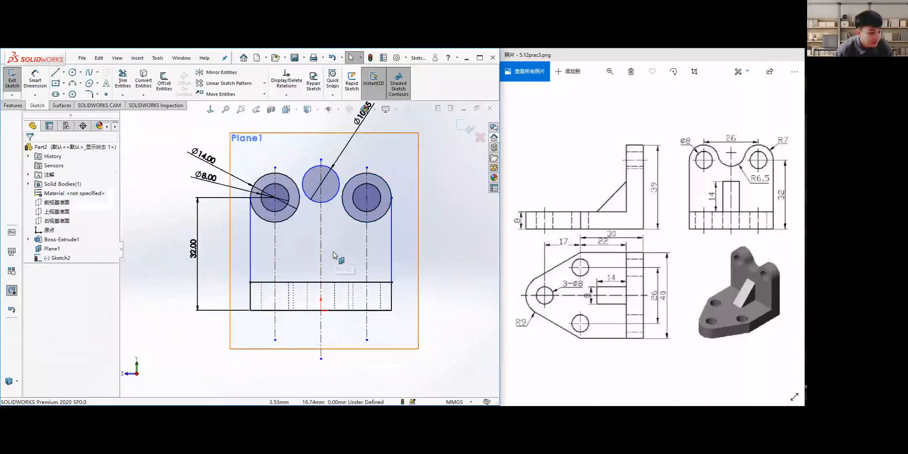
Delete the middle circle between the two 14 mm circles together with its diameter dimension.
{"action": "right_click", "coordinate": [329, 199]}
{"action": "left_click", "coordinate": [469, 214]}
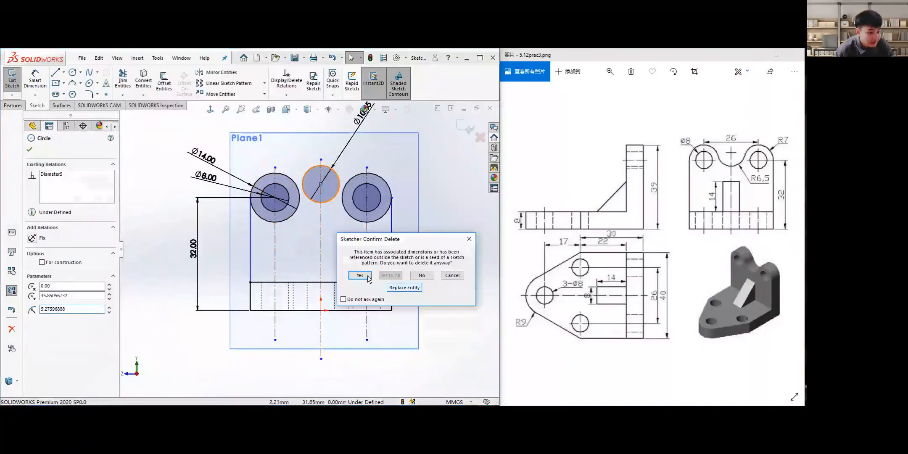
{"action": "left_click", "coordinate": [364, 275]}
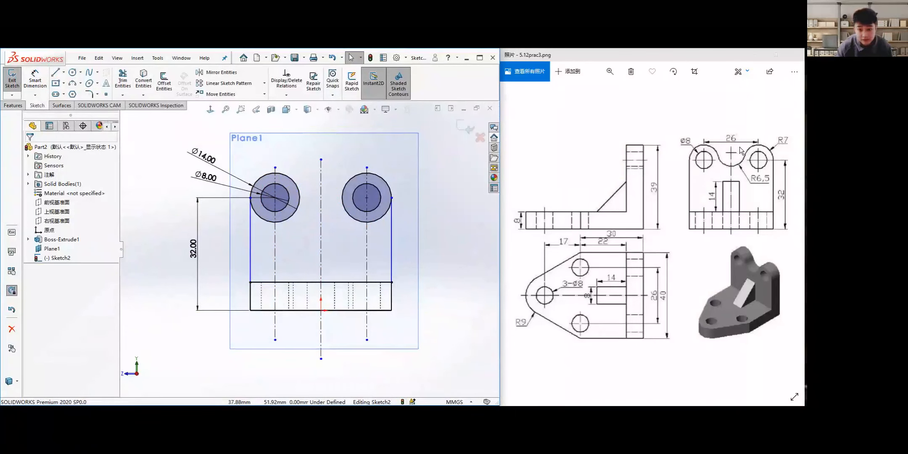
Try to add a horizontal distance dimension between the centres of the two 14 mm circles, placed above the profile.
{"action": "key", "text": "d"}
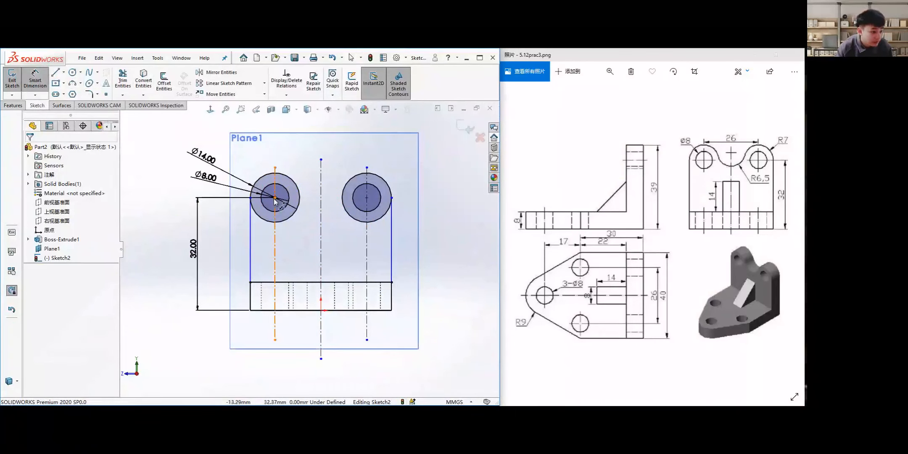
{"action": "left_click", "coordinate": [274, 198]}
{"action": "left_click", "coordinate": [366, 198]}
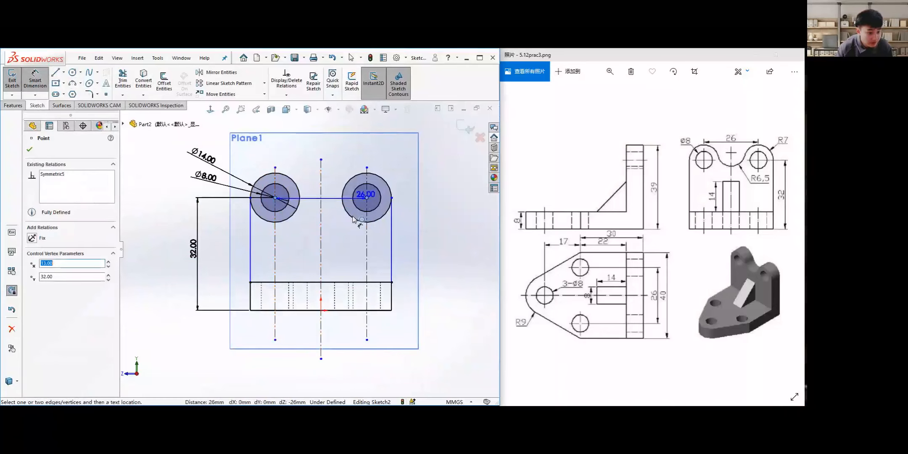
{"action": "left_click", "coordinate": [279, 114]}
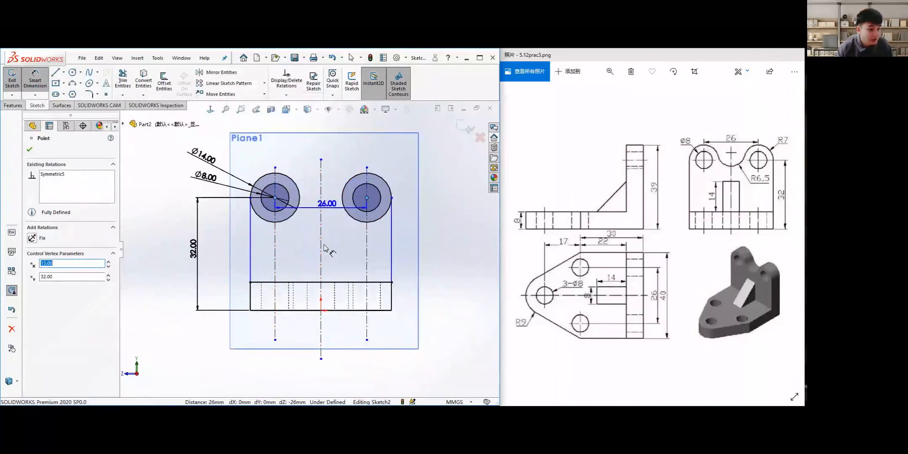
{"action": "scroll", "coordinate": [313, 225], "scroll_direction": "up", "scroll_amount": 3}
{"action": "scroll", "coordinate": [318, 154], "scroll_direction": "down", "scroll_amount": 2}
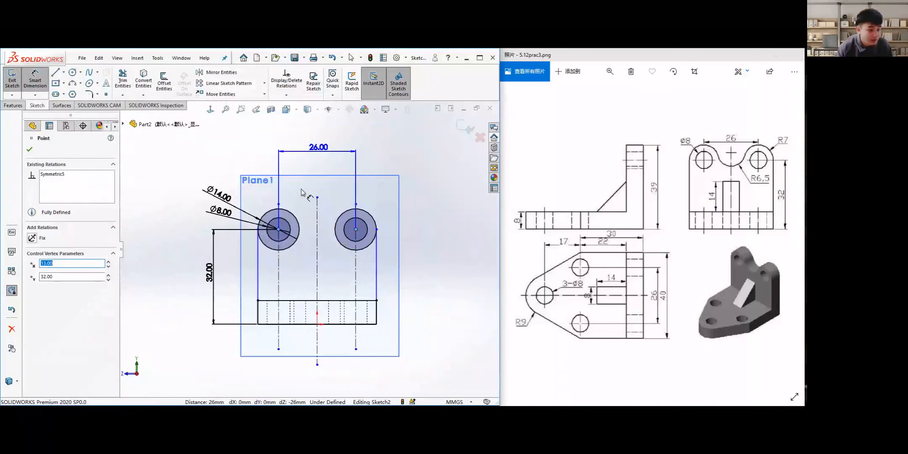
{"action": "left_click", "coordinate": [318, 148]}
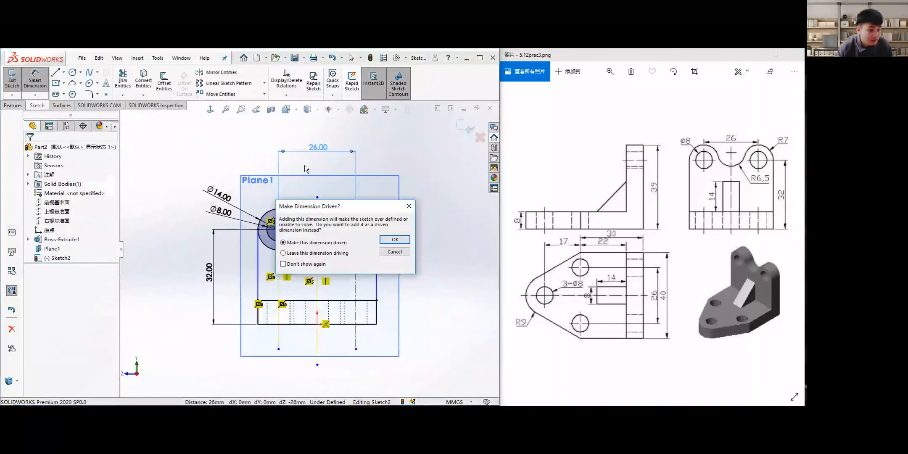
{"action": "left_click_drag", "start_coordinate": [324, 207], "coordinate": [386, 214]}
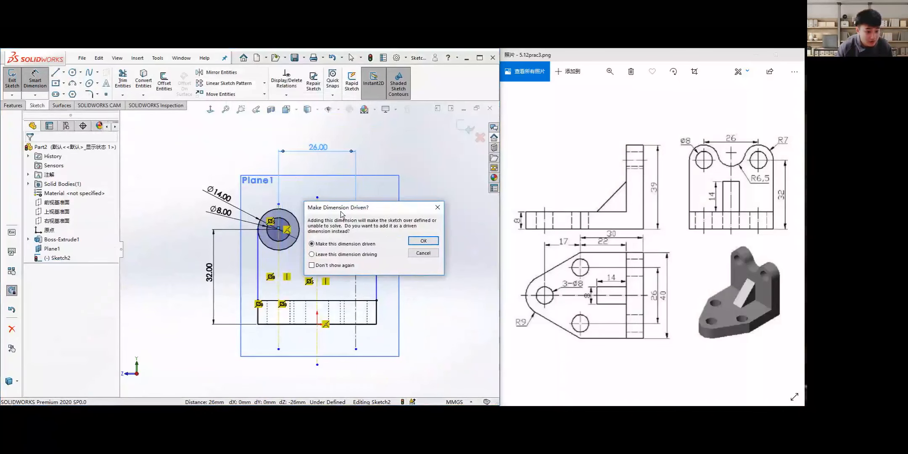
{"action": "left_click", "coordinate": [423, 252]}
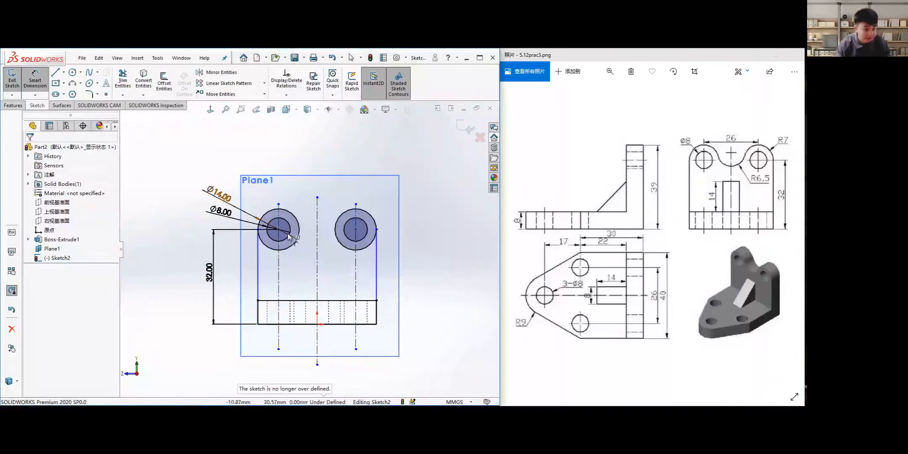
{"action": "scroll", "coordinate": [319, 257], "scroll_direction": "up", "scroll_amount": 2}
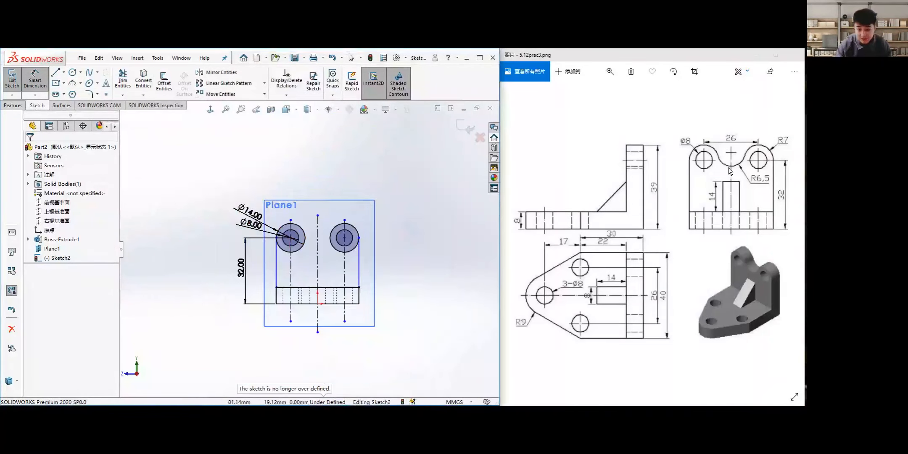
{"action": "scroll", "coordinate": [302, 227], "scroll_direction": "down", "scroll_amount": 1}
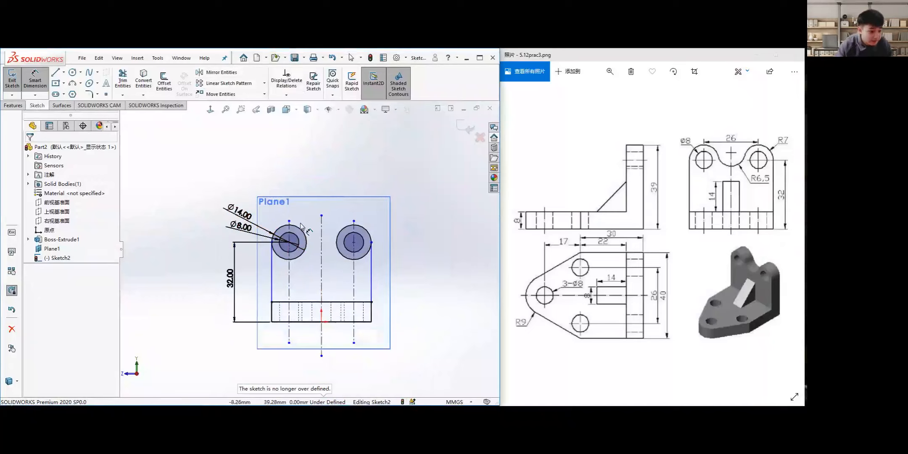
{"action": "scroll", "coordinate": [301, 227], "scroll_direction": "down", "scroll_amount": 1}
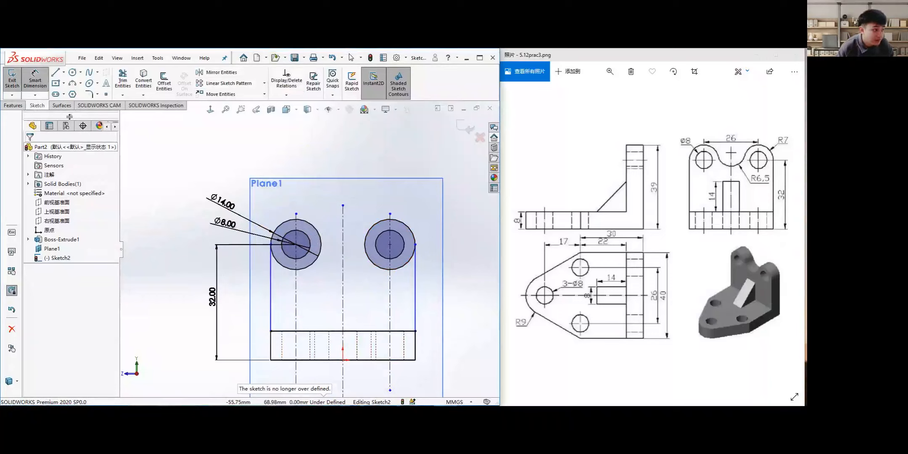
{"action": "left_click", "coordinate": [81, 72]}
{"action": "left_click", "coordinate": [87, 83]}
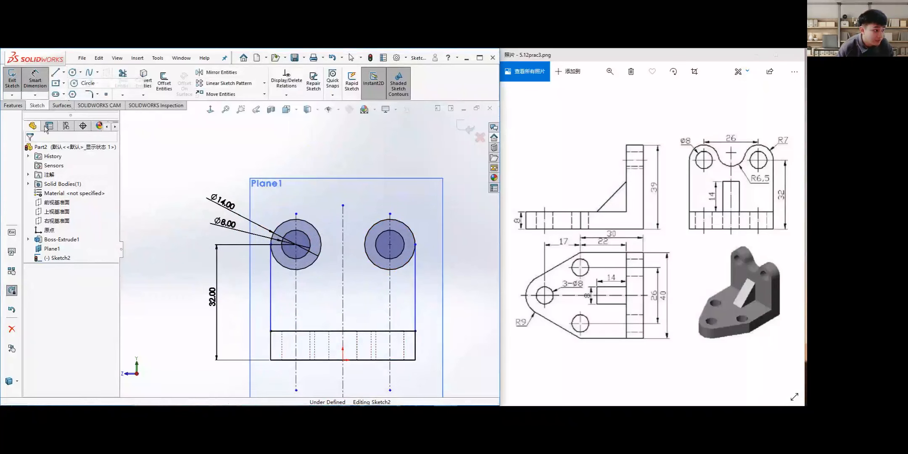
{"action": "left_click", "coordinate": [74, 72]}
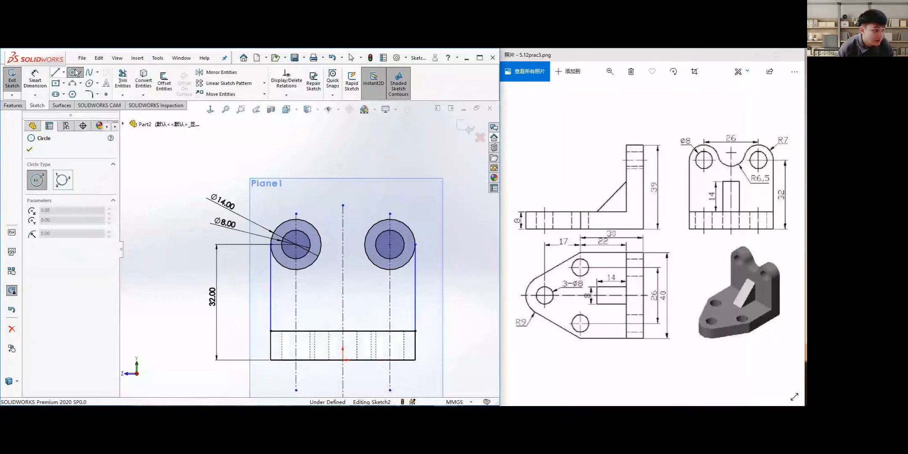
{"action": "left_click", "coordinate": [343, 228]}
{"action": "key", "text": "Escape"}
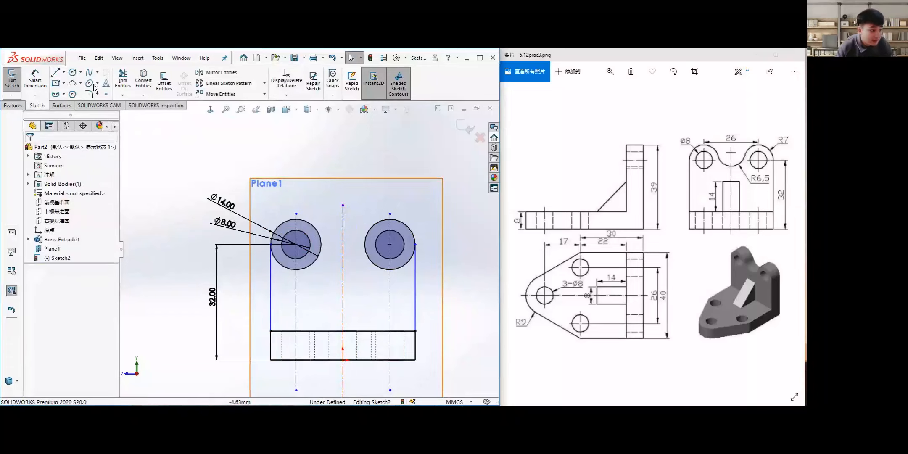
Sketch a circle centred on the middle centreline, above and between the two 14 mm circles, and set its diameter to 13 mm.
{"action": "left_click", "coordinate": [76, 73]}
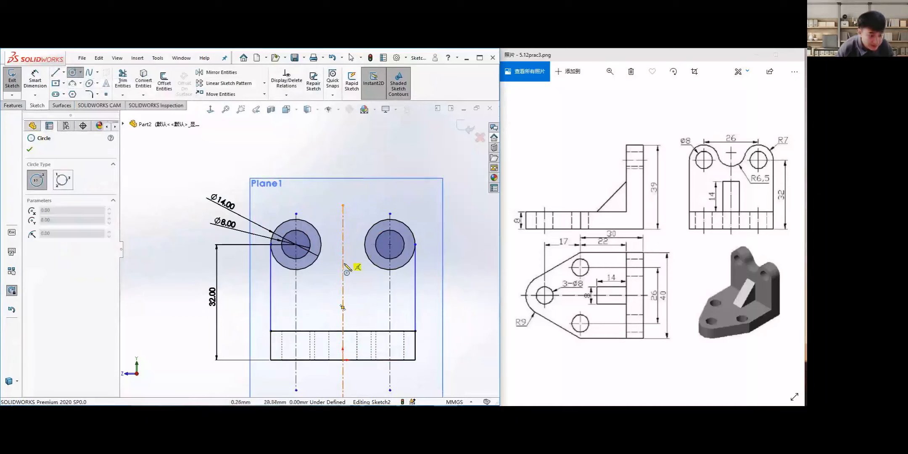
{"action": "left_click", "coordinate": [343, 214]}
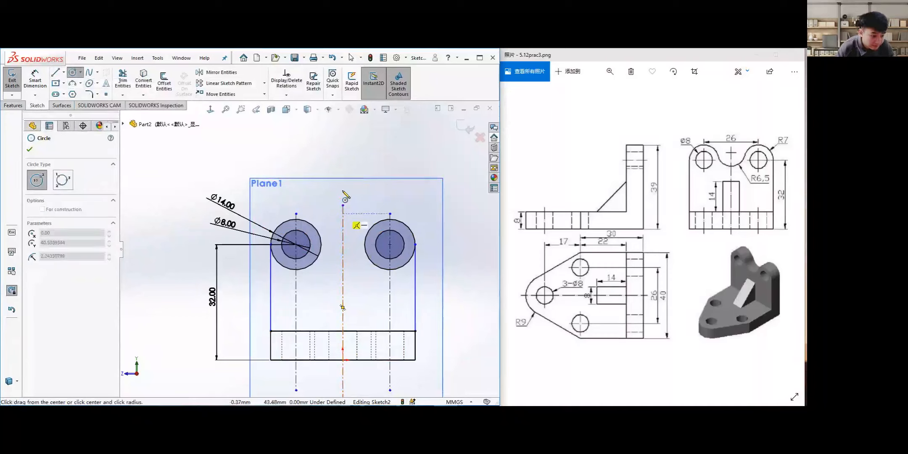
{"action": "left_click", "coordinate": [343, 239]}
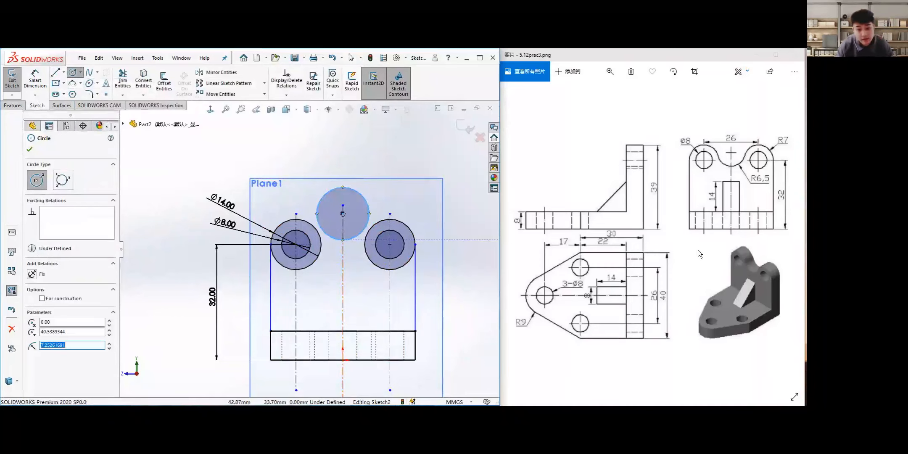
{"action": "left_click", "coordinate": [34, 80]}
{"action": "left_click", "coordinate": [369, 206]}
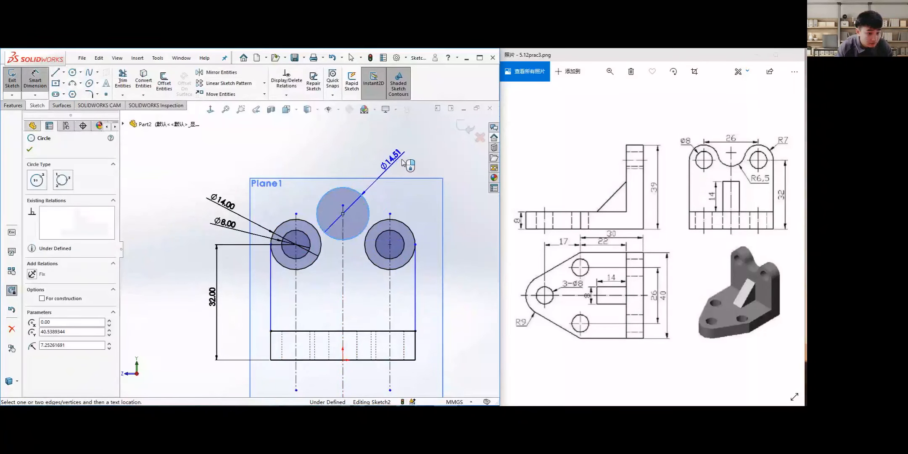
{"action": "left_click", "coordinate": [402, 152]}
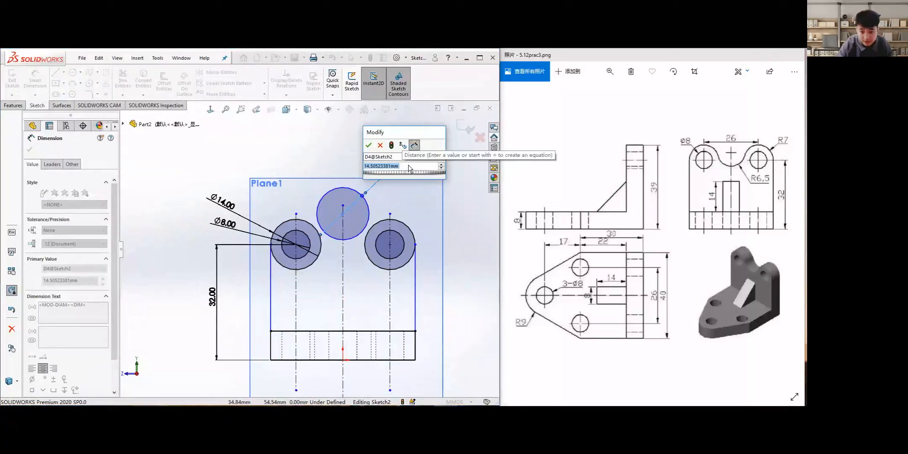
{"action": "type", "text": "13"}
{"action": "key", "text": "Return"}
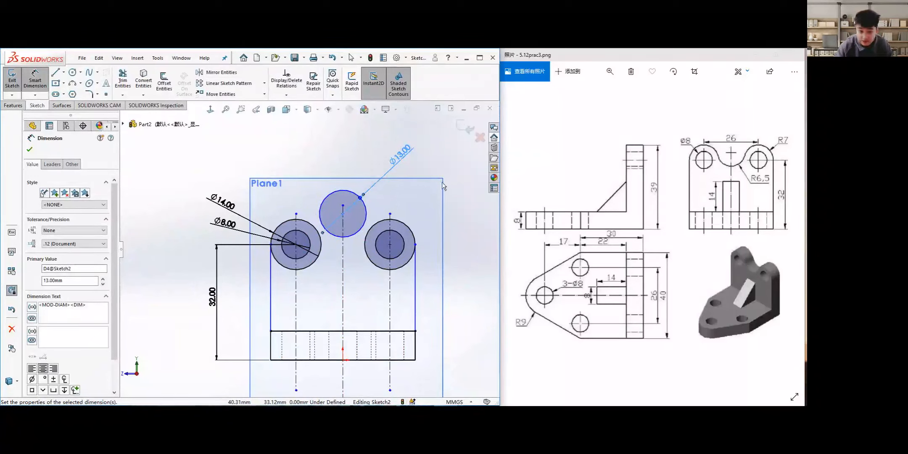
{"action": "left_click", "coordinate": [30, 149]}
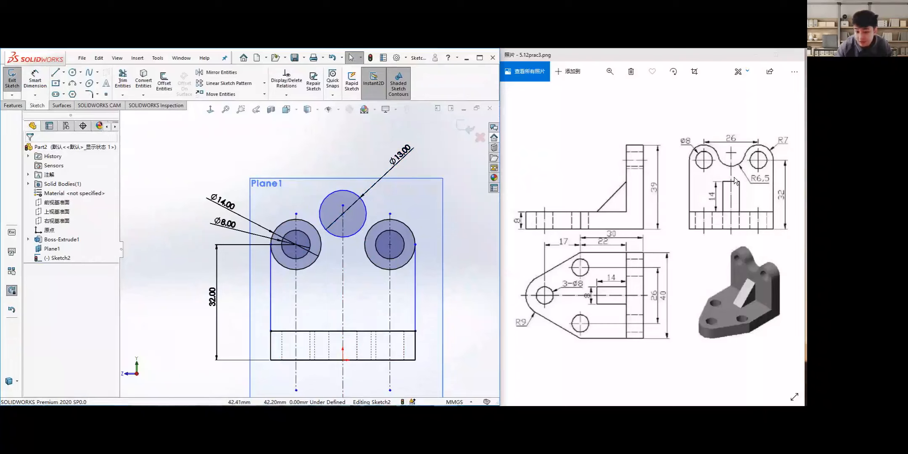
Make the 13 mm middle circle tangent to both neighbouring 14 mm circles.
{"action": "left_click", "coordinate": [324, 206]}
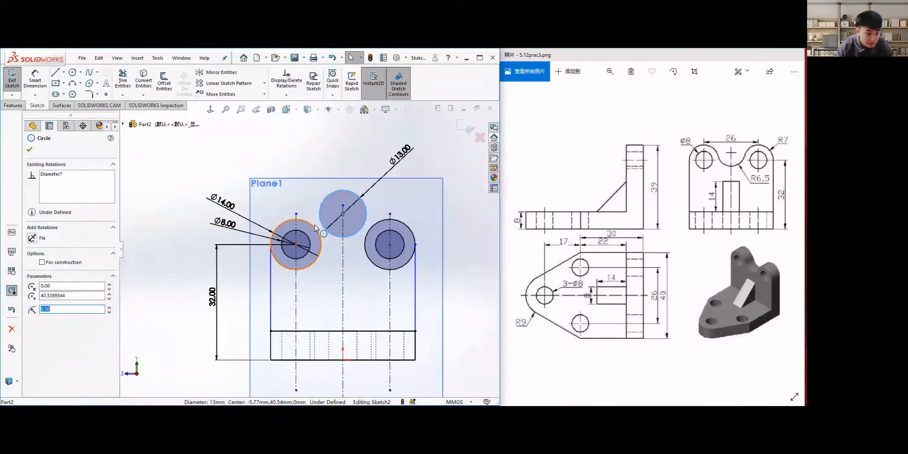
{"action": "left_click", "coordinate": [313, 226], "text": "ctrl"}
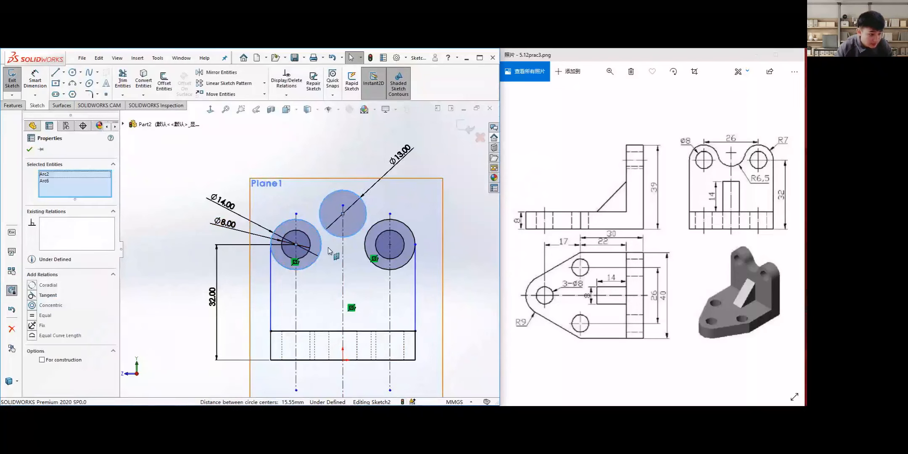
{"action": "left_click", "coordinate": [32, 295]}
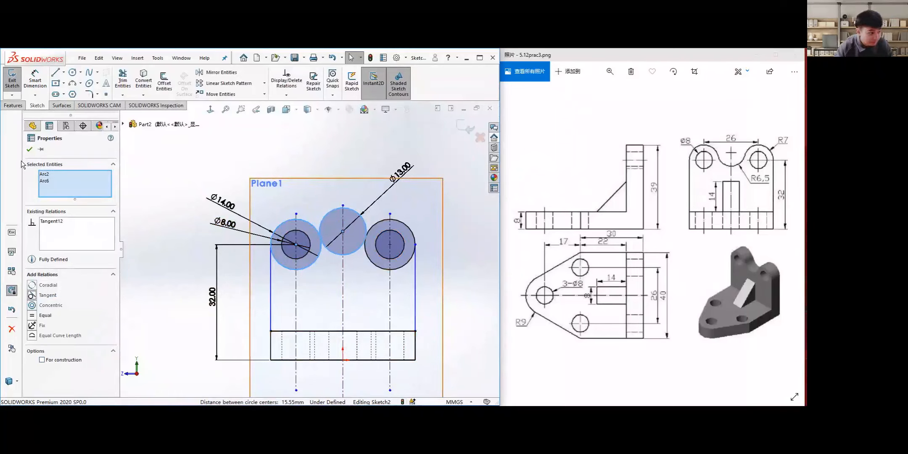
{"action": "left_click", "coordinate": [30, 150]}
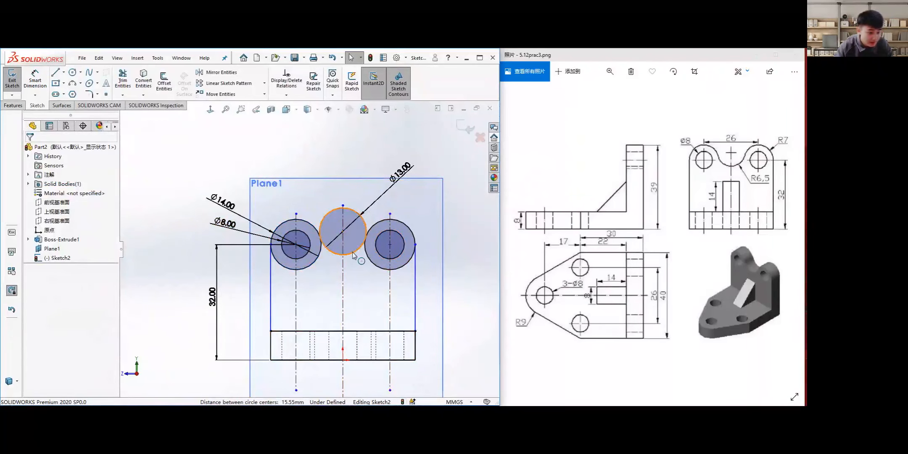
{"action": "left_click", "coordinate": [346, 238]}
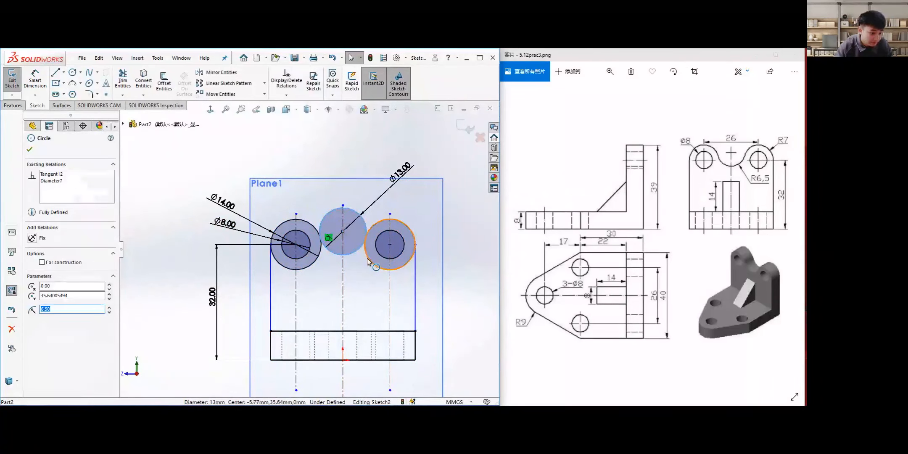
{"action": "left_click", "coordinate": [368, 258], "text": "ctrl"}
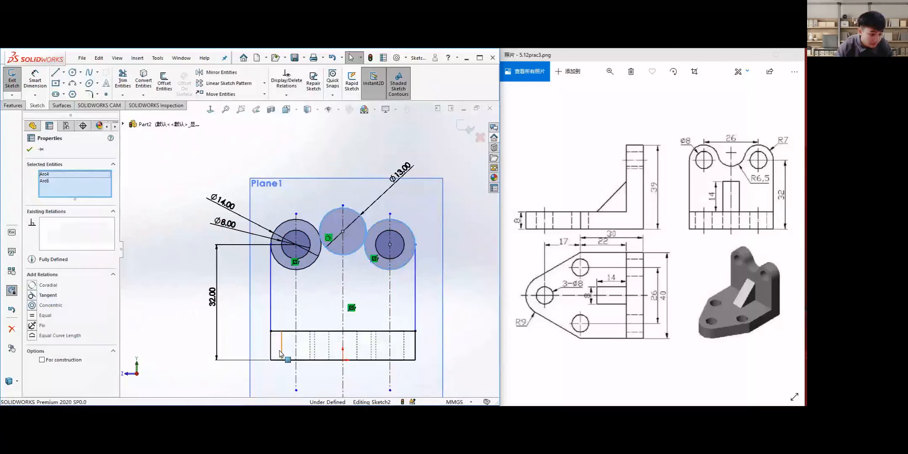
{"action": "left_click", "coordinate": [32, 295]}
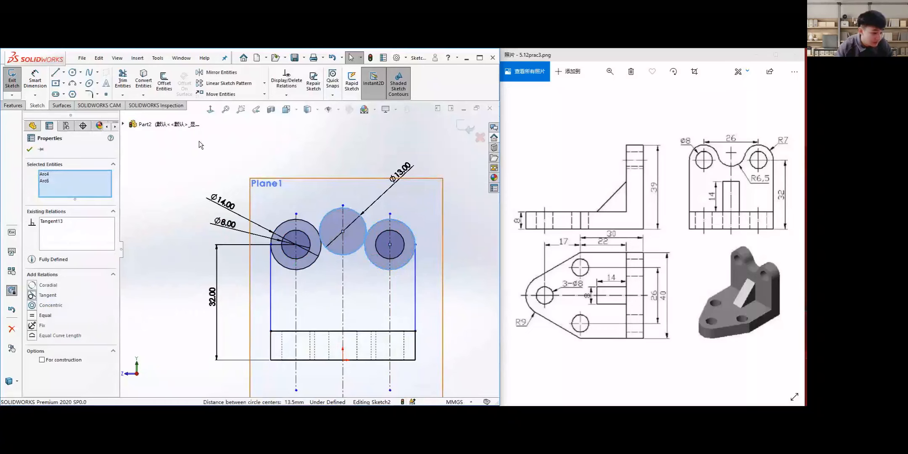
{"action": "left_click", "coordinate": [29, 150]}
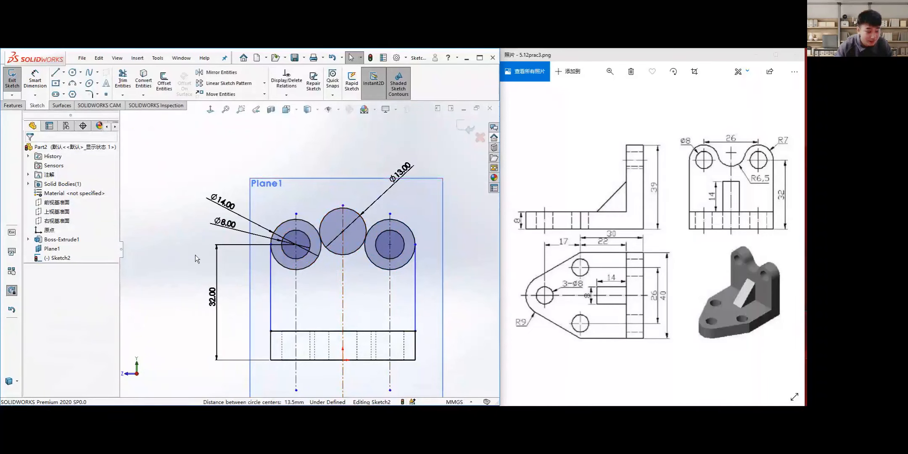
Trim away the middle circle's upper arcs between its tangent points and move the 13 mm dimension below the remaining arc.
{"action": "left_click", "coordinate": [123, 79]}
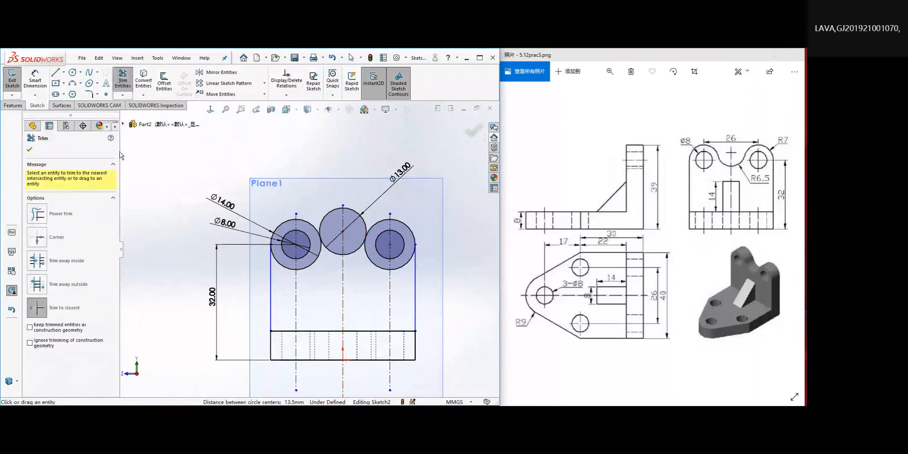
{"action": "left_click", "coordinate": [330, 219]}
{"action": "left_click", "coordinate": [356, 210]}
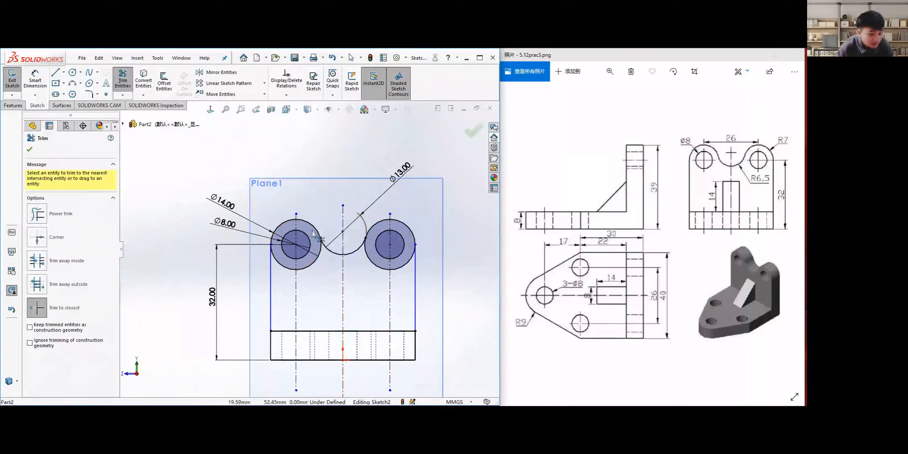
{"action": "key", "text": "Escape"}
{"action": "left_click_drag", "start_coordinate": [404, 168], "coordinate": [365, 320]}
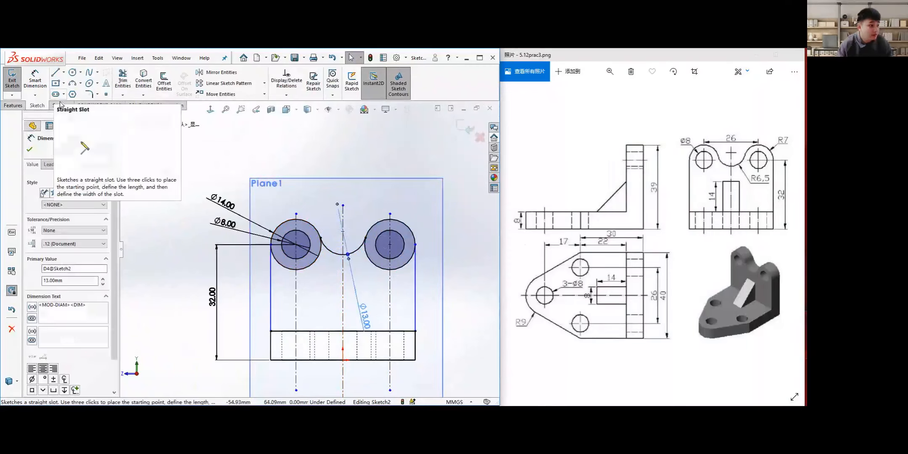
Trim away the lower arcs of both 14 mm circles, leaving the rounded top outline of the upright plate.
{"action": "left_click", "coordinate": [123, 79]}
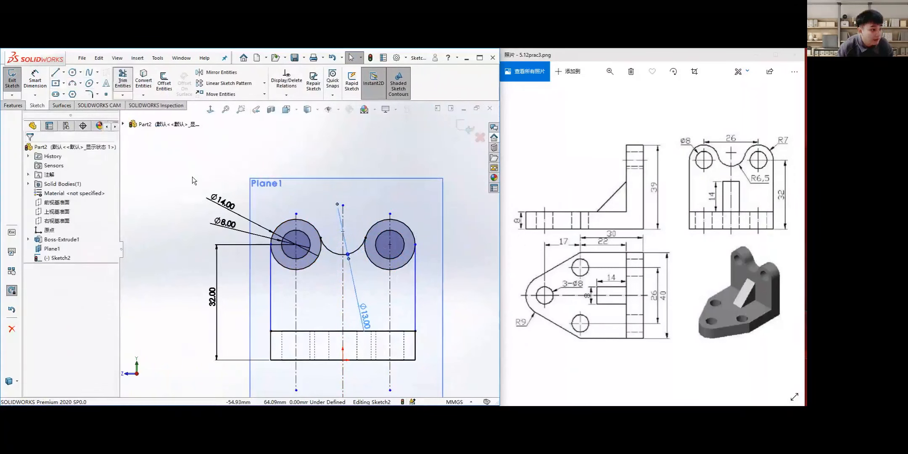
{"action": "left_click", "coordinate": [311, 264]}
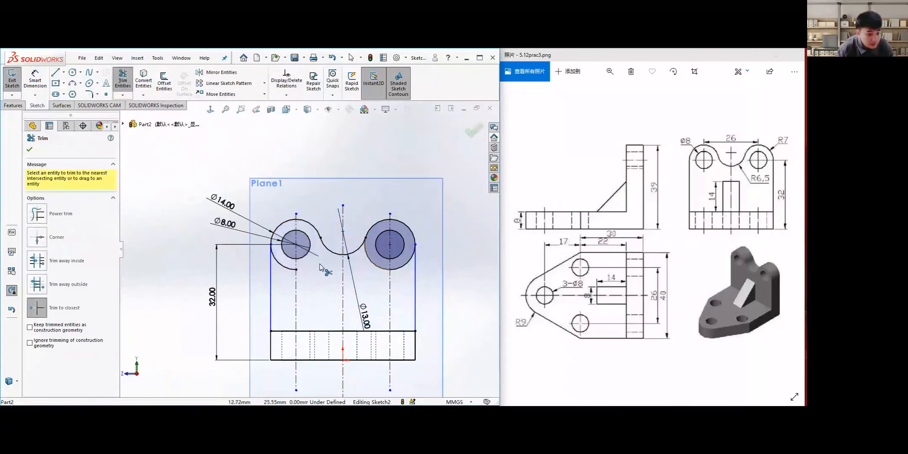
{"action": "left_click", "coordinate": [376, 266]}
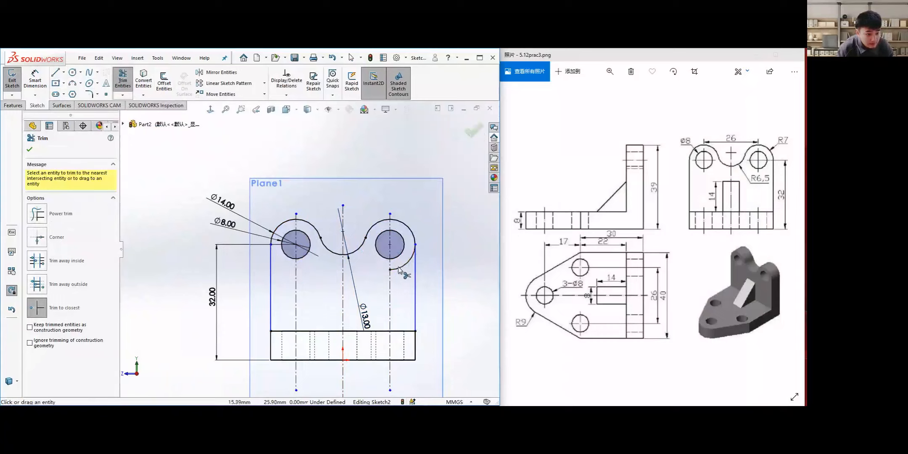
{"action": "left_click", "coordinate": [400, 267]}
{"action": "left_click", "coordinate": [30, 151]}
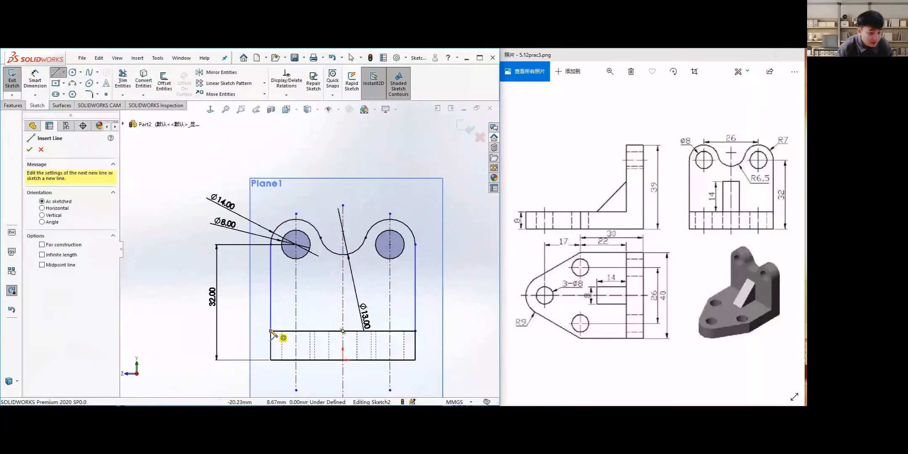
Close the profile with a horizontal line along the base's top edge between the two vertical side lines, and exit the sketch.
{"action": "left_click", "coordinate": [416, 331]}
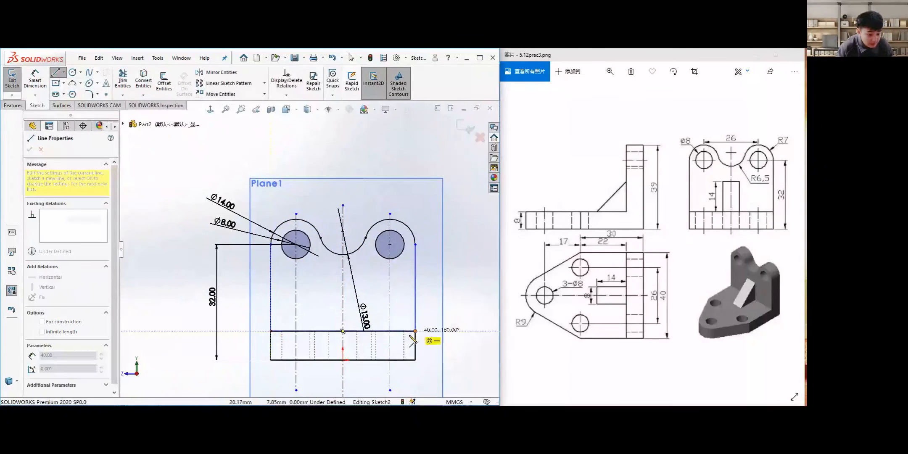
{"action": "left_click", "coordinate": [415, 331]}
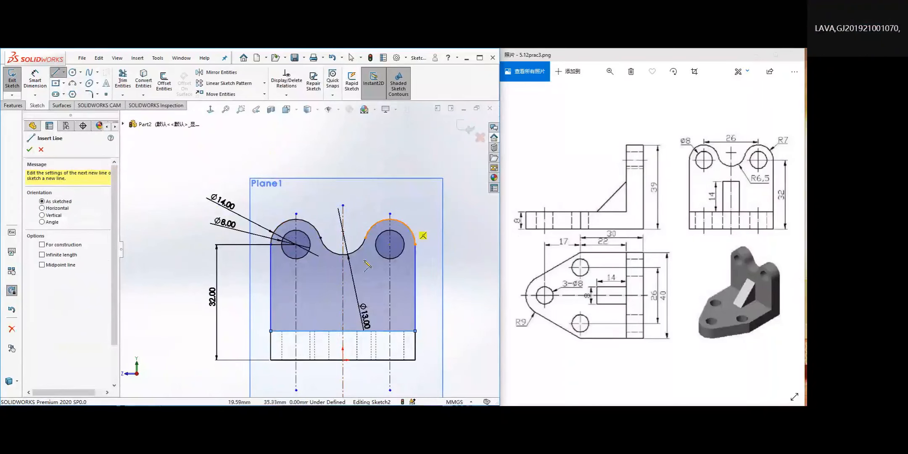
{"action": "mouse_move", "coordinate": [368, 265]}
{"action": "middle_mouse_down"}
{"action": "mouse_move", "coordinate": [346, 311]}
{"action": "mouse_move", "coordinate": [312, 298]}
{"action": "mouse_move", "coordinate": [363, 254]}
{"action": "mouse_move", "coordinate": [365, 284]}
{"action": "mouse_move", "coordinate": [405, 263]}
{"action": "middle_mouse_up"}
{"action": "scroll", "coordinate": [339, 269], "scroll_direction": "up", "scroll_amount": 3}
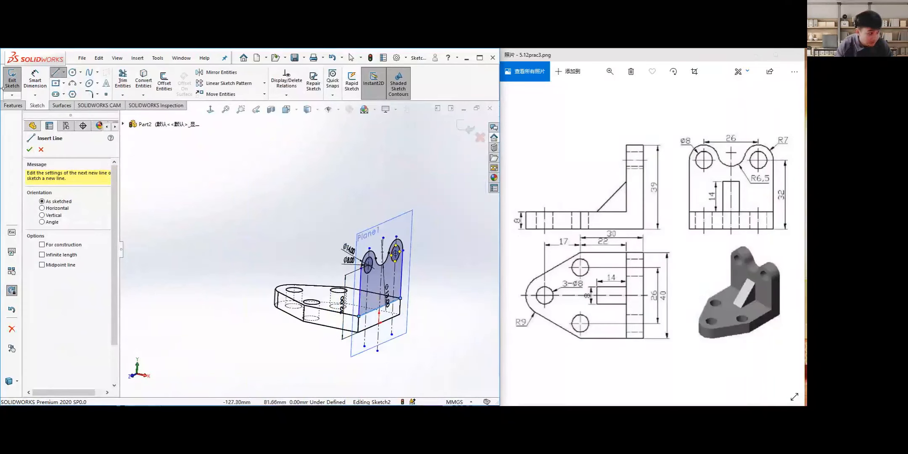
{"action": "left_click", "coordinate": [9, 80]}
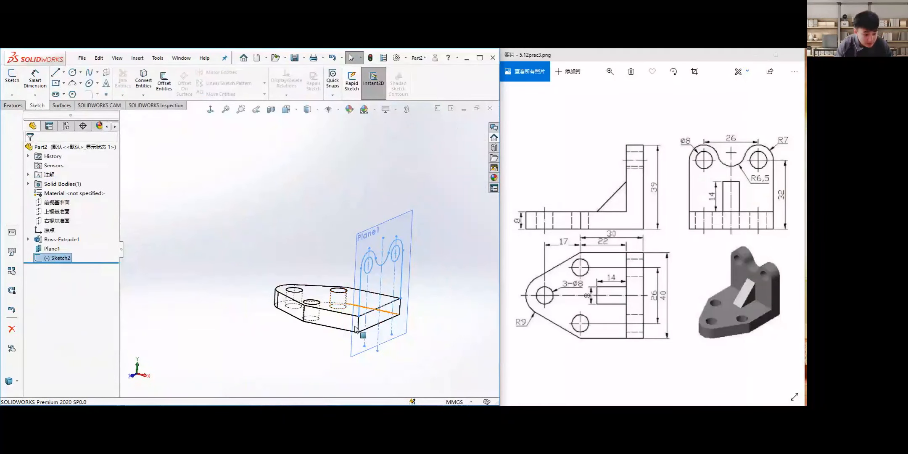
{"action": "key", "text": "f"}
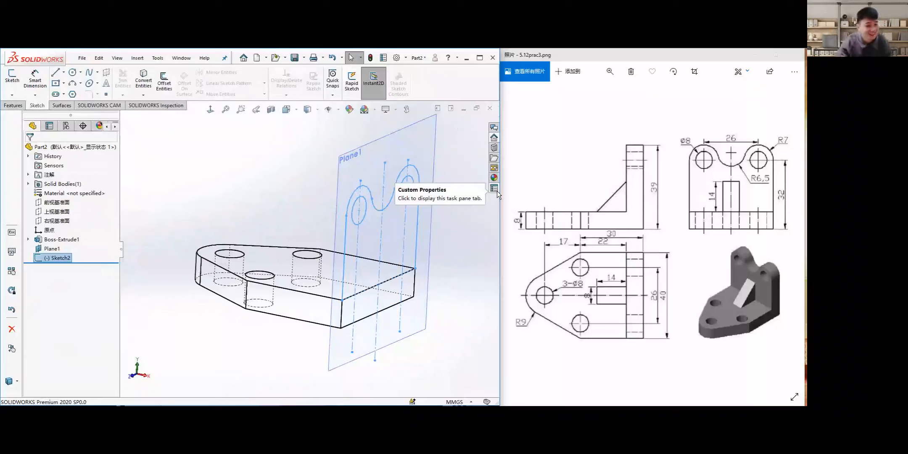
Extrude the upright plate's profile 8 mm as a blind, merged boss, with its direction reversed toward the base.
{"action": "middle_click_drag", "start_coordinate": [250, 262], "coordinate": [261, 264]}
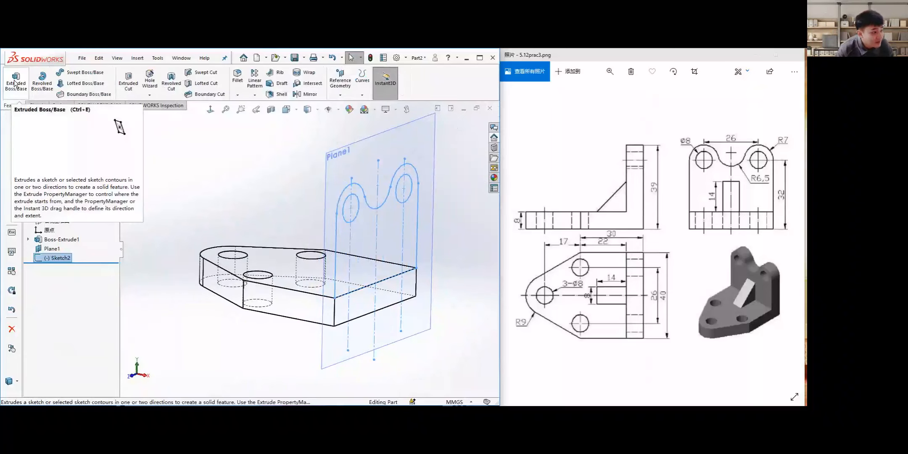
{"action": "left_click", "coordinate": [15, 82]}
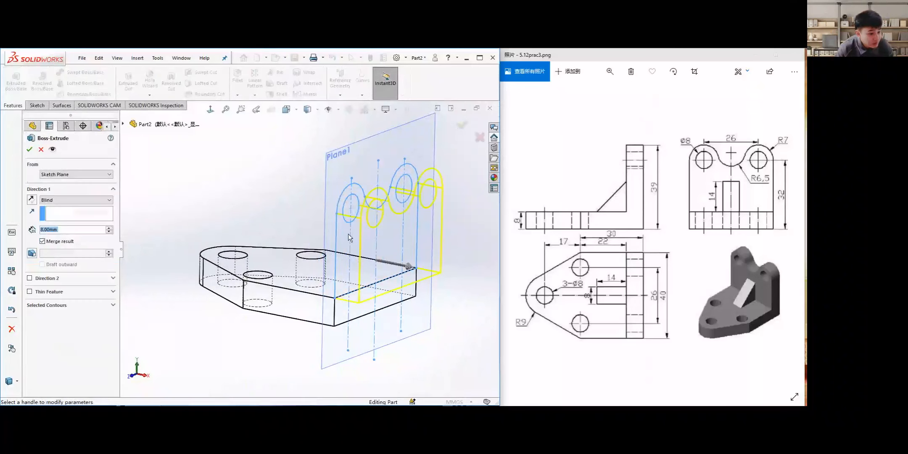
{"action": "middle_click_drag", "start_coordinate": [190, 260], "coordinate": [235, 244]}
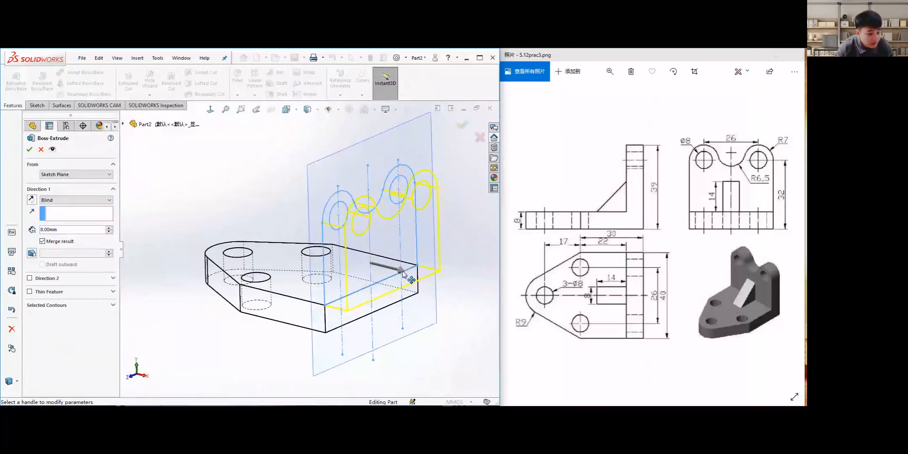
{"action": "left_click_drag", "start_coordinate": [384, 269], "coordinate": [294, 250]}
{"action": "mouse_move", "coordinate": [293, 250]}
{"action": "middle_mouse_down"}
{"action": "mouse_move", "coordinate": [294, 307]}
{"action": "mouse_move", "coordinate": [330, 277]}
{"action": "mouse_move", "coordinate": [285, 247]}
{"action": "middle_mouse_up"}
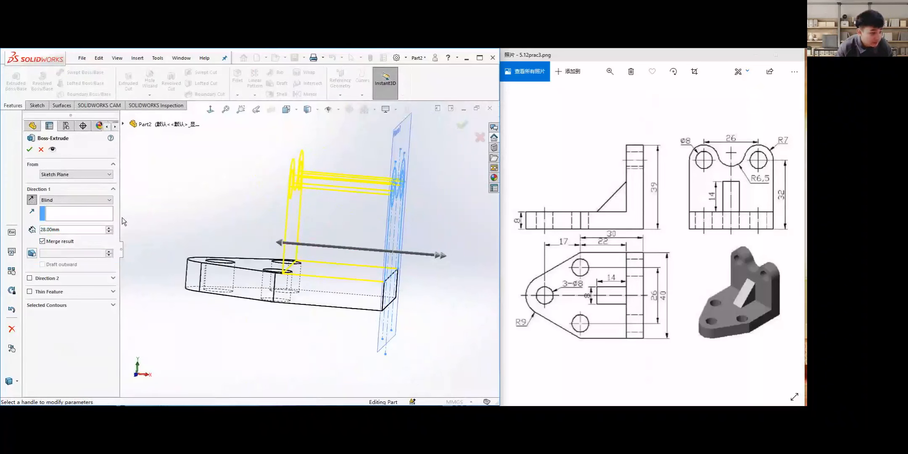
{"action": "left_click", "coordinate": [84, 229]}
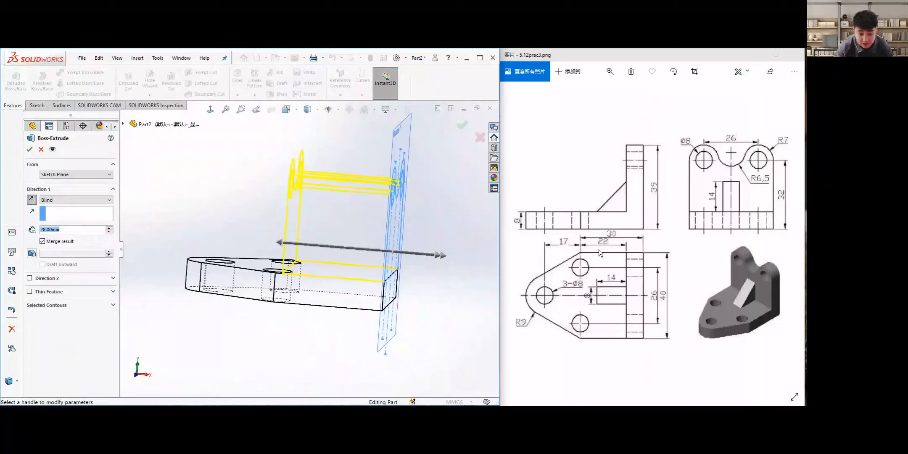
{"action": "type", "text": "8"}
{"action": "key", "text": "Return"}
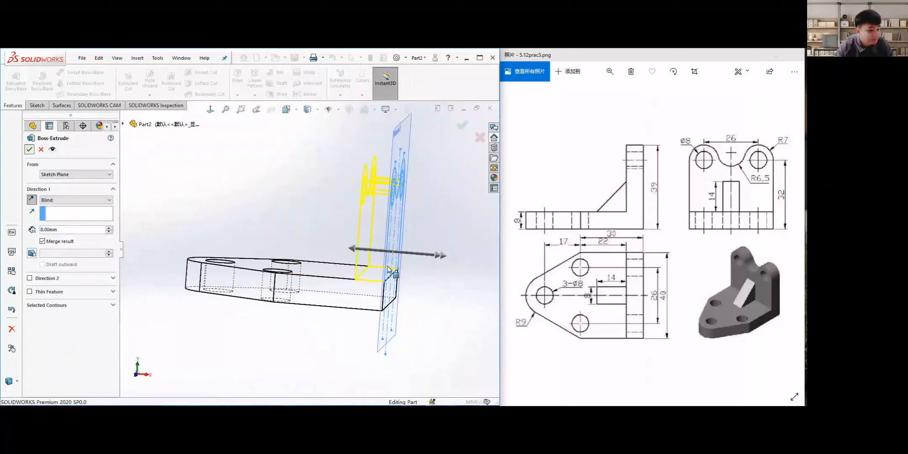
{"action": "middle_click_drag", "start_coordinate": [389, 269], "coordinate": [437, 286]}
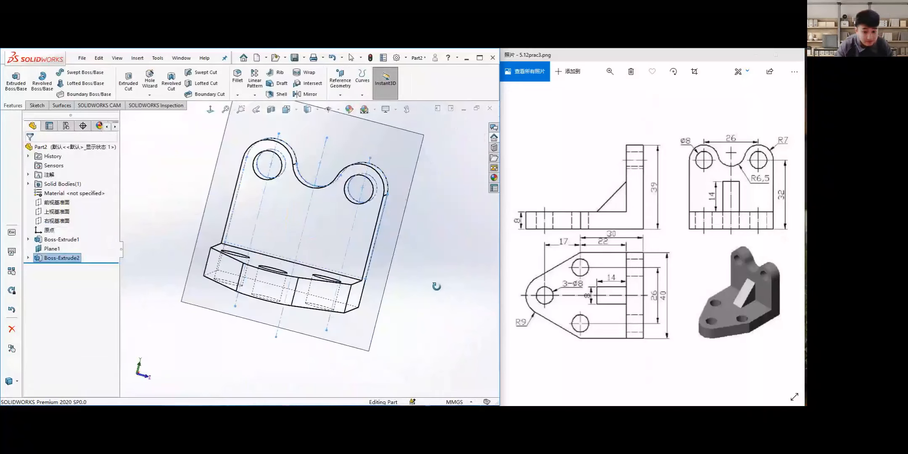
Clear the selection and switch the model's display style to Shaded With Edges.
{"action": "middle_click_drag", "start_coordinate": [299, 264], "coordinate": [269, 282]}
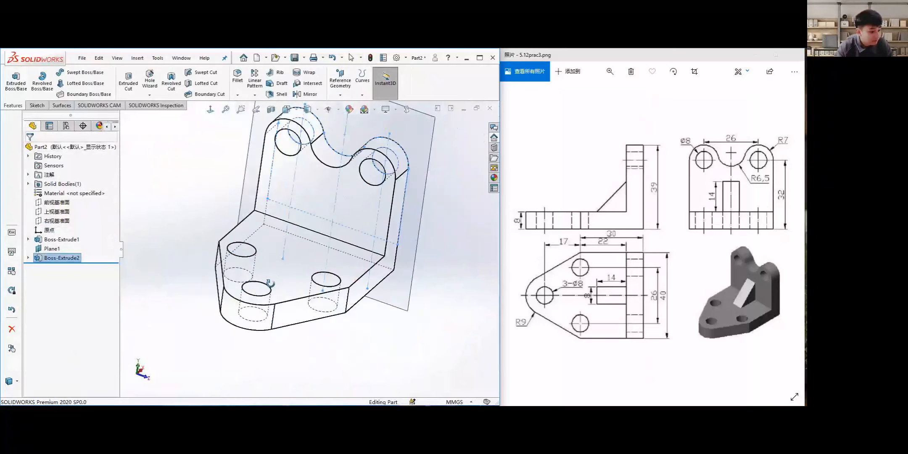
{"action": "left_click", "coordinate": [327, 354]}
{"action": "left_click", "coordinate": [307, 109]}
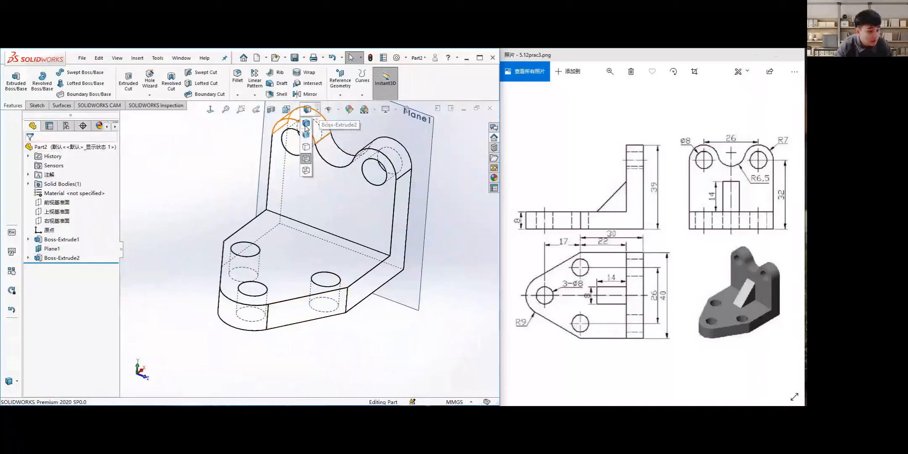
{"action": "left_click", "coordinate": [305, 124]}
{"action": "mouse_move", "coordinate": [284, 317]}
{"action": "middle_mouse_down"}
{"action": "mouse_move", "coordinate": [301, 260]}
{"action": "mouse_move", "coordinate": [262, 203]}
{"action": "mouse_move", "coordinate": [289, 272]}
{"action": "mouse_move", "coordinate": [284, 324]}
{"action": "mouse_move", "coordinate": [295, 303]}
{"action": "mouse_move", "coordinate": [304, 305]}
{"action": "mouse_move", "coordinate": [303, 285]}
{"action": "mouse_move", "coordinate": [318, 286]}
{"action": "middle_mouse_up"}
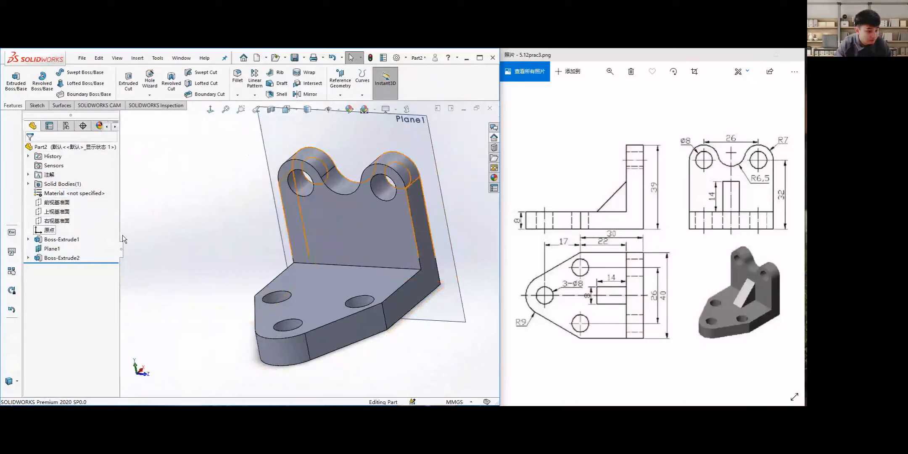
Orient the view normal to the front plane and start a new sketch on it with the Line tool.
{"action": "left_click", "coordinate": [64, 206]}
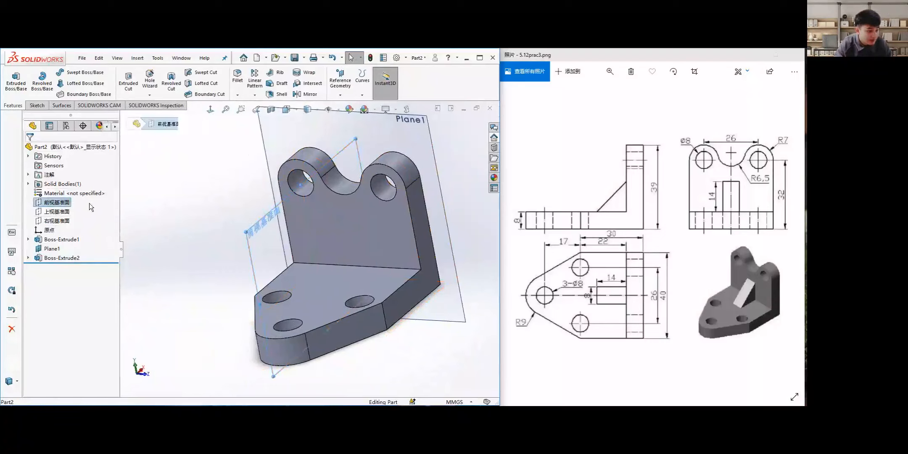
{"action": "middle_click_drag", "start_coordinate": [220, 249], "coordinate": [387, 265]}
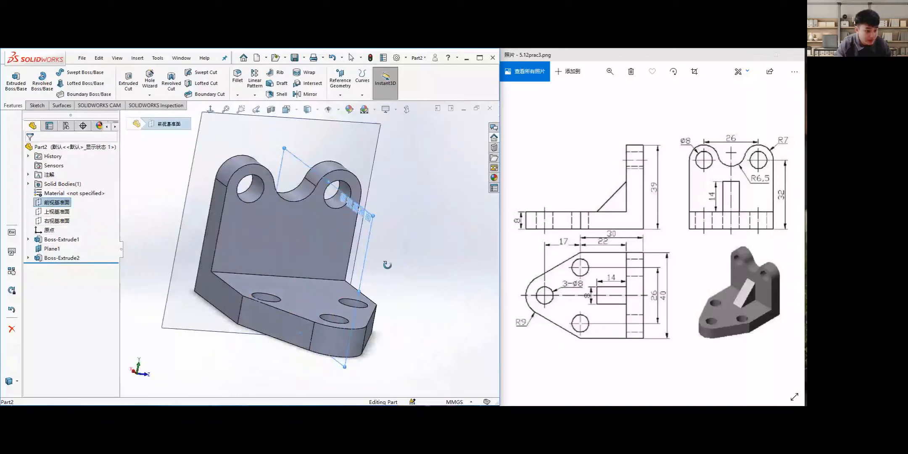
{"action": "middle_click_drag", "start_coordinate": [317, 300], "coordinate": [324, 274]}
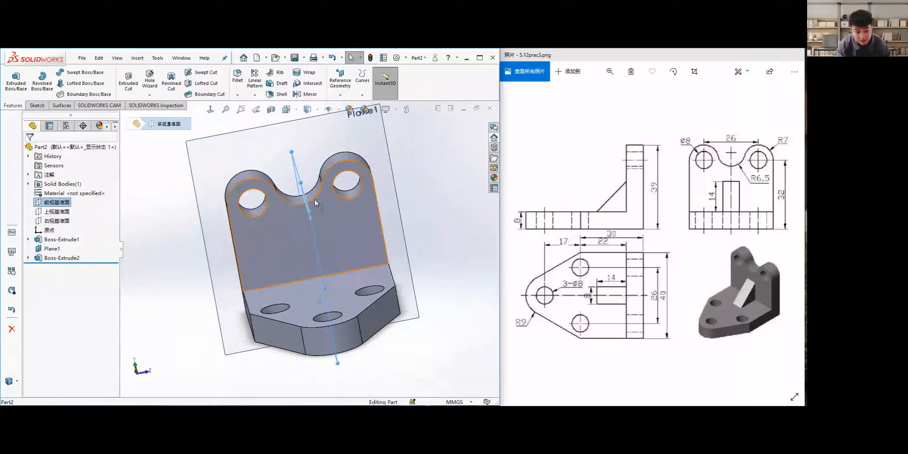
{"action": "middle_click_drag", "start_coordinate": [282, 171], "coordinate": [305, 213]}
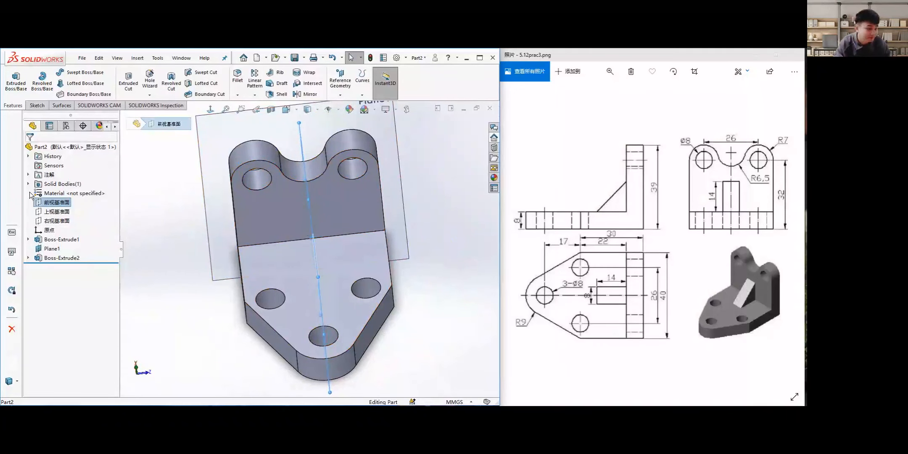
{"action": "right_click", "coordinate": [51, 205]}
{"action": "left_click", "coordinate": [111, 188]}
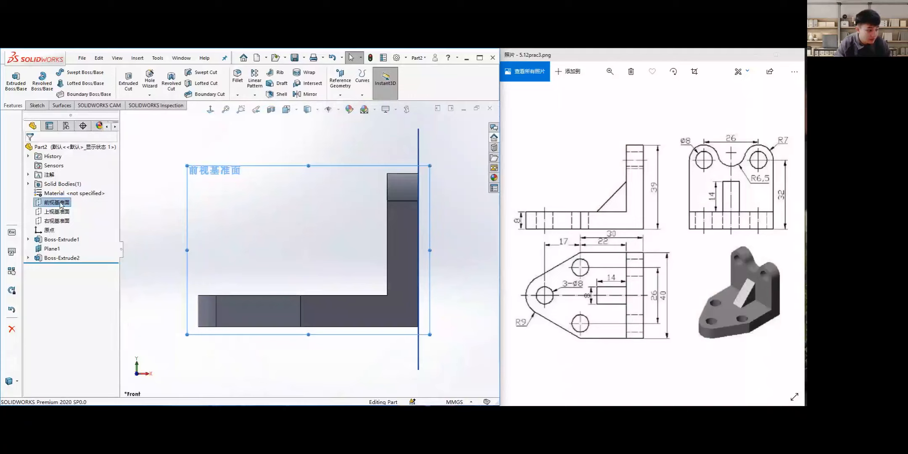
{"action": "left_click", "coordinate": [37, 106]}
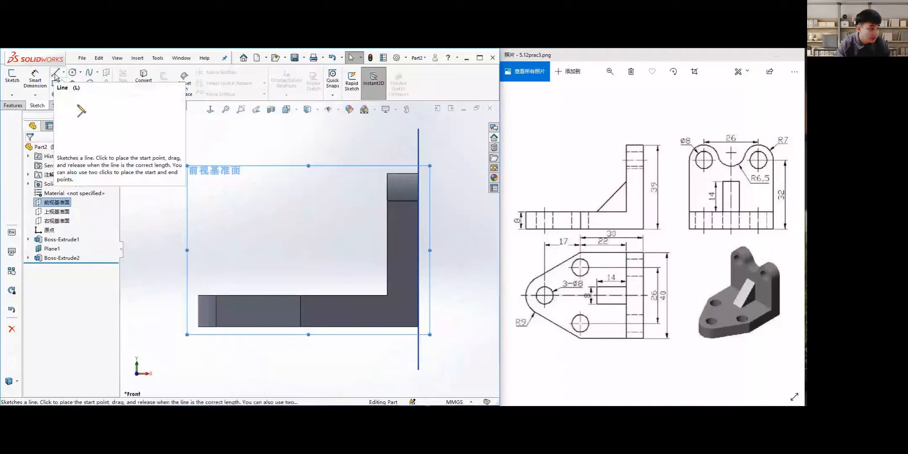
{"action": "left_click", "coordinate": [63, 72]}
{"action": "left_click", "coordinate": [79, 88]}
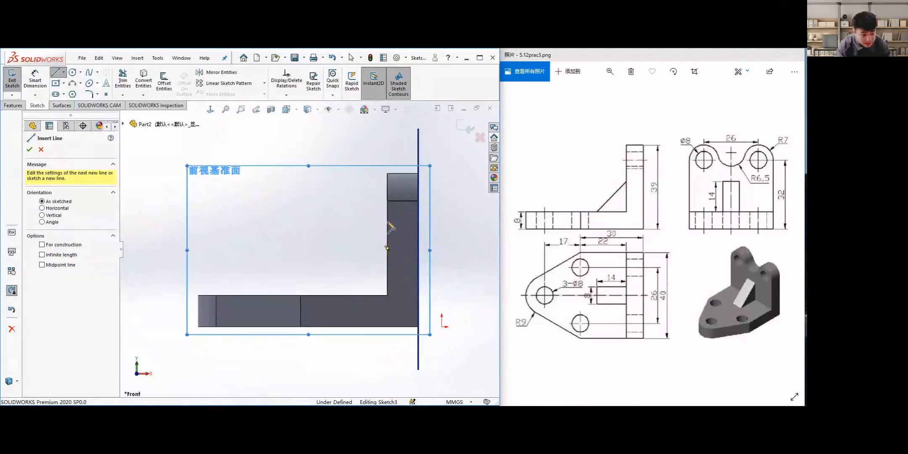
Sketch a sloped rib line from the upright plate's inner face, about 25 mm above the base's underside, down to the base's top edge.
{"action": "scroll", "coordinate": [388, 224], "scroll_direction": "down", "scroll_amount": 2}
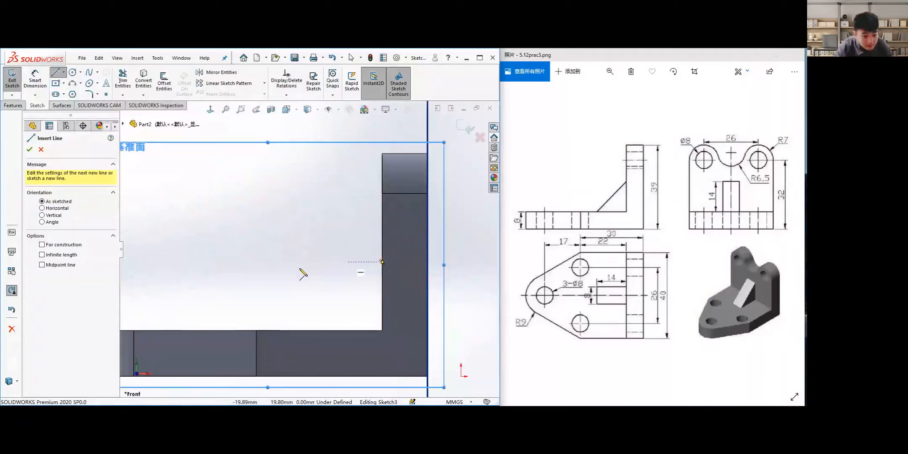
{"action": "left_click", "coordinate": [381, 261]}
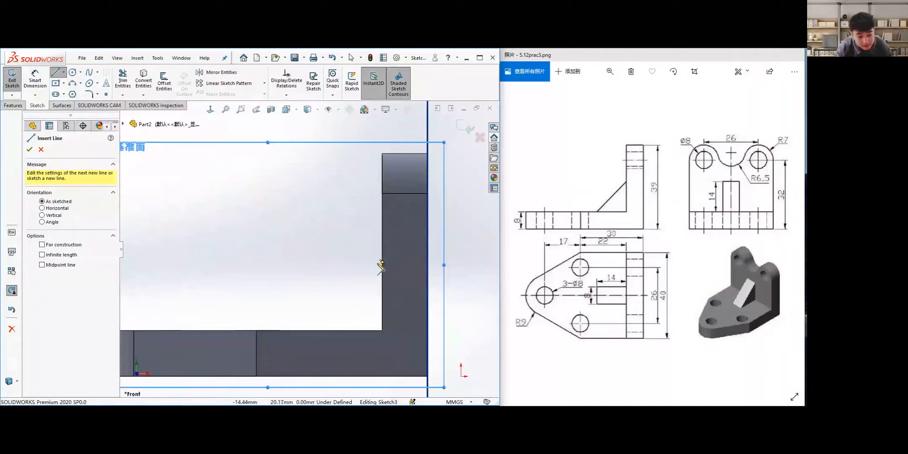
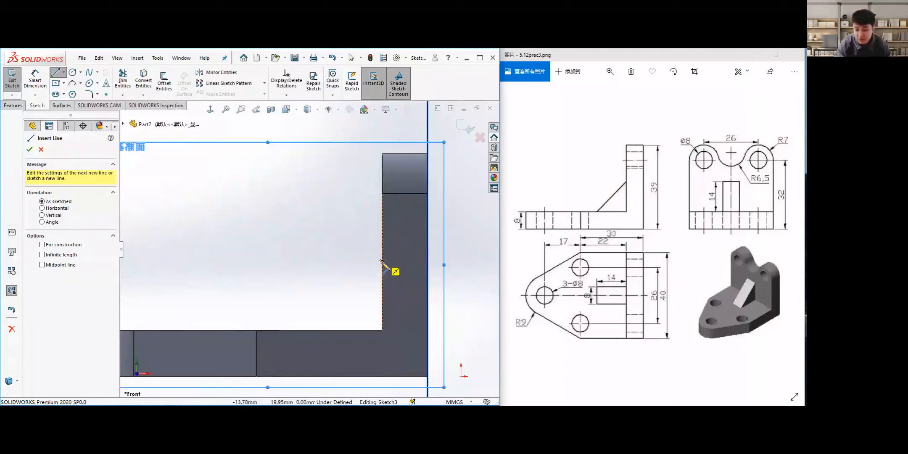
{"action": "left_click", "coordinate": [382, 262]}
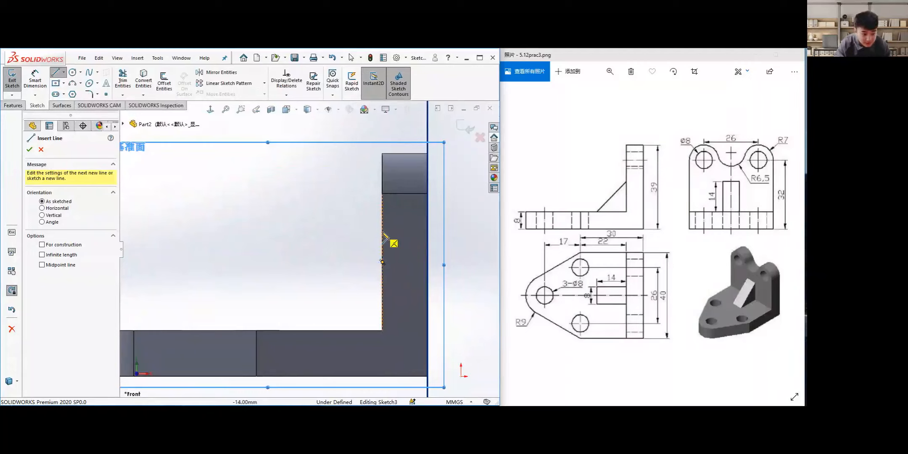
{"action": "left_click", "coordinate": [382, 232]}
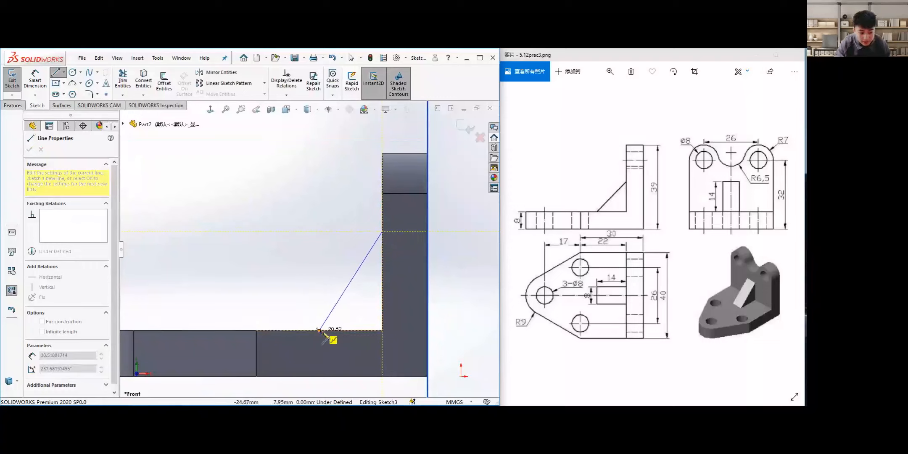
{"action": "left_click", "coordinate": [283, 330]}
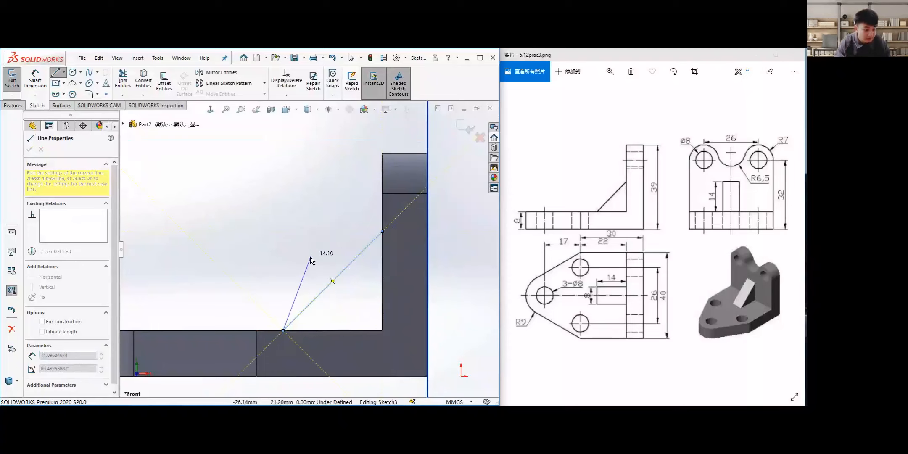
{"action": "key", "text": "Escape"}
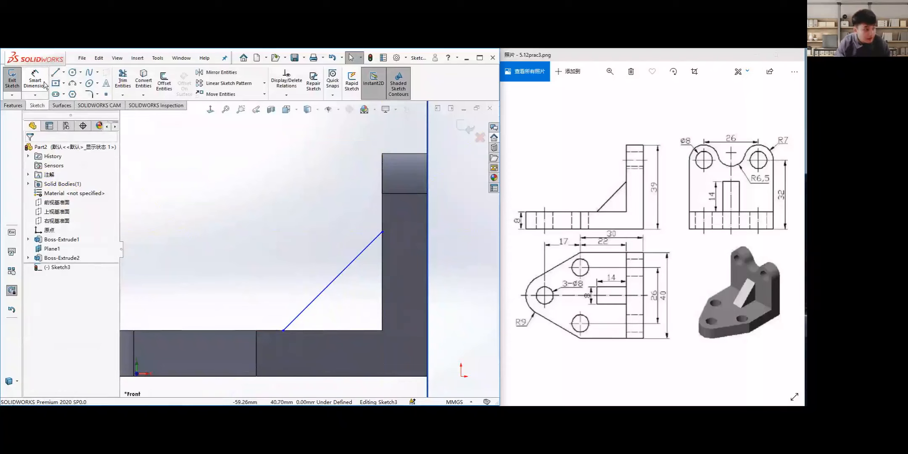
Dimension the height of the rib line's upper endpoint above the base's top face as 14 mm.
{"action": "left_click", "coordinate": [25, 81]}
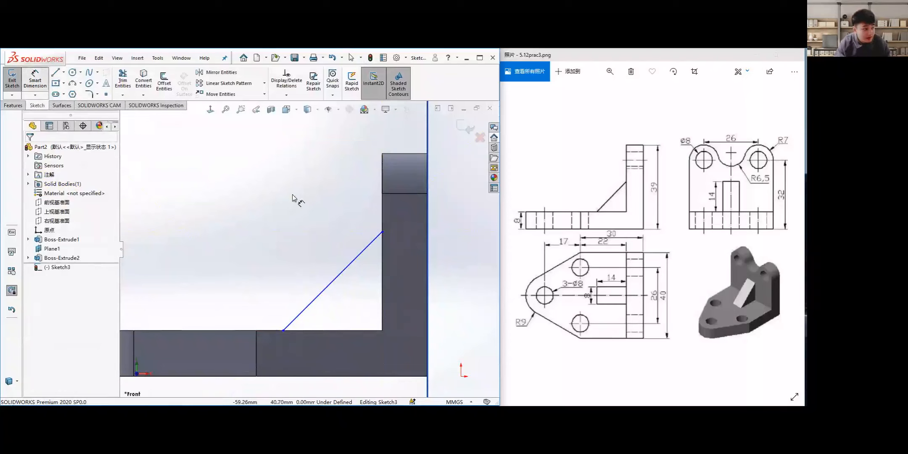
{"action": "left_click", "coordinate": [382, 231]}
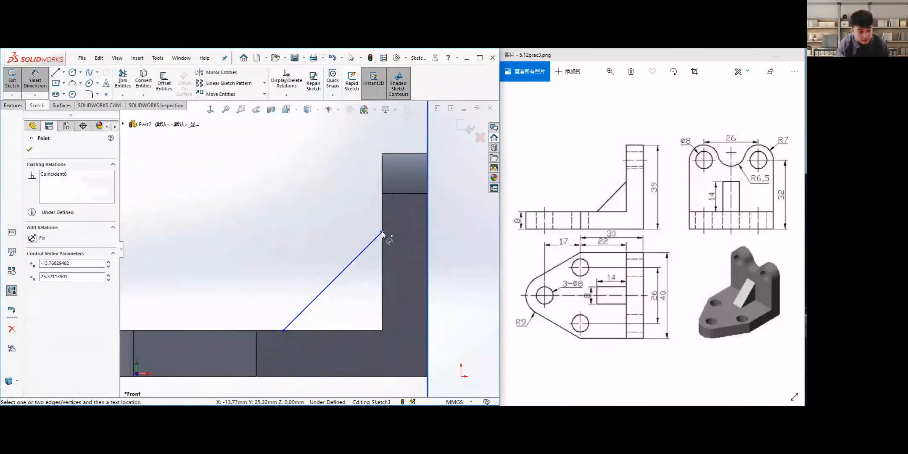
{"action": "left_click", "coordinate": [376, 332]}
{"action": "left_click", "coordinate": [441, 284]}
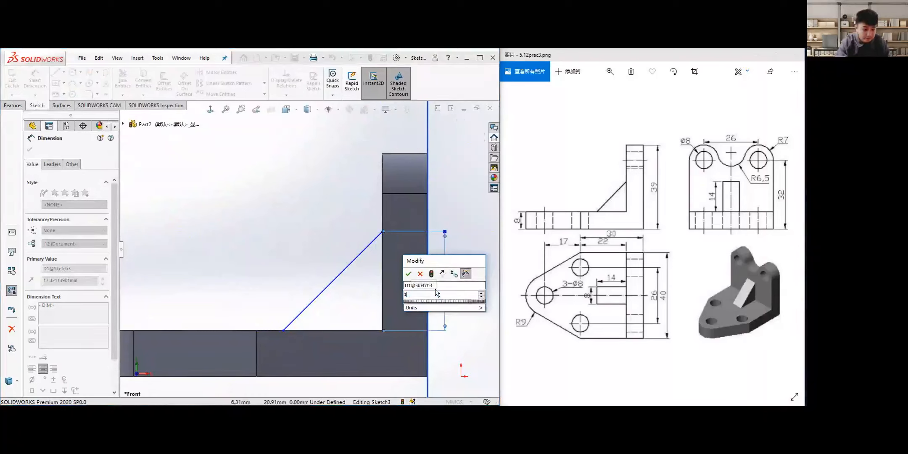
{"action": "type", "text": "14.00mm"}
{"action": "key", "text": "Return"}
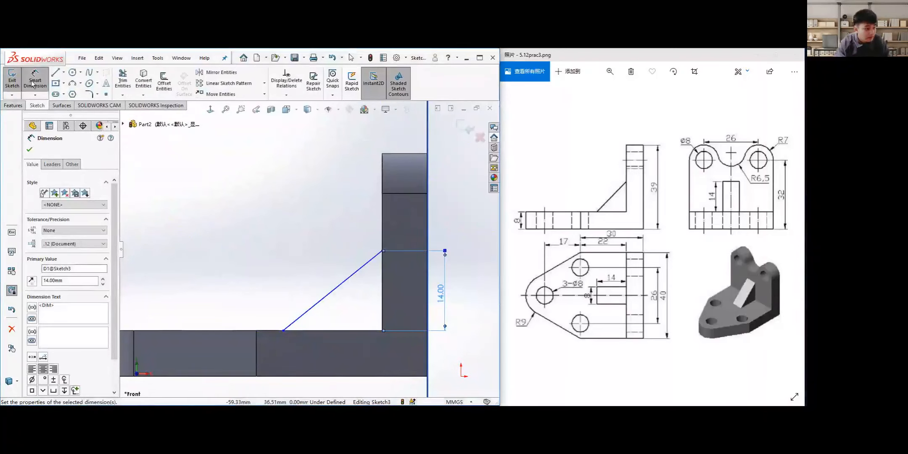
Dimension the horizontal distance from the rib line's lower endpoint to the upright plate's inner face as 14 mm.
{"action": "left_click", "coordinate": [36, 83]}
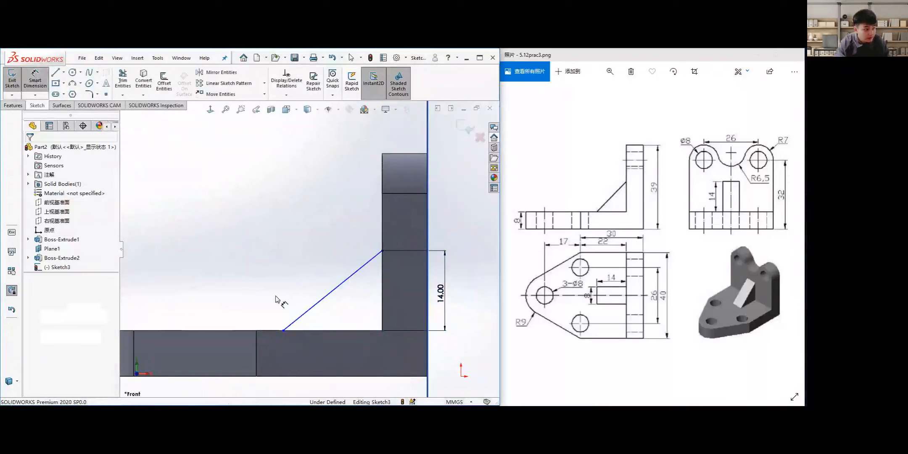
{"action": "left_click", "coordinate": [283, 331]}
{"action": "left_click", "coordinate": [382, 319]}
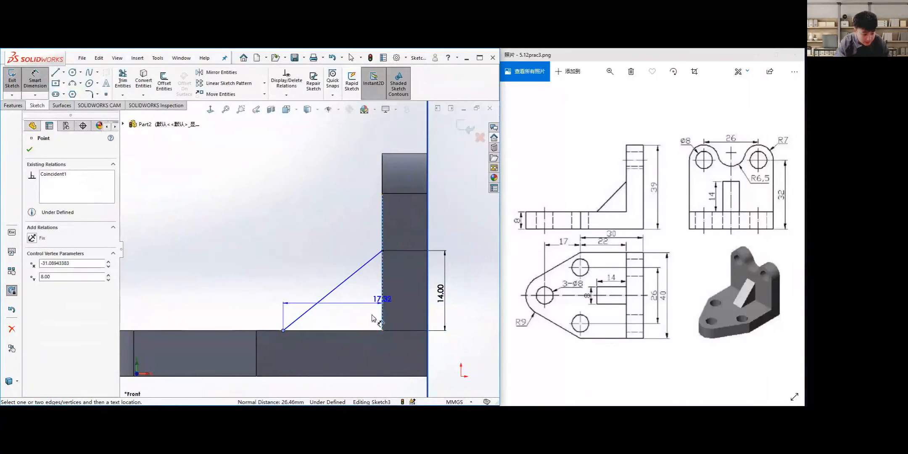
{"action": "left_click", "coordinate": [347, 353]}
{"action": "key", "text": "f"}
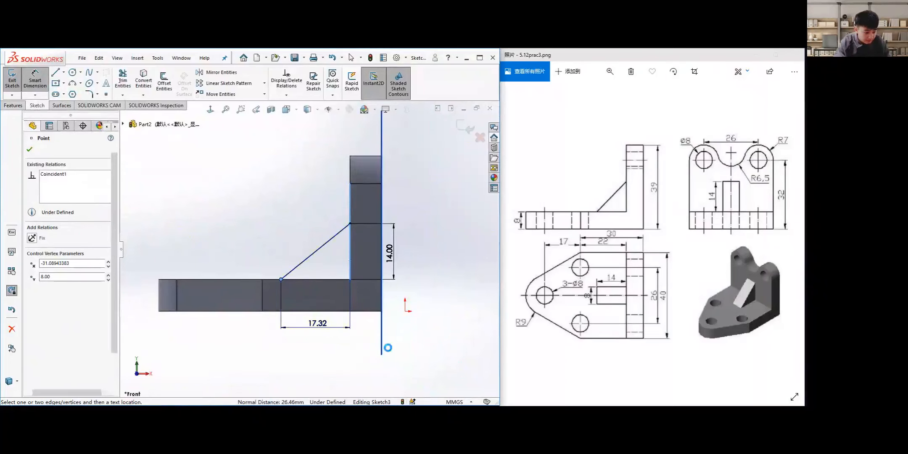
{"action": "double_click", "coordinate": [318, 323]}
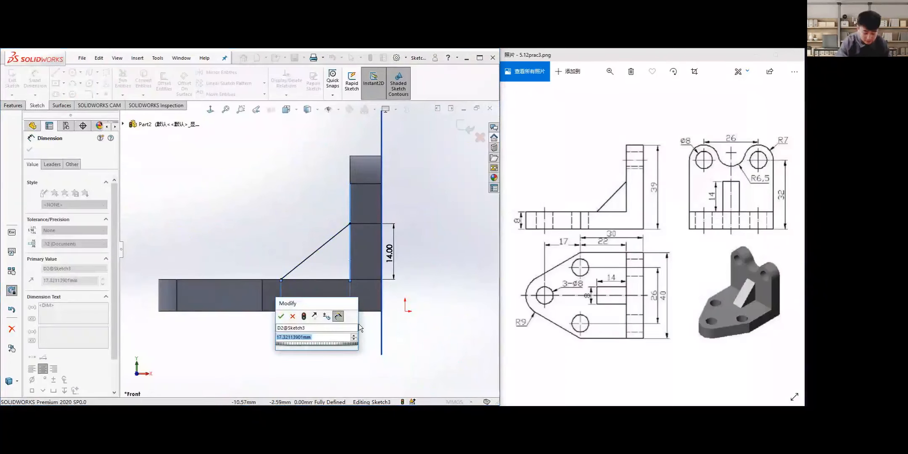
{"action": "type", "text": "14"}
{"action": "key", "text": "Return"}
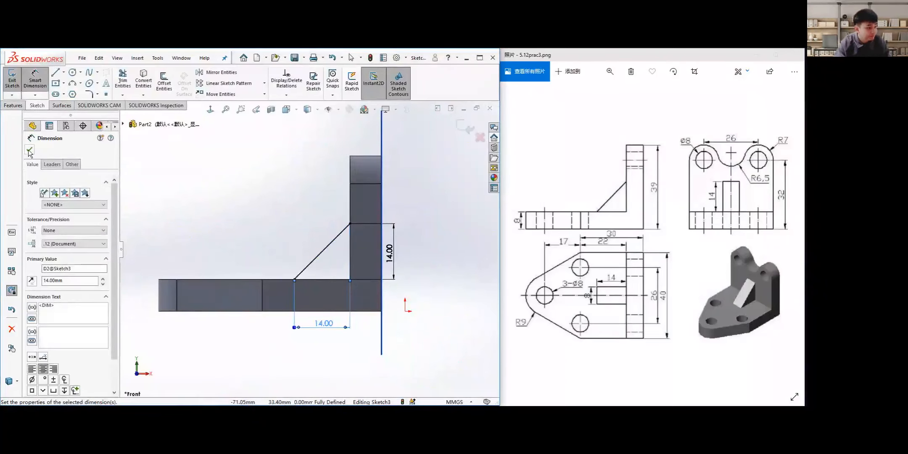
{"action": "left_click", "coordinate": [29, 150]}
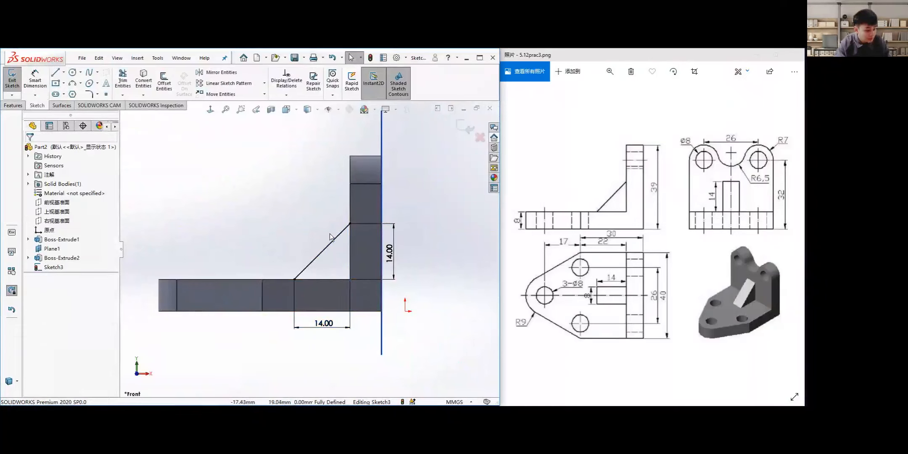
Exit the dimensioned rib line sketch.
{"action": "middle_click_drag", "start_coordinate": [329, 219], "coordinate": [344, 227]}
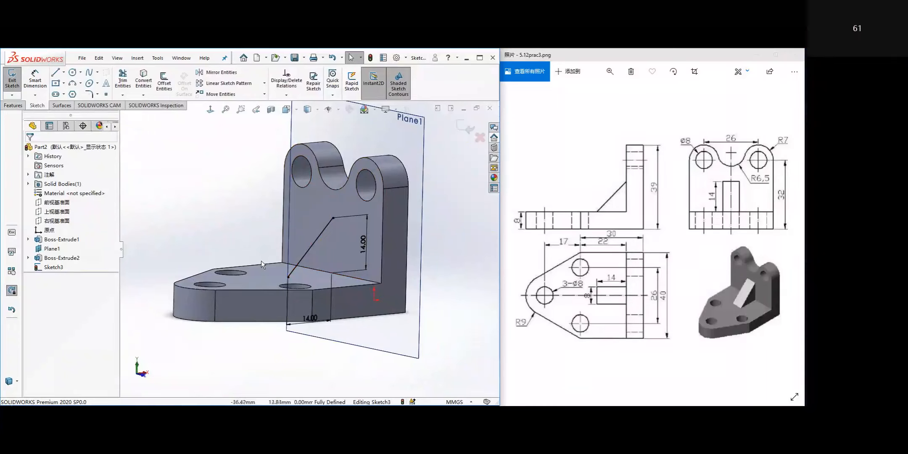
{"action": "middle_click_drag", "start_coordinate": [299, 252], "coordinate": [338, 239]}
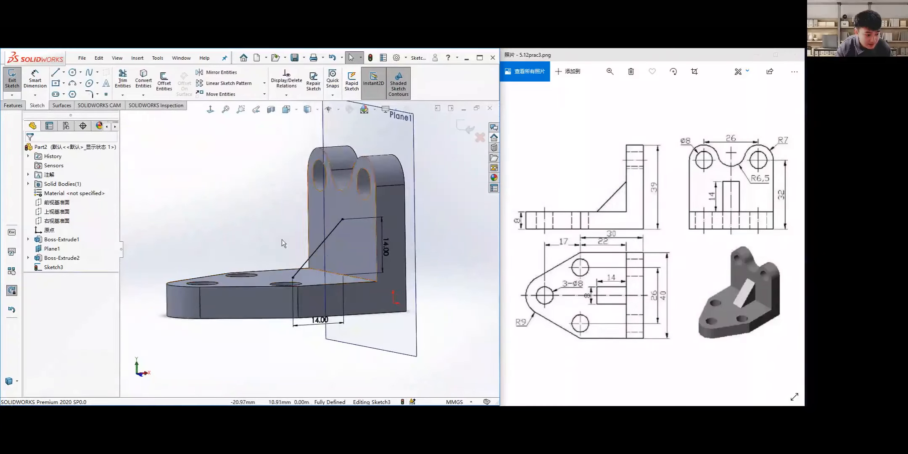
{"action": "left_click", "coordinate": [16, 90]}
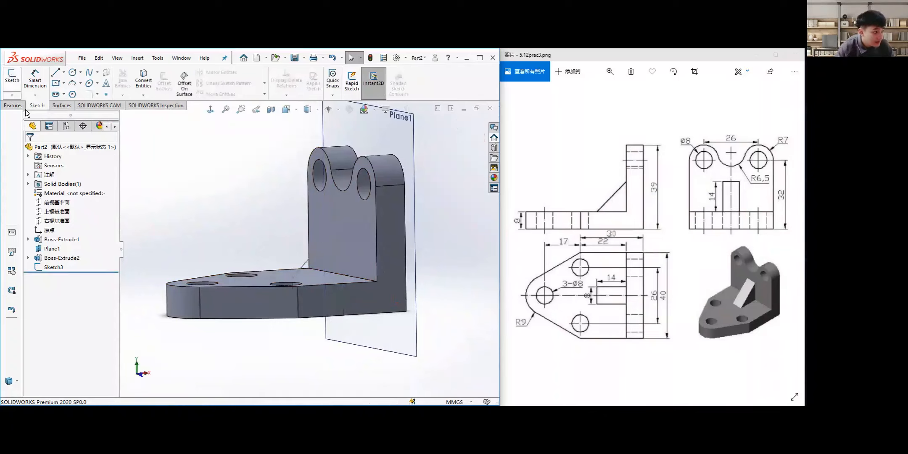
Create a Rib feature from the sloped line sketch, 8 mm thick on both sides, with the material side flipped toward the corner.
{"action": "middle_click_drag", "start_coordinate": [276, 253], "coordinate": [251, 249]}
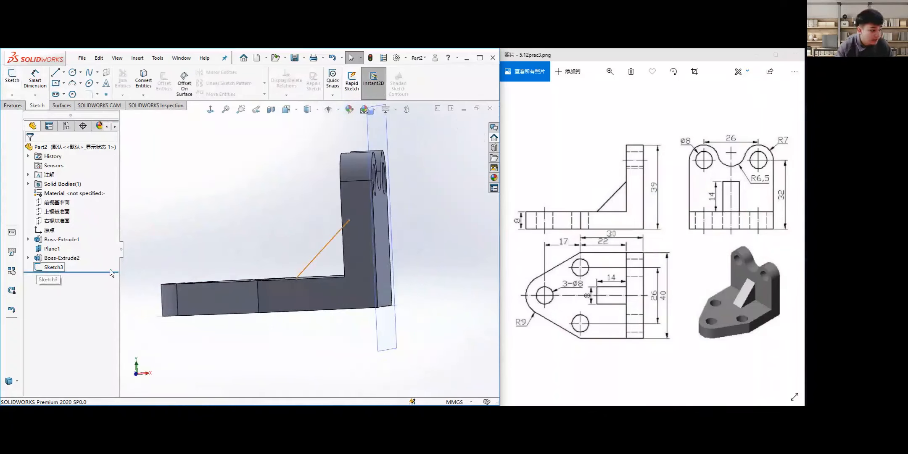
{"action": "left_click", "coordinate": [42, 268]}
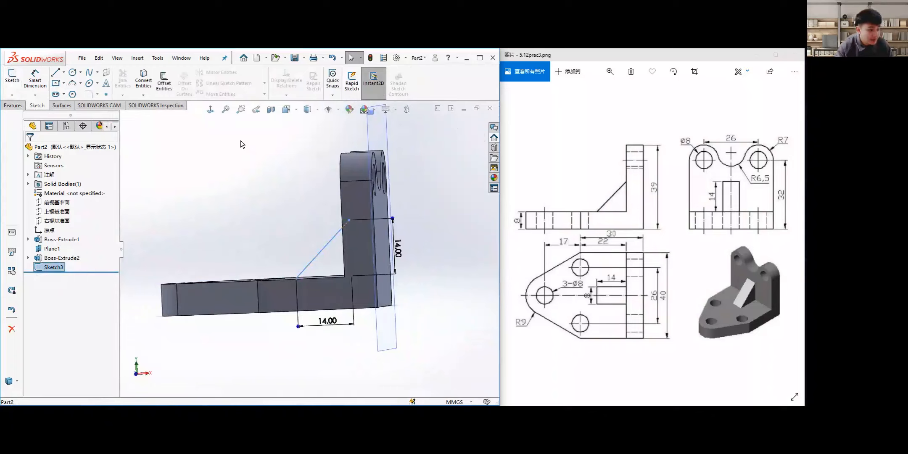
{"action": "left_click", "coordinate": [13, 106]}
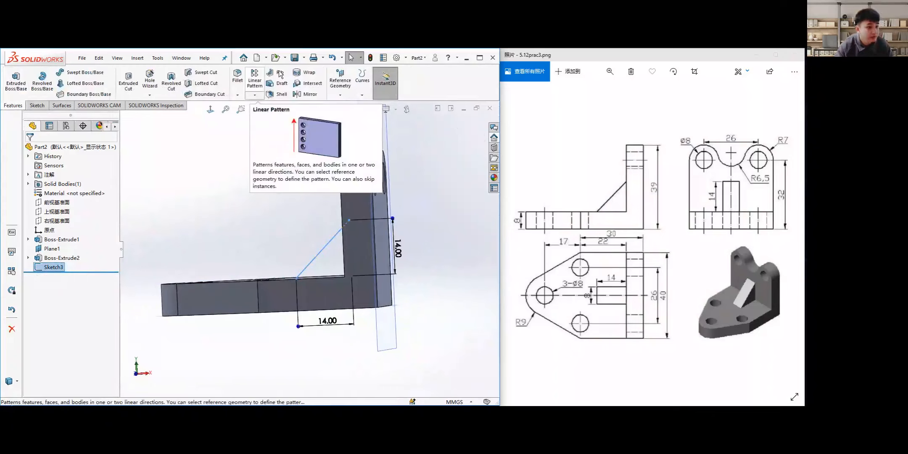
{"action": "left_click", "coordinate": [279, 74]}
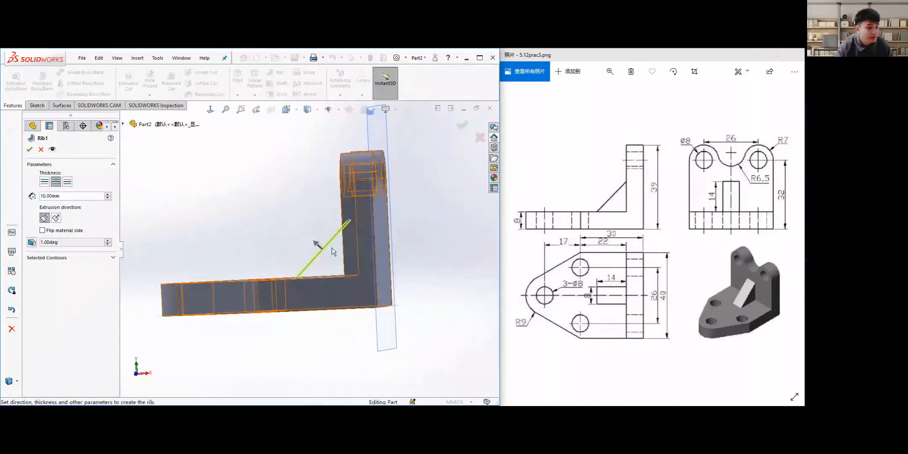
{"action": "middle_click_drag", "start_coordinate": [284, 191], "coordinate": [297, 209]}
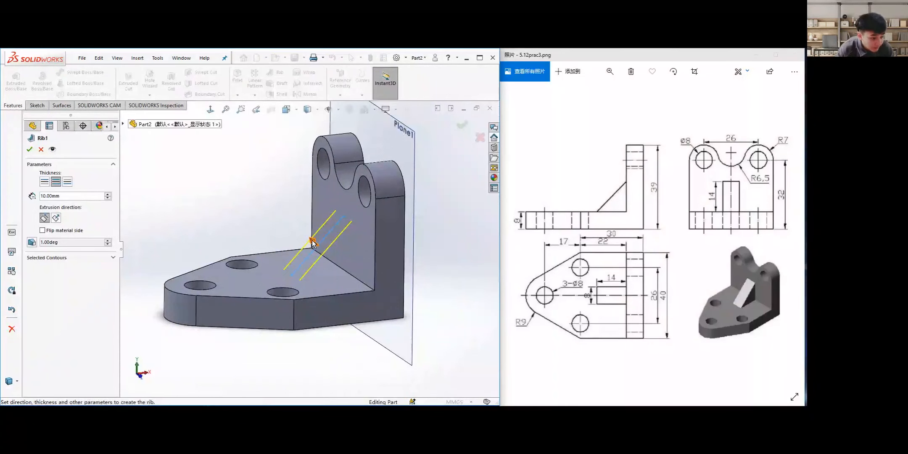
{"action": "left_click", "coordinate": [312, 240]}
{"action": "middle_click_drag", "start_coordinate": [312, 239], "coordinate": [275, 221]}
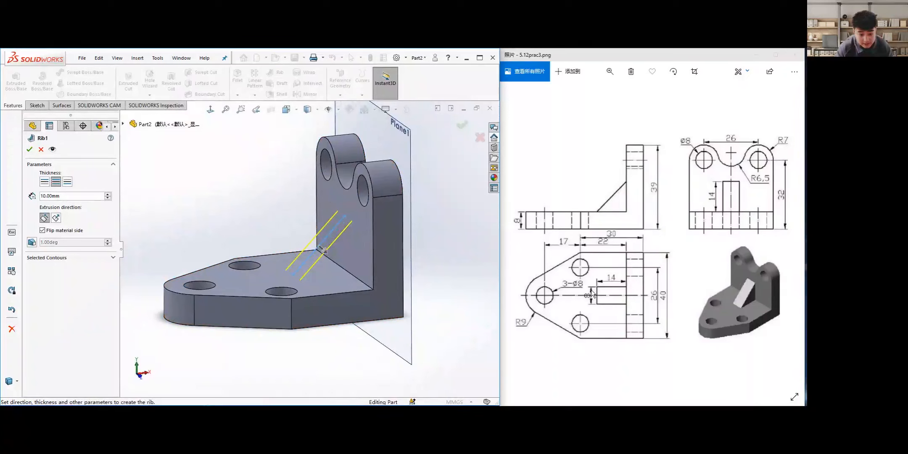
{"action": "double_click", "coordinate": [64, 195]}
{"action": "type", "text": "8"}
{"action": "key", "text": "Return"}
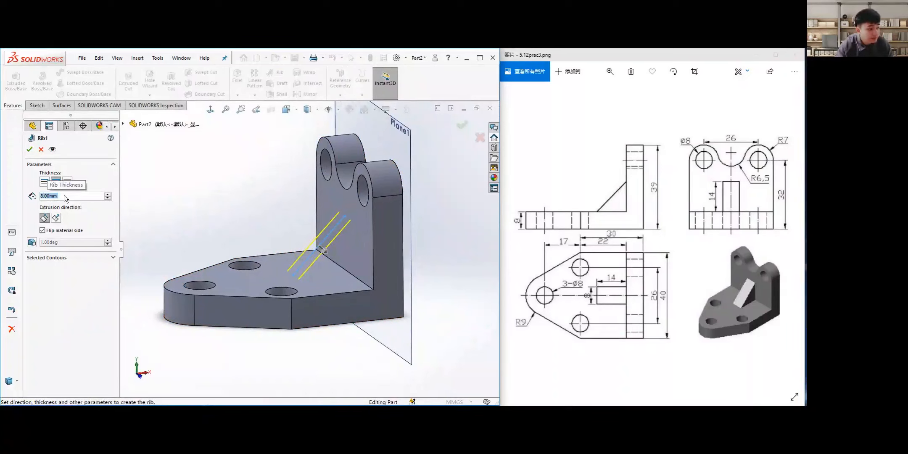
{"action": "left_click", "coordinate": [30, 150]}
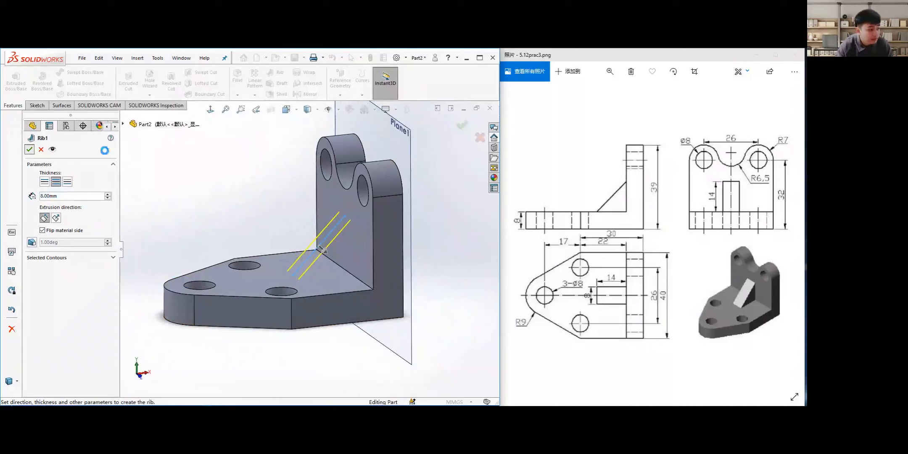
Examine the bracket from several angles, checking the rib, base and upright plate against the drawing, and clear the selection.
{"action": "middle_click_drag", "start_coordinate": [231, 255], "coordinate": [290, 283]}
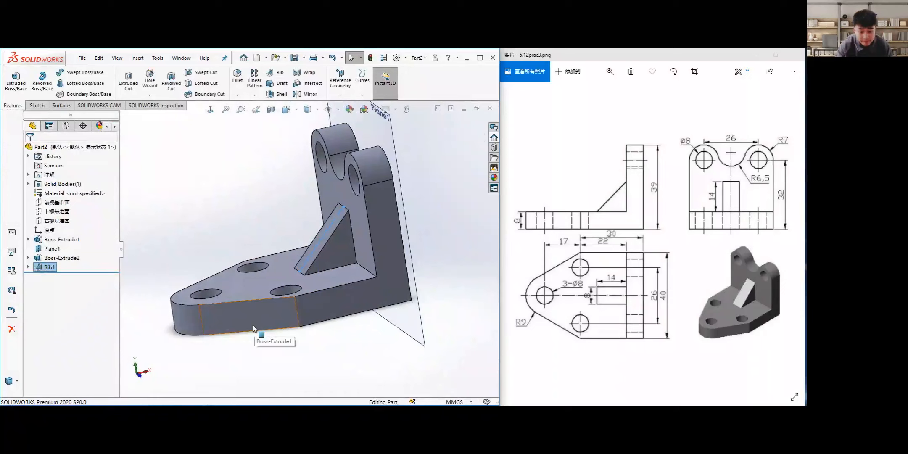
{"action": "middle_click_drag", "start_coordinate": [241, 240], "coordinate": [330, 295]}
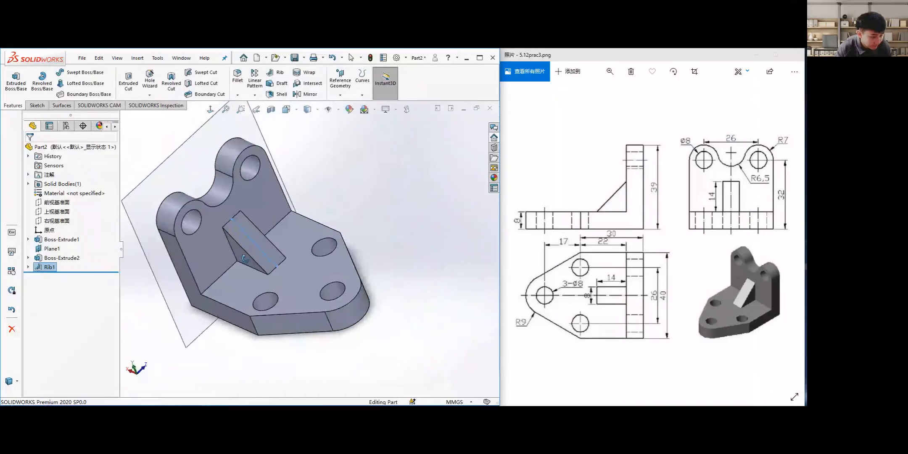
{"action": "middle_click_drag", "start_coordinate": [246, 258], "coordinate": [361, 308]}
{"action": "middle_click_drag", "start_coordinate": [337, 281], "coordinate": [332, 313]}
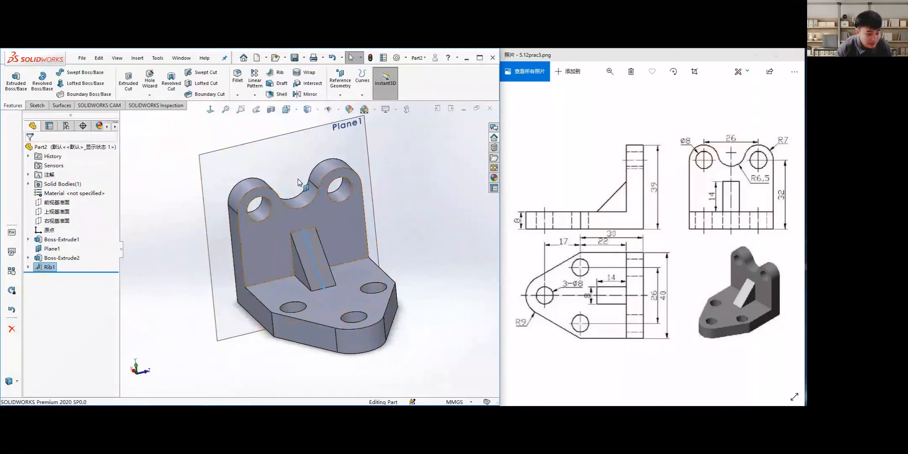
{"action": "middle_click_drag", "start_coordinate": [249, 233], "coordinate": [302, 305]}
{"action": "middle_click_drag", "start_coordinate": [354, 330], "coordinate": [357, 325], "text": "ctrl"}
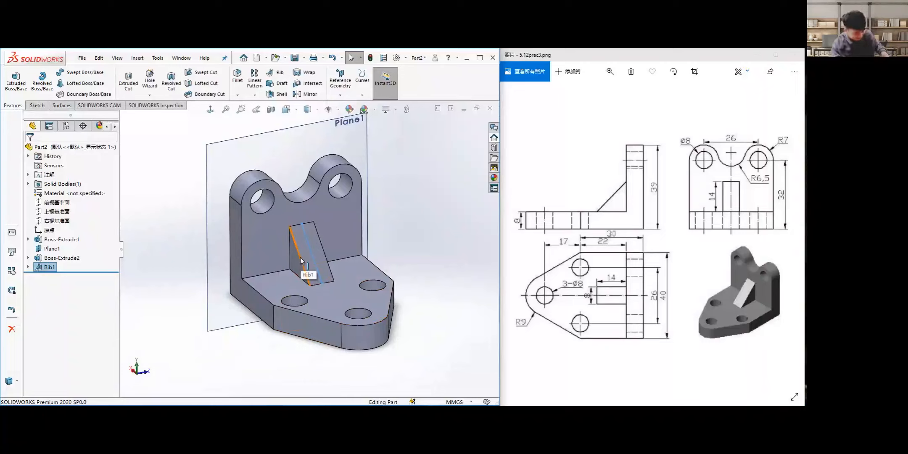
{"action": "middle_click_drag", "start_coordinate": [224, 269], "coordinate": [213, 294]}
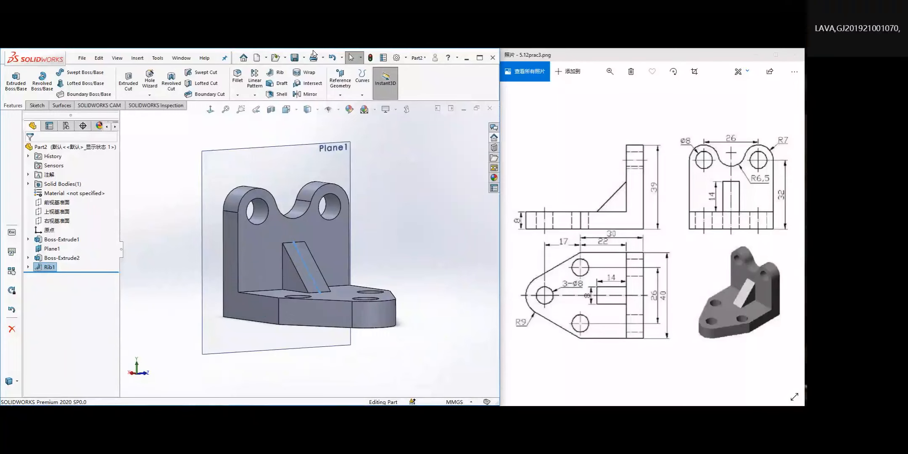
{"action": "key", "text": "XF86AudioLowerVolume"}
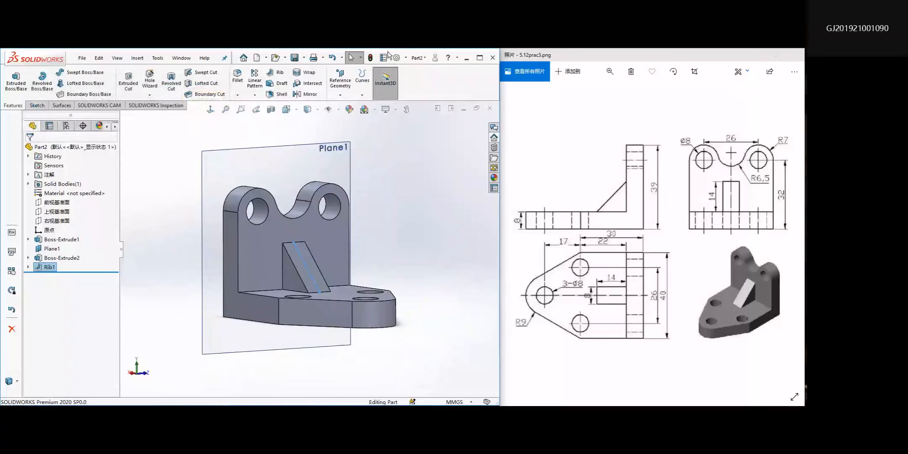
{"action": "left_click", "coordinate": [404, 177]}
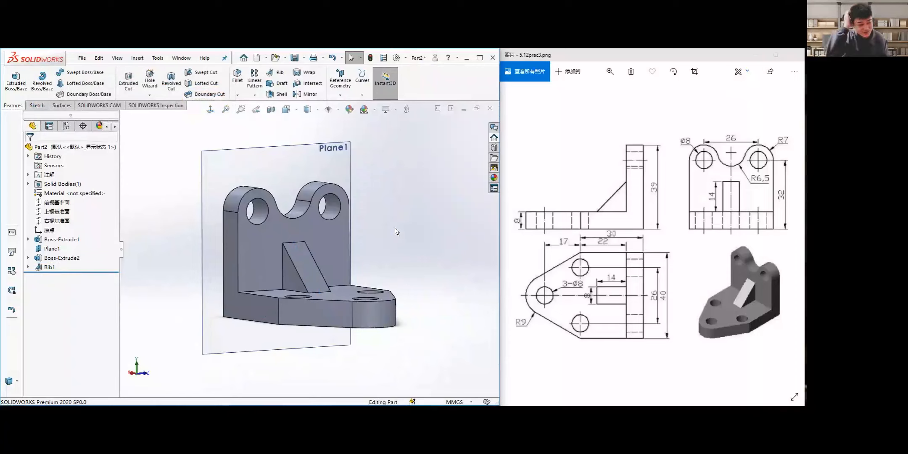
{"action": "mouse_move", "coordinate": [395, 257]}
{"action": "middle_mouse_down"}
{"action": "mouse_move", "coordinate": [366, 261]}
{"action": "mouse_move", "coordinate": [402, 263]}
{"action": "mouse_move", "coordinate": [407, 253]}
{"action": "middle_mouse_up"}
{"action": "middle_click_drag", "start_coordinate": [398, 296], "coordinate": [422, 313]}
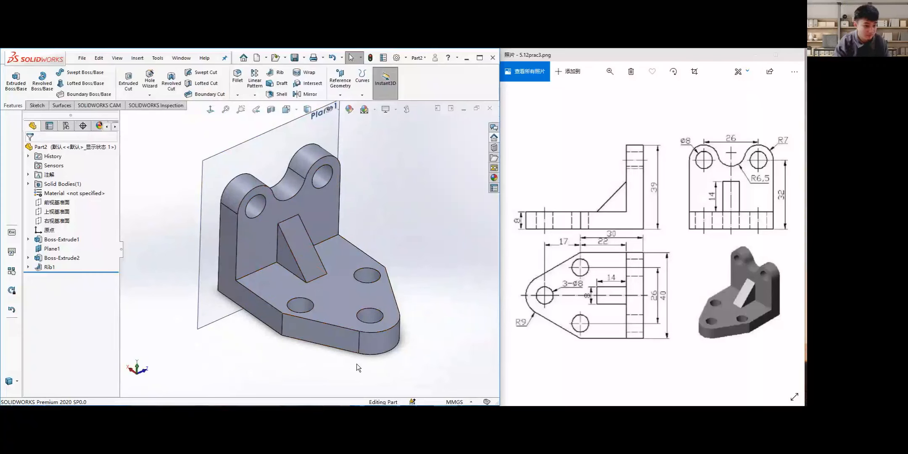
{"action": "mouse_move", "coordinate": [364, 359]}
{"action": "middle_mouse_down"}
{"action": "mouse_move", "coordinate": [360, 326]}
{"action": "mouse_move", "coordinate": [355, 337]}
{"action": "mouse_move", "coordinate": [338, 338]}
{"action": "mouse_move", "coordinate": [366, 349]}
{"action": "middle_mouse_up"}
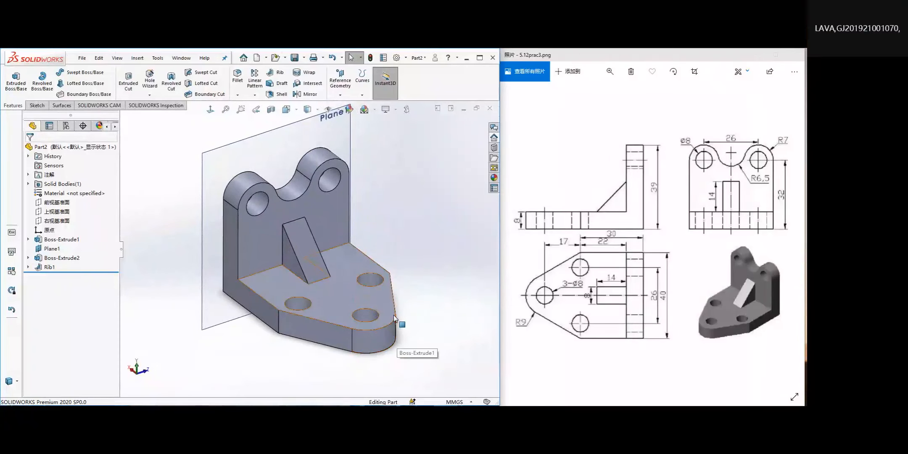
{"action": "middle_click_drag", "start_coordinate": [395, 319], "coordinate": [392, 348], "text": "ctrl"}
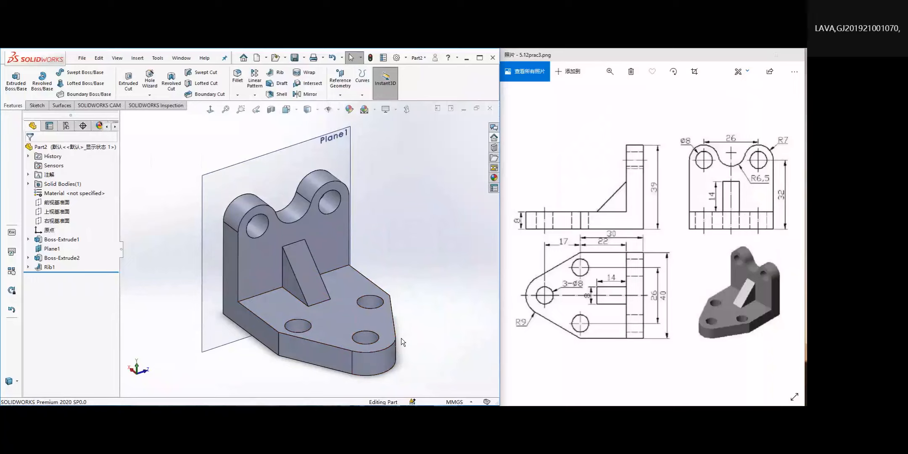
Close the reference drawings 5.12prac3.png and 5.12prac6.png in the photo viewer.
{"action": "left_click_drag", "start_coordinate": [598, 57], "coordinate": [552, 82]}
{"action": "left_click_drag", "start_coordinate": [712, 79], "coordinate": [727, 76]}
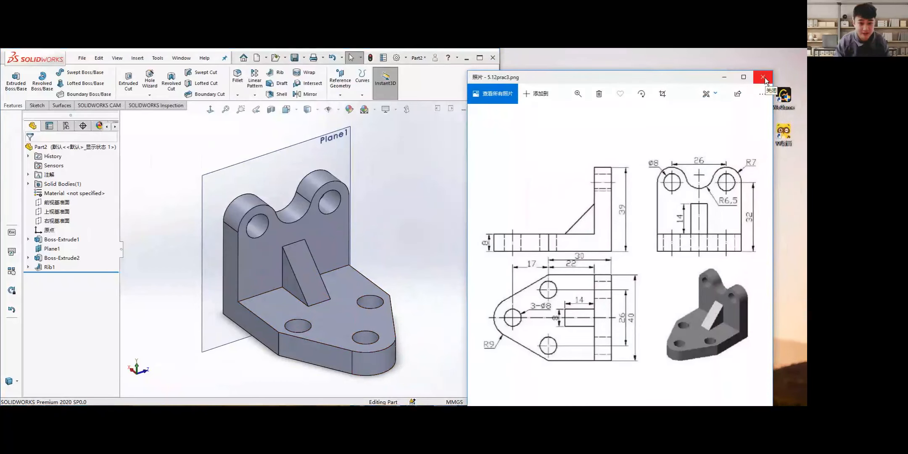
{"action": "left_click", "coordinate": [763, 79]}
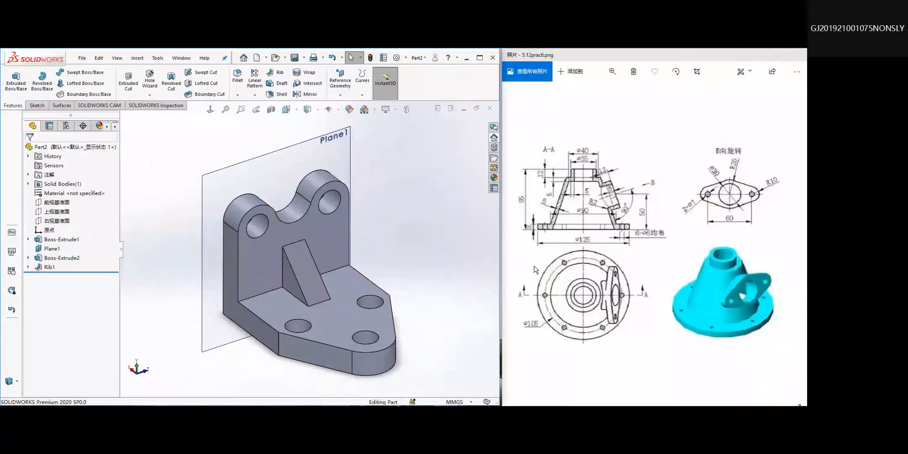
{"action": "middle_click_drag", "start_coordinate": [372, 268], "coordinate": [248, 307]}
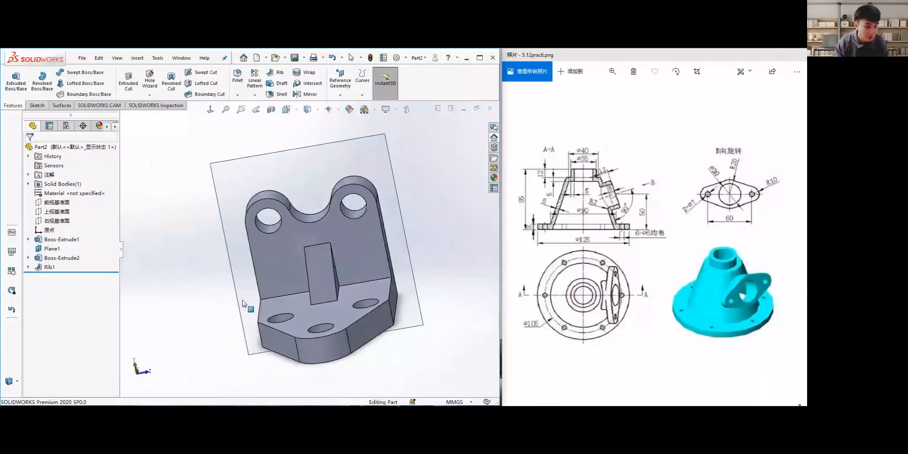
{"action": "left_click", "coordinate": [760, 56]}
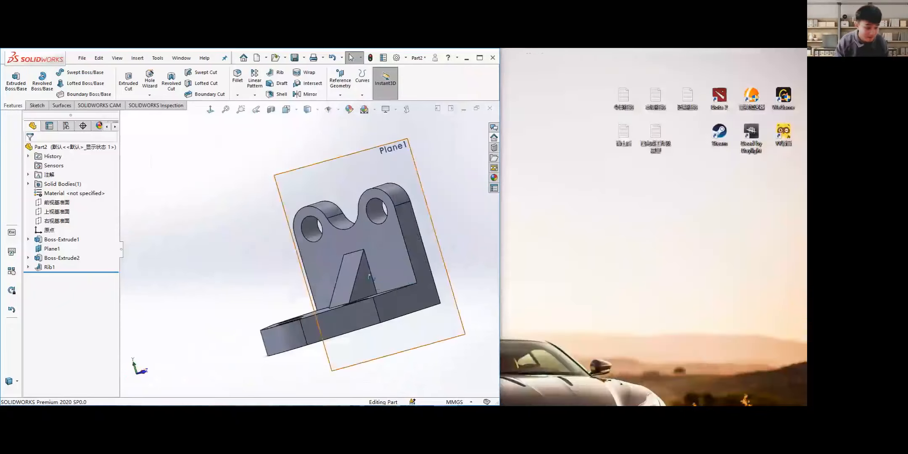
Inspect the completed bracket from the front, above and the side, checking the base face, holes and rib.
{"action": "middle_click_drag", "start_coordinate": [407, 293], "coordinate": [389, 309]}
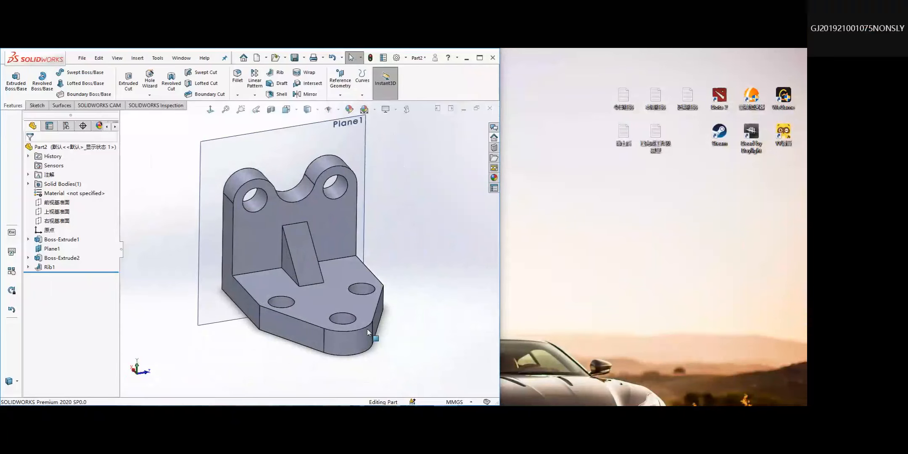
{"action": "middle_click_drag", "start_coordinate": [329, 309], "coordinate": [309, 319]}
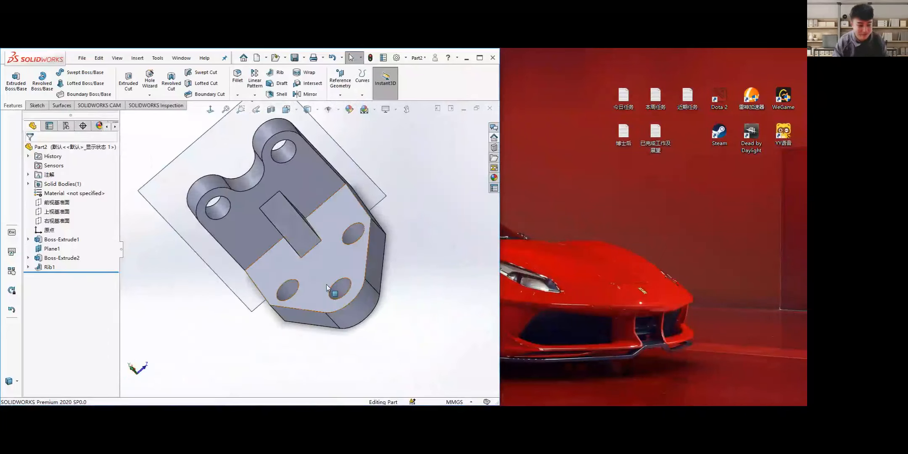
{"action": "left_click", "coordinate": [315, 281]}
{"action": "middle_click_drag", "start_coordinate": [293, 271], "coordinate": [205, 255]}
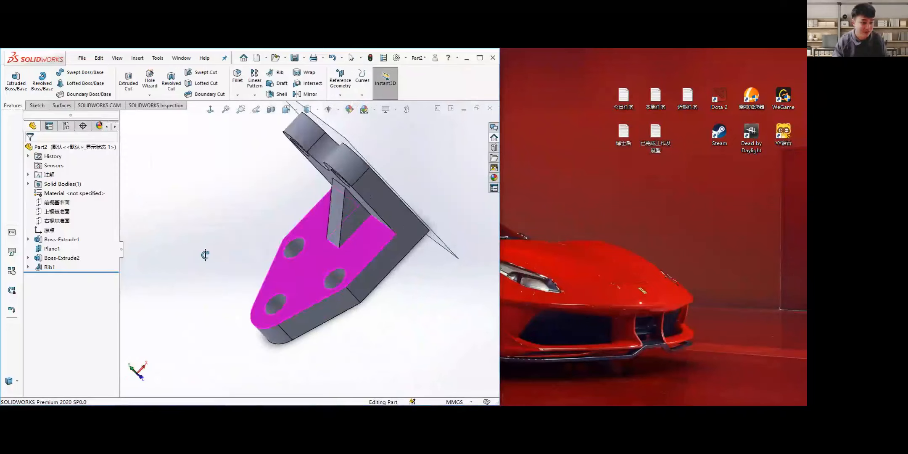
{"action": "left_click", "coordinate": [241, 248]}
{"action": "middle_click_drag", "start_coordinate": [222, 226], "coordinate": [339, 241]}
{"action": "middle_click_drag", "start_coordinate": [332, 297], "coordinate": [342, 334], "text": "ctrl"}
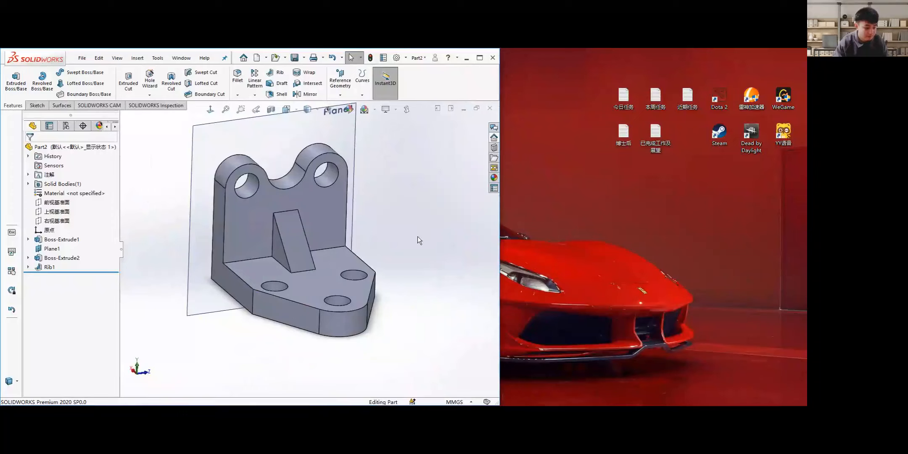
{"action": "middle_click_drag", "start_coordinate": [344, 324], "coordinate": [337, 336]}
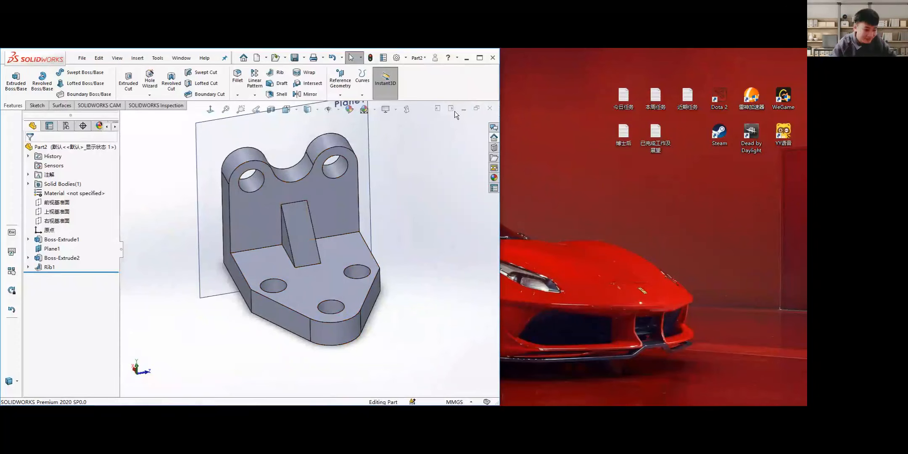
Close the bracket part without saving and bring up the reference drawing 5.12prac6.png in the photo viewer beside the modeling window.
{"action": "left_click", "coordinate": [490, 108]}
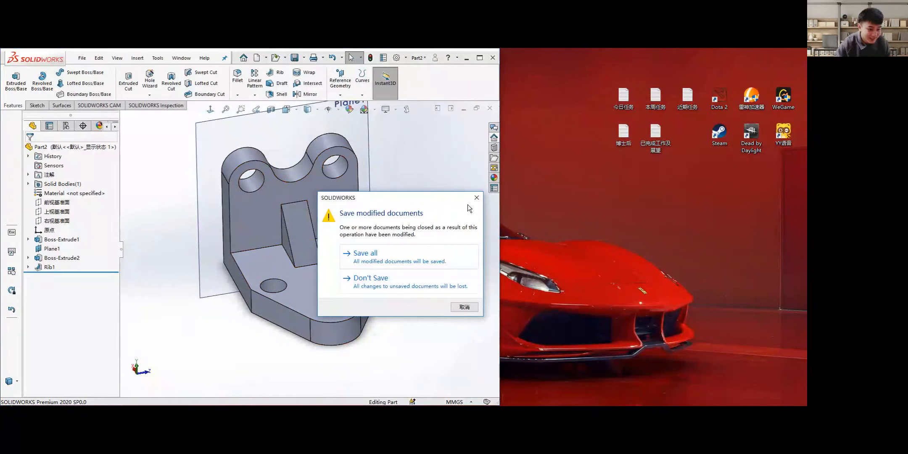
{"action": "left_click", "coordinate": [390, 281]}
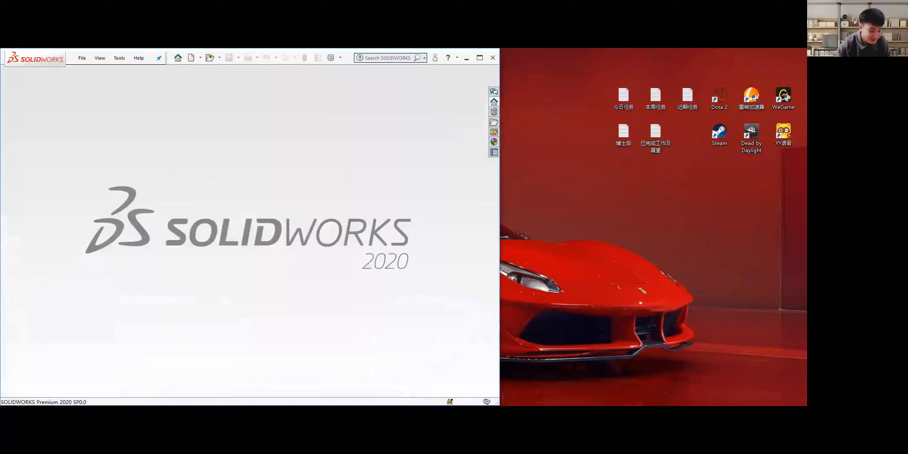
{"action": "key", "text": "alt+Tab"}
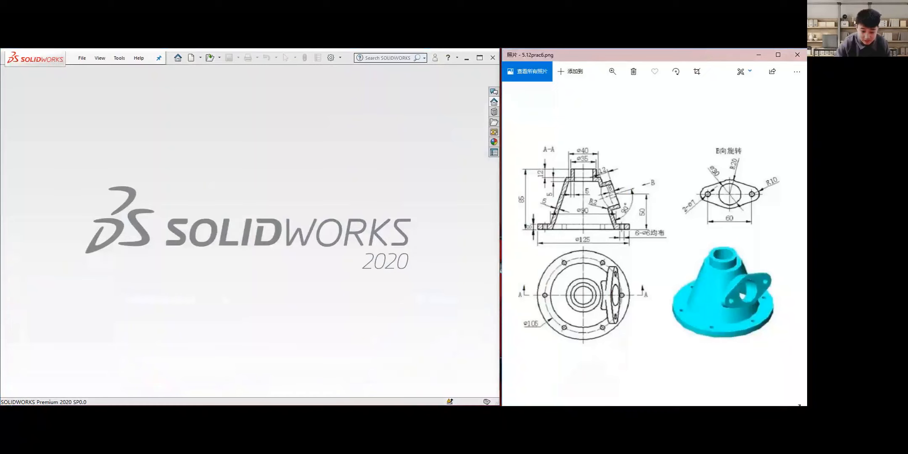
{"action": "left_click_drag", "start_coordinate": [593, 418], "coordinate": [593, 405]}
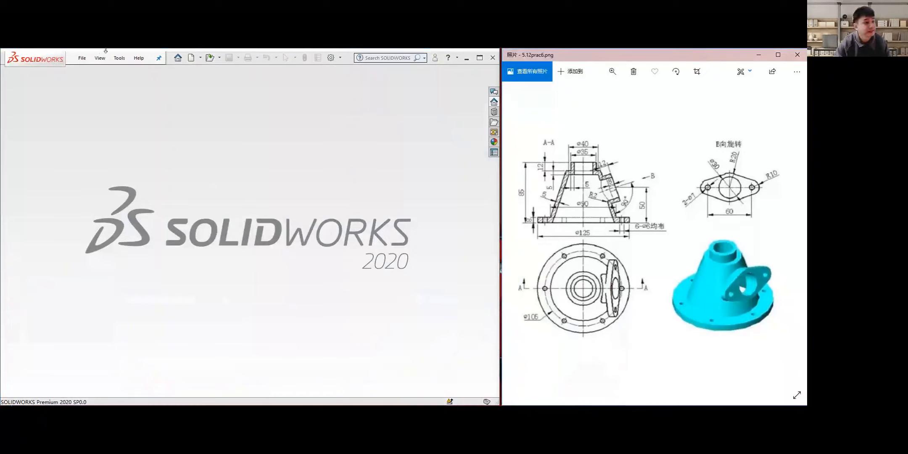
Create a new, empty part document in SOLIDWORKS.
{"action": "left_click", "coordinate": [79, 60]}
{"action": "left_click", "coordinate": [95, 71]}
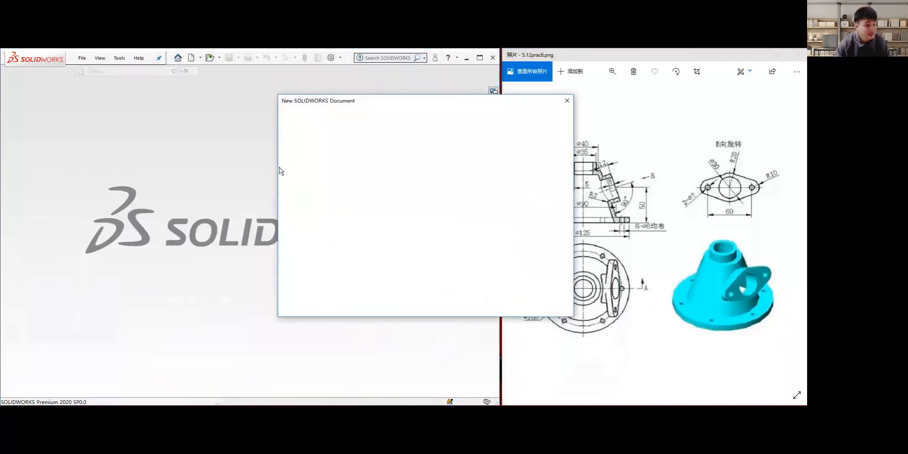
{"action": "left_click", "coordinate": [465, 299]}
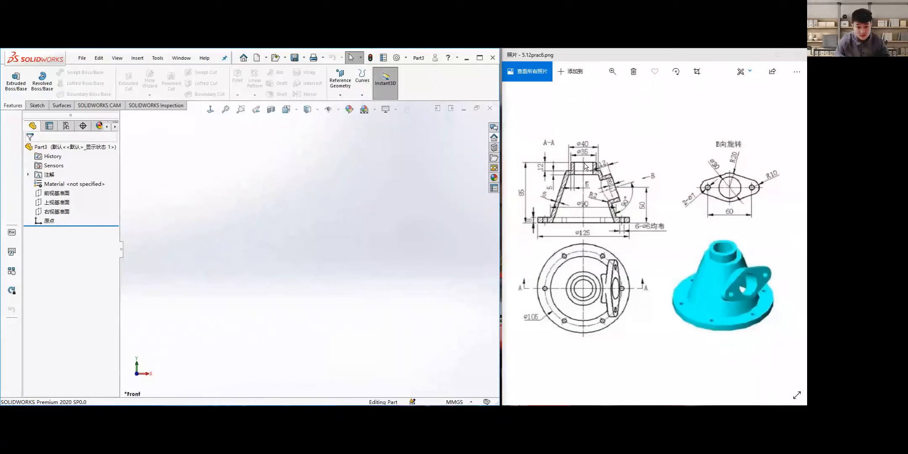
Study the 5.12prac6.png drawing, examining the A-A section, plan view, B-direction flange view and shaded model.
{"action": "scroll", "coordinate": [585, 166], "scroll_direction": "up", "scroll_amount": 1}
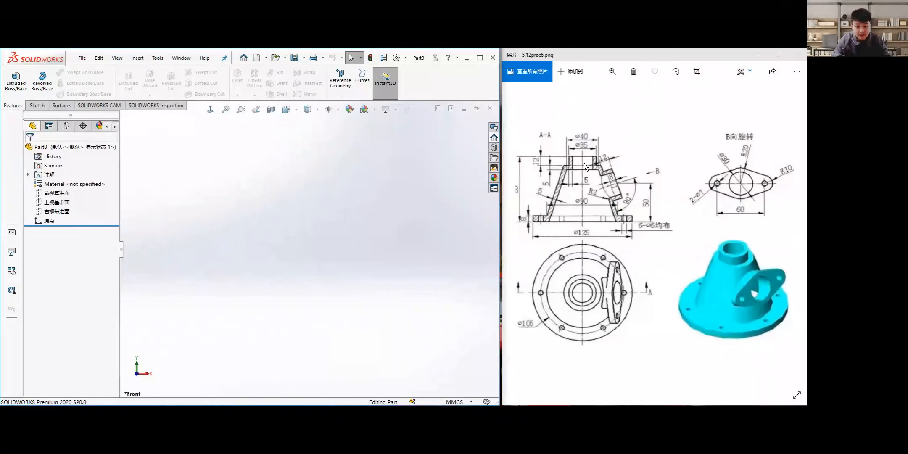
{"action": "scroll", "coordinate": [583, 162], "scroll_direction": "up", "scroll_amount": 2}
{"action": "left_click_drag", "start_coordinate": [606, 167], "coordinate": [631, 206]}
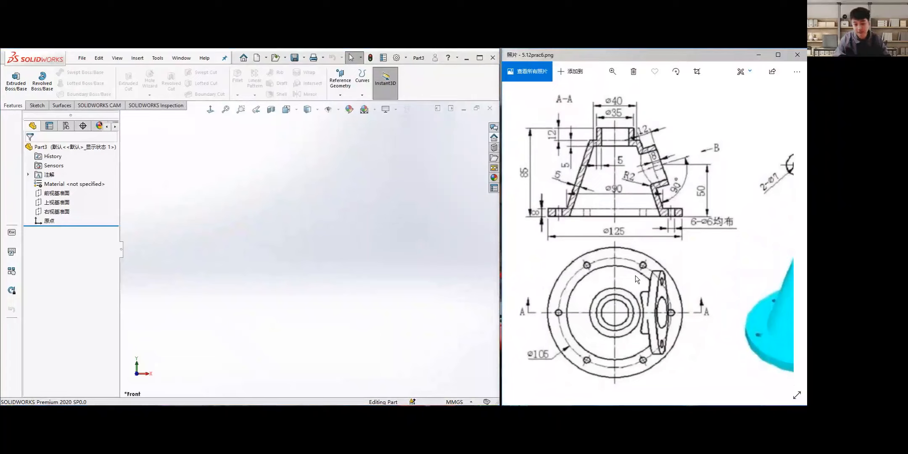
{"action": "left_click_drag", "start_coordinate": [595, 227], "coordinate": [543, 207]}
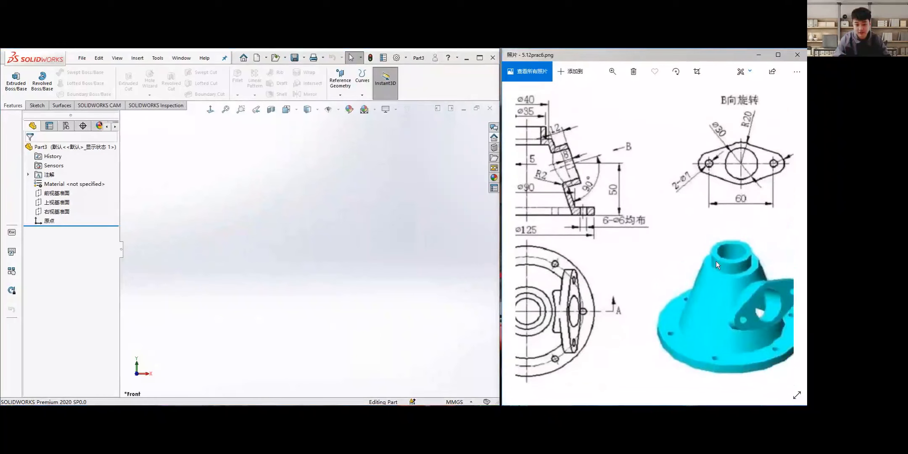
{"action": "left_click_drag", "start_coordinate": [686, 269], "coordinate": [712, 264]}
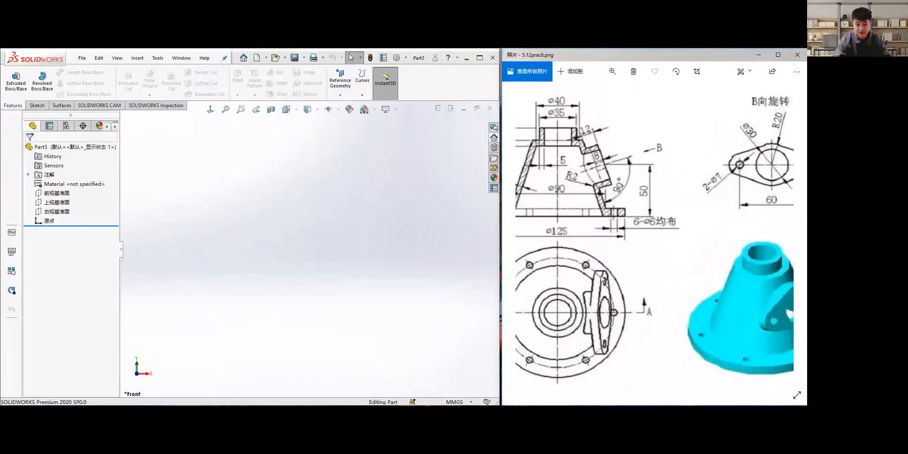
{"action": "scroll", "coordinate": [639, 295], "scroll_direction": "down", "scroll_amount": 2}
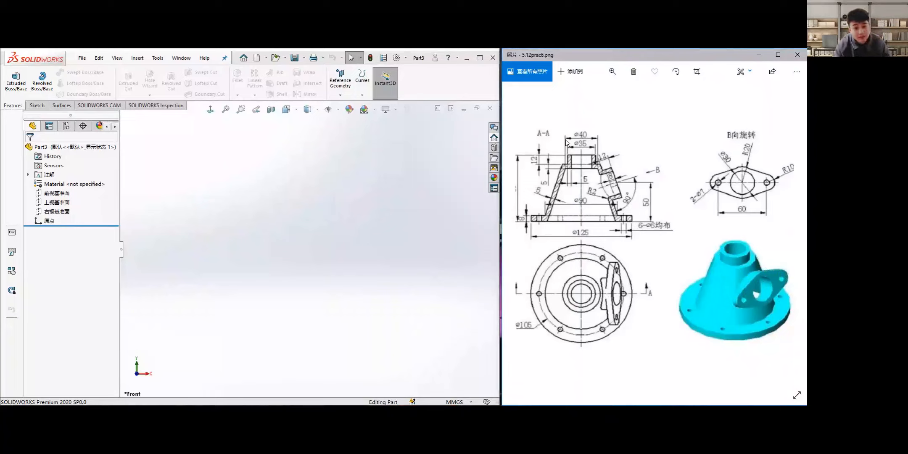
Start a sketch on the front plane (前视基准面) and draw a vertical centerline about 59 mm long upward from the origin.
{"action": "left_click", "coordinate": [48, 193]}
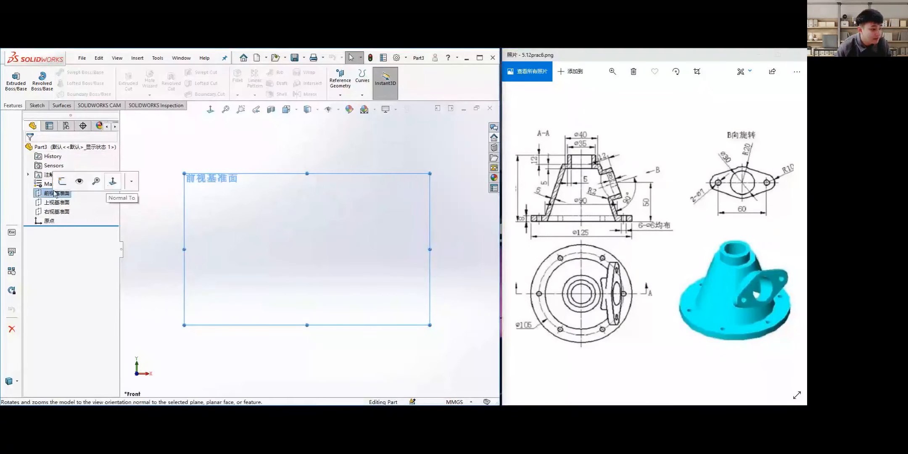
{"action": "left_click", "coordinate": [113, 184]}
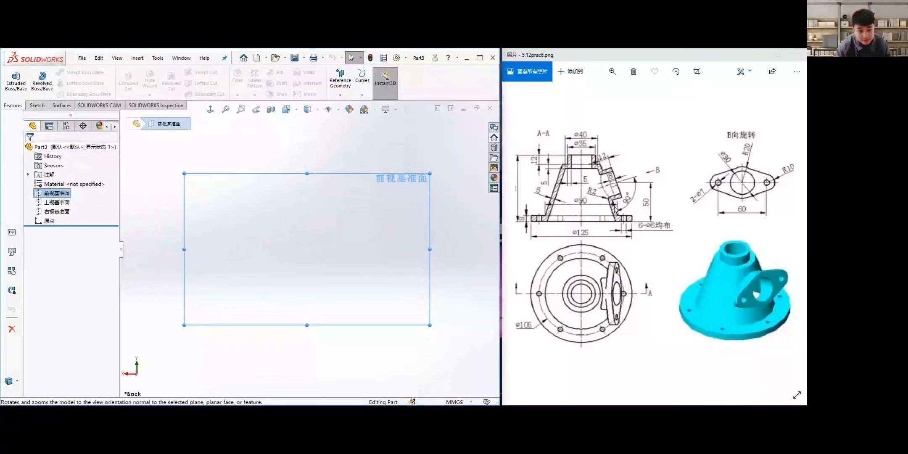
{"action": "scroll", "coordinate": [567, 198], "scroll_direction": "up", "scroll_amount": 4}
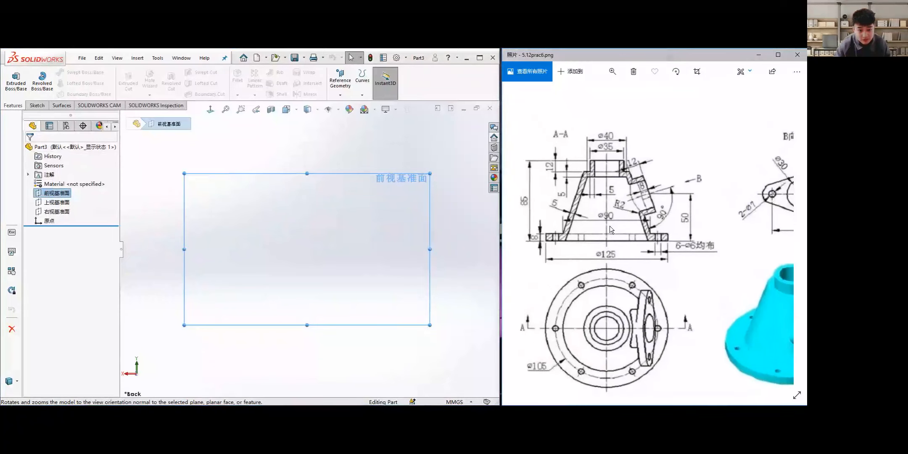
{"action": "left_click_drag", "start_coordinate": [571, 153], "coordinate": [588, 185]}
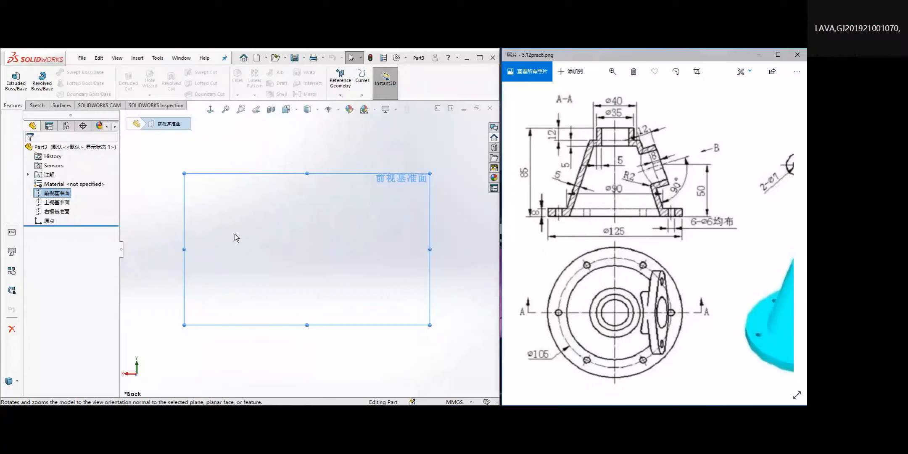
{"action": "left_click", "coordinate": [45, 107]}
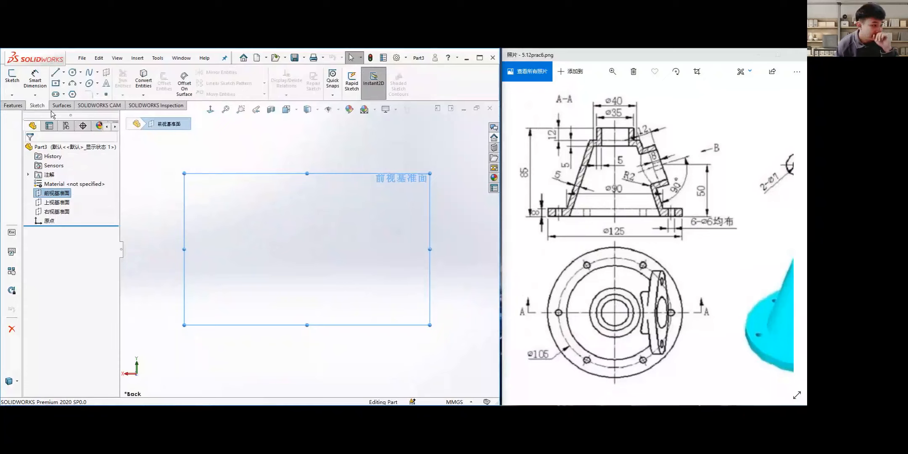
{"action": "left_click", "coordinate": [63, 72]}
{"action": "left_click", "coordinate": [73, 95]}
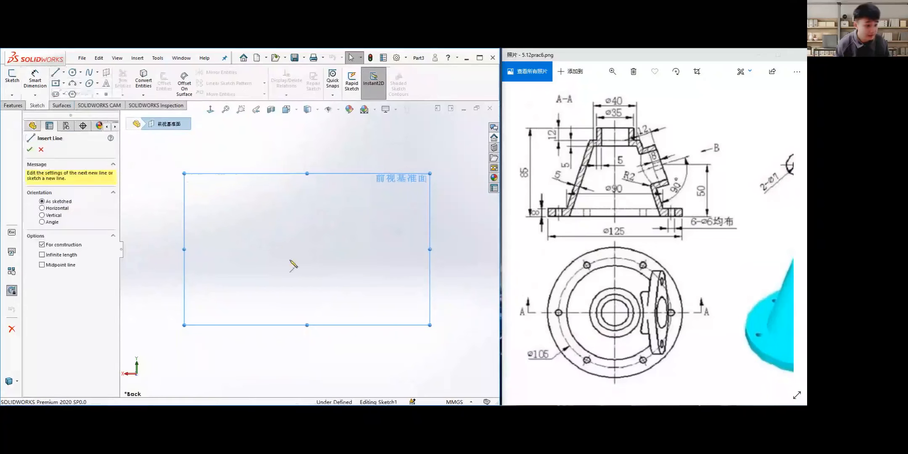
{"action": "left_click", "coordinate": [308, 249]}
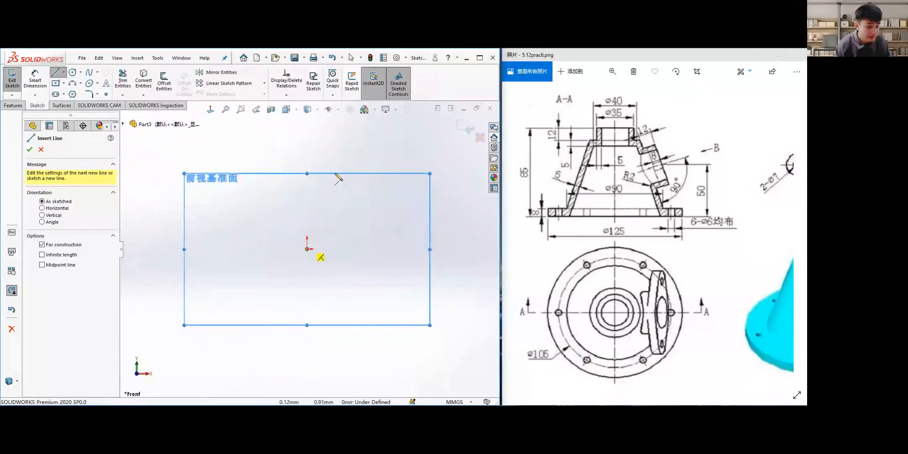
{"action": "left_click", "coordinate": [307, 167]}
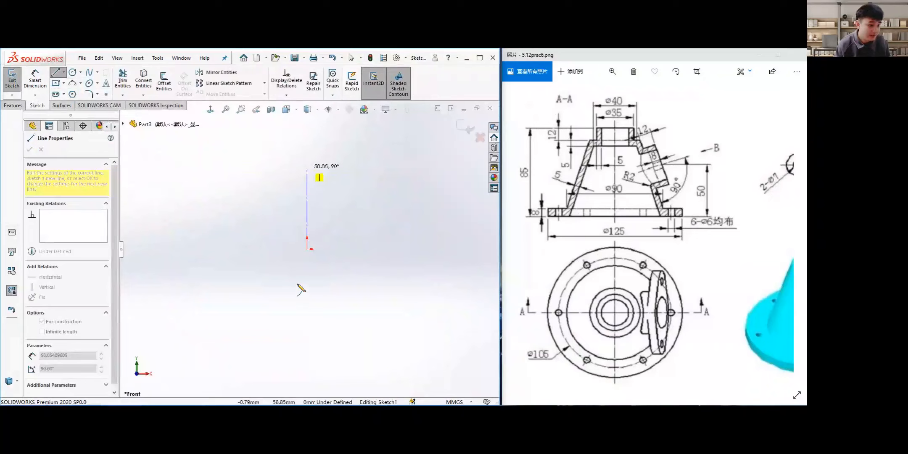
Sketch a closed half-profile left of the centreline from the origin, about 65 mm wide and 56 mm high, with base flange, sloped side and neck.
{"action": "key", "text": "Escape"}
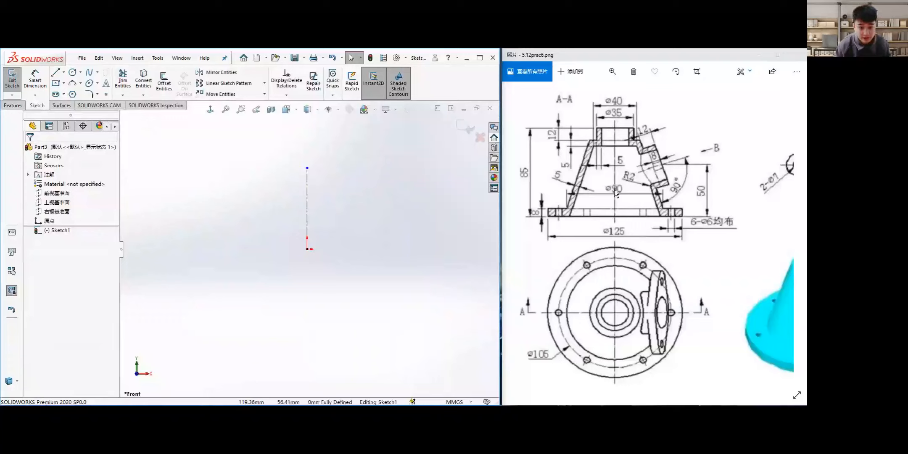
{"action": "left_click", "coordinate": [55, 72]}
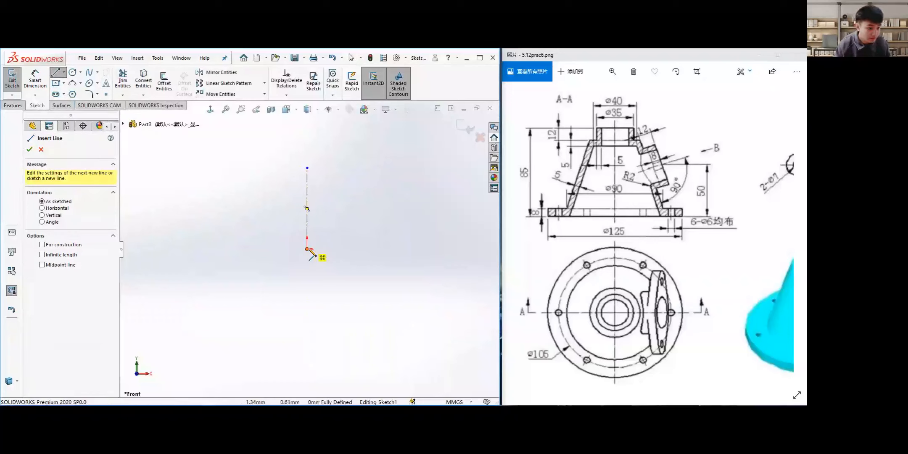
{"action": "scroll", "coordinate": [306, 253], "scroll_direction": "down", "scroll_amount": 2}
{"action": "left_click", "coordinate": [305, 251]}
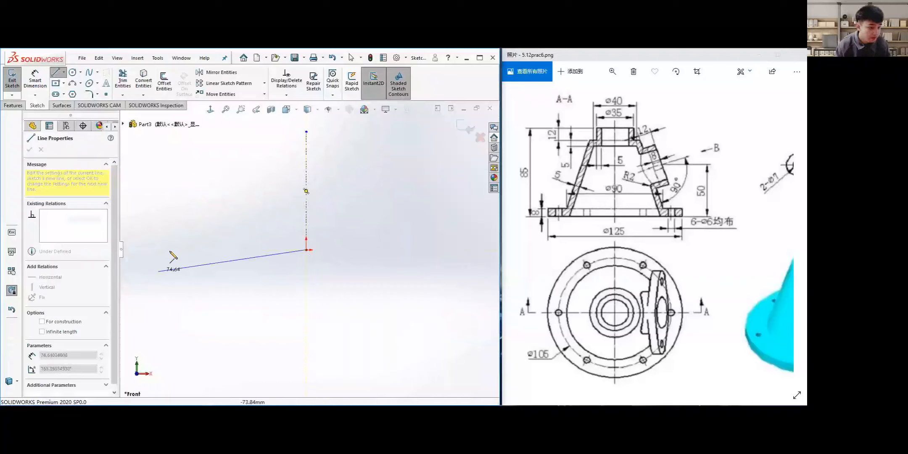
{"action": "left_click", "coordinate": [176, 250]}
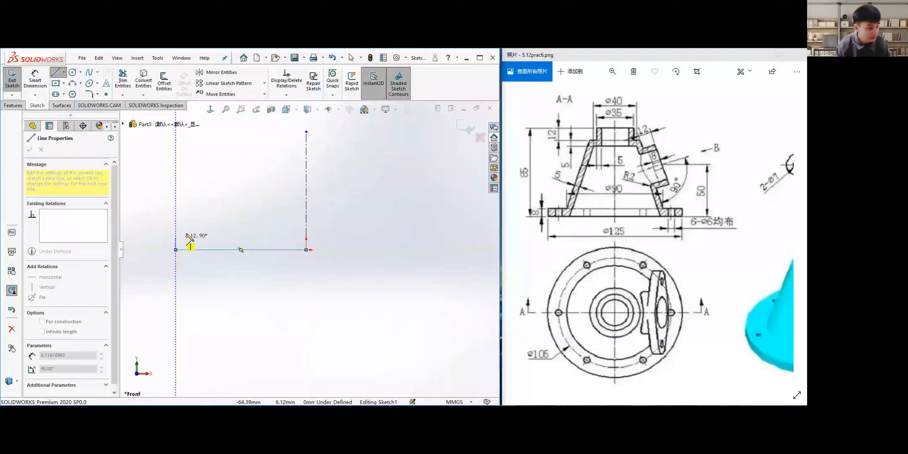
{"action": "left_click", "coordinate": [179, 238]}
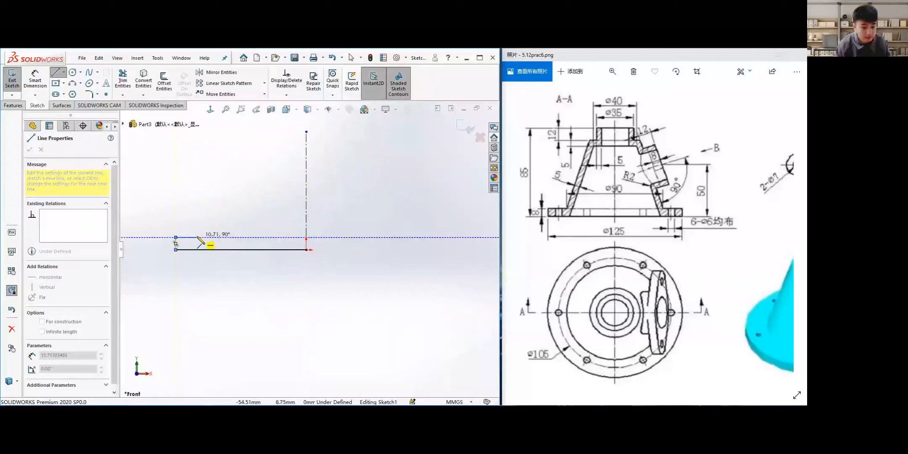
{"action": "left_click", "coordinate": [197, 237]}
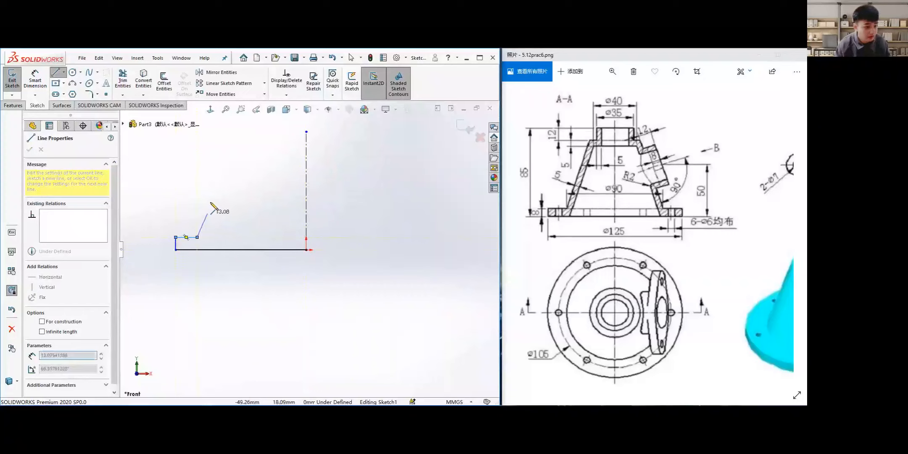
{"action": "left_click", "coordinate": [240, 159]}
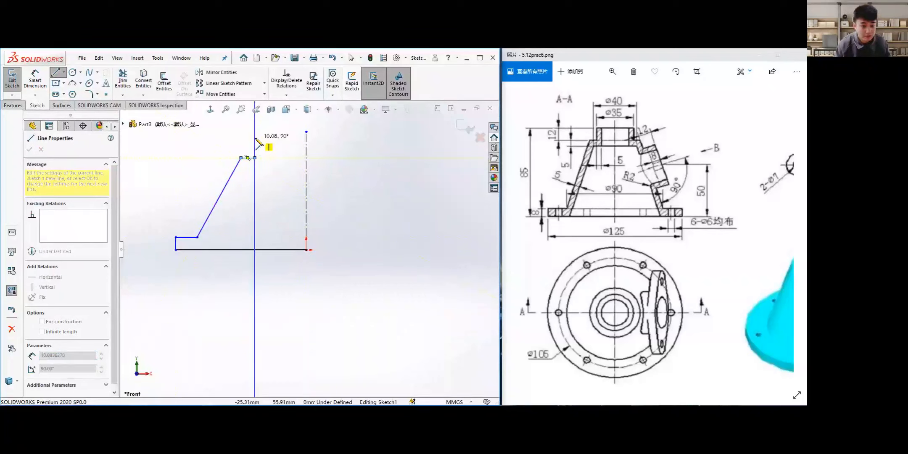
{"action": "left_click", "coordinate": [255, 137]}
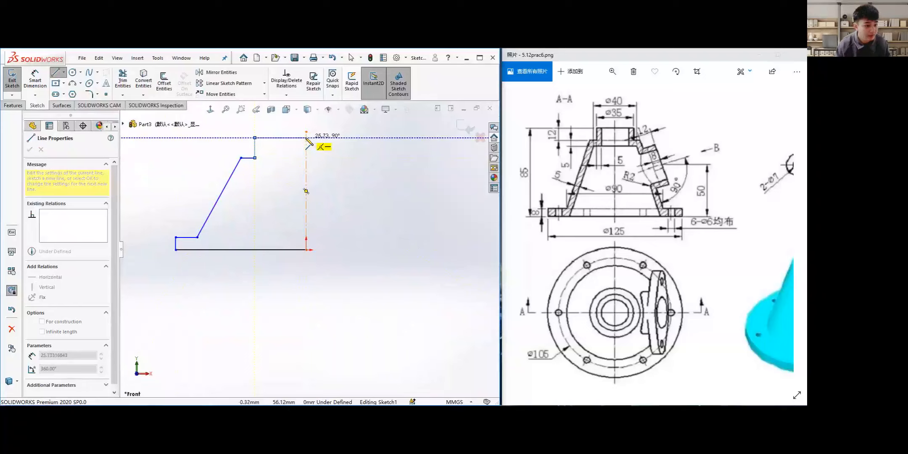
{"action": "left_click", "coordinate": [306, 137]}
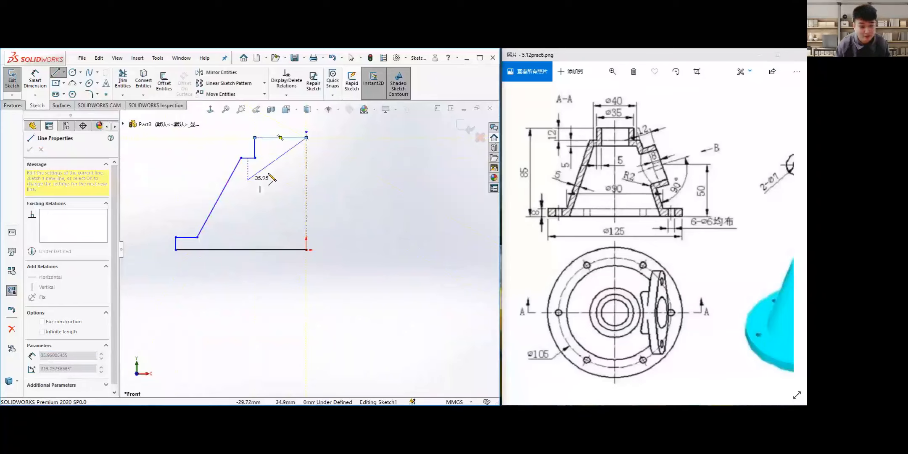
{"action": "left_click", "coordinate": [306, 250]}
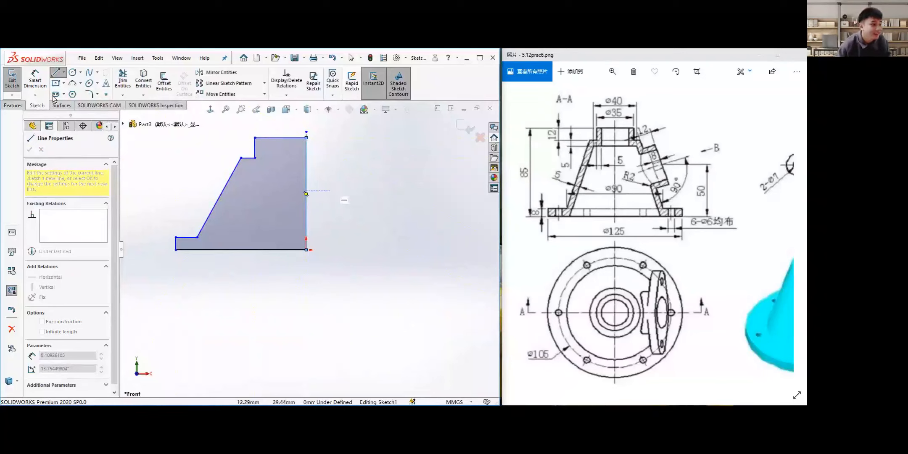
Dimension the profile's horizontal base edge and set its length to 125/2 mm.
{"action": "left_click", "coordinate": [35, 79]}
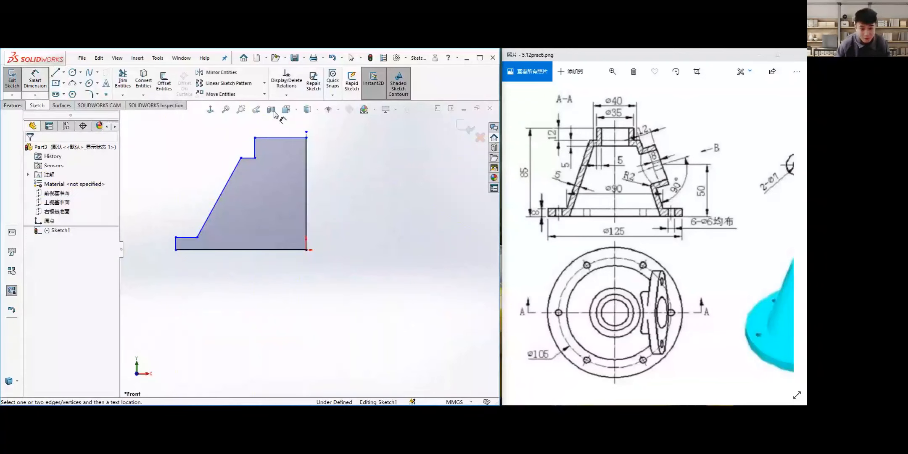
{"action": "left_click", "coordinate": [28, 82]}
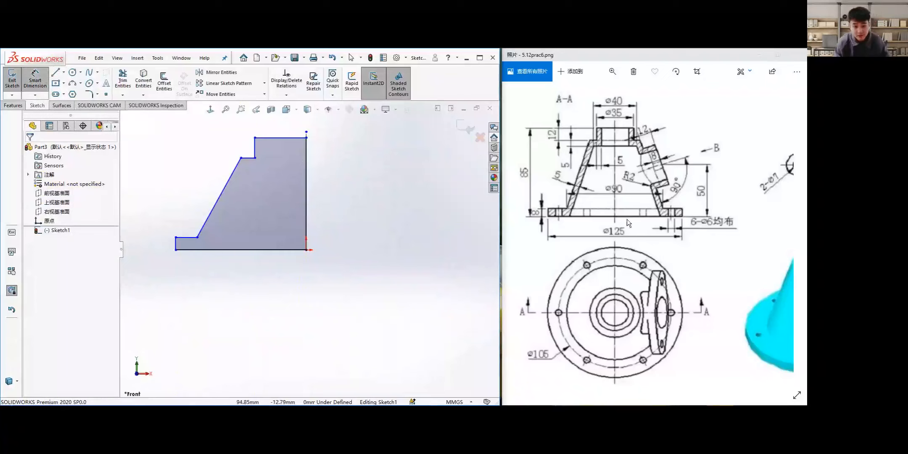
{"action": "left_click", "coordinate": [245, 250]}
{"action": "left_click", "coordinate": [239, 293]}
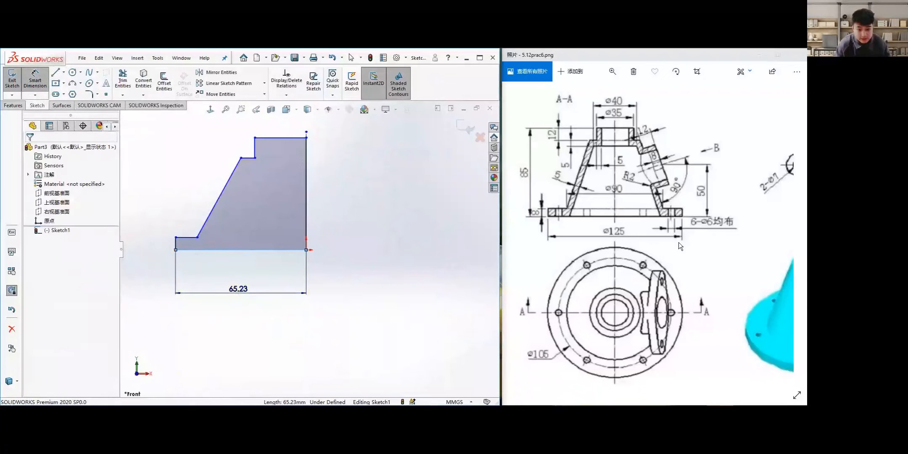
{"action": "type", "text": "125"}
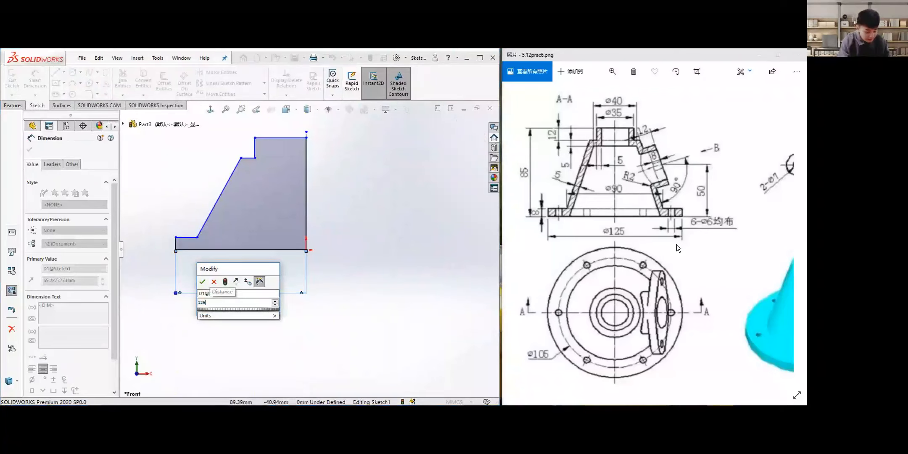
{"action": "type", "text": "/"}
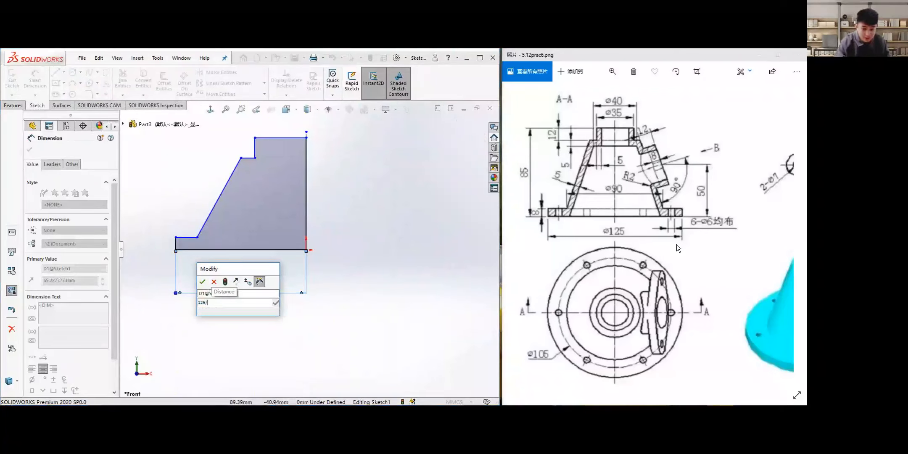
{"action": "type", "text": "2"}
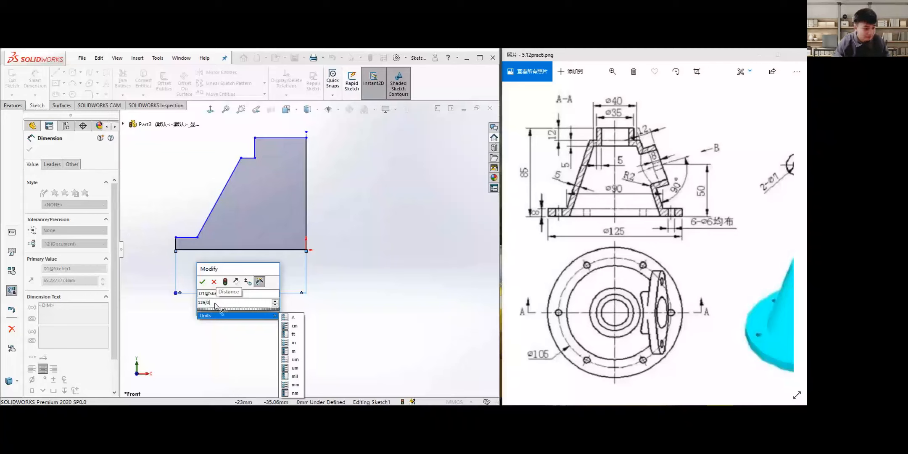
{"action": "key", "text": "Return"}
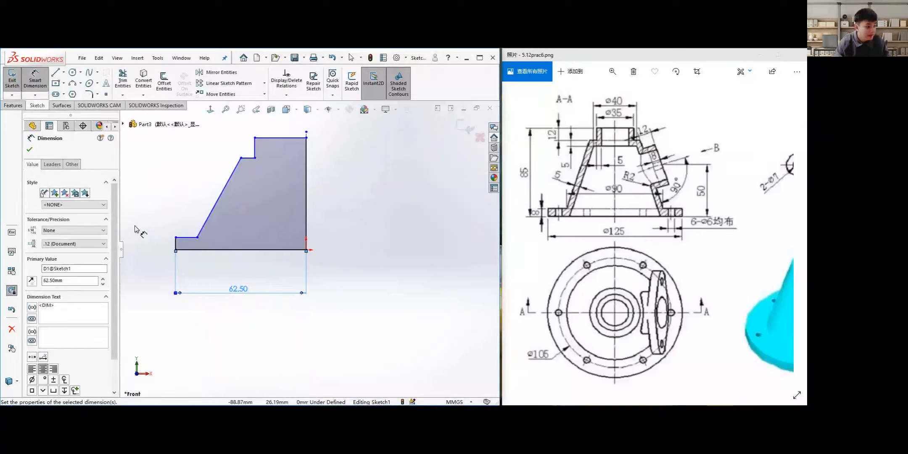
Dimension the short vertical outer edge of the base flange and set its height to 8 mm.
{"action": "left_click", "coordinate": [175, 243]}
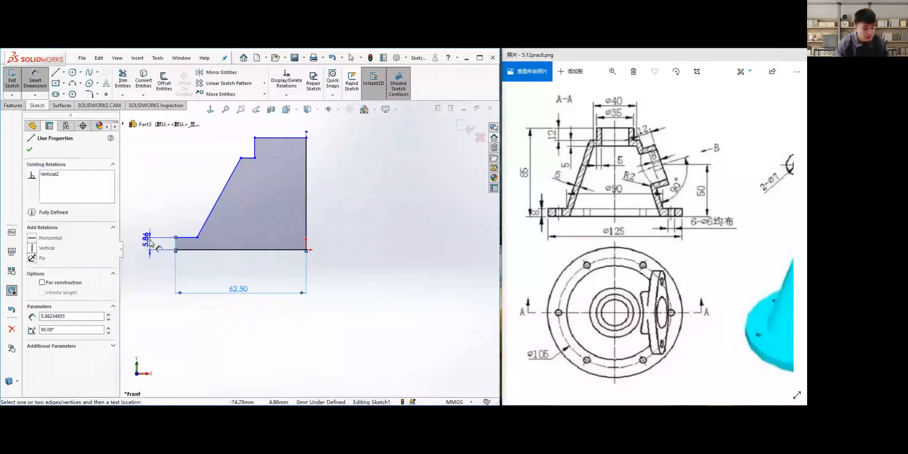
{"action": "left_click", "coordinate": [127, 294]}
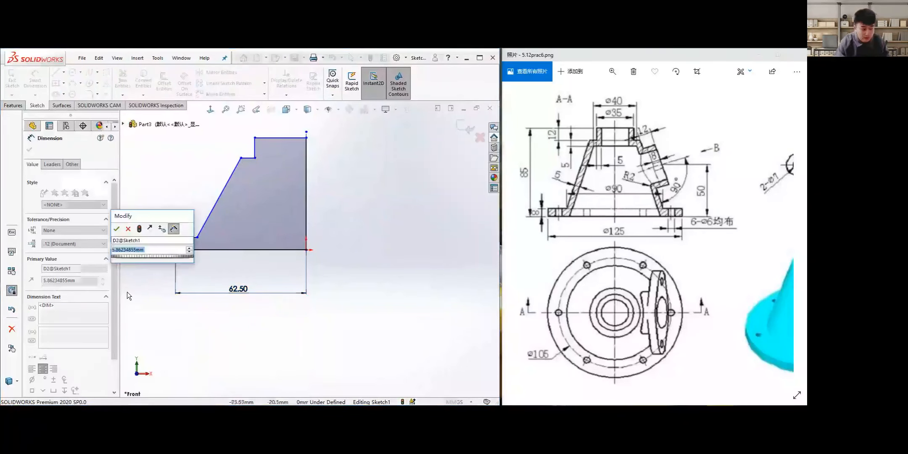
{"action": "type", "text": "8"}
{"action": "key", "text": "Return"}
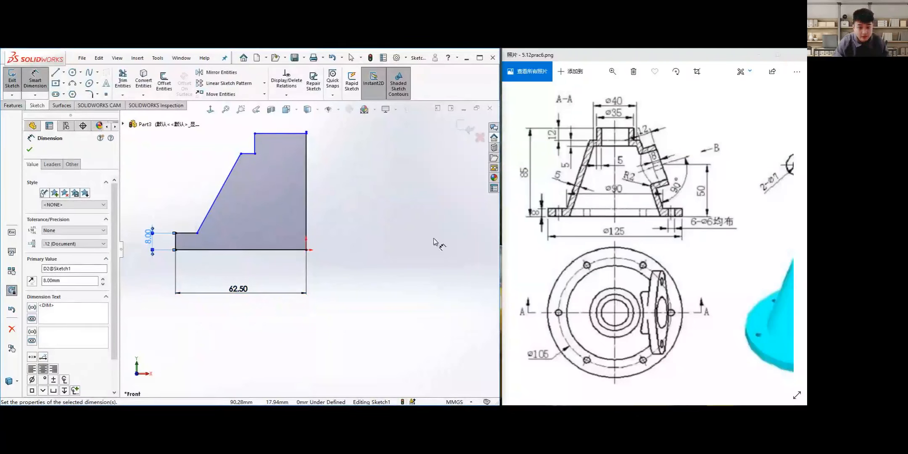
Dimension the profile's vertical edge along the centreline and set the overall height to 85 mm.
{"action": "left_click", "coordinate": [307, 202]}
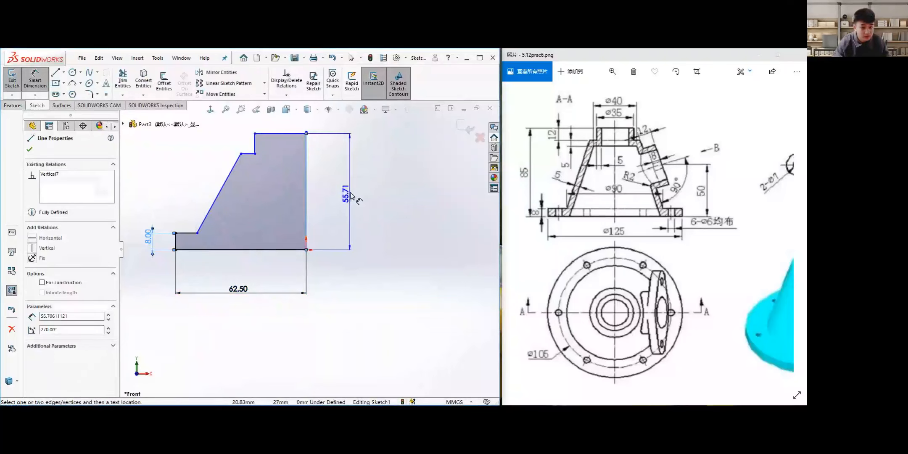
{"action": "left_click", "coordinate": [396, 273]}
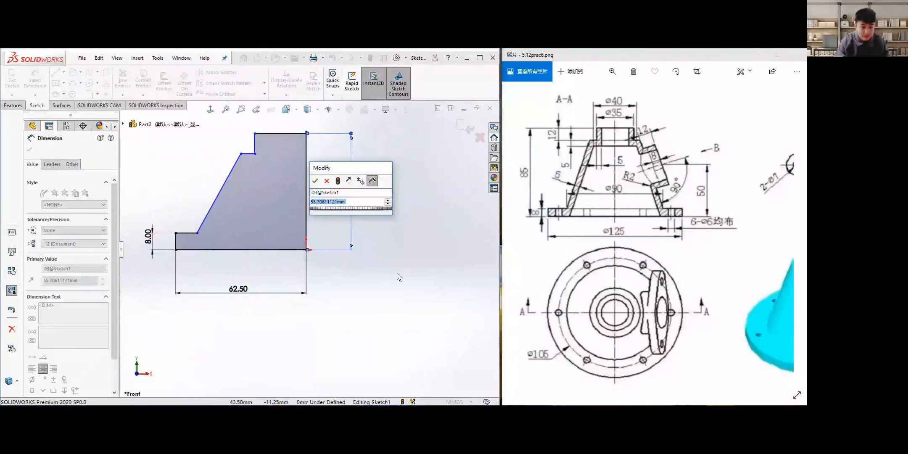
{"action": "type", "text": "85"}
{"action": "key", "text": "Return"}
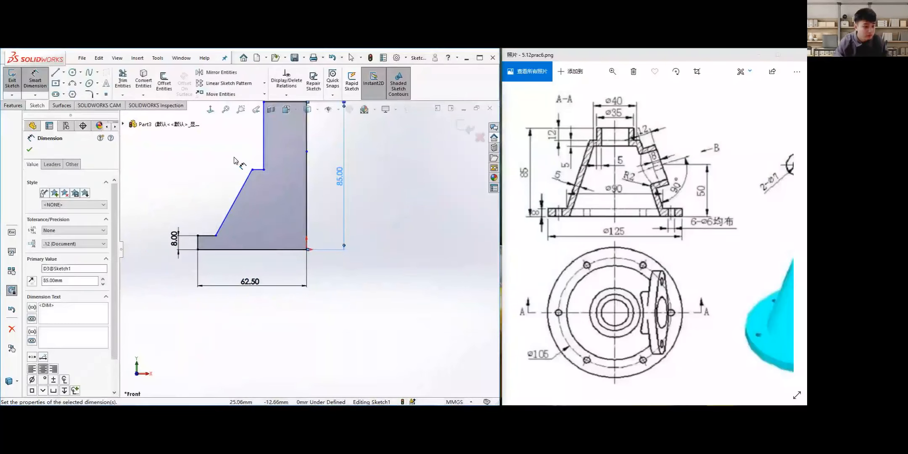
Dimension the neck, setting its top edge to 35/2 mm and its vertical outer edge to 12 mm.
{"action": "key", "text": "f"}
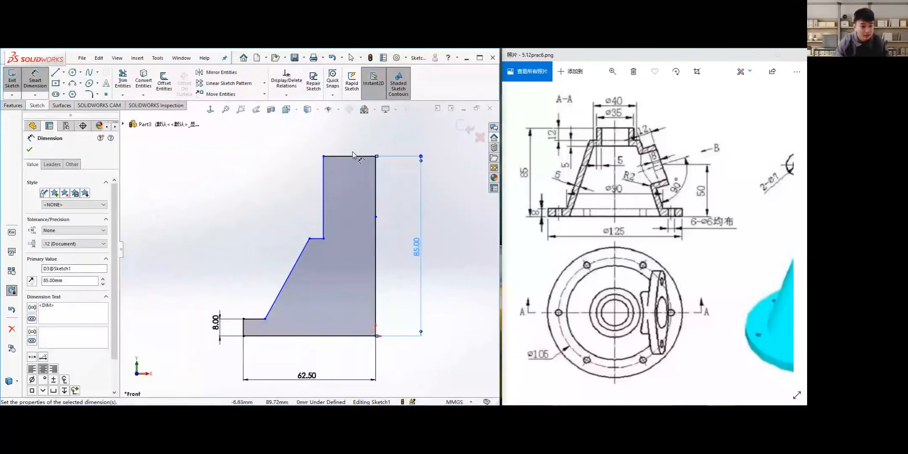
{"action": "left_click", "coordinate": [355, 156]}
{"action": "left_click", "coordinate": [354, 142]}
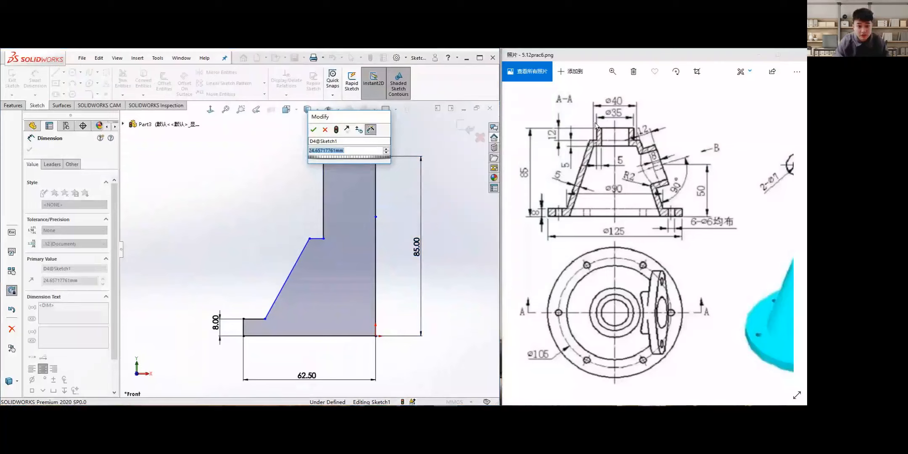
{"action": "type", "text": "35"}
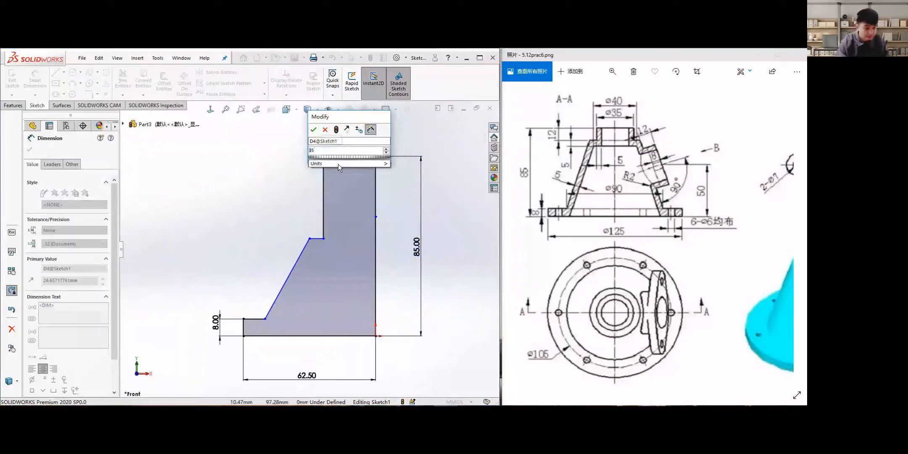
{"action": "type", "text": "/2"}
{"action": "mouse_move", "coordinate": [339, 165]}
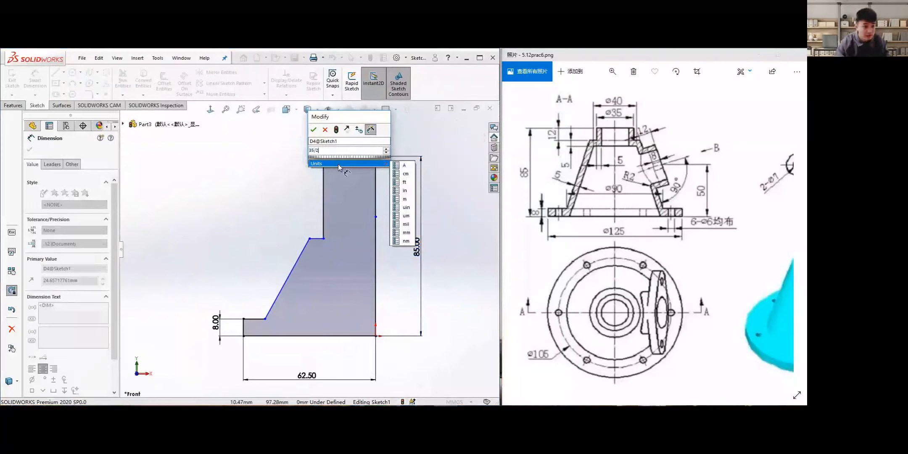
{"action": "key", "text": "Return"}
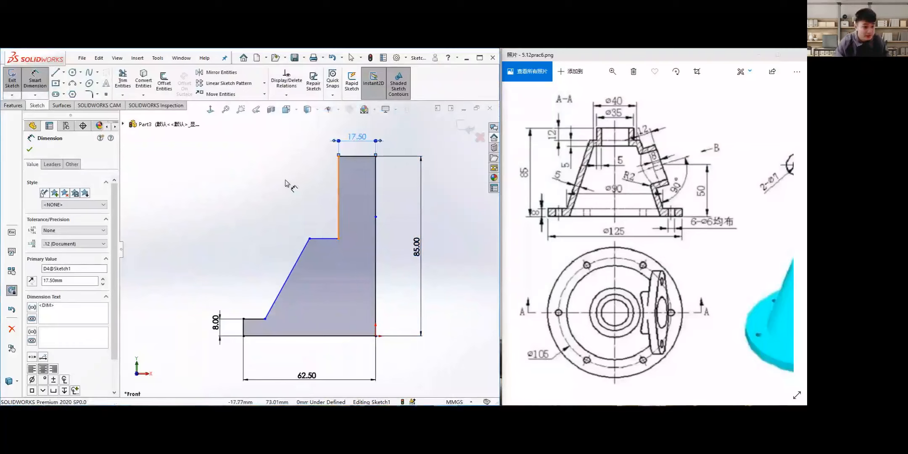
{"action": "left_click", "coordinate": [229, 194]}
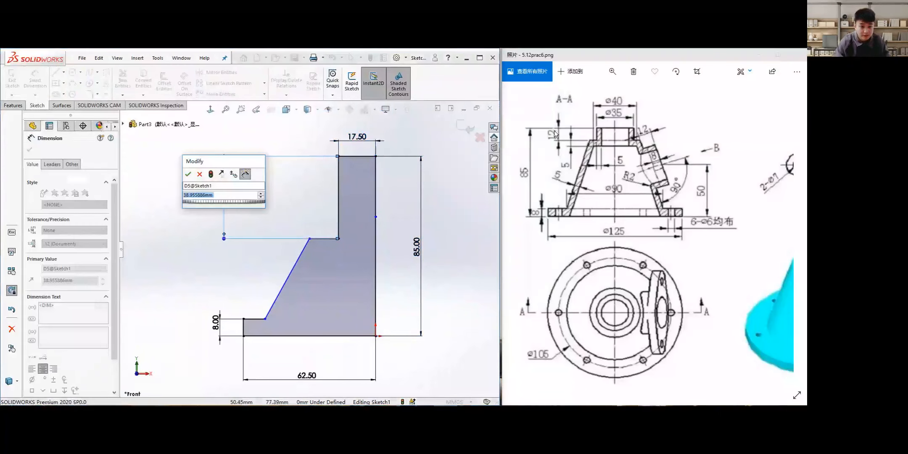
{"action": "key", "text": "Return"}
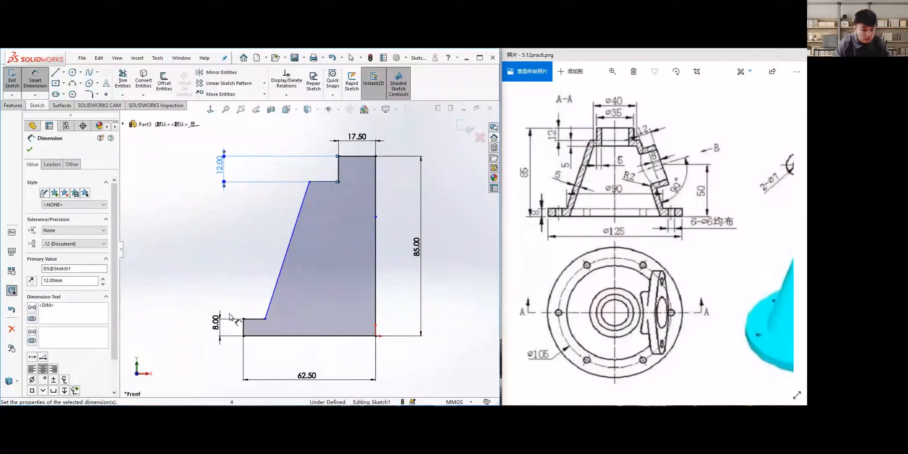
Add a length dimension to the flange's short top edge and move its value dialog clear of the profile.
{"action": "left_click", "coordinate": [256, 318]}
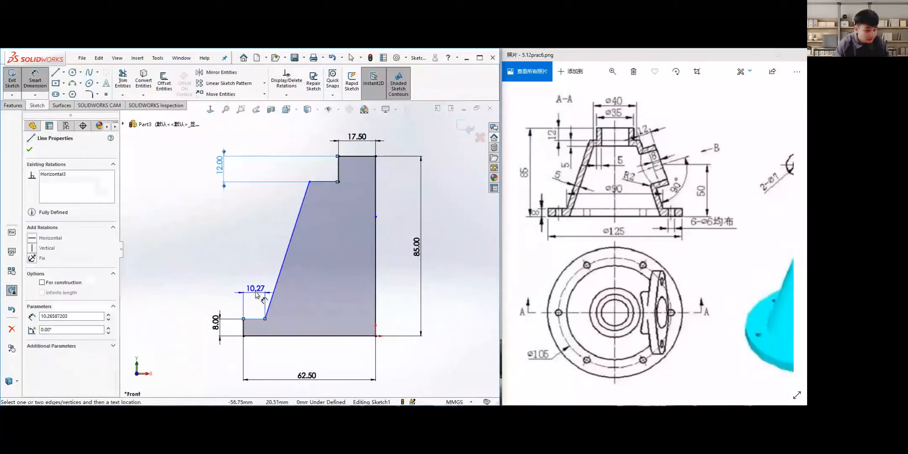
{"action": "left_click", "coordinate": [294, 302]}
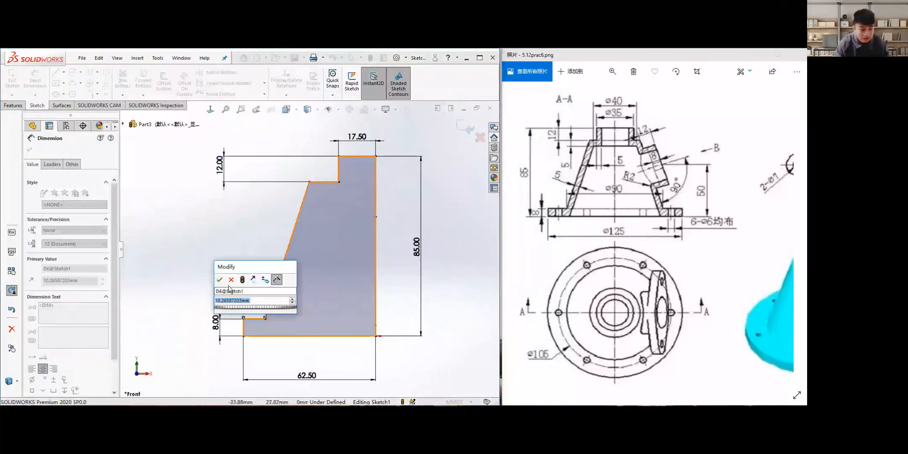
{"action": "mouse_move", "coordinate": [265, 267]}
{"action": "left_mouse_down"}
{"action": "mouse_move", "coordinate": [176, 227]}
{"action": "mouse_move", "coordinate": [209, 235]}
{"action": "left_mouse_up"}
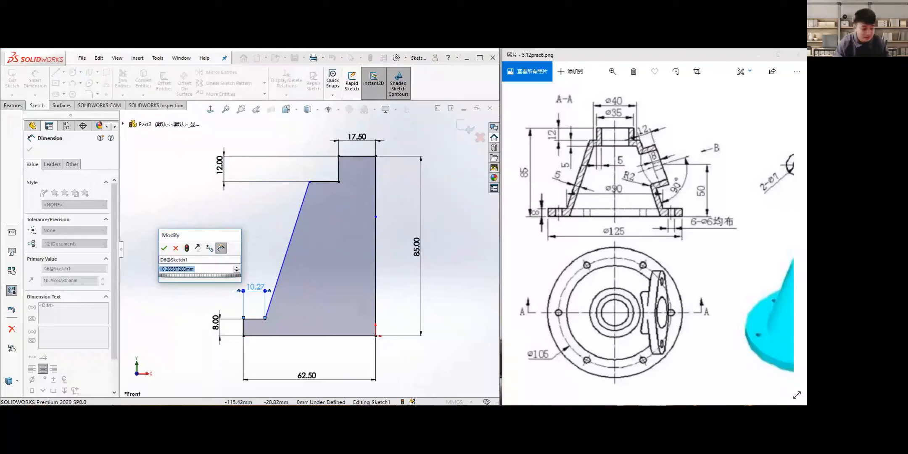
Switch to the Calculator and work out the flange's top edge length as 125 ÷ 2 − 45.
{"action": "left_click", "coordinate": [324, 380]}
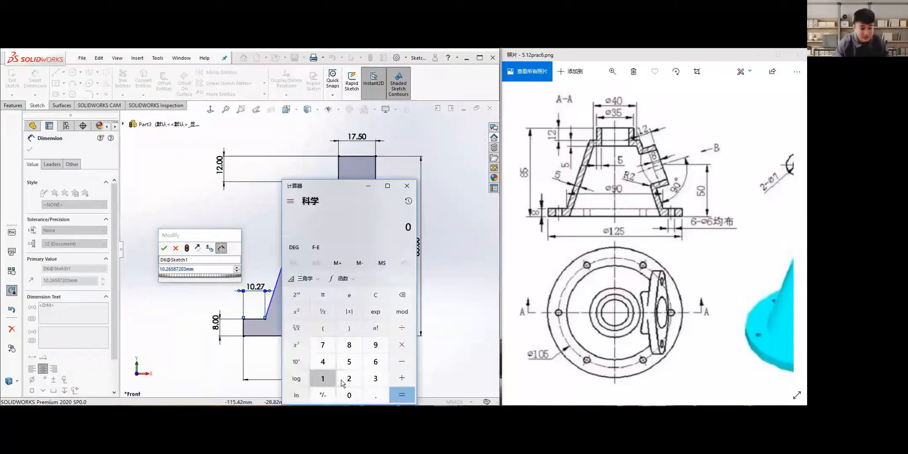
{"action": "left_click", "coordinate": [349, 379]}
{"action": "left_click", "coordinate": [350, 363]}
{"action": "left_click", "coordinate": [400, 330]}
{"action": "left_click", "coordinate": [354, 379]}
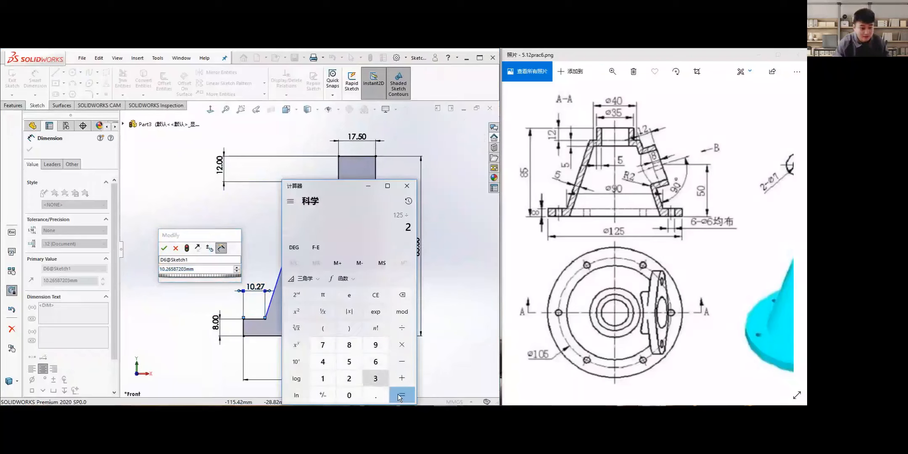
{"action": "key", "text": "Return"}
{"action": "left_click", "coordinate": [402, 363]}
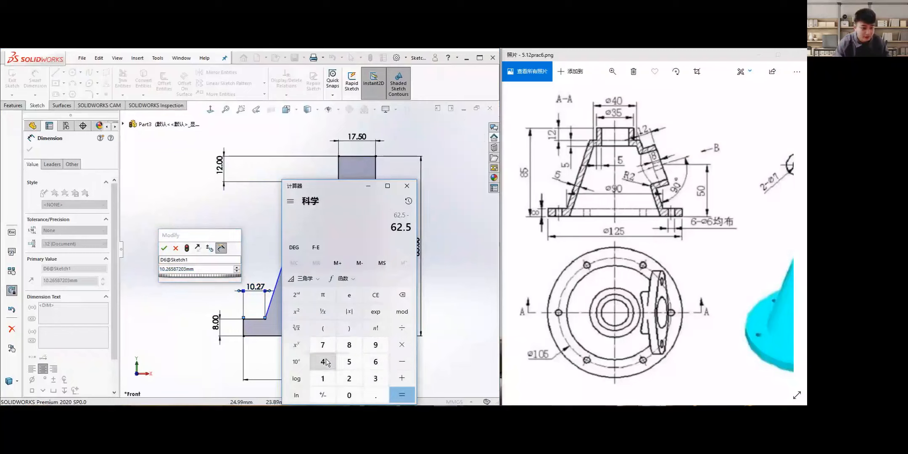
{"action": "type", "text": "45"}
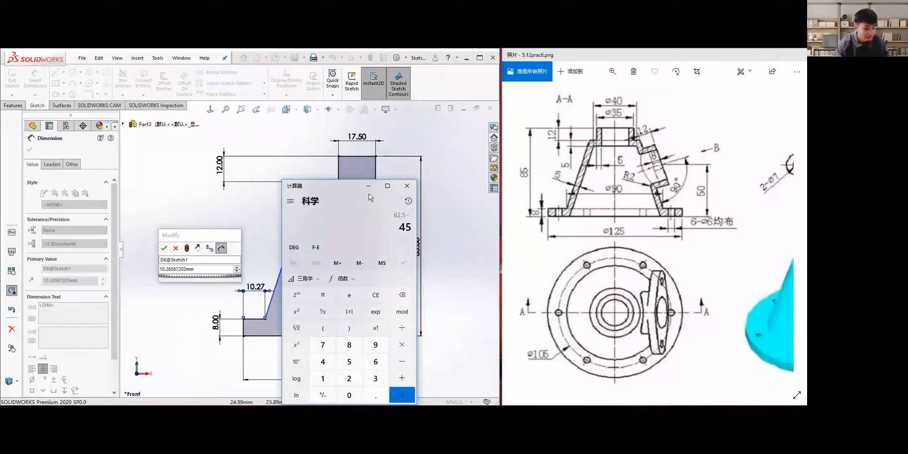
{"action": "key", "text": "Return"}
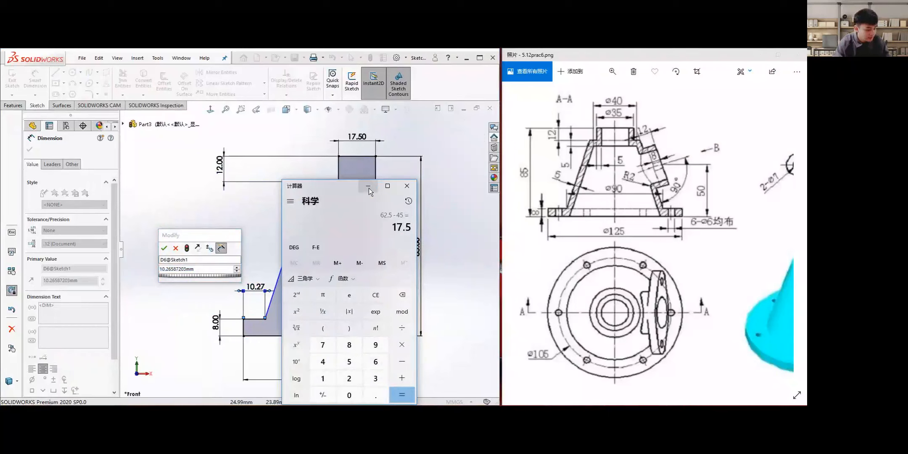
{"action": "left_click", "coordinate": [368, 187]}
Set the length of the flange's short top edge to 17.5 mm.
{"action": "left_click", "coordinate": [192, 268]}
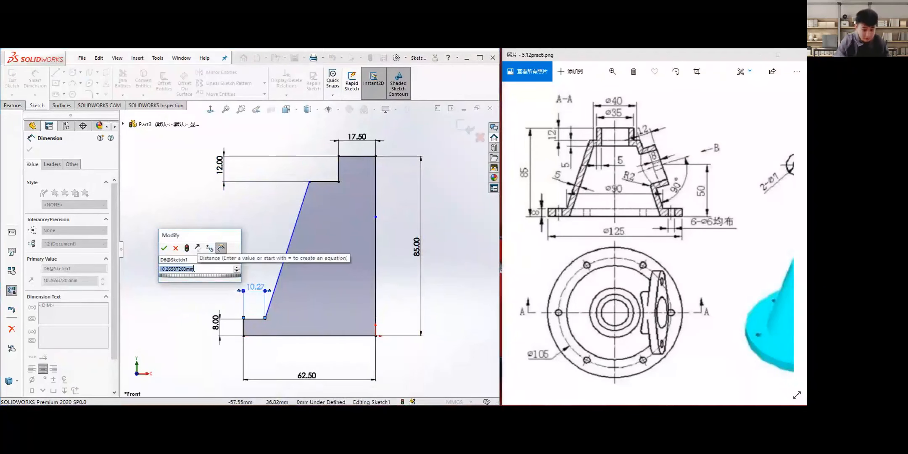
{"action": "type", "text": "17."}
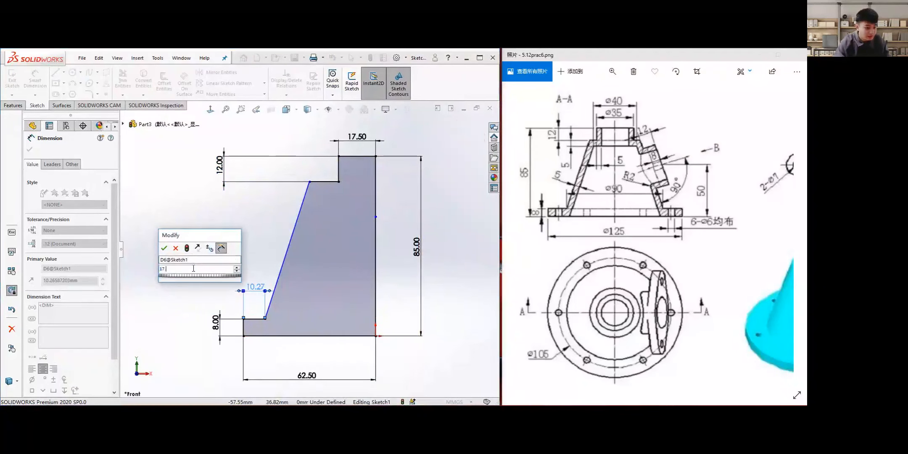
{"action": "type", "text": "5"}
{"action": "key", "text": "Return"}
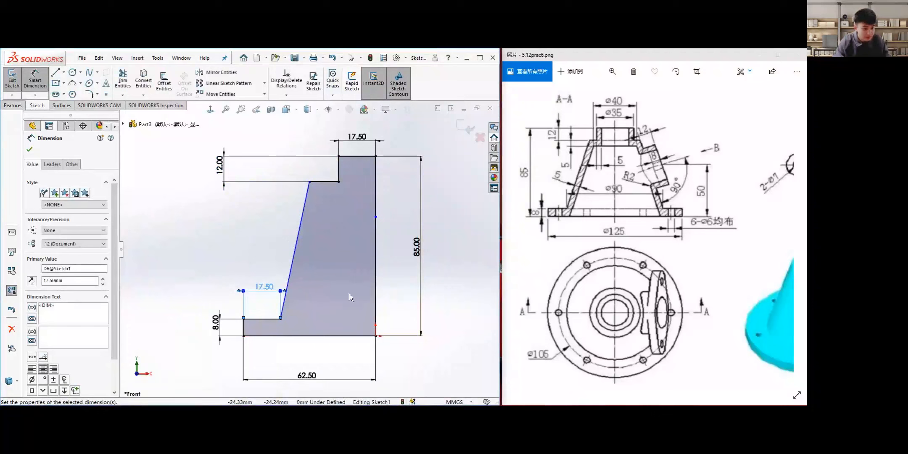
Recheck the flange edge length in the Calculator by computing 125 ÷ 2 − 45, and leave the dimension command.
{"action": "key", "text": "alt+Tab"}
{"action": "key", "text": "Escape"}
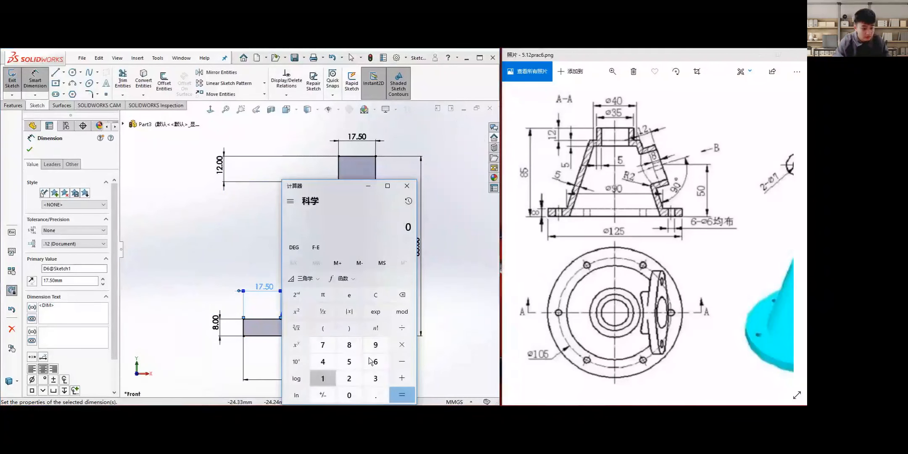
{"action": "type", "text": "125/2"}
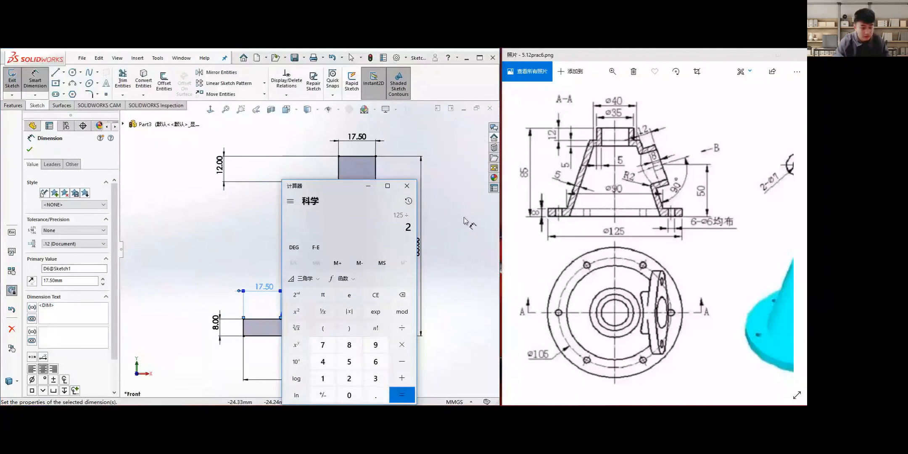
{"action": "key", "text": "Return"}
{"action": "mouse_move", "coordinate": [357, 185]}
{"action": "left_mouse_down"}
{"action": "mouse_move", "coordinate": [232, 107]}
{"action": "mouse_move", "coordinate": [226, 136]}
{"action": "left_mouse_up"}
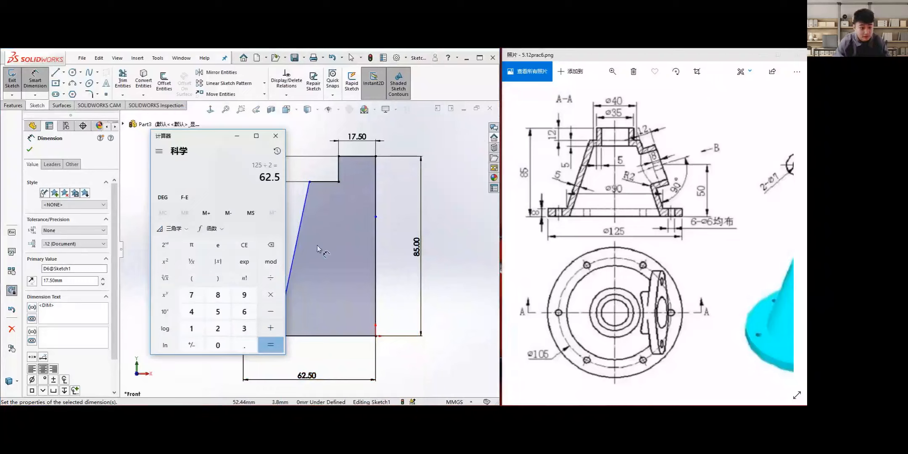
{"action": "left_click", "coordinate": [270, 311]}
{"action": "left_click", "coordinate": [191, 311]}
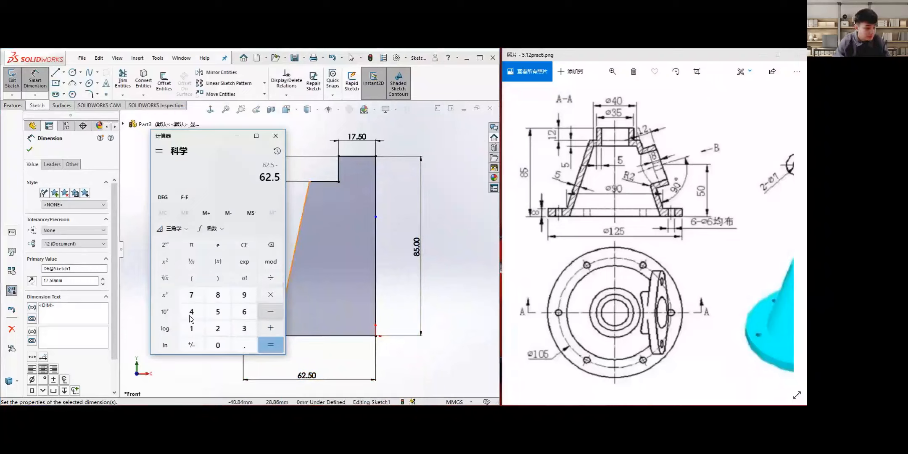
{"action": "left_click", "coordinate": [218, 312]}
{"action": "left_click", "coordinate": [271, 345]}
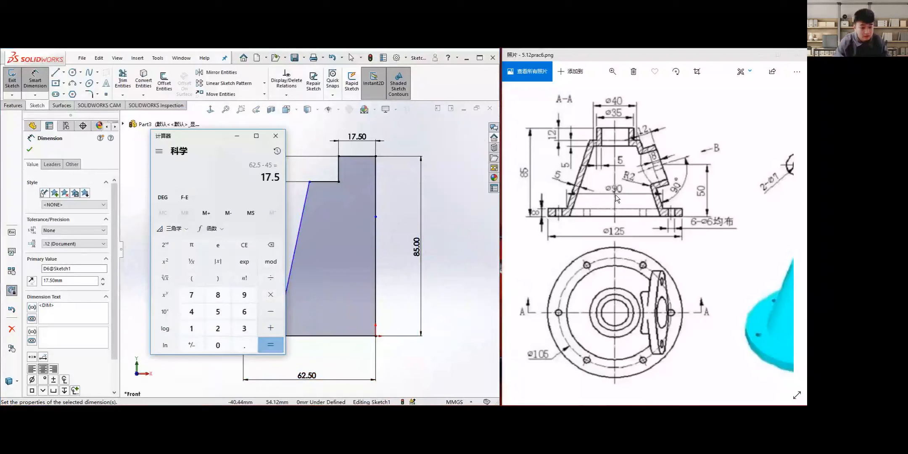
{"action": "left_click", "coordinate": [237, 136]}
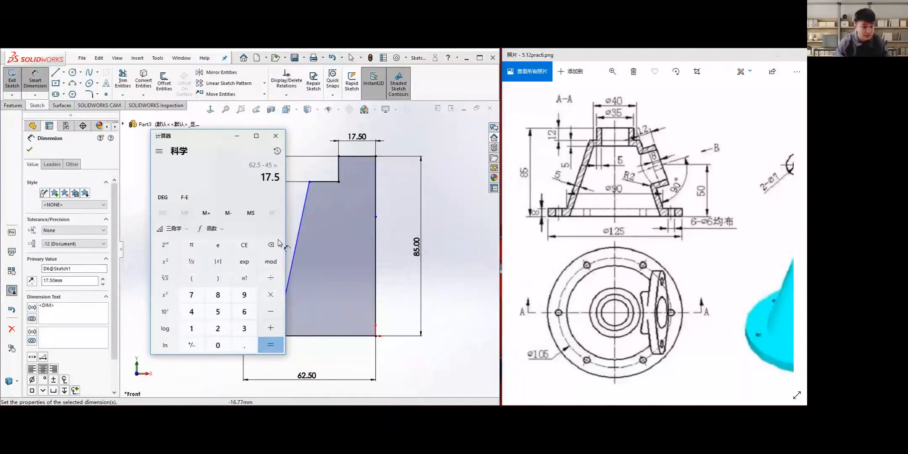
{"action": "left_click", "coordinate": [265, 316]}
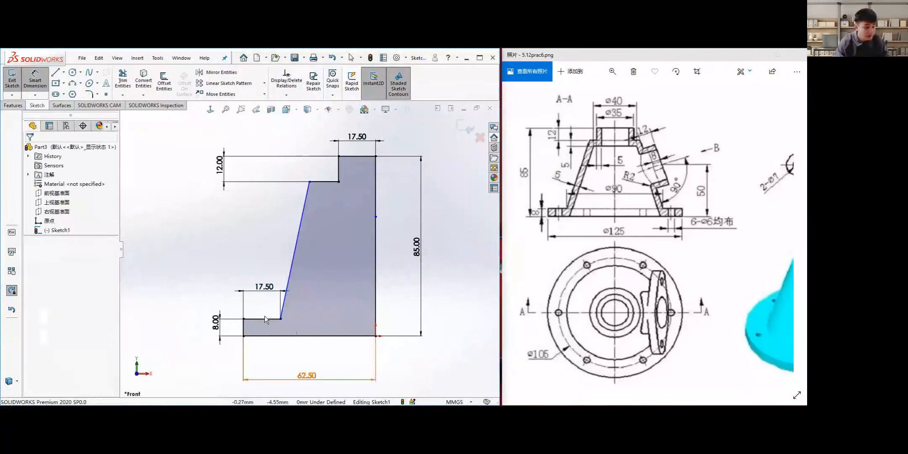
{"action": "key", "text": "Escape"}
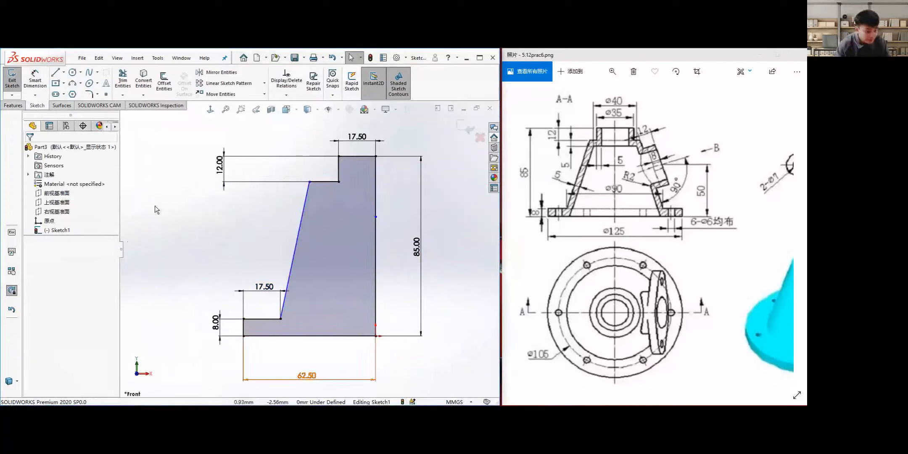
Add a Fix relation to the profile's bottom corner point at the origin.
{"action": "left_click", "coordinate": [375, 341]}
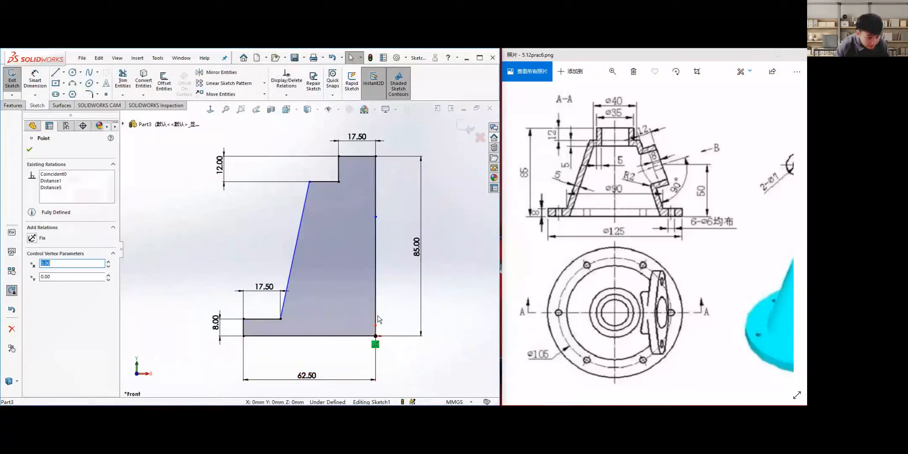
{"action": "scroll", "coordinate": [370, 268], "scroll_direction": "down", "scroll_amount": 5}
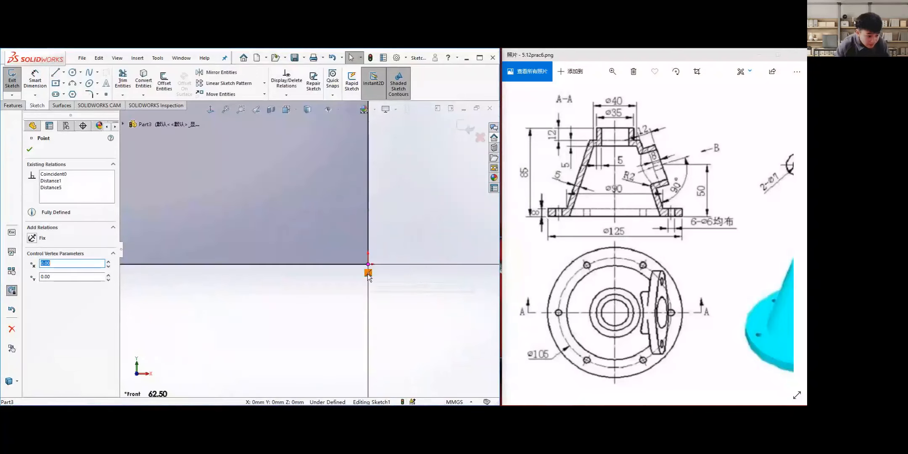
{"action": "left_click", "coordinate": [32, 239]}
{"action": "scroll", "coordinate": [320, 319], "scroll_direction": "up", "scroll_amount": 2}
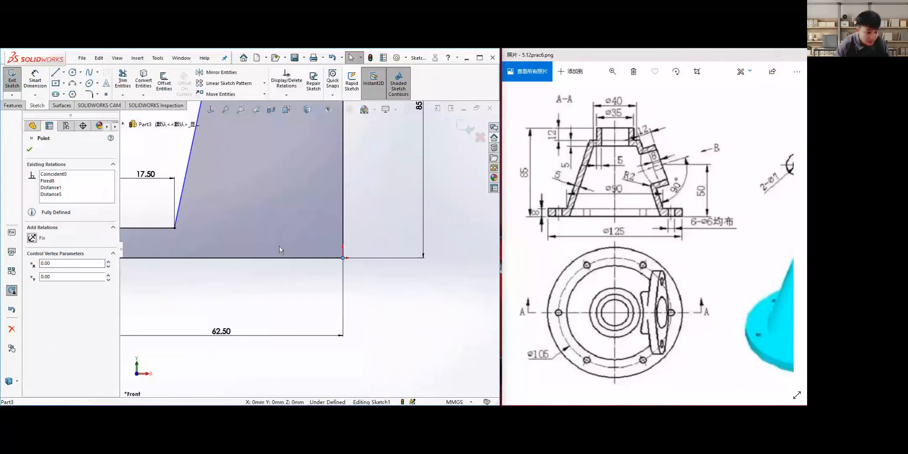
{"action": "scroll", "coordinate": [293, 270], "scroll_direction": "up", "scroll_amount": 3}
{"action": "key", "text": "f"}
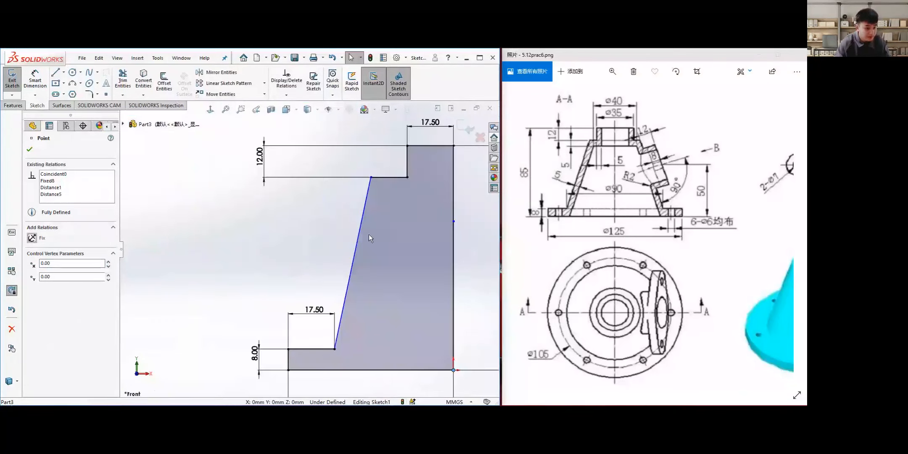
Move the sloped edge's upper endpoint back and forth horizontally, leave it about 33.7 mm from the centreline, and deselect it.
{"action": "scroll", "coordinate": [360, 228], "scroll_direction": "up", "scroll_amount": 2}
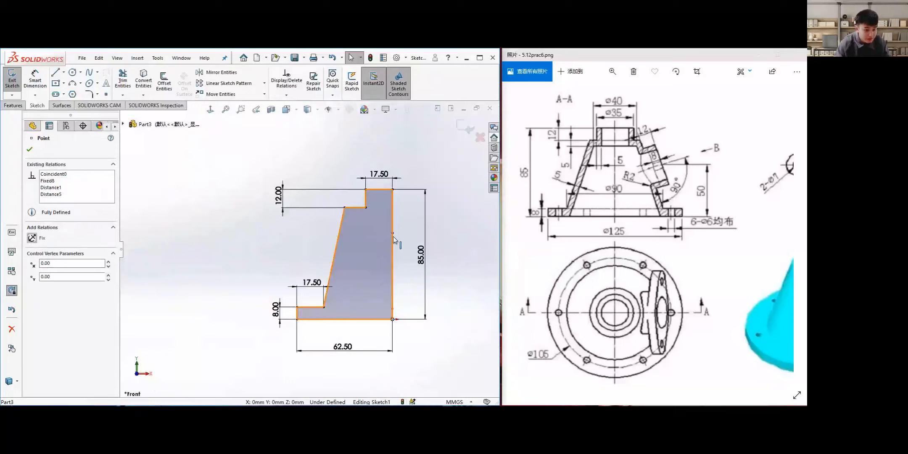
{"action": "scroll", "coordinate": [392, 233], "scroll_direction": "down", "scroll_amount": 3}
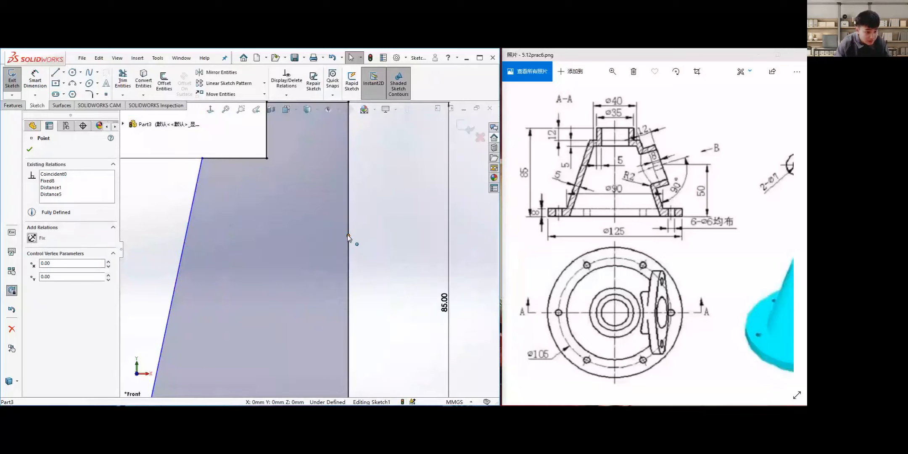
{"action": "scroll", "coordinate": [346, 235], "scroll_direction": "up", "scroll_amount": 2}
{"action": "scroll", "coordinate": [385, 308], "scroll_direction": "up", "scroll_amount": 2}
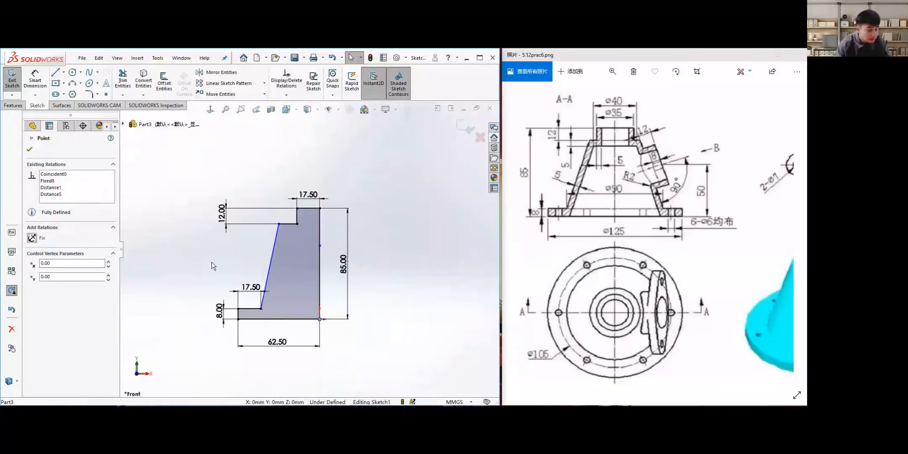
{"action": "scroll", "coordinate": [211, 262], "scroll_direction": "down", "scroll_amount": 1}
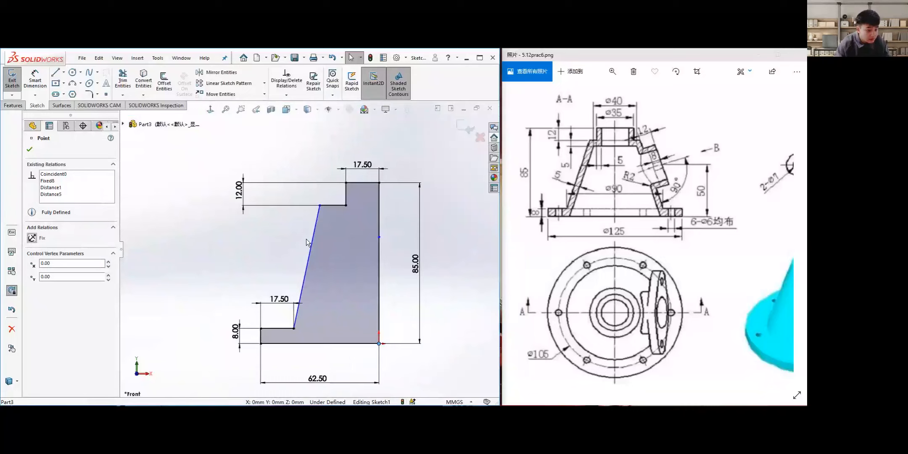
{"action": "left_click", "coordinate": [318, 205]}
{"action": "mouse_move", "coordinate": [318, 205]}
{"action": "left_mouse_down"}
{"action": "mouse_move", "coordinate": [256, 206]}
{"action": "mouse_move", "coordinate": [316, 205]}
{"action": "left_mouse_up"}
{"action": "left_click_drag", "start_coordinate": [333, 235], "coordinate": [330, 207]}
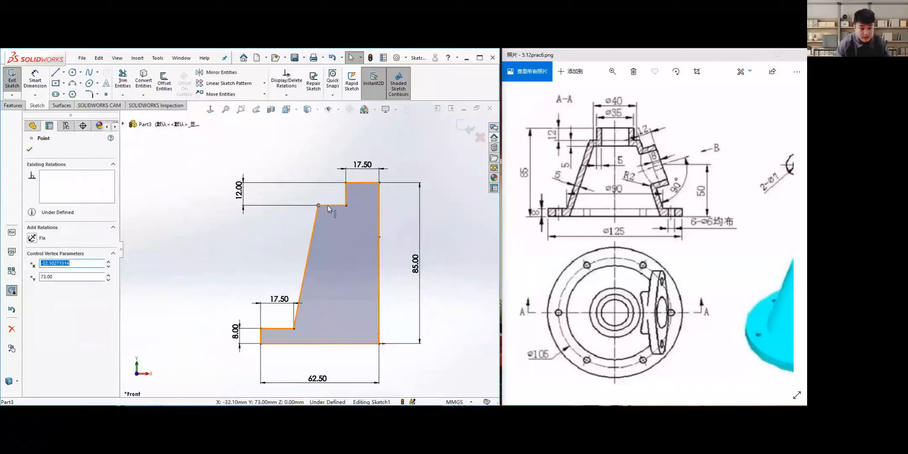
{"action": "left_click_drag", "start_coordinate": [286, 207], "coordinate": [305, 206]}
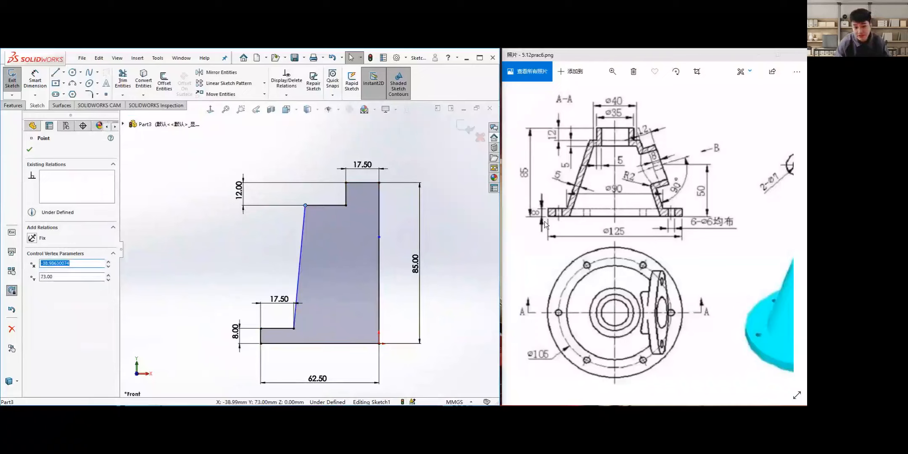
{"action": "left_click_drag", "start_coordinate": [305, 203], "coordinate": [291, 224]}
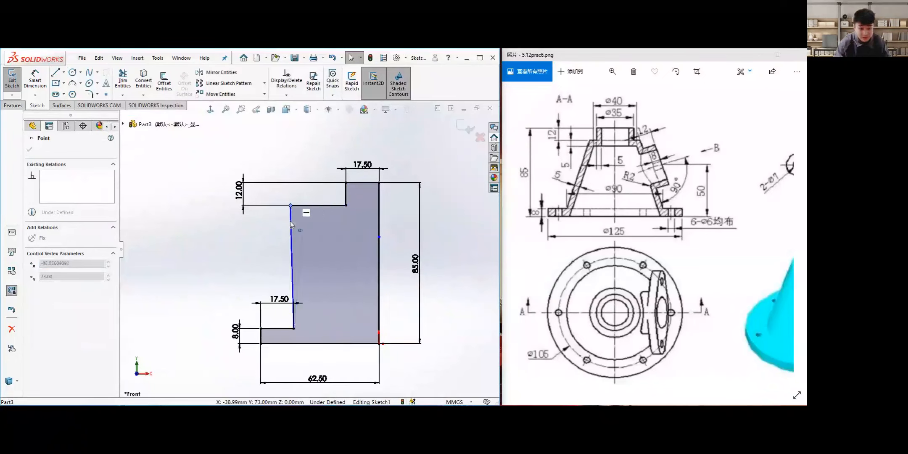
{"action": "left_click_drag", "start_coordinate": [381, 241], "coordinate": [316, 222]}
{"action": "left_click", "coordinate": [456, 270]}
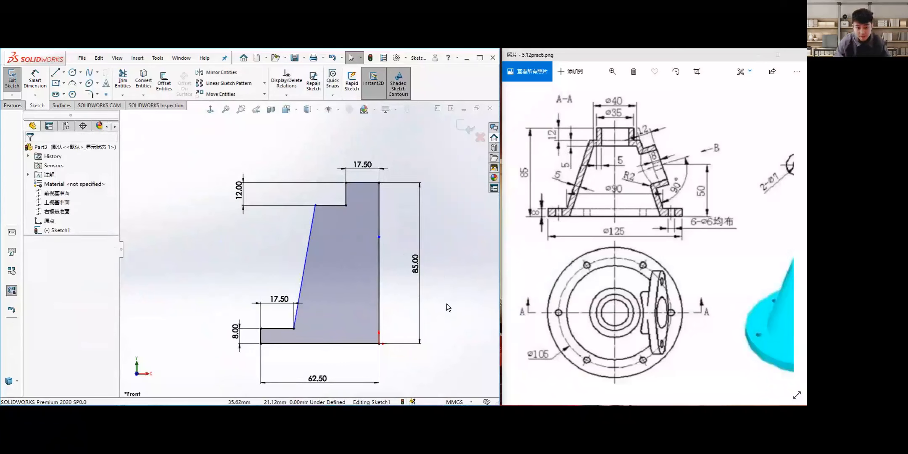
{"action": "left_click", "coordinate": [316, 205]}
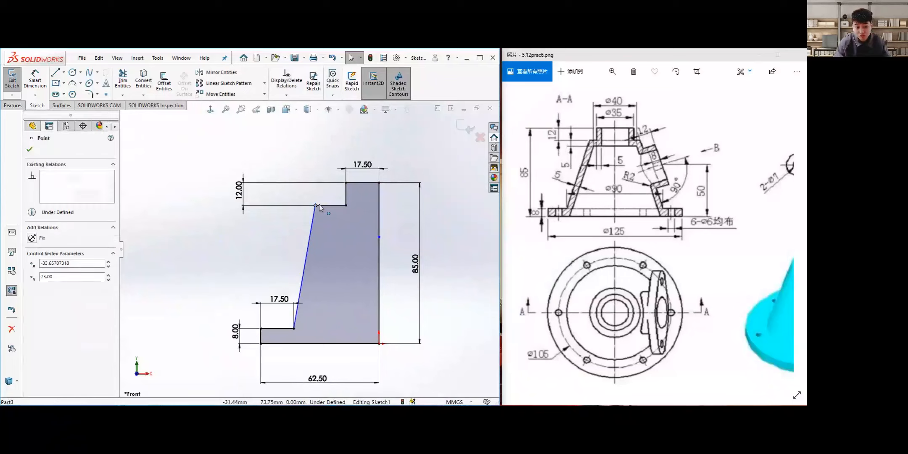
{"action": "left_click", "coordinate": [326, 212]}
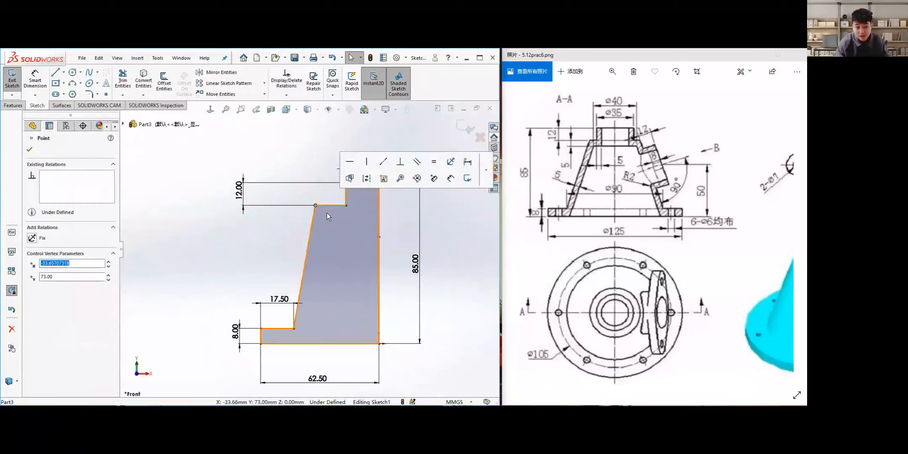
{"action": "left_click", "coordinate": [467, 229]}
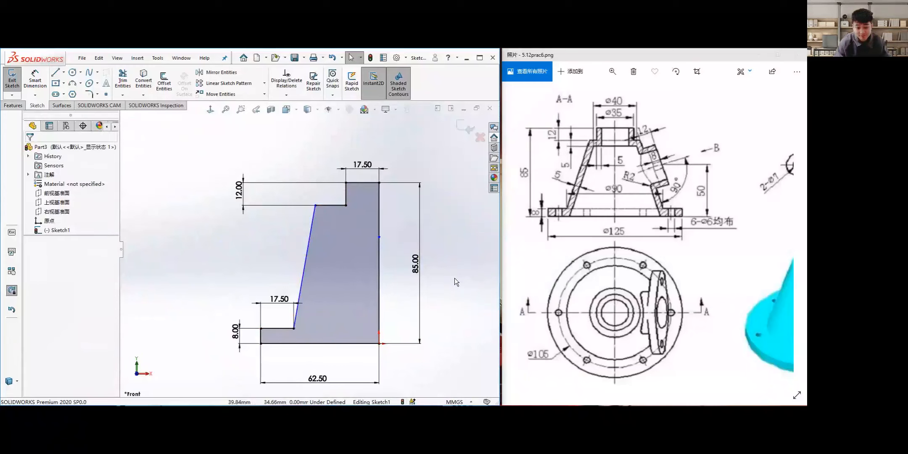
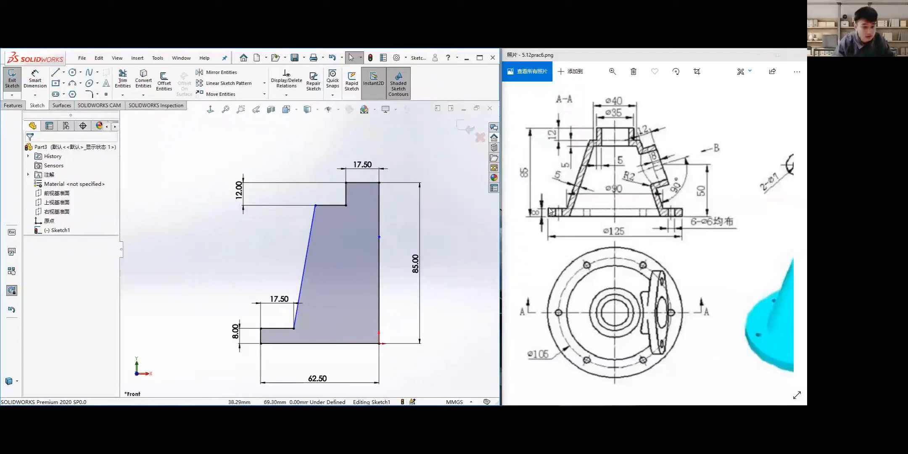
Move the sloped edge's upper endpoint horizontally to about 30.5 mm from the centreline, comparing it with section A-A, and deselect it.
{"action": "scroll", "coordinate": [568, 212], "scroll_direction": "down", "scroll_amount": 2}
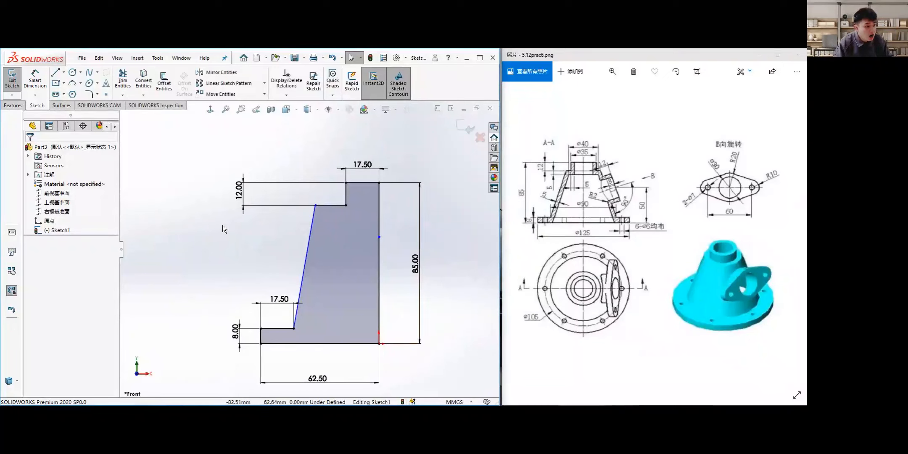
{"action": "scroll", "coordinate": [260, 269], "scroll_direction": "up", "scroll_amount": 1}
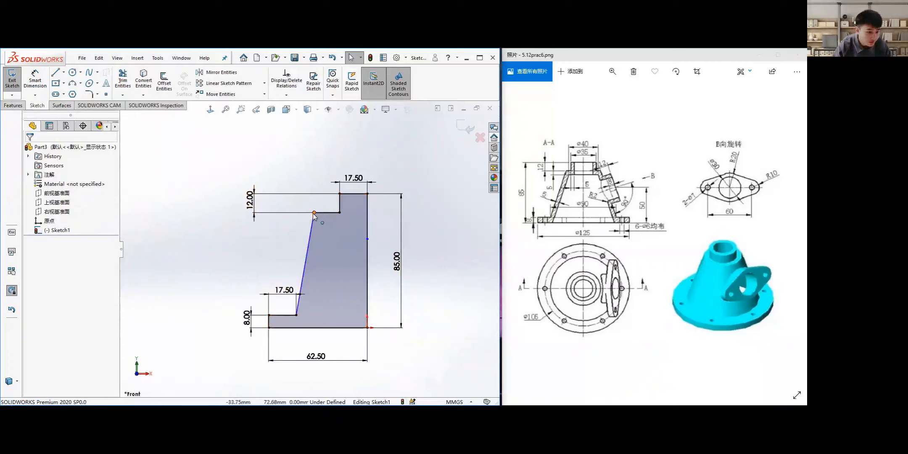
{"action": "mouse_move", "coordinate": [314, 213]}
{"action": "left_mouse_down"}
{"action": "mouse_move", "coordinate": [302, 213]}
{"action": "mouse_move", "coordinate": [326, 221]}
{"action": "mouse_move", "coordinate": [317, 224]}
{"action": "mouse_move", "coordinate": [315, 213]}
{"action": "left_mouse_up"}
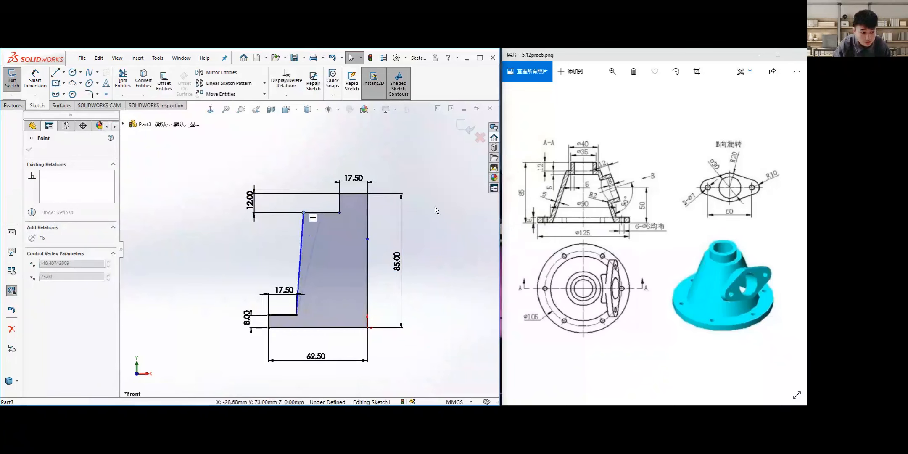
{"action": "scroll", "coordinate": [582, 181], "scroll_direction": "up", "scroll_amount": 2}
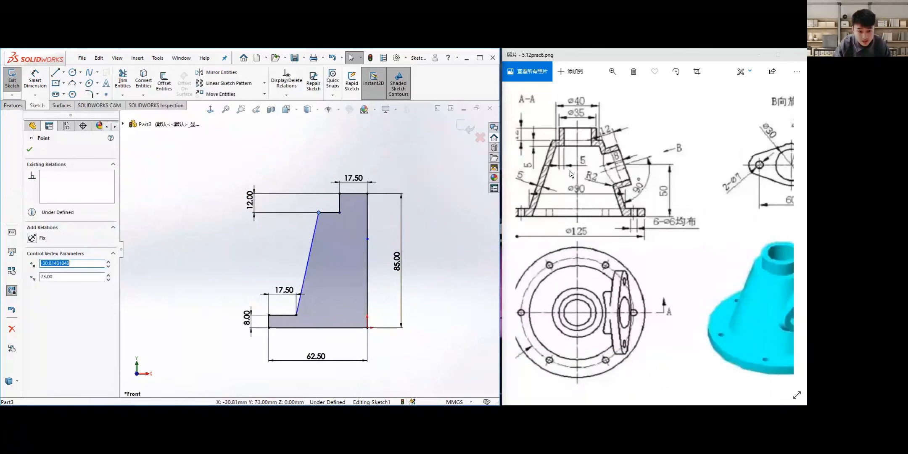
{"action": "left_click_drag", "start_coordinate": [555, 165], "coordinate": [605, 126]}
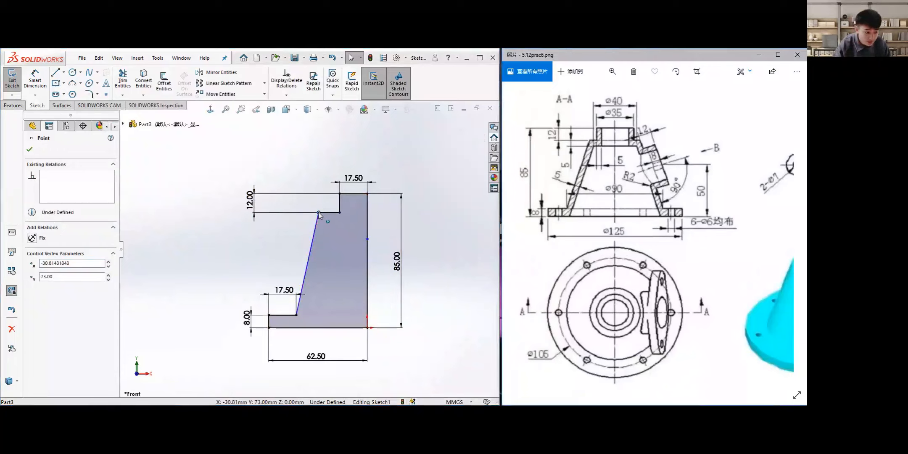
{"action": "mouse_move", "coordinate": [318, 213]}
{"action": "left_mouse_down"}
{"action": "mouse_move", "coordinate": [306, 214]}
{"action": "mouse_move", "coordinate": [319, 212]}
{"action": "left_mouse_up"}
{"action": "mouse_move", "coordinate": [605, 145]}
{"action": "left_mouse_down"}
{"action": "mouse_move", "coordinate": [623, 151]}
{"action": "mouse_move", "coordinate": [613, 136]}
{"action": "left_mouse_up"}
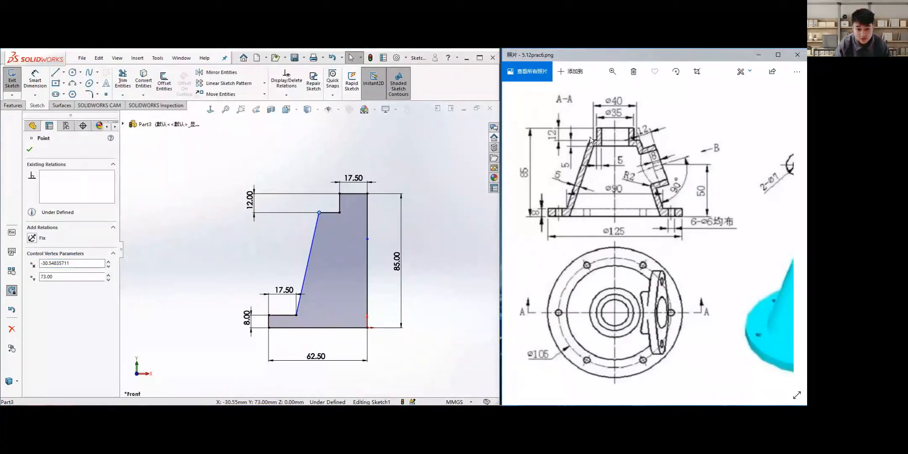
{"action": "scroll", "coordinate": [590, 137], "scroll_direction": "up", "scroll_amount": 3}
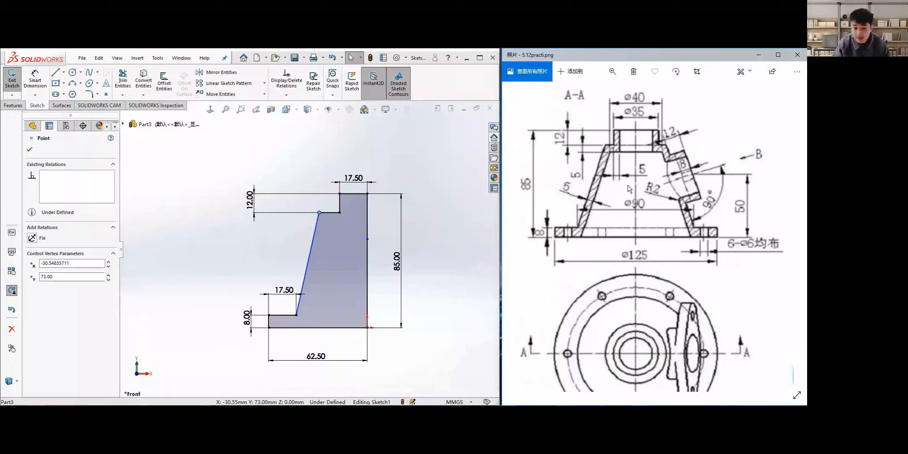
{"action": "scroll", "coordinate": [630, 285], "scroll_direction": "down", "scroll_amount": 2}
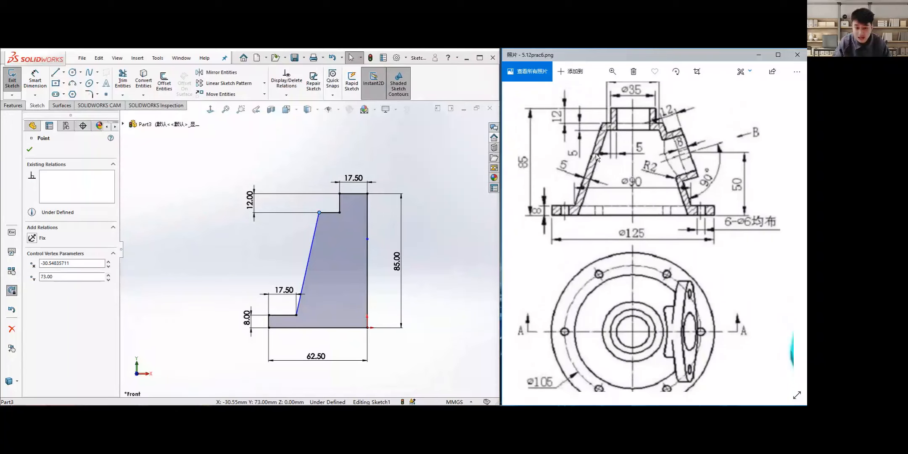
{"action": "left_click", "coordinate": [419, 155]}
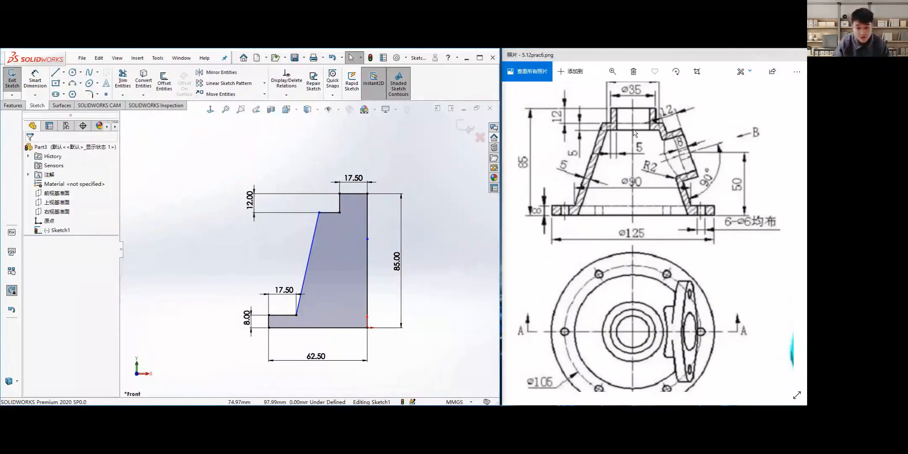
{"action": "left_click_drag", "start_coordinate": [627, 134], "coordinate": [627, 162]}
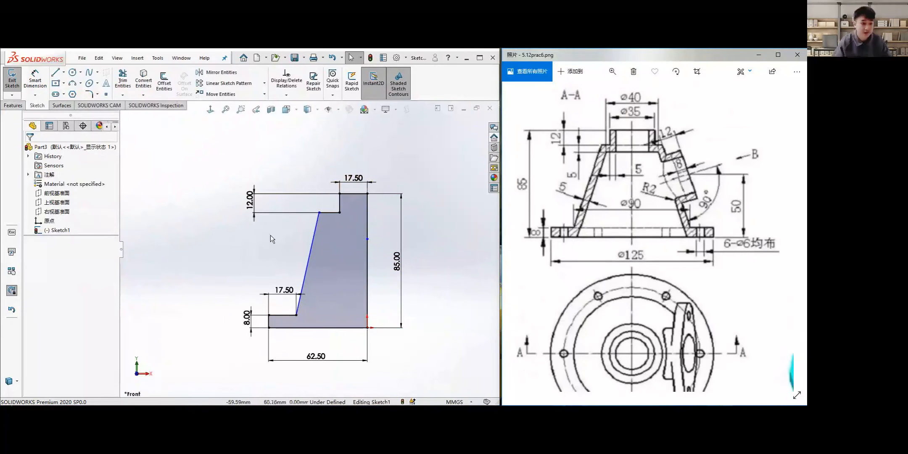
{"action": "left_click", "coordinate": [244, 161]}
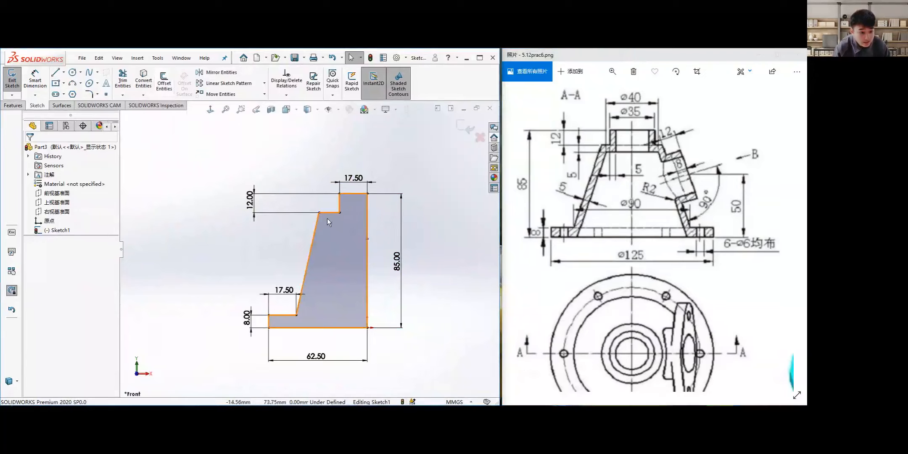
Offset the sloped edge and the adjoining horizontal shoulder edge 5 mm inward with dimensions added and chain selection off.
{"action": "left_click", "coordinate": [165, 82]}
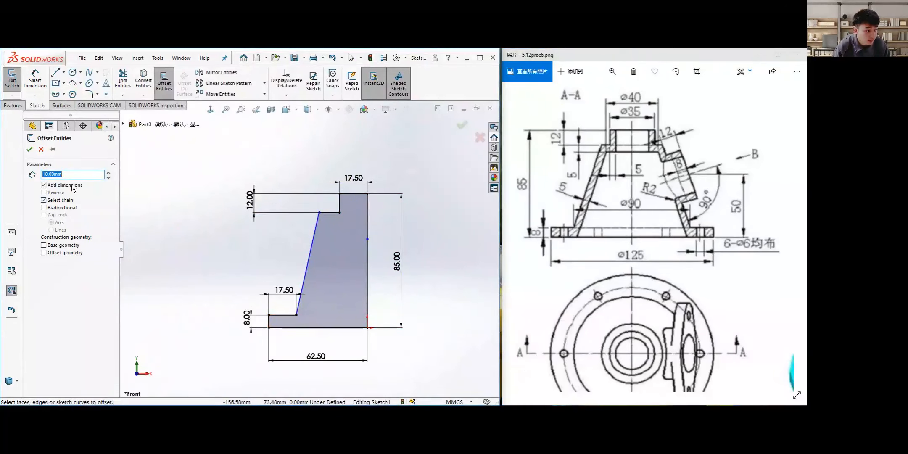
{"action": "left_click", "coordinate": [313, 247]}
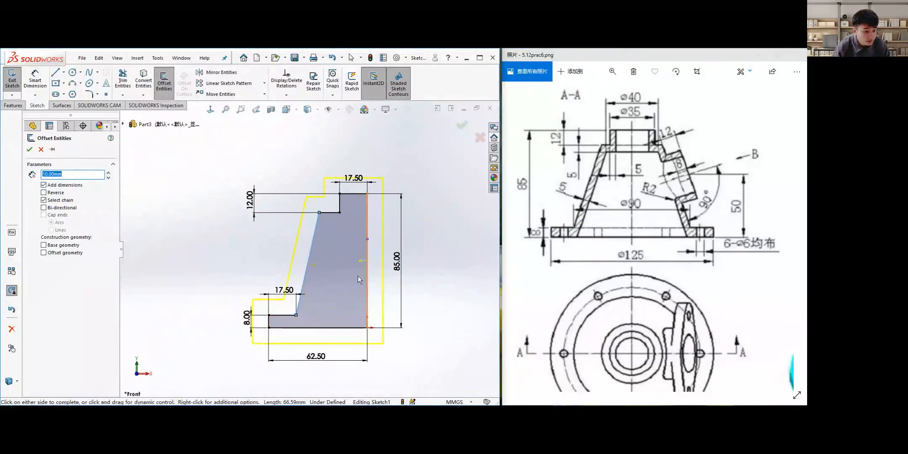
{"action": "left_click", "coordinate": [43, 200]}
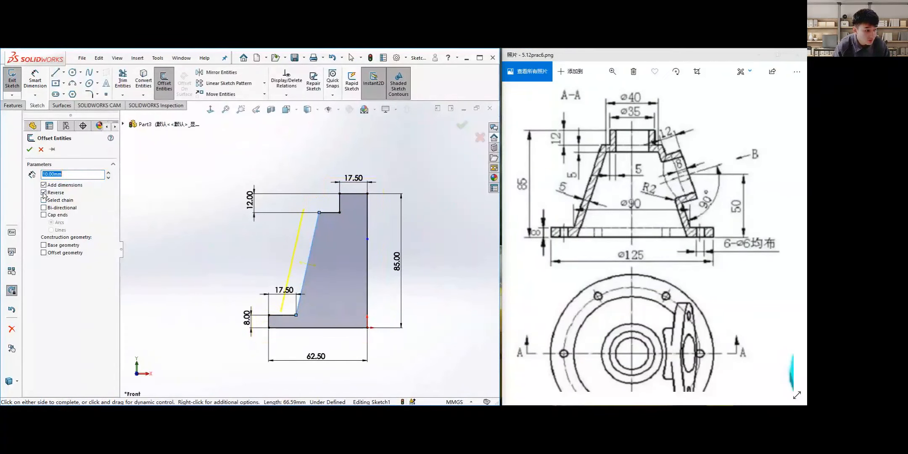
{"action": "left_click", "coordinate": [44, 193]}
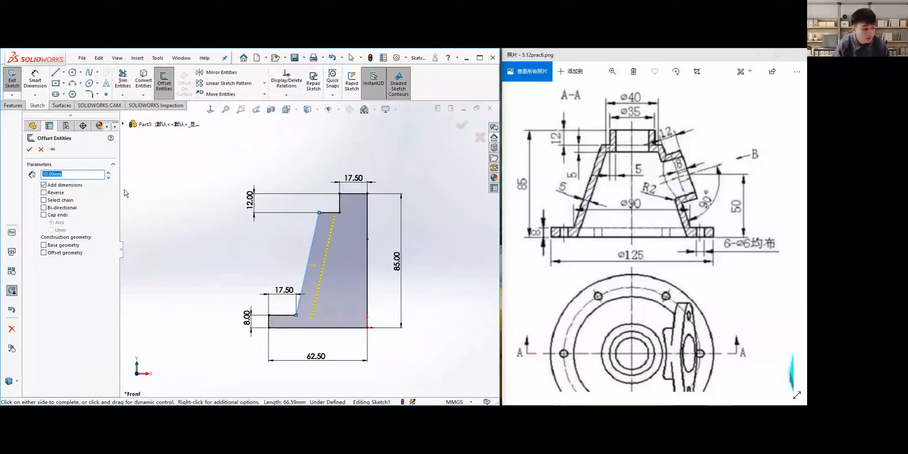
{"action": "type", "text": "5"}
{"action": "key", "text": "Return"}
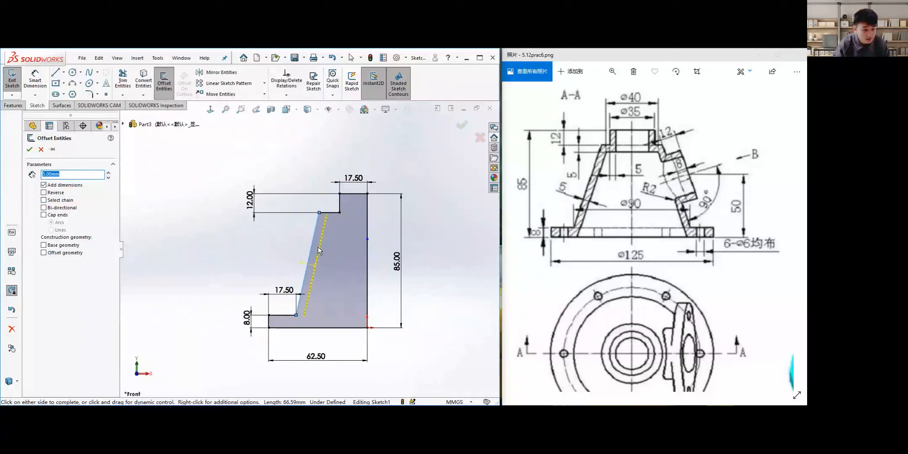
{"action": "scroll", "coordinate": [321, 246], "scroll_direction": "down", "scroll_amount": 3}
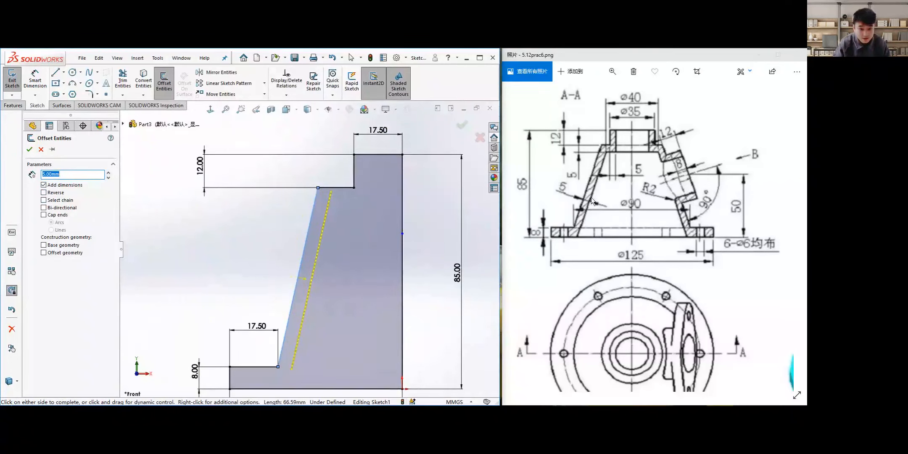
{"action": "left_click", "coordinate": [342, 188]}
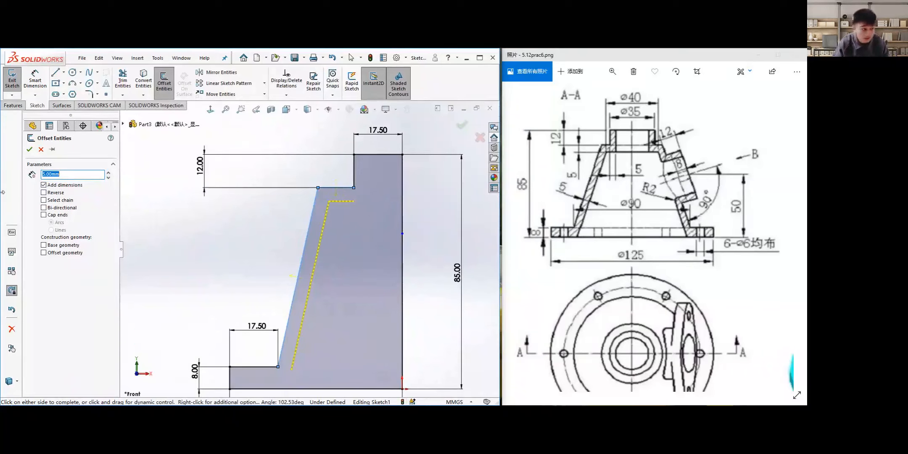
{"action": "left_click", "coordinate": [29, 150]}
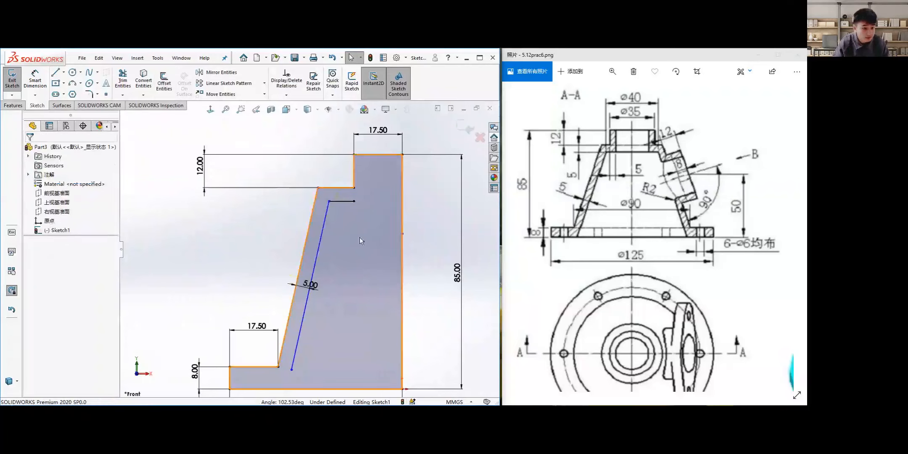
Undo the 5 mm offset of the sloped and shoulder edges and clear the selection.
{"action": "left_click", "coordinate": [36, 80]}
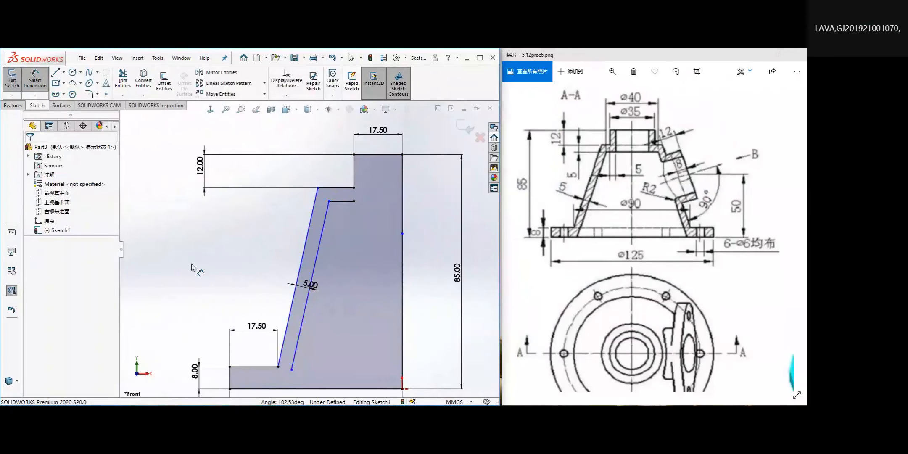
{"action": "key", "text": "ctrl+z"}
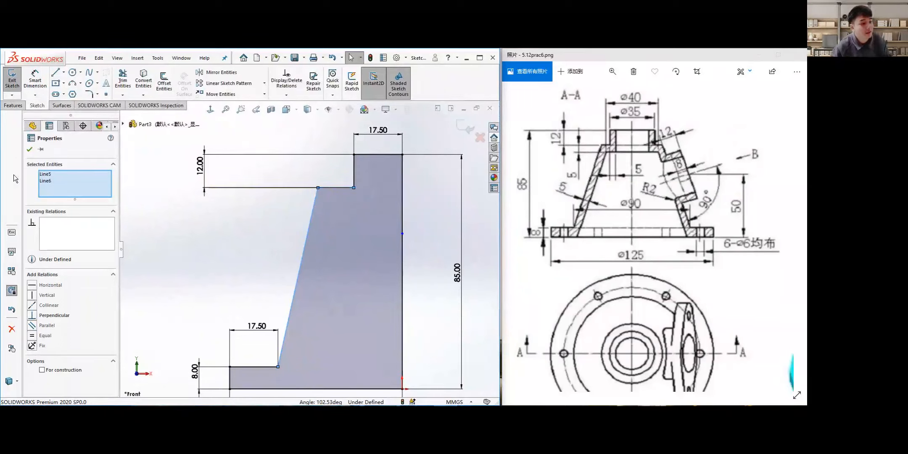
{"action": "left_click", "coordinate": [195, 224]}
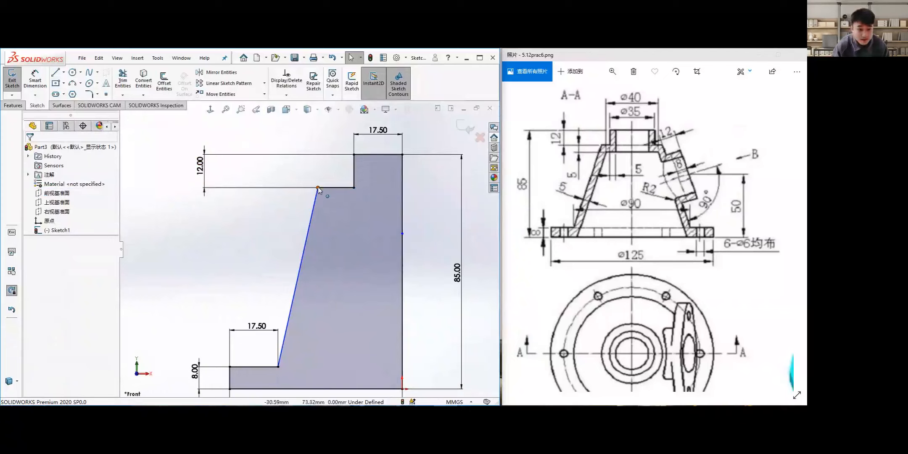
Move the sloped edge's upper endpoint horizontally to about 32.1 mm from the centreline, checking the shape against section A-A, and deselect it.
{"action": "left_click_drag", "start_coordinate": [318, 187], "coordinate": [300, 190]}
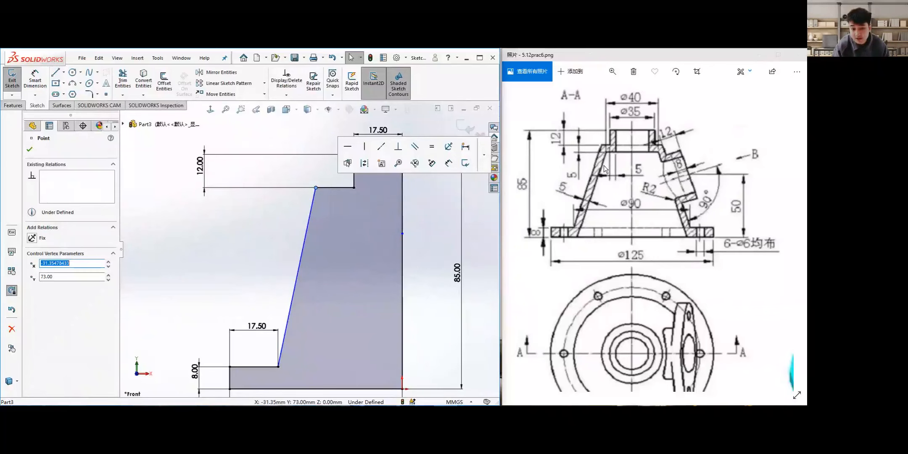
{"action": "left_click_drag", "start_coordinate": [625, 300], "coordinate": [611, 252]}
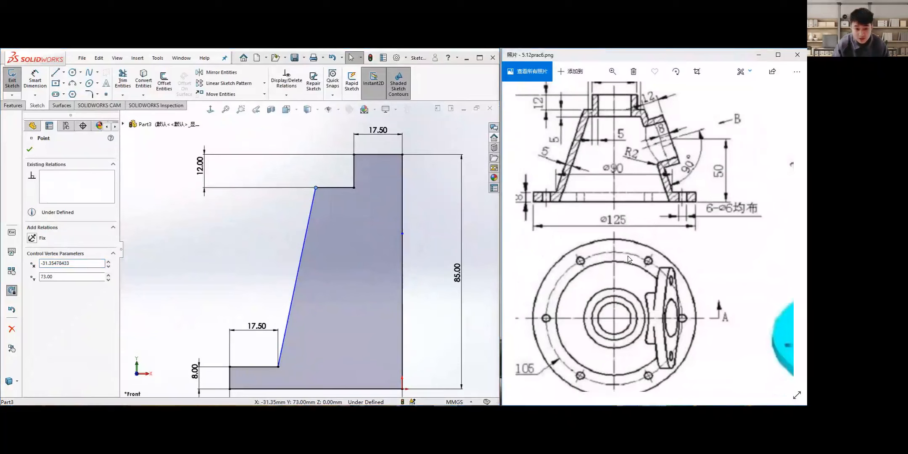
{"action": "scroll", "coordinate": [628, 256], "scroll_direction": "down", "scroll_amount": 1}
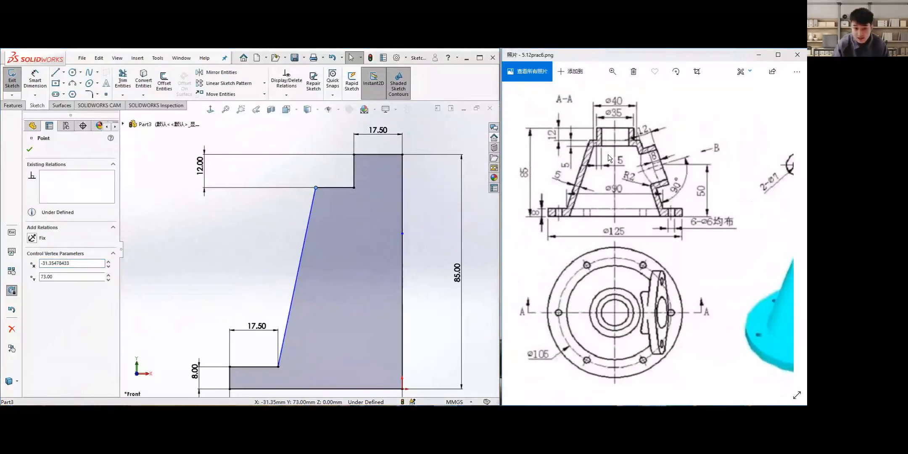
{"action": "left_click_drag", "start_coordinate": [602, 156], "coordinate": [608, 167]}
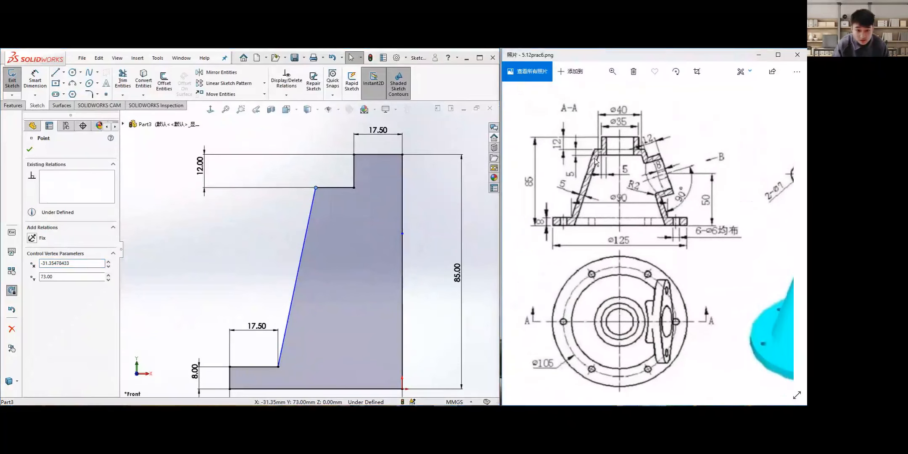
{"action": "scroll", "coordinate": [552, 216], "scroll_direction": "up", "scroll_amount": 2}
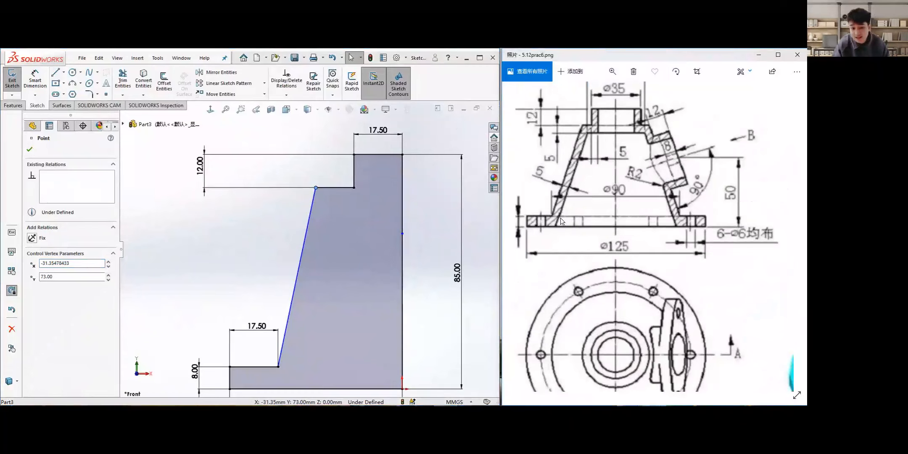
{"action": "mouse_move", "coordinate": [585, 160]}
{"action": "left_mouse_down"}
{"action": "mouse_move", "coordinate": [593, 189]}
{"action": "mouse_move", "coordinate": [598, 181]}
{"action": "left_mouse_up"}
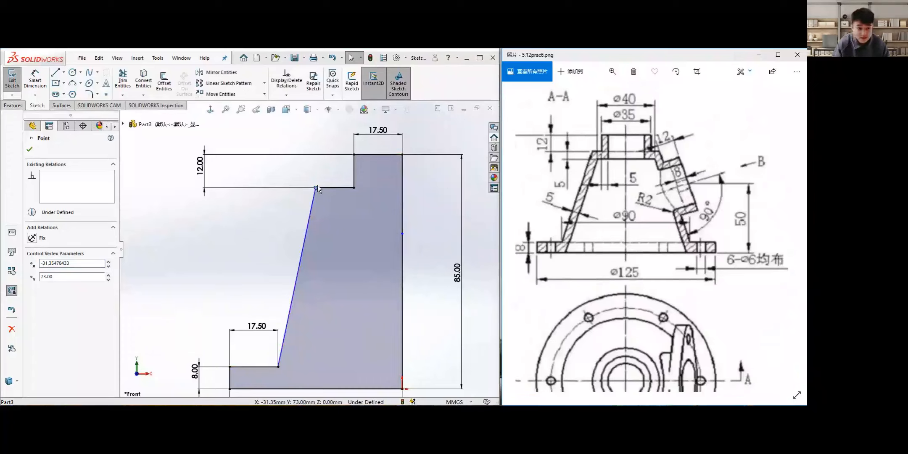
{"action": "mouse_move", "coordinate": [315, 185]}
{"action": "left_mouse_down"}
{"action": "mouse_move", "coordinate": [325, 187]}
{"action": "mouse_move", "coordinate": [314, 187]}
{"action": "left_mouse_up"}
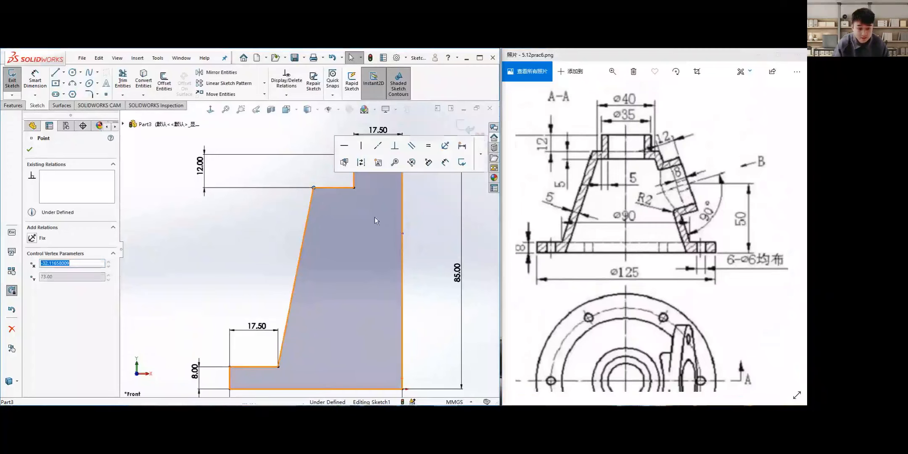
{"action": "left_click", "coordinate": [259, 173]}
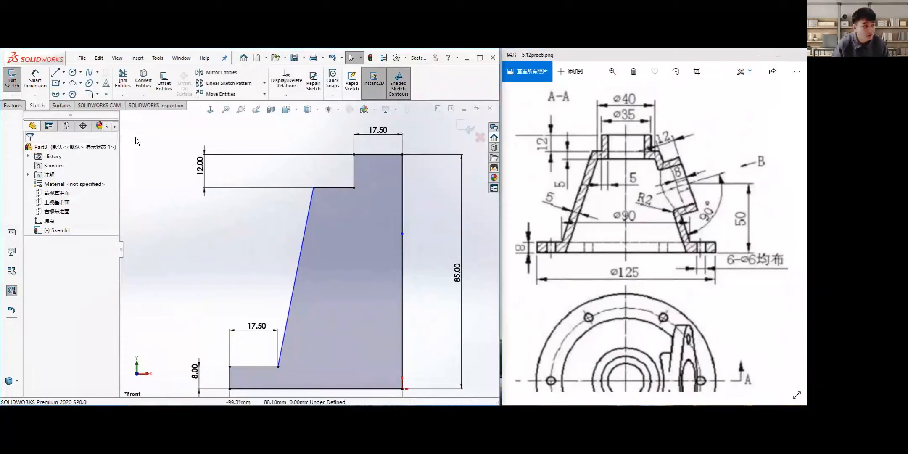
Try a 5 mm offset of the sloped edge alone, testing the reverse and chain selection options, and undo it.
{"action": "left_click", "coordinate": [163, 86]}
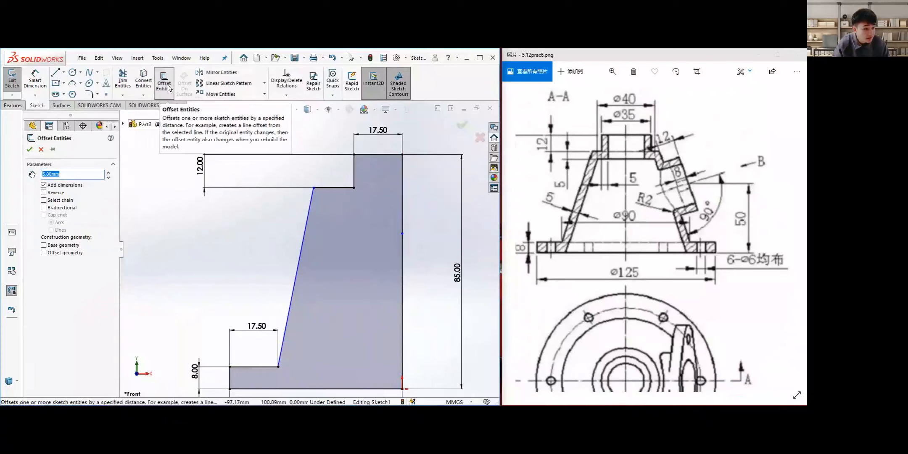
{"action": "left_click", "coordinate": [307, 223]}
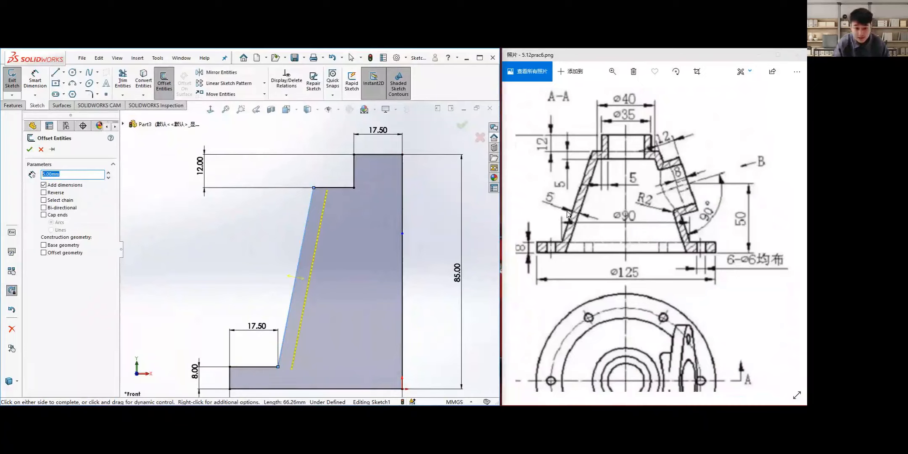
{"action": "left_click", "coordinate": [43, 193]}
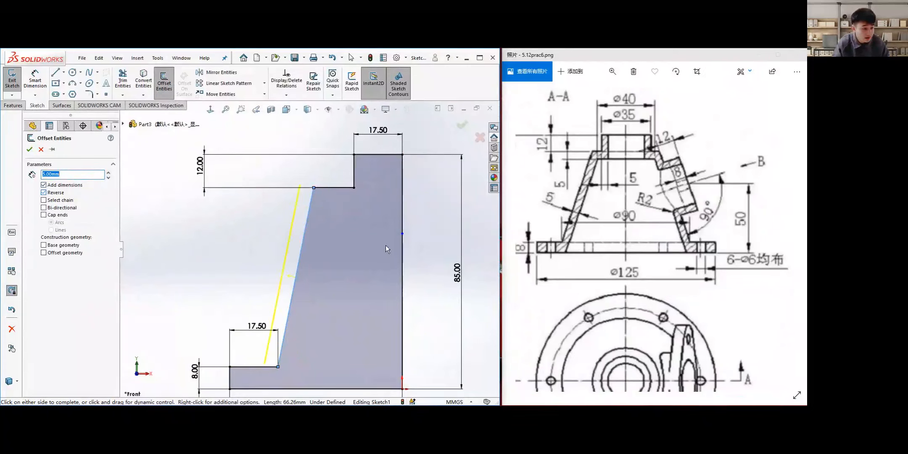
{"action": "left_click", "coordinate": [43, 192]}
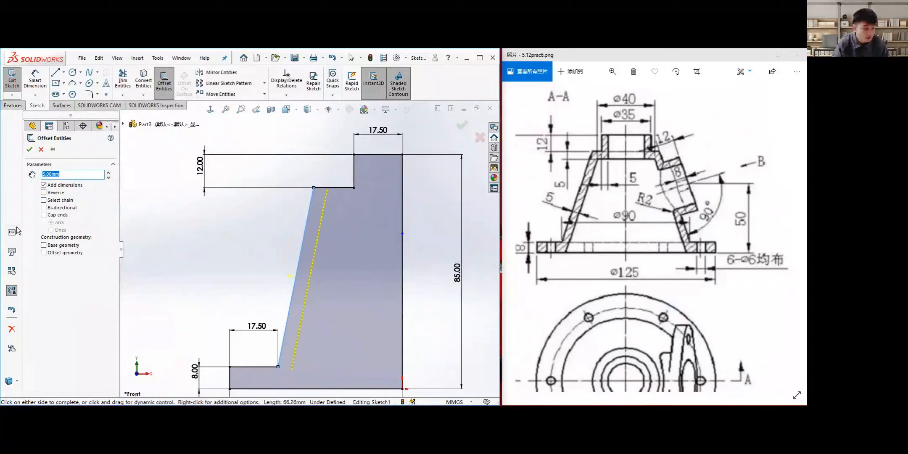
{"action": "left_click", "coordinate": [43, 200]}
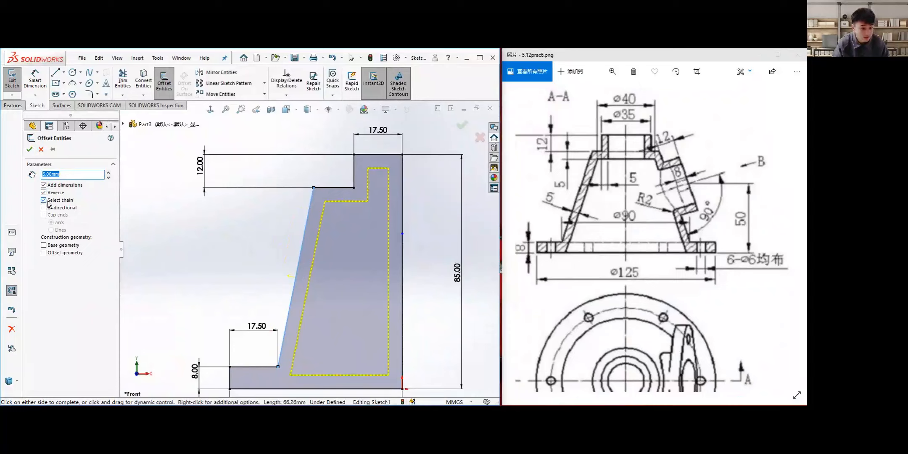
{"action": "left_click", "coordinate": [43, 200]}
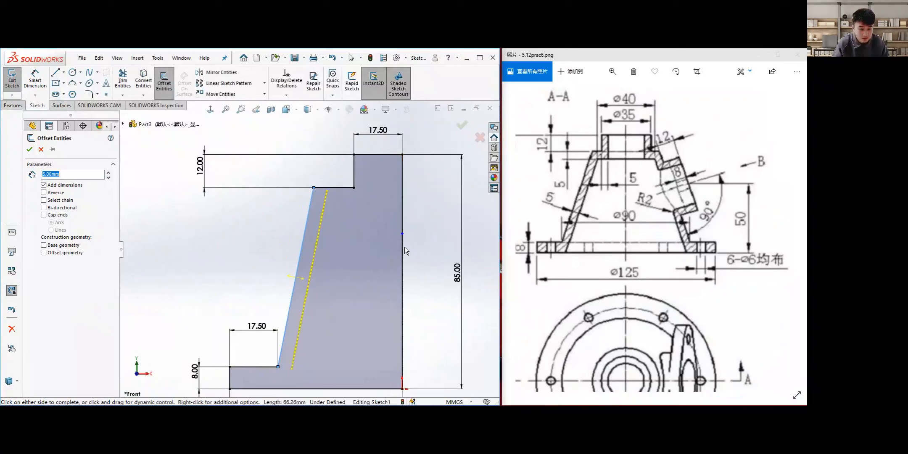
{"action": "left_click", "coordinate": [232, 243]}
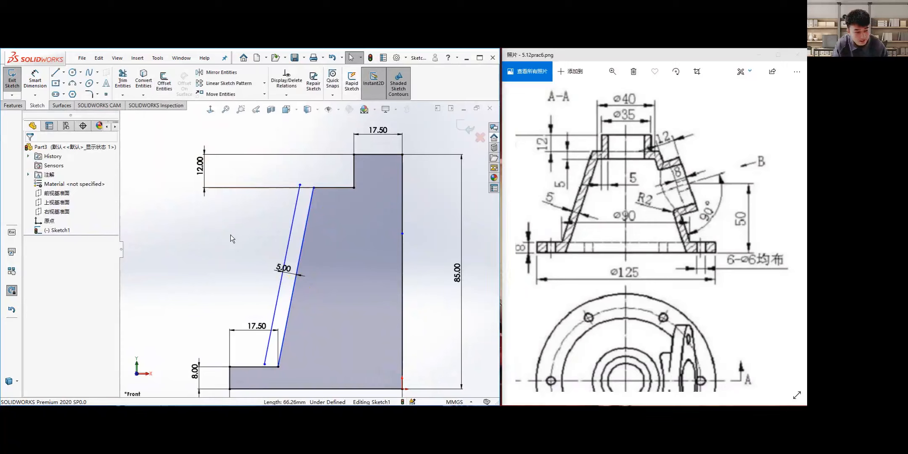
{"action": "key", "text": "Escape"}
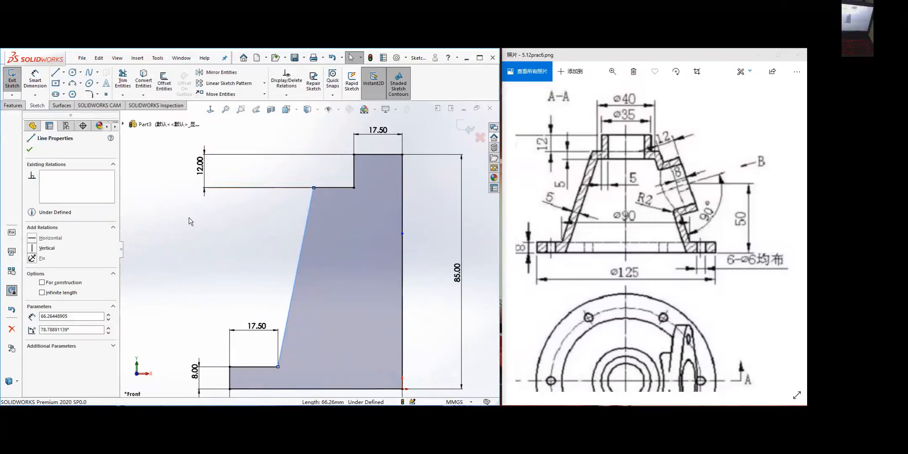
{"action": "left_click", "coordinate": [29, 149]}
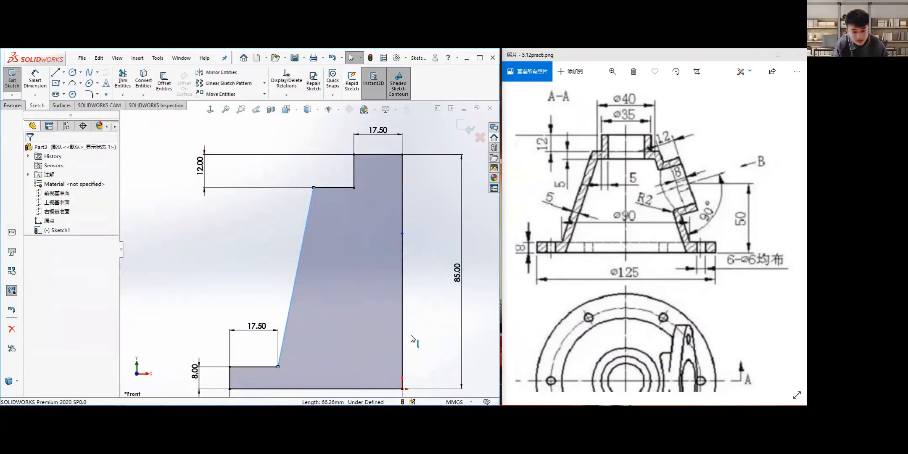
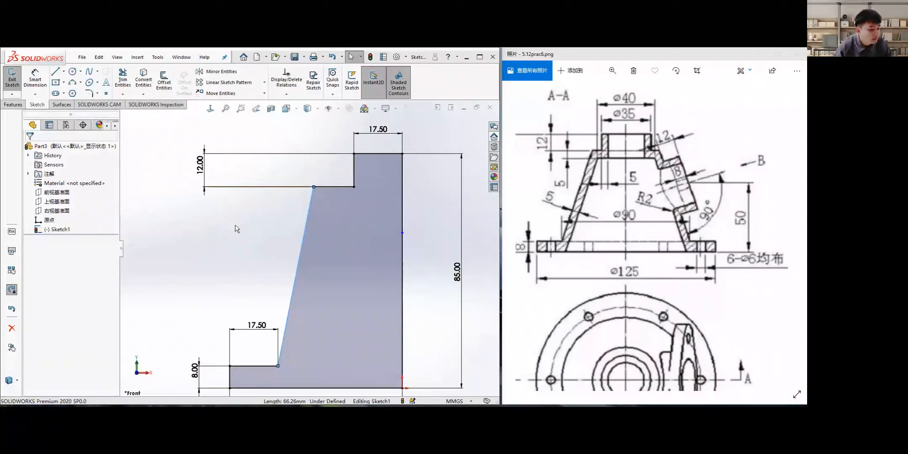
Offset the sloped edge and the adjoining horizontal shoulder edge 5 mm inward, with dimensions added and chain selection off.
{"action": "key", "text": "f"}
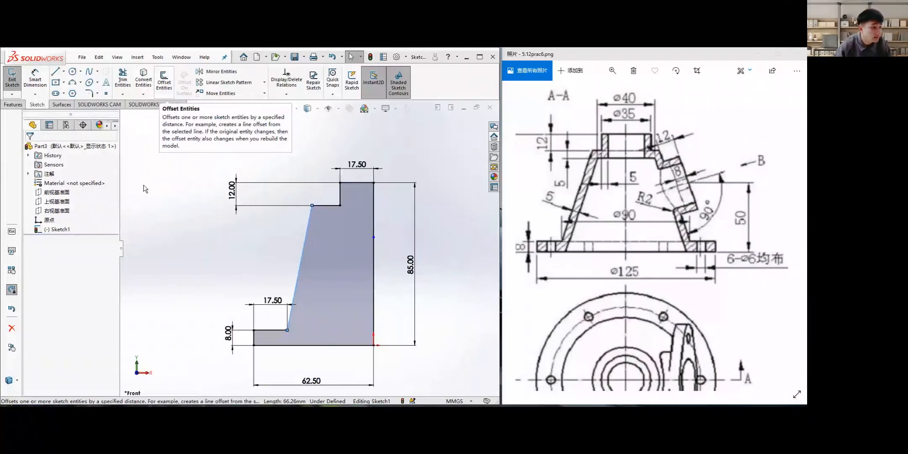
{"action": "left_click", "coordinate": [172, 80]}
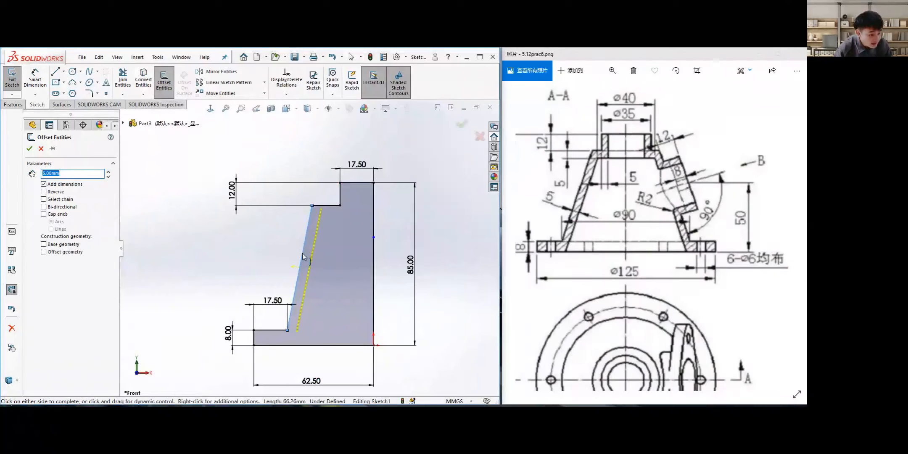
{"action": "left_click", "coordinate": [44, 192]}
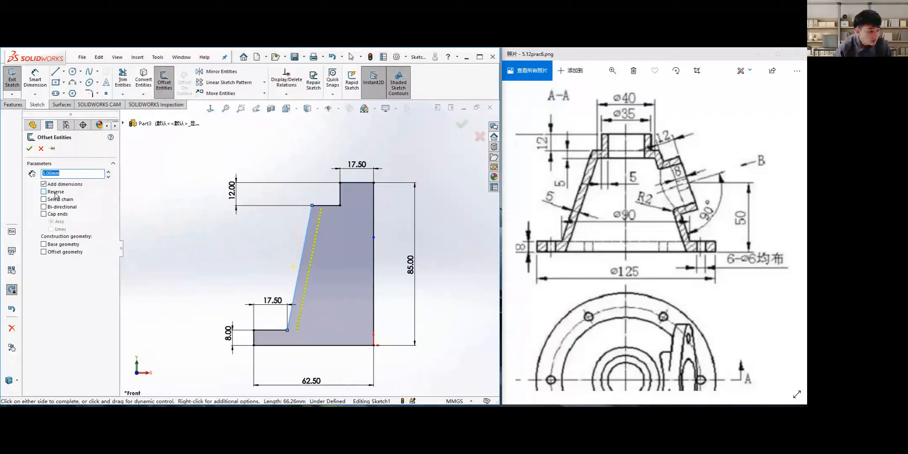
{"action": "left_click", "coordinate": [44, 200]}
{"action": "left_click", "coordinate": [44, 199]}
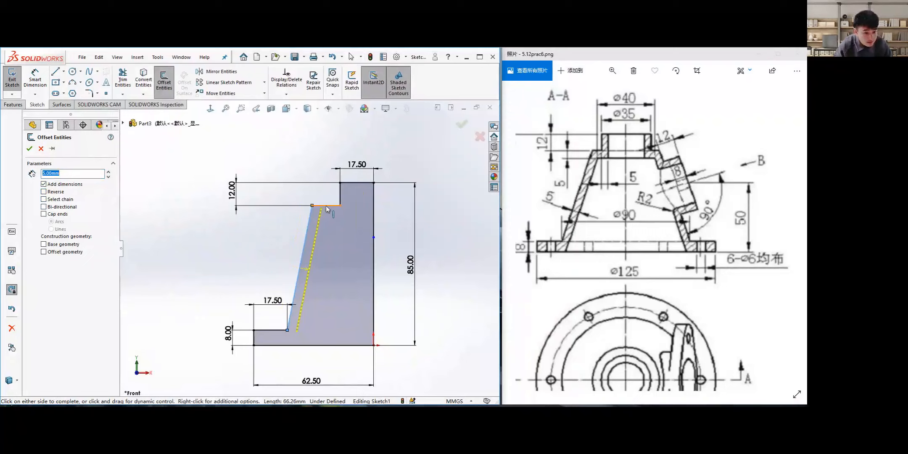
{"action": "left_click", "coordinate": [326, 206]}
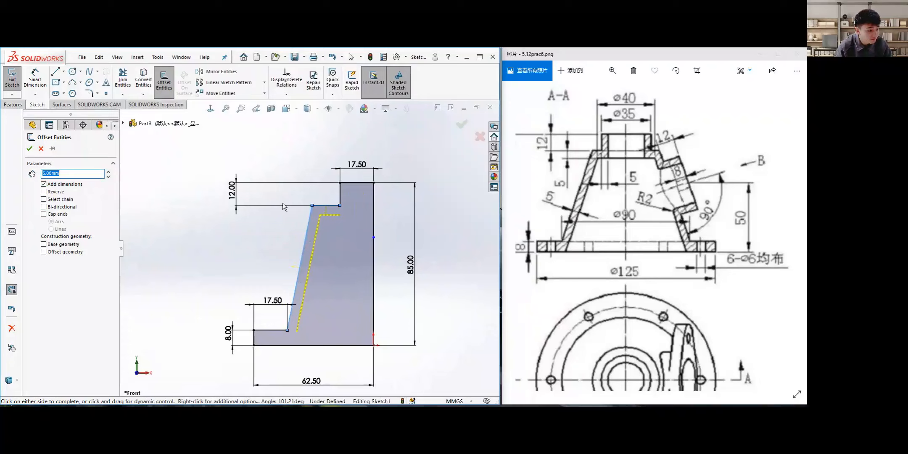
{"action": "left_click", "coordinate": [27, 148]}
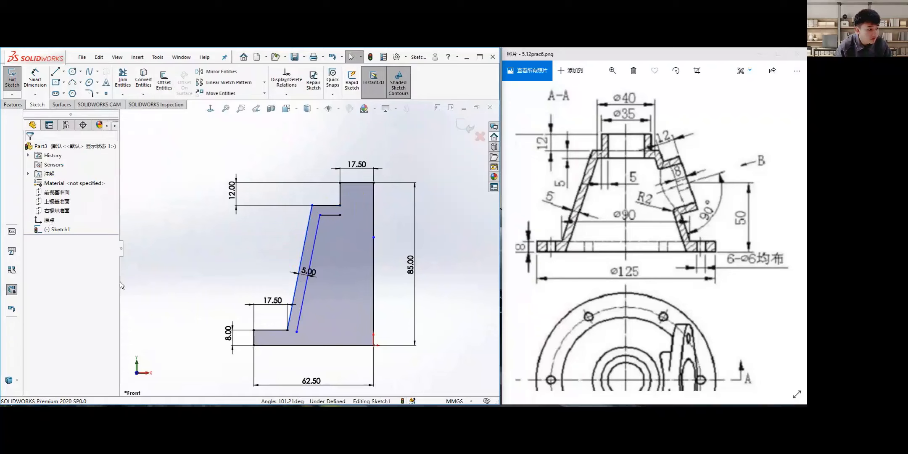
Convert the two inner offset lines, horizontal and sloped, to construction geometry.
{"action": "scroll", "coordinate": [329, 218], "scroll_direction": "down", "scroll_amount": 2}
{"action": "scroll", "coordinate": [329, 217], "scroll_direction": "up", "scroll_amount": 2}
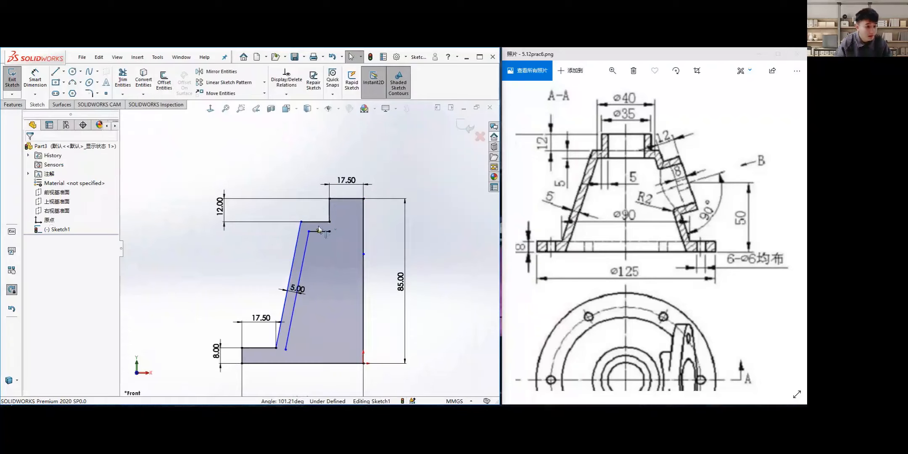
{"action": "left_click", "coordinate": [320, 231]}
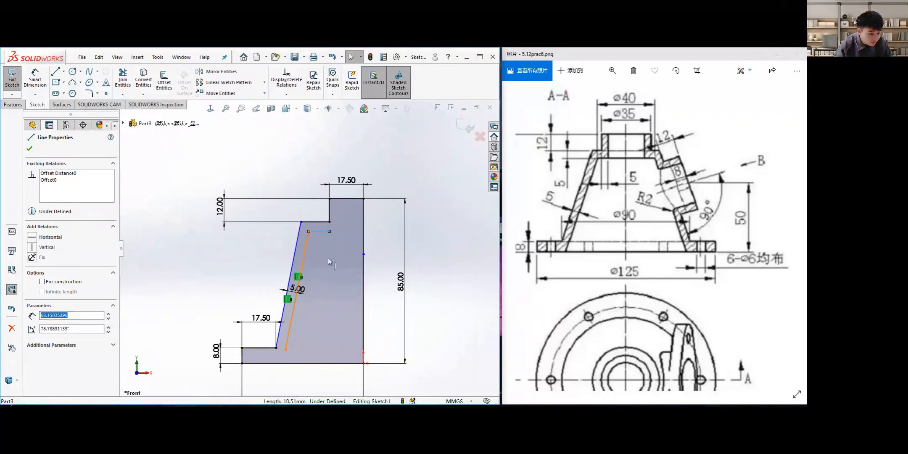
{"action": "left_click", "coordinate": [296, 294], "text": "ctrl"}
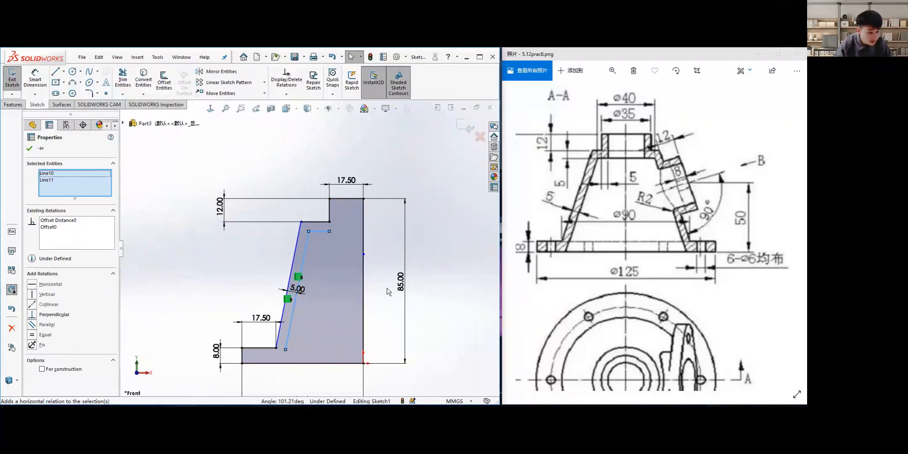
{"action": "left_click", "coordinate": [42, 369]}
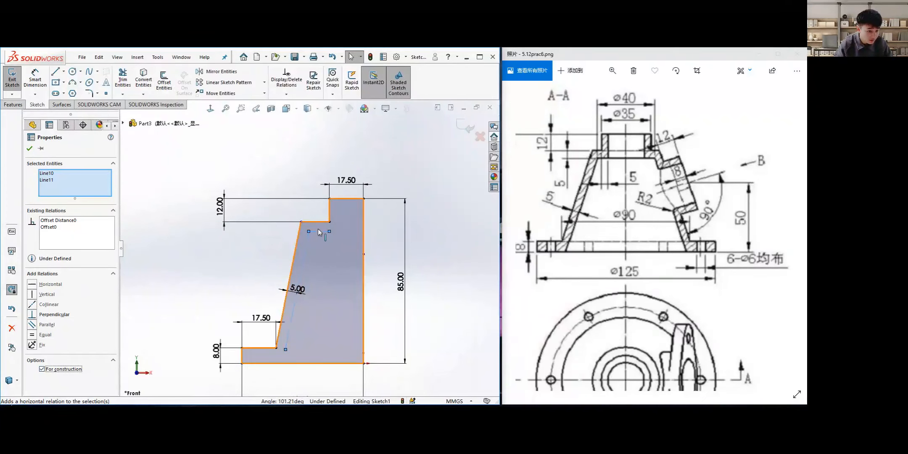
{"action": "left_click", "coordinate": [29, 148]}
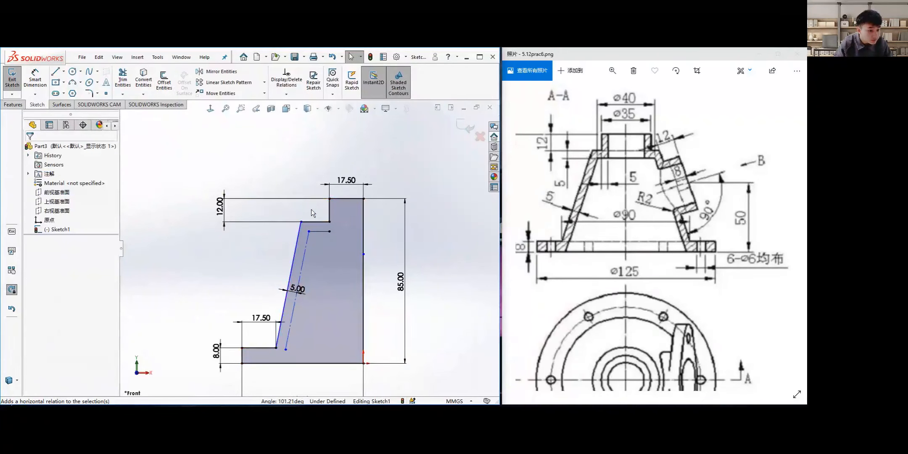
Try to dimension the spacing between the shoulder edge and the horizontal construction line below it, cancelling the redundant dimension.
{"action": "scroll", "coordinate": [311, 199], "scroll_direction": "down", "scroll_amount": 2}
{"action": "scroll", "coordinate": [343, 204], "scroll_direction": "down", "scroll_amount": 1}
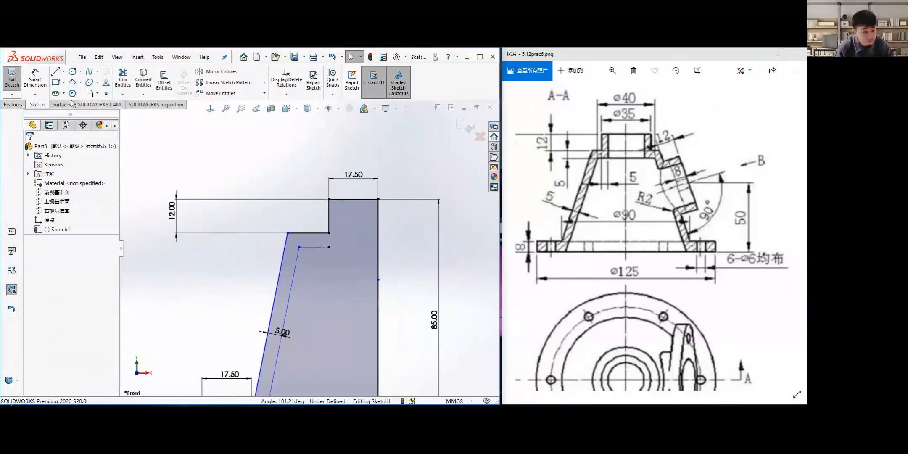
{"action": "left_click", "coordinate": [35, 82]}
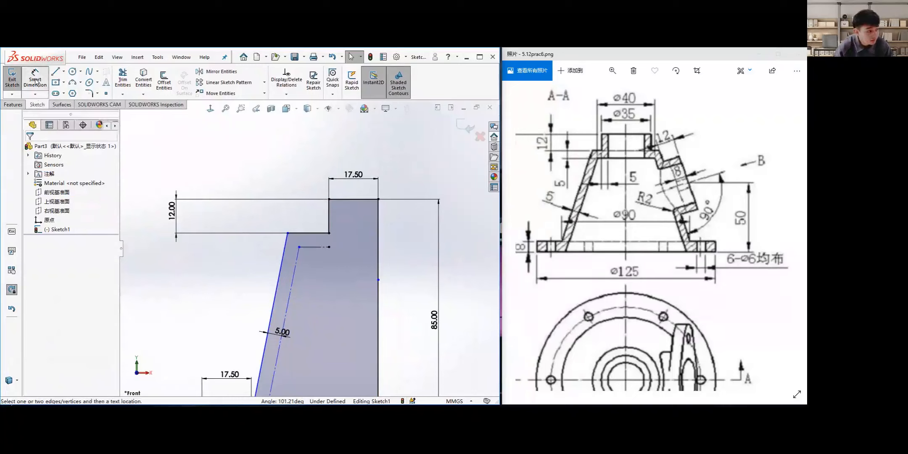
{"action": "left_click", "coordinate": [317, 248]}
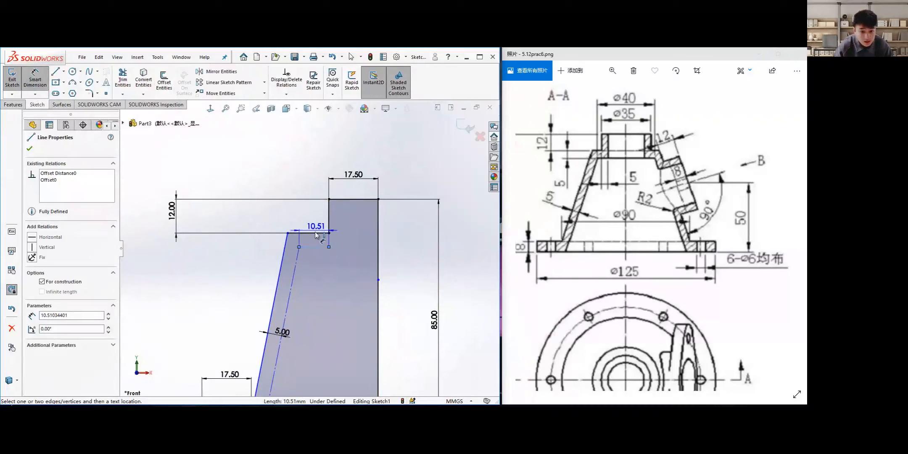
{"action": "left_click", "coordinate": [317, 233]}
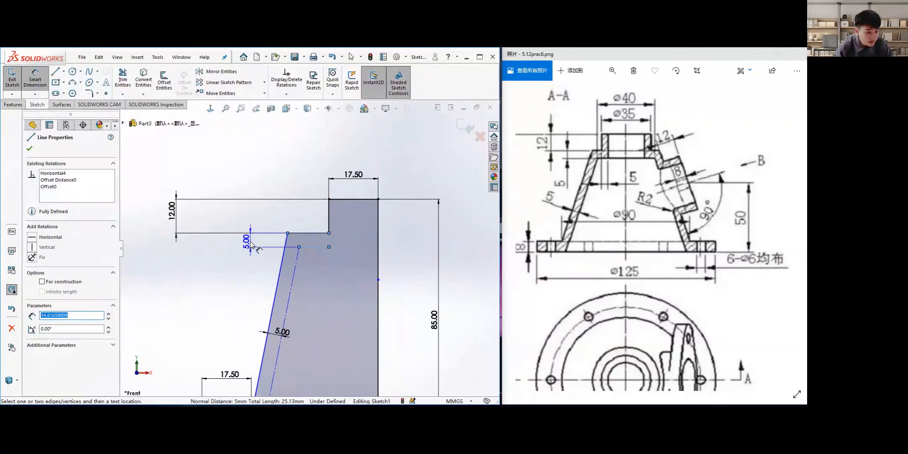
{"action": "left_click", "coordinate": [251, 243]}
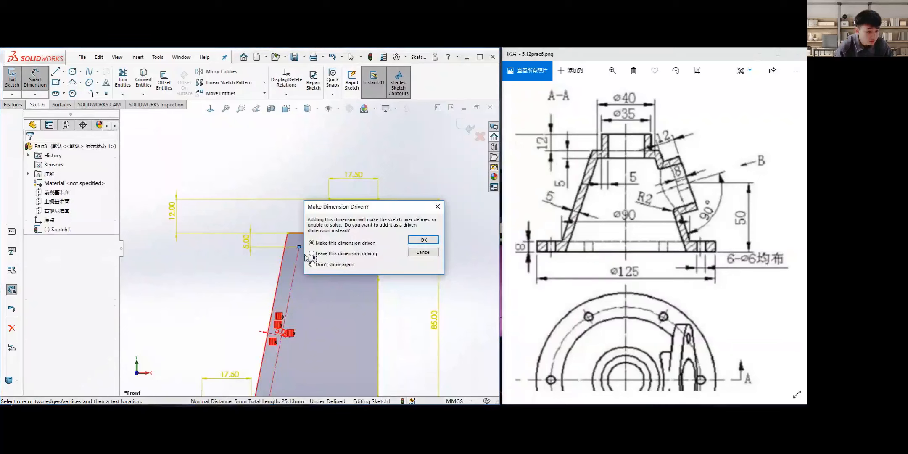
{"action": "key", "text": "Escape"}
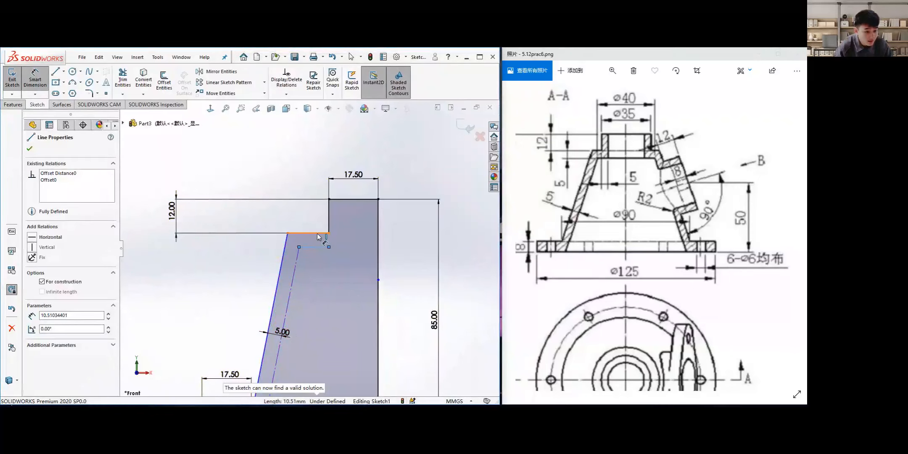
{"action": "left_click", "coordinate": [318, 234]}
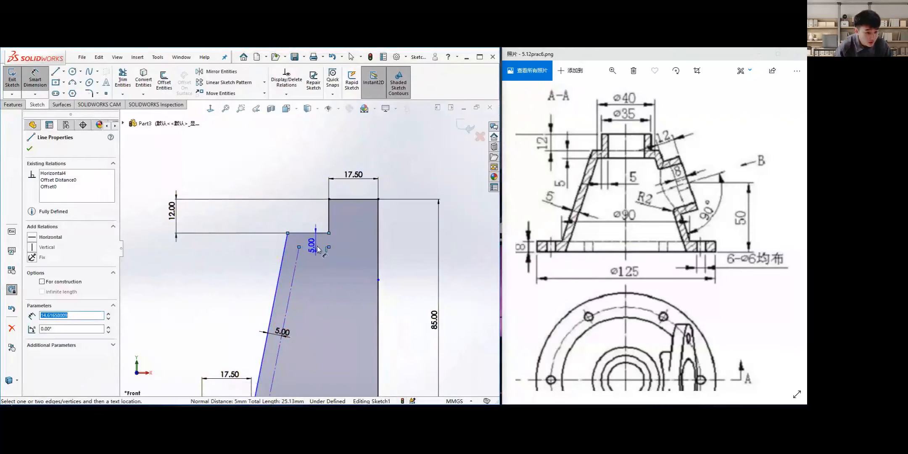
{"action": "left_click", "coordinate": [237, 255]}
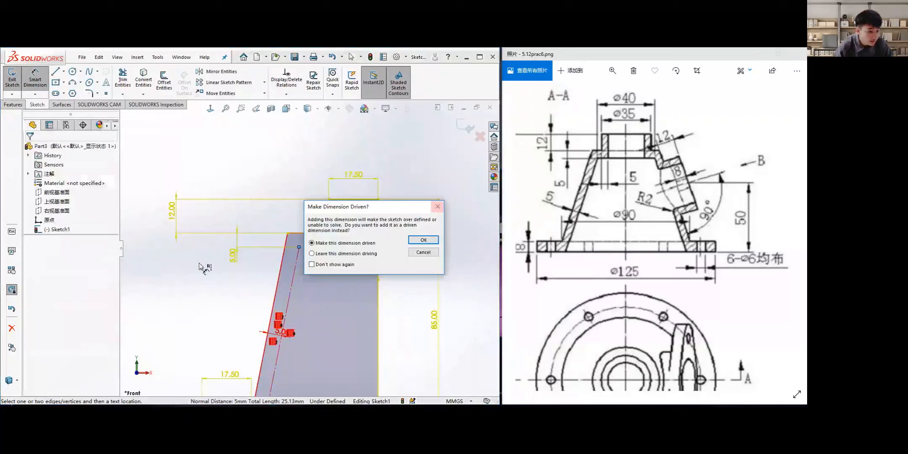
{"action": "key", "text": "Escape"}
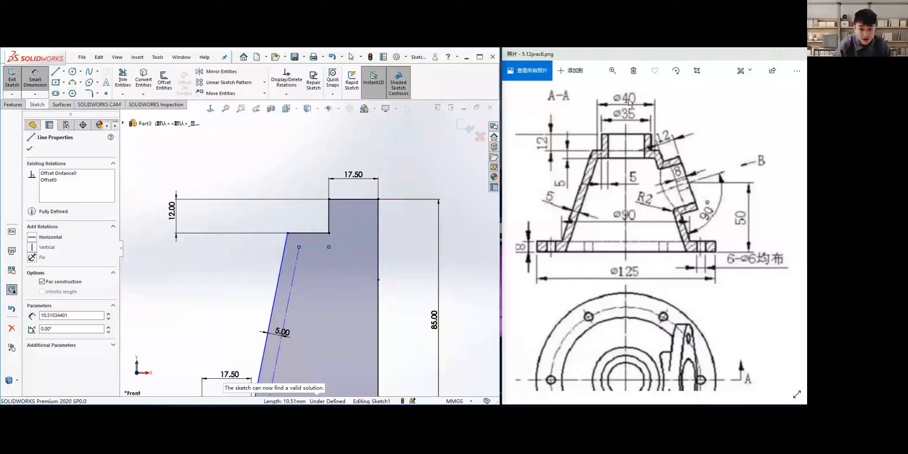
Dimension the length of the horizontal construction line, try 20 mm for it, and undo that value change.
{"action": "left_click", "coordinate": [324, 248]}
{"action": "left_click", "coordinate": [320, 312]}
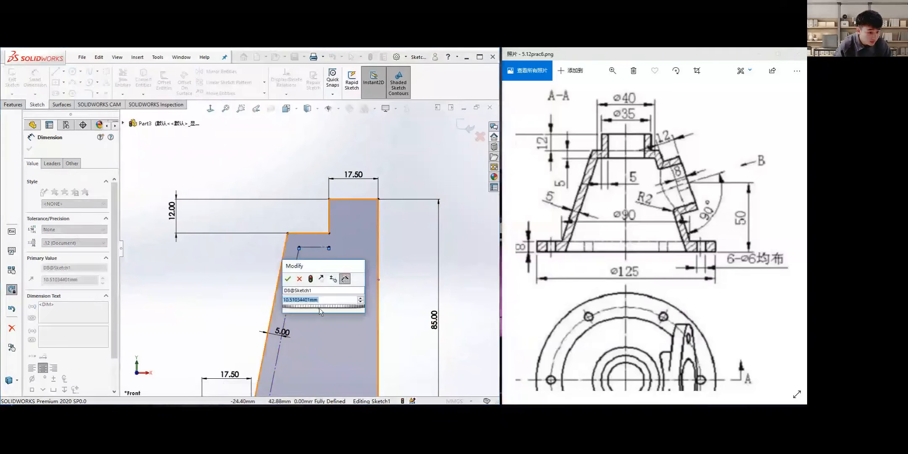
{"action": "type", "text": "20"}
{"action": "key", "text": "Return"}
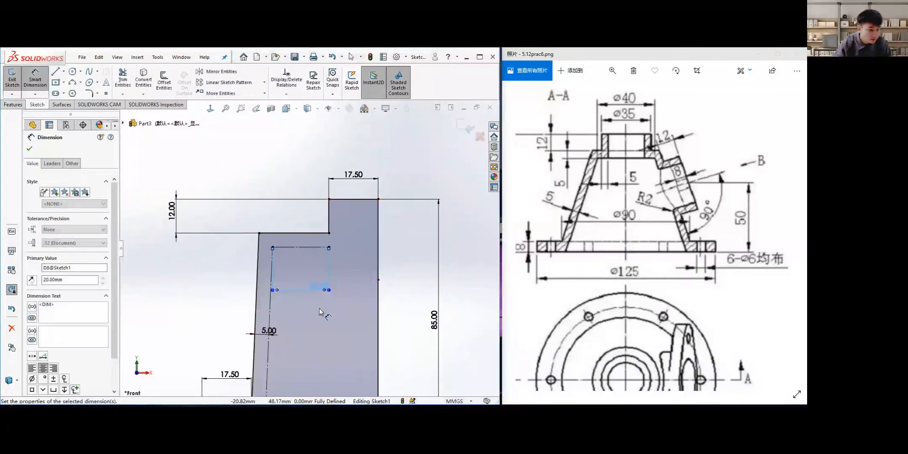
{"action": "key", "text": "f"}
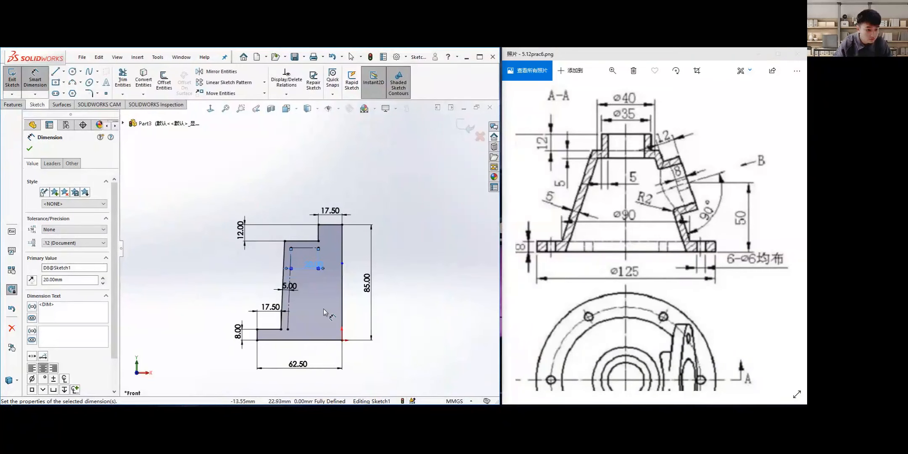
{"action": "scroll", "coordinate": [323, 309], "scroll_direction": "down", "scroll_amount": 3}
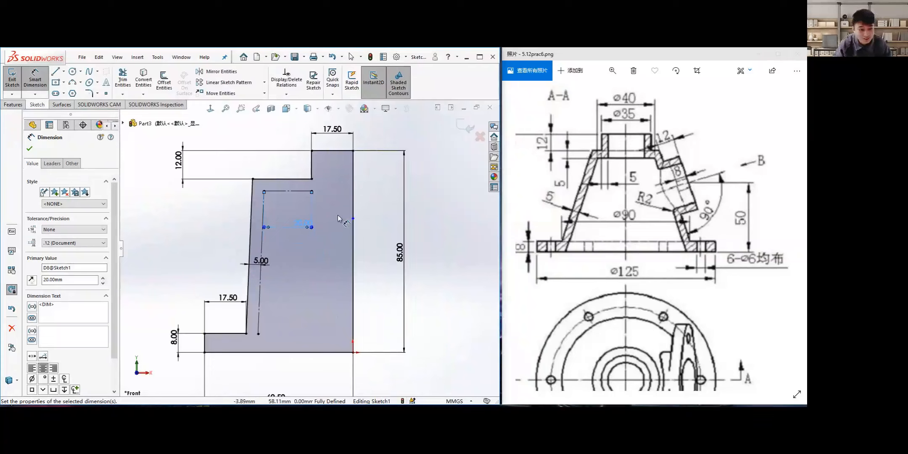
{"action": "key", "text": "ctrl+z"}
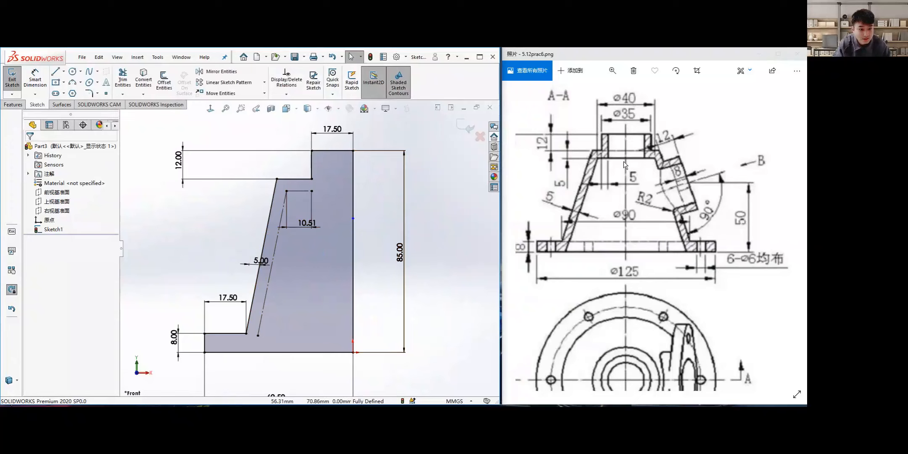
Delete the length dimension of the horizontal construction line.
{"action": "right_click", "coordinate": [308, 224]}
{"action": "left_click", "coordinate": [337, 319]}
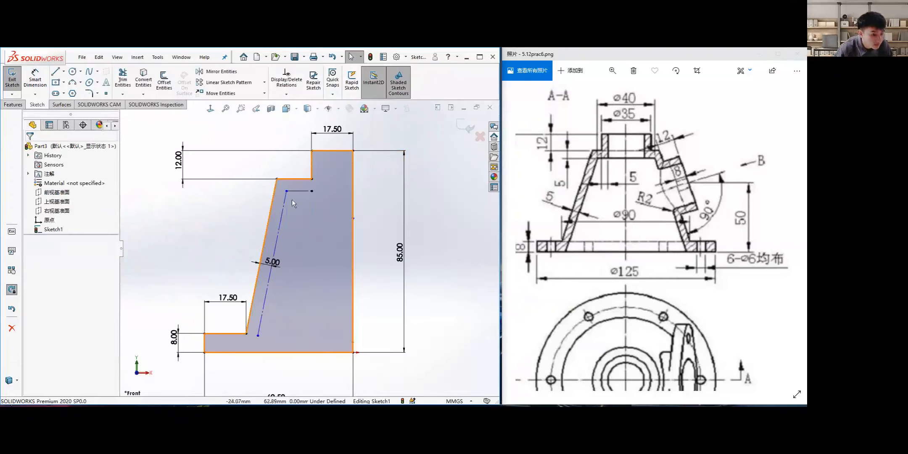
{"action": "left_click", "coordinate": [34, 78]}
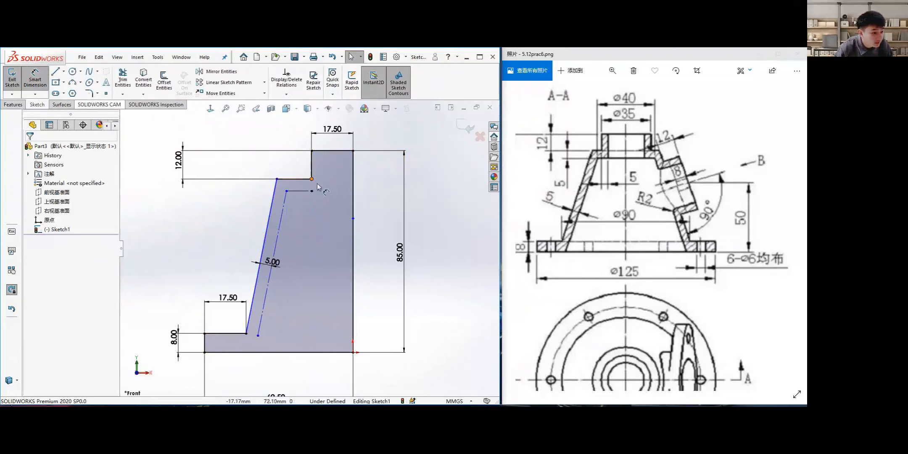
{"action": "left_click", "coordinate": [353, 196]}
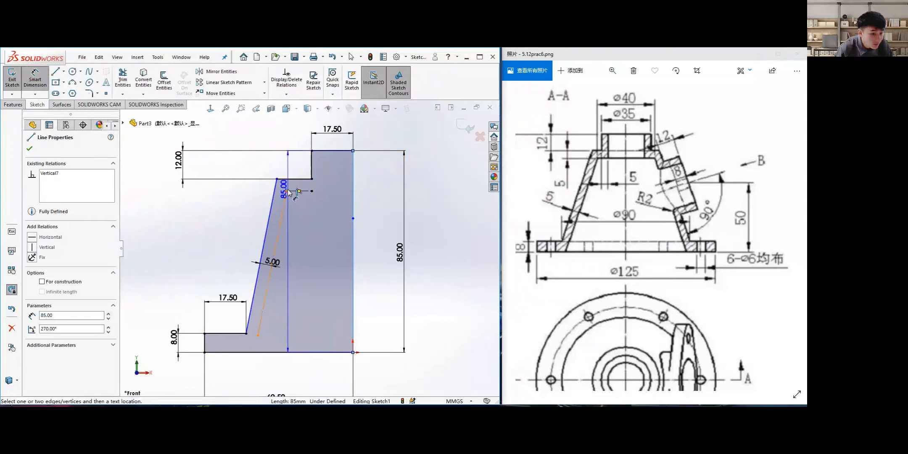
{"action": "key", "text": "Escape"}
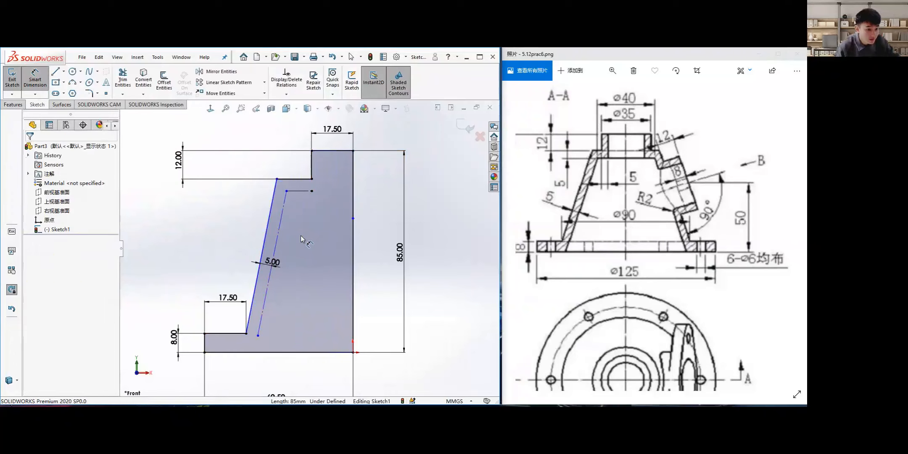
Place a sketch point at the corner where the horizontal and sloped construction lines meet.
{"action": "scroll", "coordinate": [284, 201], "scroll_direction": "down", "scroll_amount": 5}
{"action": "scroll", "coordinate": [229, 105], "scroll_direction": "down", "scroll_amount": 2}
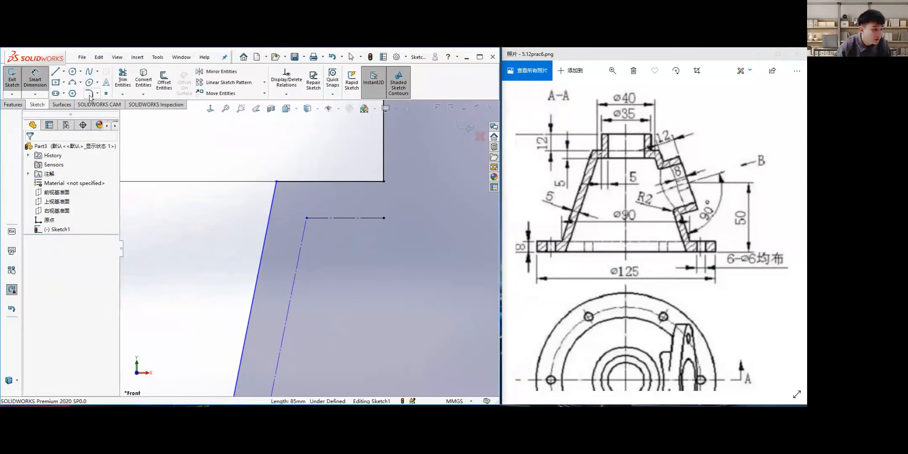
{"action": "key", "text": "Escape"}
{"action": "key", "text": "l"}
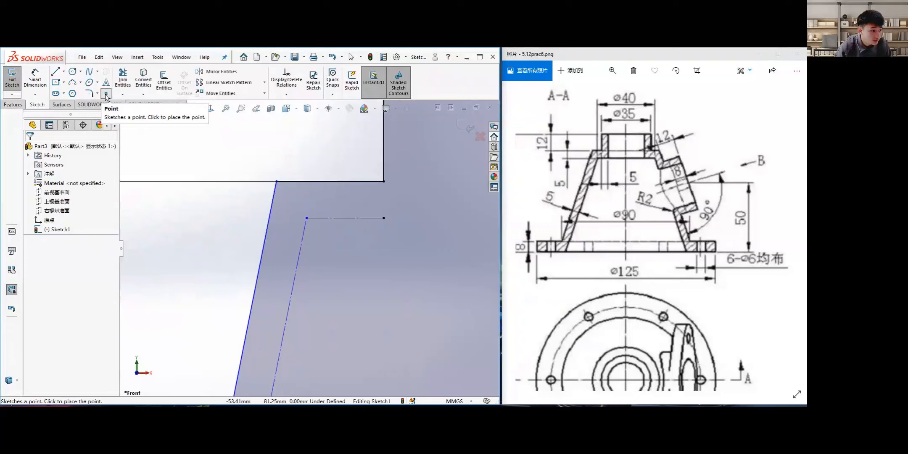
{"action": "key", "text": "Escape"}
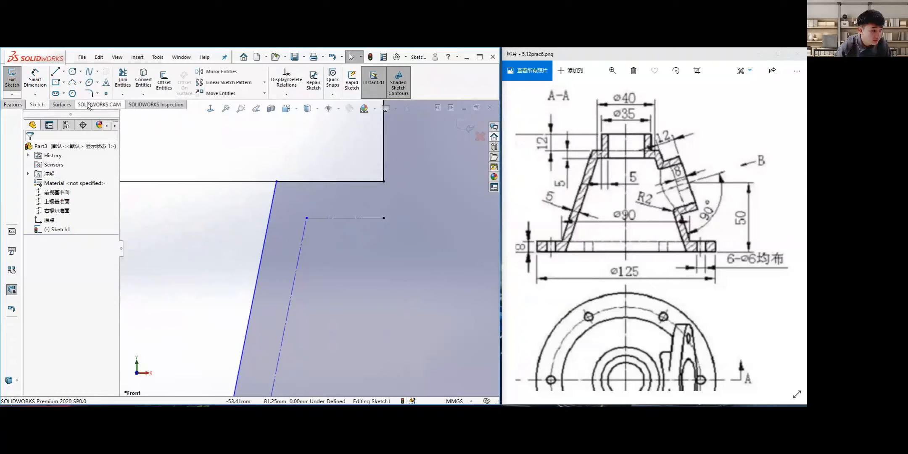
{"action": "left_click", "coordinate": [106, 94]}
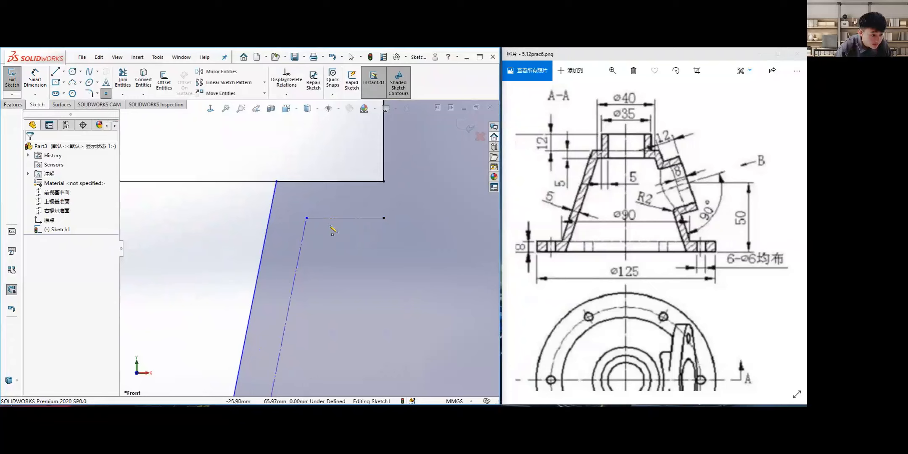
{"action": "left_click", "coordinate": [306, 218]}
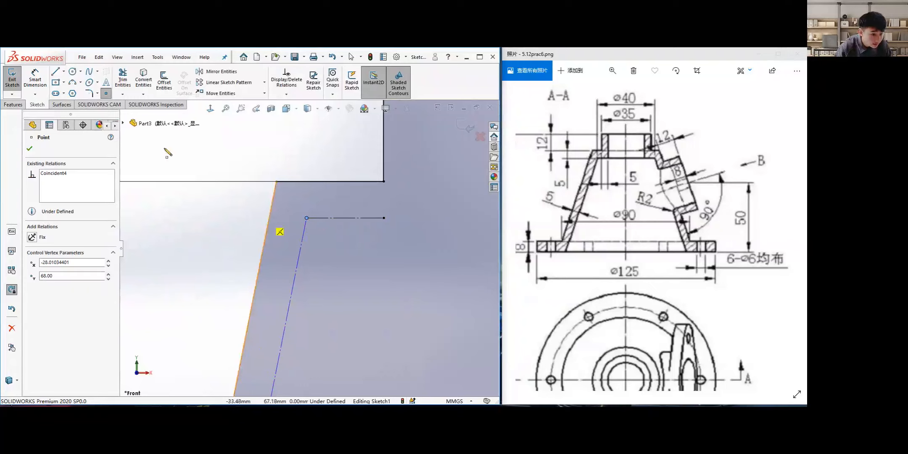
{"action": "left_click", "coordinate": [30, 148]}
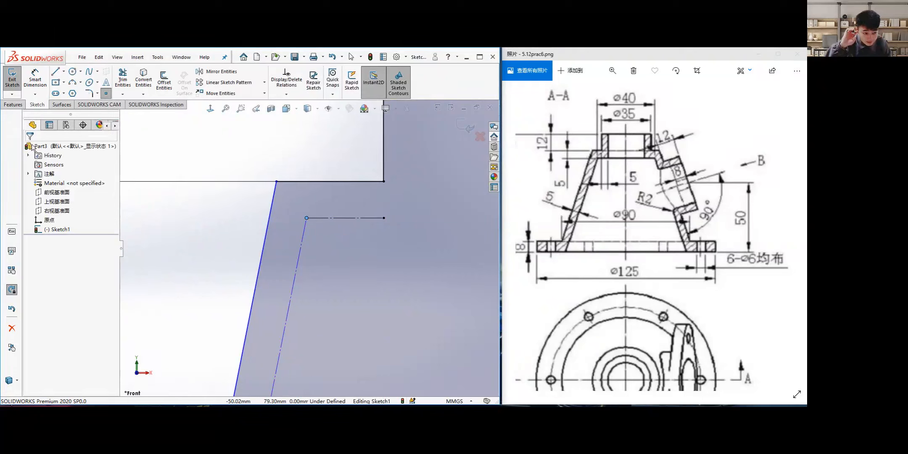
Dimension the distance from the construction-line corner point to the profile's long vertical edge and set it to 20 mm.
{"action": "scroll", "coordinate": [145, 209], "scroll_direction": "up", "scroll_amount": 5}
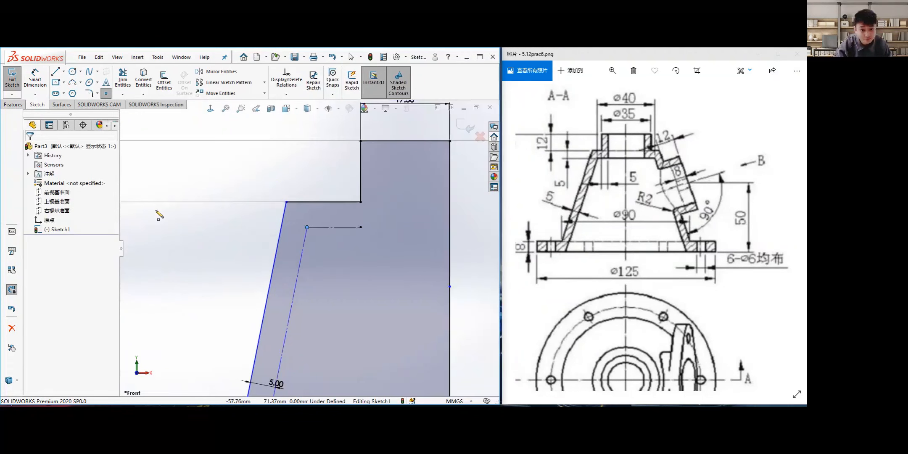
{"action": "left_click", "coordinate": [36, 81]}
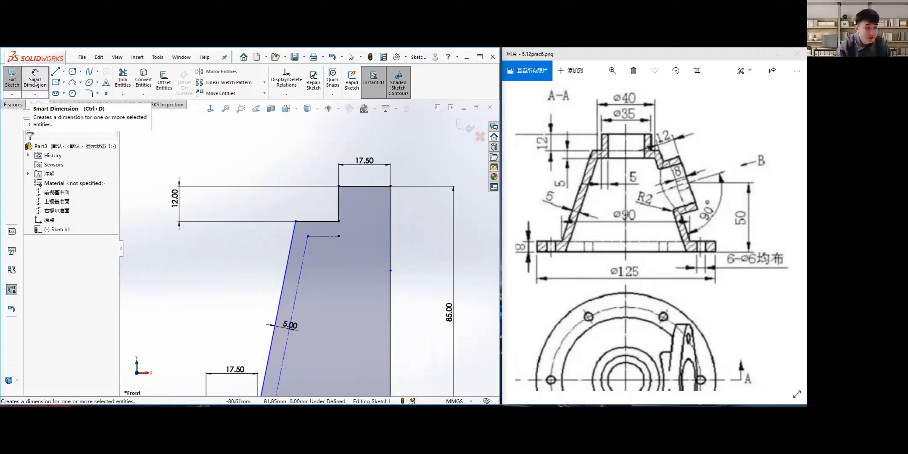
{"action": "left_click", "coordinate": [308, 236]}
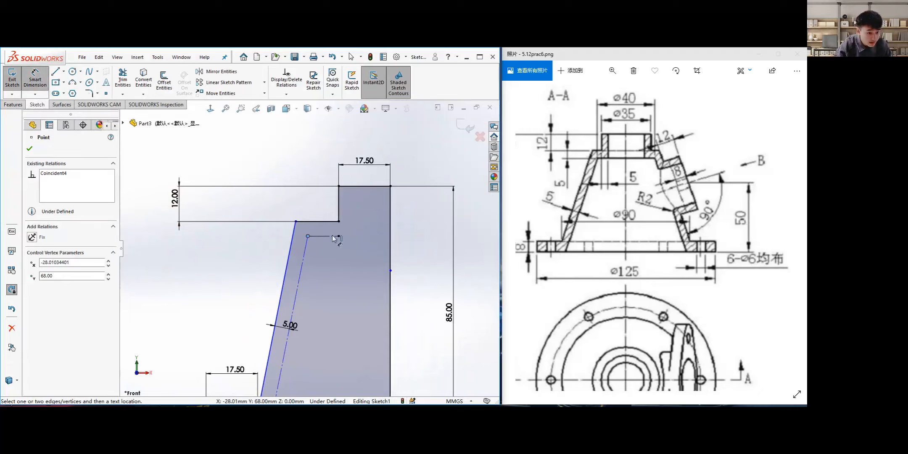
{"action": "left_click", "coordinate": [391, 229]}
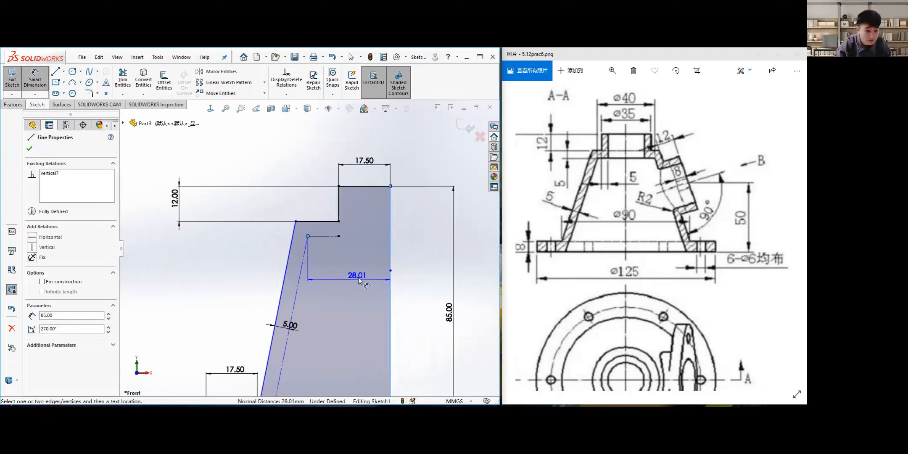
{"action": "left_click", "coordinate": [358, 277]}
{"action": "type", "text": "20"}
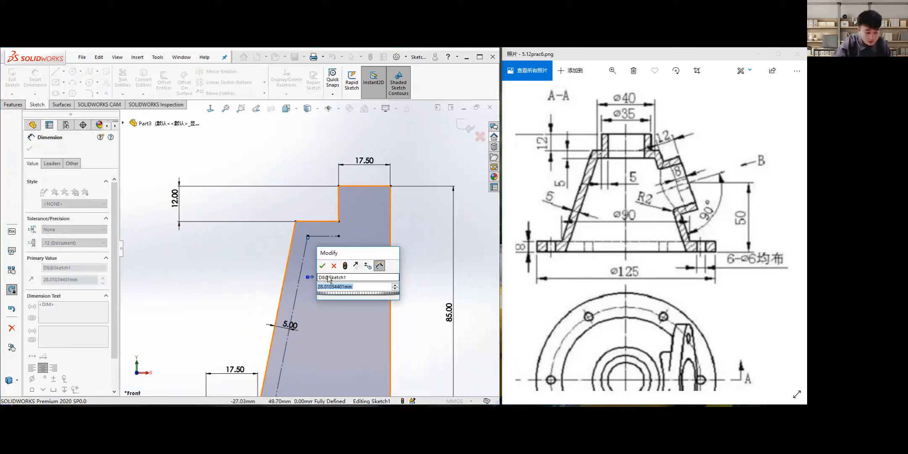
{"action": "key", "text": "Return"}
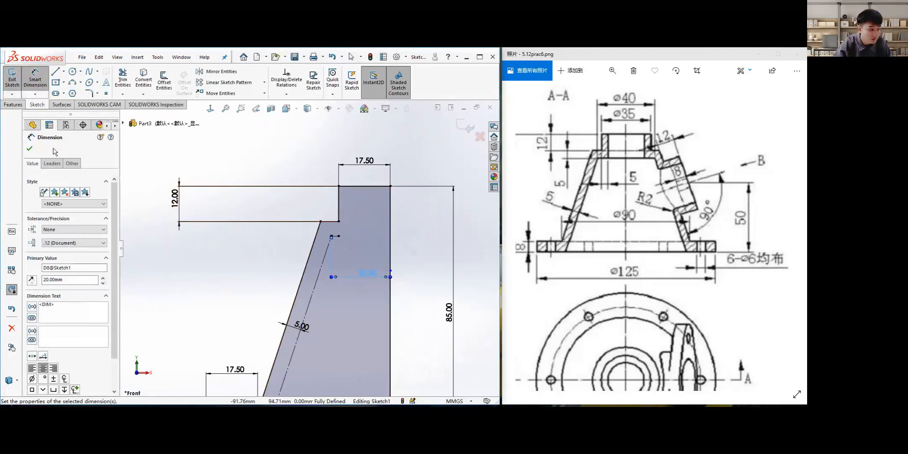
{"action": "left_click", "coordinate": [30, 148]}
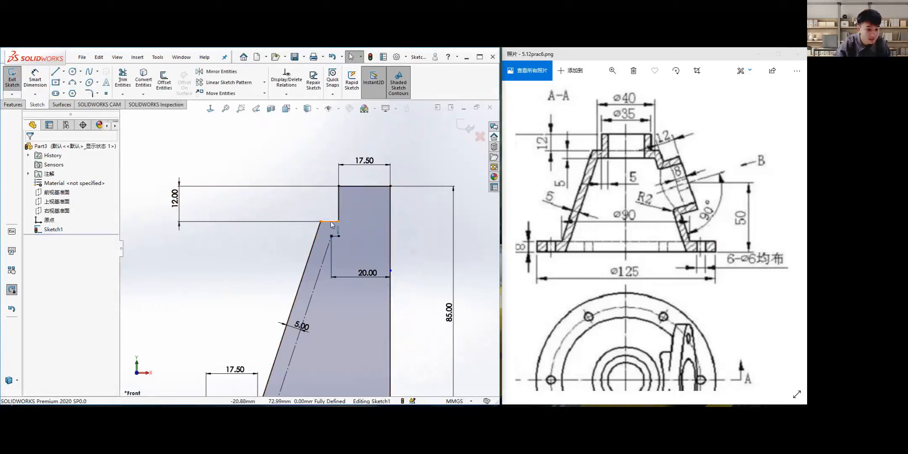
{"action": "scroll", "coordinate": [339, 269], "scroll_direction": "up", "scroll_amount": 3}
{"action": "scroll", "coordinate": [374, 264], "scroll_direction": "down", "scroll_amount": 2}
{"action": "scroll", "coordinate": [374, 262], "scroll_direction": "up", "scroll_amount": 2}
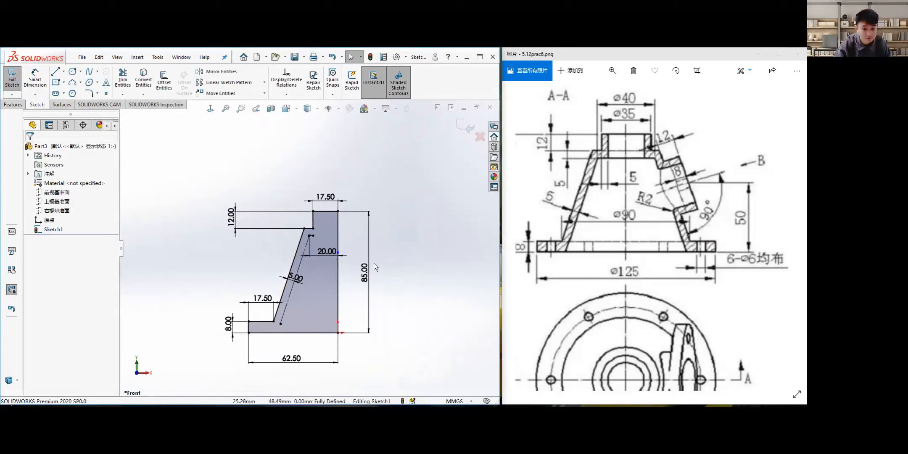
{"action": "scroll", "coordinate": [318, 237], "scroll_direction": "down", "scroll_amount": 1}
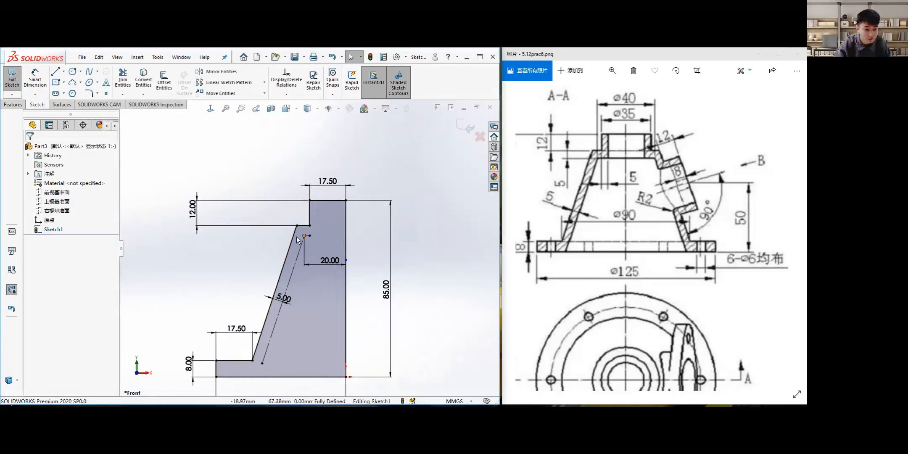
{"action": "scroll", "coordinate": [296, 236], "scroll_direction": "down", "scroll_amount": 1}
{"action": "scroll", "coordinate": [296, 237], "scroll_direction": "up", "scroll_amount": 2}
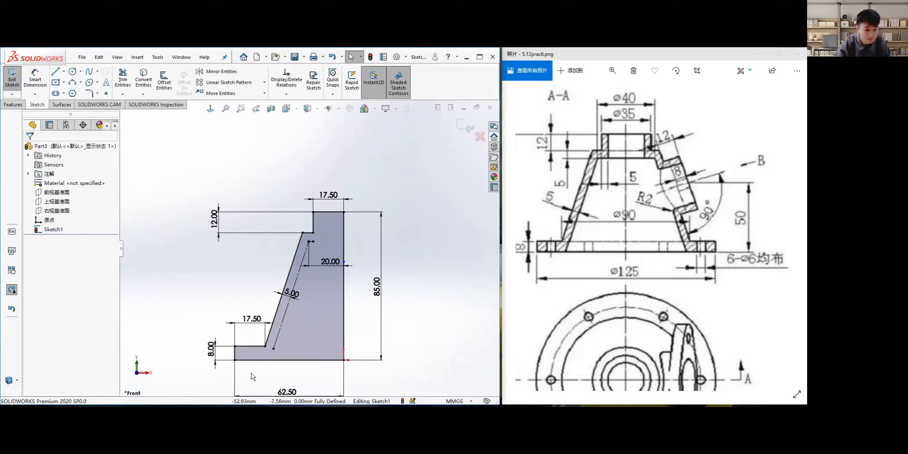
{"action": "scroll", "coordinate": [297, 247], "scroll_direction": "down", "scroll_amount": 2}
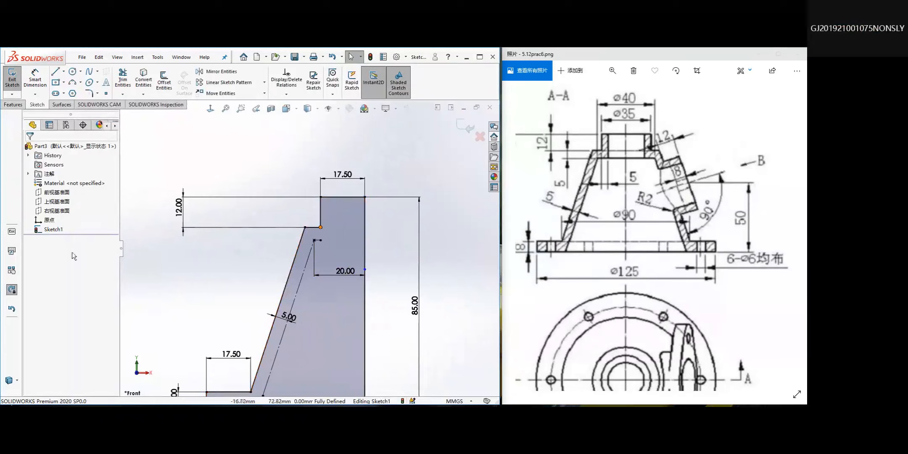
Undo the 20 mm value and the dimension between the corner point and the long vertical edge, and clear the selection.
{"action": "key", "text": "ctrl+z"}
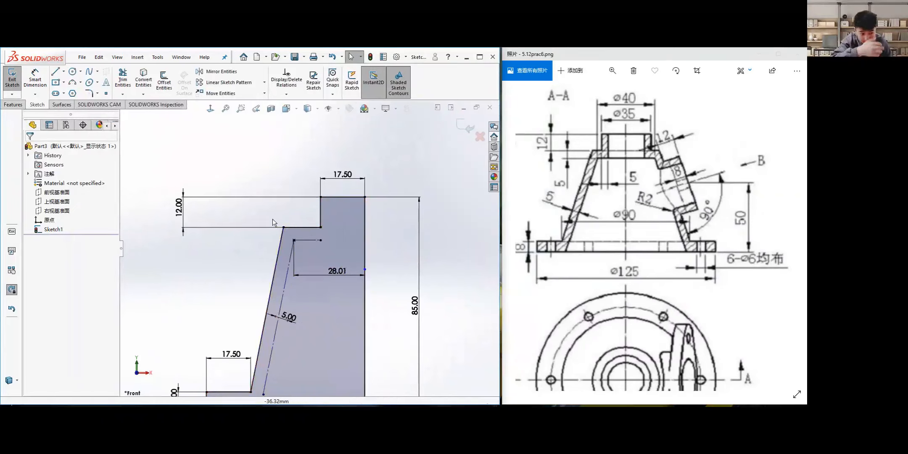
{"action": "key", "text": "ctrl+z"}
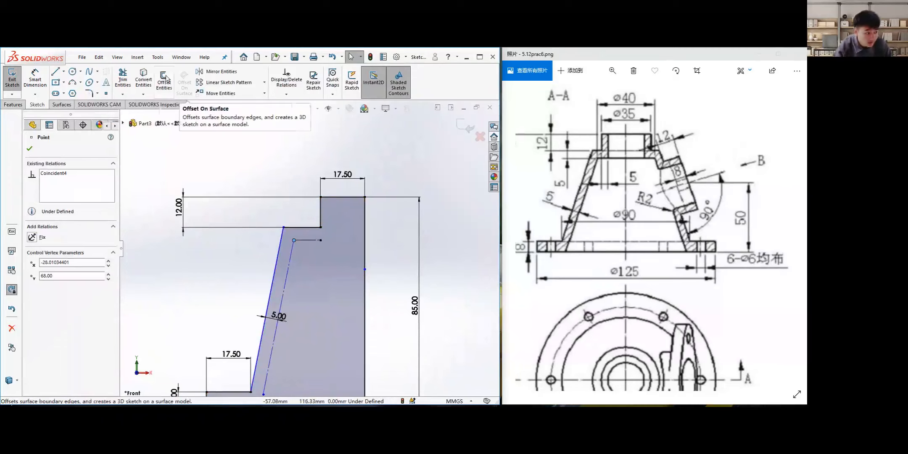
{"action": "left_click", "coordinate": [385, 158]}
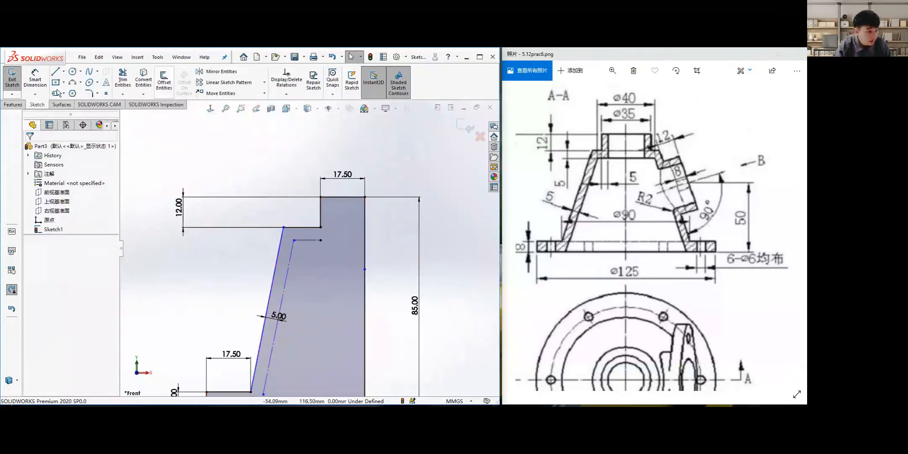
Place a sketch point on the upper corner of the inner construction lines.
{"action": "left_click", "coordinate": [106, 93]}
{"action": "scroll", "coordinate": [277, 252], "scroll_direction": "down", "scroll_amount": 4}
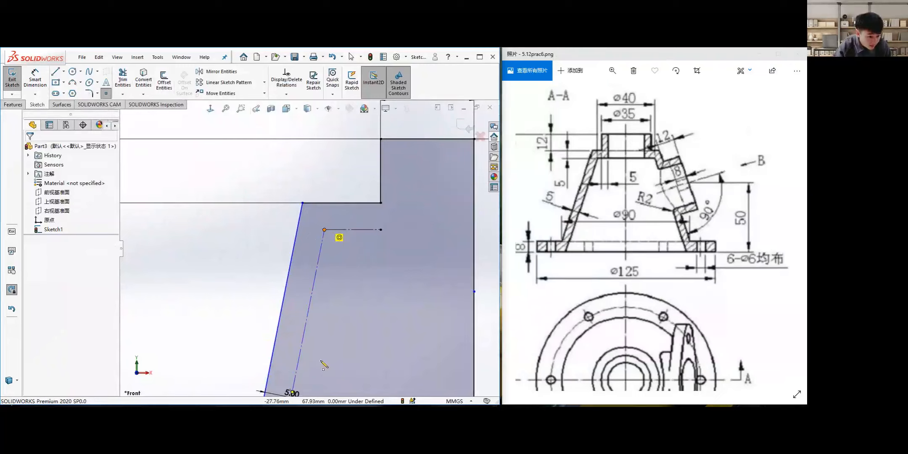
{"action": "left_click", "coordinate": [324, 230]}
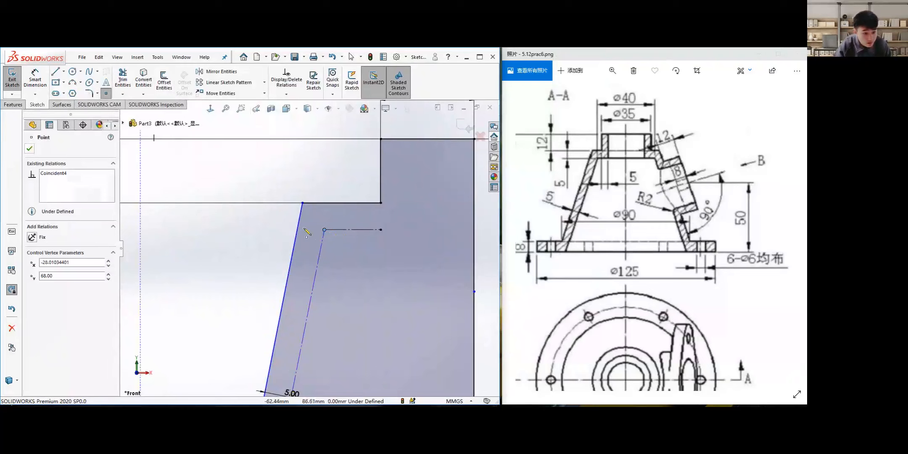
{"action": "key", "text": "f"}
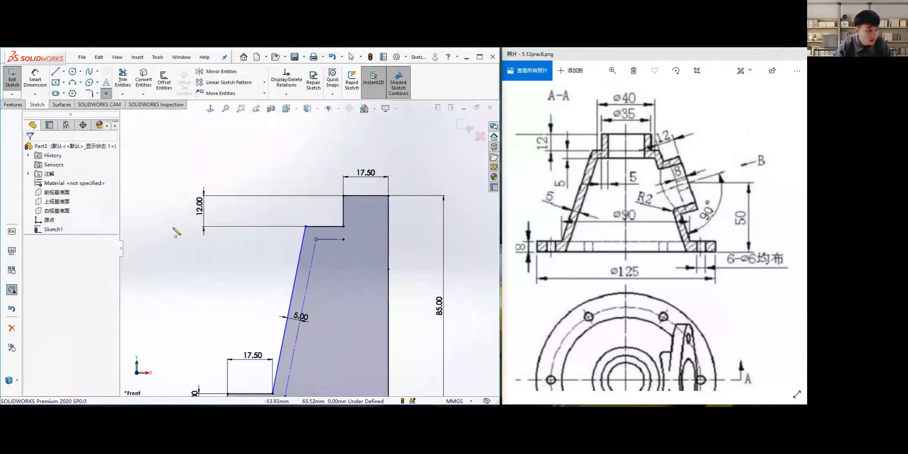
Dimension the corner point 20 mm from the profile's long vertical edge.
{"action": "left_click", "coordinate": [37, 81]}
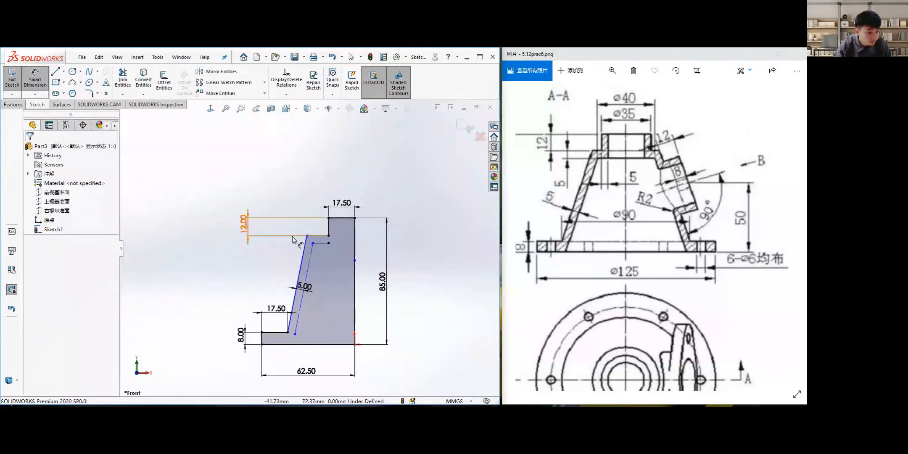
{"action": "scroll", "coordinate": [338, 251], "scroll_direction": "down", "scroll_amount": 3}
{"action": "left_click", "coordinate": [340, 254]}
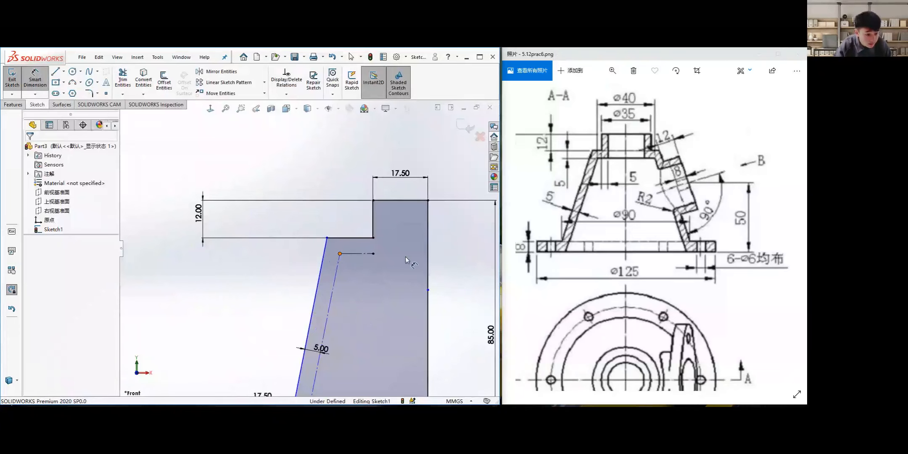
{"action": "left_click", "coordinate": [427, 247]}
{"action": "left_click", "coordinate": [364, 372]}
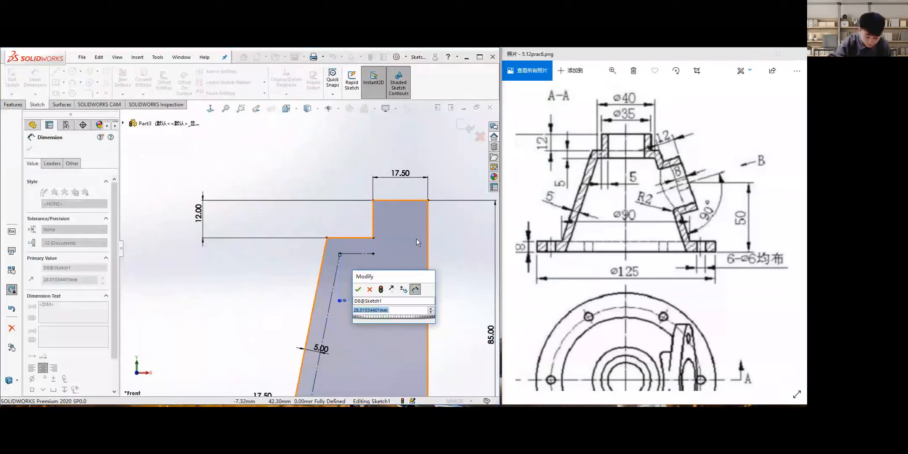
{"action": "type", "text": "20"}
{"action": "key", "text": "Return"}
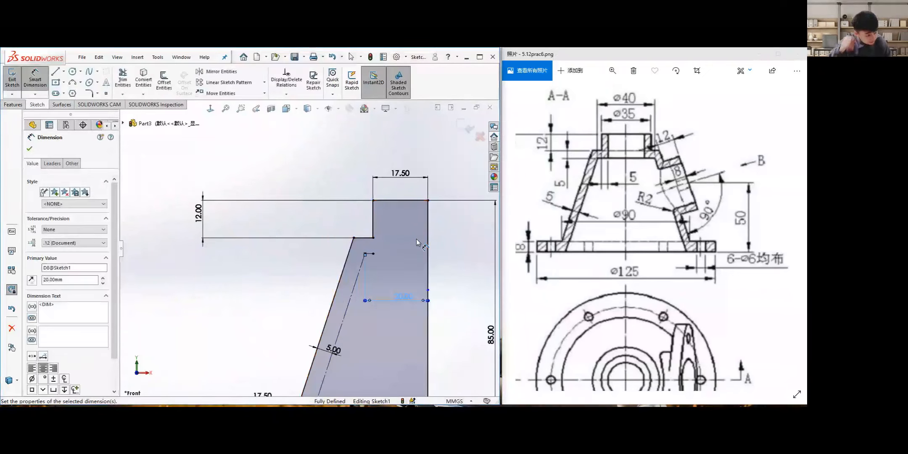
{"action": "left_click", "coordinate": [29, 148]}
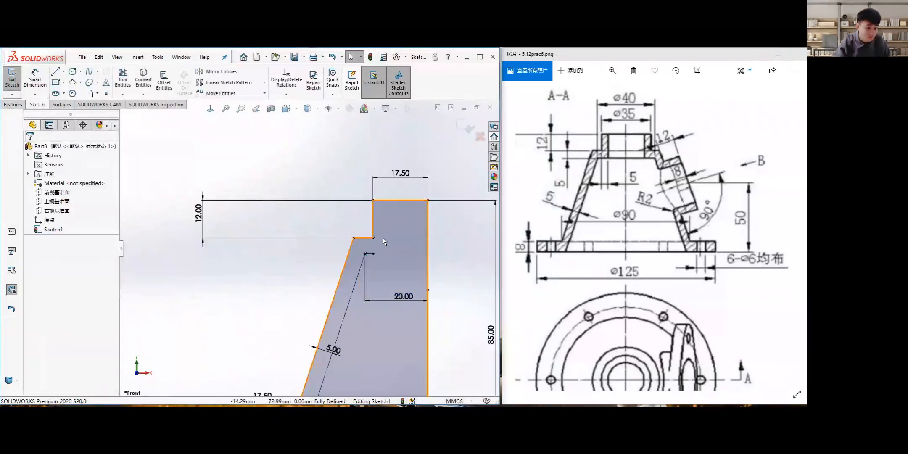
Exit the completed half-profile sketch.
{"action": "scroll", "coordinate": [324, 264], "scroll_direction": "up", "scroll_amount": 3}
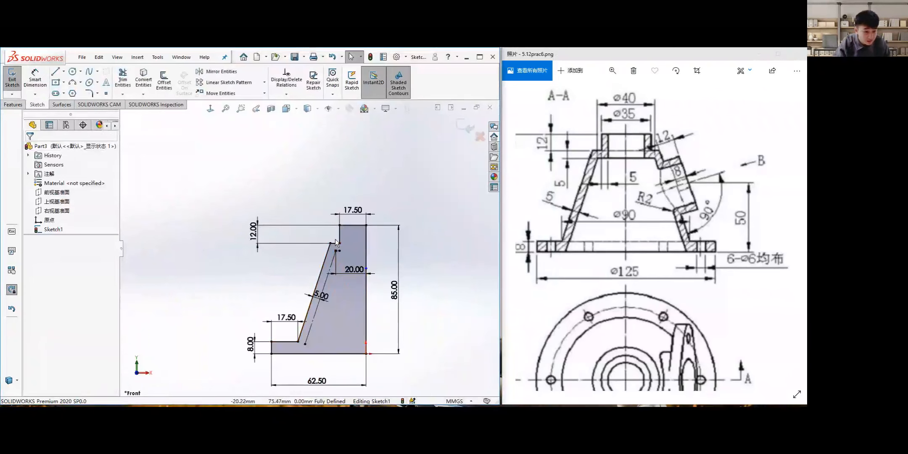
{"action": "left_click", "coordinate": [56, 202]}
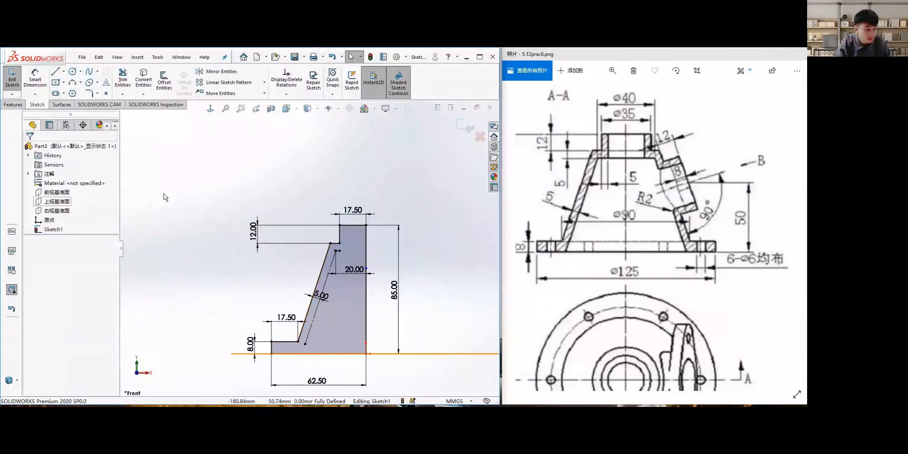
{"action": "left_click", "coordinate": [12, 78]}
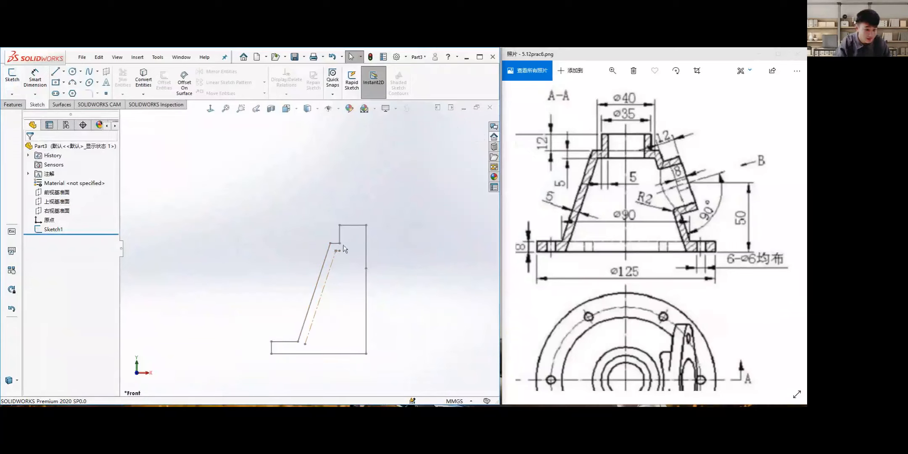
{"action": "left_click", "coordinate": [13, 107]}
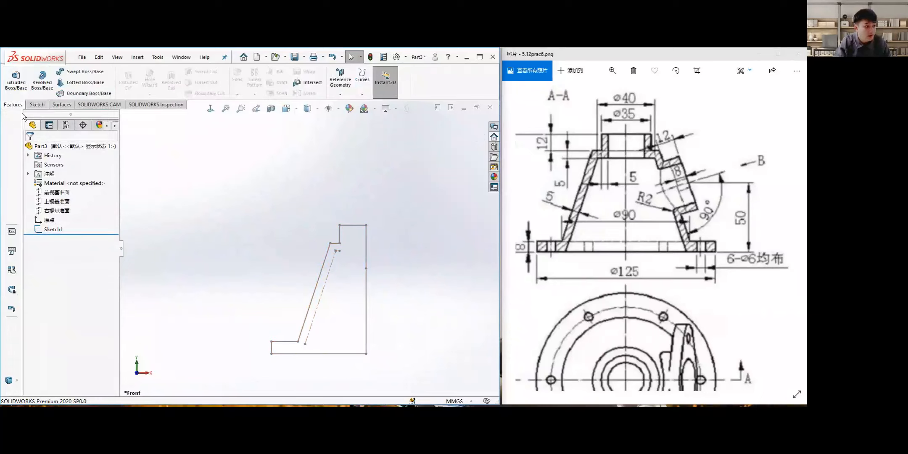
{"action": "left_click", "coordinate": [42, 80]}
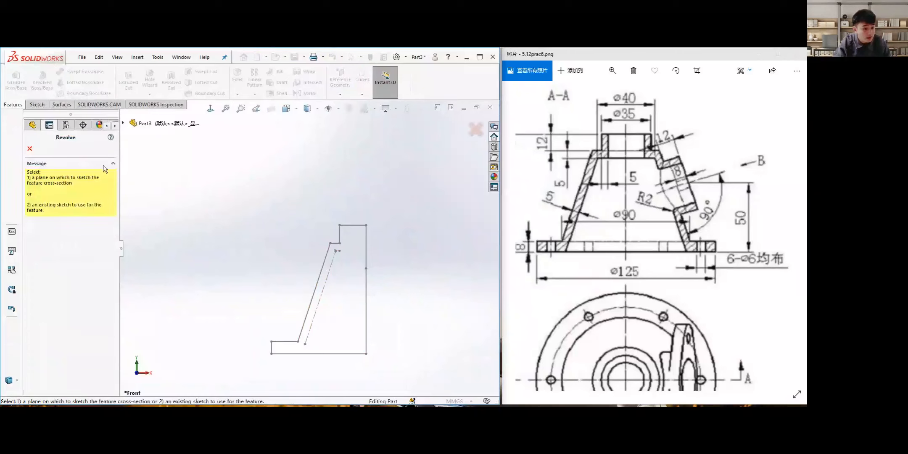
{"action": "left_click", "coordinate": [317, 278]}
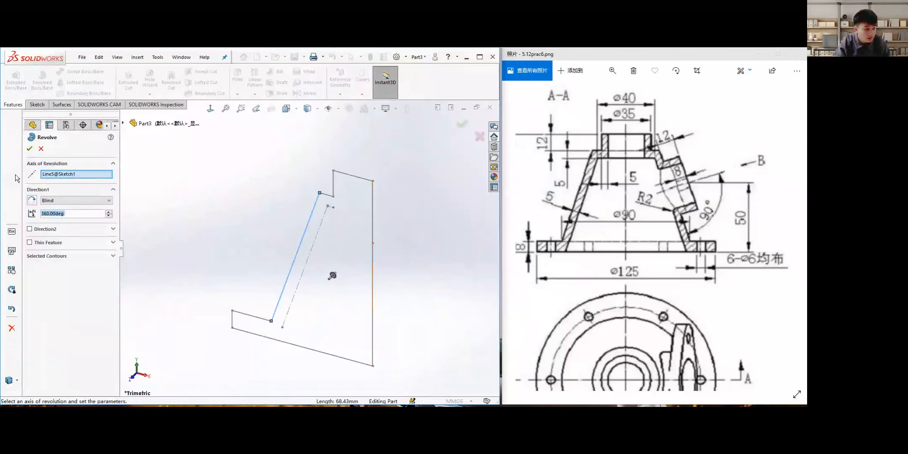
{"action": "left_click", "coordinate": [72, 177]}
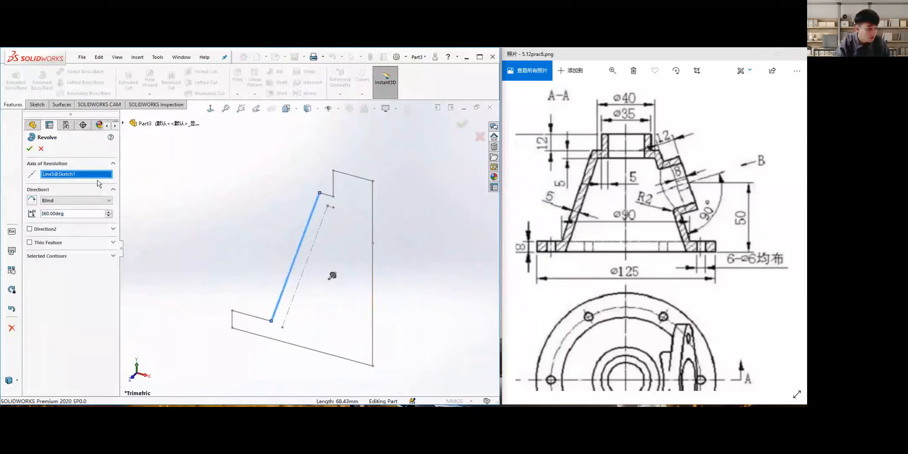
{"action": "left_click", "coordinate": [41, 149]}
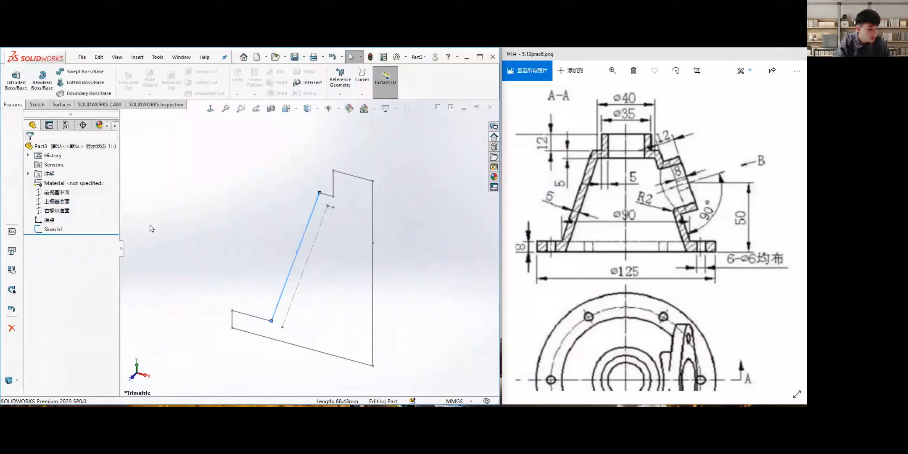
Revolve the half-profile sketch 360 degrees about its long vertical edge into a solid body.
{"action": "left_click", "coordinate": [54, 229]}
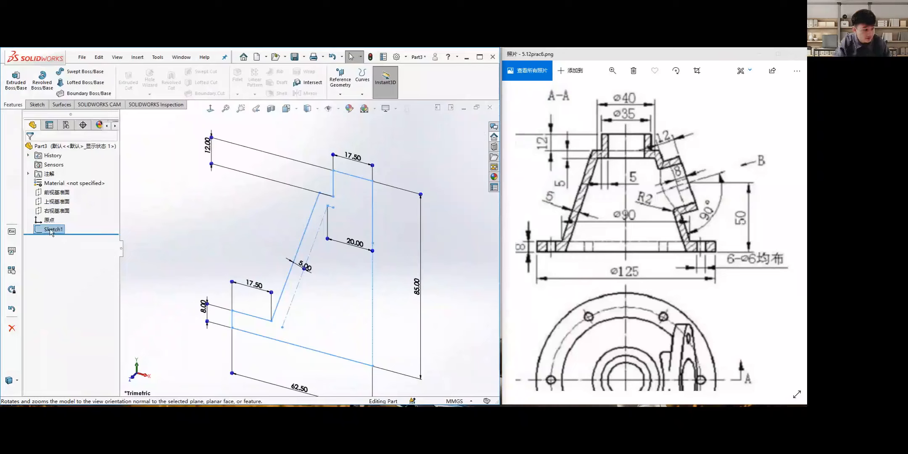
{"action": "left_click", "coordinate": [44, 81]}
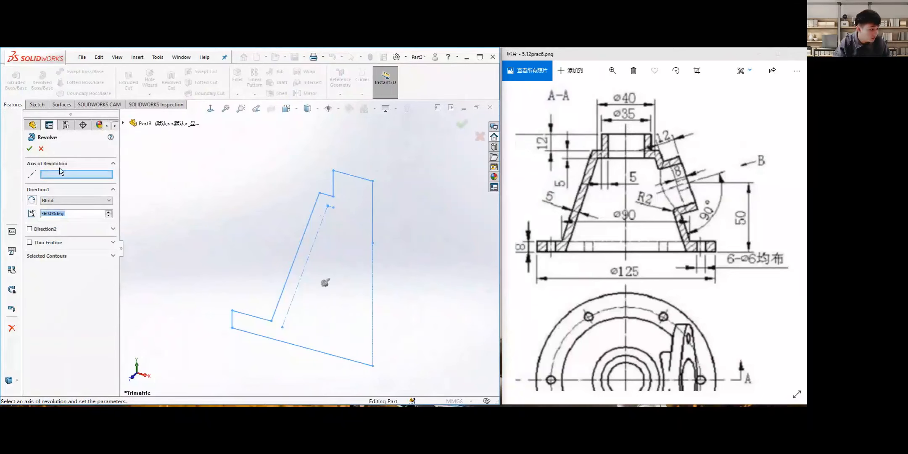
{"action": "left_click", "coordinate": [373, 229]}
{"action": "scroll", "coordinate": [319, 265], "scroll_direction": "up", "scroll_amount": 3}
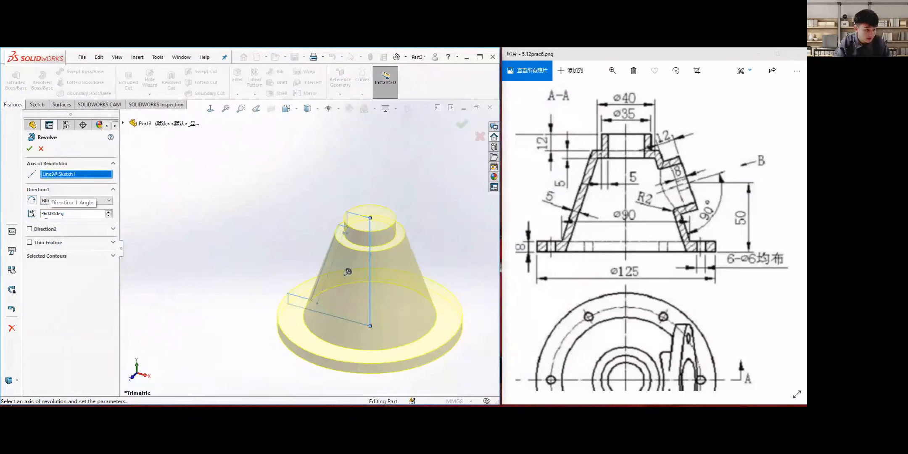
{"action": "left_click", "coordinate": [29, 148]}
{"action": "middle_click_drag", "start_coordinate": [314, 253], "coordinate": [294, 260]}
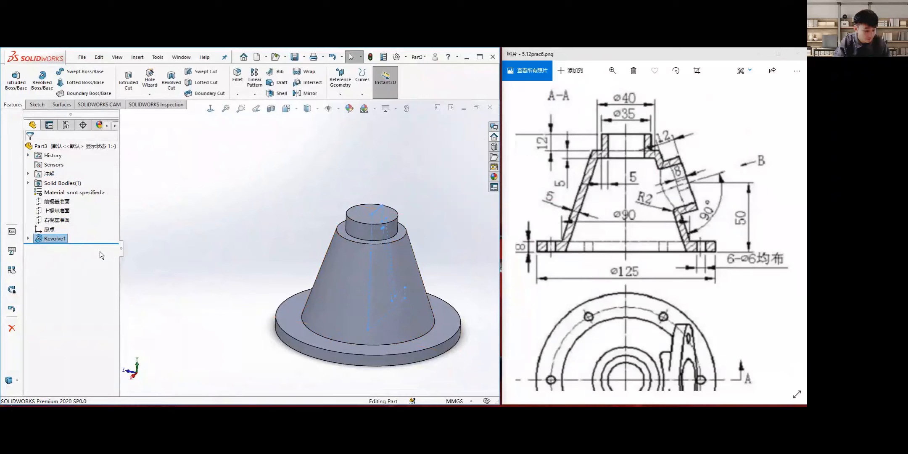
{"action": "middle_click_drag", "start_coordinate": [302, 283], "coordinate": [290, 222]}
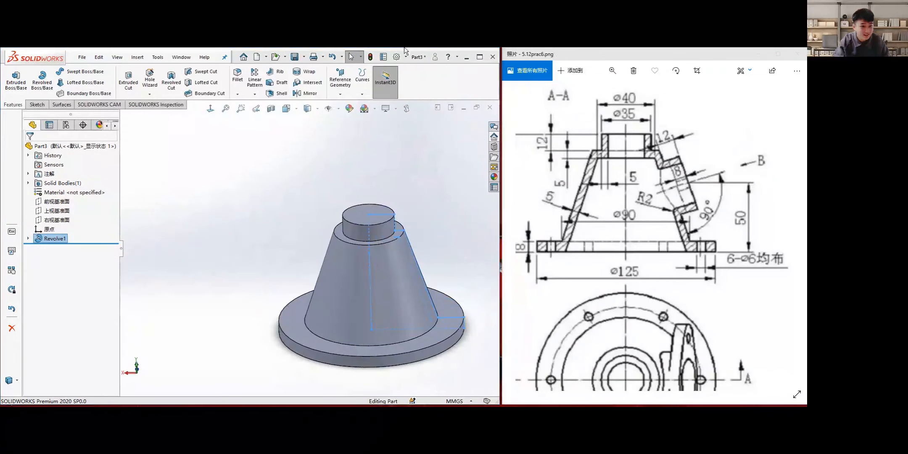
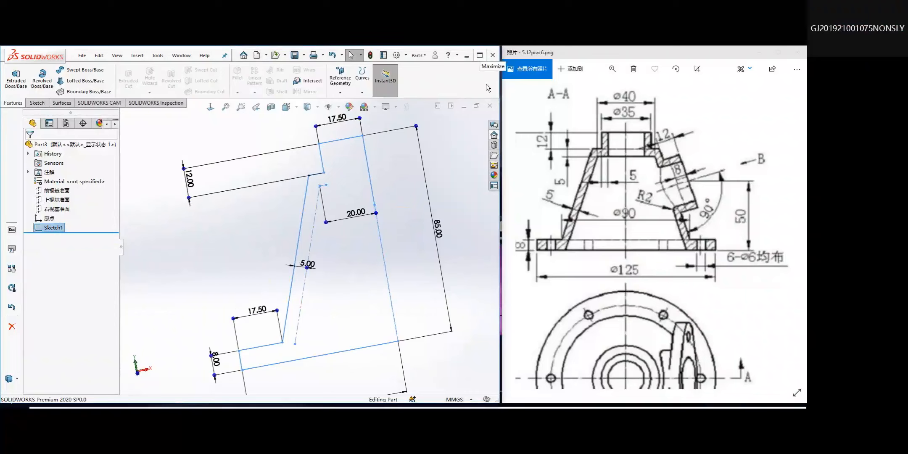
Start a Revolve of the half-profile sketch and clear its axis of revolution selection.
{"action": "scroll", "coordinate": [241, 266], "scroll_direction": "up", "scroll_amount": 8}
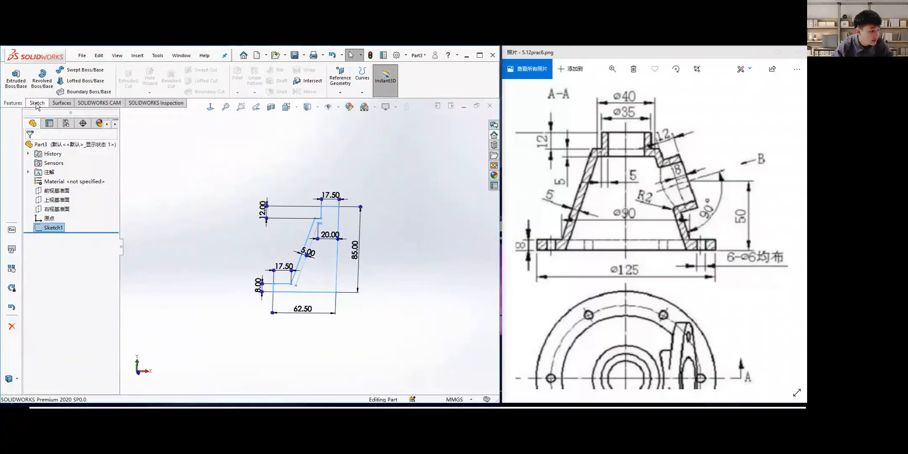
{"action": "left_click", "coordinate": [55, 220]}
{"action": "left_click", "coordinate": [56, 229]}
{"action": "left_click", "coordinate": [58, 229]}
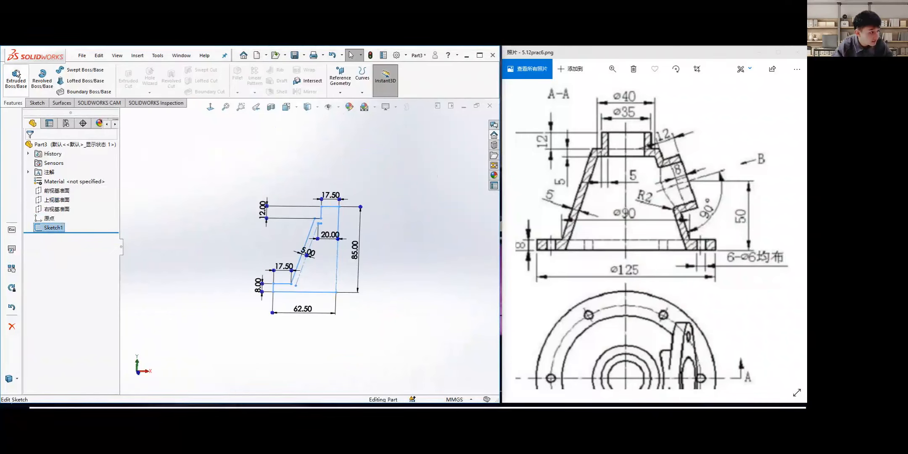
{"action": "left_click", "coordinate": [44, 80]}
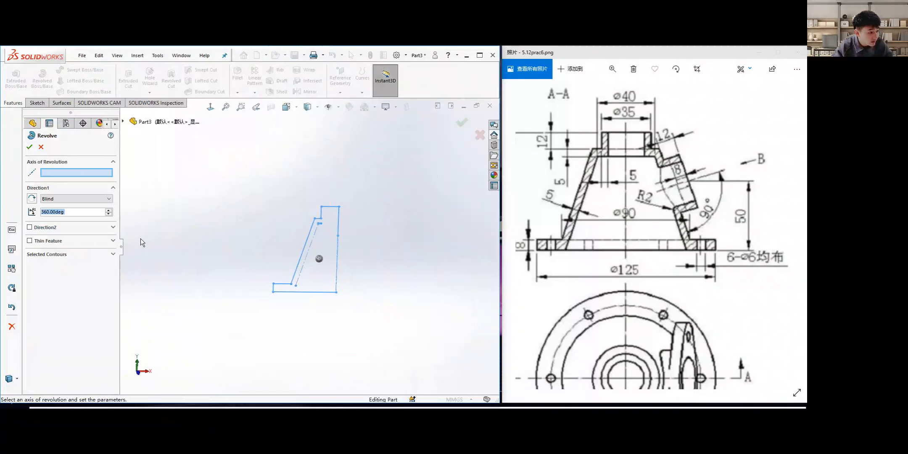
{"action": "right_click", "coordinate": [58, 172]}
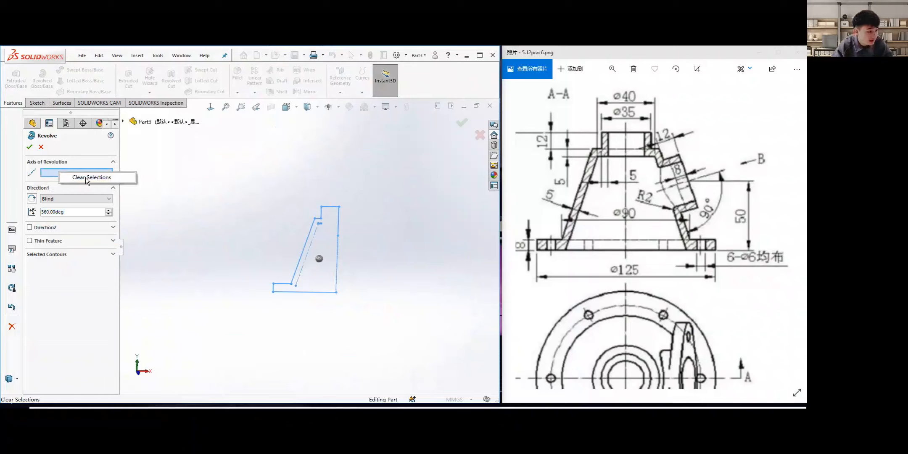
{"action": "left_click", "coordinate": [85, 176]}
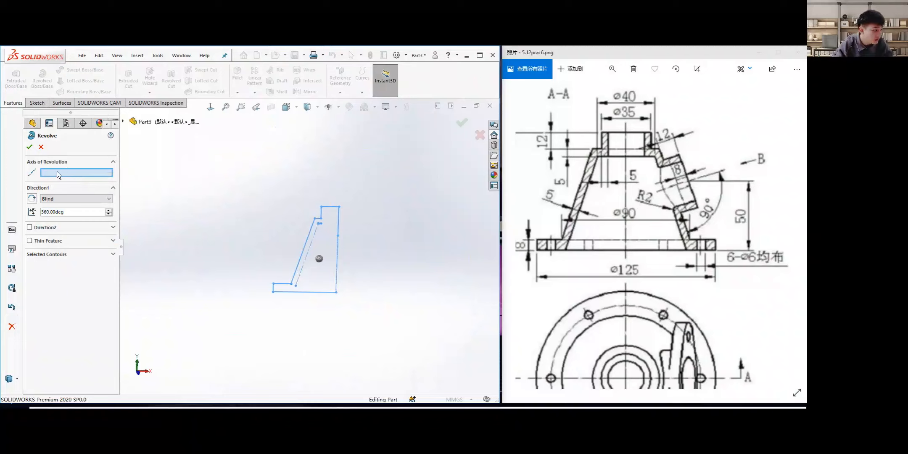
{"action": "right_click", "coordinate": [57, 172]}
{"action": "left_click", "coordinate": [78, 178]}
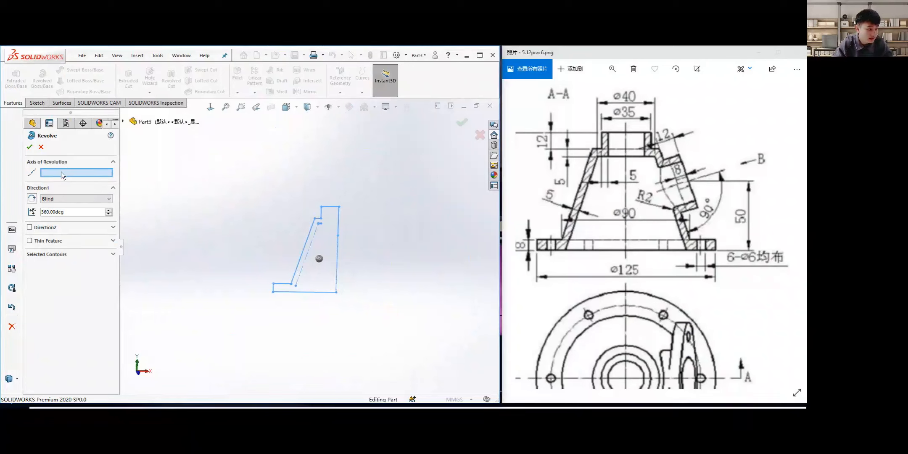
{"action": "right_click", "coordinate": [62, 171]}
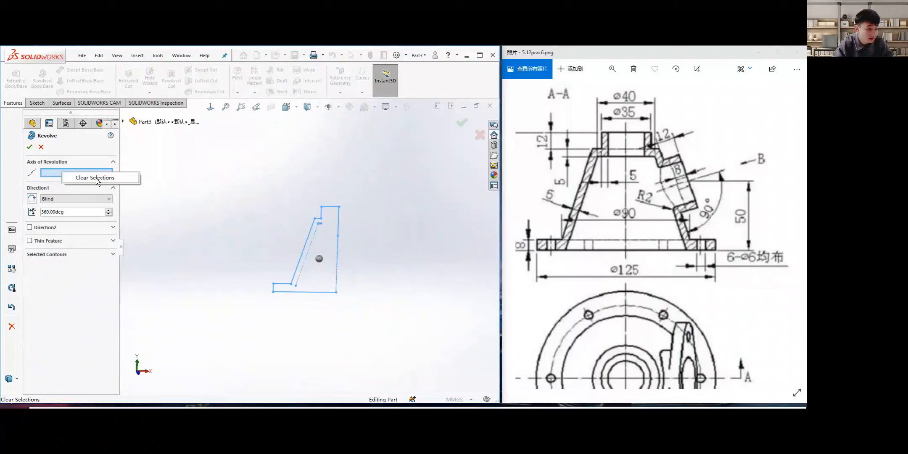
{"action": "left_click", "coordinate": [96, 178]}
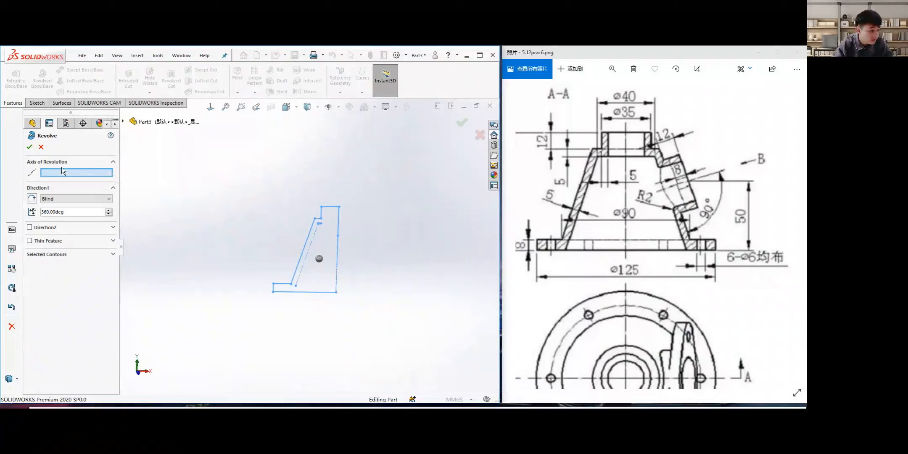
Assign the profile's long vertical edge as the revolve axis, then delete it from the axis selection.
{"action": "left_click", "coordinate": [338, 252]}
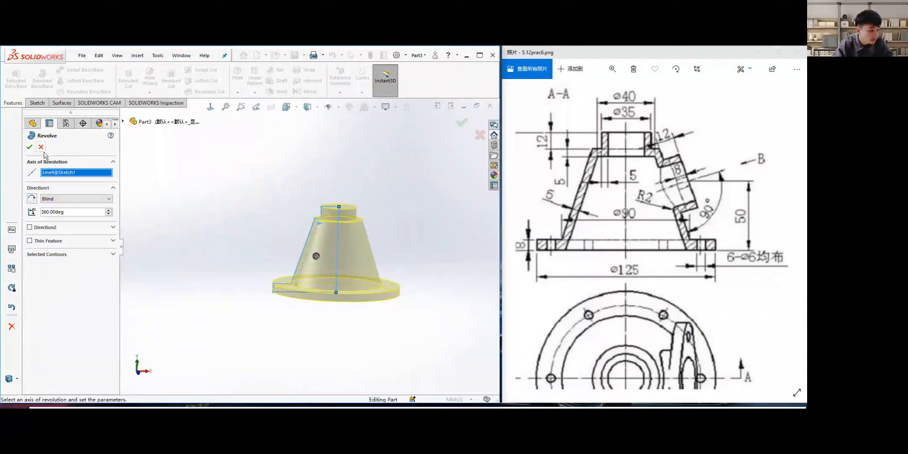
{"action": "right_click", "coordinate": [52, 170]}
{"action": "left_click", "coordinate": [22, 175]}
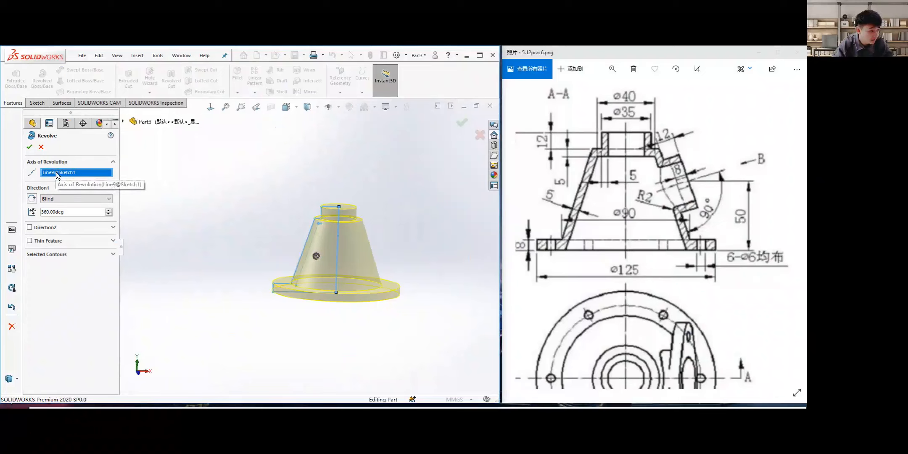
{"action": "right_click", "coordinate": [66, 175]}
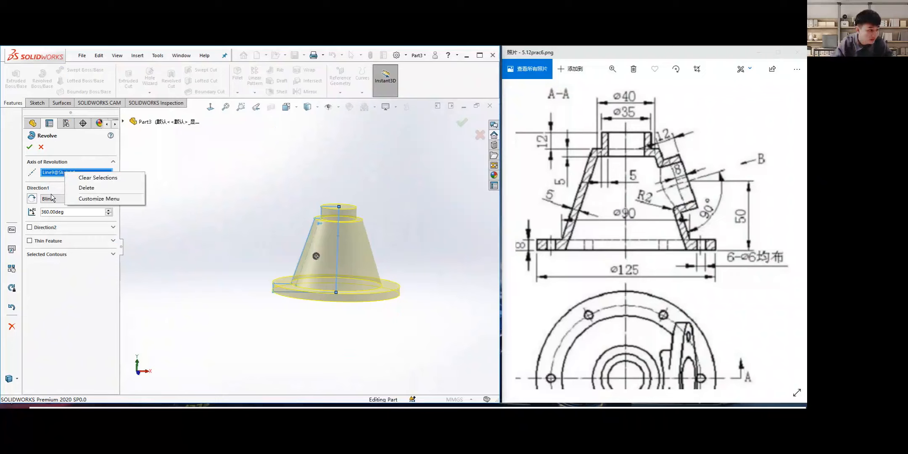
{"action": "left_click", "coordinate": [114, 188]}
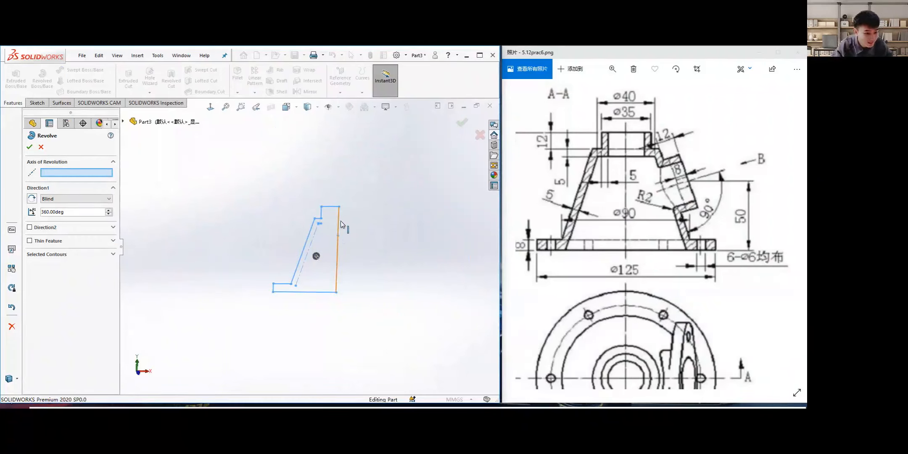
Set the long vertical edge as the axis of revolution again and complete the 360-degree Revolve.
{"action": "scroll", "coordinate": [333, 242], "scroll_direction": "down", "scroll_amount": 5}
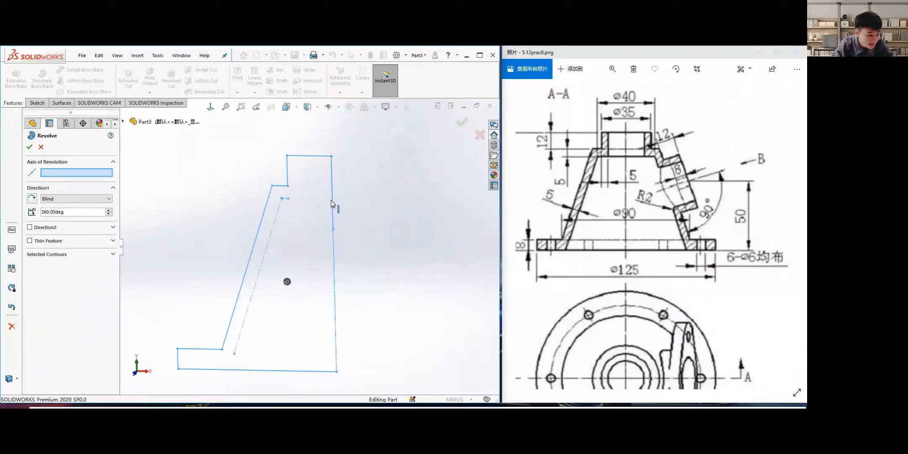
{"action": "left_click", "coordinate": [332, 211]}
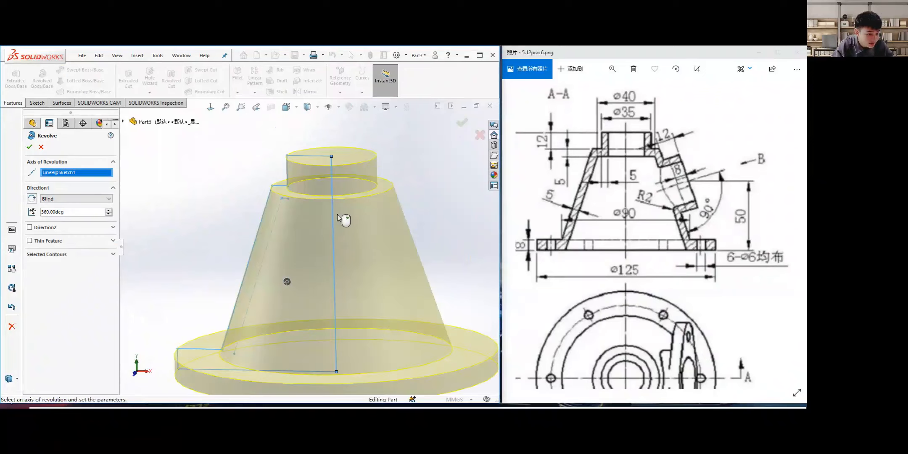
{"action": "left_click", "coordinate": [29, 147]}
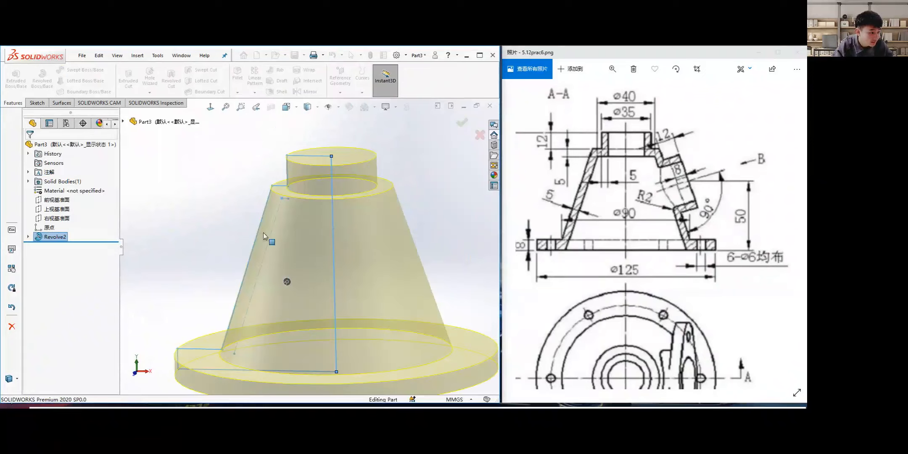
{"action": "scroll", "coordinate": [343, 250], "scroll_direction": "up", "scroll_amount": 3}
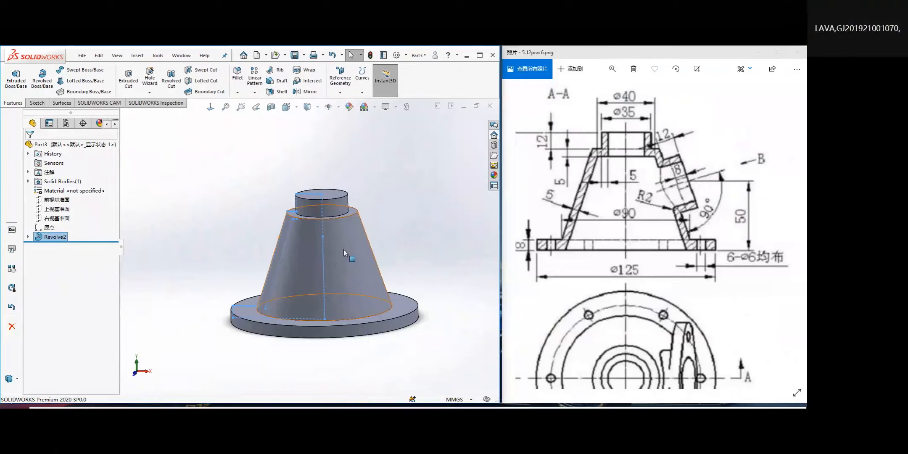
{"action": "middle_click_drag", "start_coordinate": [343, 249], "coordinate": [367, 274]}
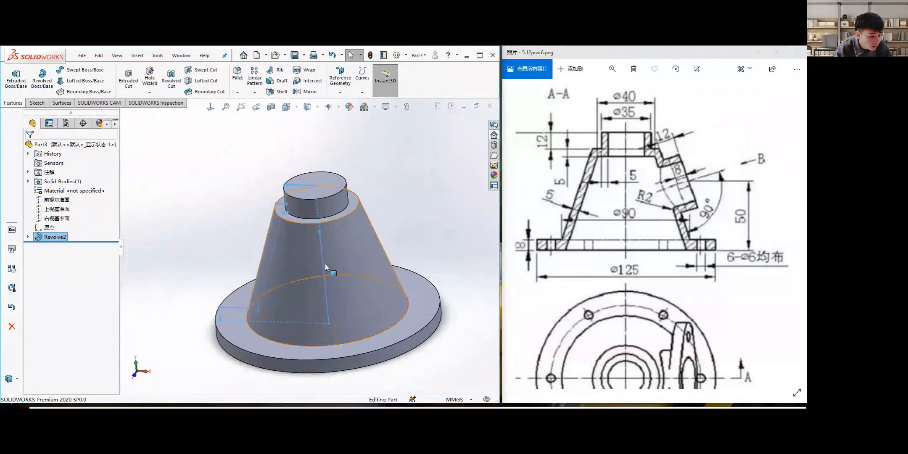
{"action": "scroll", "coordinate": [313, 305], "scroll_direction": "up", "scroll_amount": 3}
{"action": "scroll", "coordinate": [317, 299], "scroll_direction": "down", "scroll_amount": 2}
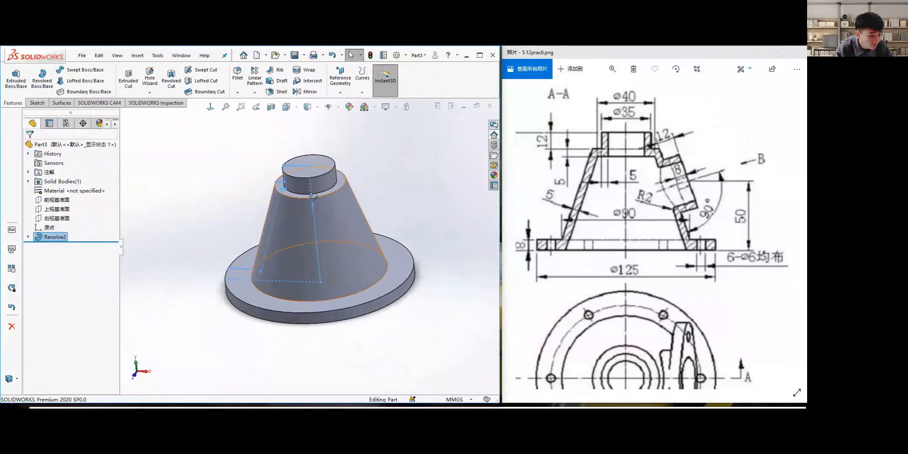
{"action": "middle_click_drag", "start_coordinate": [327, 259], "coordinate": [278, 213]}
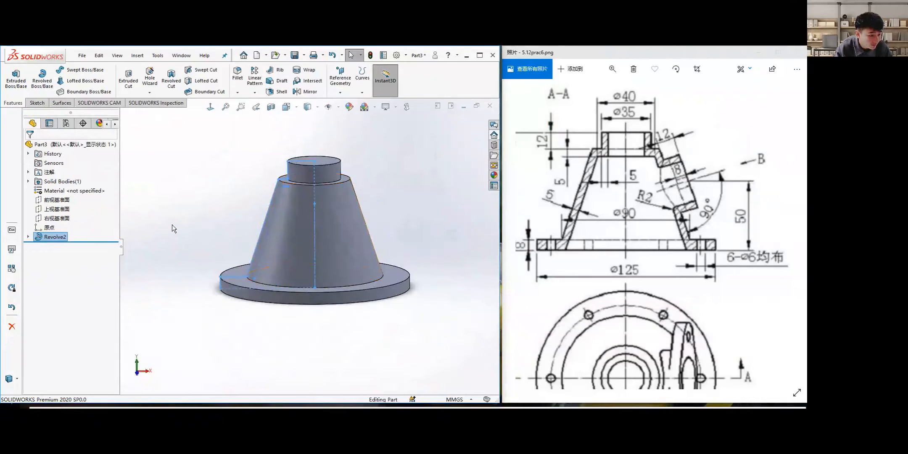
Undo the Revolve of the half-profile sketch.
{"action": "right_click", "coordinate": [51, 237]}
{"action": "left_click", "coordinate": [36, 260]}
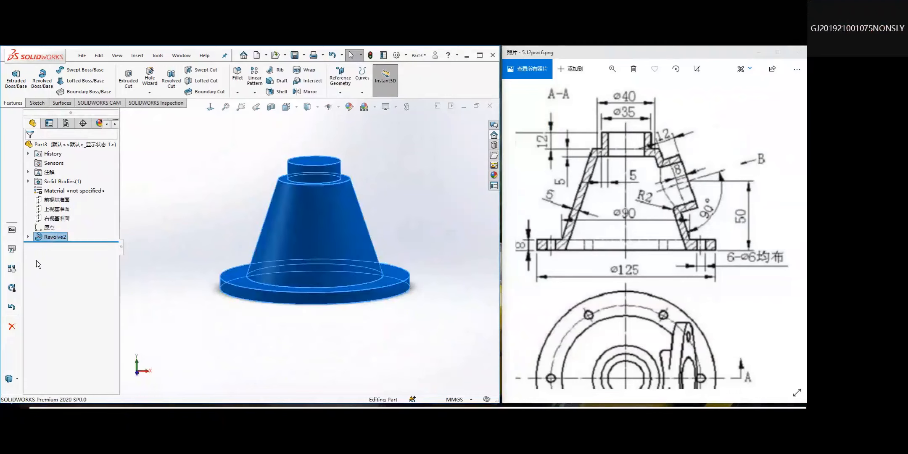
{"action": "key", "text": "ctrl+z"}
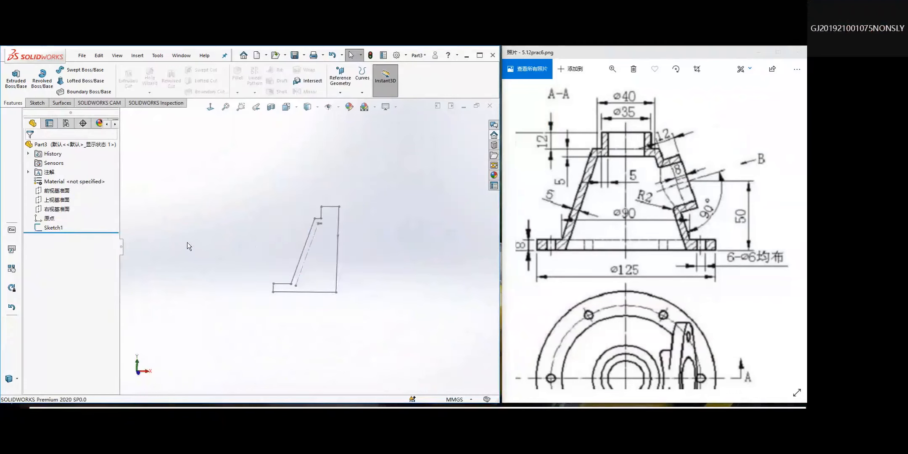
{"action": "left_click", "coordinate": [50, 227]}
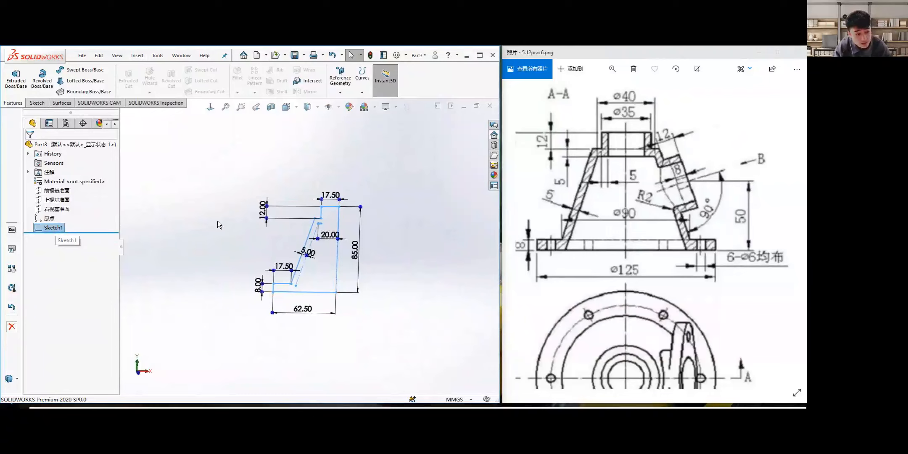
{"action": "left_click", "coordinate": [249, 234]}
{"action": "scroll", "coordinate": [357, 236], "scroll_direction": "down", "scroll_amount": 3}
{"action": "scroll", "coordinate": [310, 251], "scroll_direction": "up", "scroll_amount": 3}
{"action": "scroll", "coordinate": [310, 251], "scroll_direction": "down", "scroll_amount": 2}
{"action": "scroll", "coordinate": [310, 251], "scroll_direction": "up", "scroll_amount": 3}
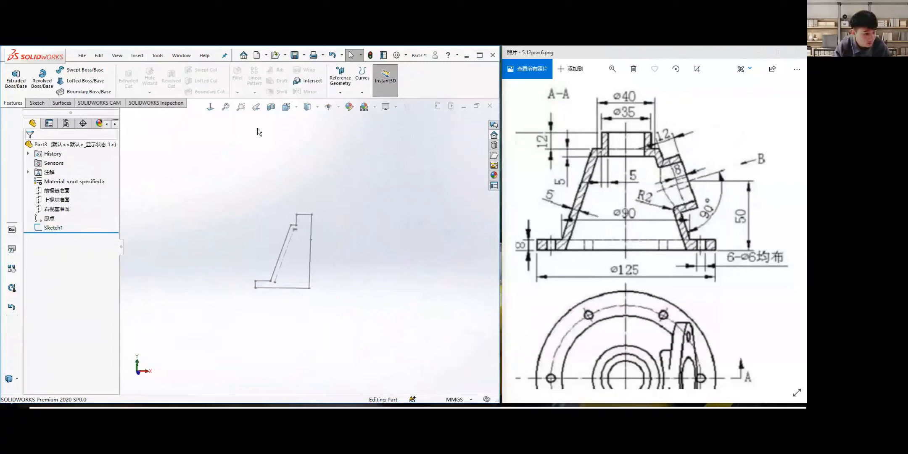
Start a Revolve of the half-profile sketch with an empty axis of revolution selection.
{"action": "left_click", "coordinate": [56, 228]}
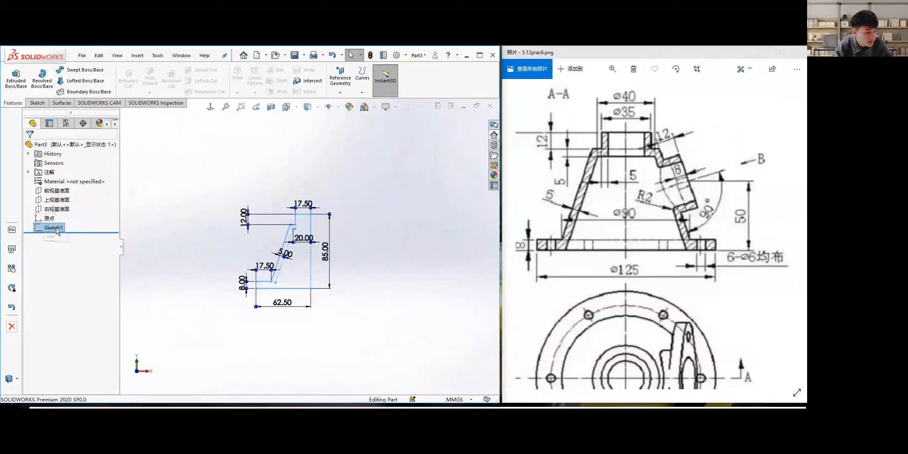
{"action": "left_click", "coordinate": [42, 79]}
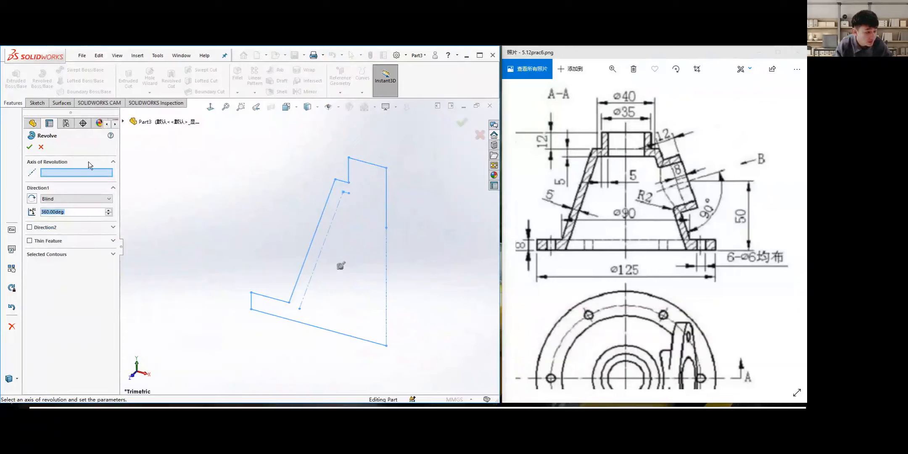
{"action": "right_click", "coordinate": [55, 173]}
{"action": "right_click", "coordinate": [49, 172]}
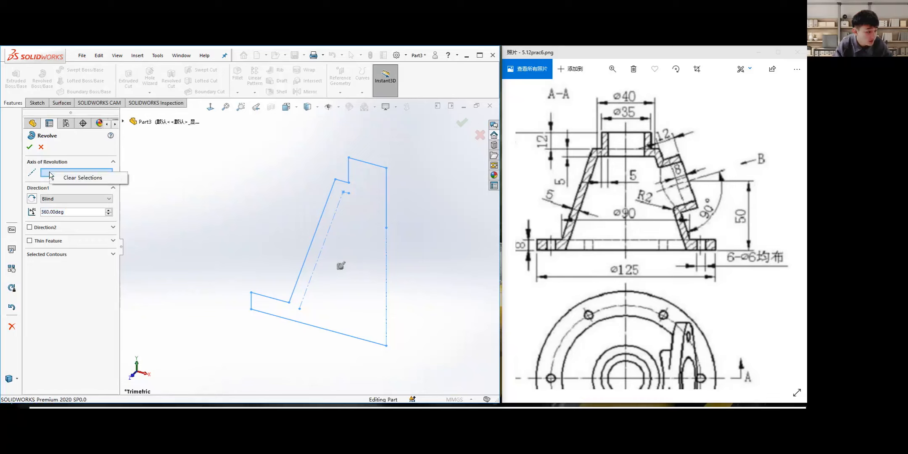
{"action": "left_click", "coordinate": [83, 179]}
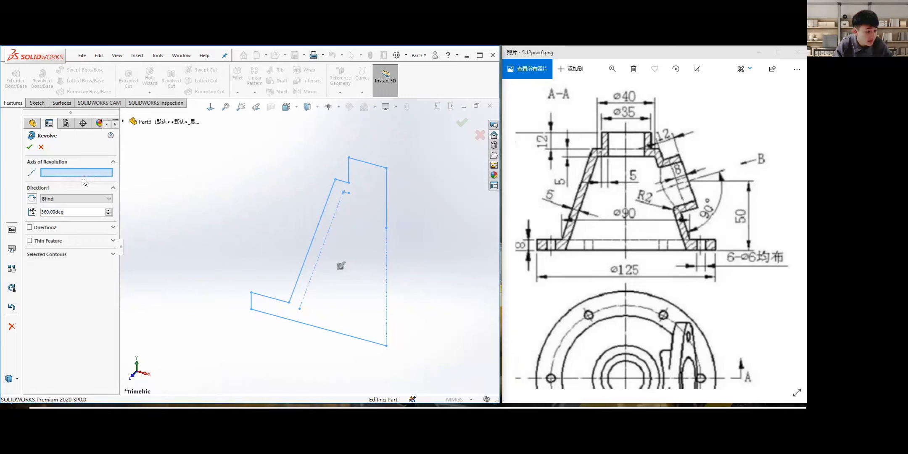
{"action": "left_click", "coordinate": [387, 201]}
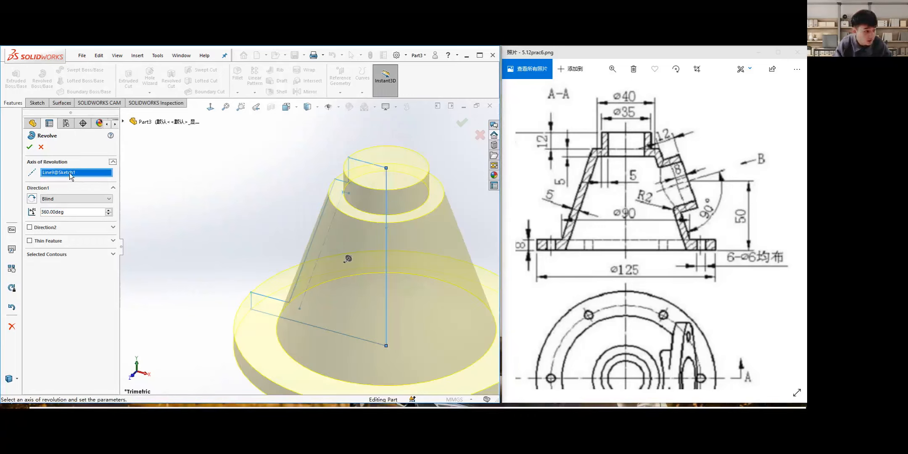
{"action": "left_click", "coordinate": [39, 188]}
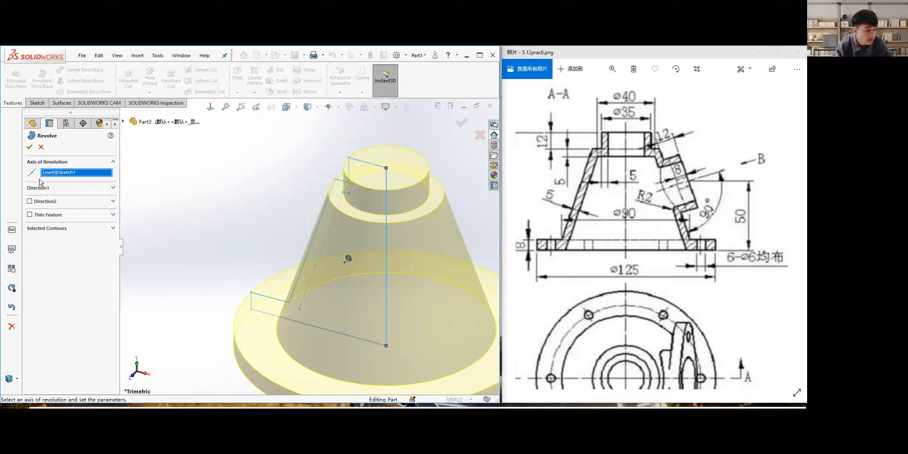
{"action": "right_click", "coordinate": [75, 173]}
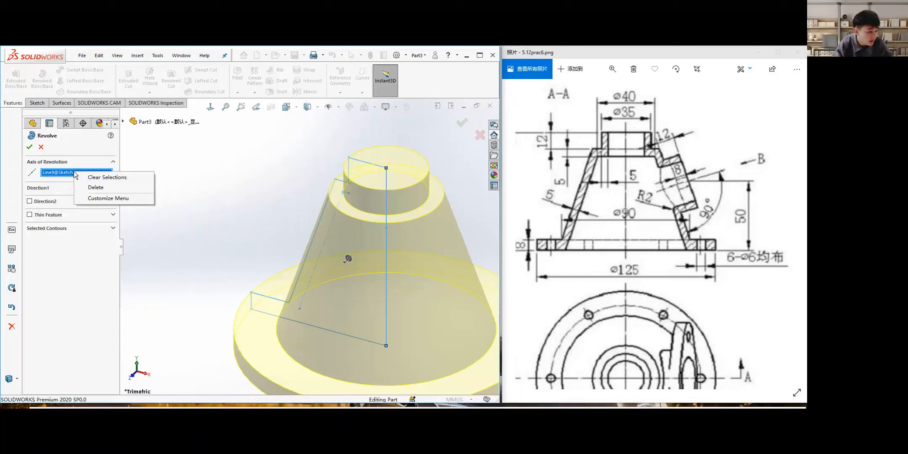
{"action": "left_click", "coordinate": [102, 190]}
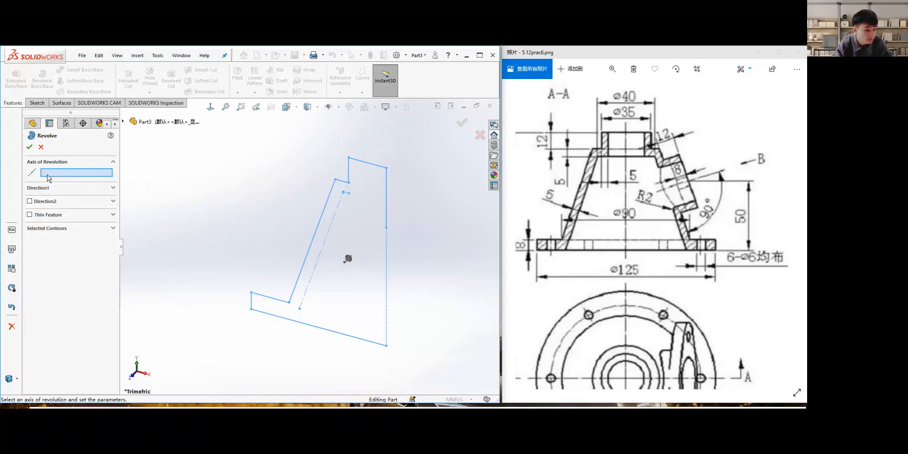
Set the profile's long vertical edge as the axis of revolution and complete the 360-degree blind Revolve.
{"action": "left_click", "coordinate": [386, 190]}
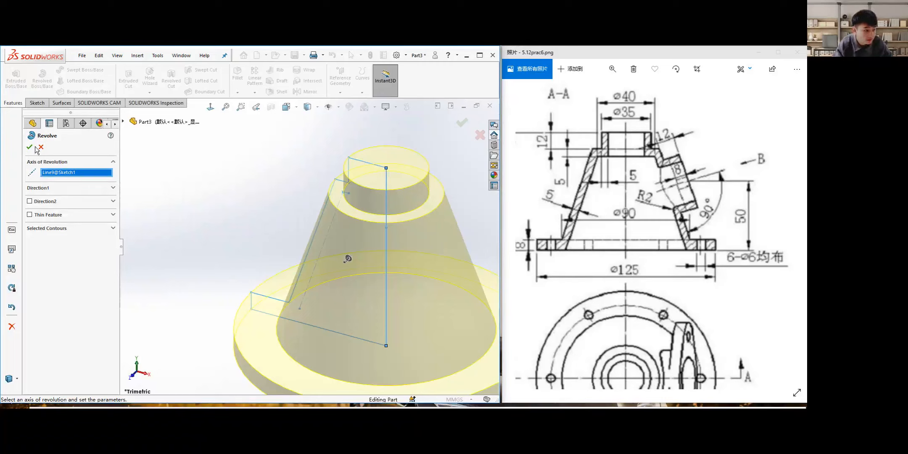
{"action": "left_click", "coordinate": [113, 188]}
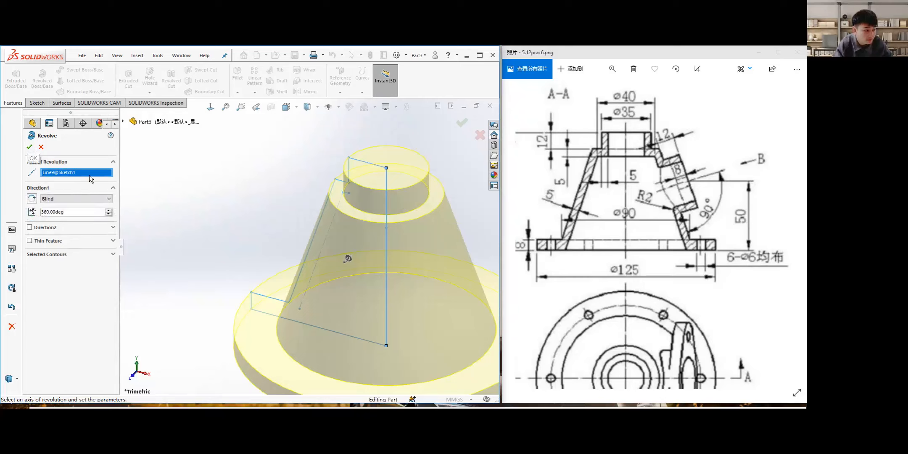
{"action": "left_click", "coordinate": [29, 147]}
{"action": "scroll", "coordinate": [231, 233], "scroll_direction": "up", "scroll_amount": 3}
{"action": "scroll", "coordinate": [420, 292], "scroll_direction": "down", "scroll_amount": 2}
{"action": "scroll", "coordinate": [339, 295], "scroll_direction": "up", "scroll_amount": 2}
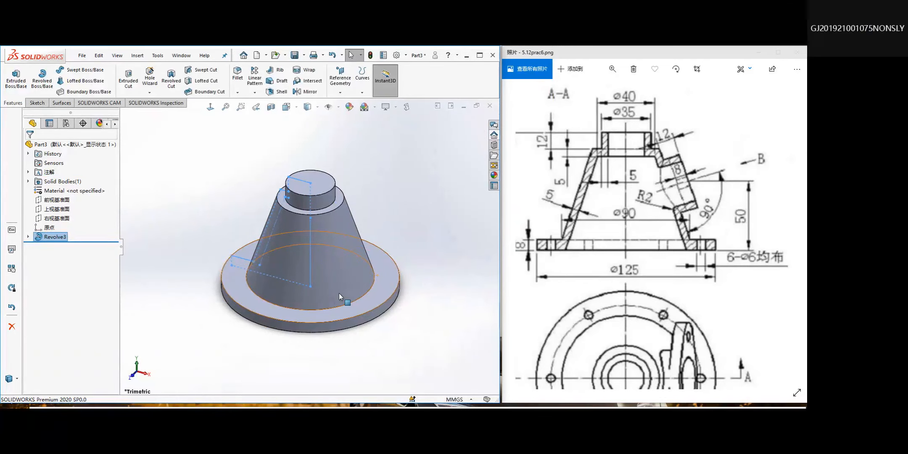
Examine the revolved housing from several angles and compare it with all views of the reference drawing.
{"action": "middle_click_drag", "start_coordinate": [340, 293], "coordinate": [268, 275]}
{"action": "middle_click_drag", "start_coordinate": [250, 271], "coordinate": [250, 284]}
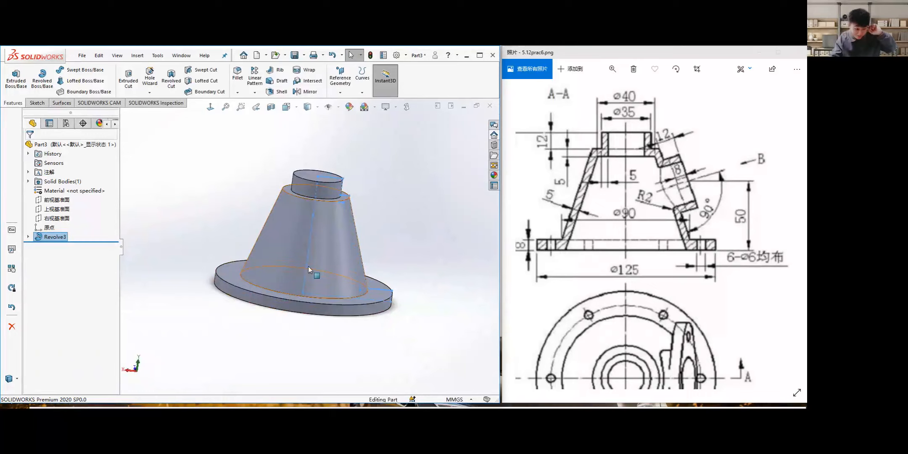
{"action": "middle_click_drag", "start_coordinate": [308, 266], "coordinate": [338, 159]}
{"action": "middle_click_drag", "start_coordinate": [319, 203], "coordinate": [240, 252]}
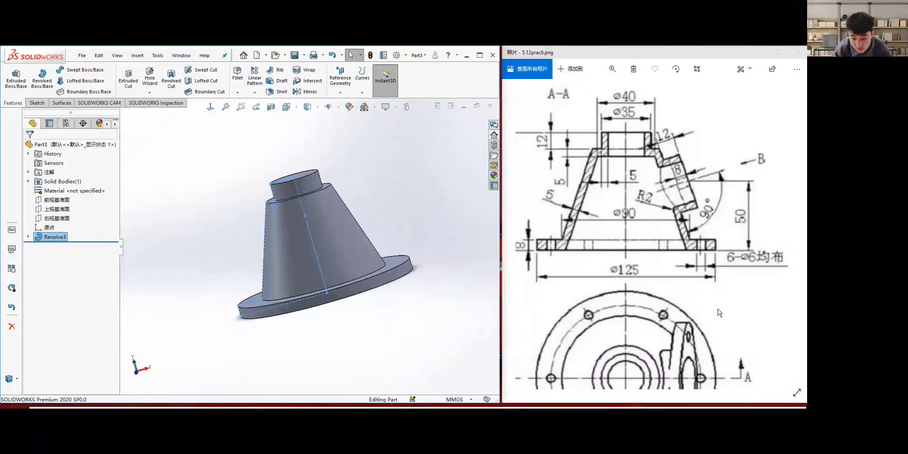
{"action": "left_click_drag", "start_coordinate": [718, 309], "coordinate": [691, 258]}
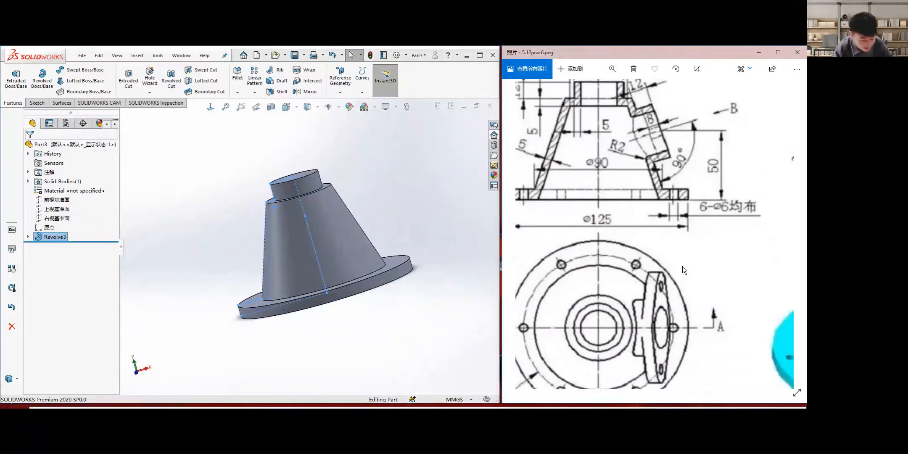
{"action": "scroll", "coordinate": [683, 270], "scroll_direction": "down", "scroll_amount": 5}
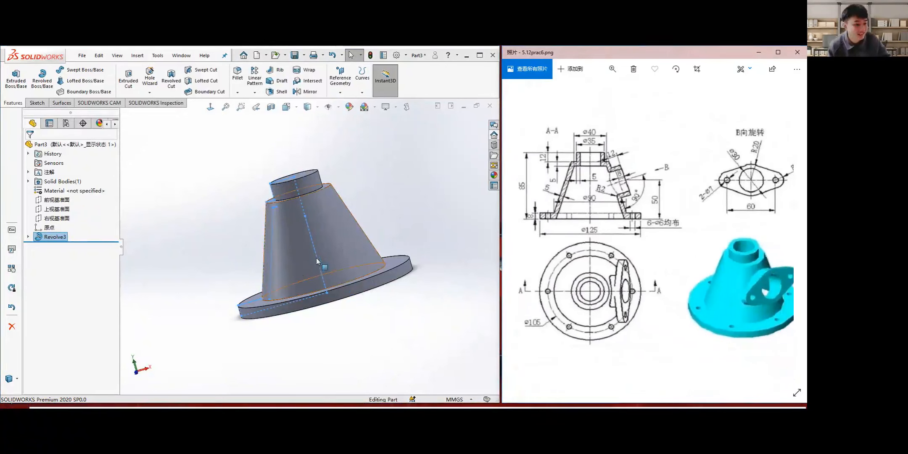
{"action": "middle_click_drag", "start_coordinate": [316, 260], "coordinate": [330, 281]}
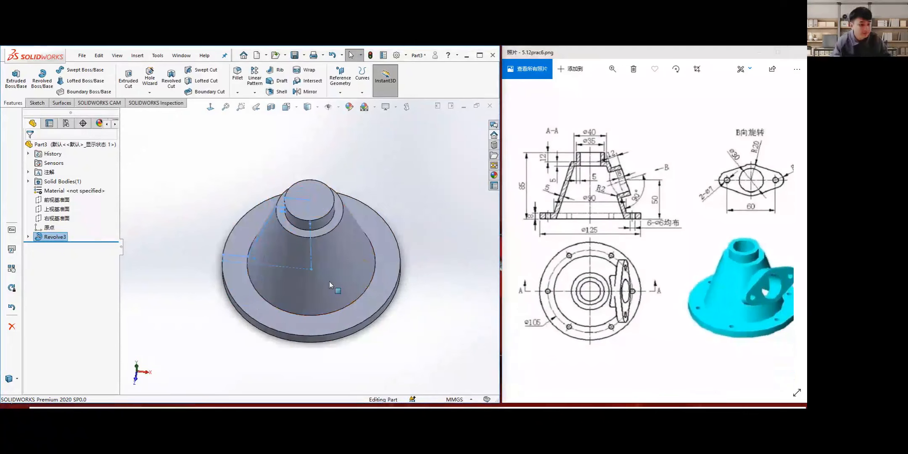
{"action": "left_click", "coordinate": [256, 306]}
{"action": "left_click", "coordinate": [201, 241]}
{"action": "middle_click_drag", "start_coordinate": [313, 243], "coordinate": [390, 324]}
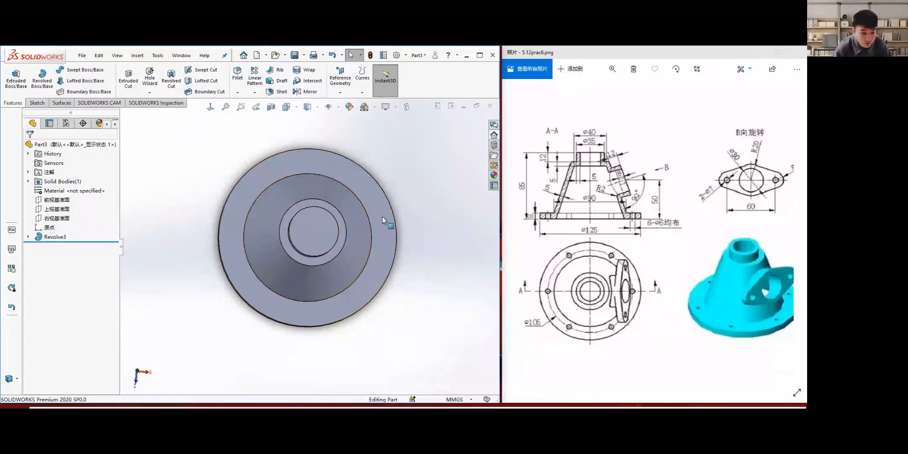
{"action": "middle_click_drag", "start_coordinate": [392, 215], "coordinate": [380, 227]}
{"action": "key", "text": "ctrl+5"}
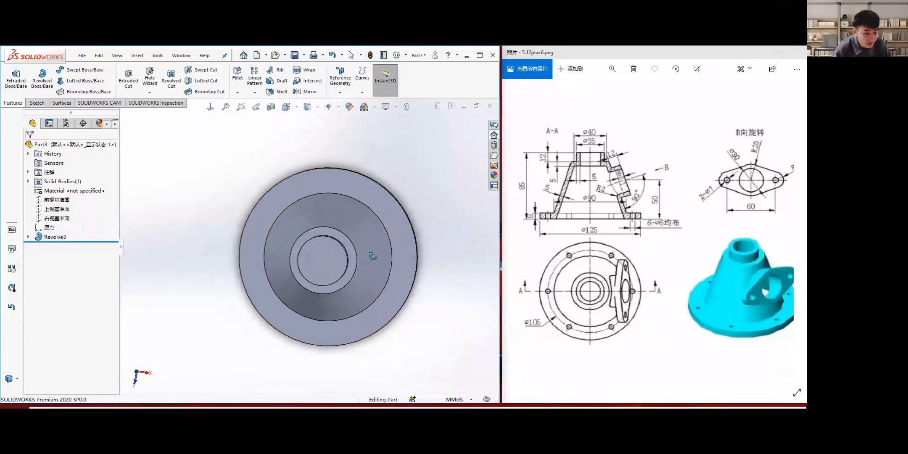
Orient the view normal to the upper ring-shaped face of the base flange.
{"action": "left_click", "coordinate": [257, 226]}
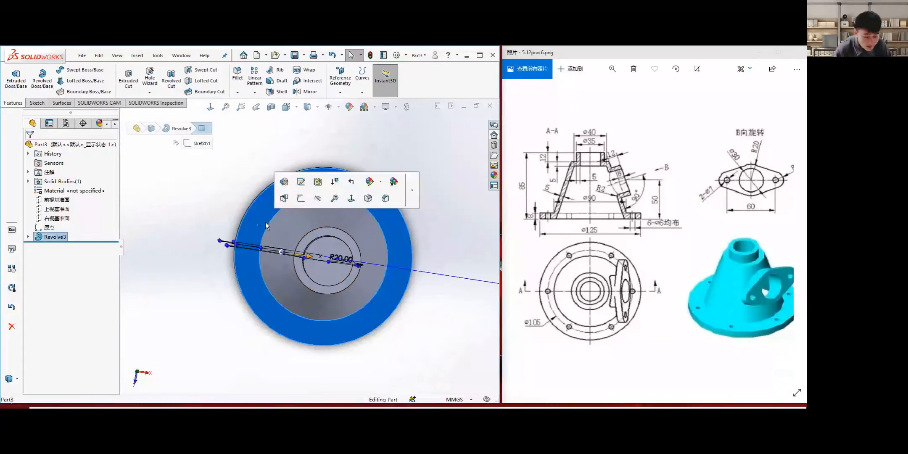
{"action": "right_click", "coordinate": [272, 162]}
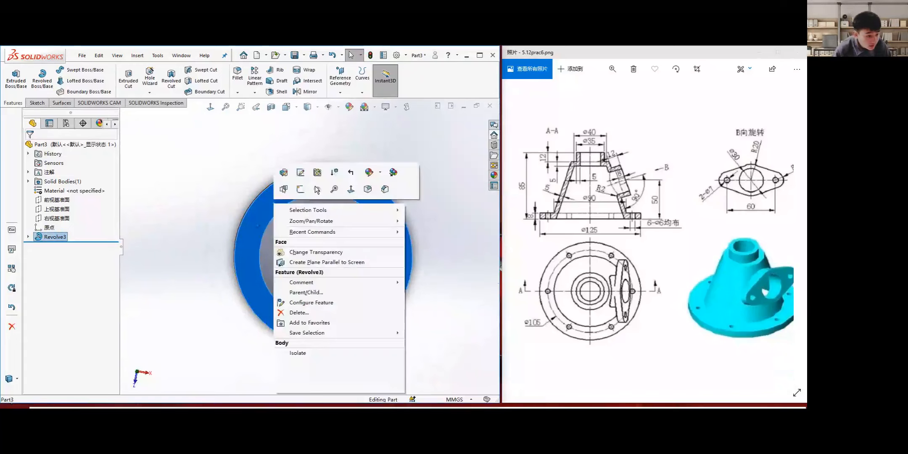
{"action": "left_click", "coordinate": [232, 154]}
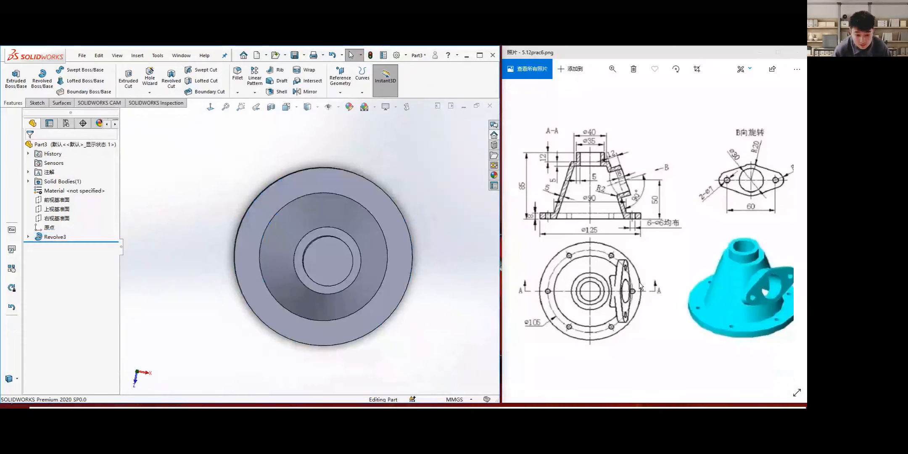
{"action": "left_click", "coordinate": [289, 190]}
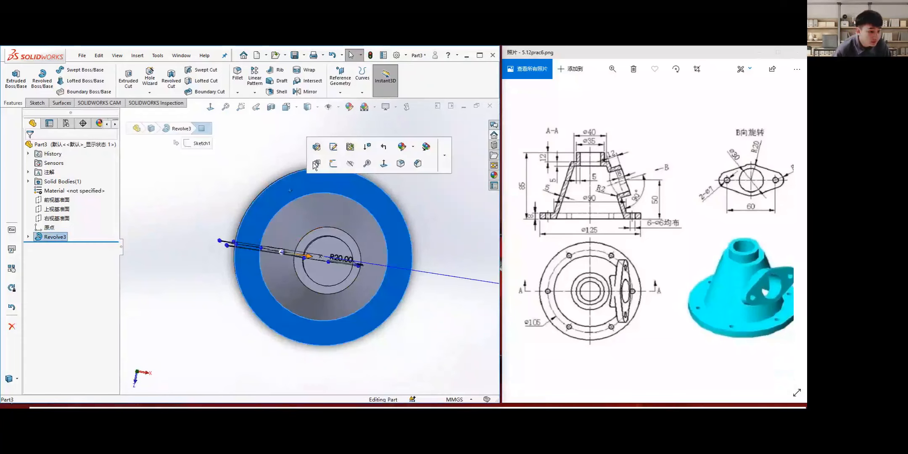
{"action": "middle_click_drag", "start_coordinate": [298, 228], "coordinate": [356, 181]}
{"action": "middle_click_drag", "start_coordinate": [301, 230], "coordinate": [278, 198]}
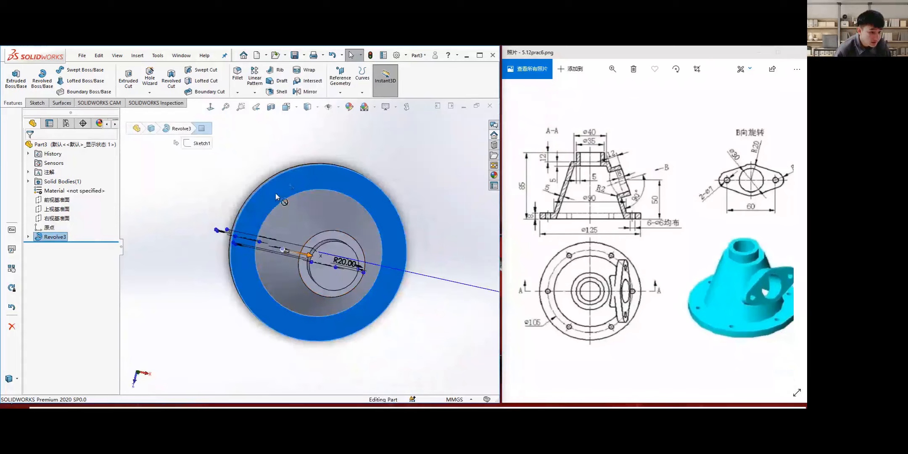
{"action": "left_click", "coordinate": [276, 193]}
{"action": "left_click", "coordinate": [459, 209]}
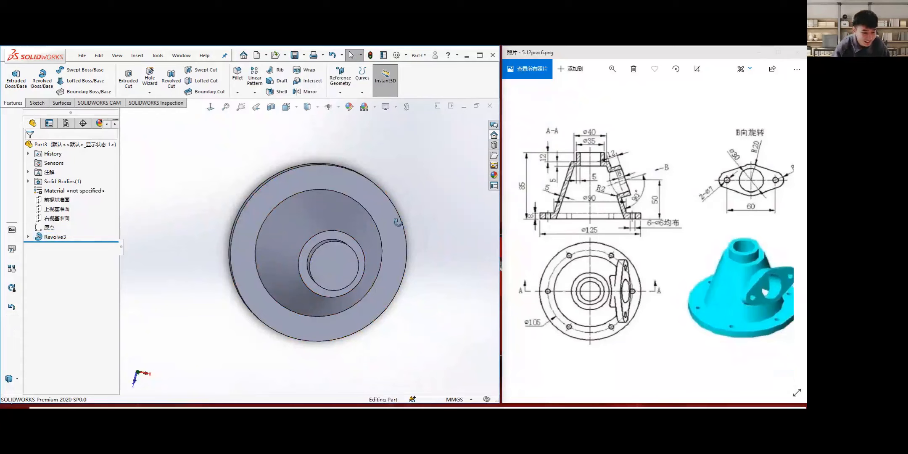
{"action": "middle_click_drag", "start_coordinate": [399, 223], "coordinate": [397, 224]}
{"action": "left_click", "coordinate": [303, 177]}
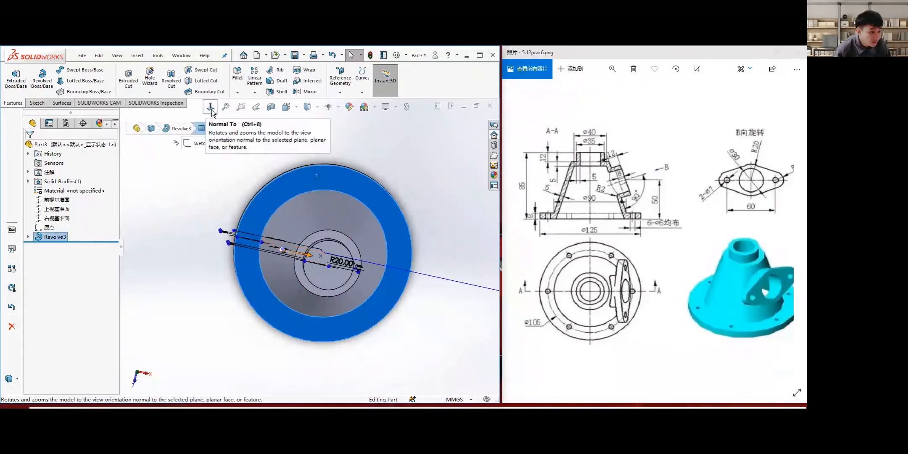
{"action": "left_click", "coordinate": [202, 128]}
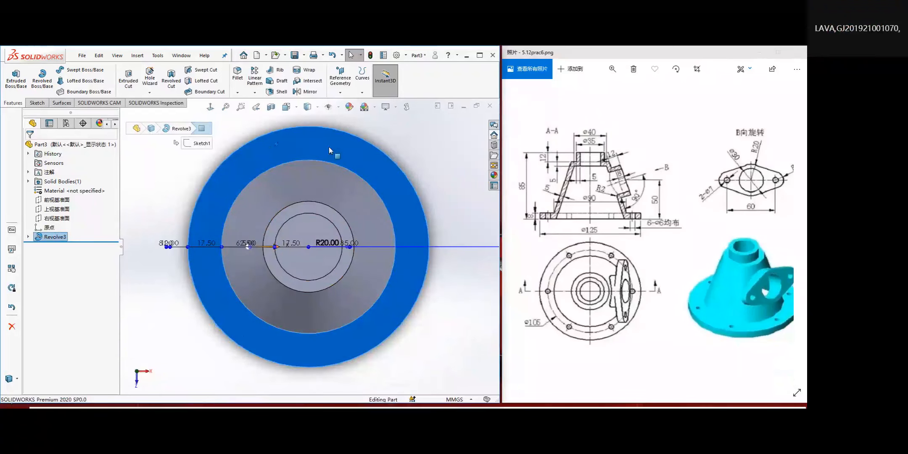
{"action": "left_click", "coordinate": [171, 180]}
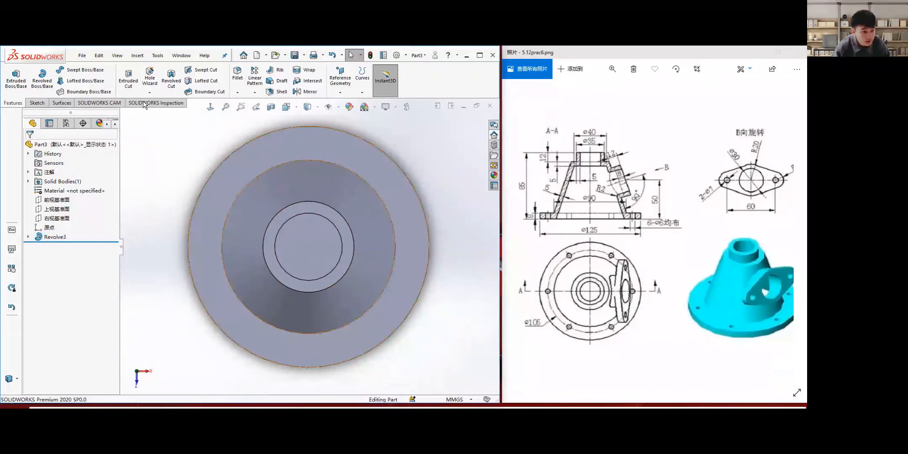
Start a Hole Wizard feature and specify a plain hole in the GB standard, type Dowel Holes, size Ø6.0.
{"action": "left_click", "coordinate": [153, 77]}
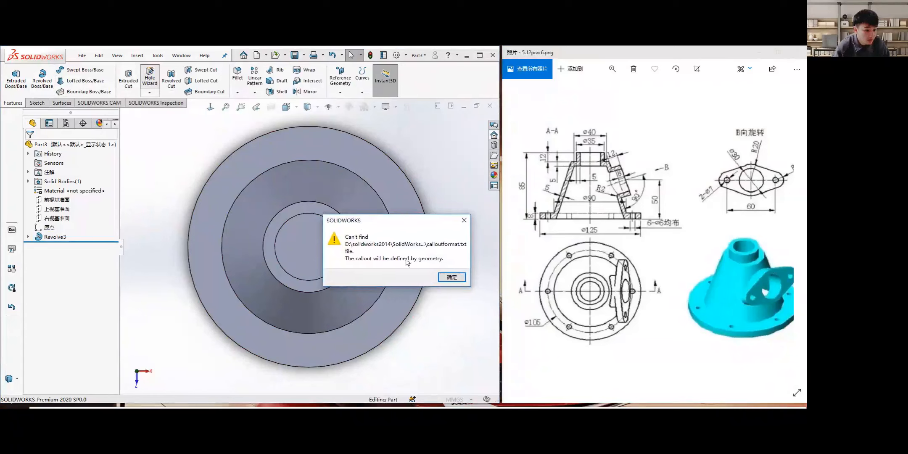
{"action": "left_click", "coordinate": [452, 277]}
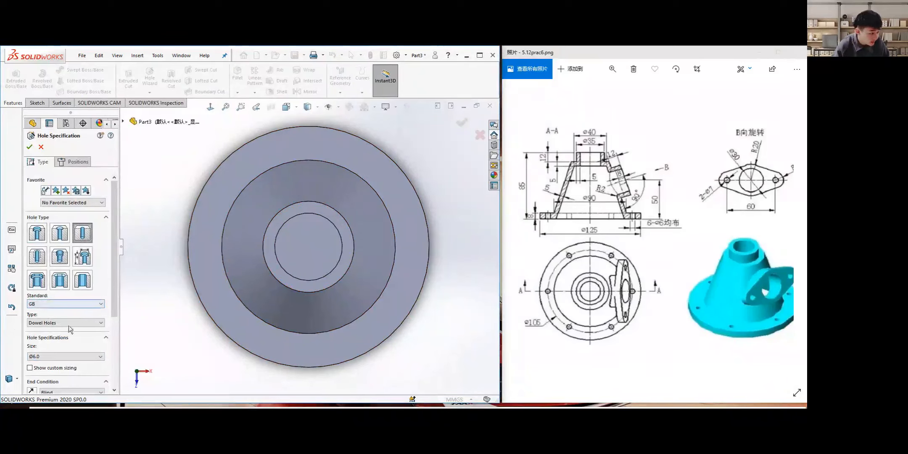
{"action": "left_click", "coordinate": [54, 356]}
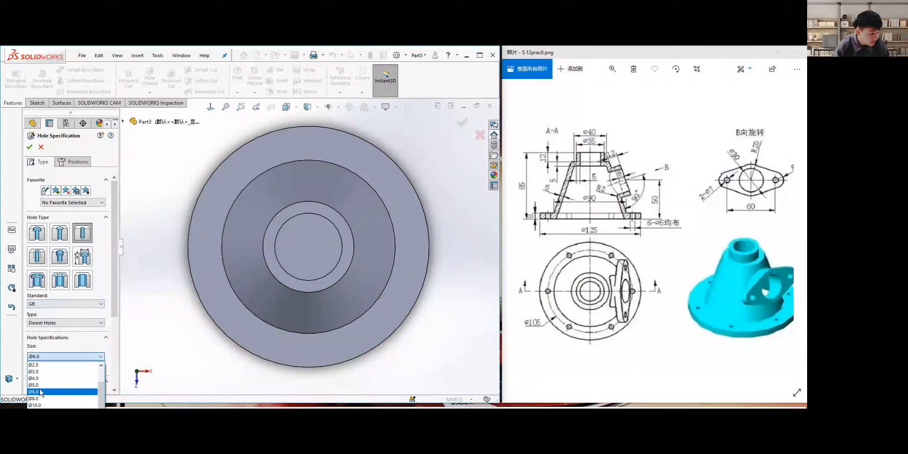
{"action": "left_click", "coordinate": [56, 351]}
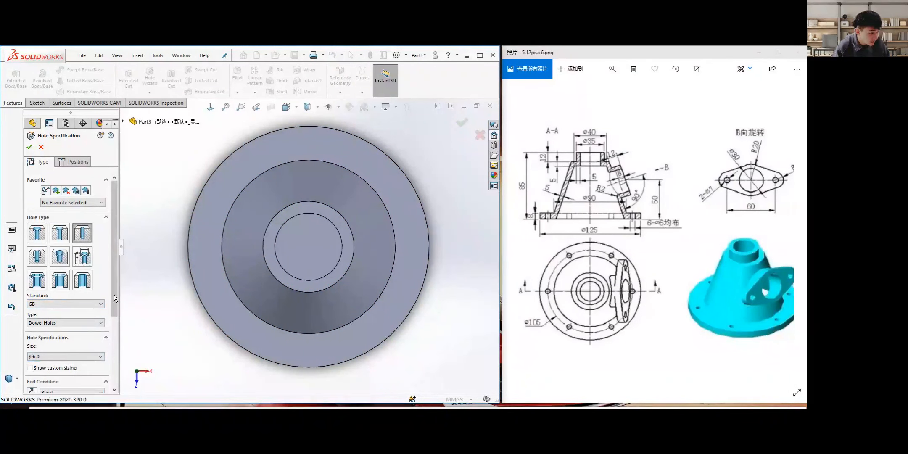
{"action": "left_click_drag", "start_coordinate": [113, 294], "coordinate": [115, 316]}
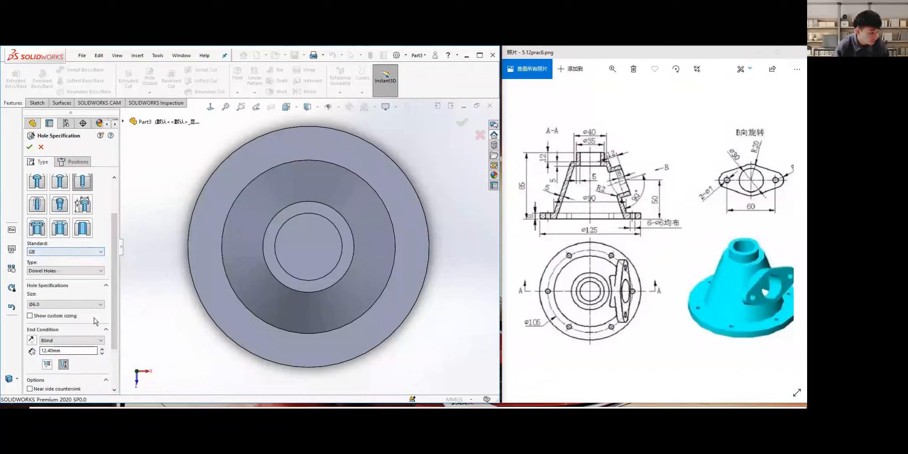
{"action": "left_click_drag", "start_coordinate": [116, 272], "coordinate": [117, 247]}
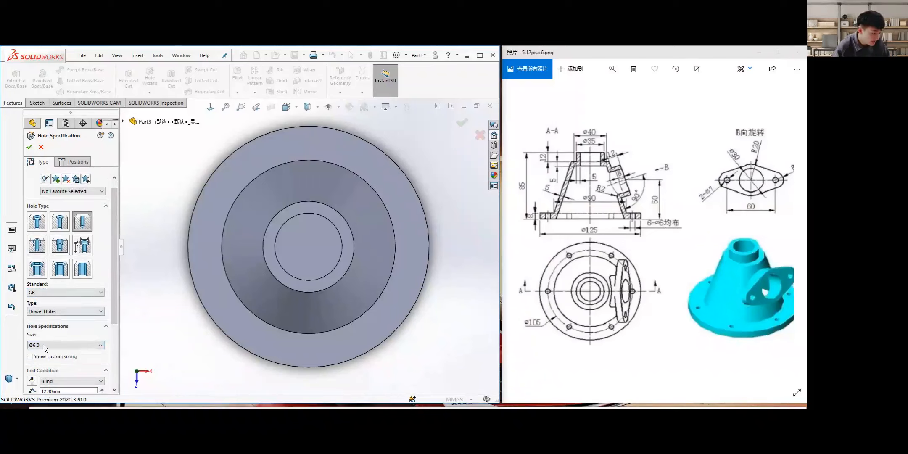
{"action": "left_click", "coordinate": [46, 294]}
{"action": "left_click", "coordinate": [46, 302]}
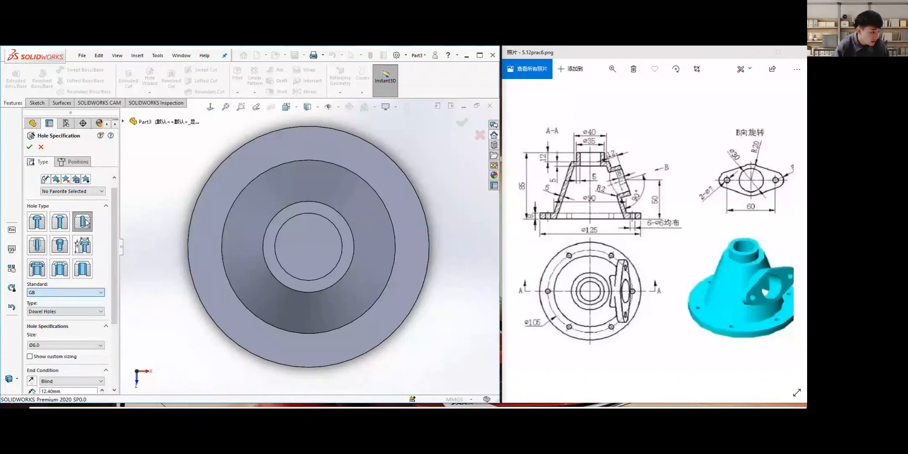
{"action": "left_click", "coordinate": [85, 223]}
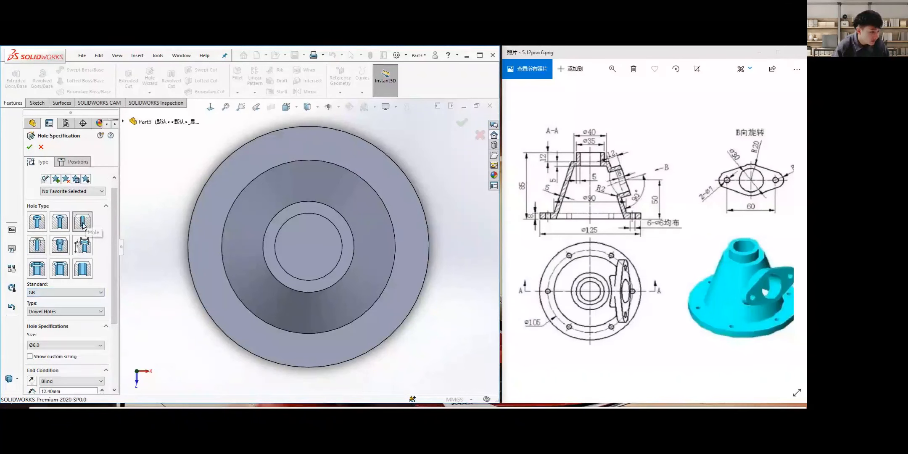
Place one Ø6.0 hole freehand on the upper ring-shaped face of the base flange and complete the hole feature.
{"action": "left_click", "coordinate": [74, 161]}
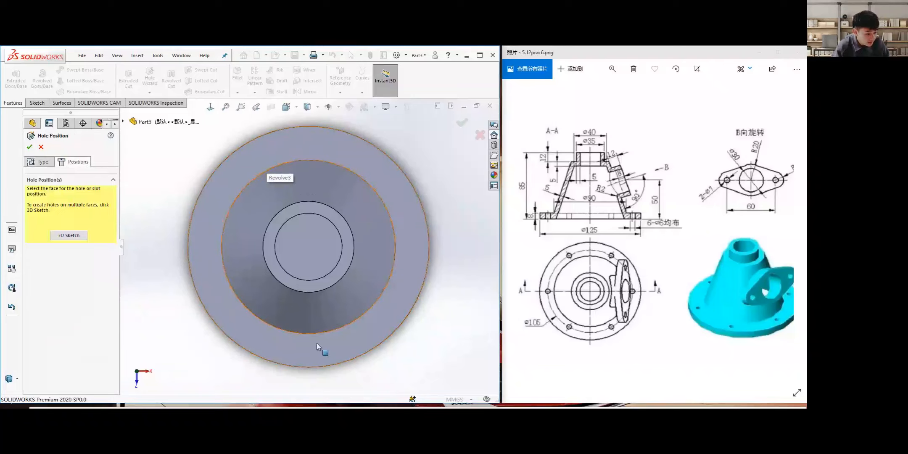
{"action": "mouse_move", "coordinate": [208, 225]}
{"action": "middle_mouse_down"}
{"action": "mouse_move", "coordinate": [235, 203]}
{"action": "mouse_move", "coordinate": [210, 302]}
{"action": "middle_mouse_up"}
{"action": "left_click", "coordinate": [225, 223]}
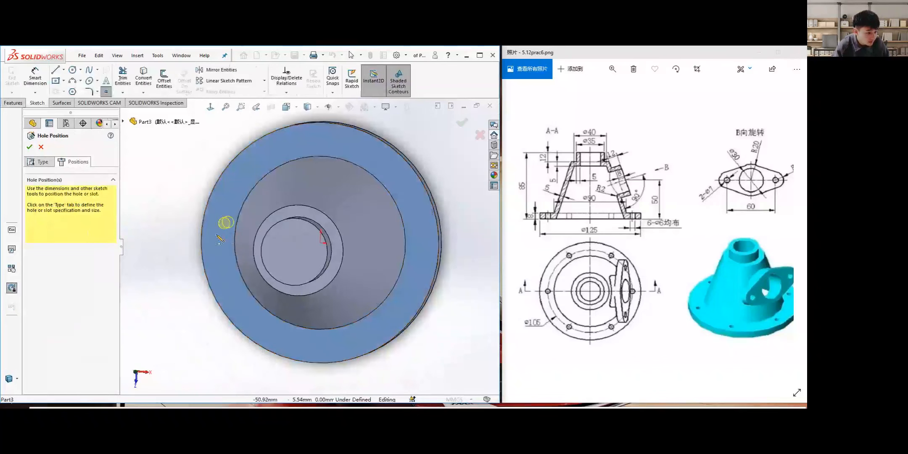
{"action": "middle_click_drag", "start_coordinate": [230, 255], "coordinate": [238, 251]}
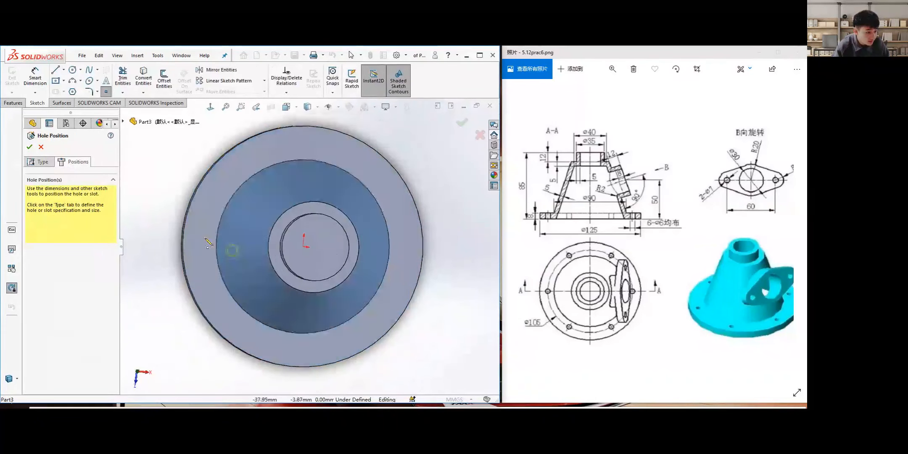
{"action": "left_click", "coordinate": [201, 255]}
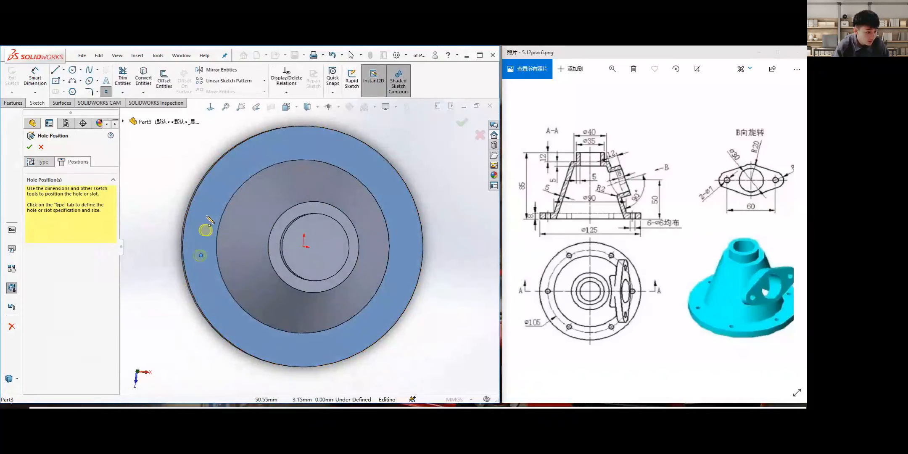
{"action": "left_click", "coordinate": [30, 148]}
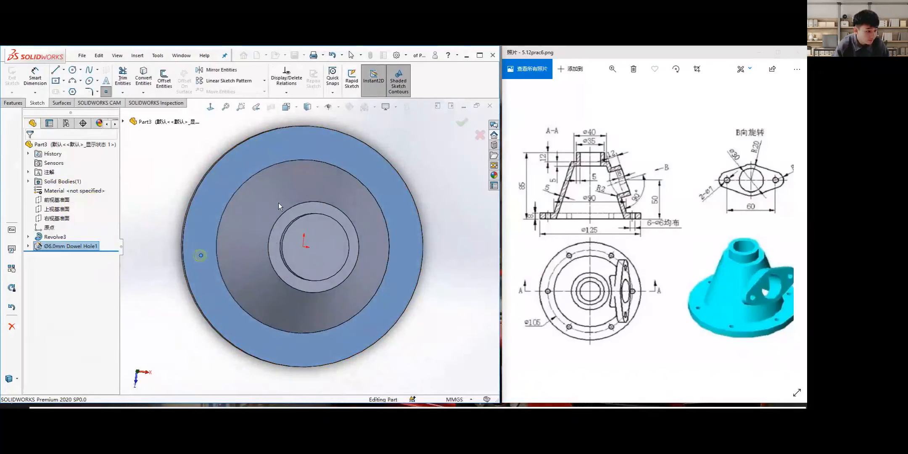
View the flange face head-on and open the position sketch of the Ø6.0 dowel hole for editing.
{"action": "left_click", "coordinate": [265, 153]}
{"action": "left_click", "coordinate": [210, 108]}
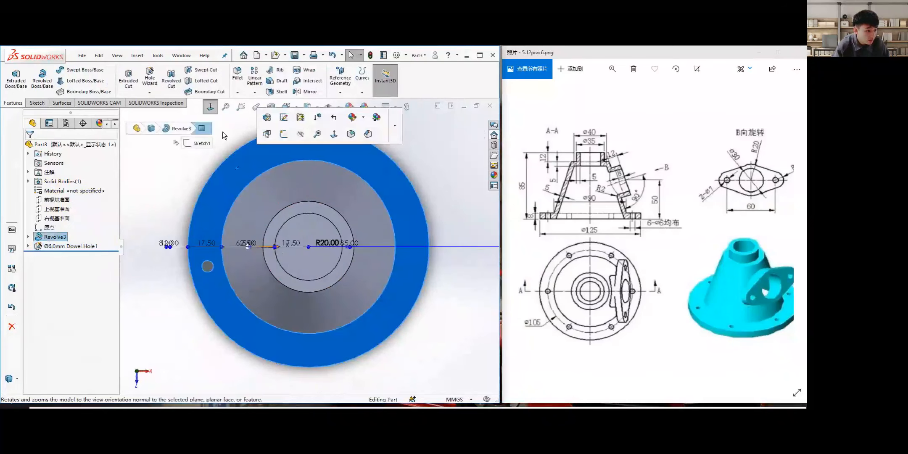
{"action": "left_click", "coordinate": [176, 323]}
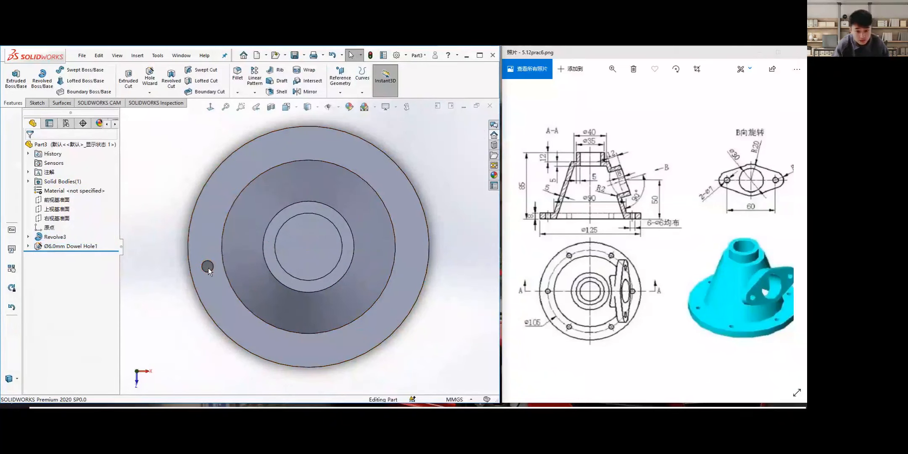
{"action": "left_click", "coordinate": [29, 247]}
{"action": "left_click", "coordinate": [28, 247]}
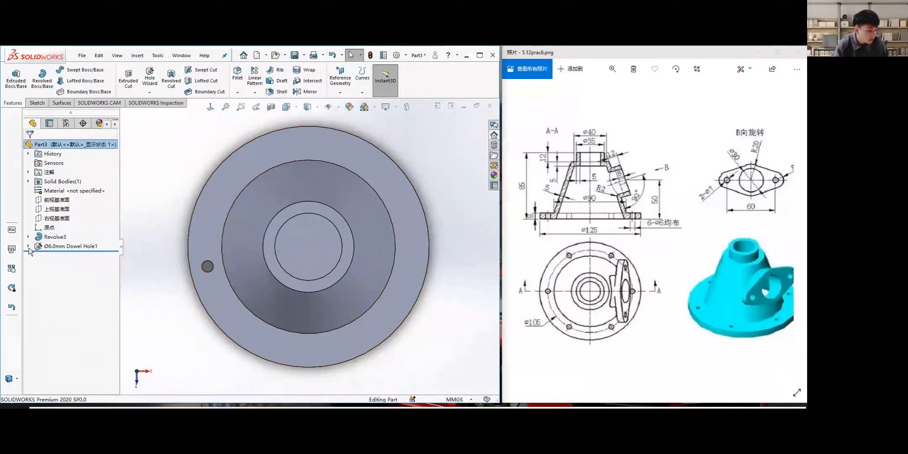
{"action": "left_click", "coordinate": [29, 247]}
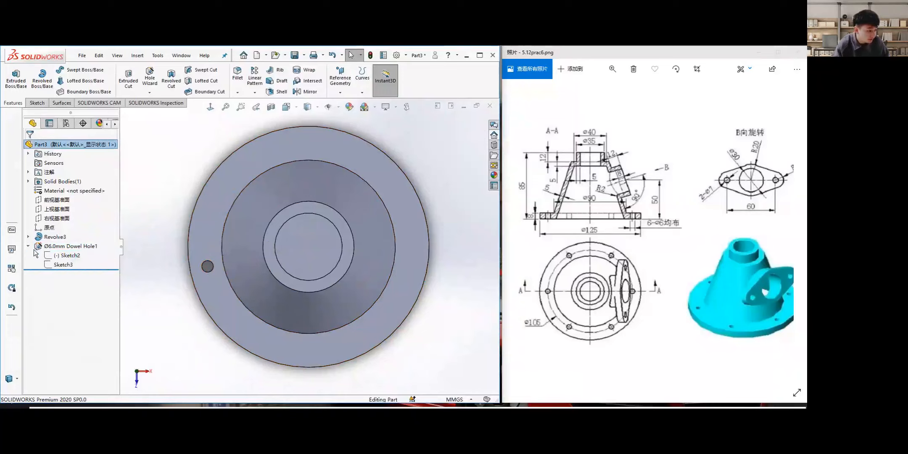
{"action": "left_click", "coordinate": [68, 256]}
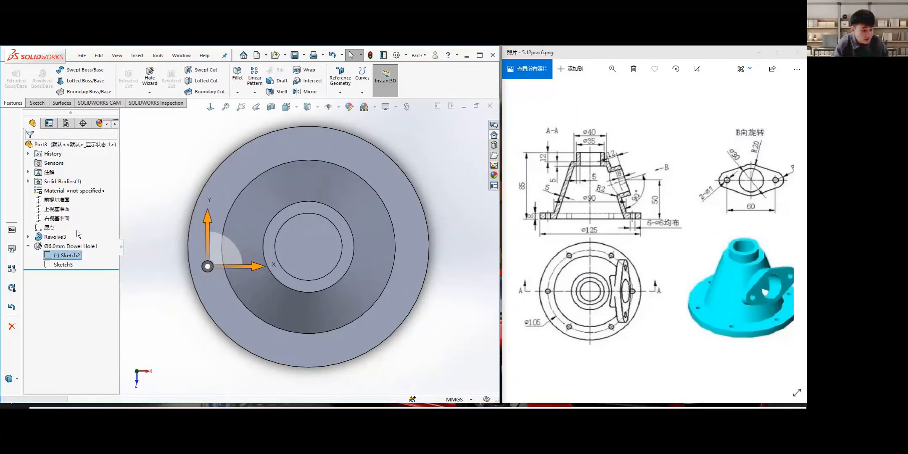
{"action": "left_click", "coordinate": [76, 226]}
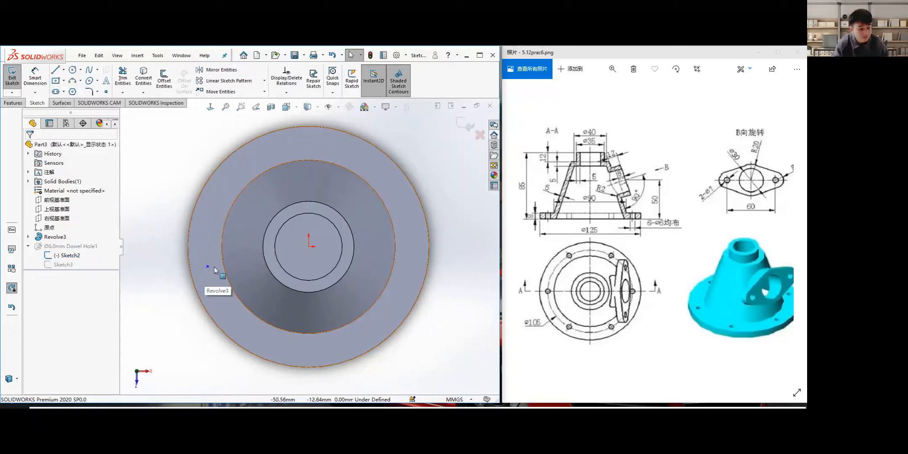
{"action": "left_click", "coordinate": [39, 79]}
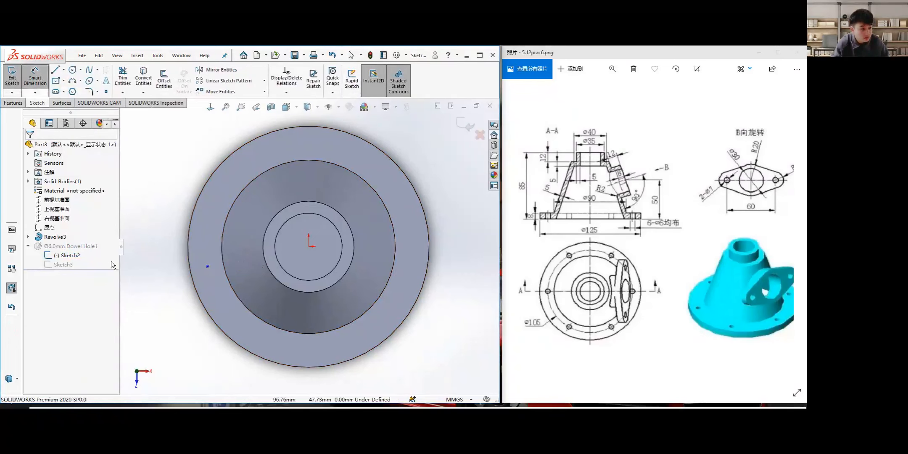
{"action": "left_click", "coordinate": [207, 266]}
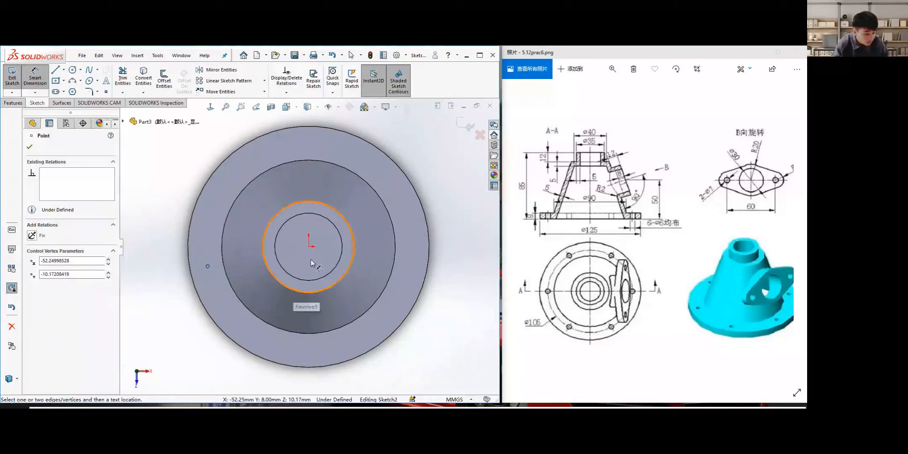
{"action": "left_click", "coordinate": [274, 278]}
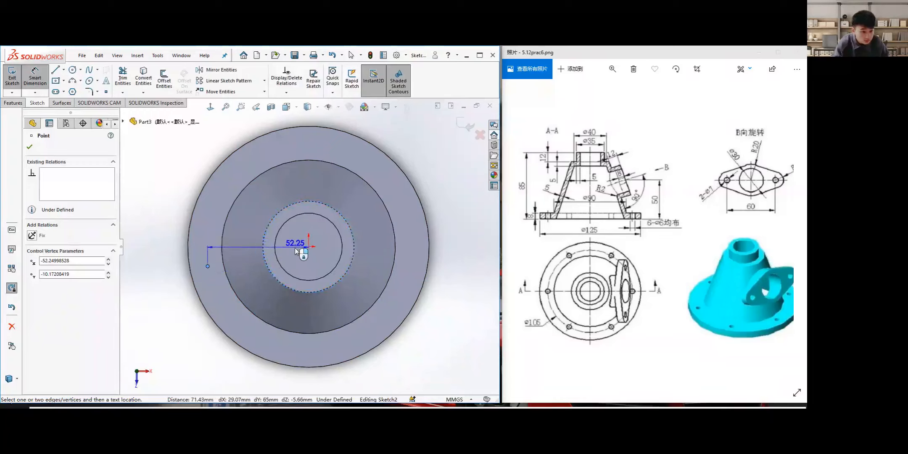
{"action": "scroll", "coordinate": [294, 256], "scroll_direction": "down", "scroll_amount": 2}
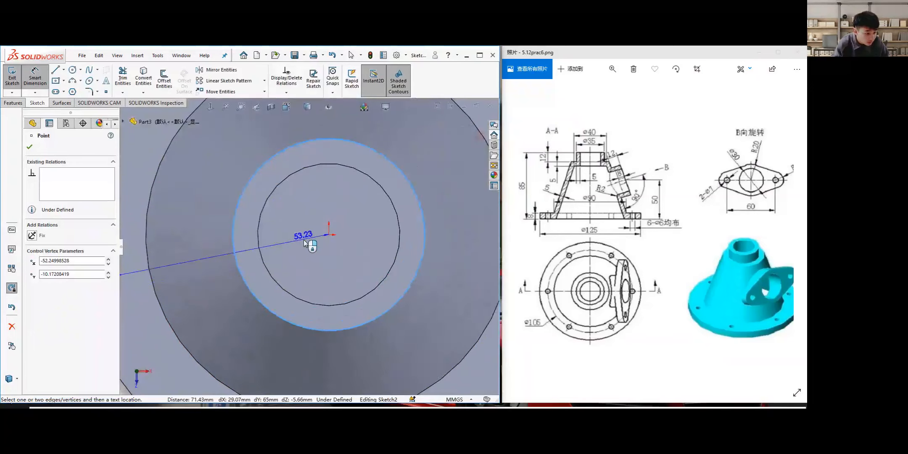
{"action": "scroll", "coordinate": [301, 241], "scroll_direction": "up", "scroll_amount": 2}
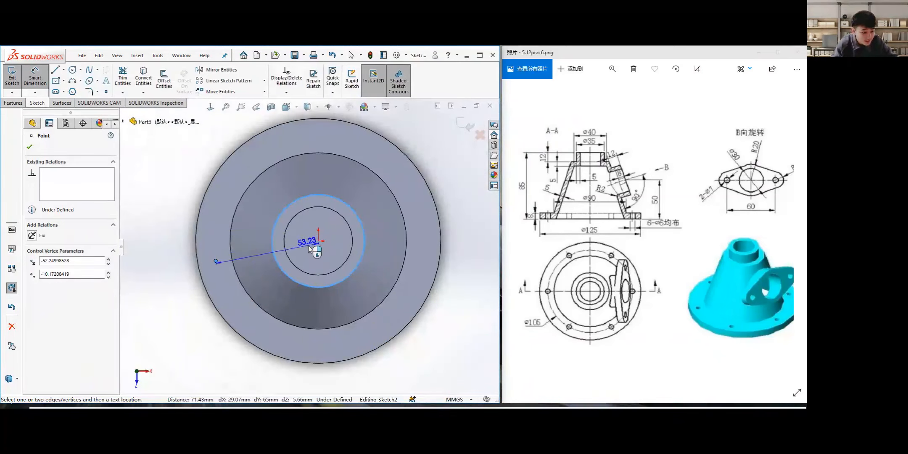
{"action": "key", "text": "Escape"}
{"action": "key", "text": "Escape"}
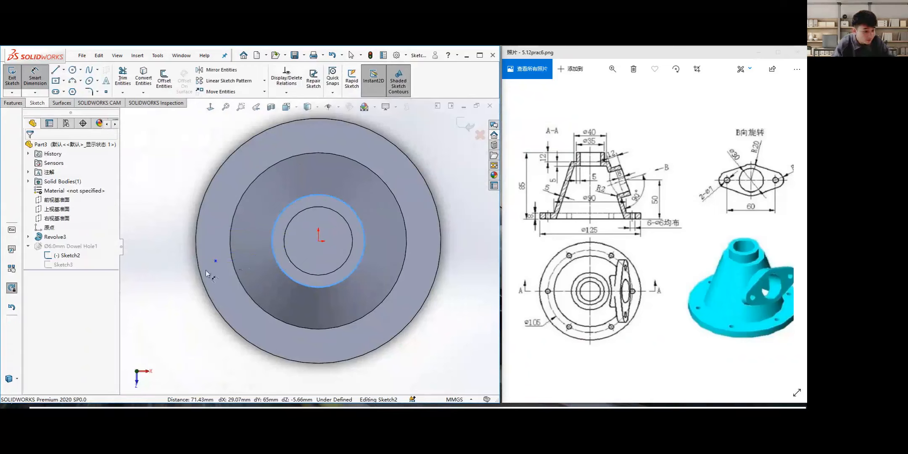
Turn on the display of temporary axes and return to the view normal to the hole's position sketch.
{"action": "scroll", "coordinate": [200, 263], "scroll_direction": "up", "scroll_amount": 2}
{"action": "middle_click_drag", "start_coordinate": [293, 266], "coordinate": [301, 227]}
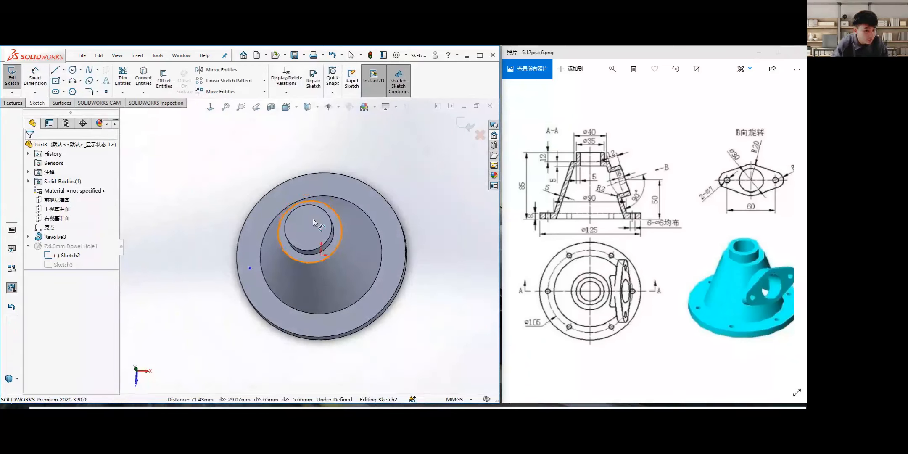
{"action": "left_click", "coordinate": [338, 107]}
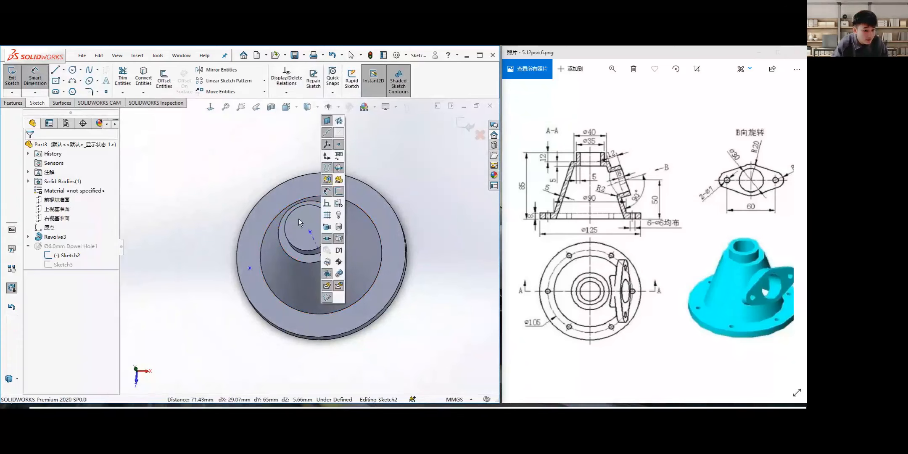
{"action": "left_click", "coordinate": [339, 106]}
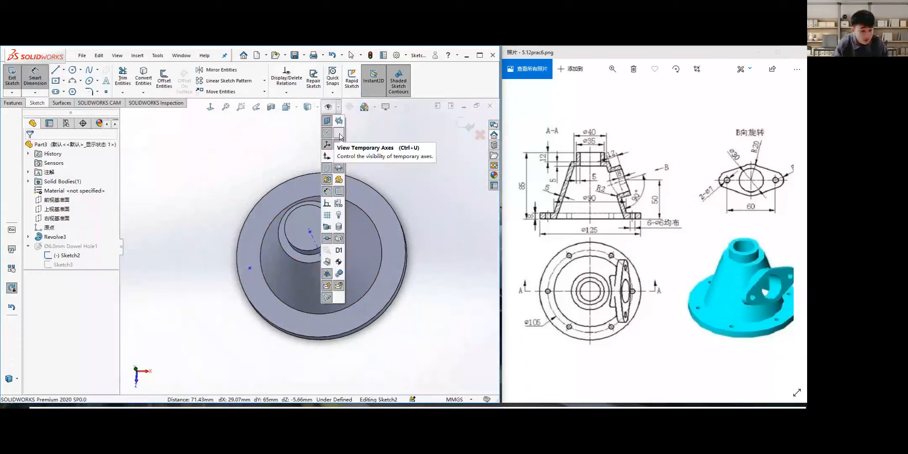
{"action": "left_click", "coordinate": [251, 160]}
{"action": "mouse_move", "coordinate": [314, 181]}
{"action": "middle_mouse_down"}
{"action": "mouse_move", "coordinate": [321, 192]}
{"action": "mouse_move", "coordinate": [313, 186]}
{"action": "middle_mouse_up"}
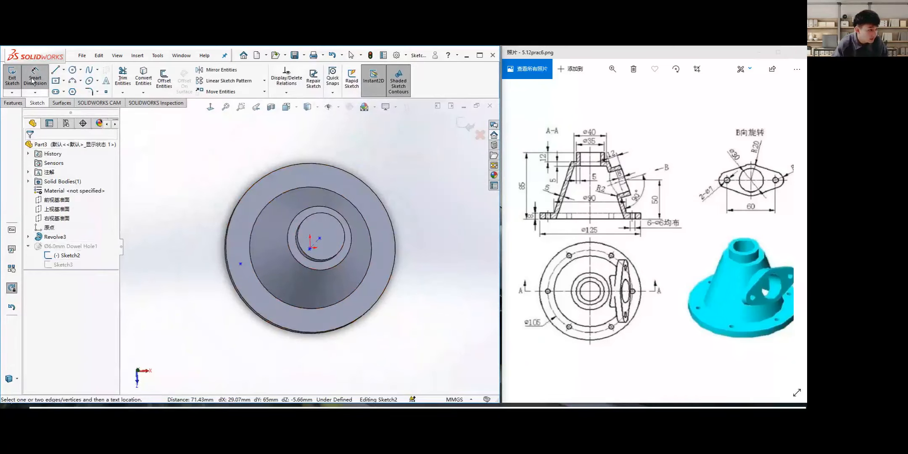
{"action": "left_click", "coordinate": [210, 108]}
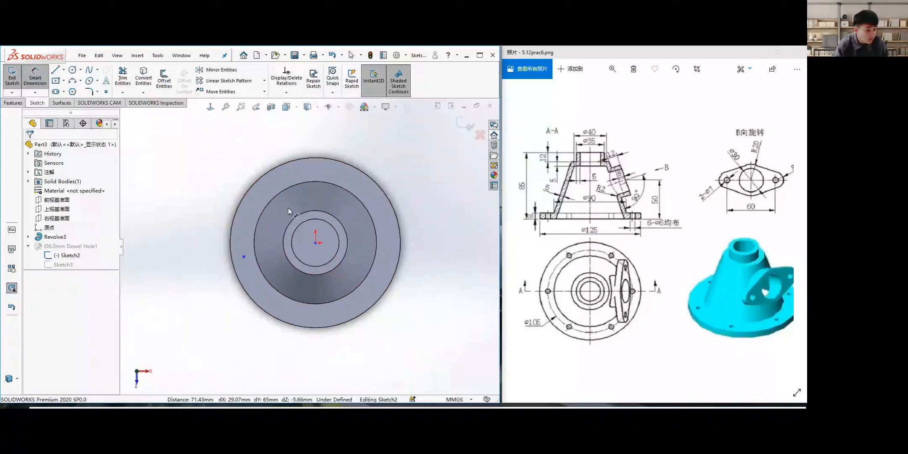
{"action": "scroll", "coordinate": [324, 252], "scroll_direction": "down", "scroll_amount": 2}
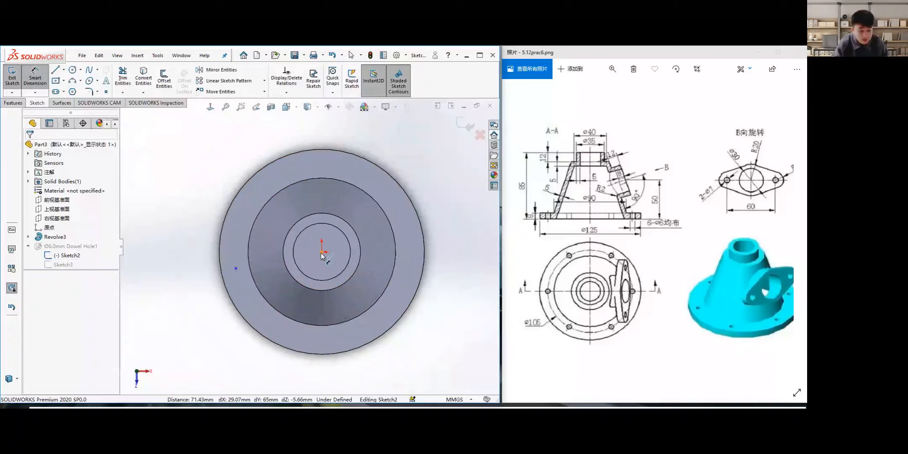
{"action": "left_click", "coordinate": [339, 106]}
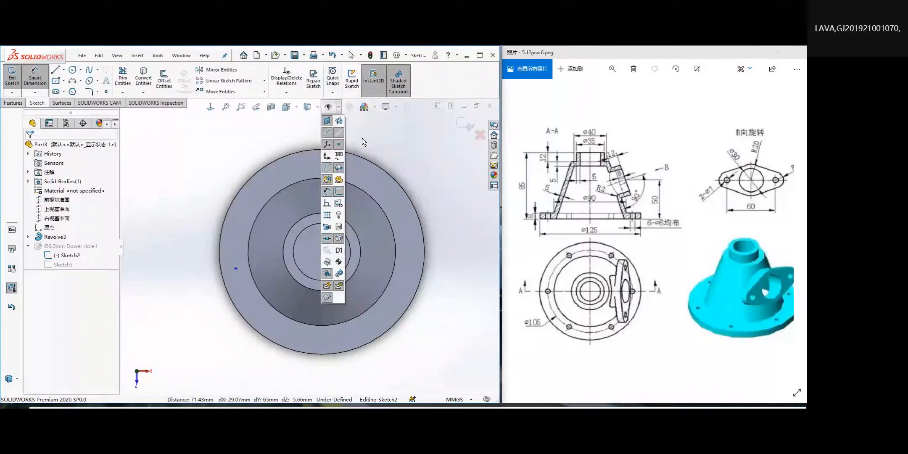
{"action": "left_click", "coordinate": [362, 138]}
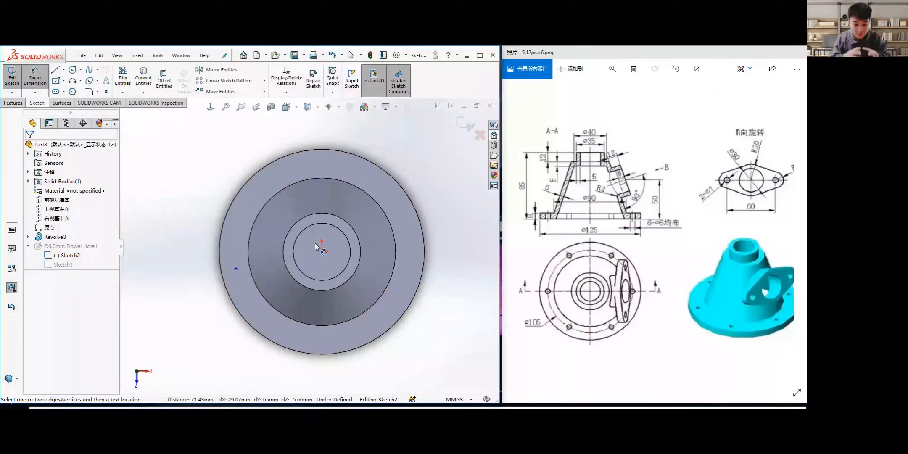
{"action": "middle_click_drag", "start_coordinate": [315, 244], "coordinate": [273, 198]}
{"action": "middle_click_drag", "start_coordinate": [336, 263], "coordinate": [355, 185]}
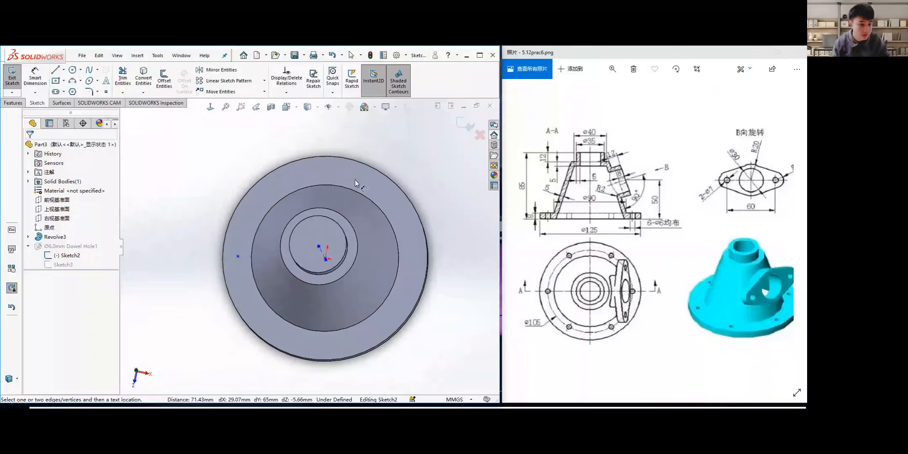
{"action": "left_click", "coordinate": [338, 107]}
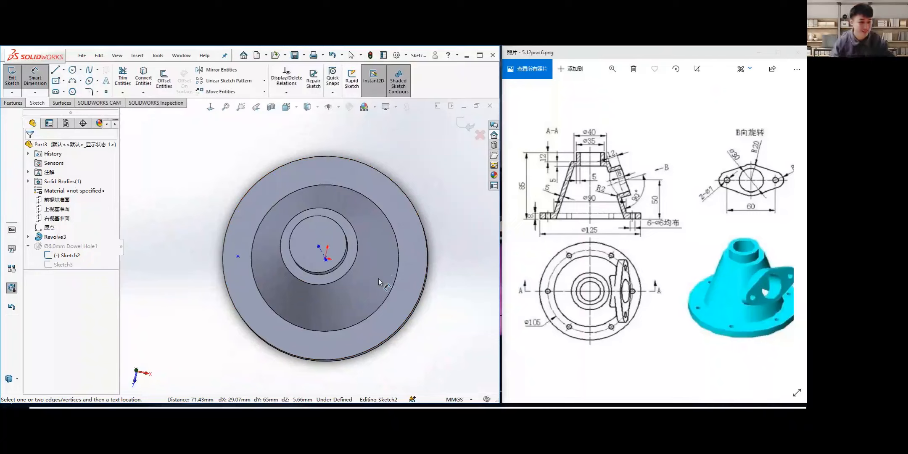
{"action": "scroll", "coordinate": [311, 254], "scroll_direction": "down", "scroll_amount": 2}
{"action": "middle_click_drag", "start_coordinate": [312, 255], "coordinate": [309, 257]}
{"action": "middle_click_drag", "start_coordinate": [283, 206], "coordinate": [207, 194]}
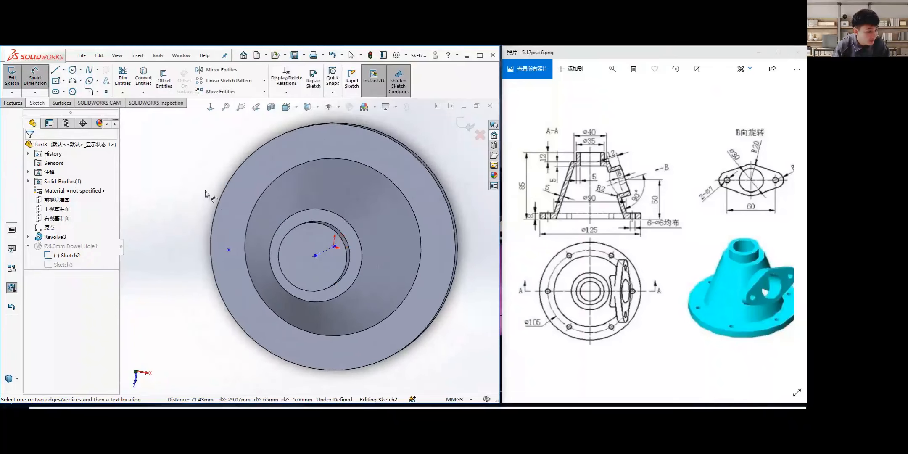
{"action": "left_click", "coordinate": [211, 108]}
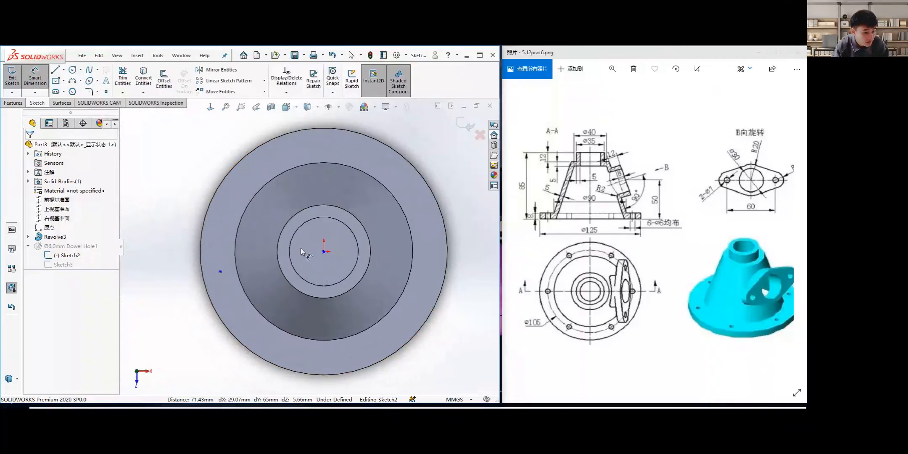
{"action": "left_click", "coordinate": [221, 272]}
{"action": "left_click", "coordinate": [323, 252]}
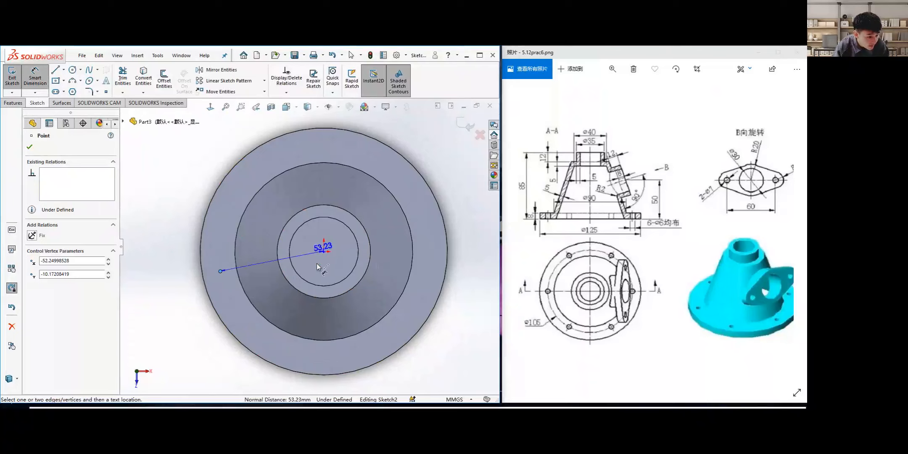
{"action": "key", "text": "Escape"}
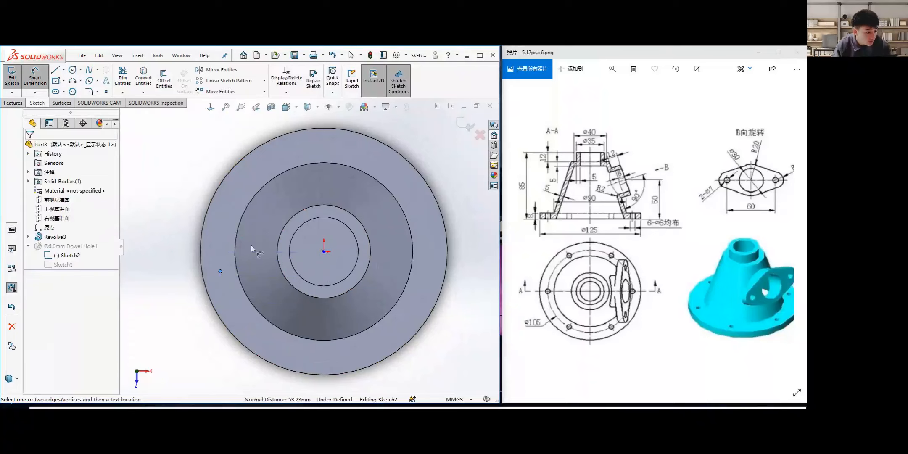
{"action": "key", "text": "Escape"}
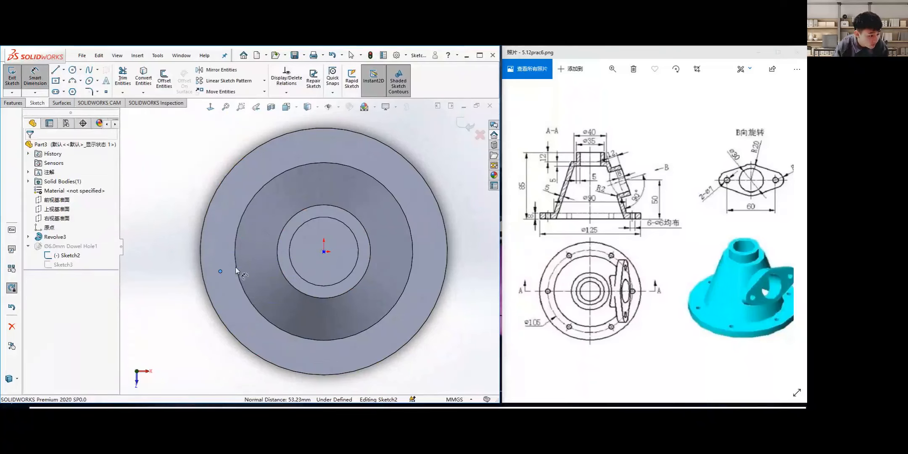
Dimension the distance from the hole's centre point to the housing's central axis and set it to 105/2 mm.
{"action": "left_click", "coordinate": [220, 272]}
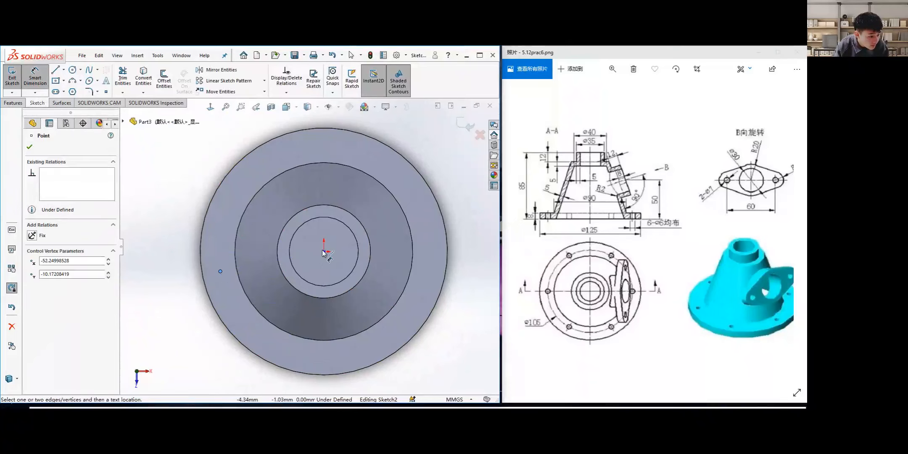
{"action": "left_click", "coordinate": [324, 252]}
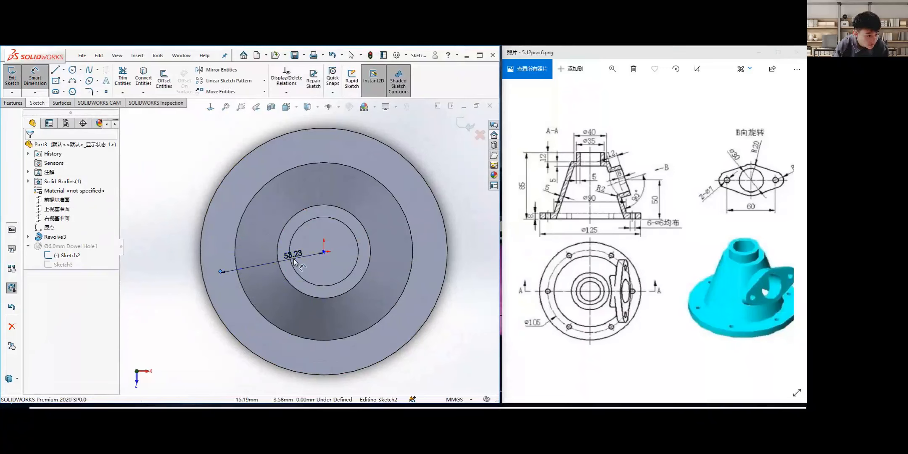
{"action": "left_click", "coordinate": [294, 262]}
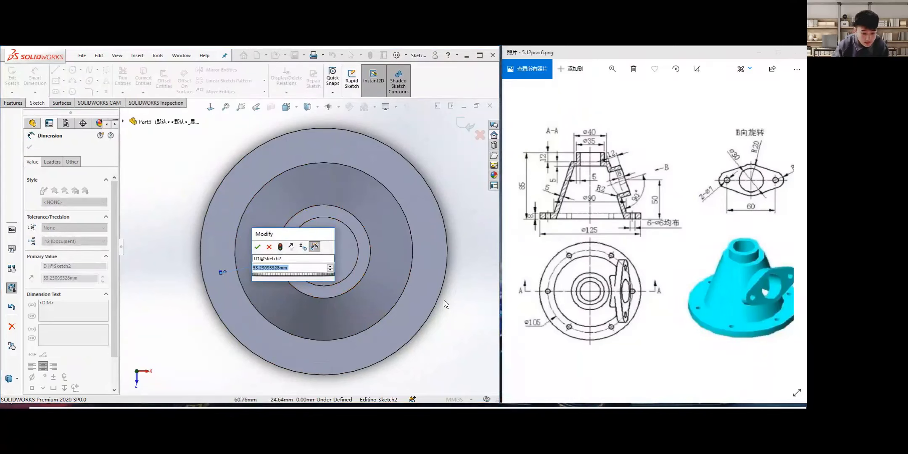
{"action": "type", "text": "105/2"}
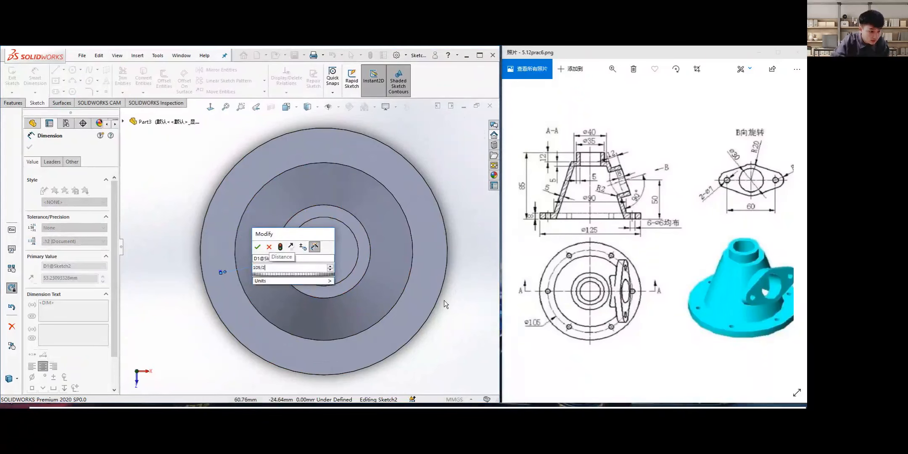
{"action": "key", "text": "Return"}
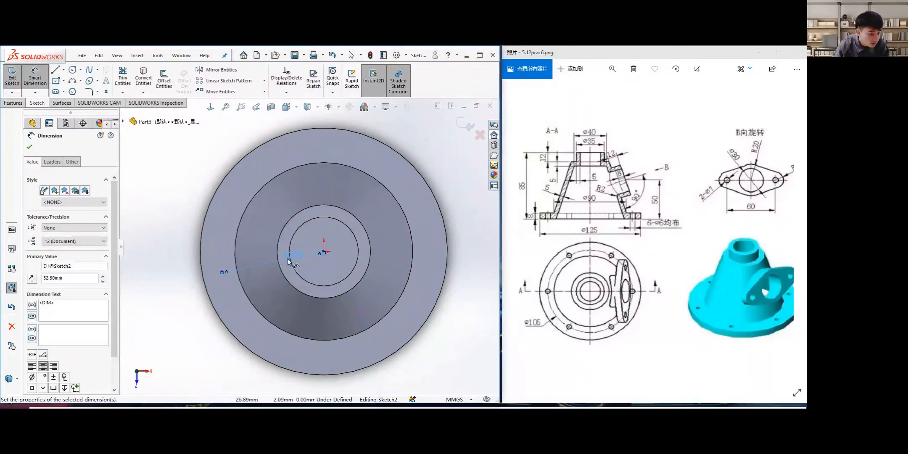
{"action": "scroll", "coordinate": [295, 262], "scroll_direction": "down", "scroll_amount": 3}
{"action": "scroll", "coordinate": [281, 256], "scroll_direction": "up", "scroll_amount": 3}
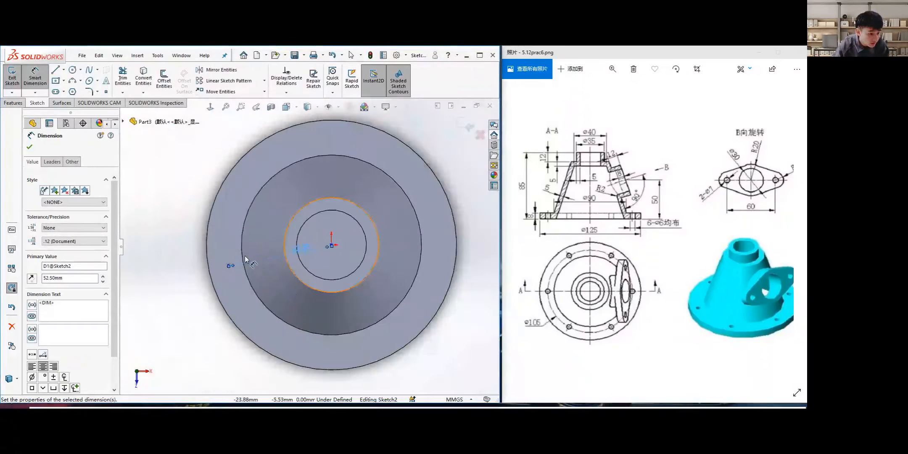
{"action": "left_click", "coordinate": [28, 147]}
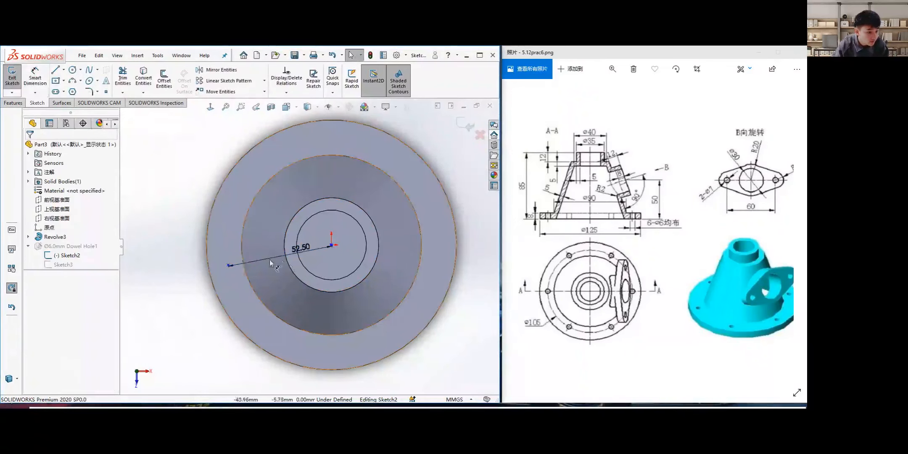
Move the hole's distance dimension outside the flange outline, and undo both the move and the dimension itself.
{"action": "mouse_move", "coordinate": [301, 248]}
{"action": "left_mouse_down"}
{"action": "mouse_move", "coordinate": [315, 370]}
{"action": "mouse_move", "coordinate": [294, 308]}
{"action": "mouse_move", "coordinate": [344, 340]}
{"action": "left_mouse_up"}
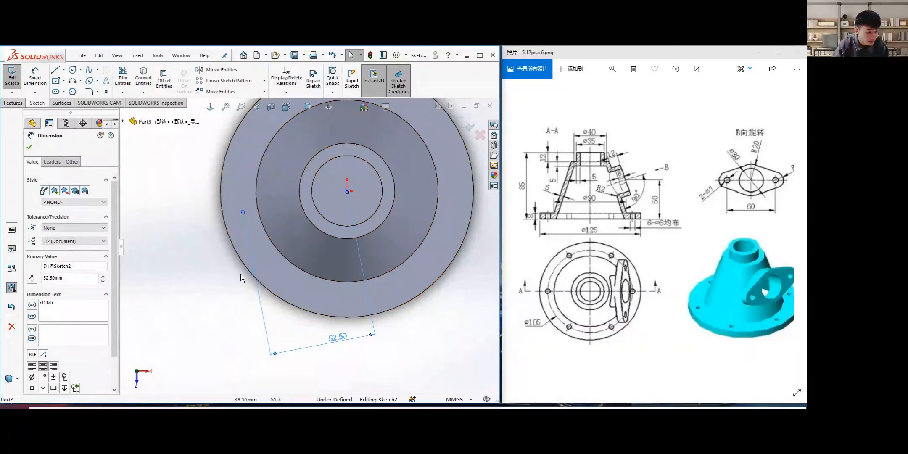
{"action": "key", "text": "Escape"}
{"action": "key", "text": "ctrl+z"}
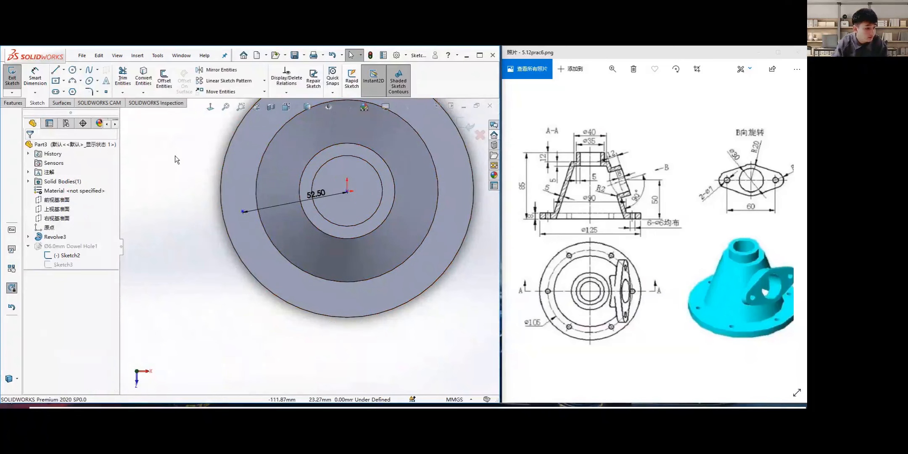
{"action": "key", "text": "ctrl+z"}
{"action": "key", "text": "ctrl+z"}
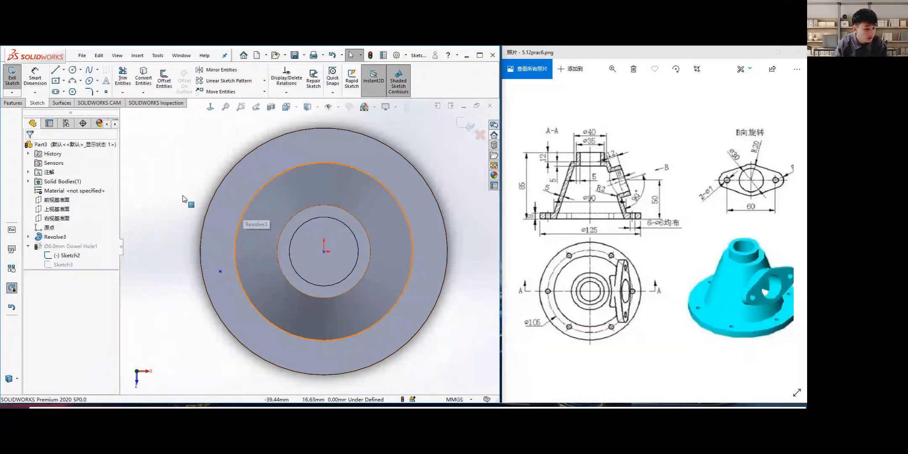
Dimension the hole's centre point from the central axis again with a distance of 105/2 mm, and exit the position sketch.
{"action": "left_click", "coordinate": [36, 78]}
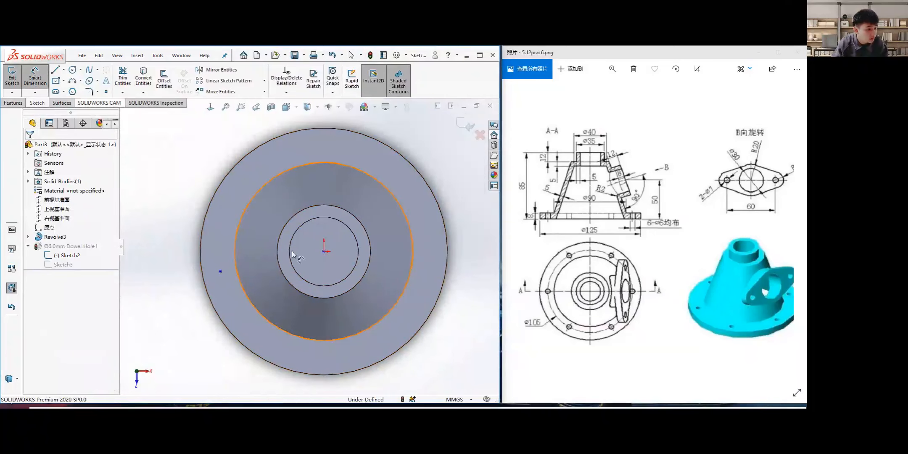
{"action": "left_click", "coordinate": [220, 271]}
{"action": "left_click", "coordinate": [324, 252]}
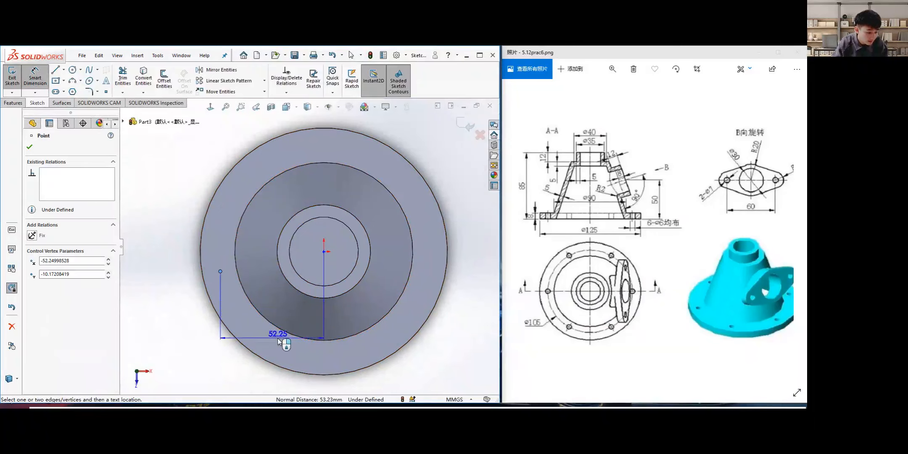
{"action": "scroll", "coordinate": [271, 356], "scroll_direction": "up", "scroll_amount": 2}
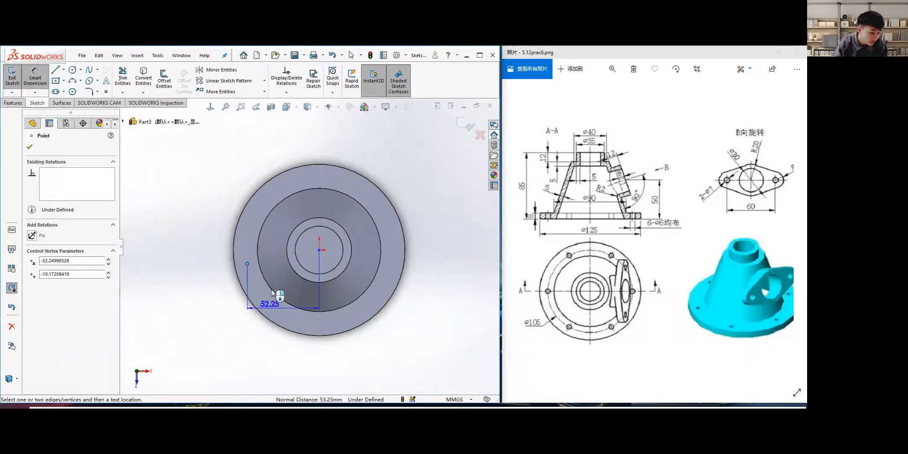
{"action": "scroll", "coordinate": [300, 271], "scroll_direction": "up", "scroll_amount": 1}
{"action": "scroll", "coordinate": [289, 264], "scroll_direction": "down", "scroll_amount": 3}
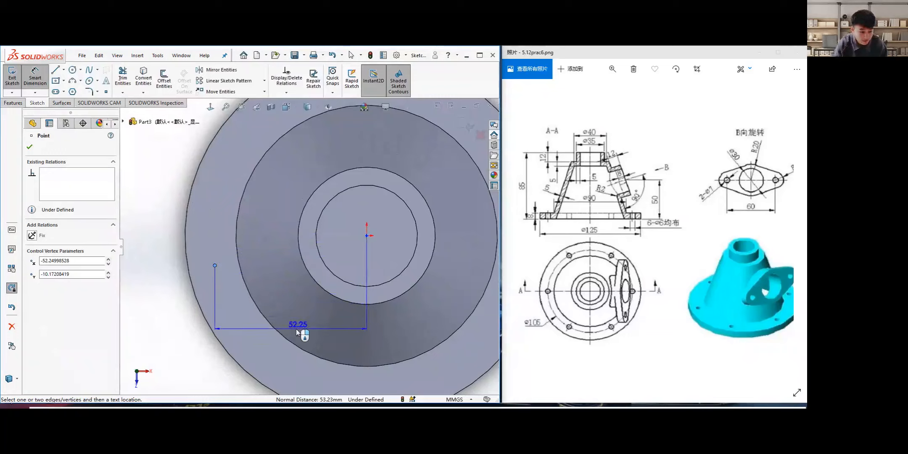
{"action": "left_click", "coordinate": [300, 237]}
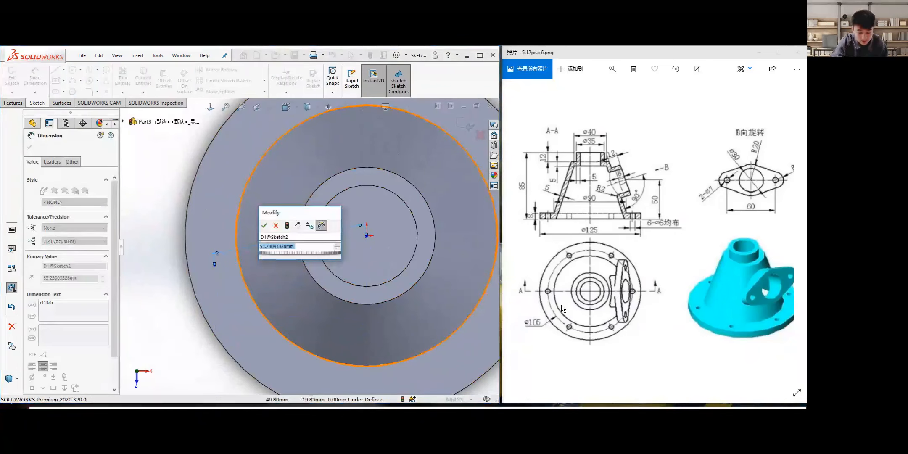
{"action": "type", "text": "105/"}
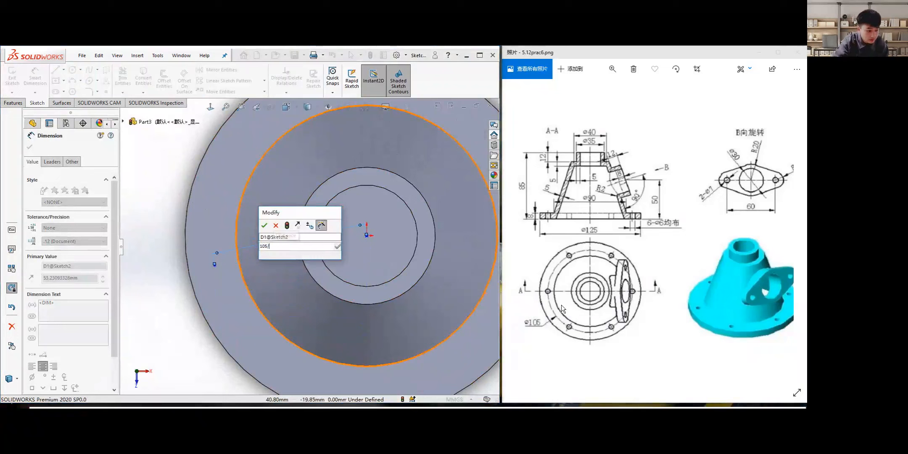
{"action": "type", "text": "2"}
{"action": "key", "text": "Return"}
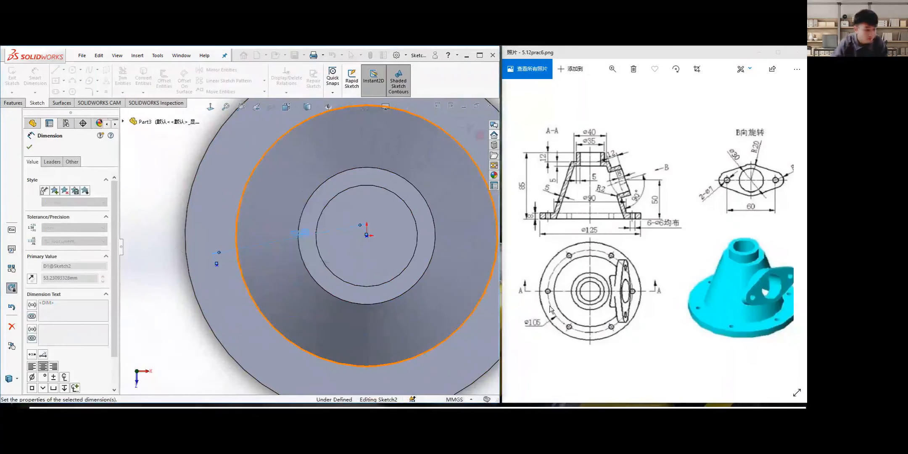
{"action": "left_click", "coordinate": [31, 151]}
{"action": "scroll", "coordinate": [160, 252], "scroll_direction": "up", "scroll_amount": 4}
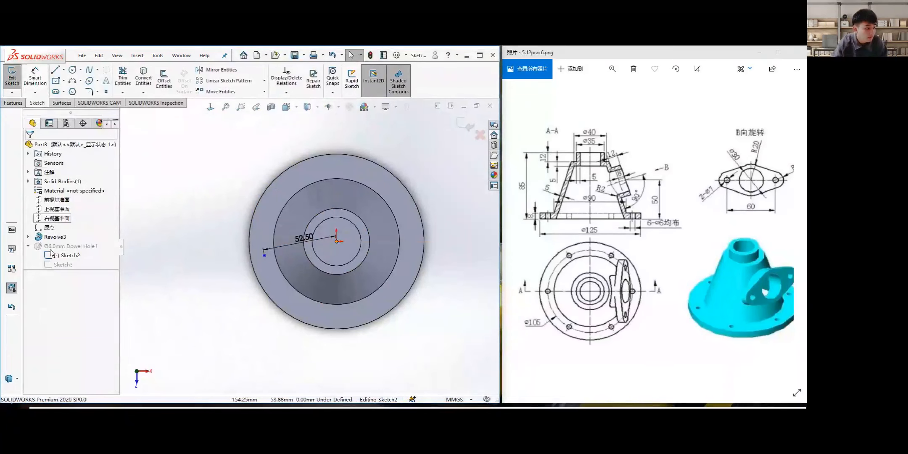
{"action": "left_click", "coordinate": [12, 84]}
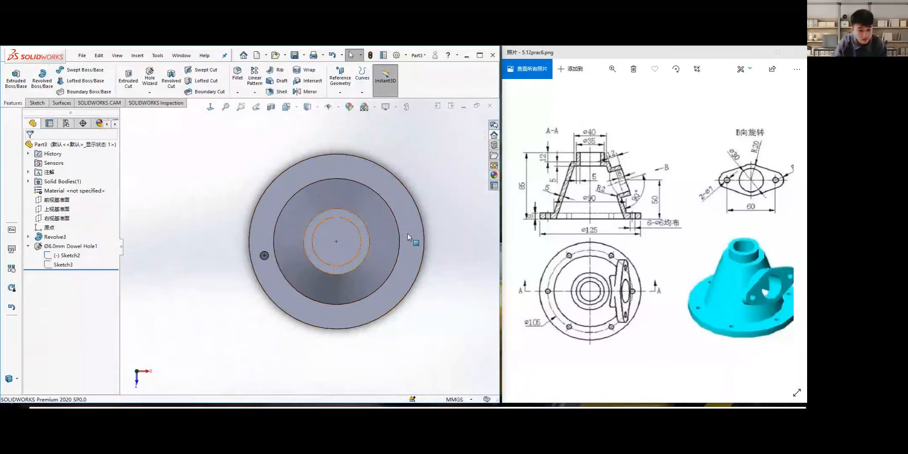
View the flange's upper face head-on and reopen the dowel hole's position sketch for editing.
{"action": "left_click", "coordinate": [211, 107]}
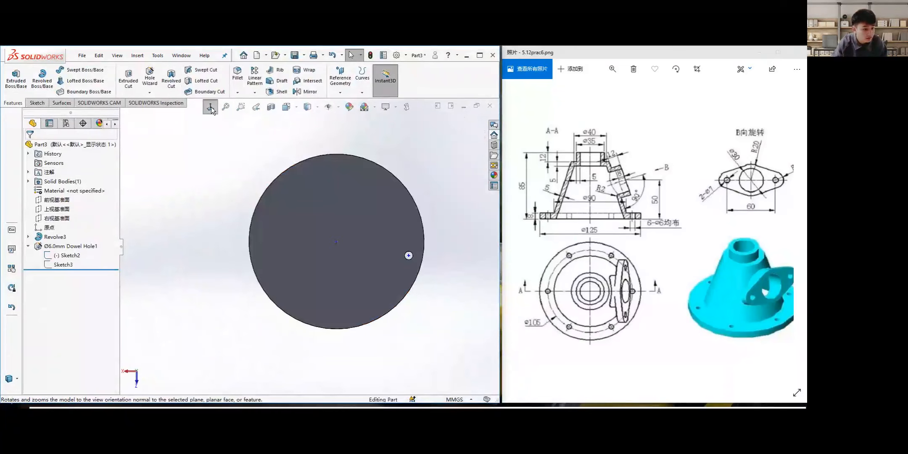
{"action": "left_click", "coordinate": [211, 107]}
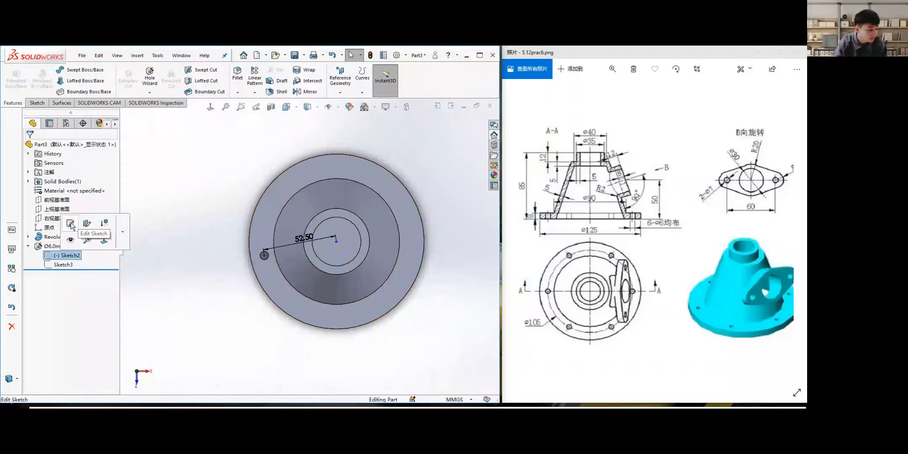
{"action": "left_click", "coordinate": [71, 225]}
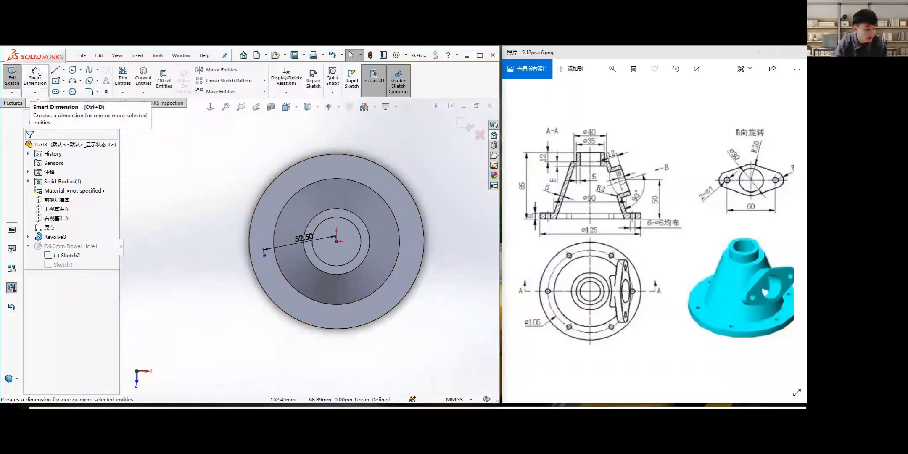
{"action": "left_click", "coordinate": [37, 72]}
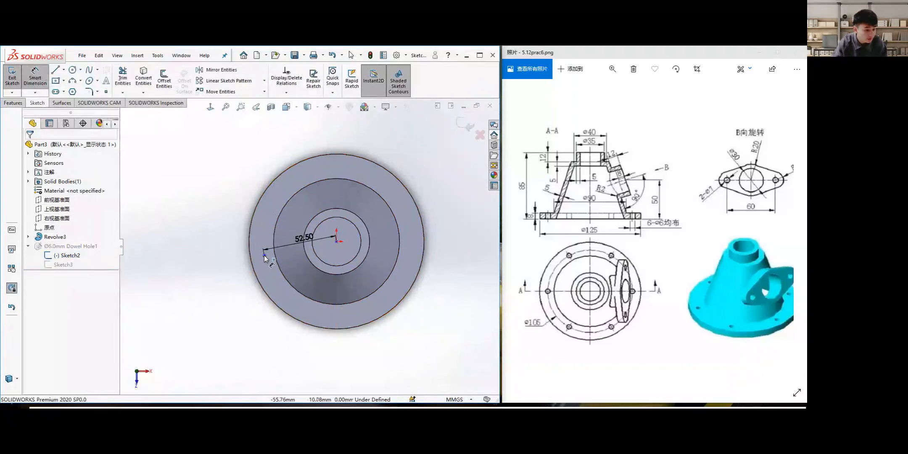
{"action": "left_click", "coordinate": [264, 256]}
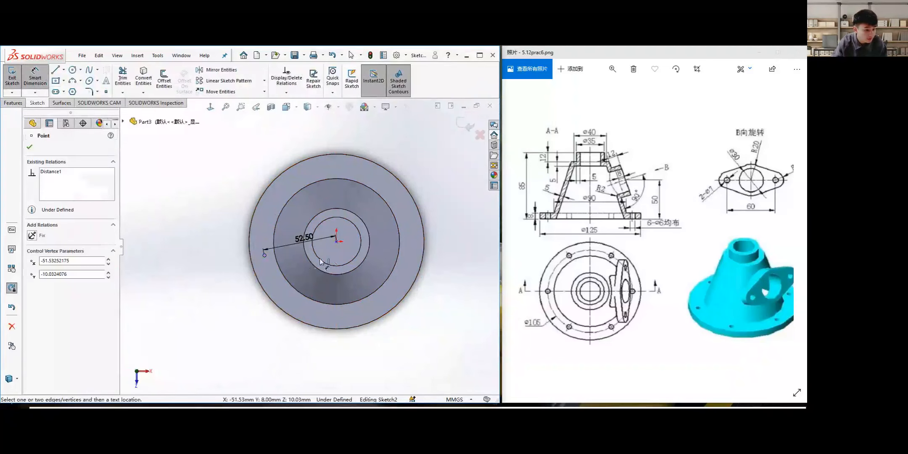
{"action": "left_click", "coordinate": [337, 243]}
{"action": "key", "text": "Escape"}
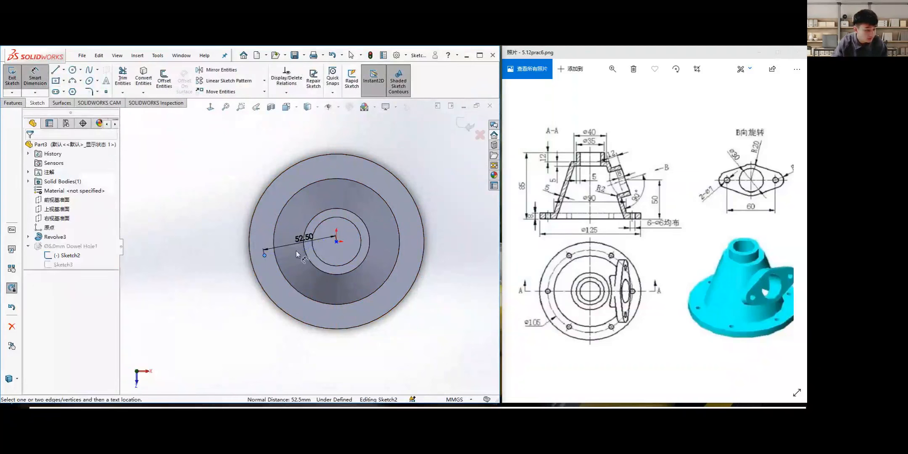
{"action": "left_click", "coordinate": [264, 256]}
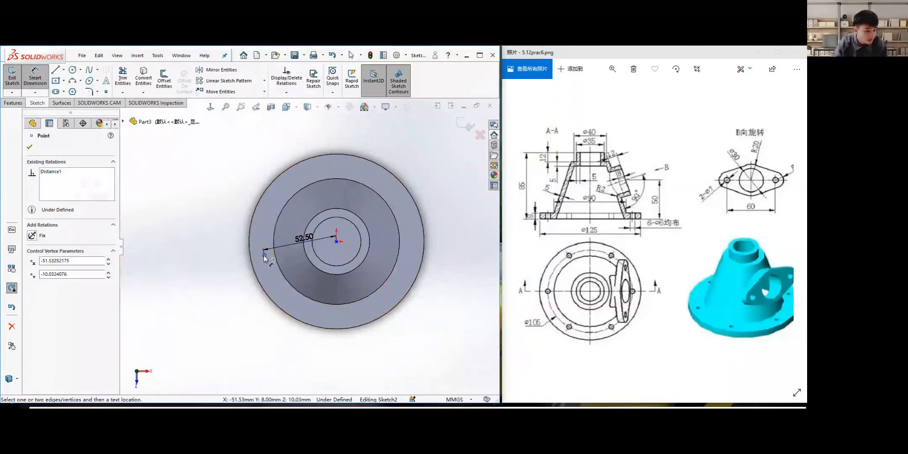
{"action": "key", "text": "Escape"}
{"action": "key", "text": "Escape"}
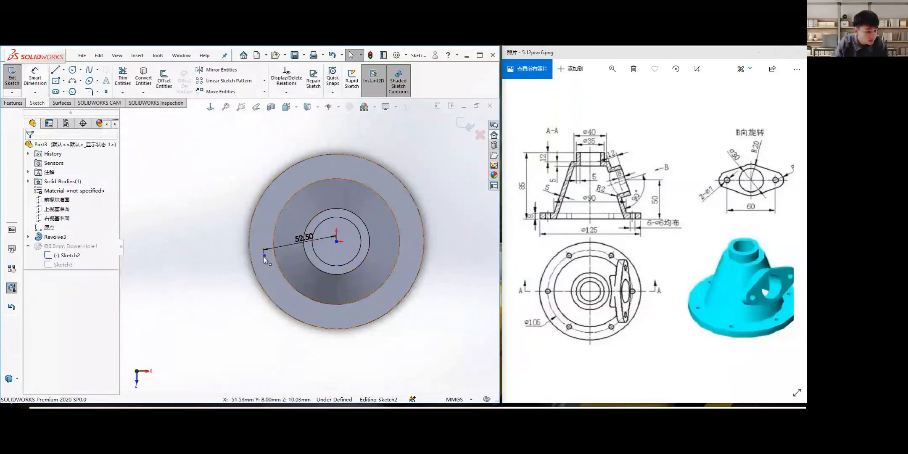
Add a Horizontal relation between the hole's centre point and the central axis, and undo that relation.
{"action": "left_click", "coordinate": [264, 256]}
{"action": "left_click", "coordinate": [336, 242], "text": "ctrl"}
{"action": "left_click", "coordinate": [34, 284]}
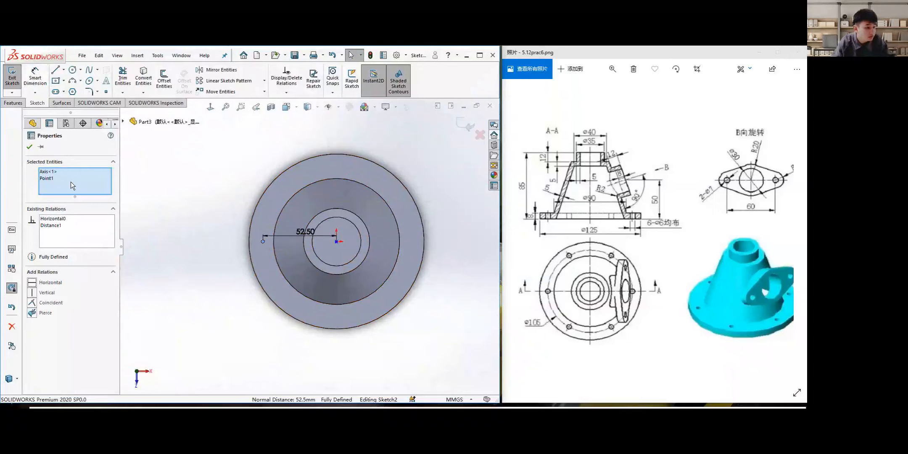
{"action": "key", "text": "Escape"}
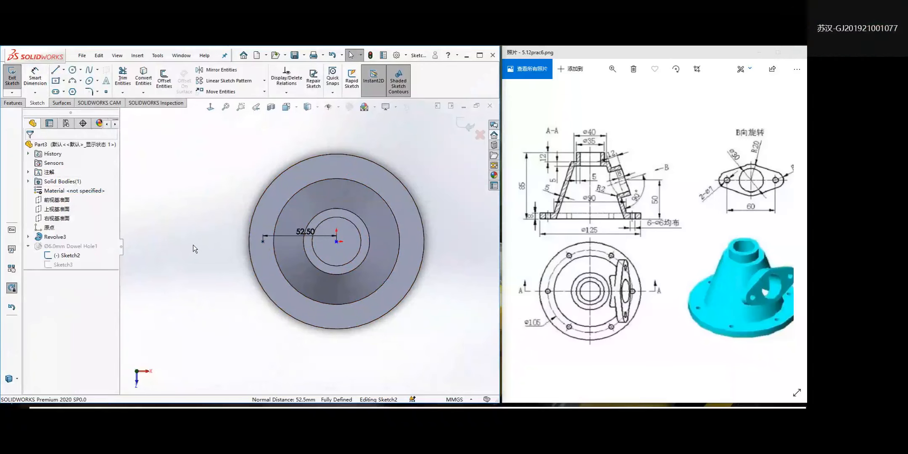
{"action": "key", "text": "ctrl+z"}
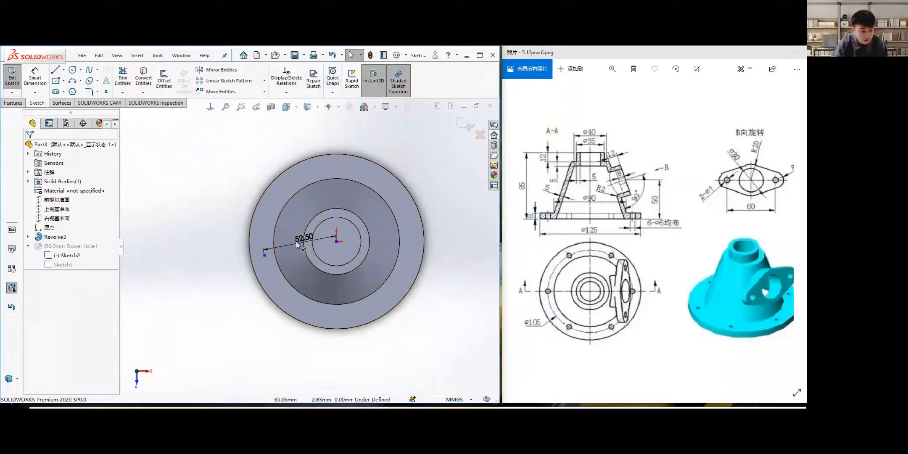
Add a Horizontal relation between the dowel hole's centre point and the central axis, and exit the position sketch.
{"action": "scroll", "coordinate": [248, 255], "scroll_direction": "down", "scroll_amount": 2}
{"action": "scroll", "coordinate": [301, 253], "scroll_direction": "up", "scroll_amount": 2}
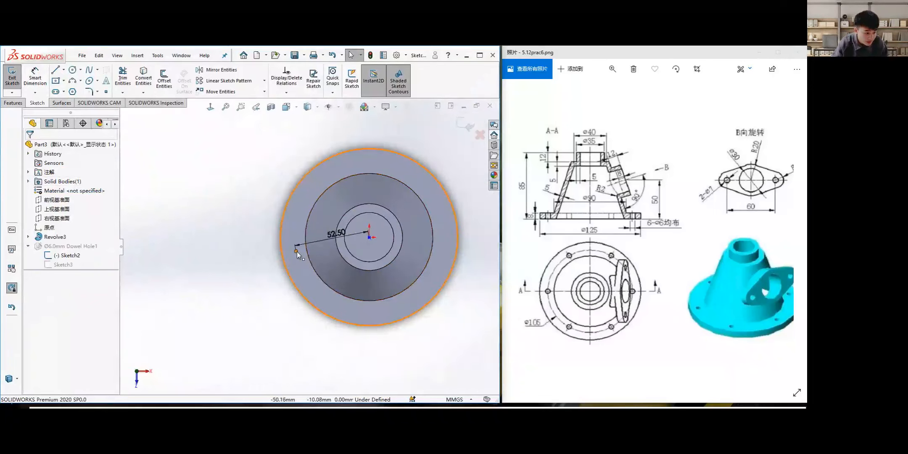
{"action": "left_click", "coordinate": [296, 251]}
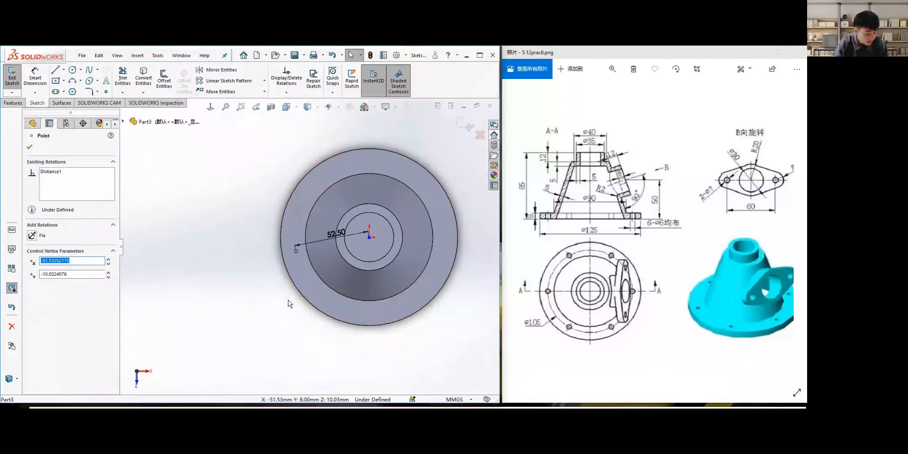
{"action": "left_click", "coordinate": [370, 241], "text": "ctrl"}
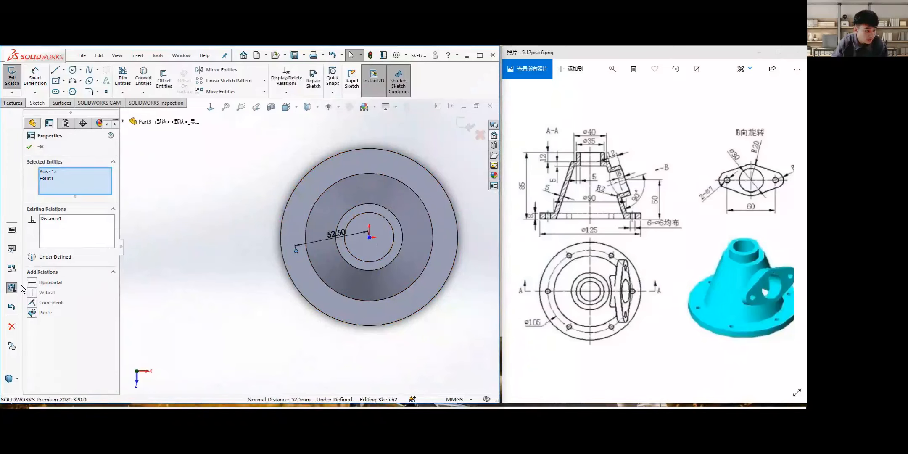
{"action": "left_click", "coordinate": [34, 285]}
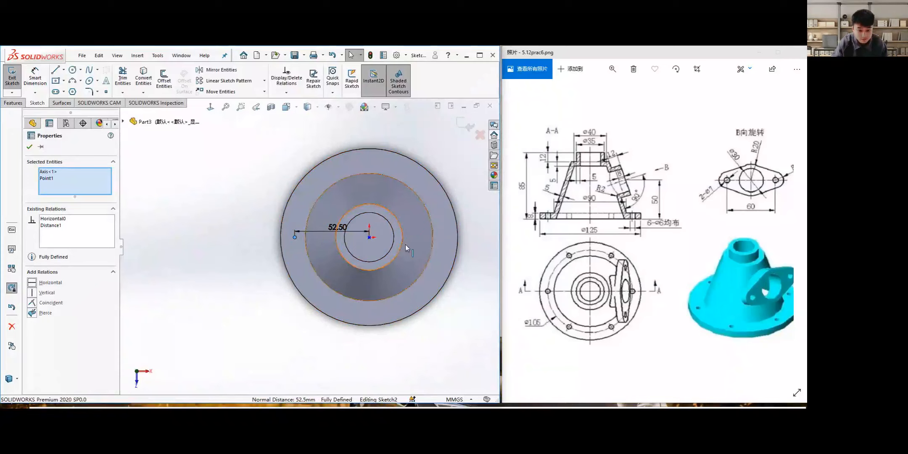
{"action": "left_click", "coordinate": [29, 147]}
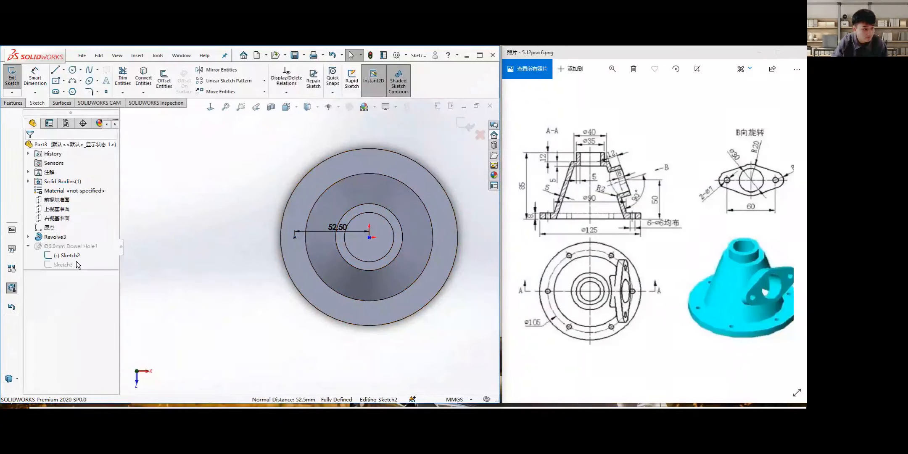
{"action": "left_click", "coordinate": [15, 79]}
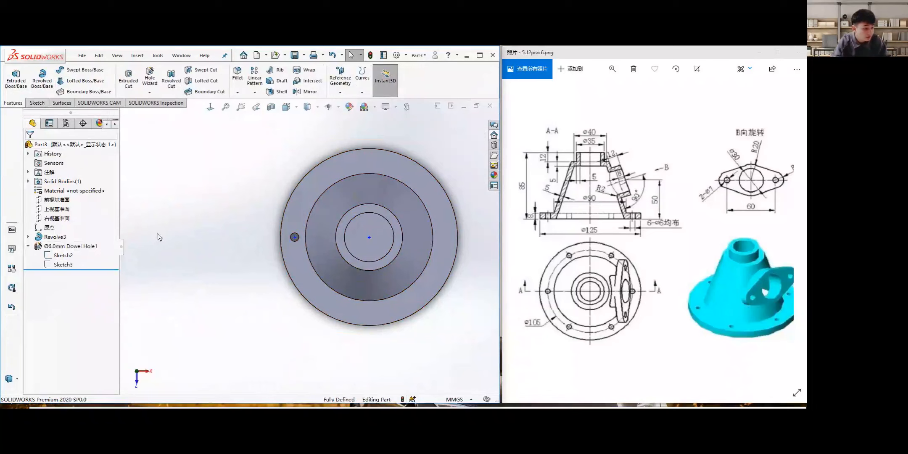
Reopen the dowel hole's position sketch, make its centre point Horizontal with the central axis again, and exit the sketch.
{"action": "scroll", "coordinate": [236, 244], "scroll_direction": "up", "scroll_amount": 3}
{"action": "scroll", "coordinate": [307, 249], "scroll_direction": "down", "scroll_amount": 3}
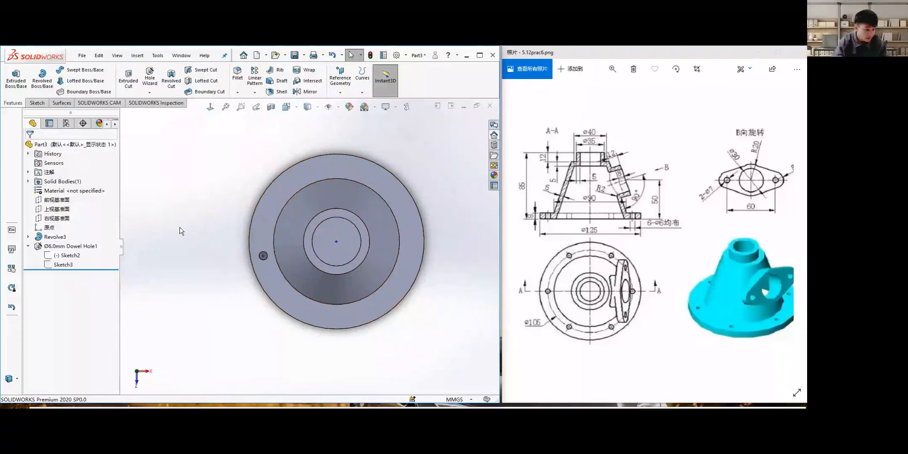
{"action": "left_click", "coordinate": [67, 255]}
{"action": "left_click", "coordinate": [71, 221]}
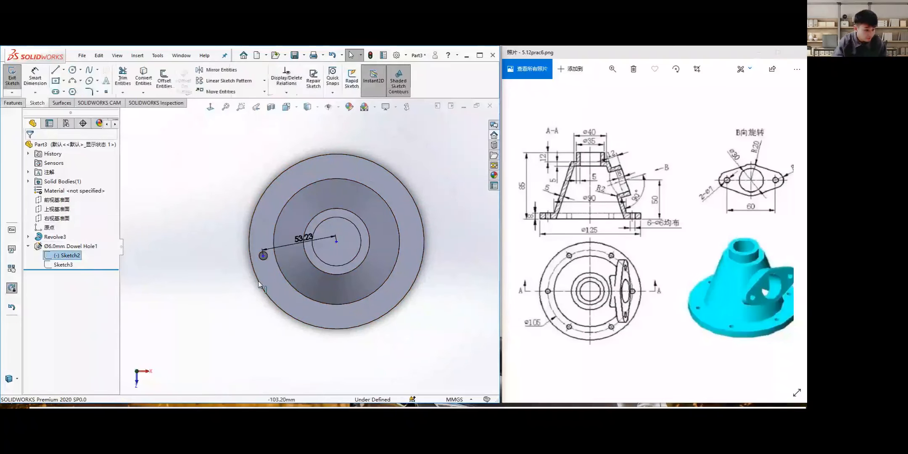
{"action": "left_click", "coordinate": [263, 255]}
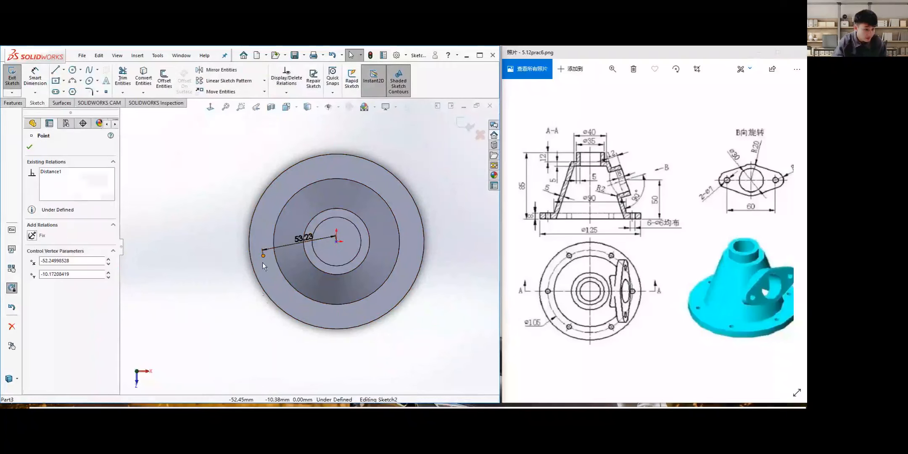
{"action": "left_click", "coordinate": [336, 242], "text": "ctrl"}
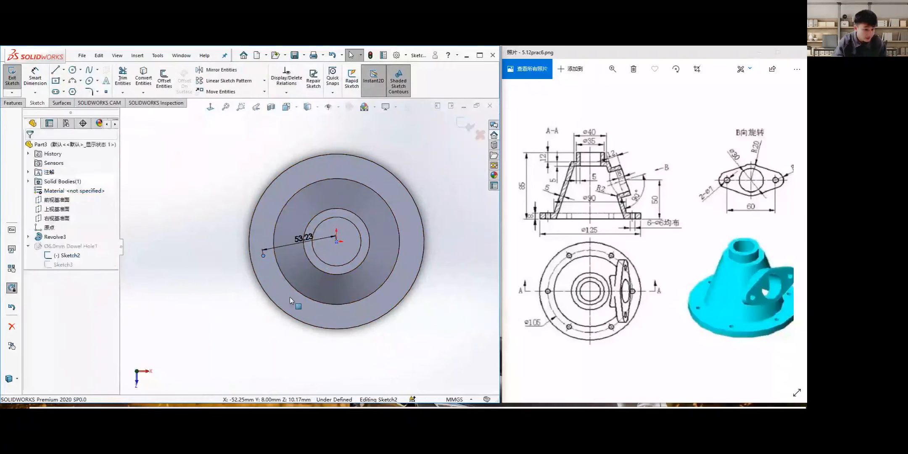
{"action": "left_click", "coordinate": [42, 282]}
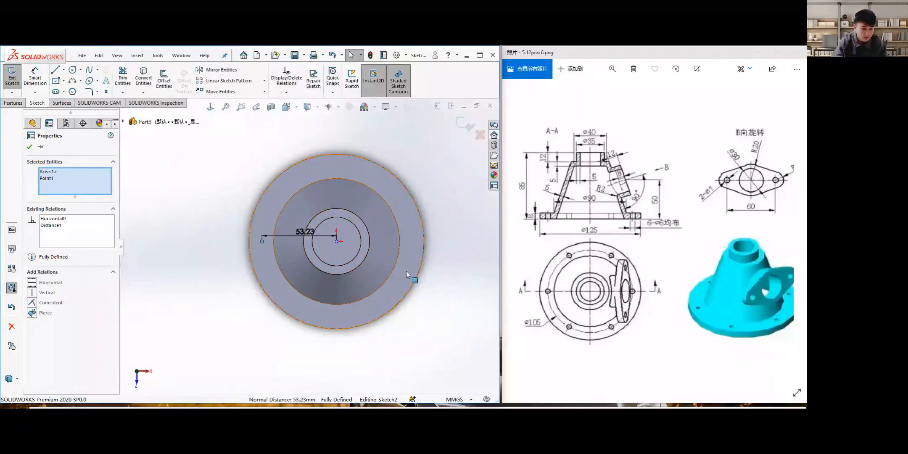
{"action": "left_click", "coordinate": [29, 147]}
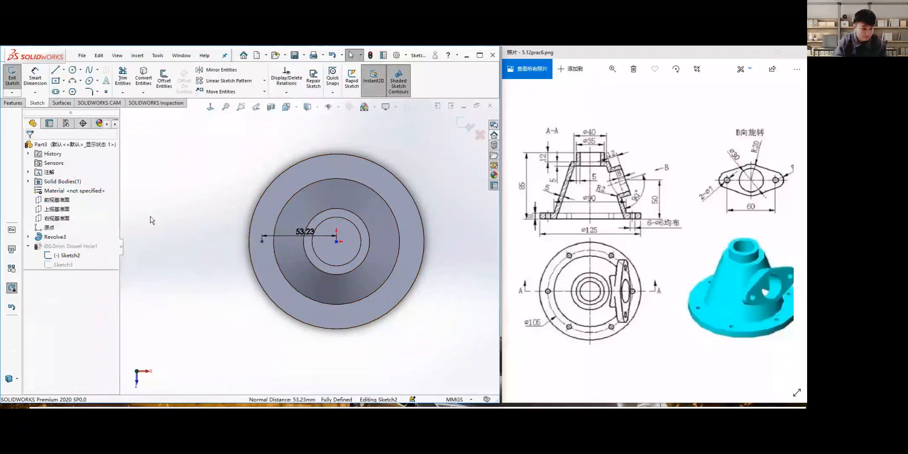
{"action": "left_click", "coordinate": [11, 78]}
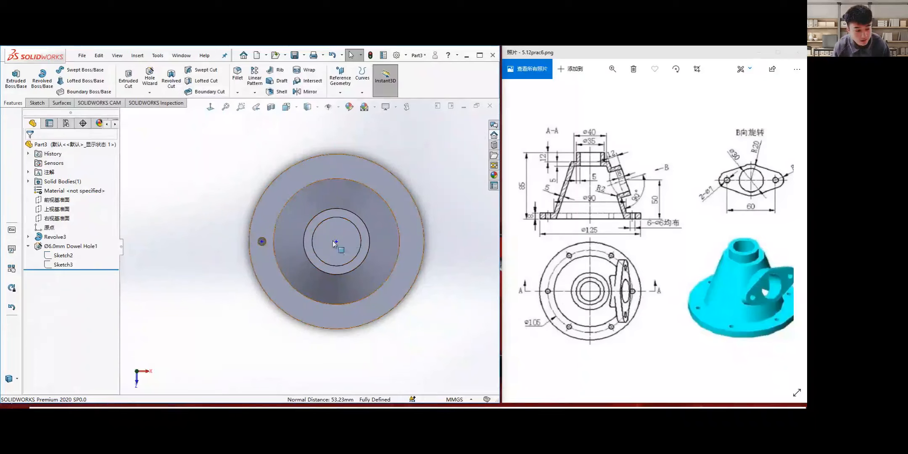
Reopen the position sketch to check the relations between the hole's centre point and the central axis, and exit the sketch.
{"action": "left_click", "coordinate": [62, 255]}
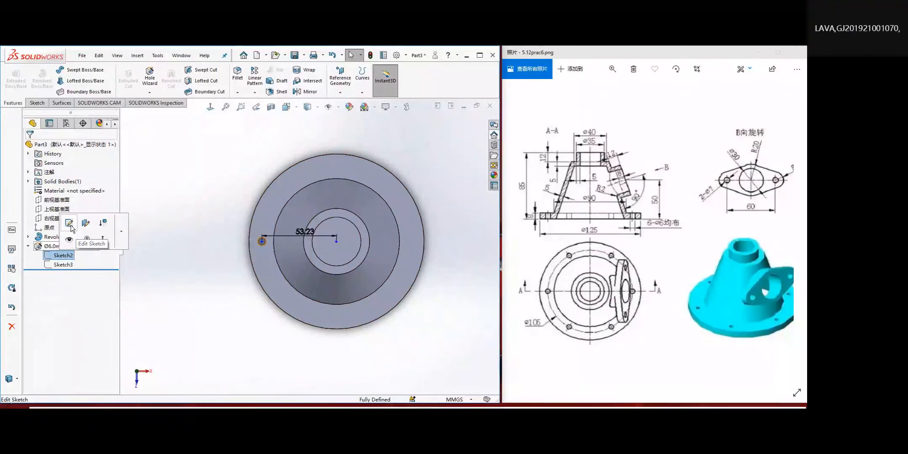
{"action": "left_click", "coordinate": [71, 228]}
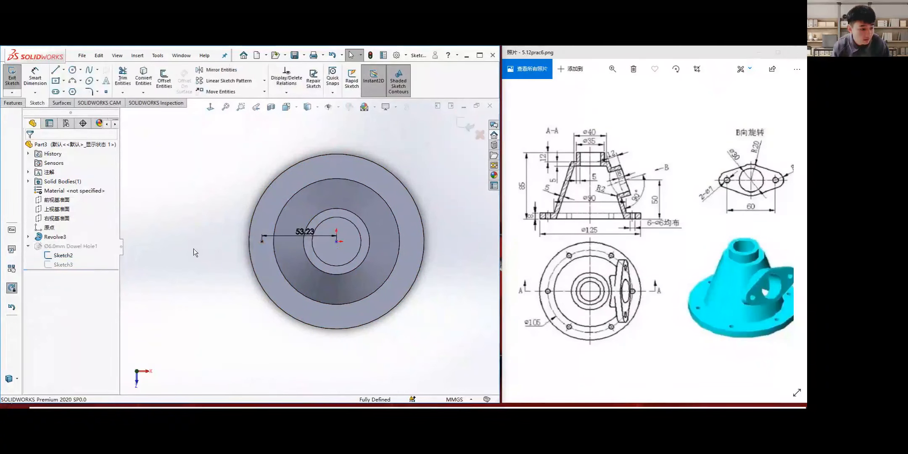
{"action": "left_click", "coordinate": [261, 242]}
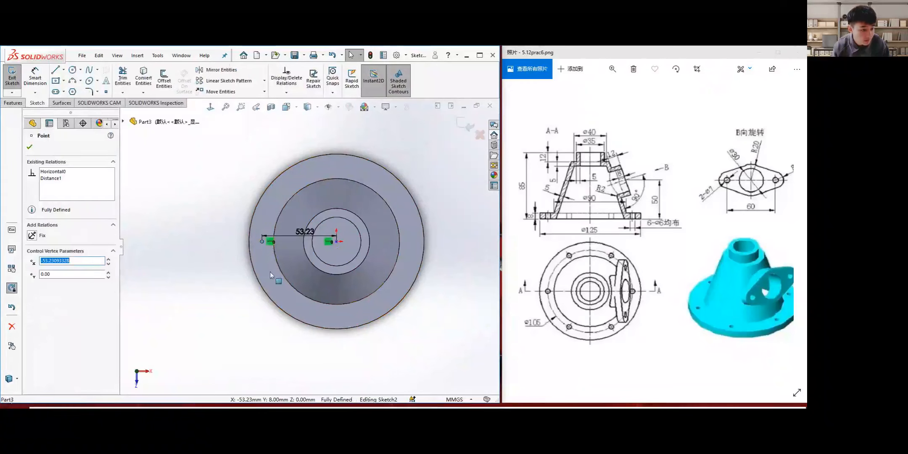
{"action": "left_click", "coordinate": [336, 243], "text": "ctrl"}
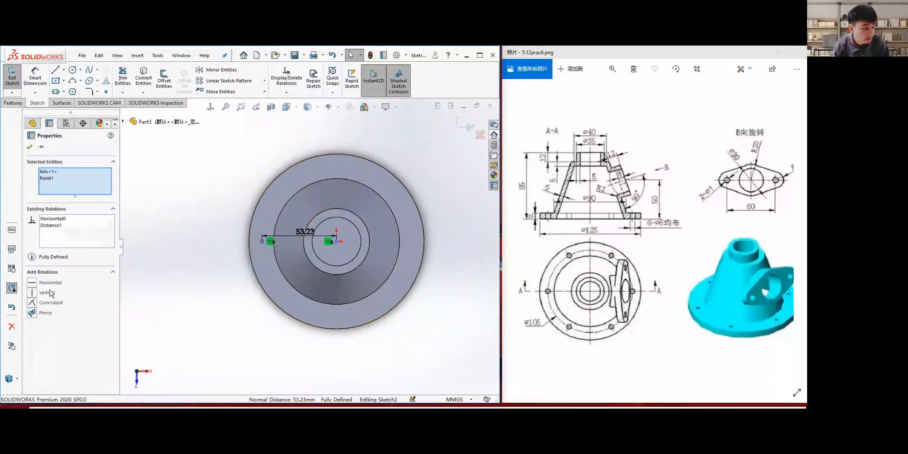
{"action": "left_click", "coordinate": [30, 146]}
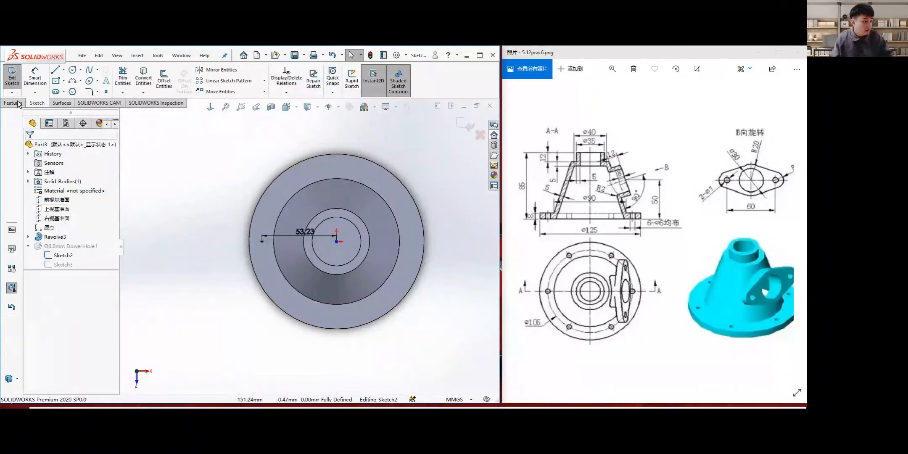
{"action": "left_click", "coordinate": [12, 75]}
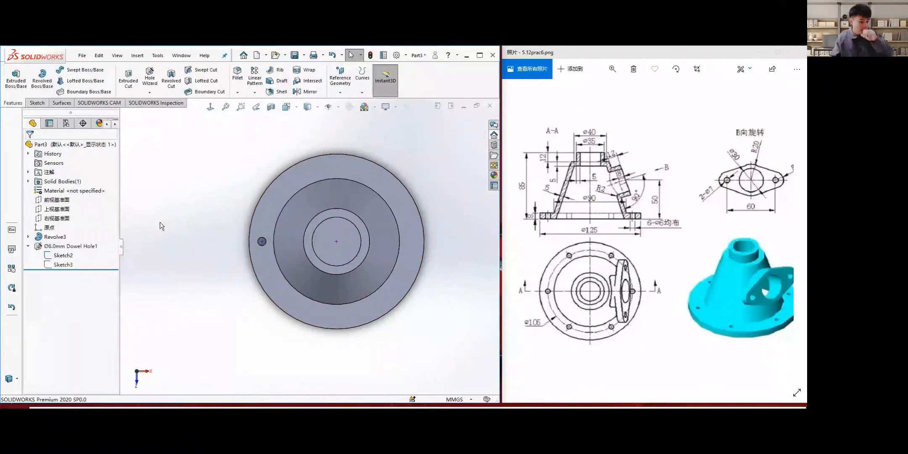
Start a circular pattern of the Ø6 dowel hole with 6 instances equally spaced over 360°.
{"action": "left_click", "coordinate": [255, 93]}
{"action": "left_click", "coordinate": [271, 115]}
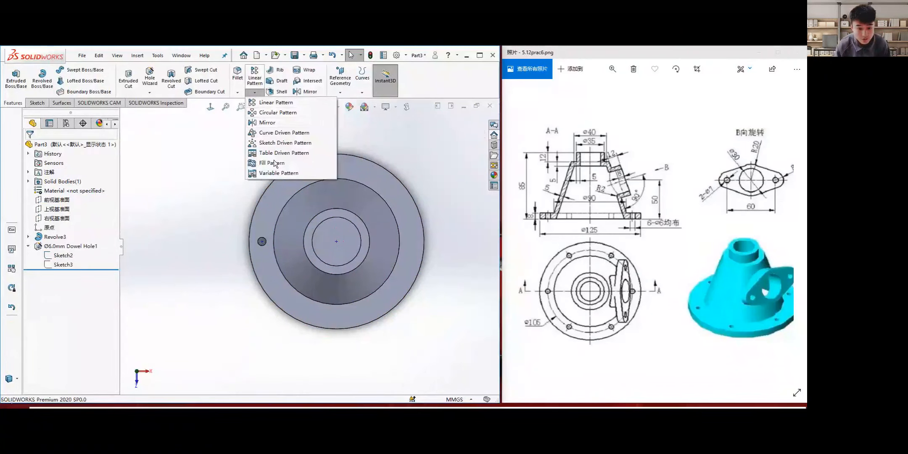
{"action": "left_click", "coordinate": [281, 113]}
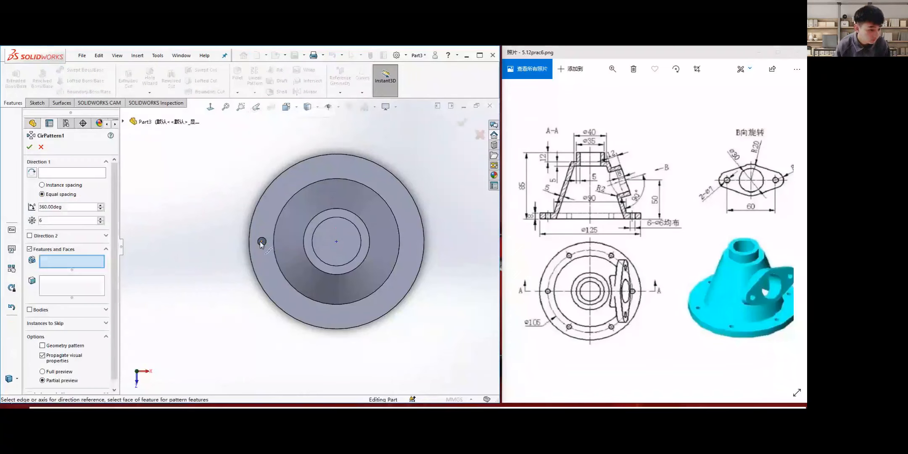
{"action": "middle_click_drag", "start_coordinate": [215, 212], "coordinate": [274, 239]}
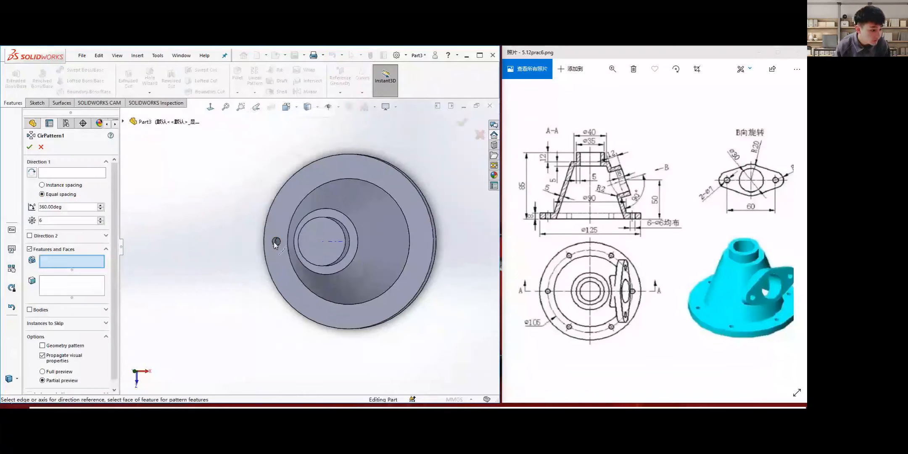
{"action": "scroll", "coordinate": [274, 242], "scroll_direction": "down", "scroll_amount": 3}
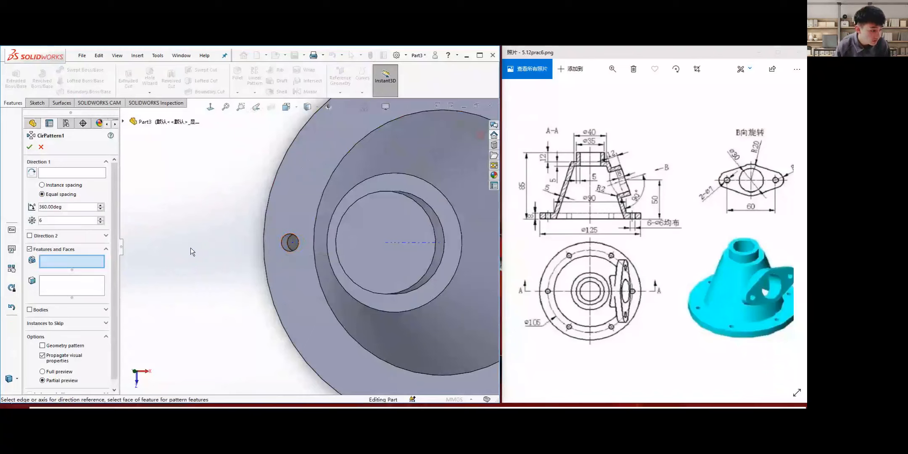
{"action": "left_click", "coordinate": [286, 244]}
{"action": "scroll", "coordinate": [252, 265], "scroll_direction": "up", "scroll_amount": 2}
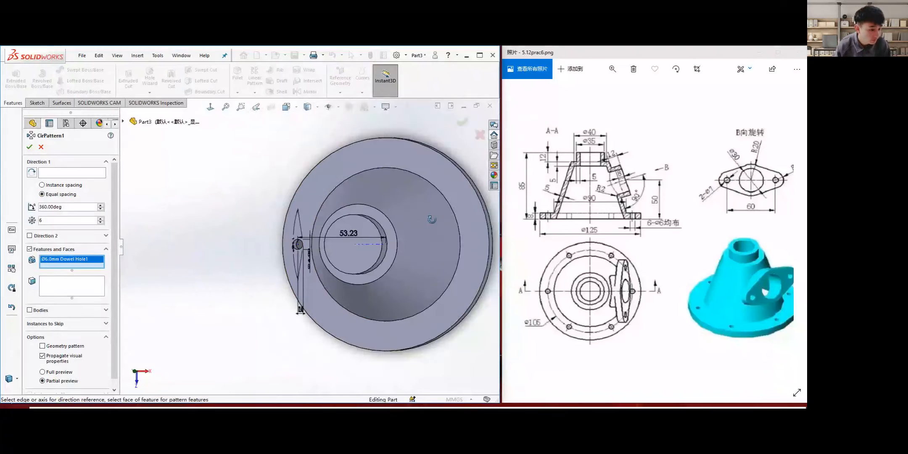
Try the round face inside the upper collar as the circular pattern's direction reference and inspect the preview from several angles.
{"action": "left_click", "coordinate": [60, 172]}
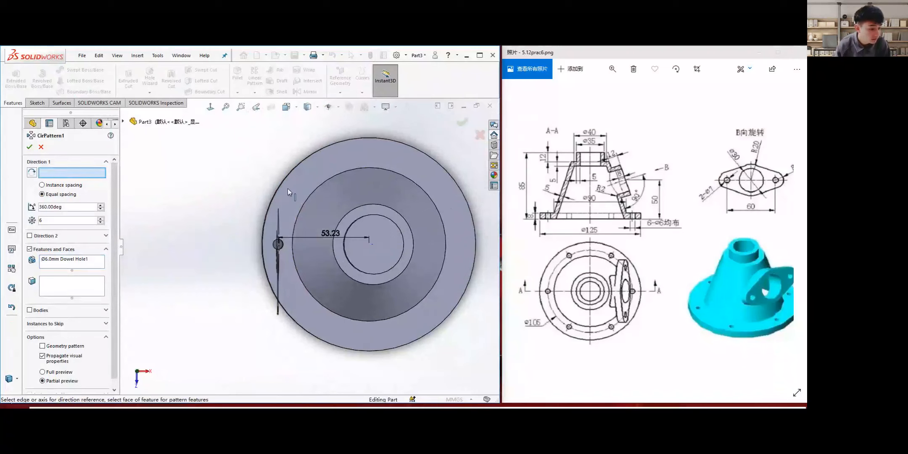
{"action": "left_click", "coordinate": [366, 250]}
{"action": "scroll", "coordinate": [351, 234], "scroll_direction": "down", "scroll_amount": 2}
{"action": "middle_click_drag", "start_coordinate": [351, 234], "coordinate": [329, 241]}
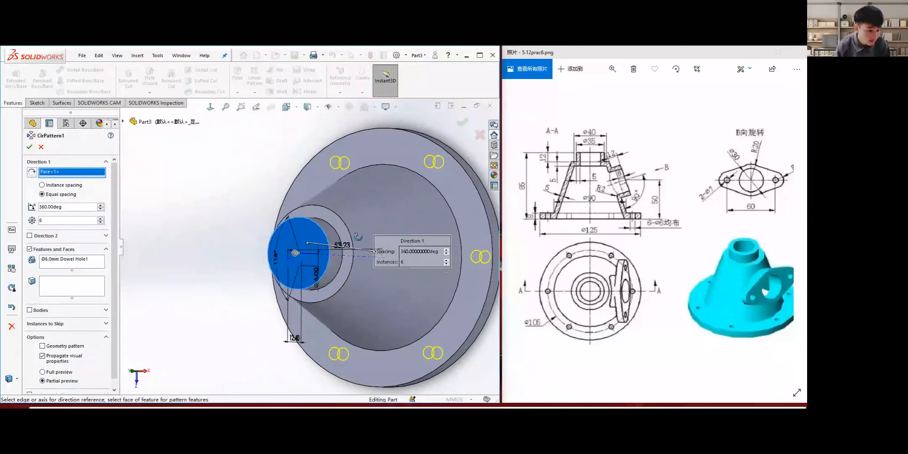
{"action": "key", "text": "ctrl+1"}
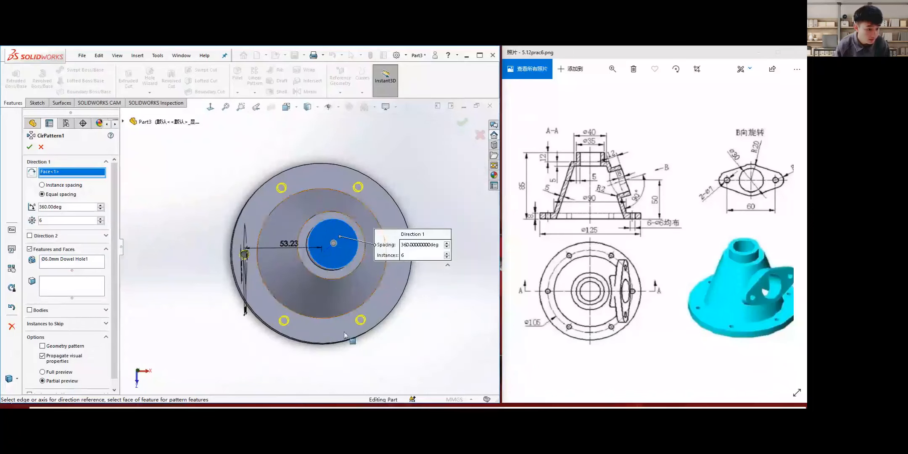
{"action": "middle_click_drag", "start_coordinate": [314, 220], "coordinate": [308, 233]}
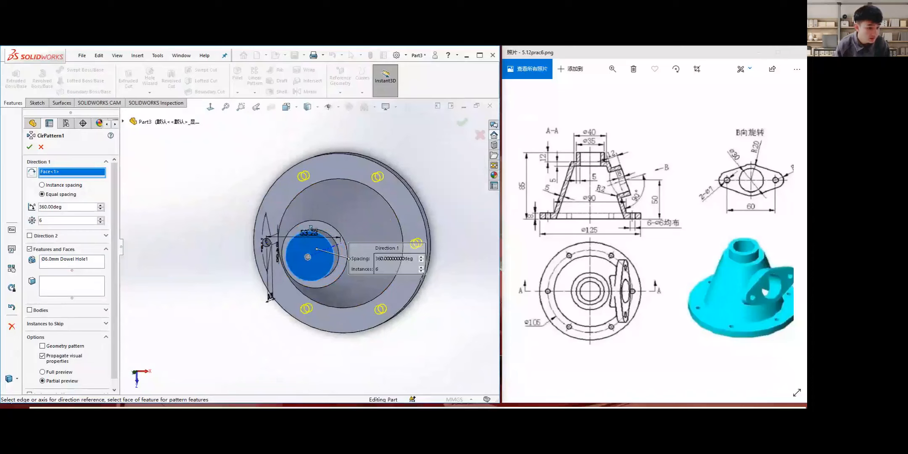
{"action": "key", "text": "ctrl+1"}
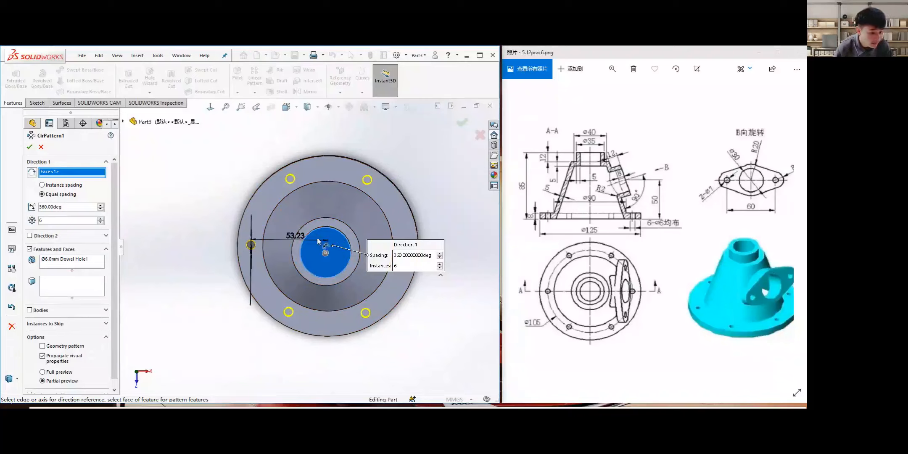
{"action": "middle_click_drag", "start_coordinate": [367, 239], "coordinate": [331, 256]}
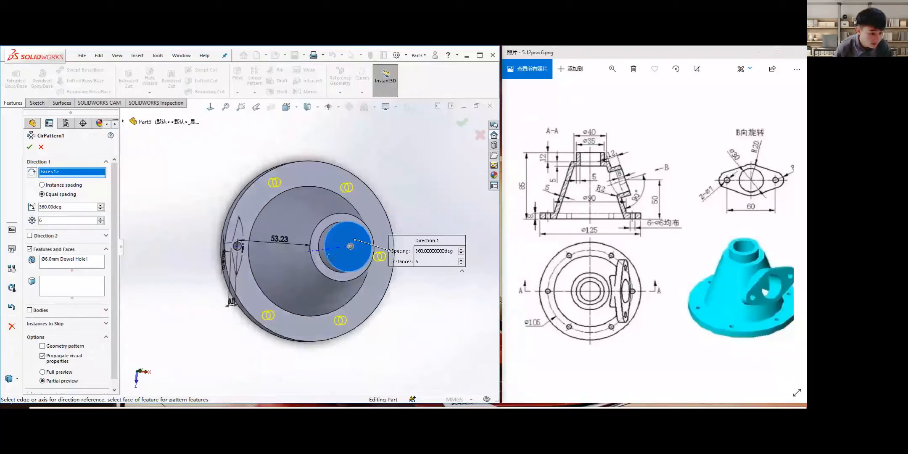
Try the flange's ring-shaped top face as the circular pattern's direction reference and inspect the preview.
{"action": "middle_click_drag", "start_coordinate": [346, 163], "coordinate": [353, 181]}
{"action": "left_click", "coordinate": [345, 164]}
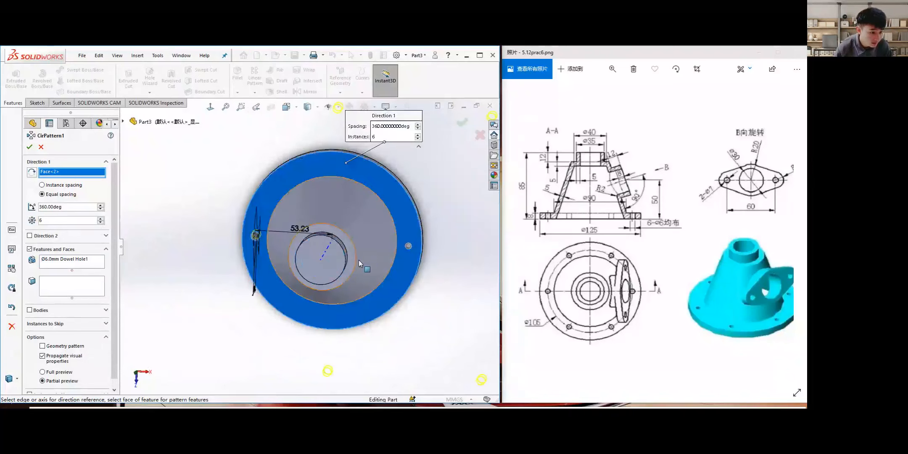
{"action": "scroll", "coordinate": [367, 248], "scroll_direction": "up", "scroll_amount": 3}
{"action": "scroll", "coordinate": [330, 207], "scroll_direction": "down", "scroll_amount": 2}
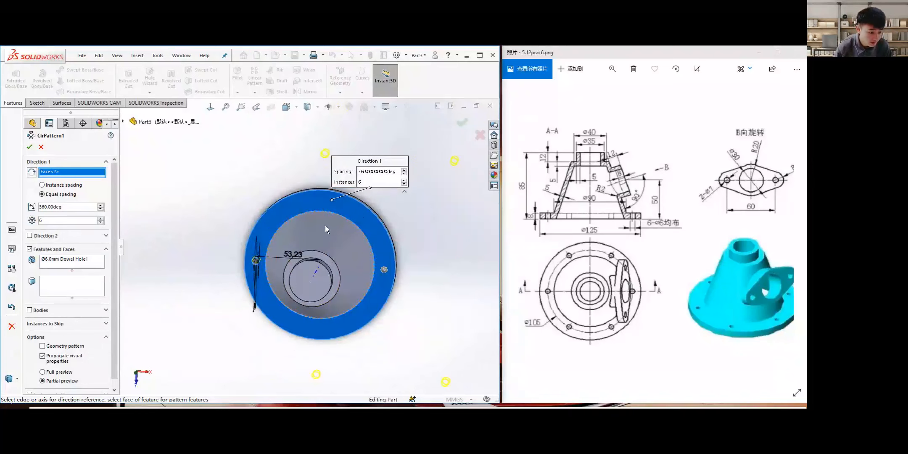
{"action": "scroll", "coordinate": [304, 253], "scroll_direction": "up", "scroll_amount": 2}
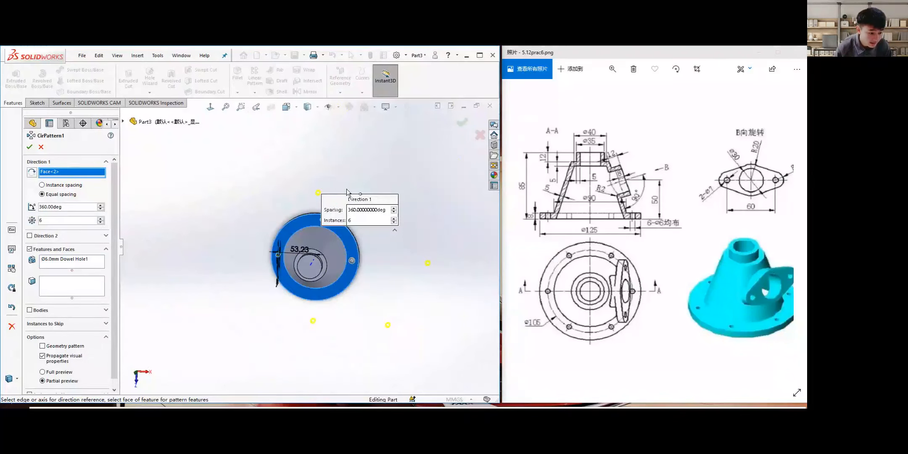
{"action": "scroll", "coordinate": [315, 268], "scroll_direction": "down", "scroll_amount": 2}
{"action": "scroll", "coordinate": [311, 254], "scroll_direction": "up", "scroll_amount": 2}
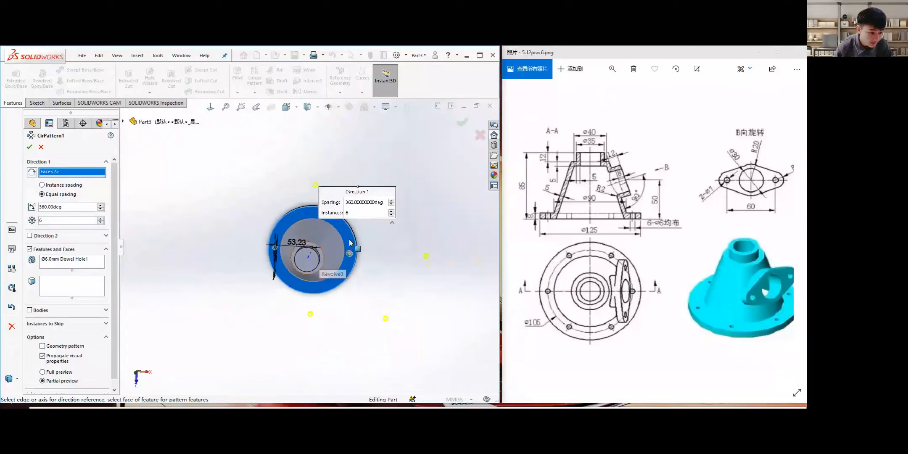
{"action": "scroll", "coordinate": [317, 239], "scroll_direction": "down", "scroll_amount": 2}
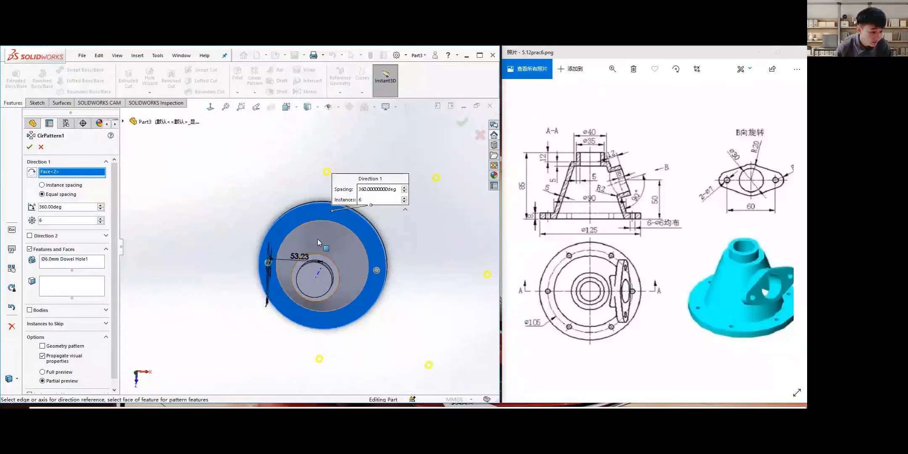
Use the housing's central axis as the pattern direction reference and accept the circular pattern of six equally spaced Ø6 holes.
{"action": "left_click", "coordinate": [331, 253]}
{"action": "middle_click_drag", "start_coordinate": [352, 248], "coordinate": [338, 222]}
{"action": "left_click", "coordinate": [332, 279]}
{"action": "left_click", "coordinate": [319, 275]}
{"action": "left_click", "coordinate": [30, 147]}
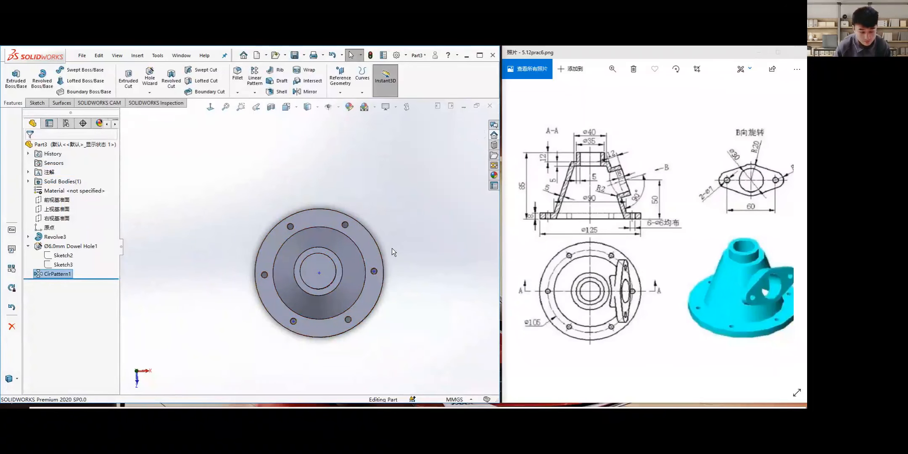
View the model normal to the right reference plane (右视基准面) and enlarge the plane's displayed boundary.
{"action": "middle_click_drag", "start_coordinate": [387, 256], "coordinate": [393, 254]}
{"action": "middle_click_drag", "start_coordinate": [364, 241], "coordinate": [370, 206]}
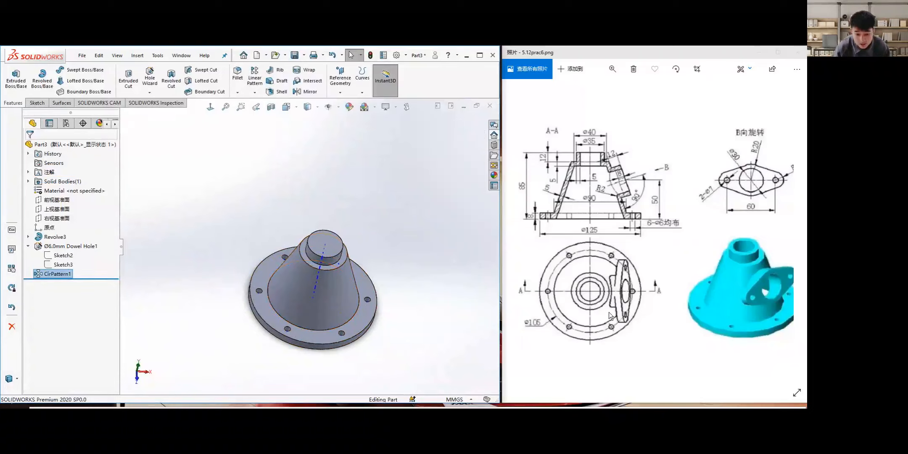
{"action": "middle_click_drag", "start_coordinate": [360, 293], "coordinate": [365, 273]}
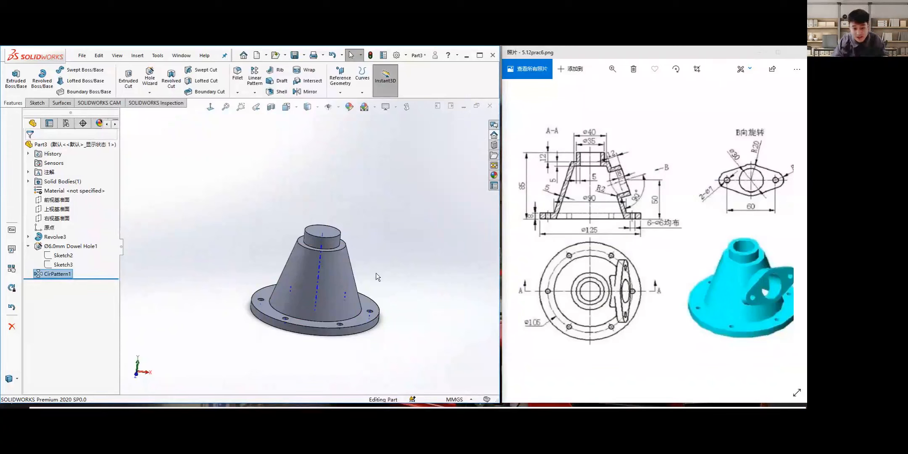
{"action": "middle_click_drag", "start_coordinate": [375, 274], "coordinate": [380, 264]}
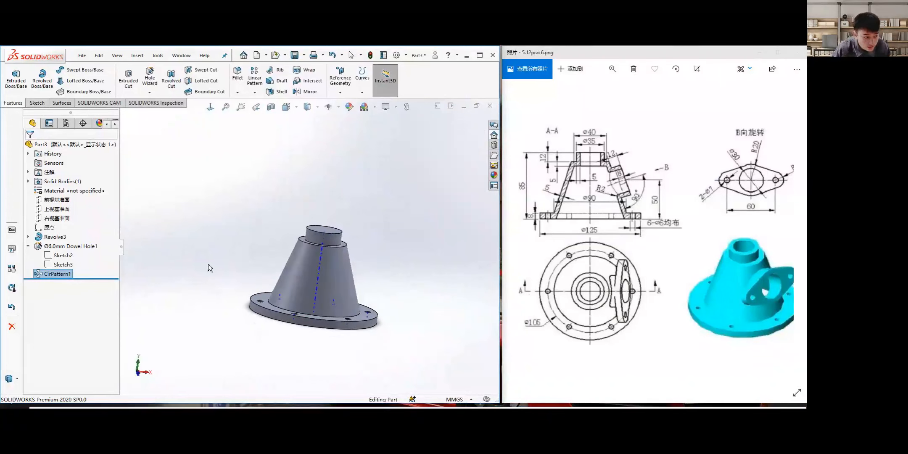
{"action": "left_click", "coordinate": [57, 219]}
{"action": "right_click", "coordinate": [58, 222]}
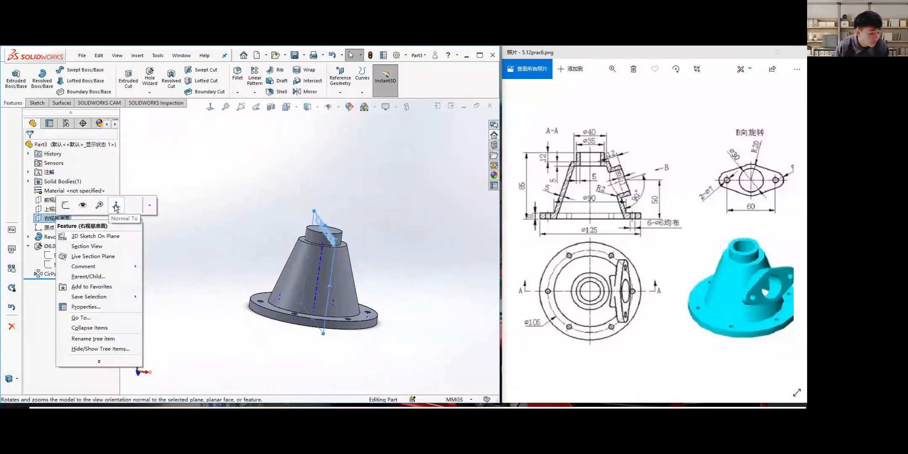
{"action": "left_click", "coordinate": [283, 187]}
{"action": "left_click", "coordinate": [58, 218]}
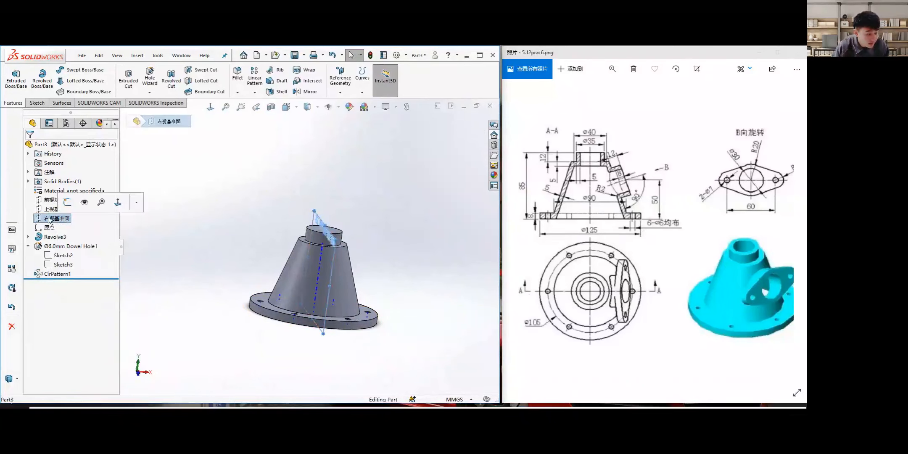
{"action": "left_click", "coordinate": [118, 203]}
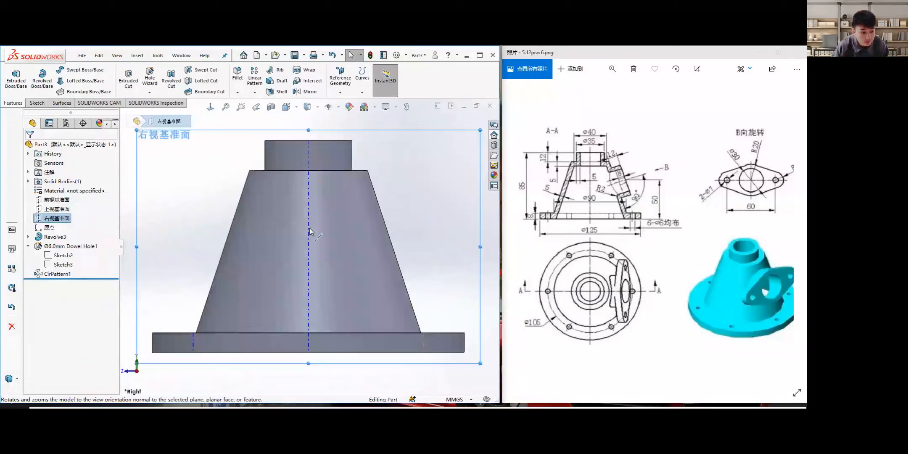
{"action": "key", "text": "z"}
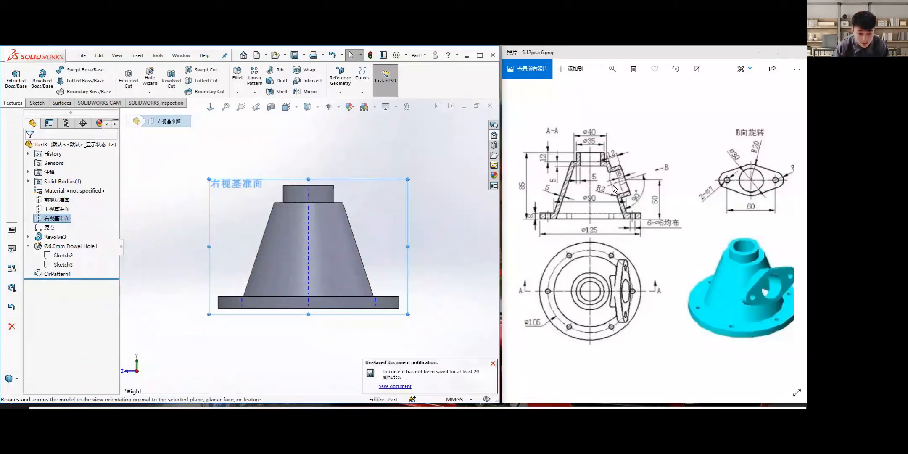
{"action": "left_click_drag", "start_coordinate": [410, 180], "coordinate": [424, 152]}
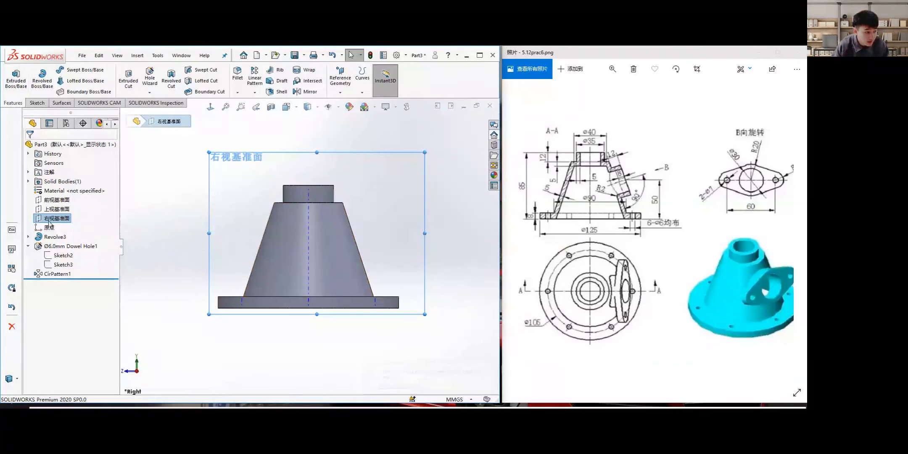
Start a sketch on the right plane and draw an inclined centerline about 84 mm long from inside the cone out past its sloped side.
{"action": "left_click", "coordinate": [37, 102]}
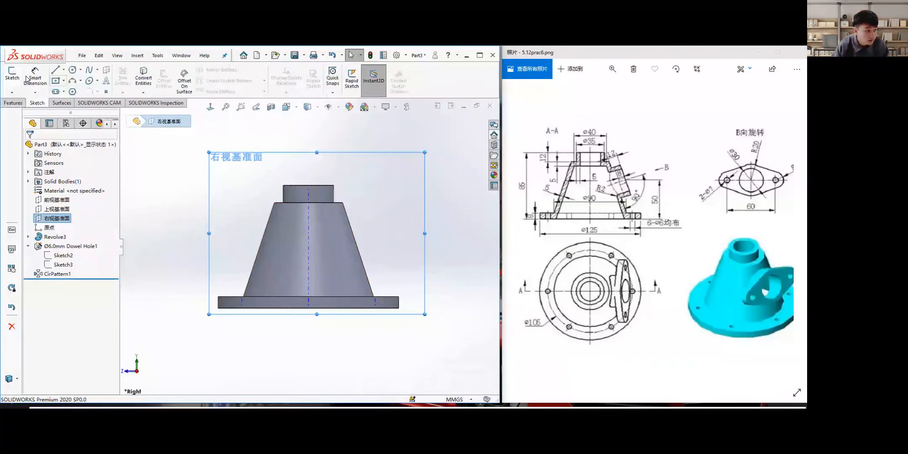
{"action": "left_click", "coordinate": [64, 70]}
{"action": "left_click", "coordinate": [62, 91]}
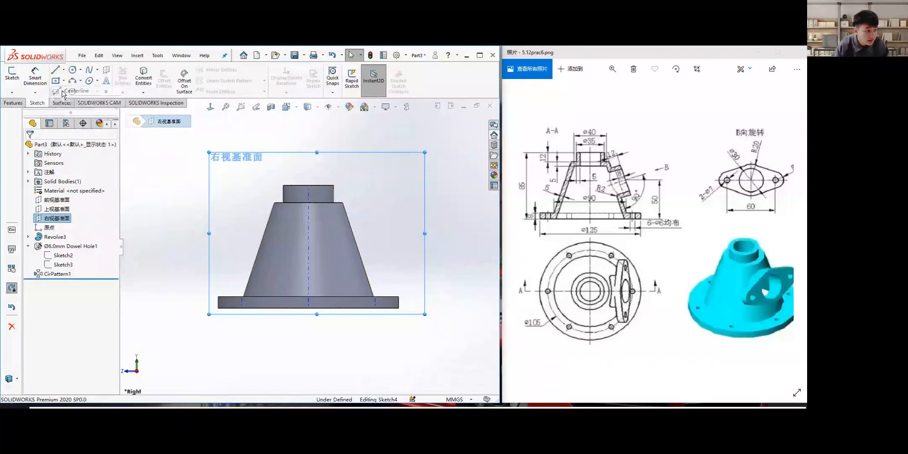
{"action": "left_click", "coordinate": [317, 253]}
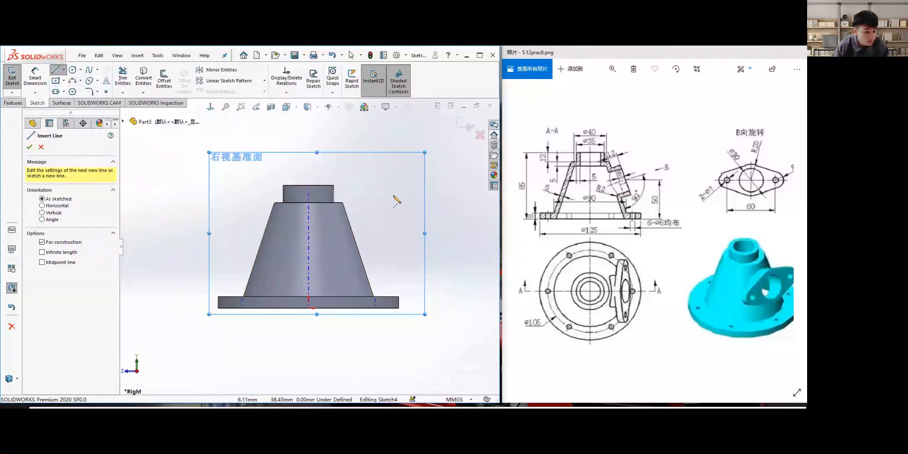
{"action": "left_click", "coordinate": [427, 204]}
{"action": "key", "text": "Escape"}
{"action": "scroll", "coordinate": [382, 230], "scroll_direction": "down", "scroll_amount": 3}
{"action": "scroll", "coordinate": [380, 230], "scroll_direction": "up", "scroll_amount": 3}
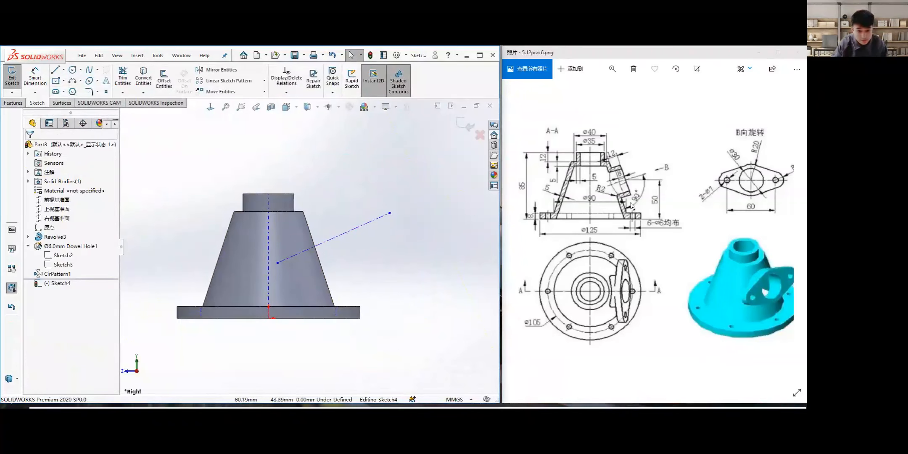
Check the 90° requirement in the reference drawing and make the centerline Perpendicular to the cone's sloped silhouette edge.
{"action": "left_click", "coordinate": [337, 236]}
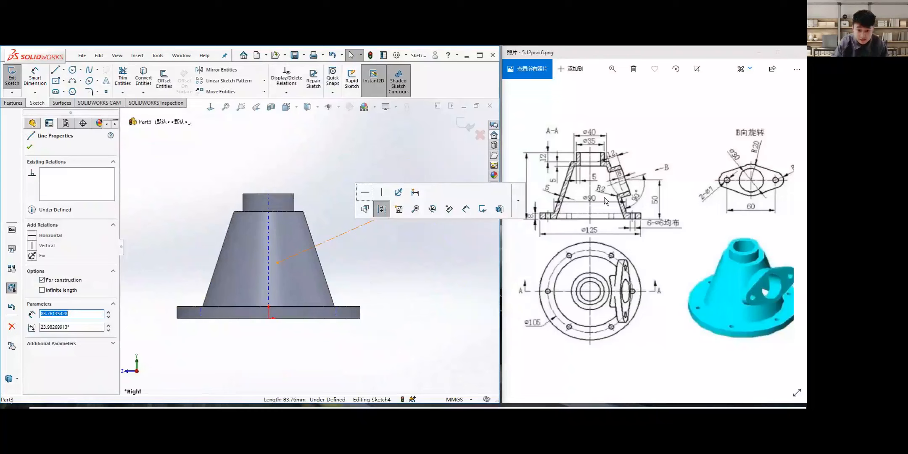
{"action": "left_click", "coordinate": [643, 203]}
{"action": "scroll", "coordinate": [639, 187], "scroll_direction": "up", "scroll_amount": 3}
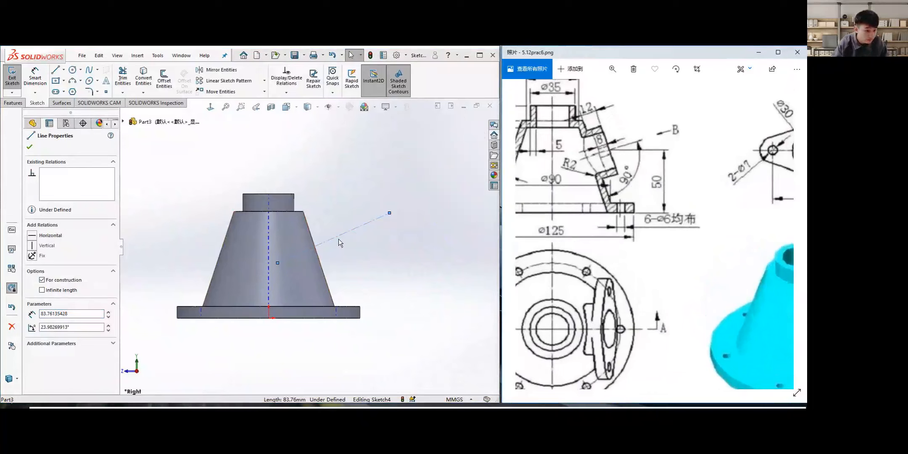
{"action": "key", "text": "Escape"}
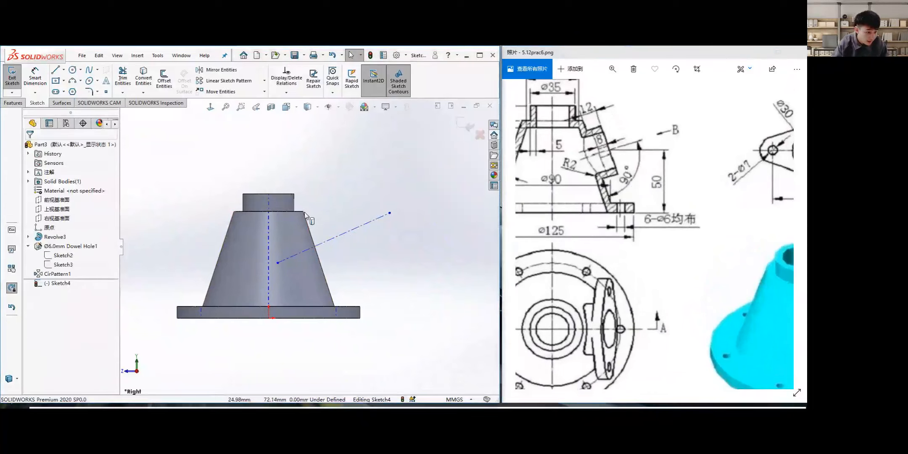
{"action": "left_click", "coordinate": [349, 231]}
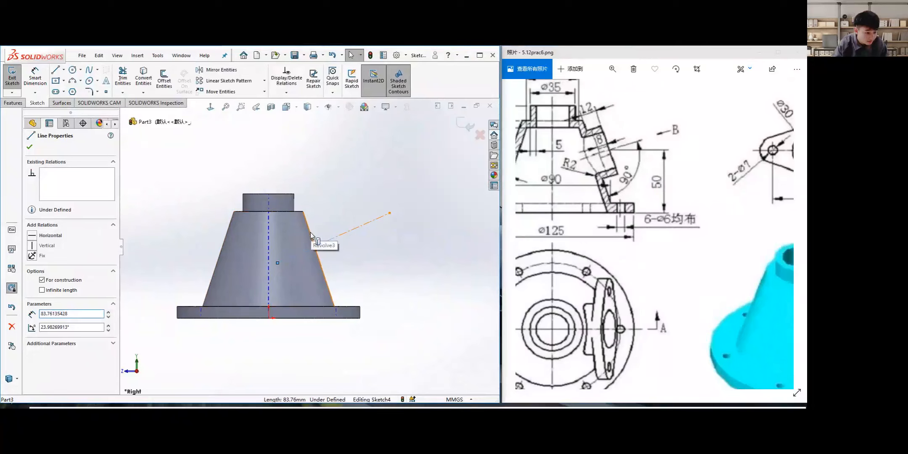
{"action": "left_click", "coordinate": [335, 282], "text": "ctrl"}
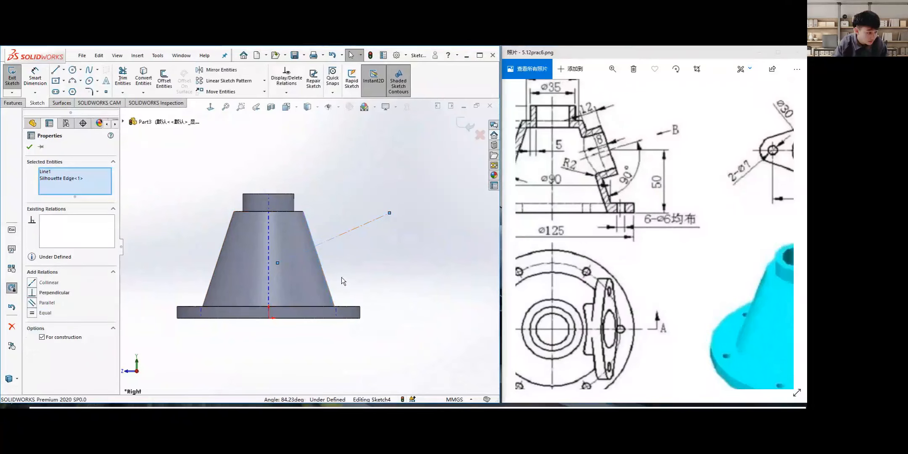
{"action": "left_click", "coordinate": [347, 221]}
{"action": "left_click", "coordinate": [344, 233]}
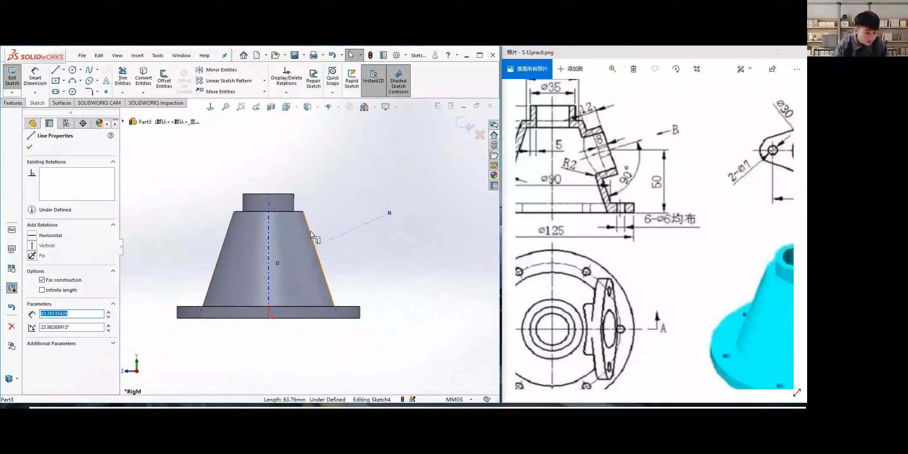
{"action": "left_click", "coordinate": [321, 252], "text": "ctrl"}
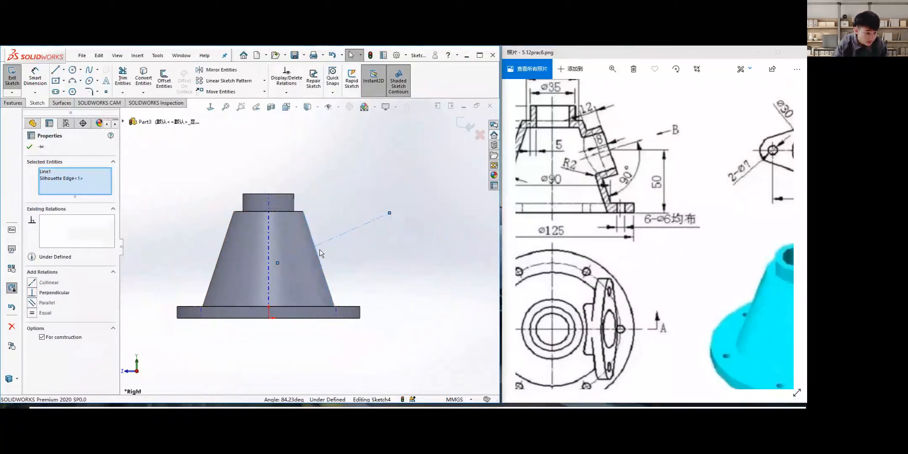
{"action": "left_click", "coordinate": [33, 293]}
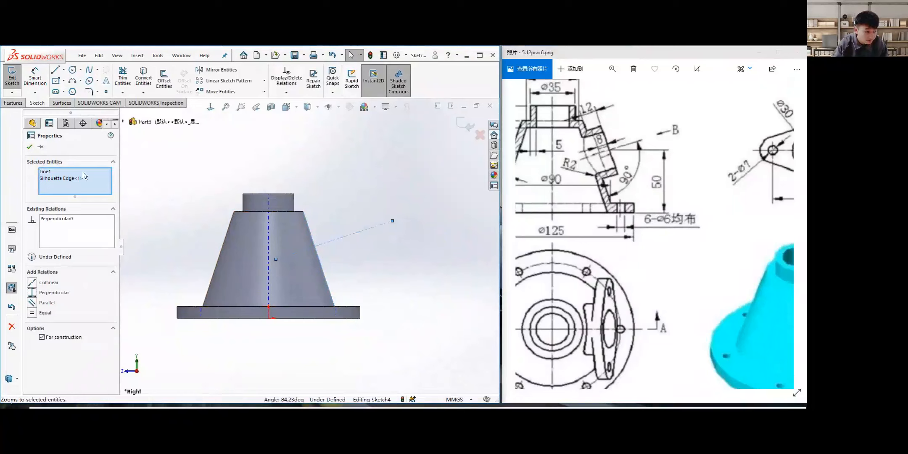
{"action": "left_click", "coordinate": [374, 251]}
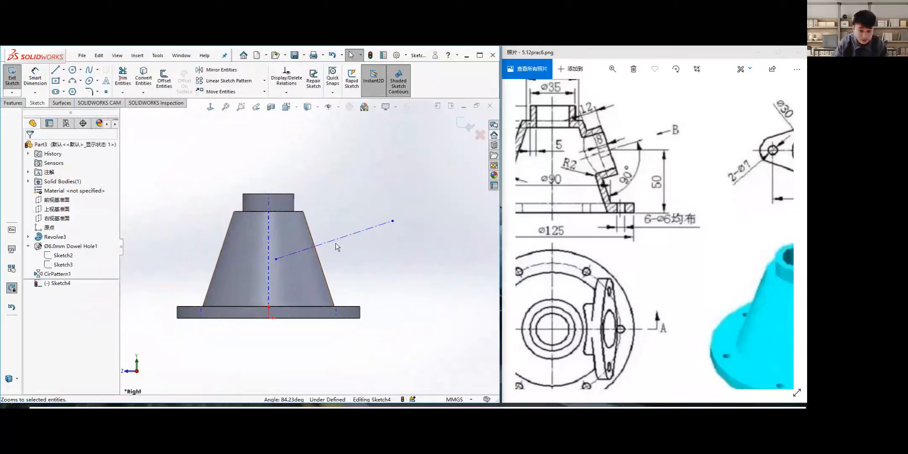
Dimension the centerline's outer endpoint at 50 mm above the flange's bottom edge.
{"action": "scroll", "coordinate": [646, 190], "scroll_direction": "down", "scroll_amount": 2}
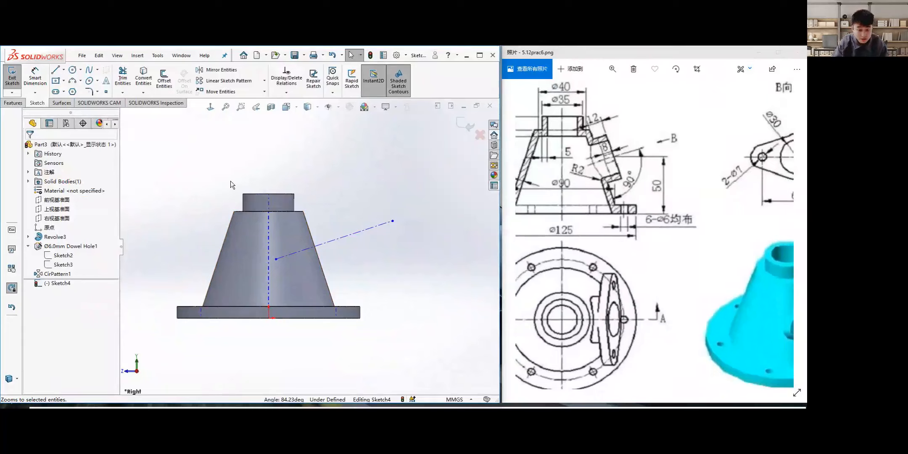
{"action": "left_click", "coordinate": [36, 77]}
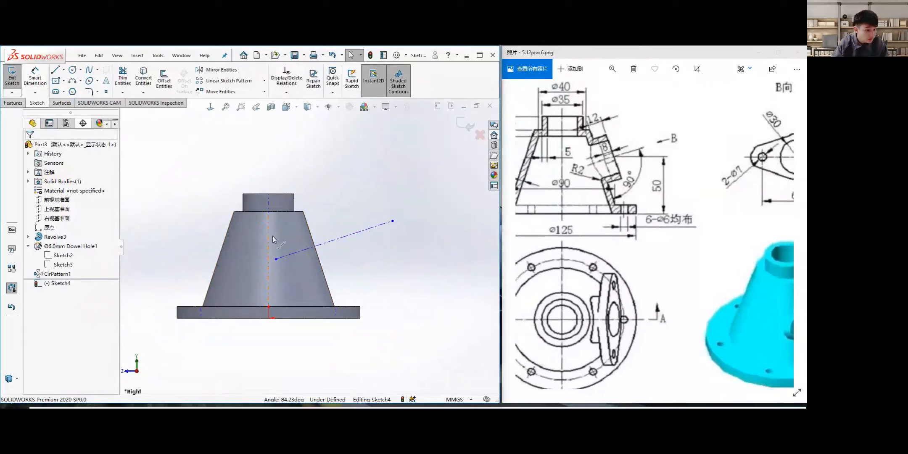
{"action": "scroll", "coordinate": [303, 245], "scroll_direction": "down", "scroll_amount": 3}
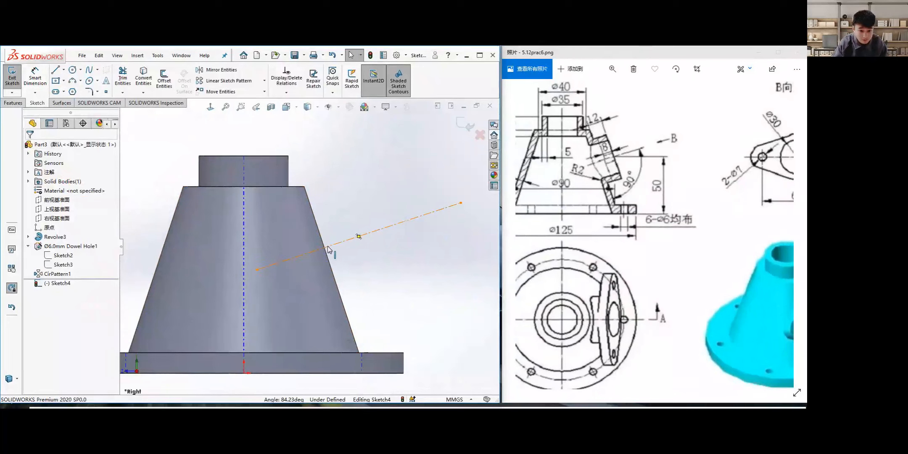
{"action": "scroll", "coordinate": [328, 249], "scroll_direction": "up", "scroll_amount": 1}
{"action": "left_click", "coordinate": [36, 79]}
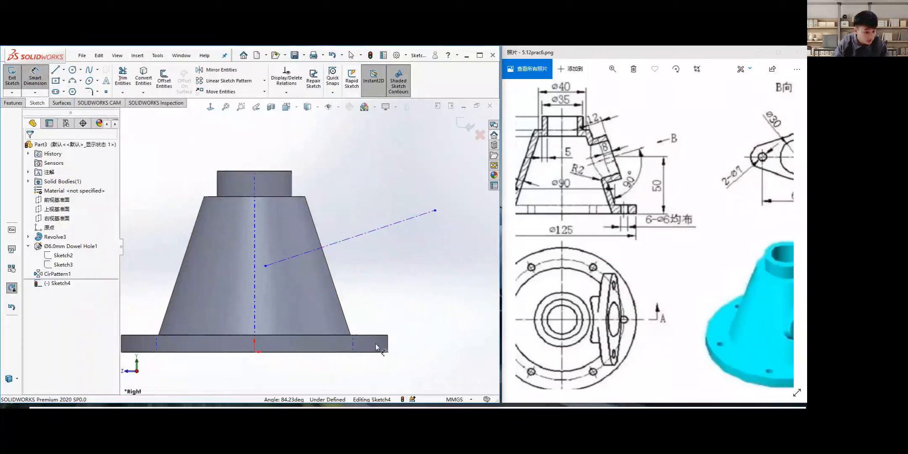
{"action": "left_click", "coordinate": [435, 211]}
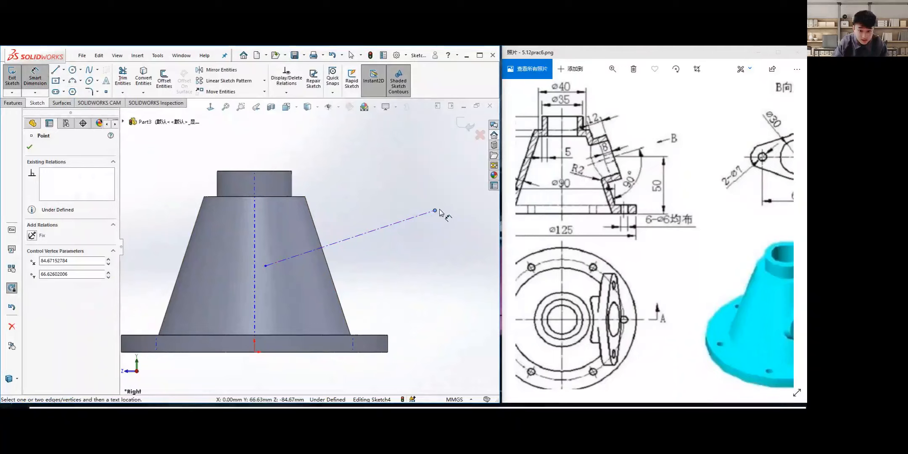
{"action": "left_click", "coordinate": [387, 352]}
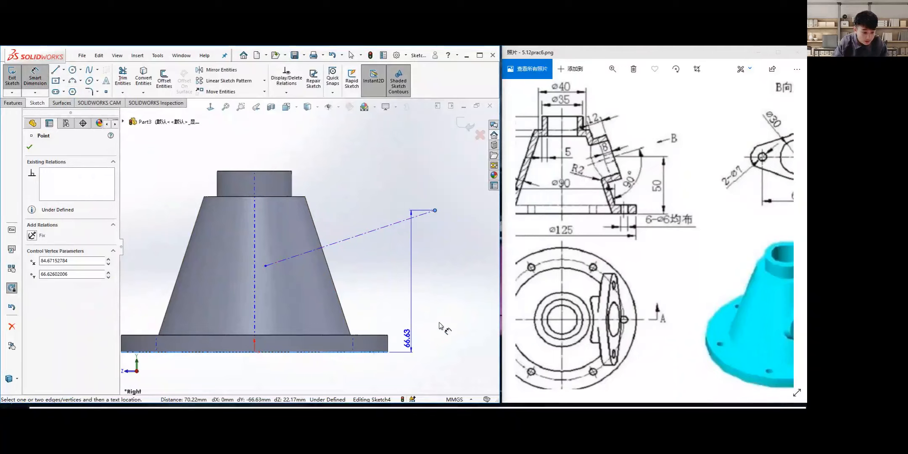
{"action": "left_click", "coordinate": [477, 313]}
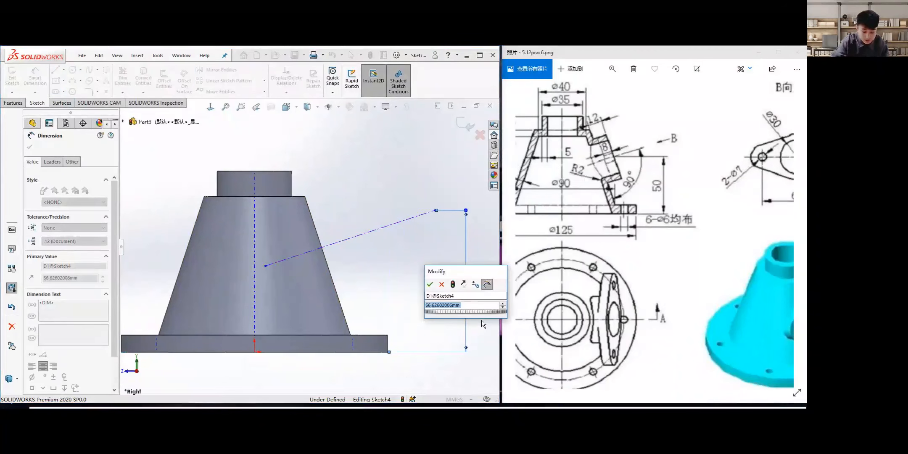
{"action": "type", "text": "50"}
{"action": "key", "text": "Return"}
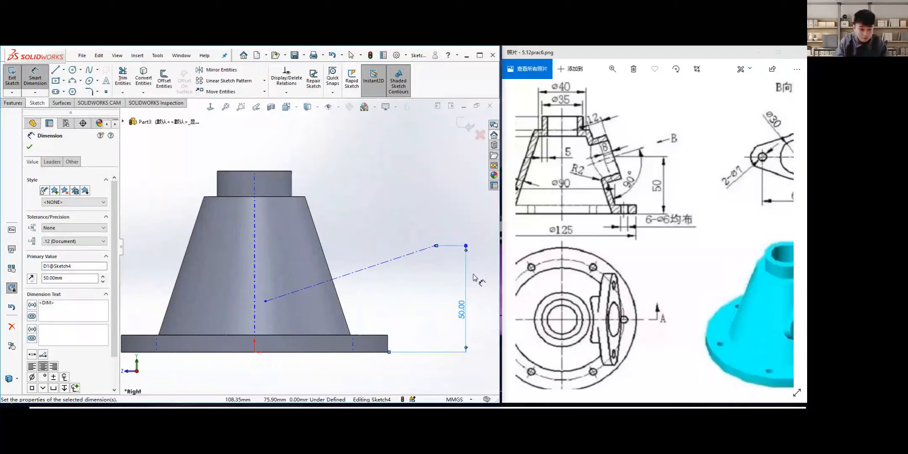
Add a dimension between the centerline's outer endpoint and the cone's sloped silhouette edge.
{"action": "left_click", "coordinate": [436, 246]}
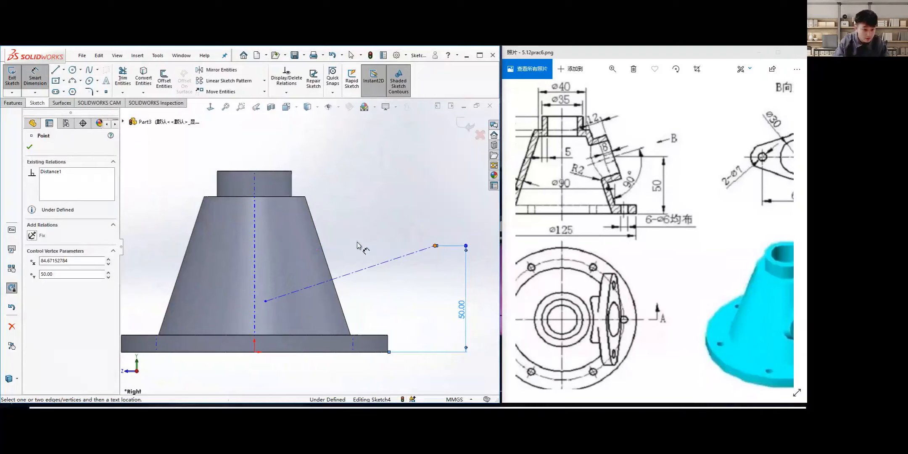
{"action": "left_click", "coordinate": [323, 248]}
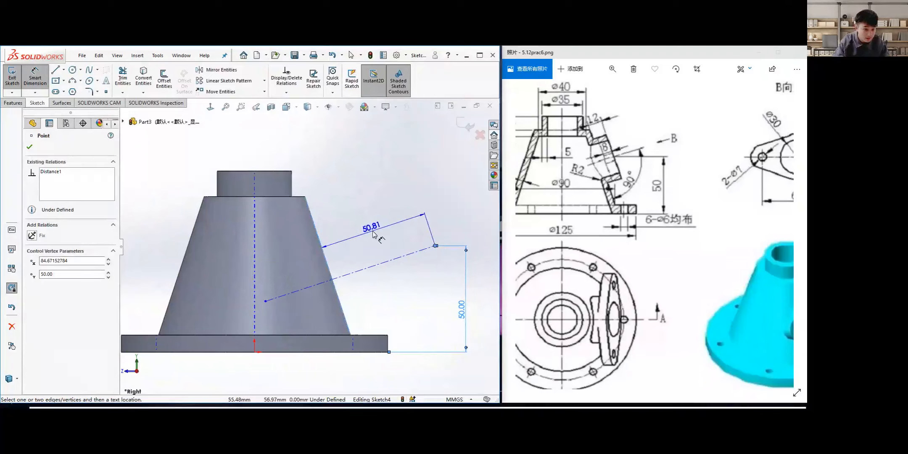
Dimension the distance from the inclined centerline's outer endpoint to the cone's slanted edge as 12 mm.
{"action": "left_click", "coordinate": [370, 232]}
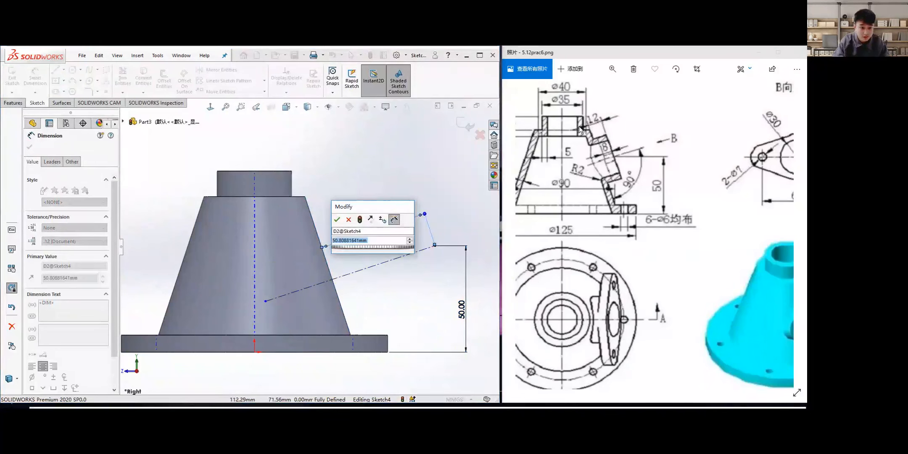
{"action": "type", "text": "12"}
{"action": "key", "text": "Return"}
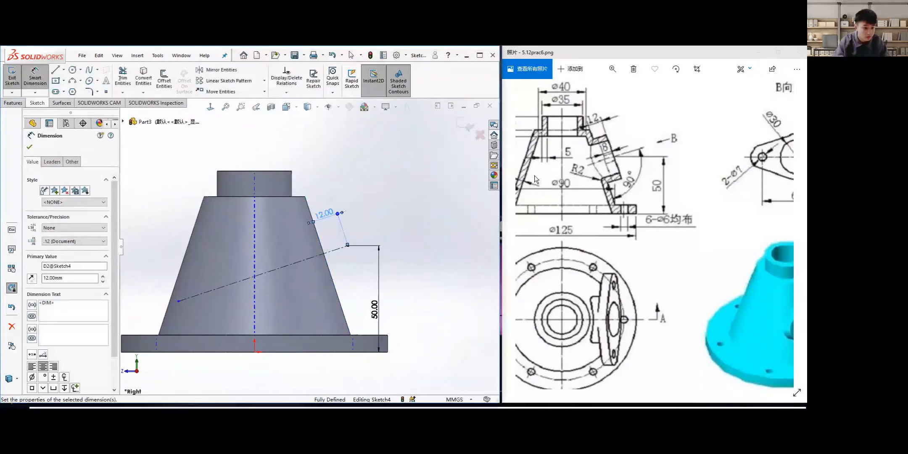
{"action": "left_click", "coordinate": [29, 146]}
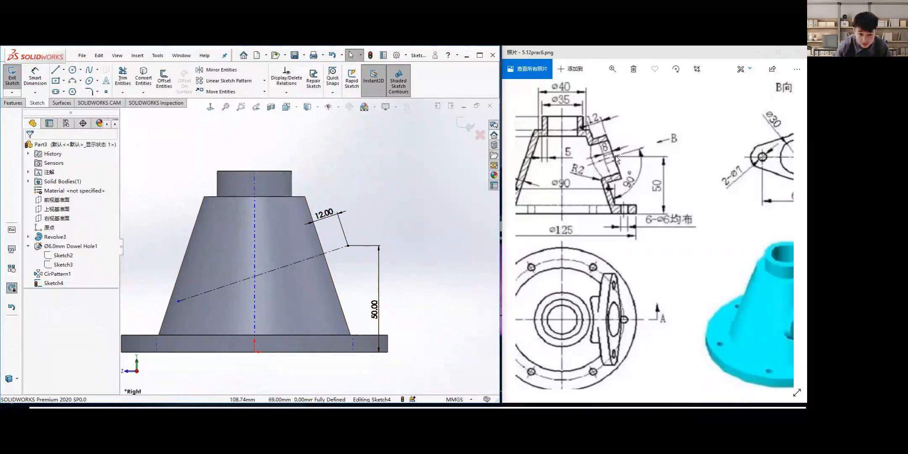
Sketch a line about 14 mm long from the centerline's outer endpoint, running downward perpendicular to the centerline.
{"action": "left_click_drag", "start_coordinate": [784, 298], "coordinate": [712, 289]}
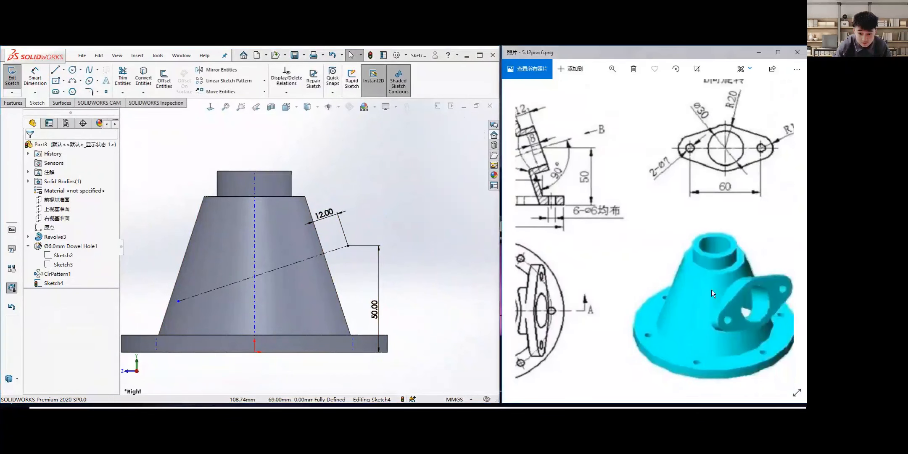
{"action": "mouse_move", "coordinate": [621, 253]}
{"action": "left_mouse_down"}
{"action": "mouse_move", "coordinate": [705, 249]}
{"action": "mouse_move", "coordinate": [717, 265]}
{"action": "left_mouse_up"}
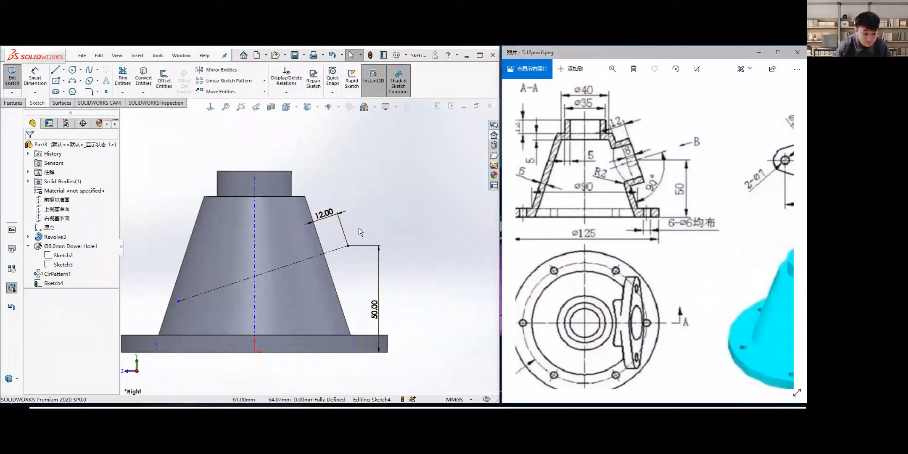
{"action": "left_click", "coordinate": [64, 70]}
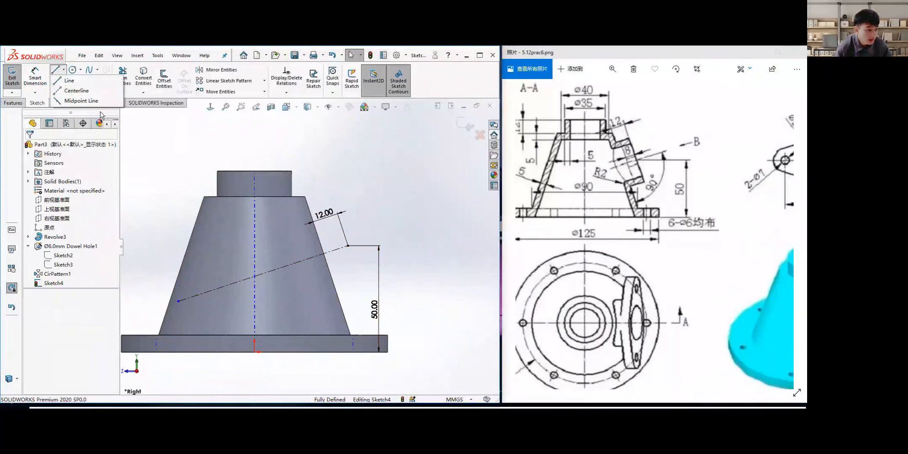
{"action": "left_click", "coordinate": [70, 81]}
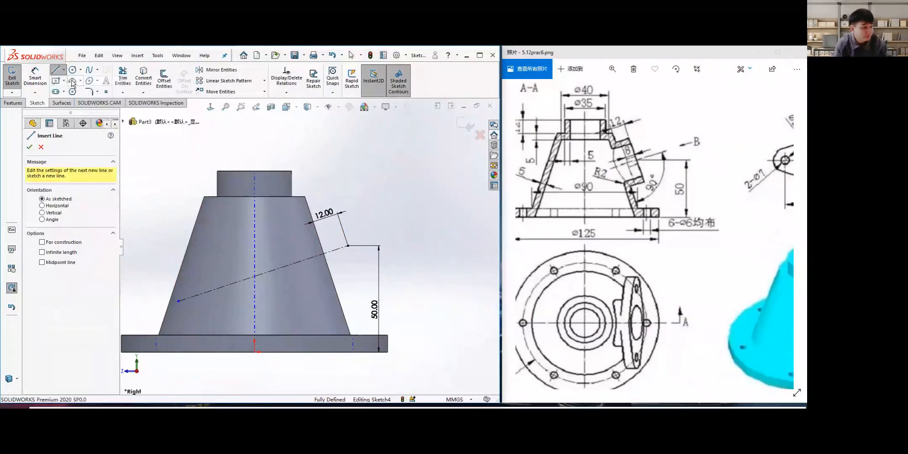
{"action": "left_click", "coordinate": [348, 245]}
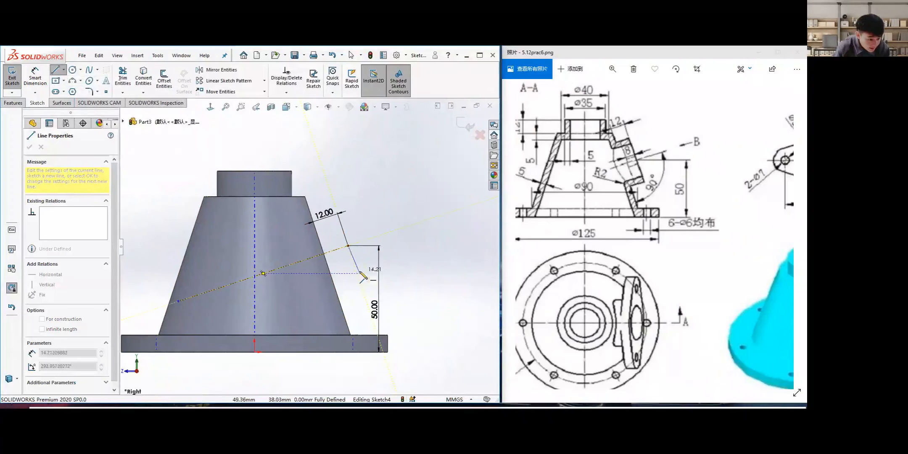
{"action": "scroll", "coordinate": [363, 277], "scroll_direction": "down", "scroll_amount": 2}
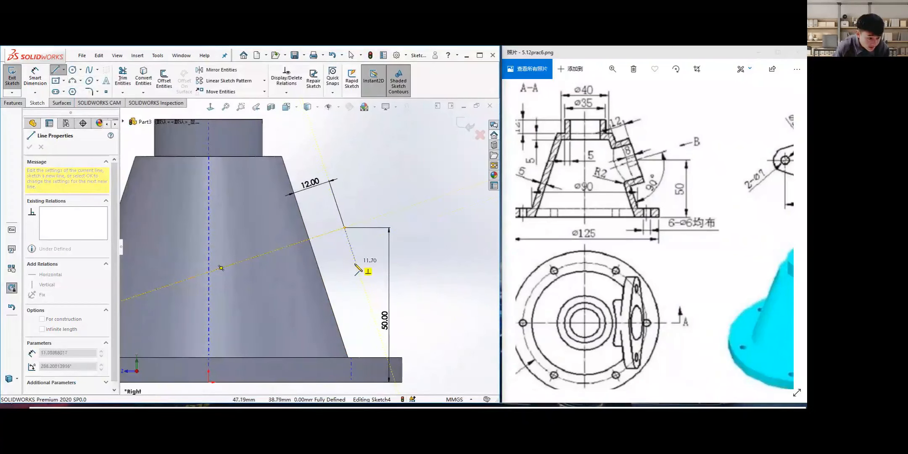
{"action": "left_click", "coordinate": [358, 271]}
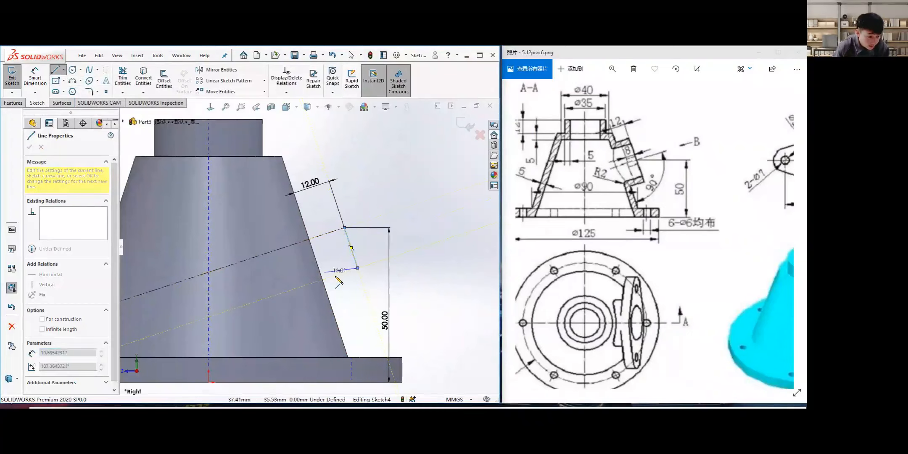
{"action": "key", "text": "Escape"}
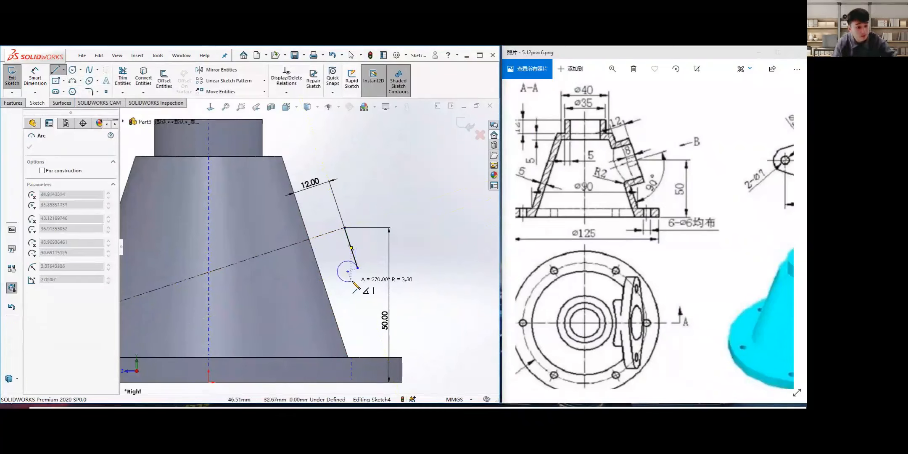
Sketch a line about 12 mm long from the first line's lower end to the cone's slanted edge, perpendicular to that edge.
{"action": "left_click", "coordinate": [63, 70]}
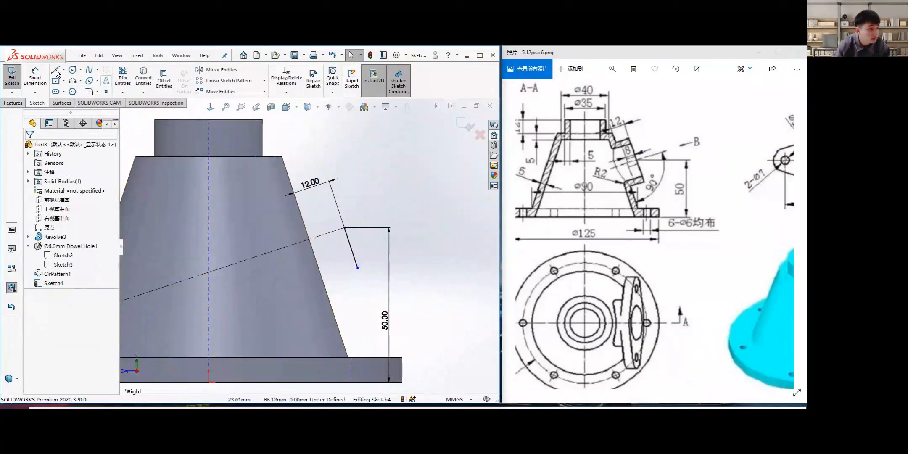
{"action": "left_click", "coordinate": [69, 80]}
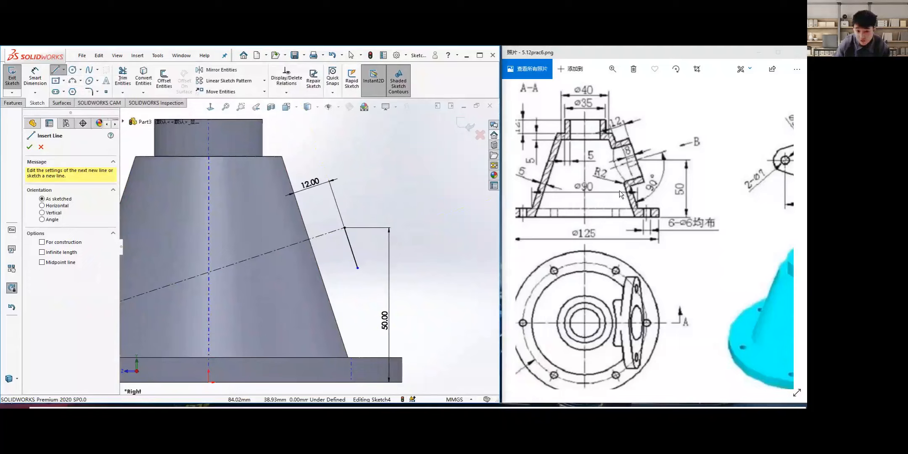
{"action": "left_click", "coordinate": [357, 268]}
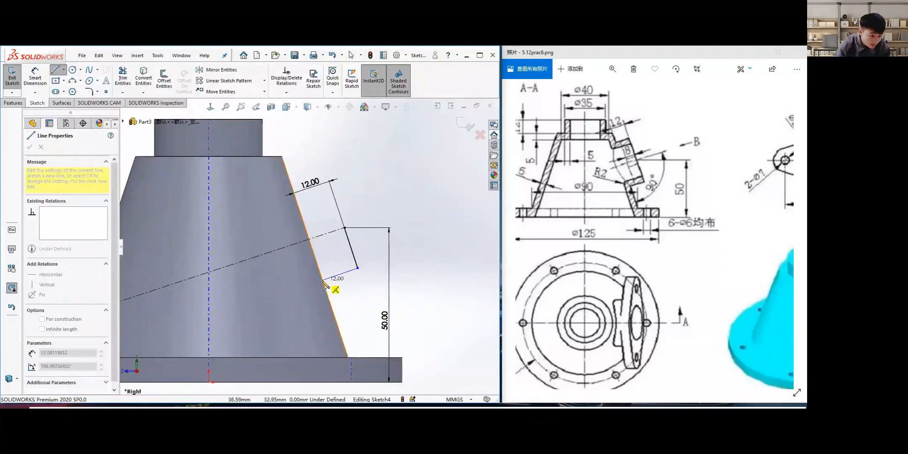
{"action": "left_click", "coordinate": [323, 280]}
{"action": "key", "text": "Escape"}
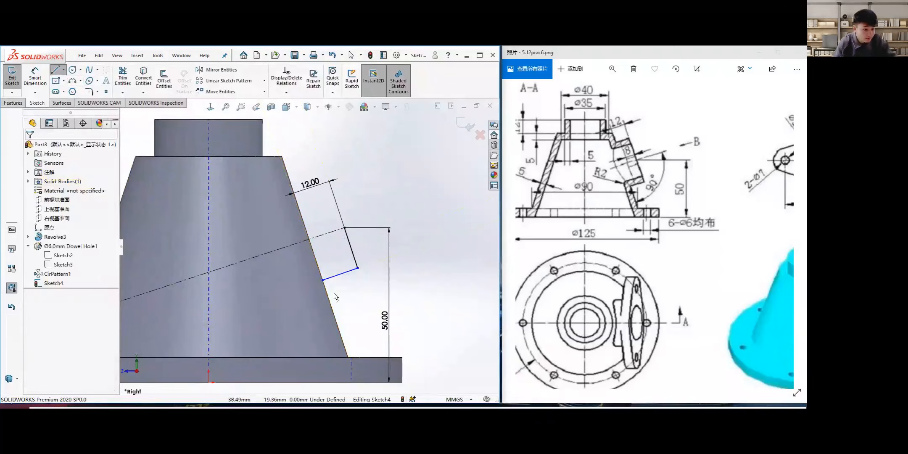
{"action": "left_click", "coordinate": [332, 277]}
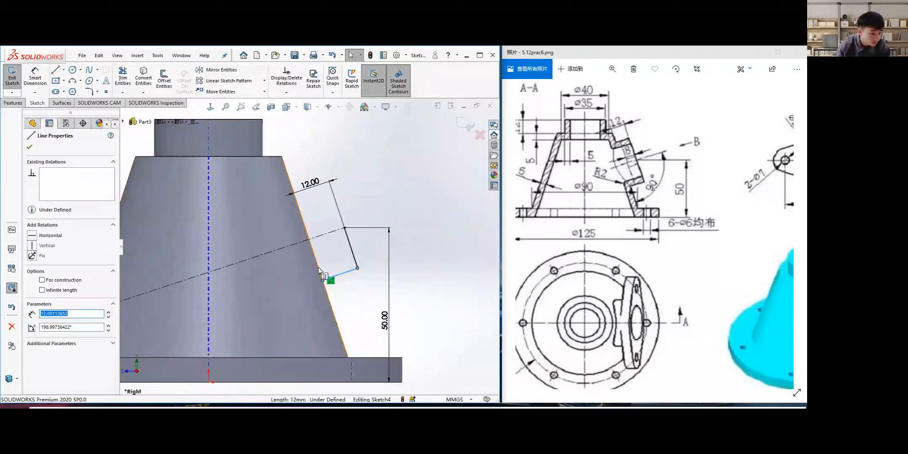
{"action": "left_click", "coordinate": [318, 268], "text": "ctrl"}
{"action": "left_click", "coordinate": [33, 294]}
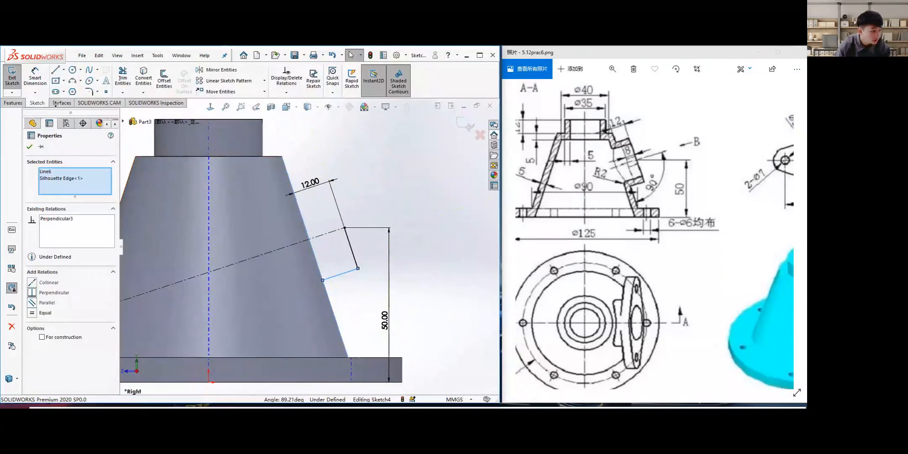
Dimension the length of the profile's outer line, parallel to the cone's slanted edge, as 40 mm.
{"action": "left_click", "coordinate": [34, 79]}
{"action": "left_click", "coordinate": [352, 253]}
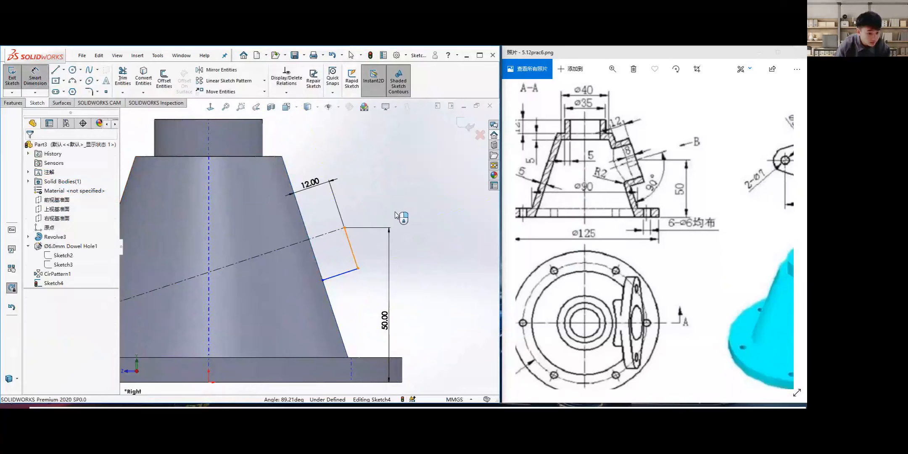
{"action": "left_click", "coordinate": [426, 267]}
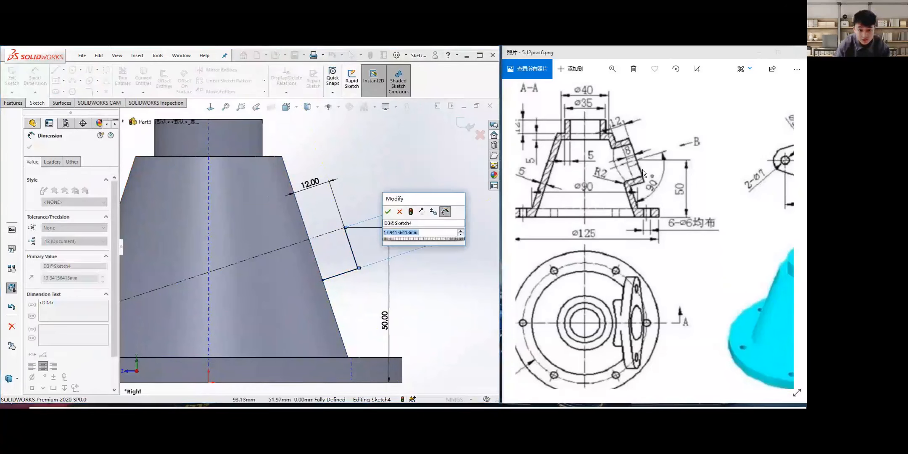
{"action": "scroll", "coordinate": [666, 224], "scroll_direction": "down", "scroll_amount": 5}
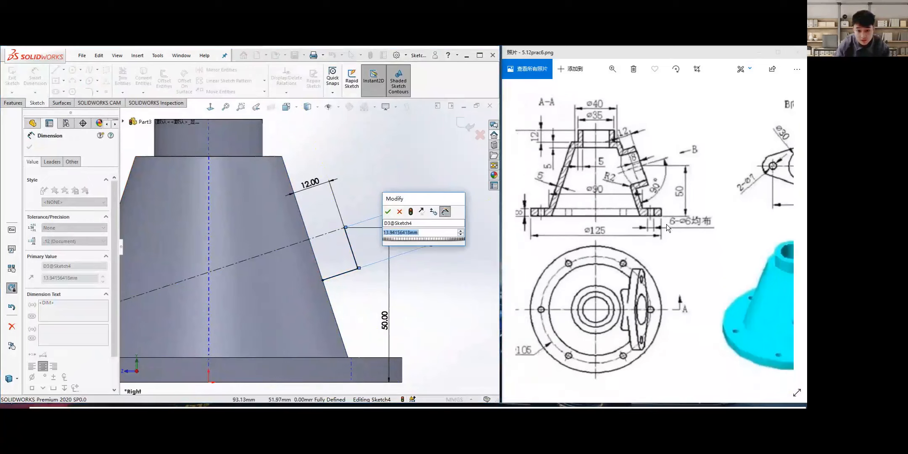
{"action": "left_click", "coordinate": [666, 224]}
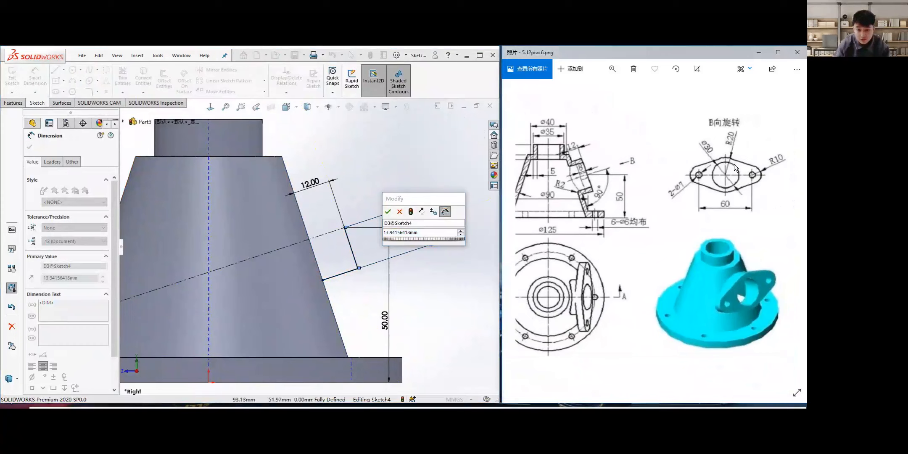
{"action": "left_click", "coordinate": [428, 235]}
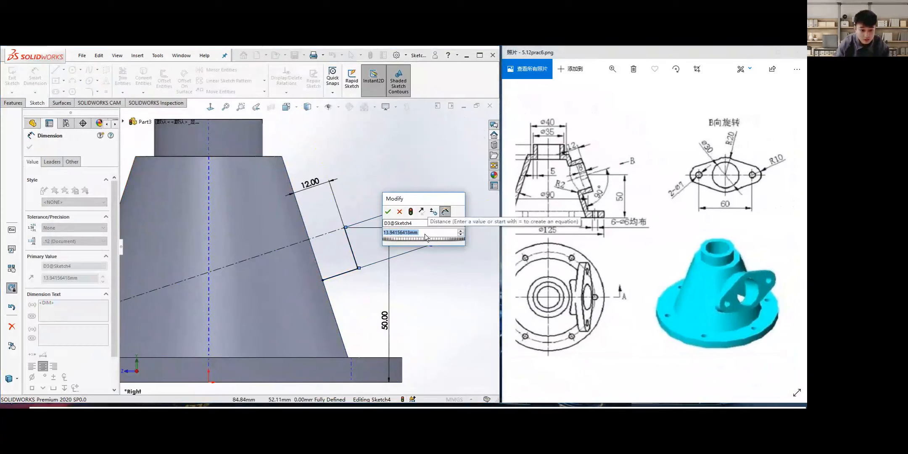
{"action": "key", "text": "Return"}
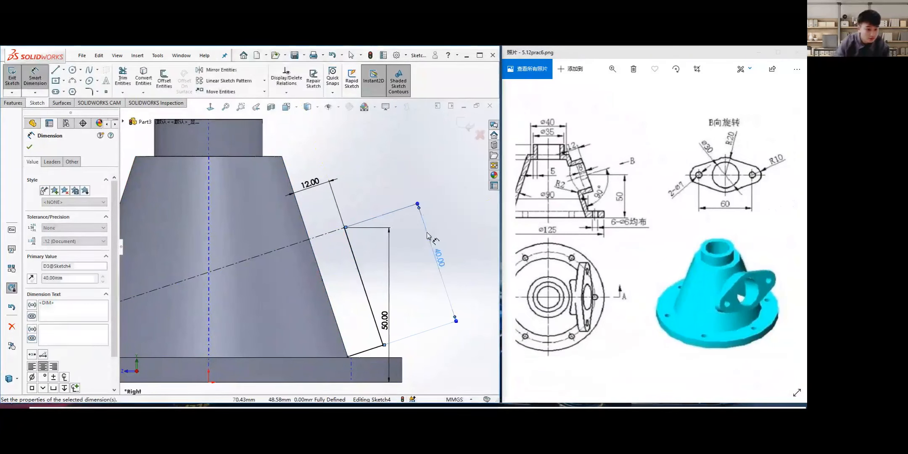
{"action": "key", "text": "Escape"}
Set the profile's outer line length dimension to 20 mm.
{"action": "double_click", "coordinate": [426, 222]}
{"action": "type", "text": "20"}
{"action": "key", "text": "Return"}
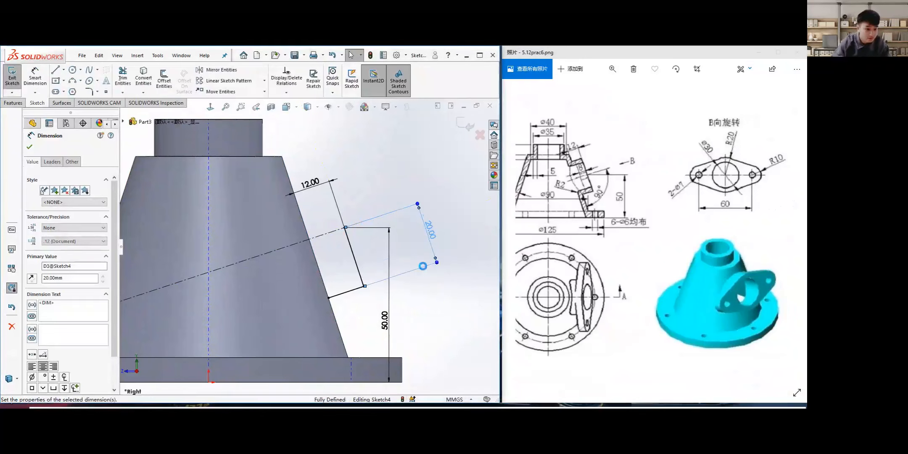
{"action": "left_click", "coordinate": [29, 148]}
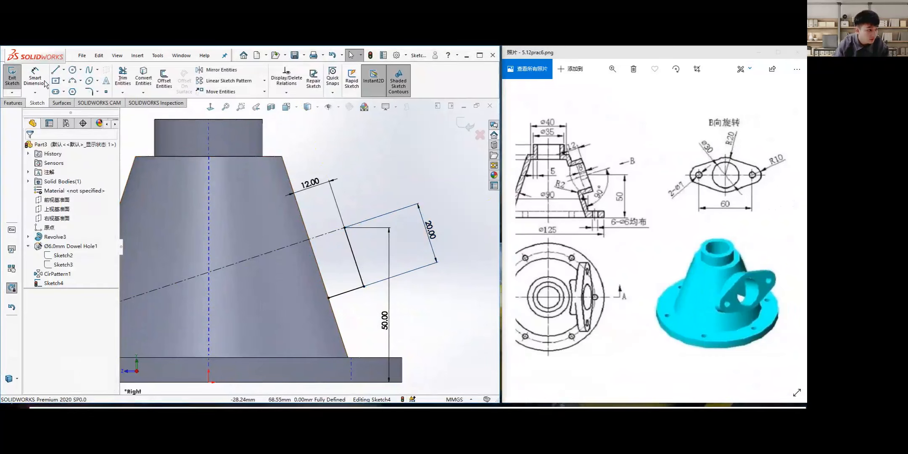
Close the profile with lines along the cone's slanted edge and the inclined centerline up to its outer endpoint, and exit the sketch.
{"action": "left_click", "coordinate": [63, 70]}
{"action": "left_click", "coordinate": [69, 80]}
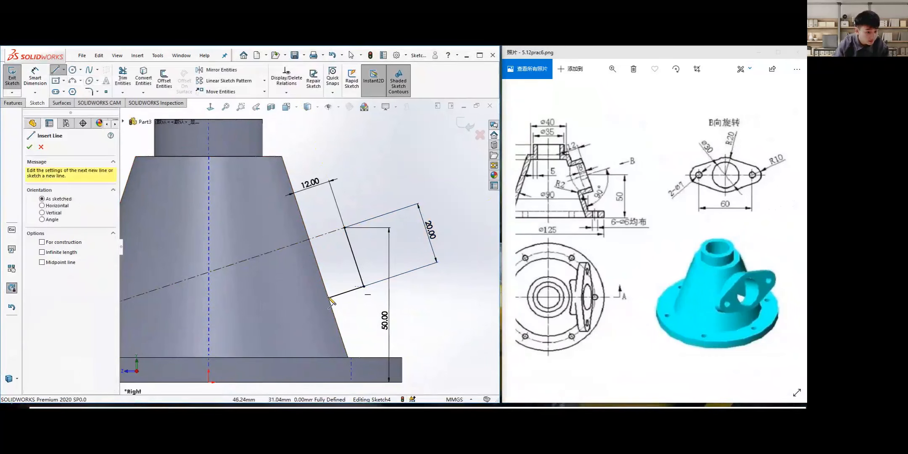
{"action": "left_click", "coordinate": [309, 239]}
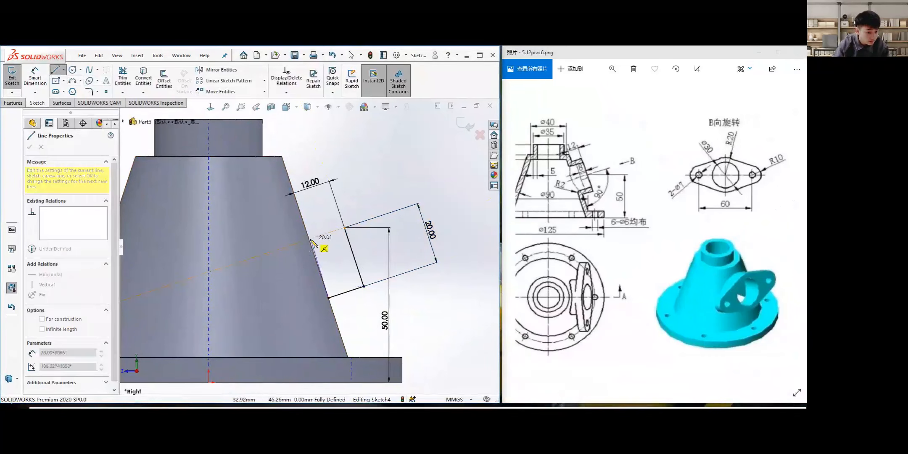
{"action": "left_click", "coordinate": [344, 228]}
{"action": "key", "text": "Escape"}
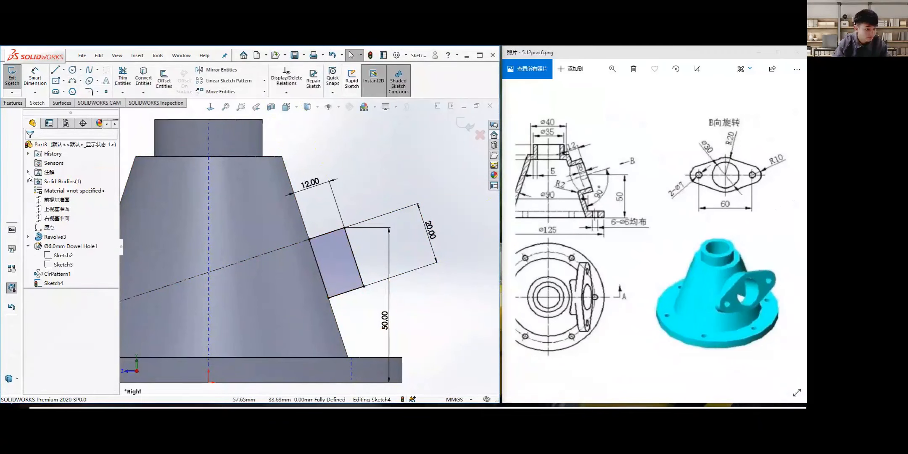
{"action": "left_click", "coordinate": [9, 226]}
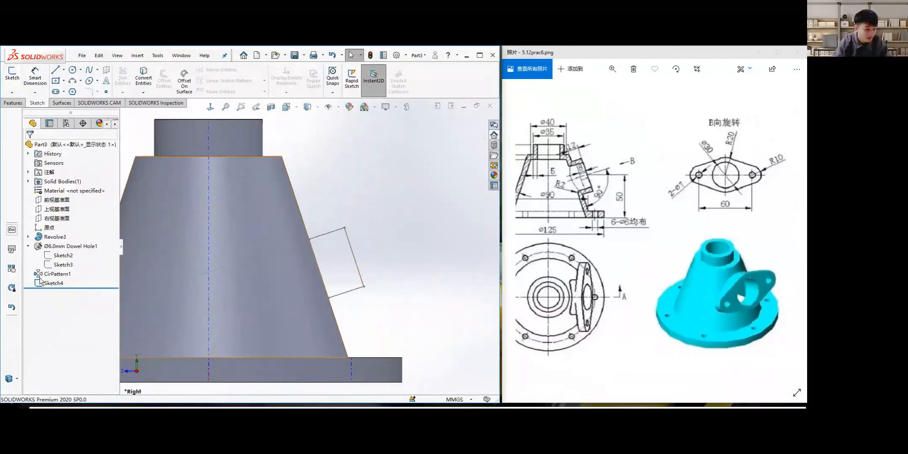
Revolve the closed side profile 360° about the inclined centerline as a separate body, without merging the result.
{"action": "left_click", "coordinate": [54, 283]}
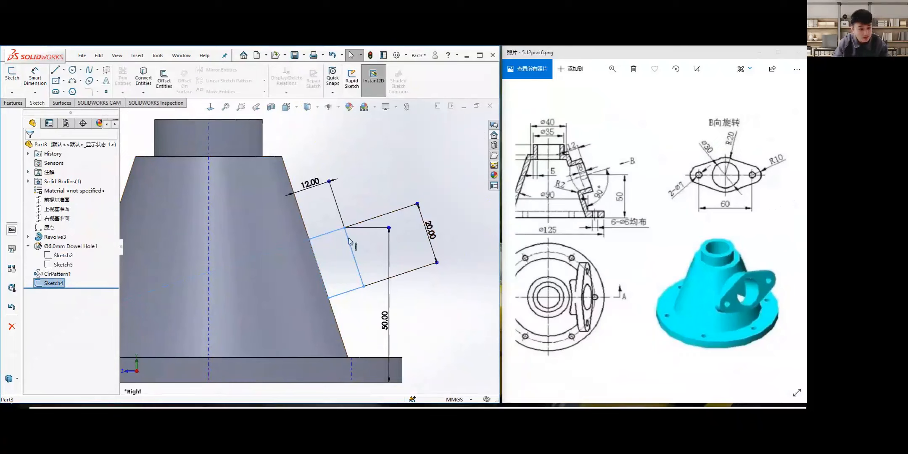
{"action": "left_click", "coordinate": [20, 103]}
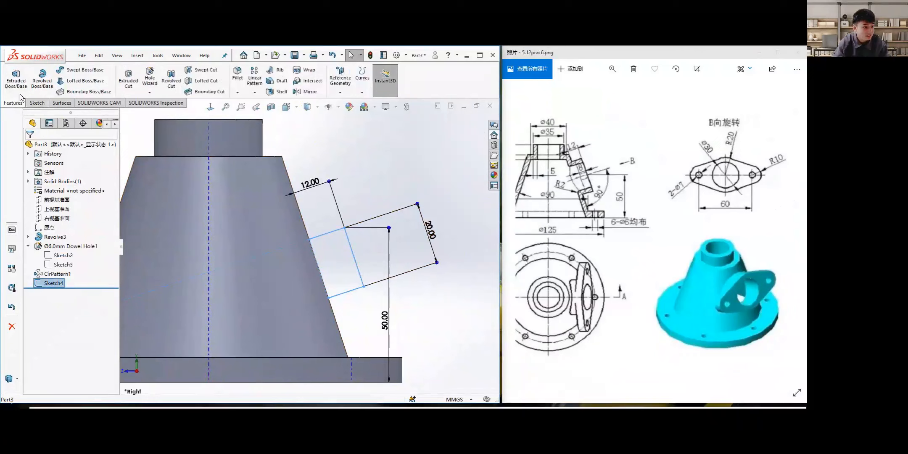
{"action": "left_click", "coordinate": [42, 78]}
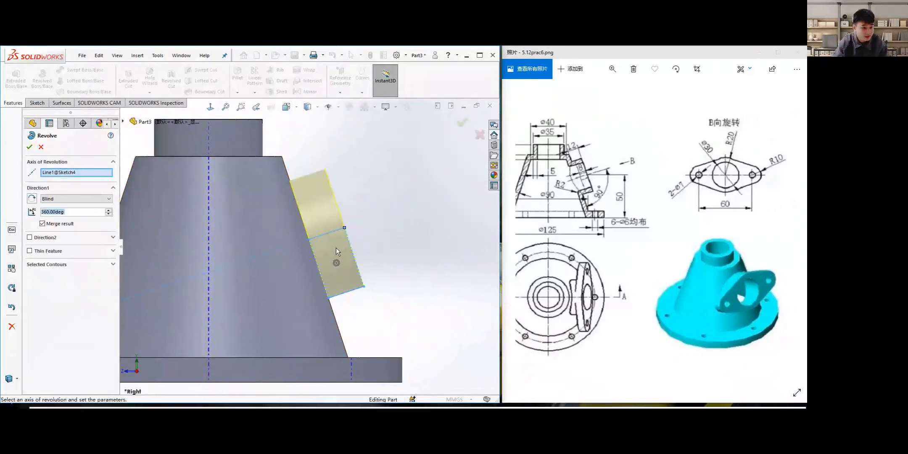
{"action": "mouse_move", "coordinate": [335, 248]}
{"action": "middle_mouse_down"}
{"action": "mouse_move", "coordinate": [309, 251]}
{"action": "mouse_move", "coordinate": [328, 251]}
{"action": "middle_mouse_up"}
{"action": "left_click", "coordinate": [29, 147]}
Examine where the revolved boss meets the cone's side and review the revolve's settings.
{"action": "scroll", "coordinate": [263, 237], "scroll_direction": "down", "scroll_amount": 5}
{"action": "middle_click_drag", "start_coordinate": [263, 238], "coordinate": [275, 254]}
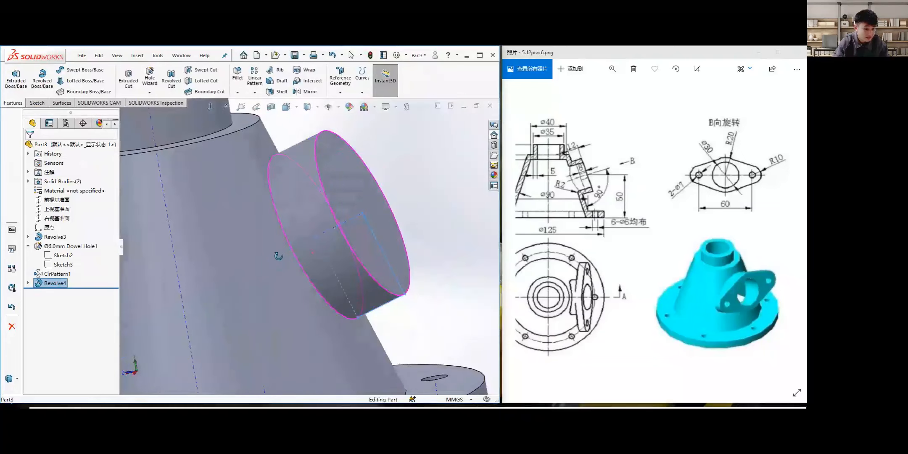
{"action": "scroll", "coordinate": [273, 256], "scroll_direction": "down", "scroll_amount": 3}
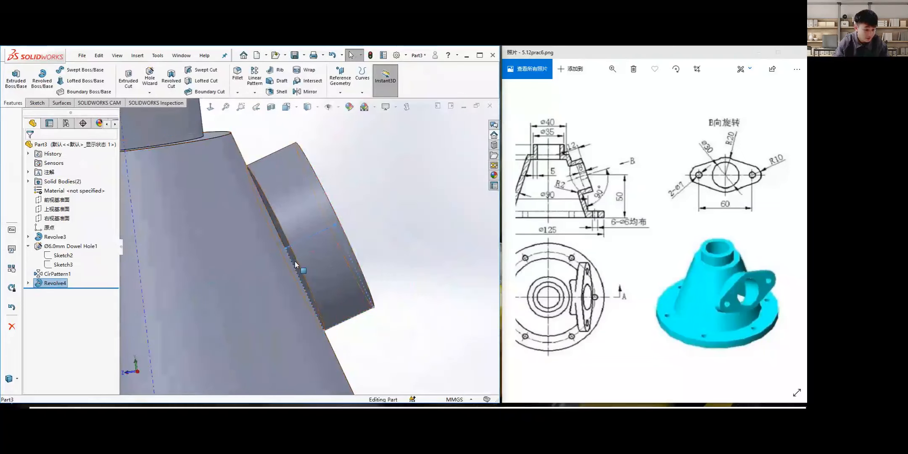
{"action": "right_click", "coordinate": [55, 283]}
{"action": "left_click", "coordinate": [70, 258]}
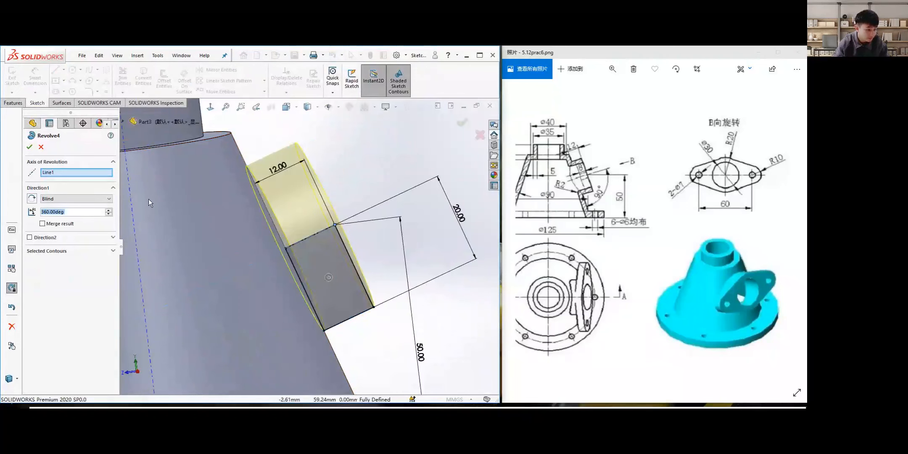
{"action": "key", "text": "Return"}
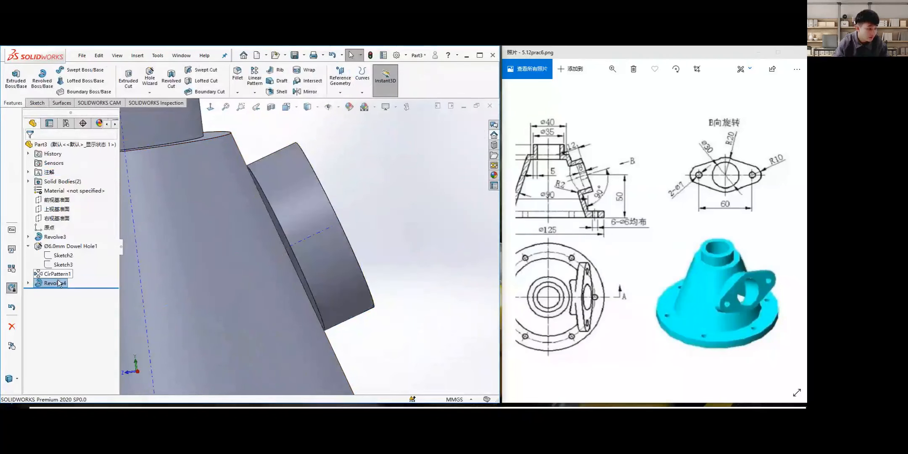
Delete the revolved boss feature while keeping its profile sketch.
{"action": "right_click", "coordinate": [57, 282]}
{"action": "left_click", "coordinate": [83, 327]}
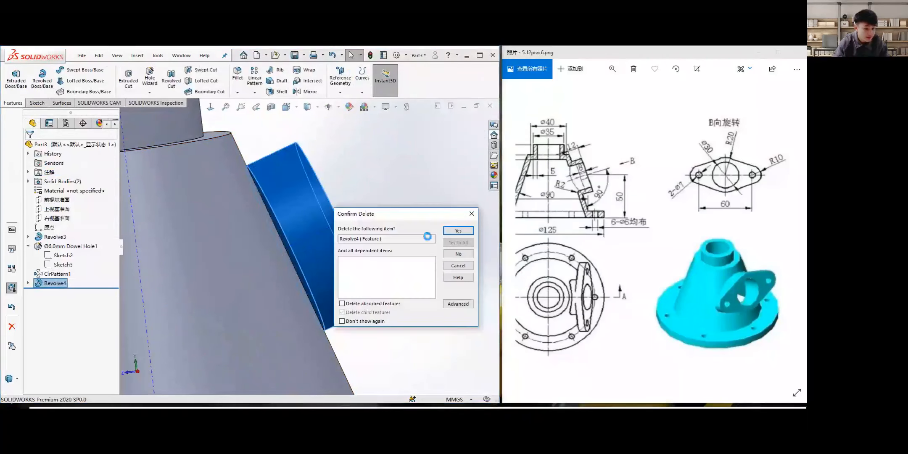
{"action": "key", "text": "Return"}
Try to delete the boss profile's lower 12 mm line without opening the sketch, and undo the deletion.
{"action": "scroll", "coordinate": [304, 305], "scroll_direction": "up", "scroll_amount": 2}
{"action": "middle_click_drag", "start_coordinate": [318, 279], "coordinate": [313, 262], "text": "ctrl"}
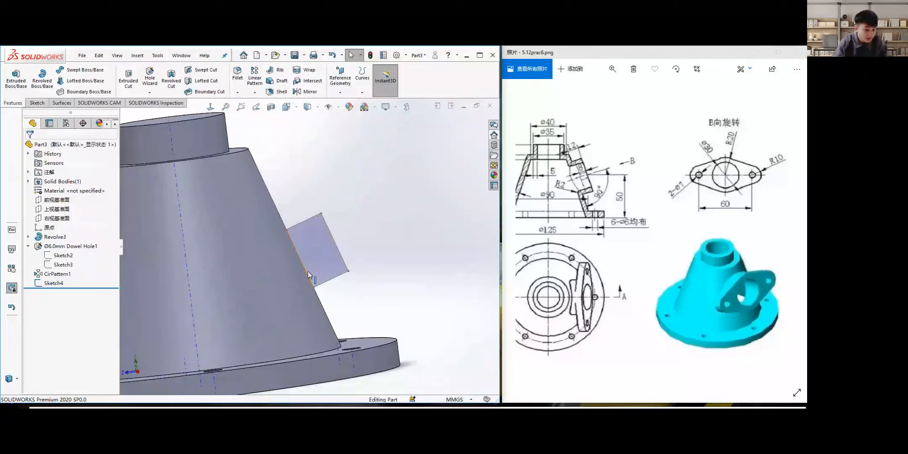
{"action": "middle_click_drag", "start_coordinate": [306, 269], "coordinate": [323, 283]}
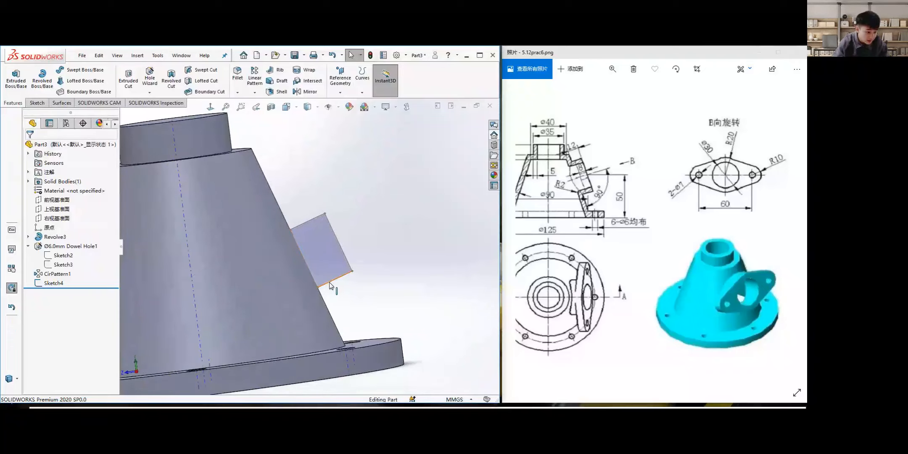
{"action": "left_click", "coordinate": [343, 279]}
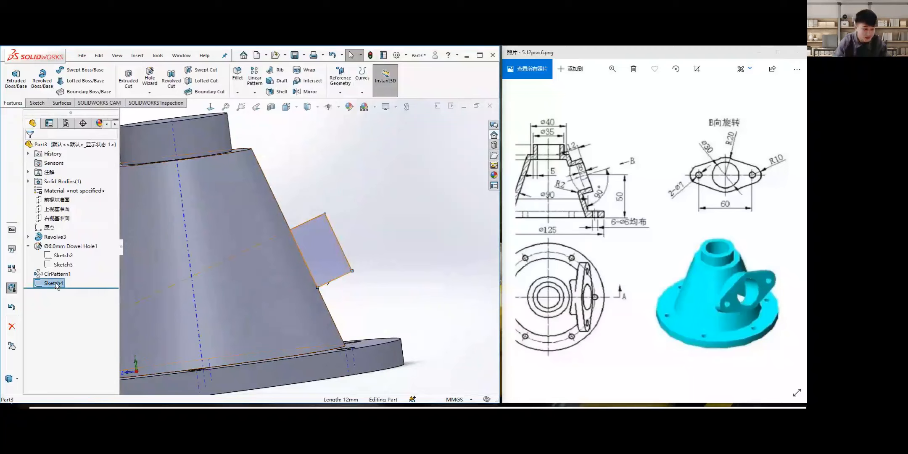
{"action": "key", "text": "ctrl+8"}
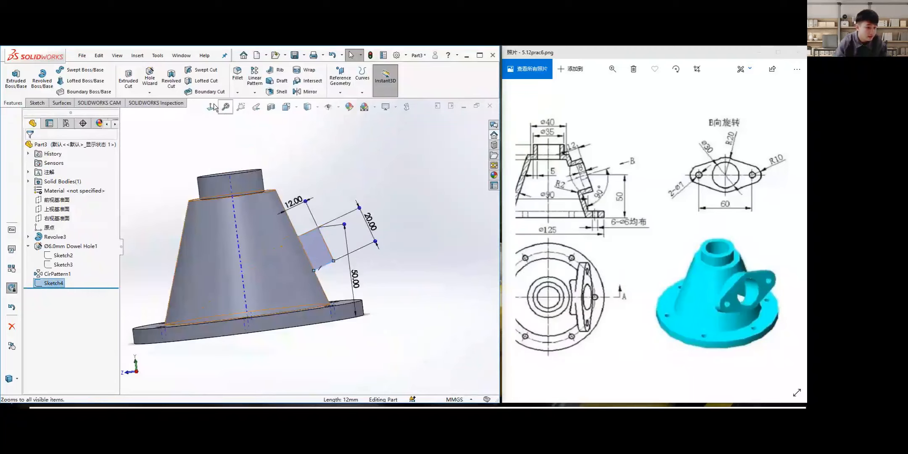
{"action": "scroll", "coordinate": [406, 279], "scroll_direction": "down", "scroll_amount": 3}
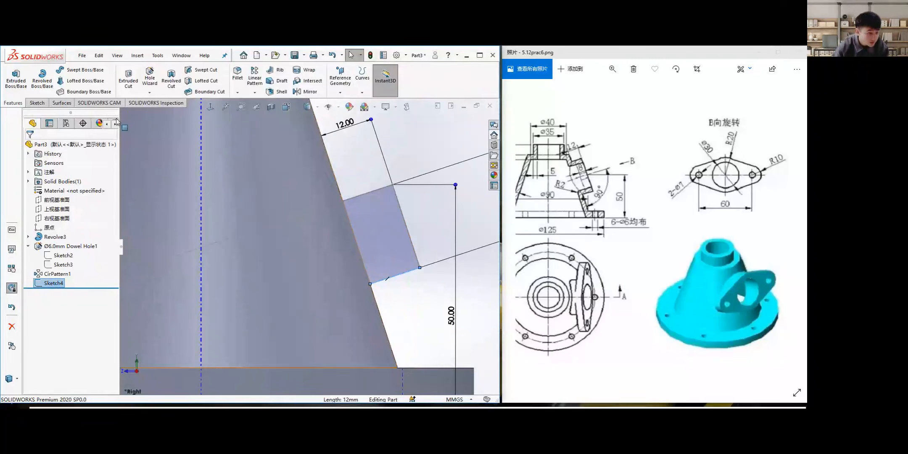
{"action": "left_click_drag", "start_coordinate": [370, 285], "coordinate": [353, 291]}
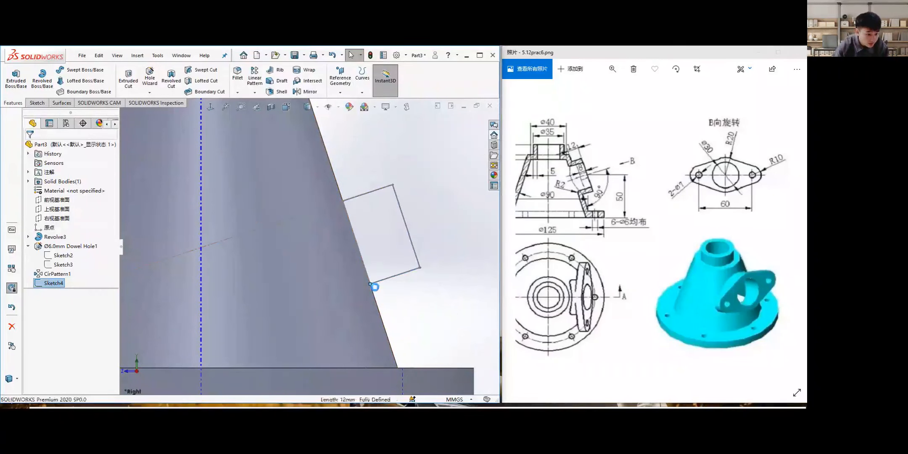
{"action": "left_click", "coordinate": [396, 276]}
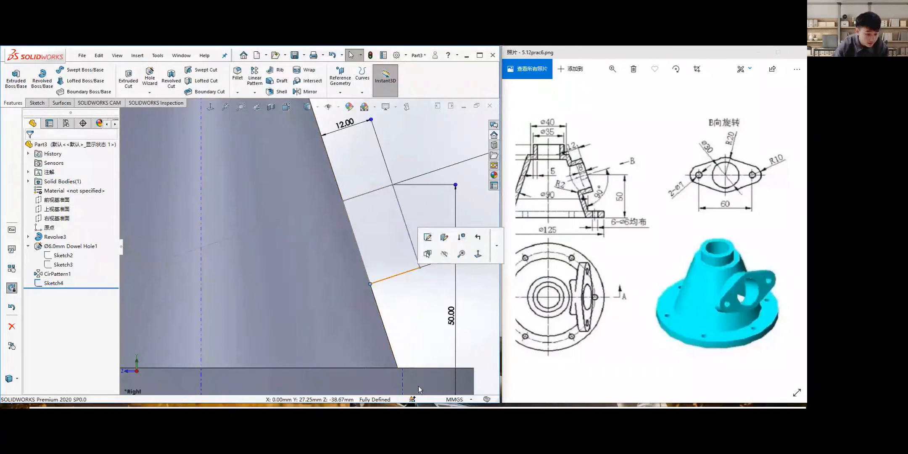
{"action": "right_click", "coordinate": [392, 278]}
{"action": "left_click", "coordinate": [419, 386]}
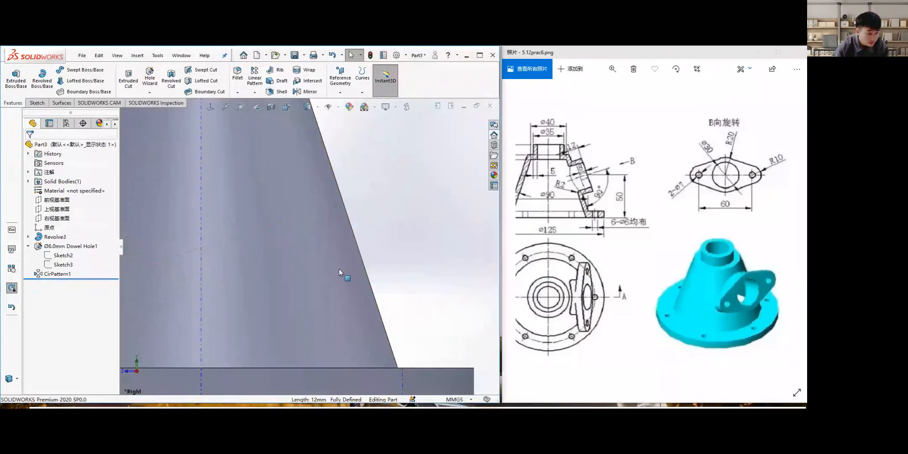
{"action": "key", "text": "ctrl+z"}
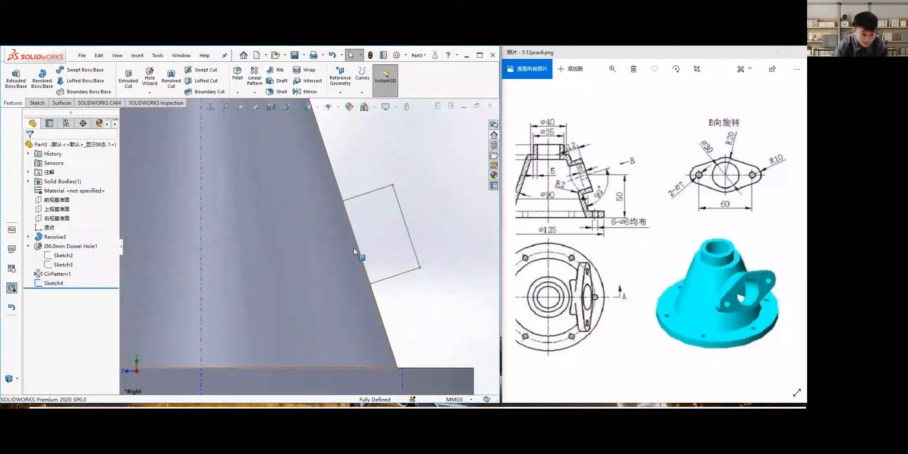
Try once more to delete the lower 12 mm line from outside the sketch, and undo the sketch's deletion.
{"action": "left_click", "coordinate": [388, 276]}
{"action": "right_click", "coordinate": [407, 275]}
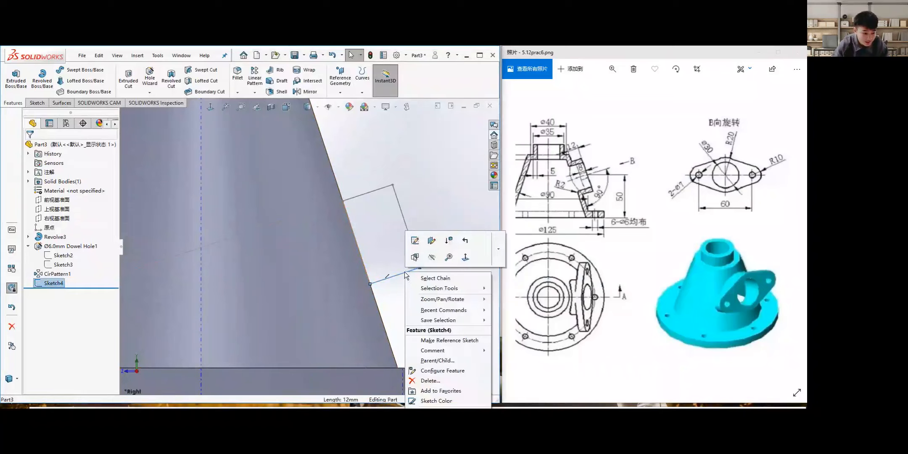
{"action": "left_click", "coordinate": [429, 381]}
{"action": "left_click", "coordinate": [459, 232]}
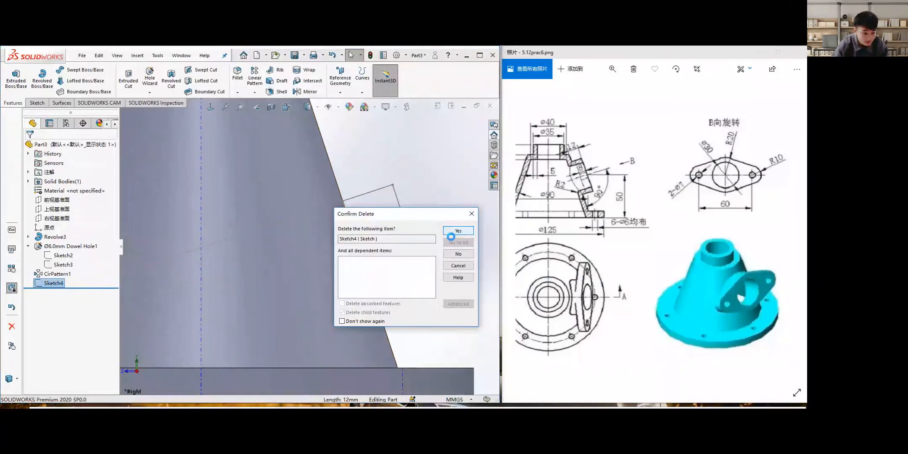
{"action": "scroll", "coordinate": [355, 282], "scroll_direction": "up", "scroll_amount": 4}
{"action": "key", "text": "ctrl+z"}
{"action": "scroll", "coordinate": [361, 224], "scroll_direction": "down", "scroll_amount": 3}
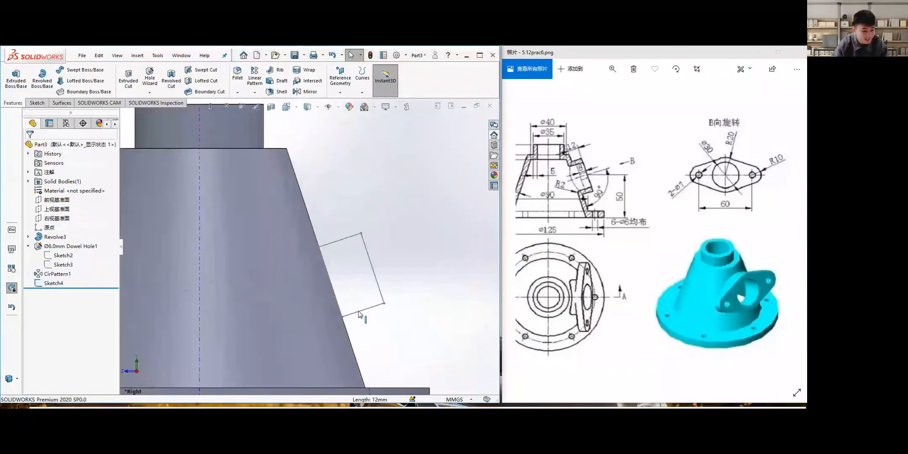
Open the boss profile sketch for editing and delete its lower 12 mm line and the 20 mm line along the cone's slanted edge.
{"action": "left_click", "coordinate": [36, 102]}
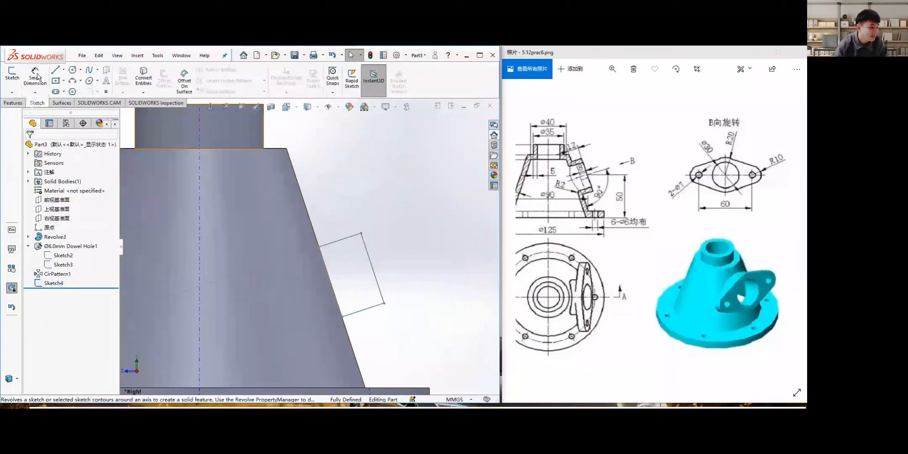
{"action": "double_click", "coordinate": [50, 283]}
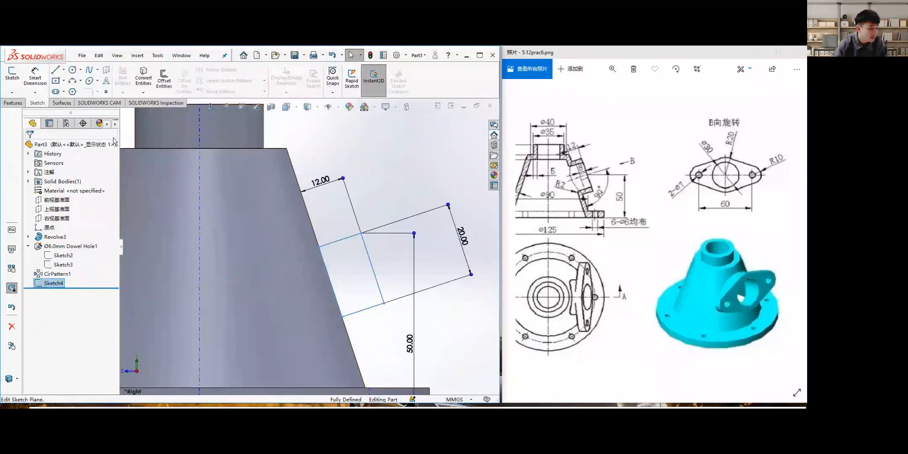
{"action": "right_click", "coordinate": [53, 283]}
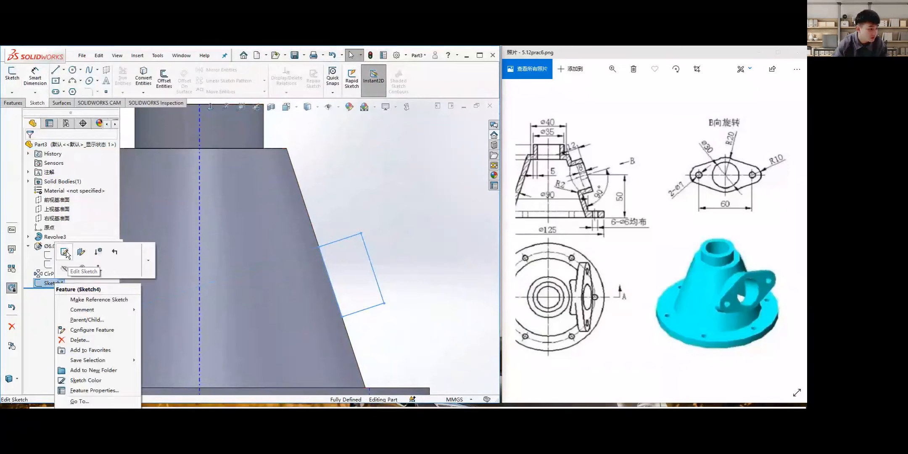
{"action": "left_click", "coordinate": [62, 253]}
{"action": "left_click", "coordinate": [336, 303]}
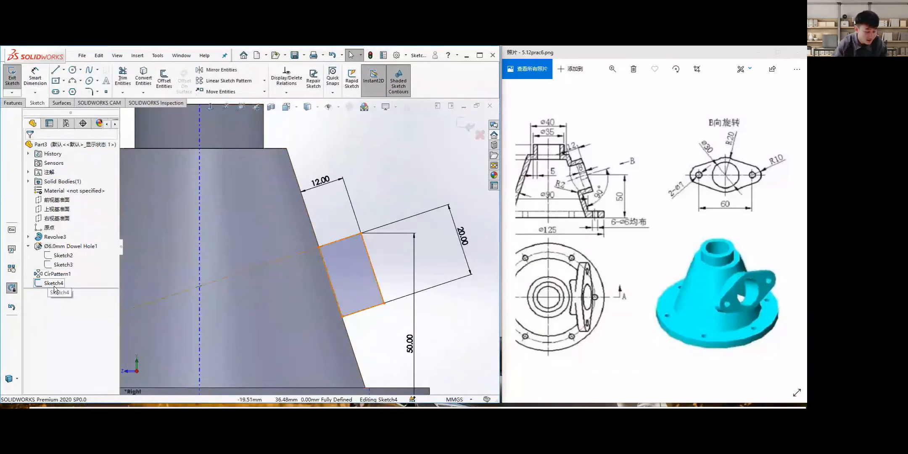
{"action": "right_click", "coordinate": [360, 312]}
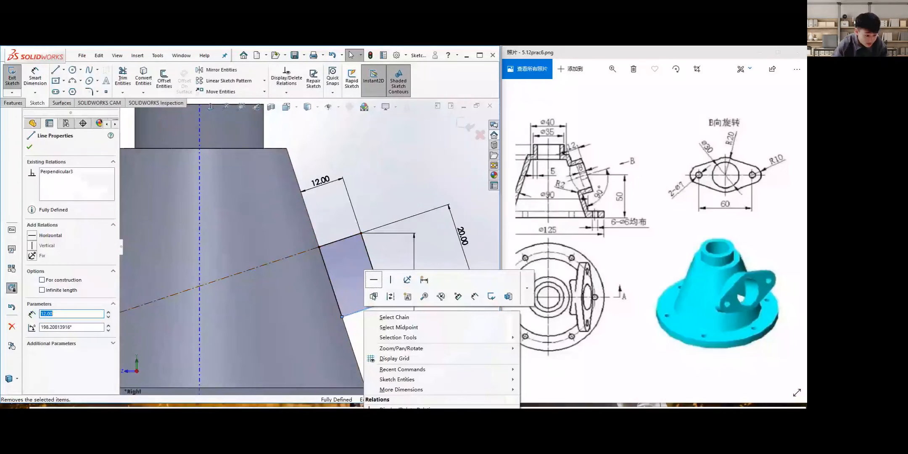
{"action": "key", "text": "Delete"}
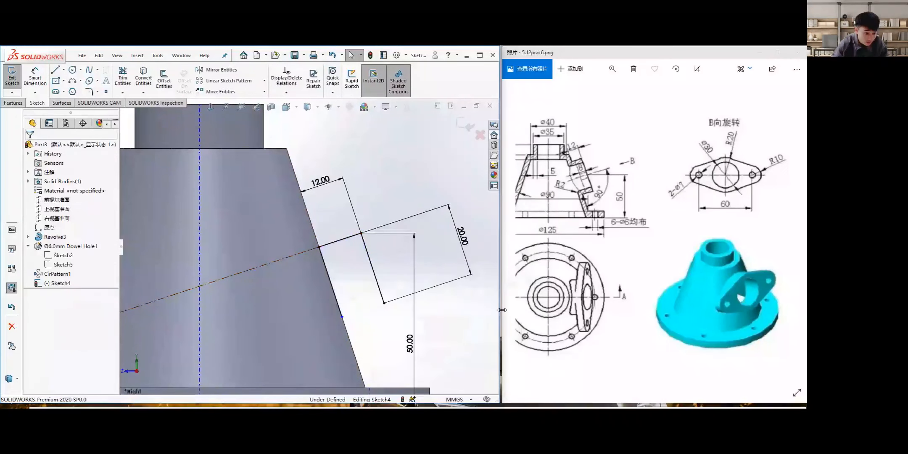
{"action": "left_click", "coordinate": [335, 292]}
{"action": "right_click", "coordinate": [334, 293]}
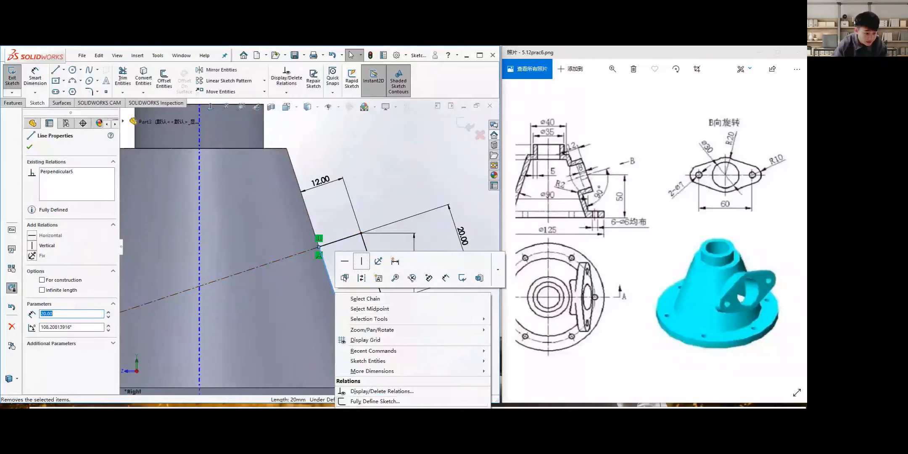
{"action": "left_click", "coordinate": [353, 263]}
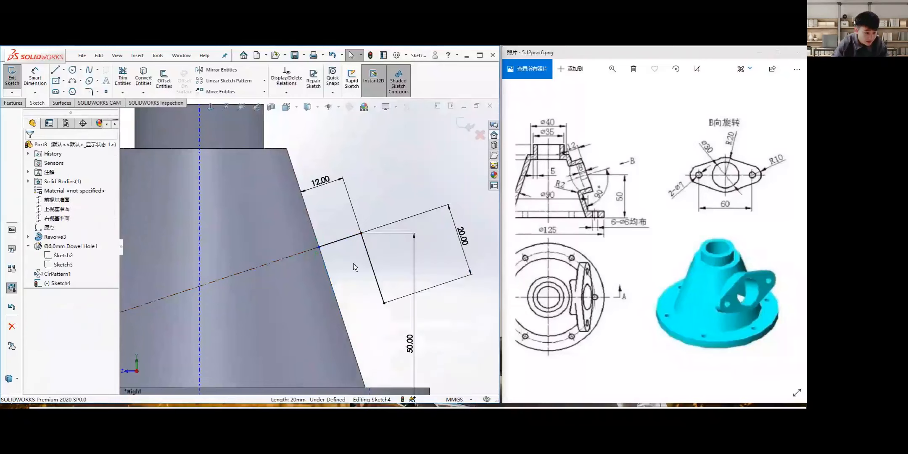
Extend the profile about 14.4 mm inside the cone with perpendicular lower and inner lines, close it along the inclined centerline, and exit the sketch.
{"action": "left_click", "coordinate": [64, 69]}
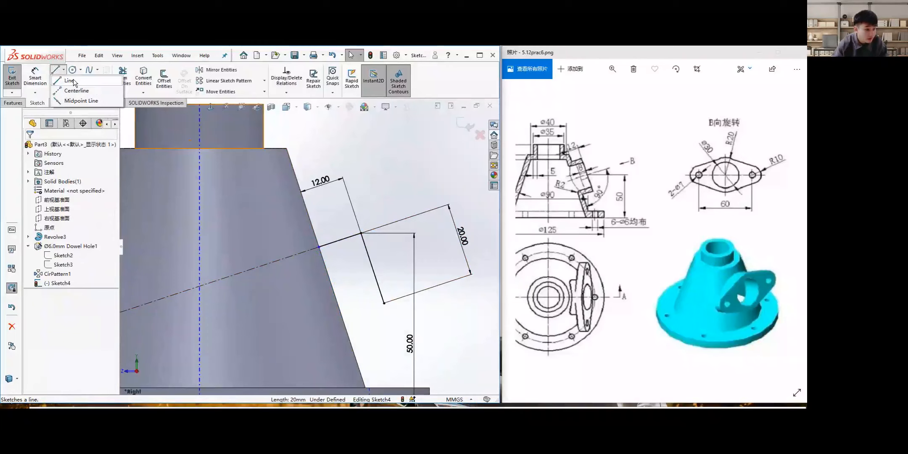
{"action": "left_click", "coordinate": [70, 81]}
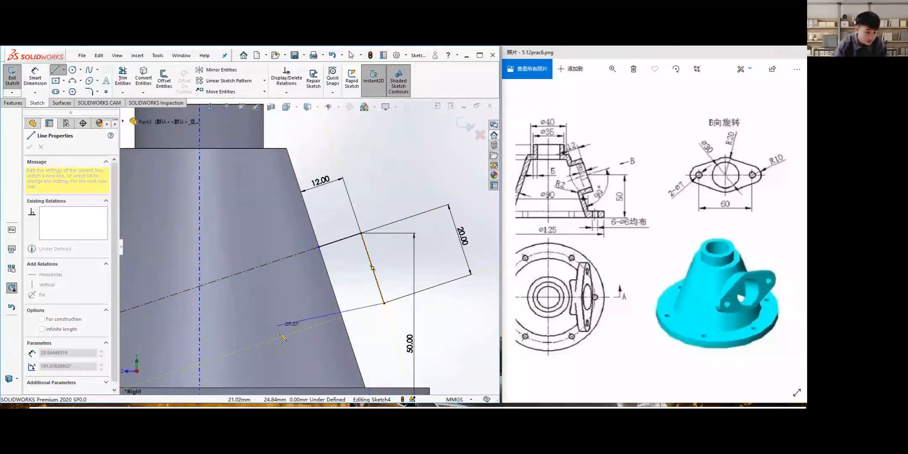
{"action": "scroll", "coordinate": [294, 339], "scroll_direction": "down", "scroll_amount": 1}
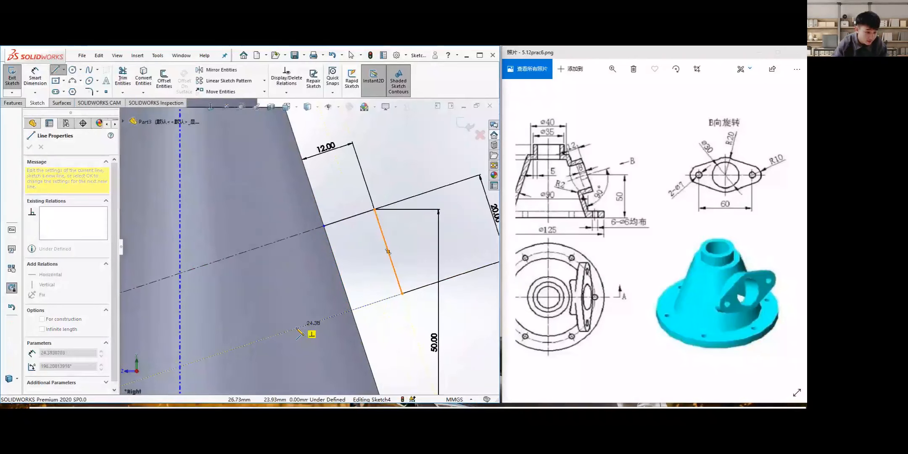
{"action": "scroll", "coordinate": [294, 302], "scroll_direction": "up", "scroll_amount": 2}
{"action": "scroll", "coordinate": [294, 302], "scroll_direction": "down", "scroll_amount": 2}
{"action": "left_click", "coordinate": [294, 299]}
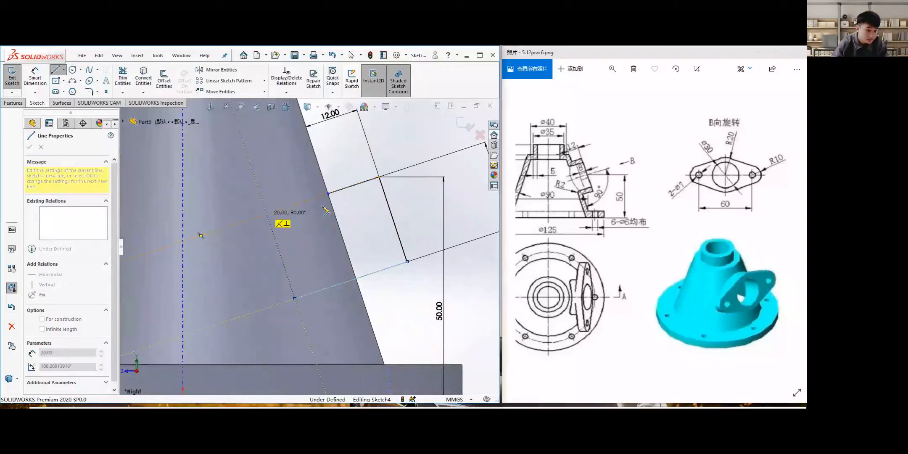
{"action": "left_click", "coordinate": [267, 214]}
{"action": "left_click", "coordinate": [328, 194]}
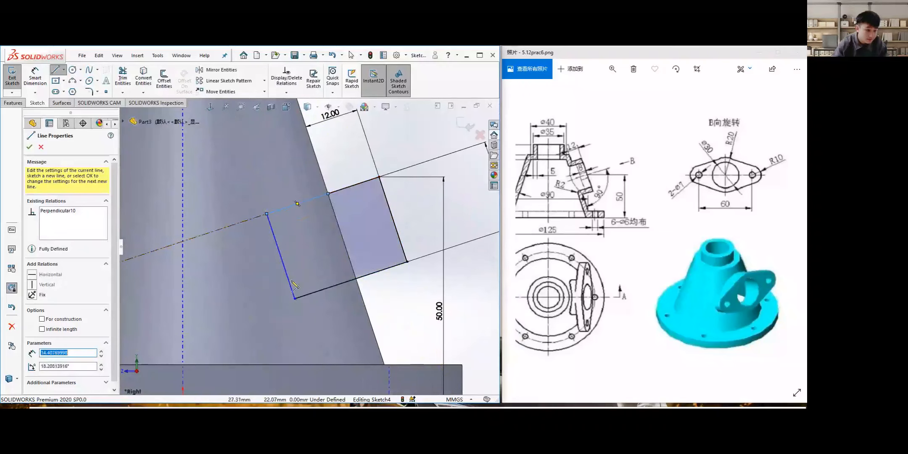
{"action": "left_click", "coordinate": [29, 148]}
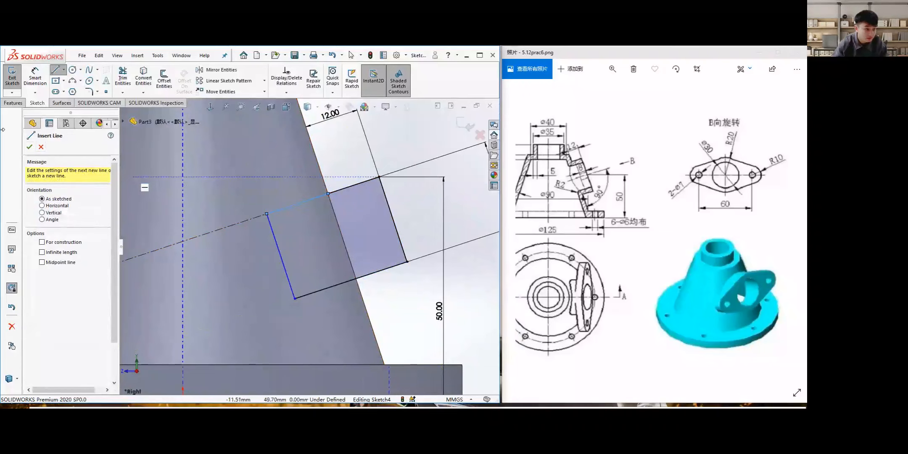
{"action": "left_click", "coordinate": [29, 147]}
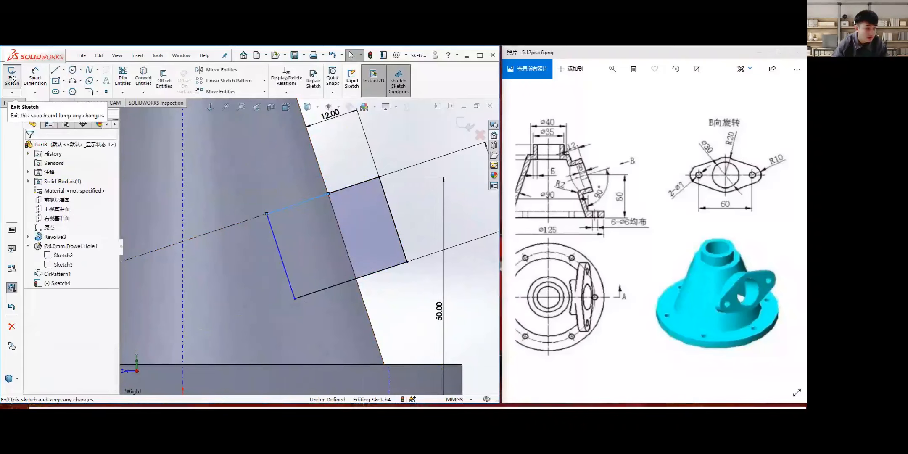
{"action": "left_click", "coordinate": [12, 77]}
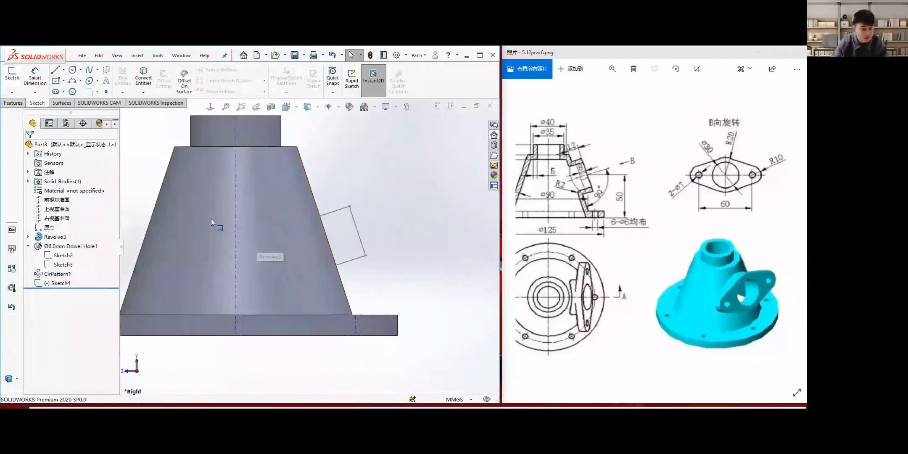
Revolve the closed boss profile 360 degrees about its inclined centerline, merging the result with the cone.
{"action": "left_click", "coordinate": [58, 283]}
{"action": "left_click", "coordinate": [41, 294]}
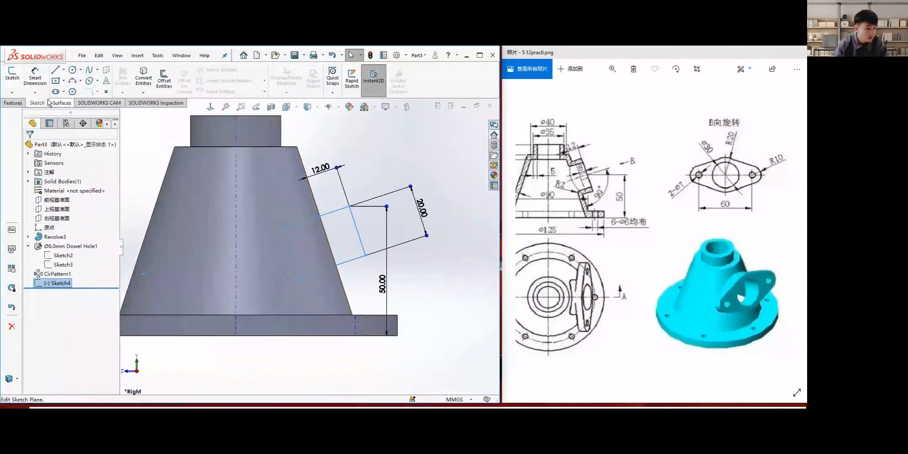
{"action": "left_click", "coordinate": [14, 103]}
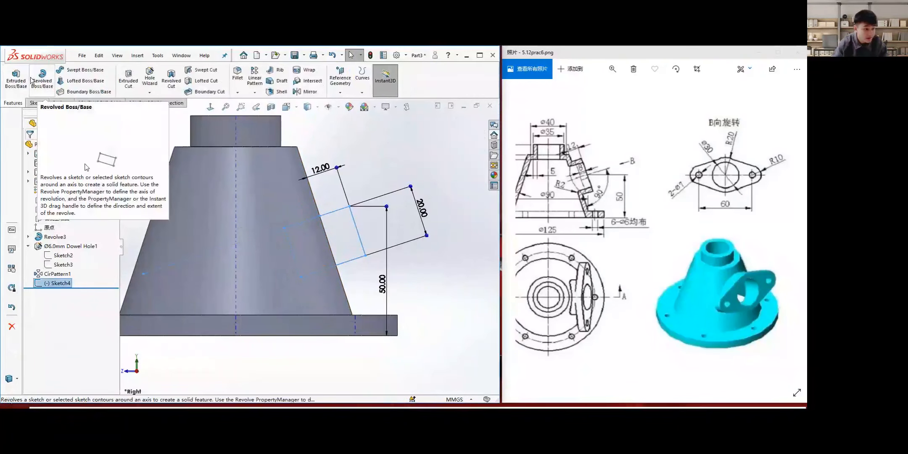
{"action": "left_click", "coordinate": [42, 82]}
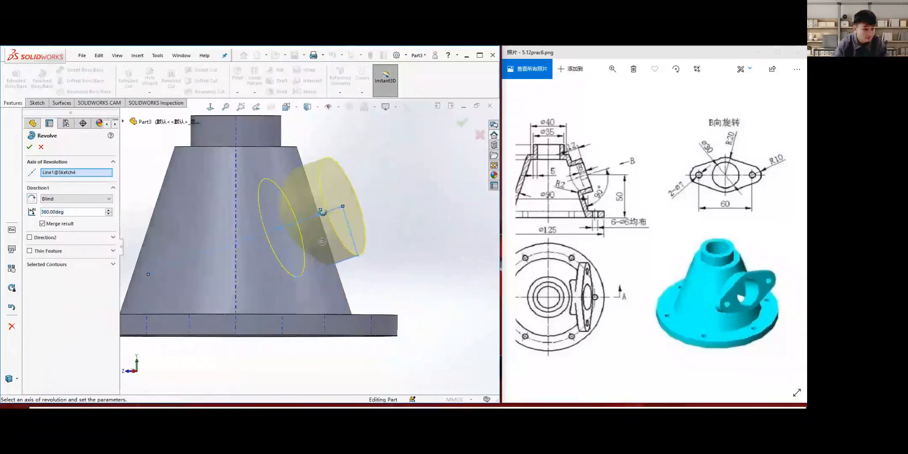
{"action": "key", "text": "Return"}
Examine the inclined round boss and its junction with the cone from several angles.
{"action": "scroll", "coordinate": [316, 216], "scroll_direction": "down", "scroll_amount": 6}
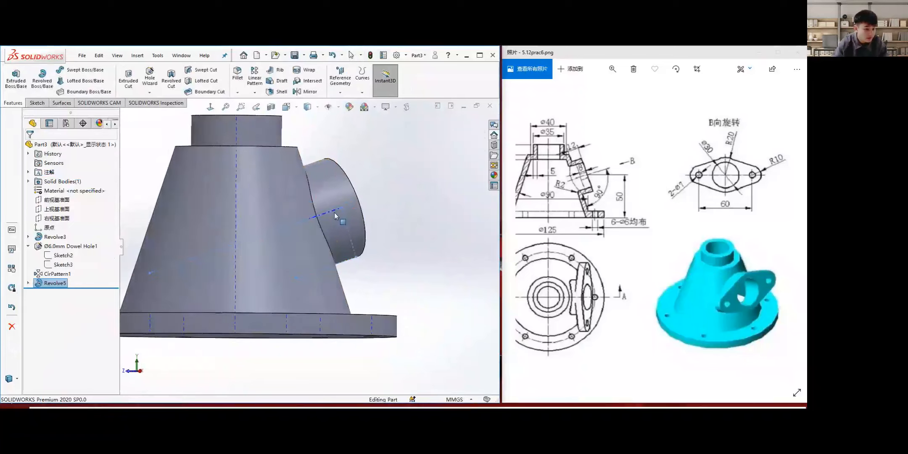
{"action": "middle_click_drag", "start_coordinate": [315, 215], "coordinate": [305, 254]}
{"action": "scroll", "coordinate": [305, 254], "scroll_direction": "up", "scroll_amount": 3}
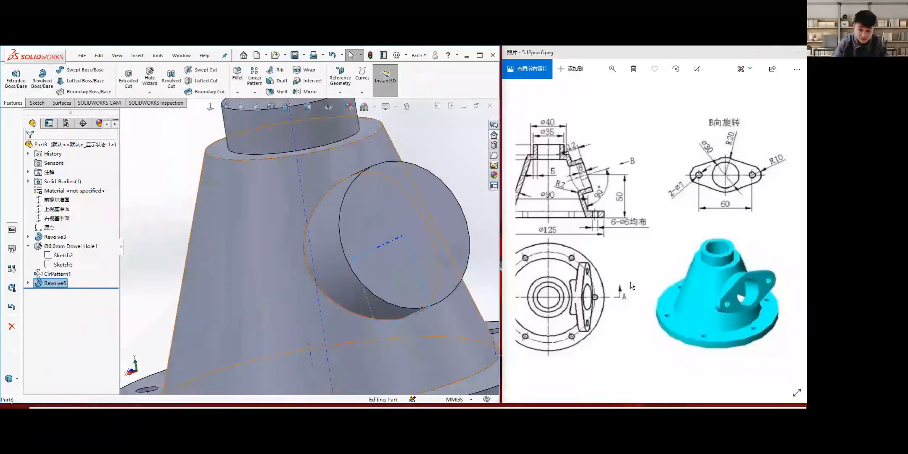
{"action": "middle_click_drag", "start_coordinate": [429, 227], "coordinate": [462, 217]}
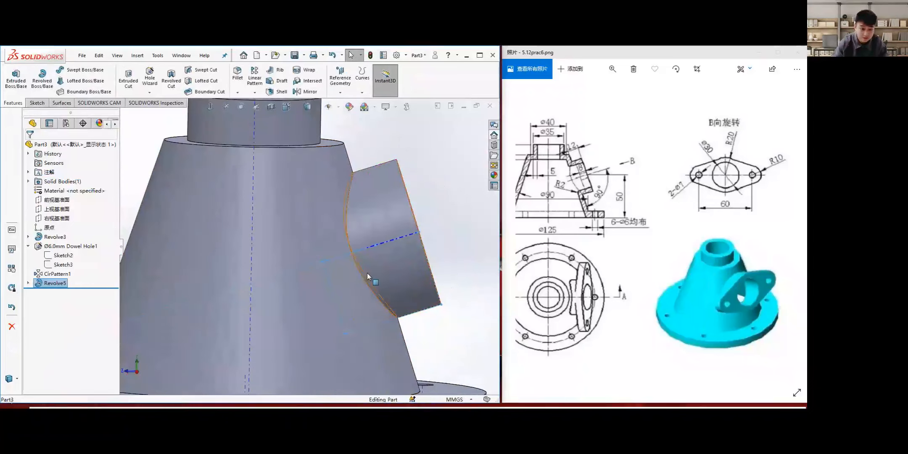
{"action": "scroll", "coordinate": [354, 258], "scroll_direction": "up", "scroll_amount": 3}
{"action": "scroll", "coordinate": [355, 253], "scroll_direction": "down", "scroll_amount": 3}
{"action": "scroll", "coordinate": [356, 252], "scroll_direction": "up", "scroll_amount": 2}
{"action": "scroll", "coordinate": [355, 253], "scroll_direction": "up", "scroll_amount": 2}
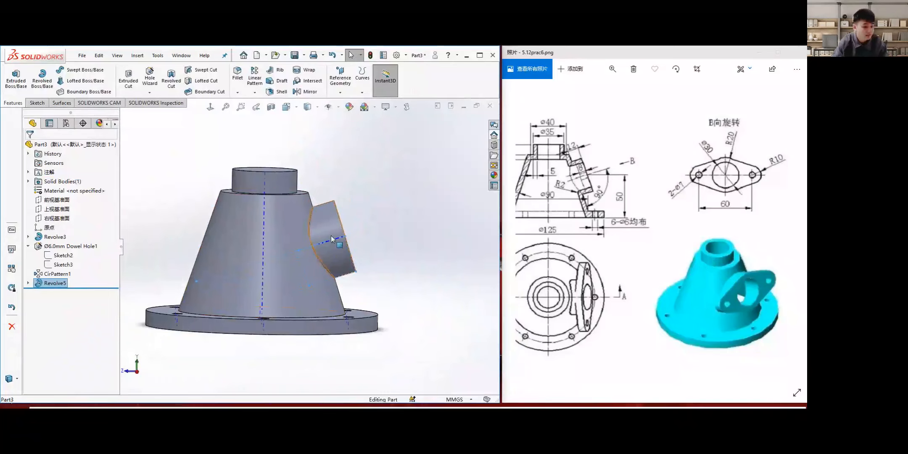
{"action": "middle_click_drag", "start_coordinate": [277, 245], "coordinate": [296, 251]}
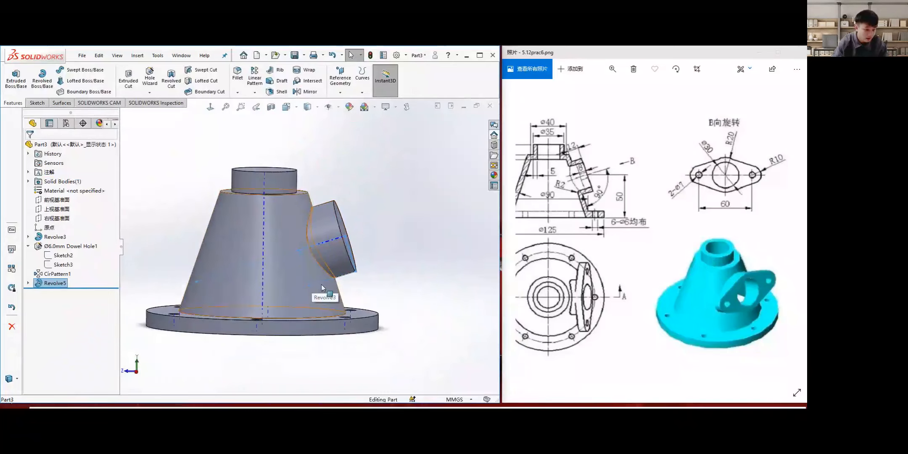
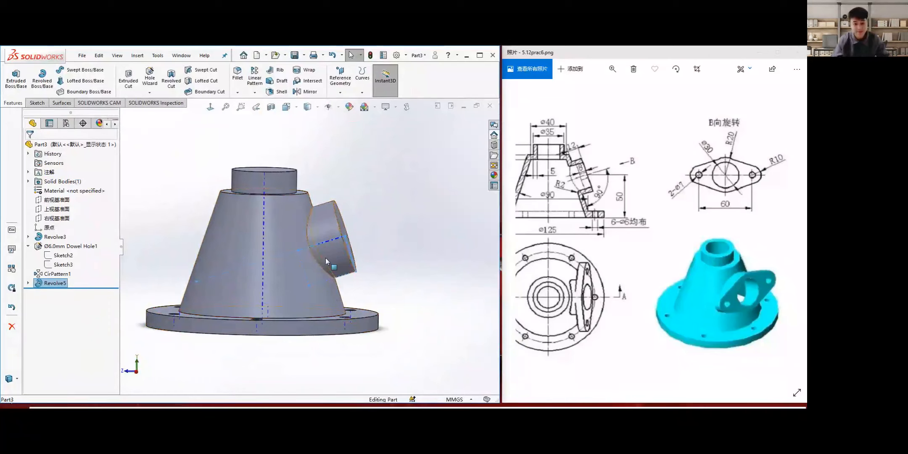
Start a sketch on the boss's outer end face and draw a 20 mm radius circle centered on it, matching the face's edge.
{"action": "scroll", "coordinate": [325, 258], "scroll_direction": "up", "scroll_amount": 2}
{"action": "middle_click_drag", "start_coordinate": [284, 249], "coordinate": [278, 247]}
{"action": "left_click", "coordinate": [290, 251]}
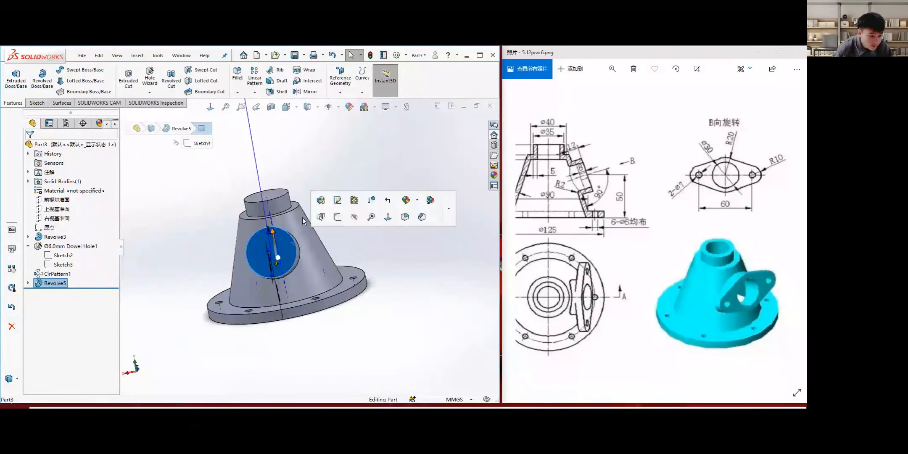
{"action": "right_click", "coordinate": [290, 249]}
{"action": "left_click", "coordinate": [212, 107]}
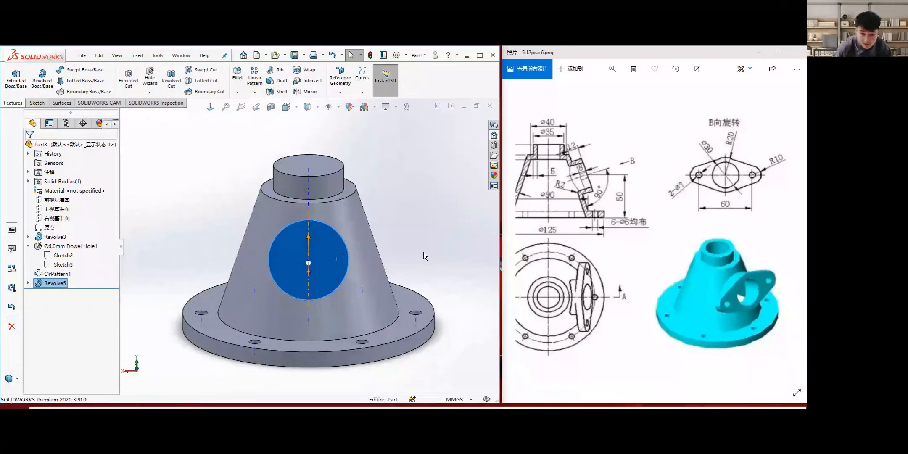
{"action": "middle_click_drag", "start_coordinate": [424, 252], "coordinate": [421, 269]}
{"action": "right_click", "coordinate": [383, 244]}
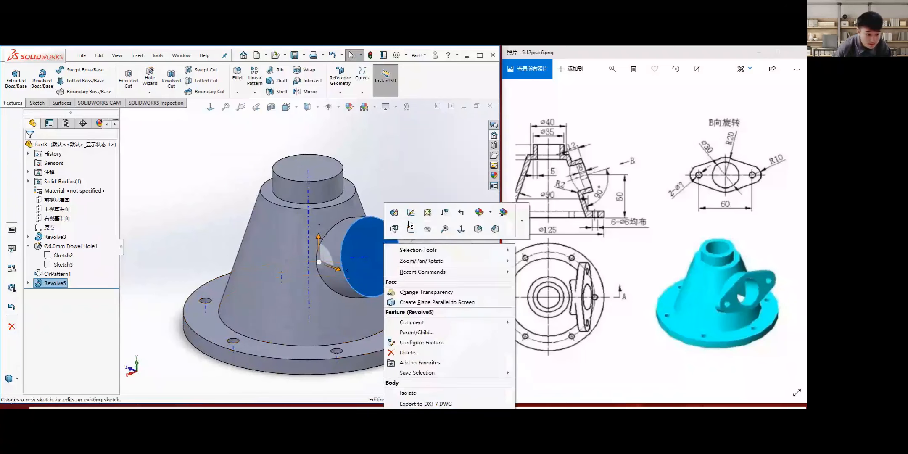
{"action": "left_click", "coordinate": [214, 109]}
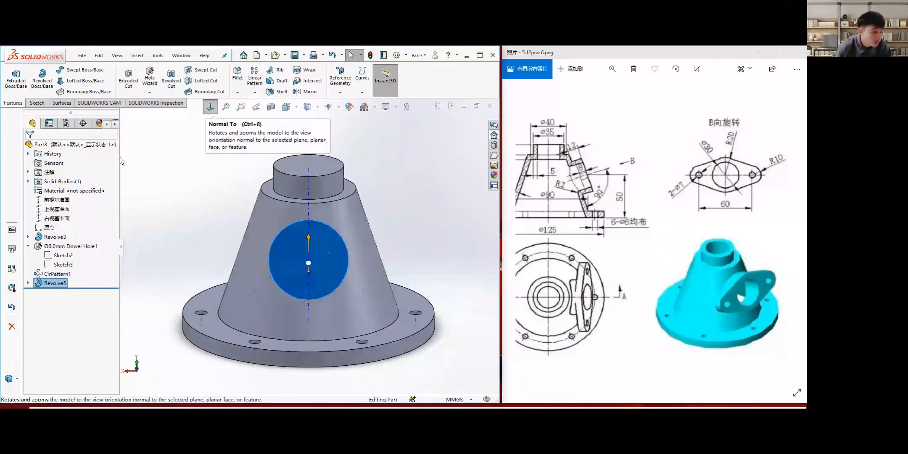
{"action": "left_click", "coordinate": [37, 104]}
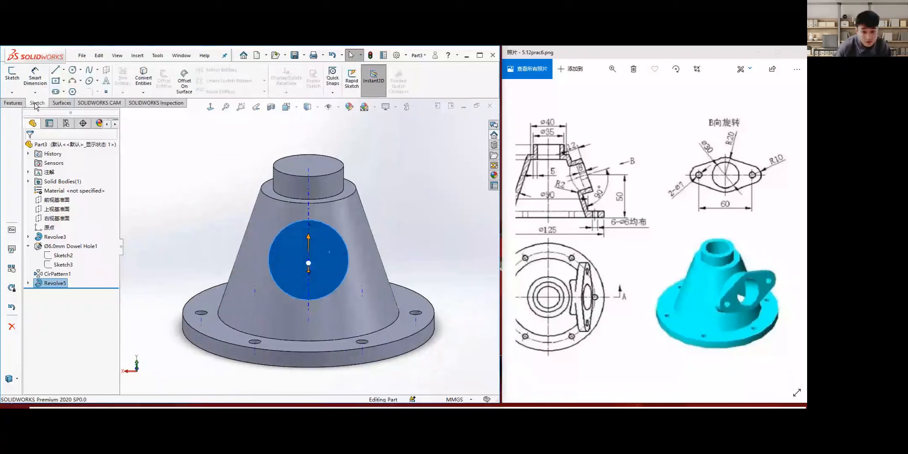
{"action": "left_click", "coordinate": [72, 70]}
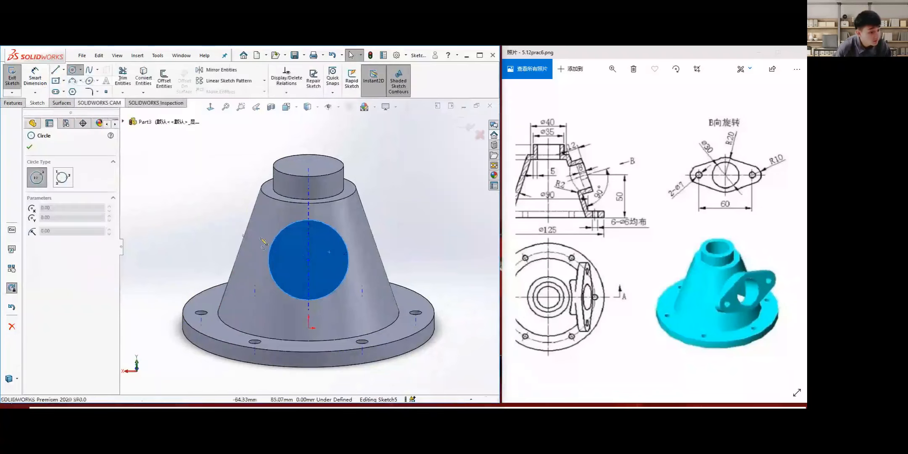
{"action": "left_click", "coordinate": [309, 260]}
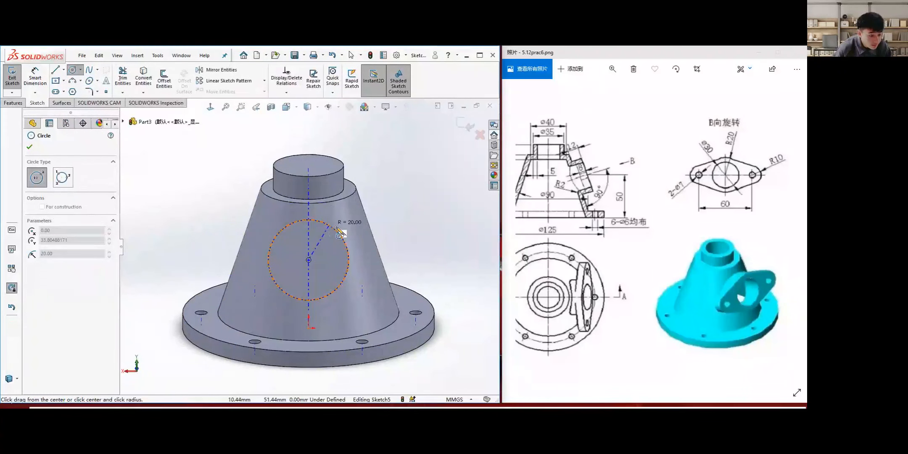
{"action": "left_click", "coordinate": [336, 228]}
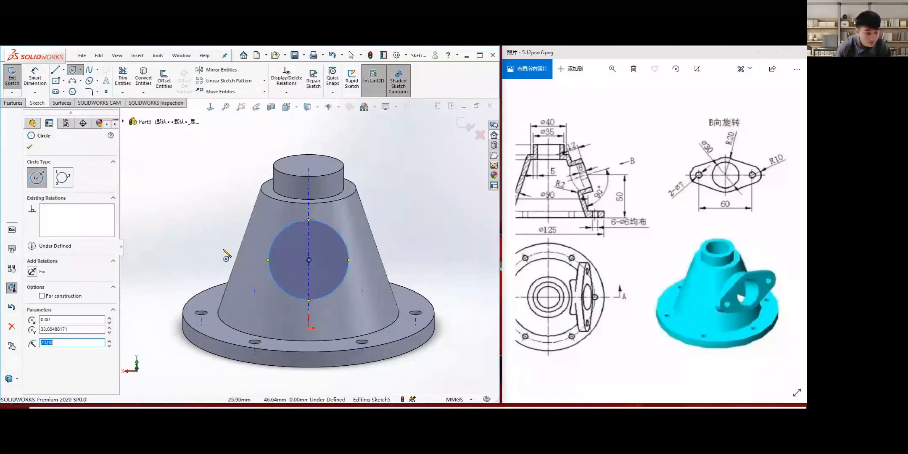
Dimension the circle on the boss's end face with a diameter of 40 mm.
{"action": "left_click", "coordinate": [35, 78]}
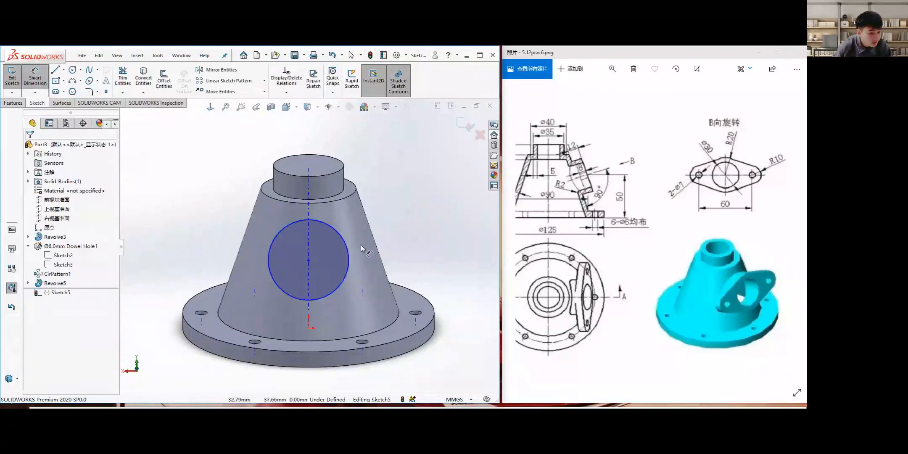
{"action": "left_click", "coordinate": [346, 243]}
{"action": "left_click", "coordinate": [415, 200]}
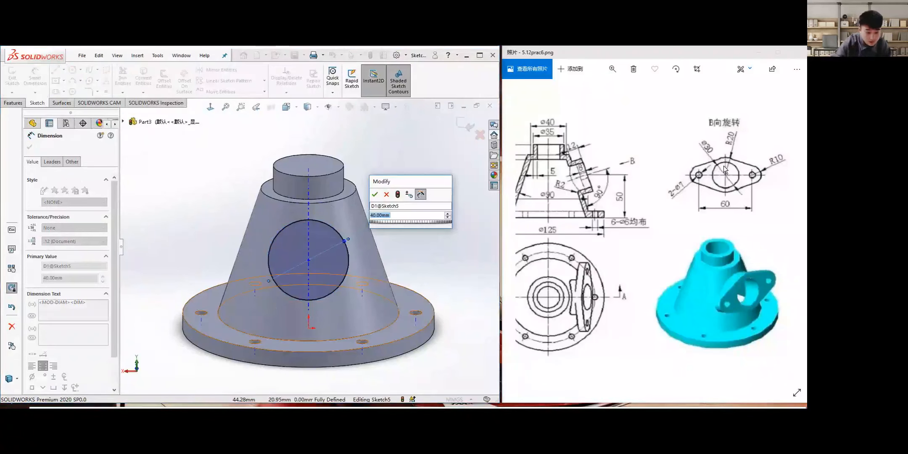
{"action": "key", "text": "Return"}
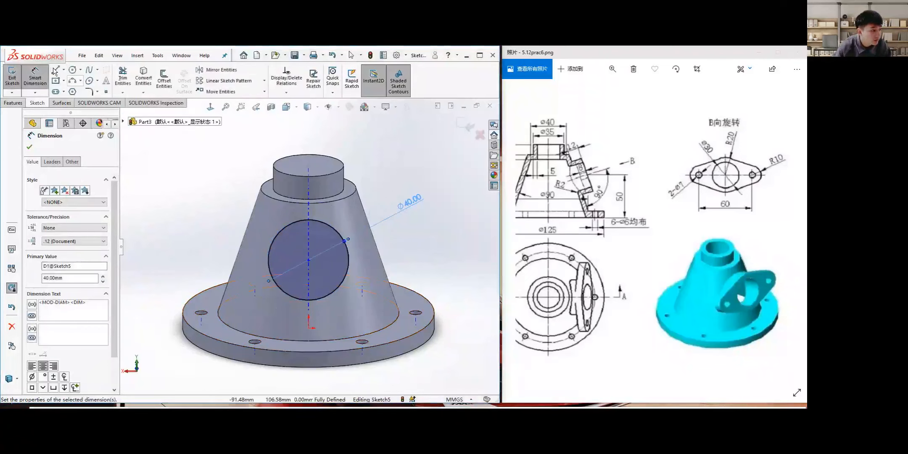
Draw a horizontal centerline from the 40 mm circle's center leftward past the cone's slanted edge.
{"action": "left_click", "coordinate": [63, 70]}
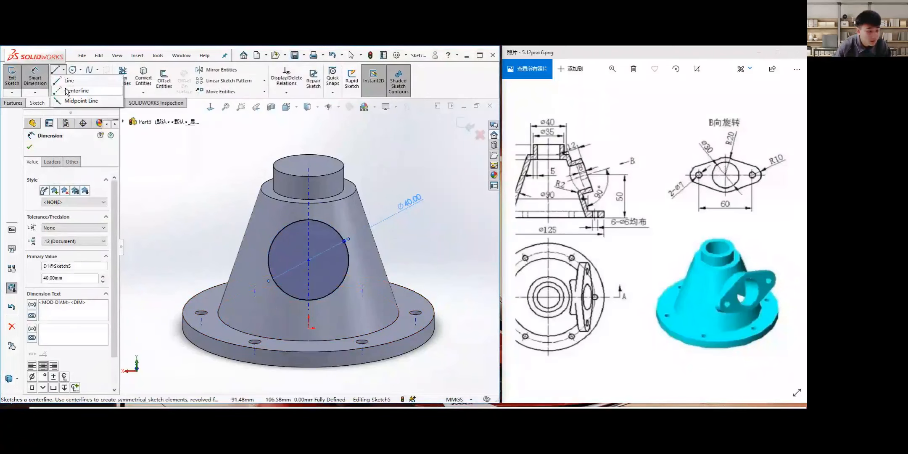
{"action": "left_click", "coordinate": [66, 90]}
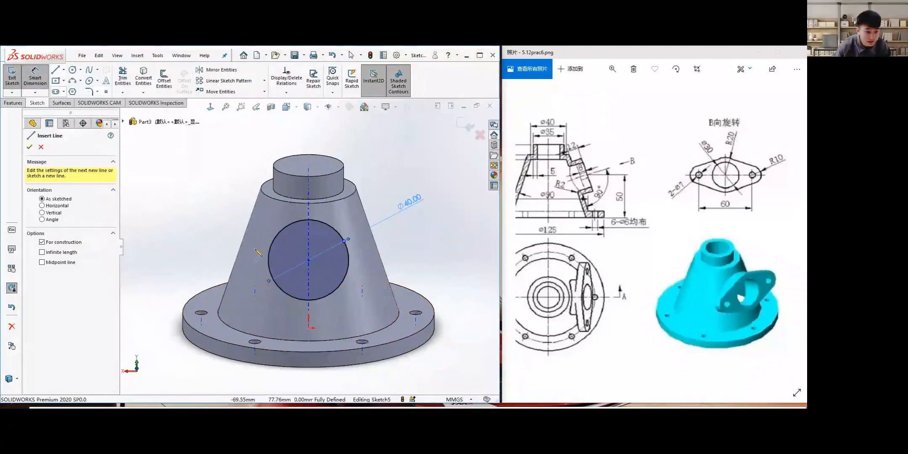
{"action": "left_click", "coordinate": [309, 260]}
{"action": "left_click", "coordinate": [188, 260]}
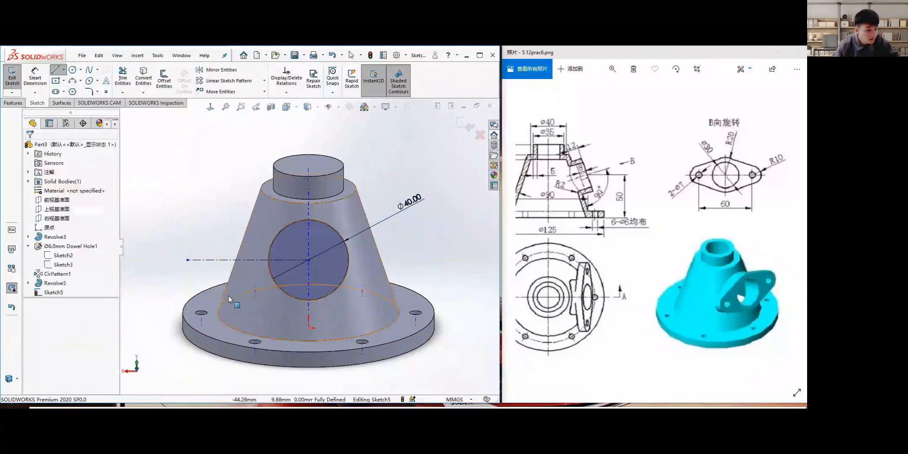
{"action": "key", "text": "Escape"}
Draw a small circle centered on the horizontal centerline outside the 40 mm circle and set its diameter to 7 mm.
{"action": "left_click", "coordinate": [80, 69]}
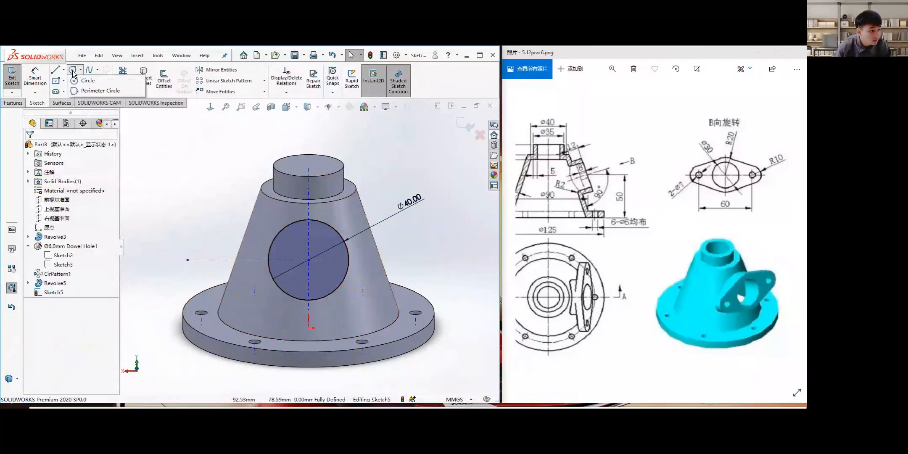
{"action": "left_click", "coordinate": [85, 81]}
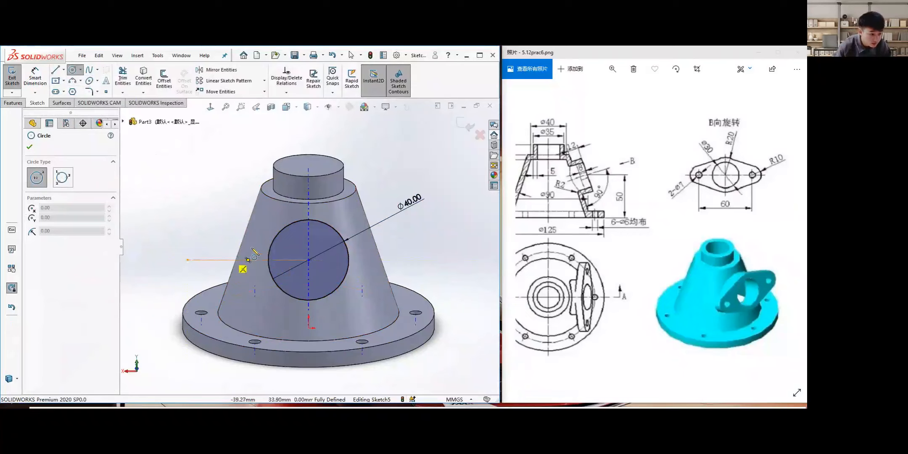
{"action": "left_click", "coordinate": [229, 260]}
{"action": "left_click", "coordinate": [222, 251]}
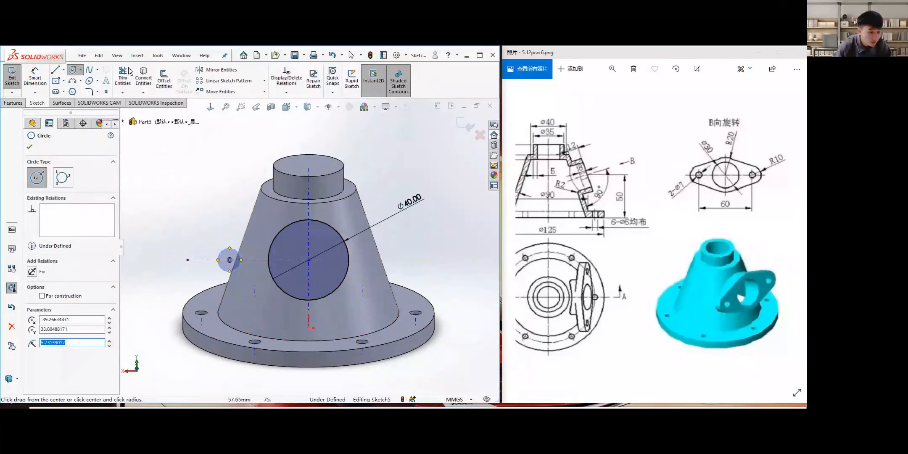
{"action": "left_click", "coordinate": [35, 76]}
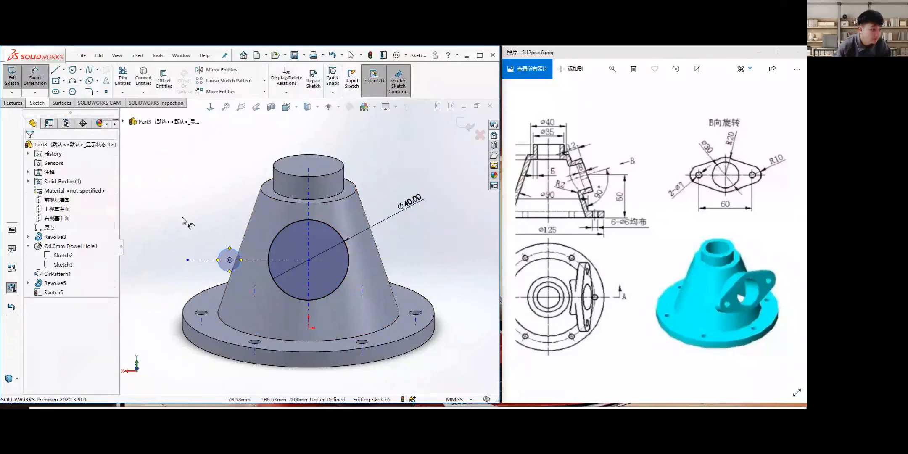
{"action": "left_click", "coordinate": [222, 253]}
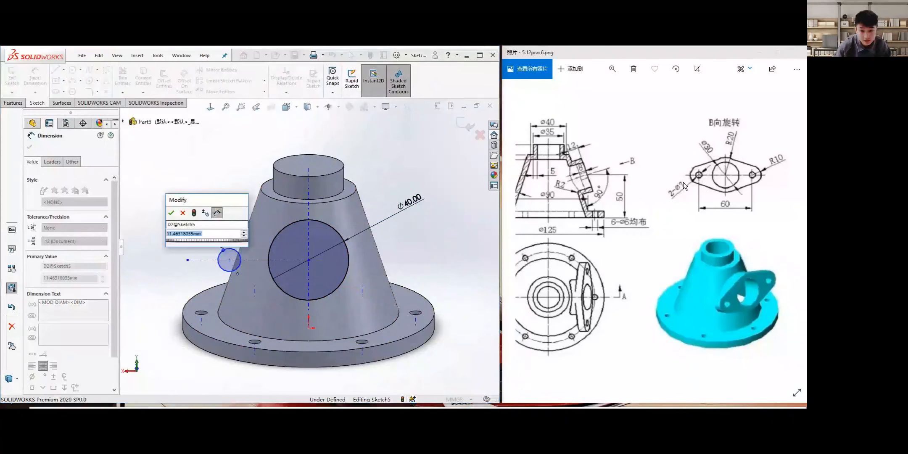
{"action": "type", "text": "7"}
{"action": "key", "text": "Return"}
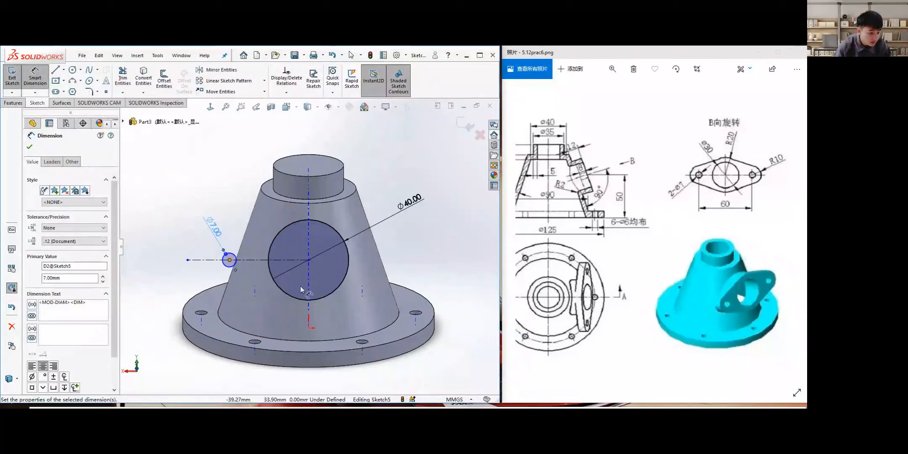
Set the horizontal distance between the centers of the 7 mm and 40 mm circles to 30 mm.
{"action": "left_click", "coordinate": [309, 261]}
{"action": "left_click", "coordinate": [276, 306]}
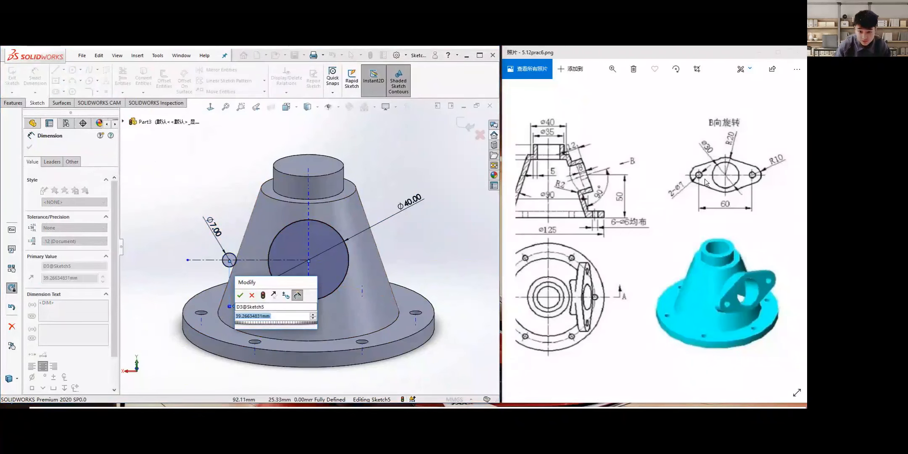
{"action": "type", "text": "30"}
{"action": "key", "text": "Return"}
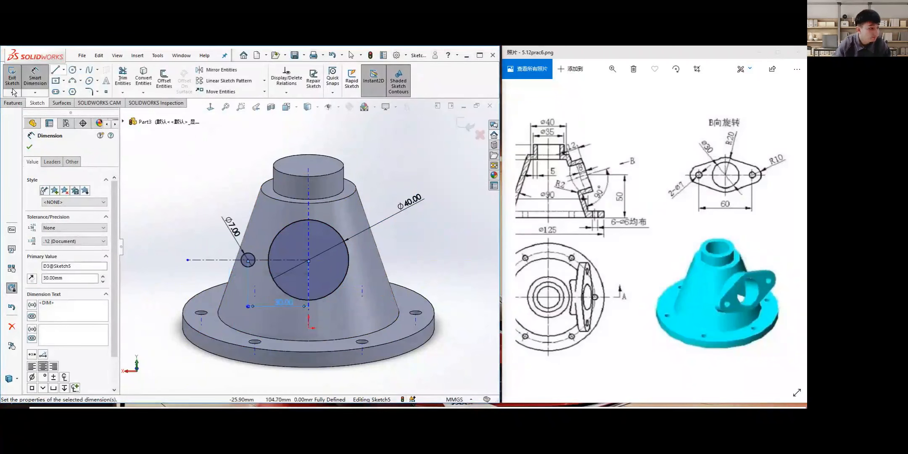
{"action": "left_click", "coordinate": [29, 147]}
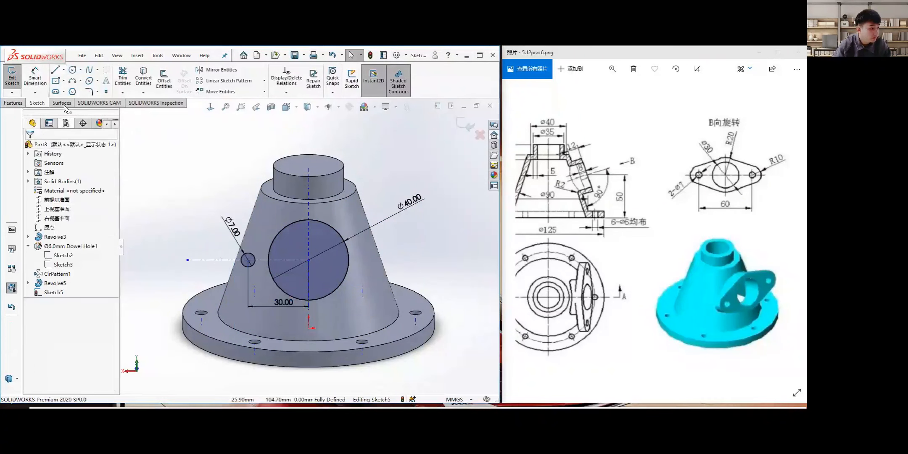
Draw a circle of about 13.5 mm radius concentric with the 7 mm circle.
{"action": "left_click", "coordinate": [80, 69]}
{"action": "left_click", "coordinate": [87, 80]}
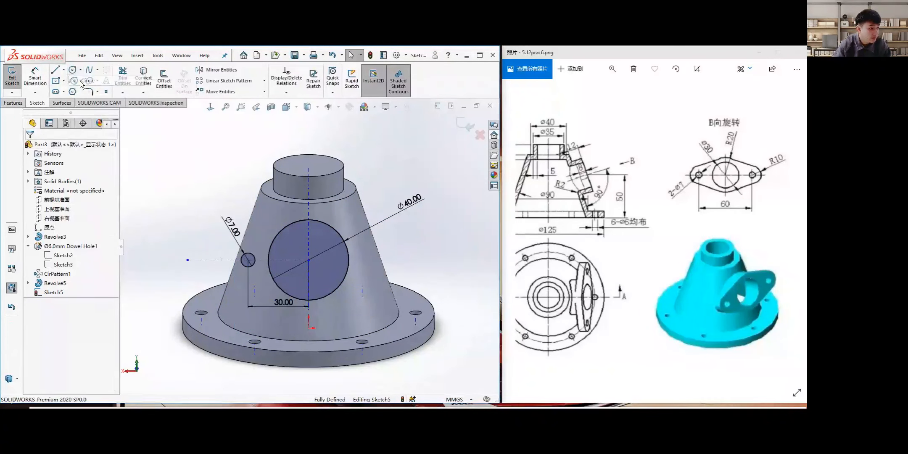
{"action": "left_click", "coordinate": [248, 259]}
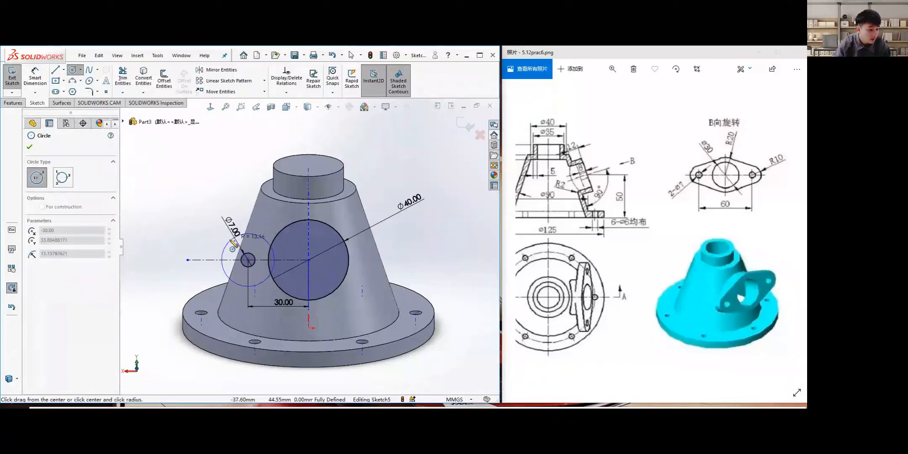
{"action": "left_click", "coordinate": [230, 241]}
{"action": "key", "text": "Escape"}
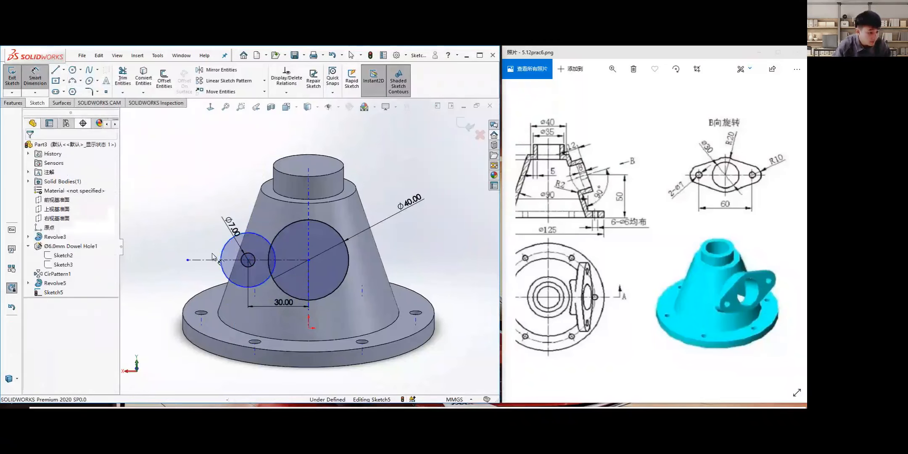
Set the diameter of the outer circle concentric with the 7 mm circle to 20 mm.
{"action": "left_click", "coordinate": [227, 246]}
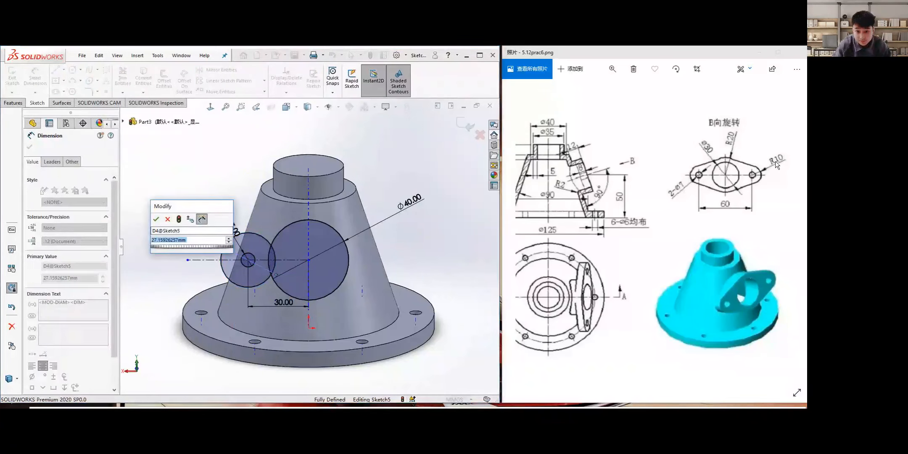
{"action": "type", "text": "7"}
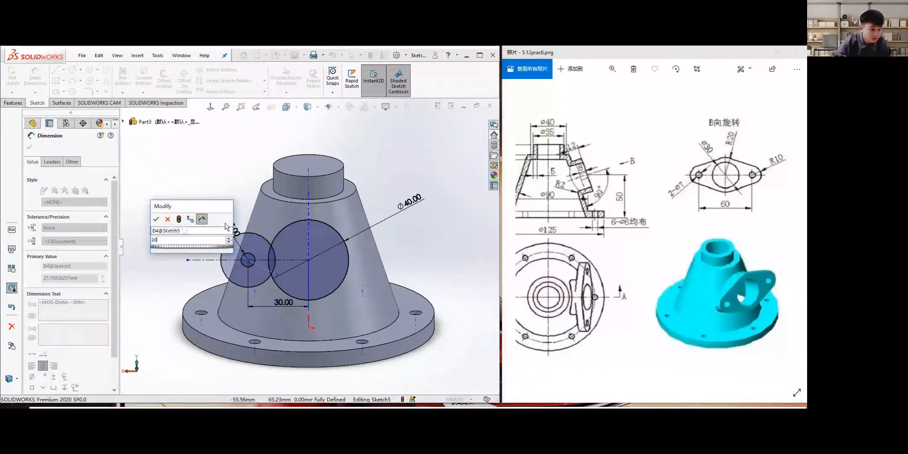
{"action": "key", "text": "Return"}
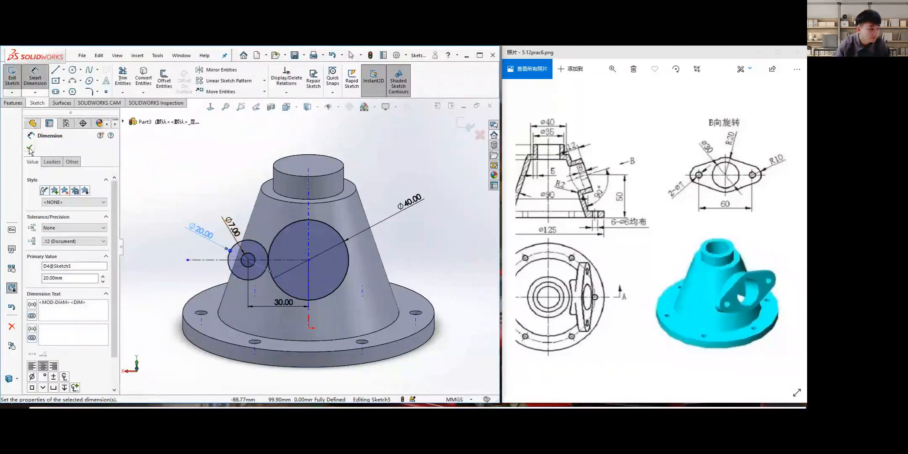
{"action": "key", "text": "Escape"}
Draw a slanted line about 70.7 mm long above the 20 mm and 40 mm circles, descending toward the horizontal centerline's outer end.
{"action": "left_click", "coordinate": [63, 70]}
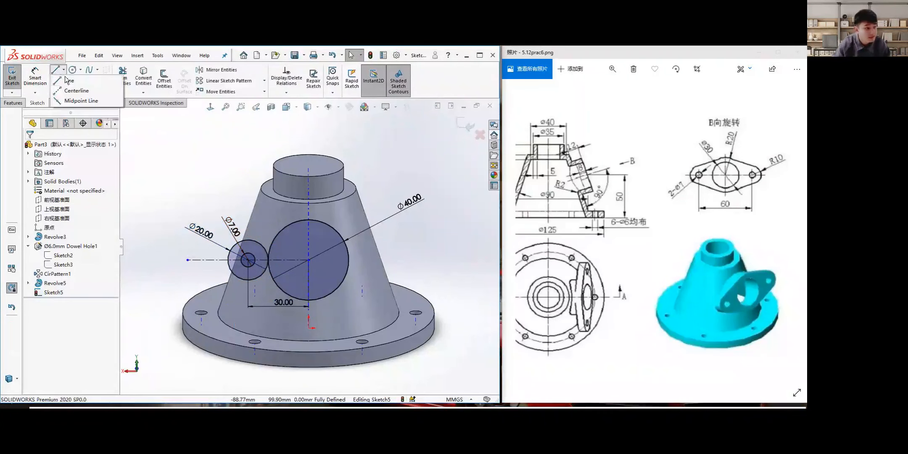
{"action": "left_click", "coordinate": [75, 83]}
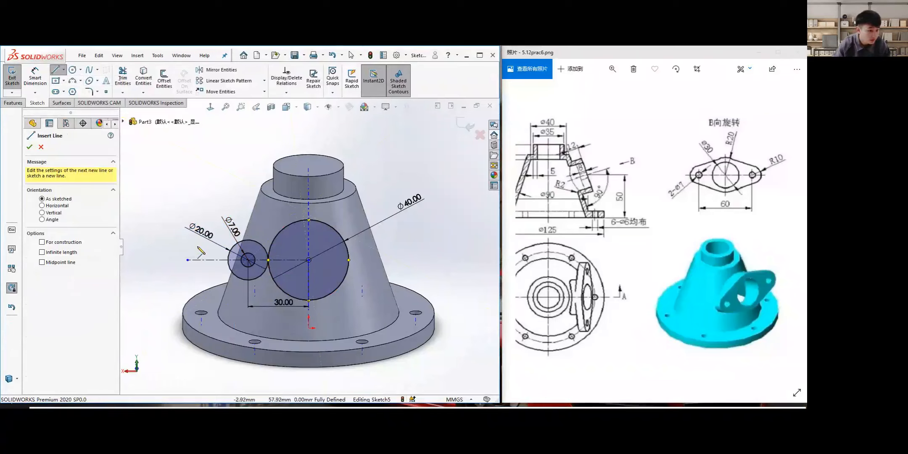
{"action": "left_click", "coordinate": [303, 211]}
{"action": "left_click", "coordinate": [54, 70]}
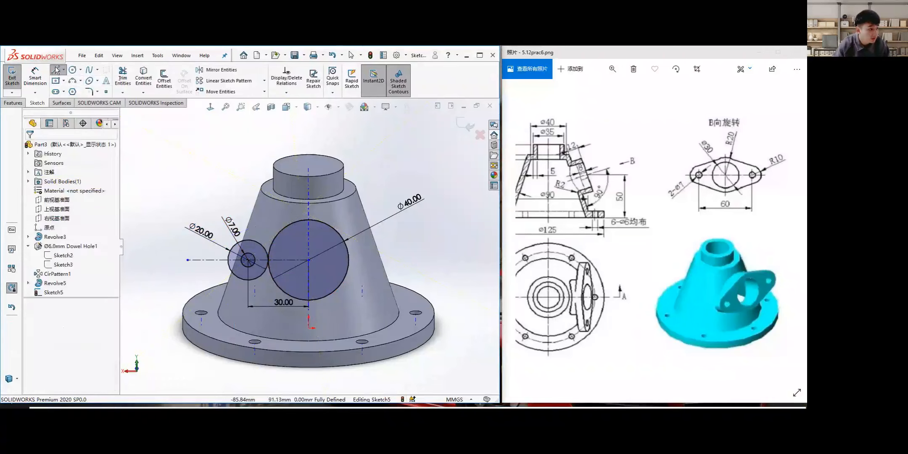
{"action": "left_click", "coordinate": [64, 69]}
{"action": "left_click", "coordinate": [308, 211]}
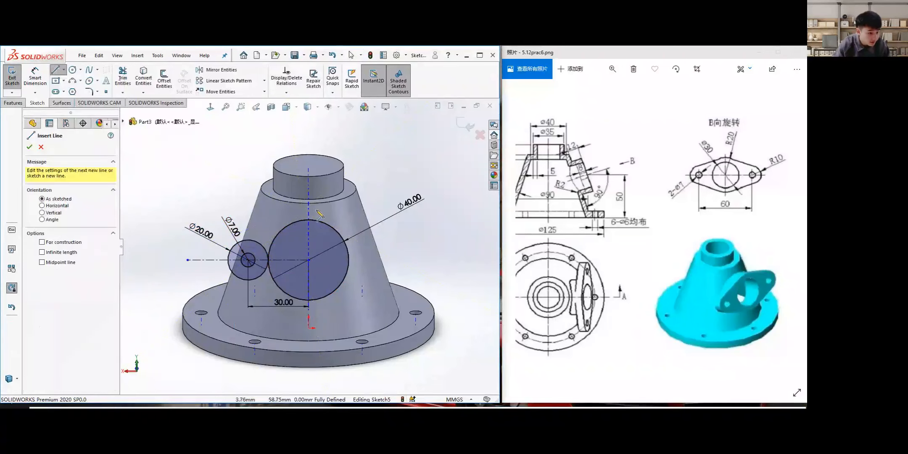
{"action": "left_click", "coordinate": [181, 251]}
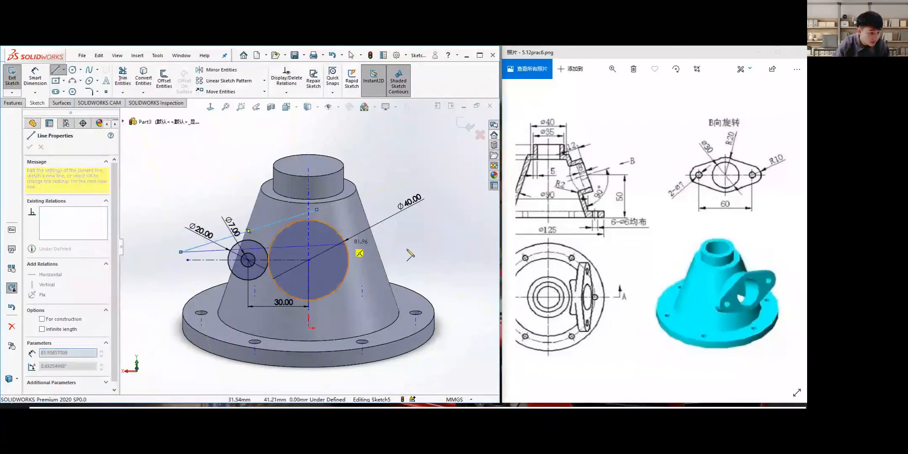
{"action": "key", "text": "Escape"}
Make the slanted line tangent to both the 20 mm circle and the 40 mm circle.
{"action": "left_click", "coordinate": [315, 215]}
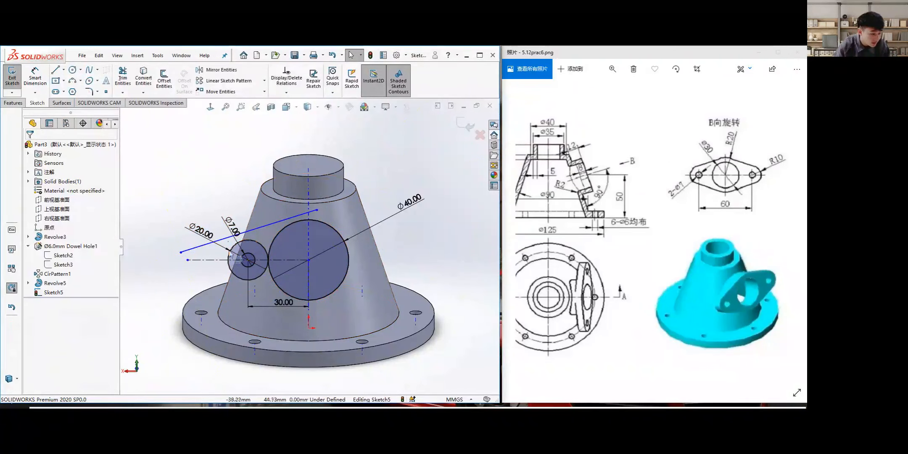
{"action": "left_click", "coordinate": [262, 227]}
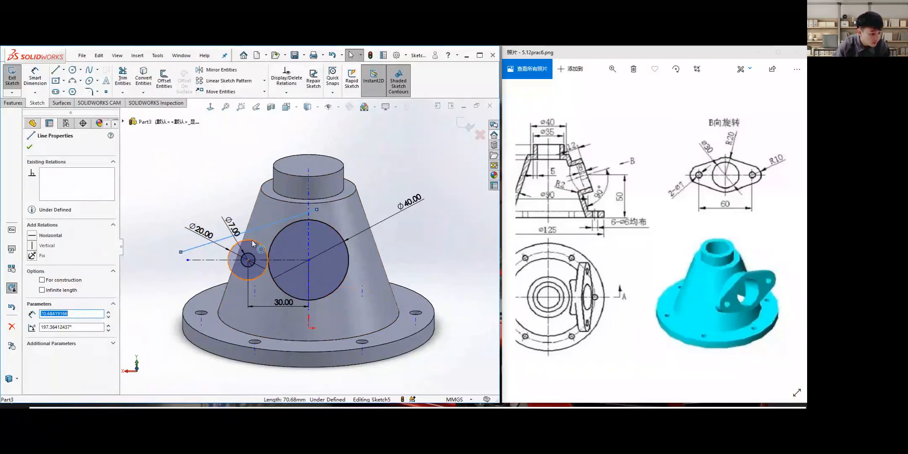
{"action": "left_click", "coordinate": [252, 239], "text": "ctrl"}
{"action": "left_click", "coordinate": [46, 285]}
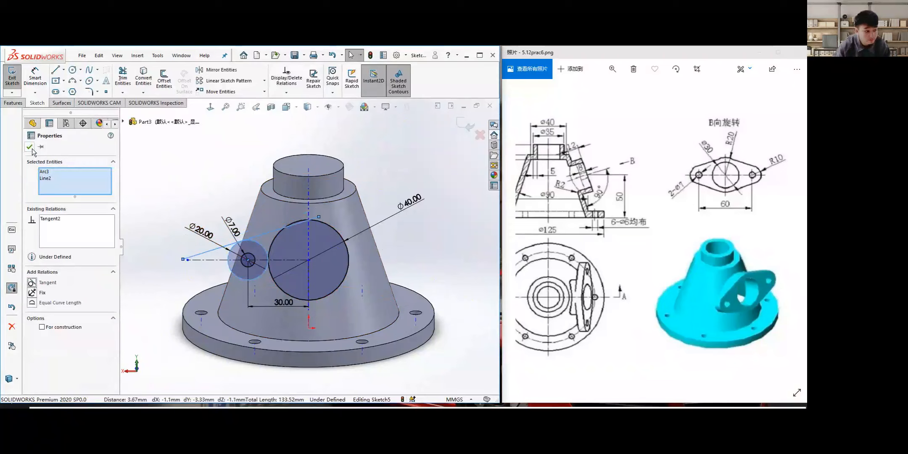
{"action": "left_click", "coordinate": [281, 229]}
{"action": "left_click", "coordinate": [273, 241], "text": "ctrl"}
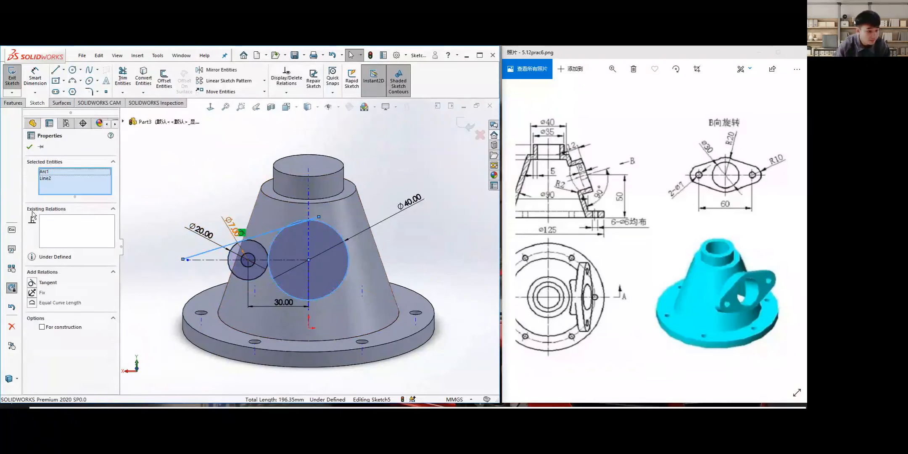
{"action": "left_click", "coordinate": [30, 147]}
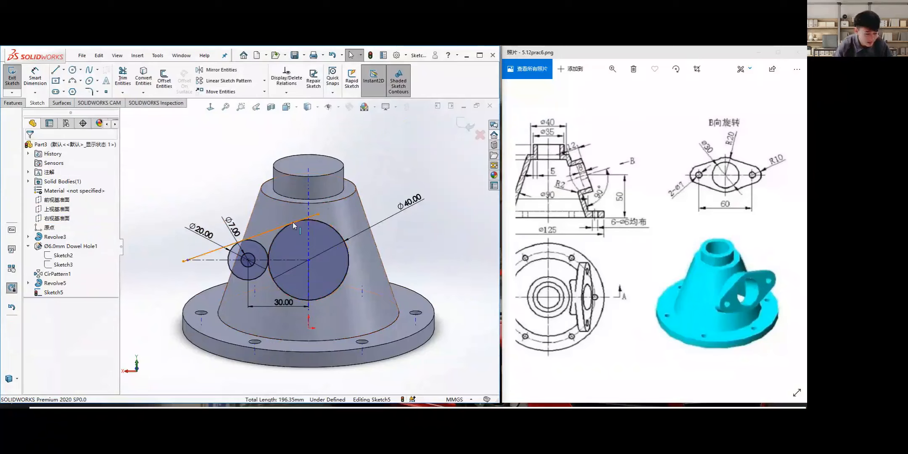
Trim both ends of the slanted line that extend beyond its tangent points on the two circles.
{"action": "left_click", "coordinate": [123, 78]}
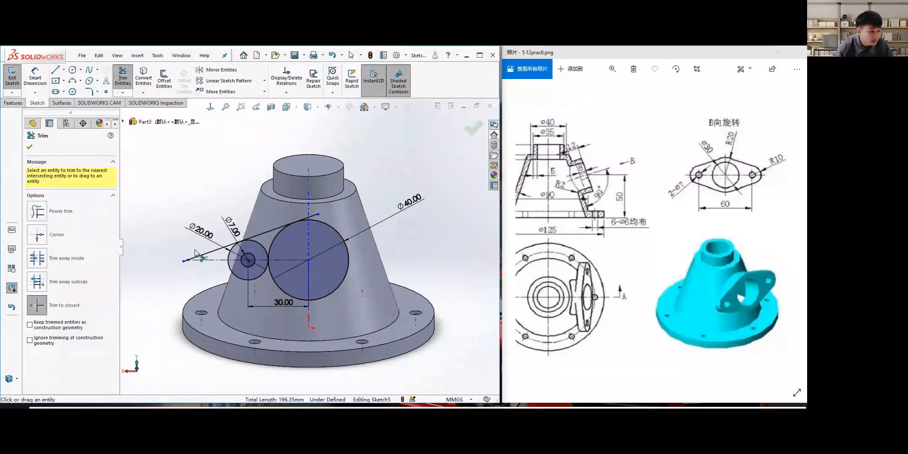
{"action": "left_click", "coordinate": [208, 253]}
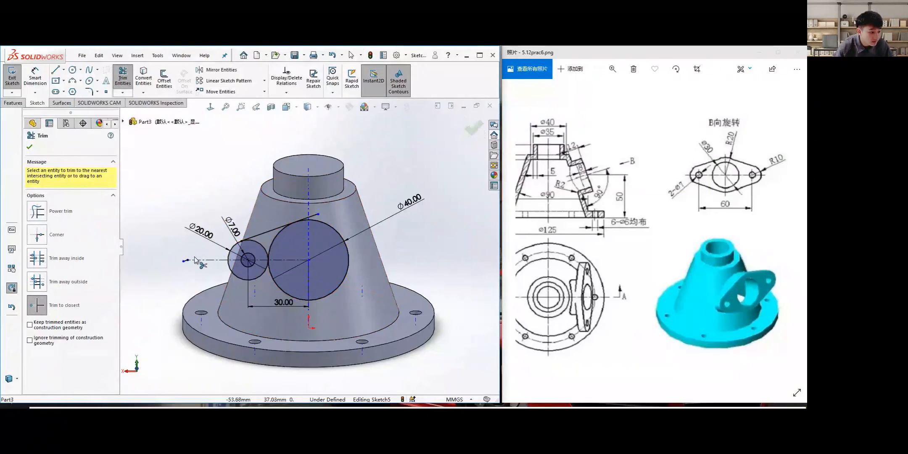
{"action": "scroll", "coordinate": [189, 262], "scroll_direction": "down", "scroll_amount": 3}
{"action": "left_click", "coordinate": [213, 260]}
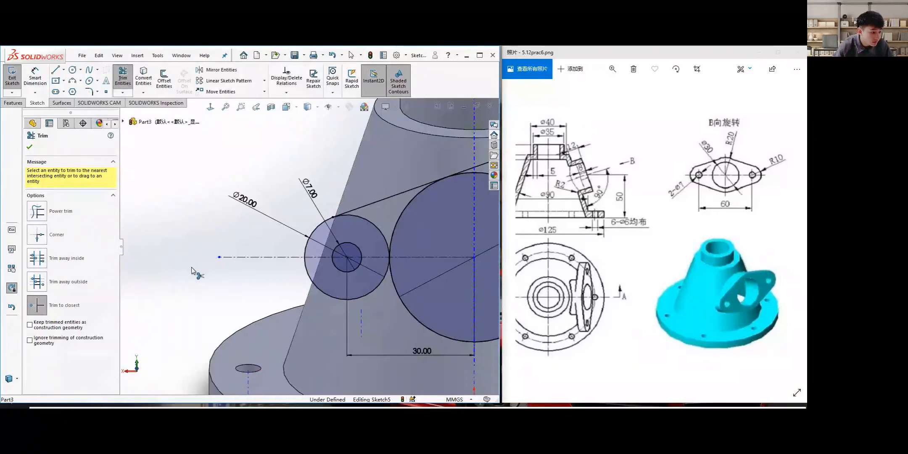
{"action": "scroll", "coordinate": [324, 239], "scroll_direction": "up", "scroll_amount": 4}
{"action": "scroll", "coordinate": [366, 215], "scroll_direction": "down", "scroll_amount": 3}
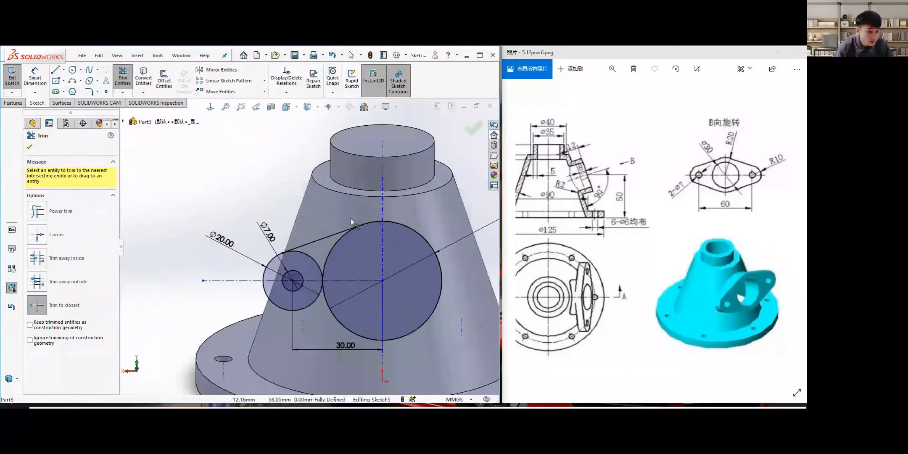
{"action": "left_click", "coordinate": [30, 148]}
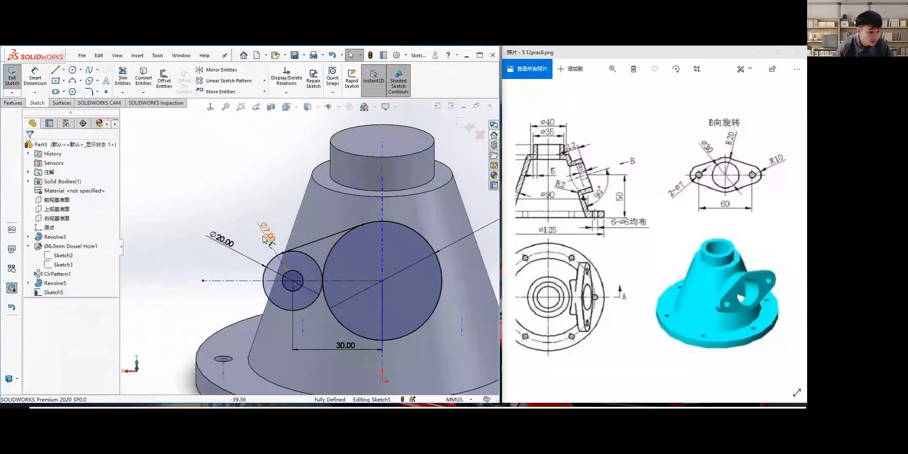
{"action": "scroll", "coordinate": [347, 235], "scroll_direction": "up", "scroll_amount": 3}
{"action": "scroll", "coordinate": [347, 235], "scroll_direction": "down", "scroll_amount": 3}
{"action": "scroll", "coordinate": [347, 235], "scroll_direction": "up", "scroll_amount": 1}
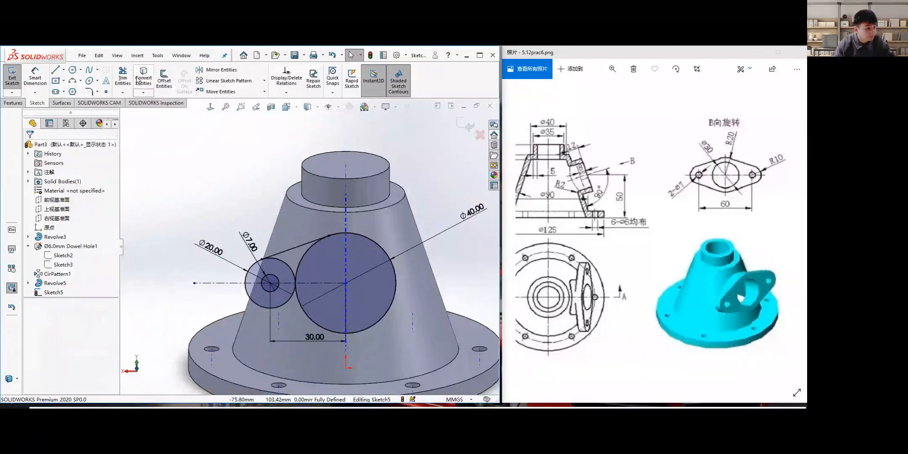
Mirror the tangent line about the horizontal centerline, keeping the original.
{"action": "left_click", "coordinate": [218, 70]}
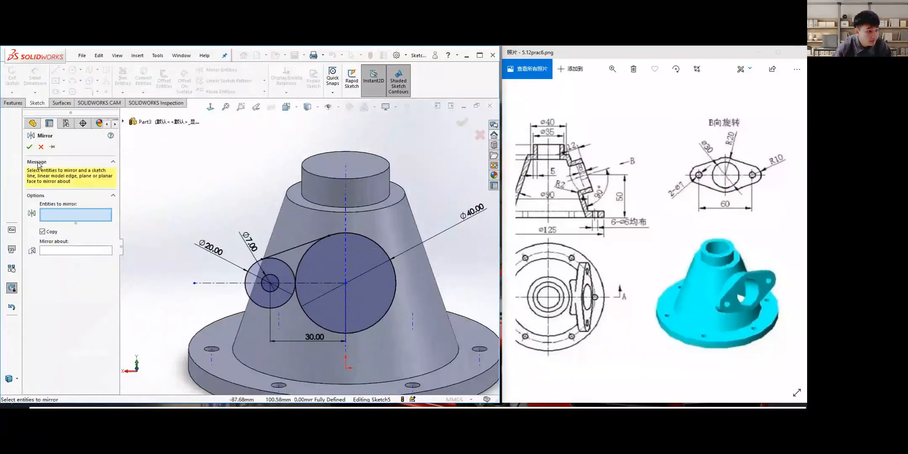
{"action": "left_click", "coordinate": [287, 251]}
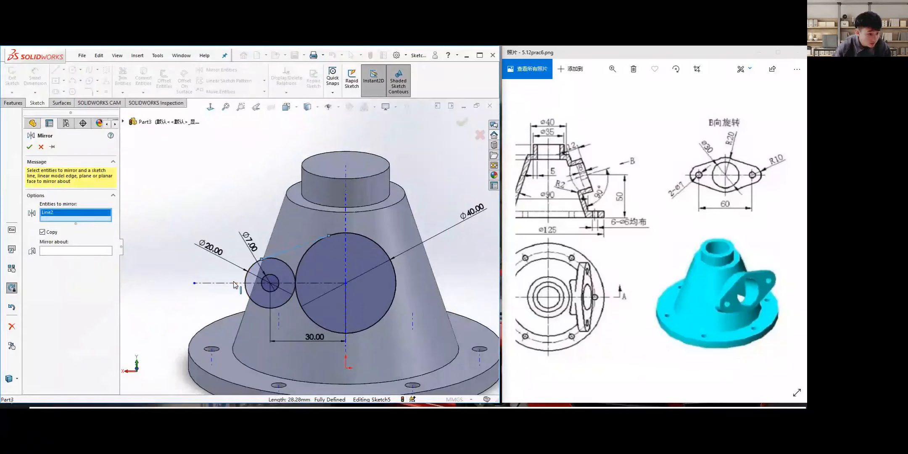
{"action": "left_click", "coordinate": [78, 251]}
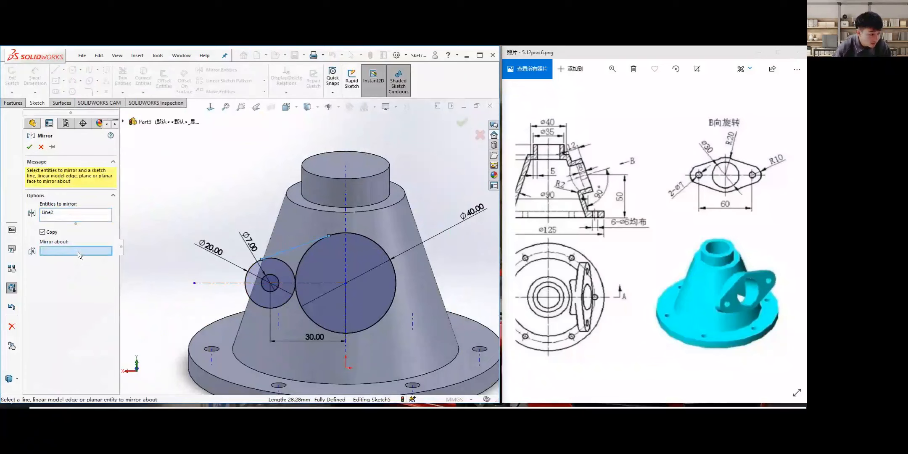
{"action": "left_click", "coordinate": [220, 283]}
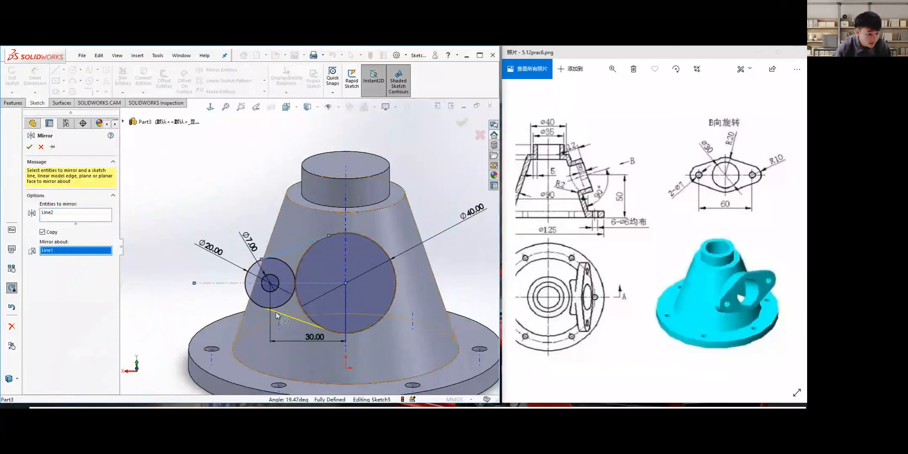
{"action": "left_click", "coordinate": [30, 147]}
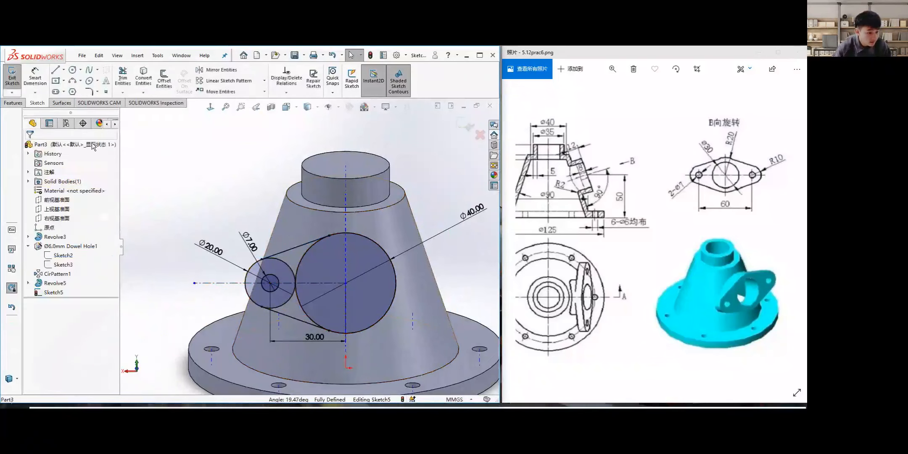
{"action": "left_click", "coordinate": [226, 71]}
{"action": "left_click", "coordinate": [292, 247]}
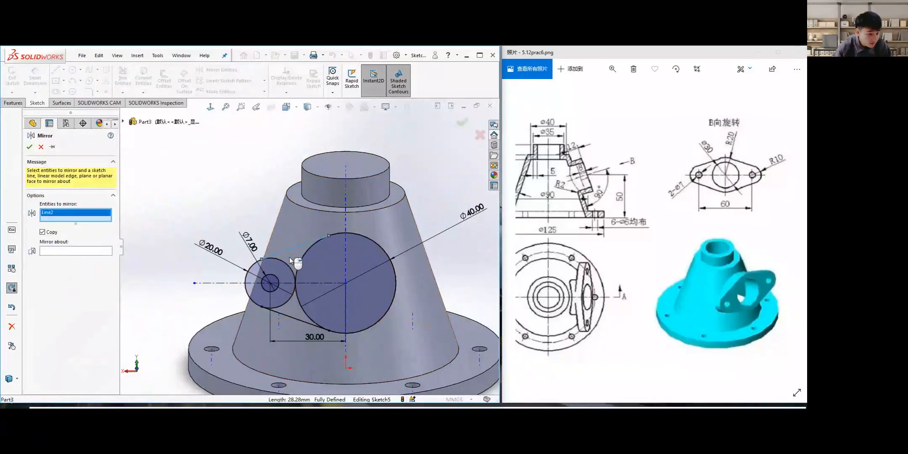
{"action": "left_click", "coordinate": [277, 280]}
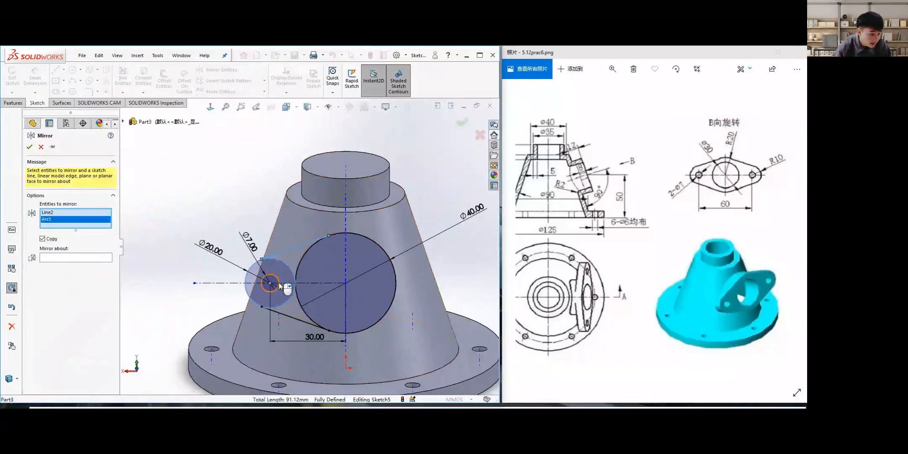
{"action": "left_click", "coordinate": [294, 318]}
{"action": "left_click", "coordinate": [84, 271]}
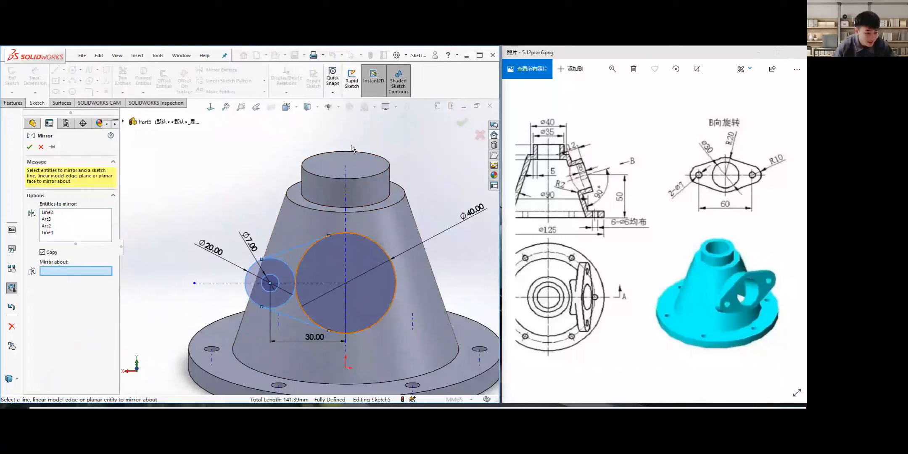
{"action": "key", "text": "Escape"}
Draw a vertical centerline about 26.6 mm long upward from the 40 mm circle's center.
{"action": "left_click", "coordinate": [64, 70]}
{"action": "left_click", "coordinate": [75, 91]}
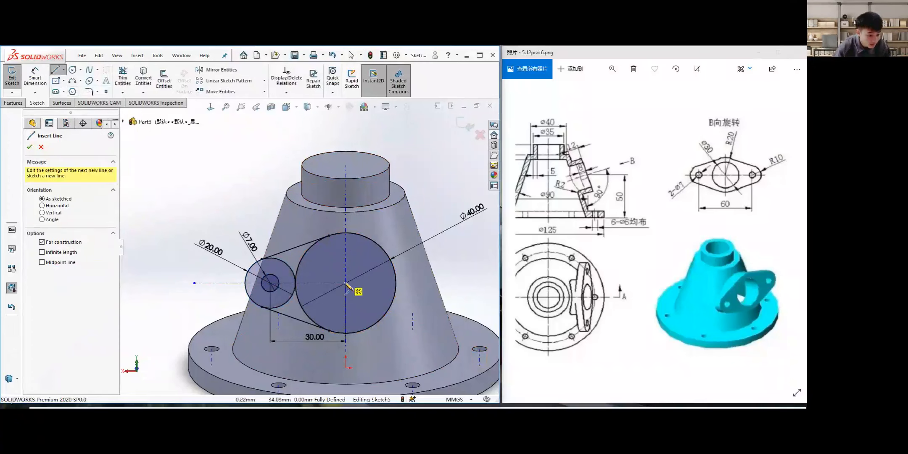
{"action": "left_click", "coordinate": [345, 216]}
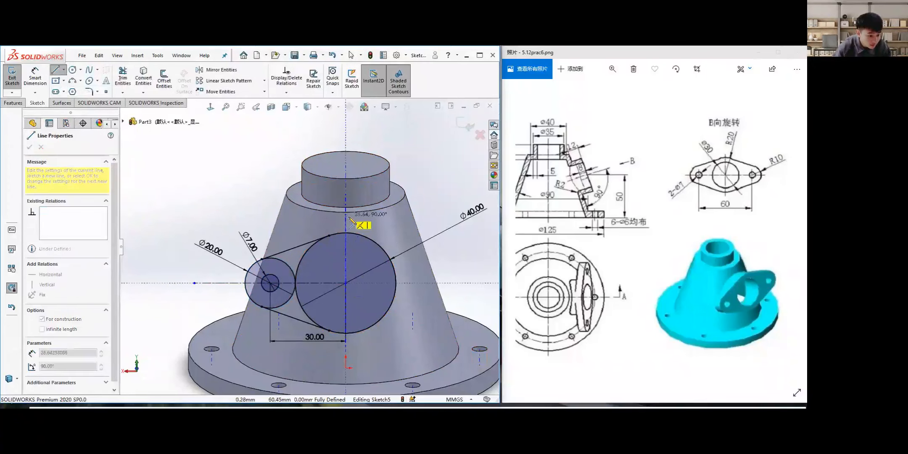
{"action": "key", "text": "Escape"}
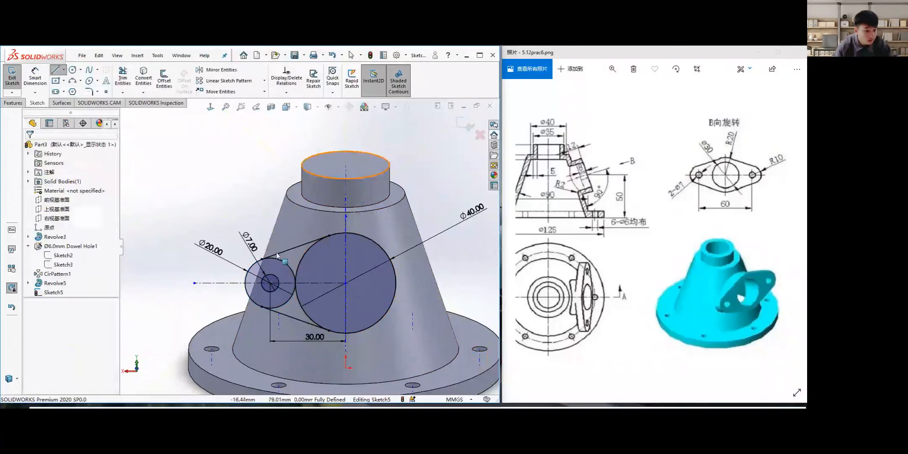
Mirror both tangent lines, the 20 mm circle and the 7 mm hole circle about the vertical centerline, keeping the originals.
{"action": "left_click", "coordinate": [226, 71]}
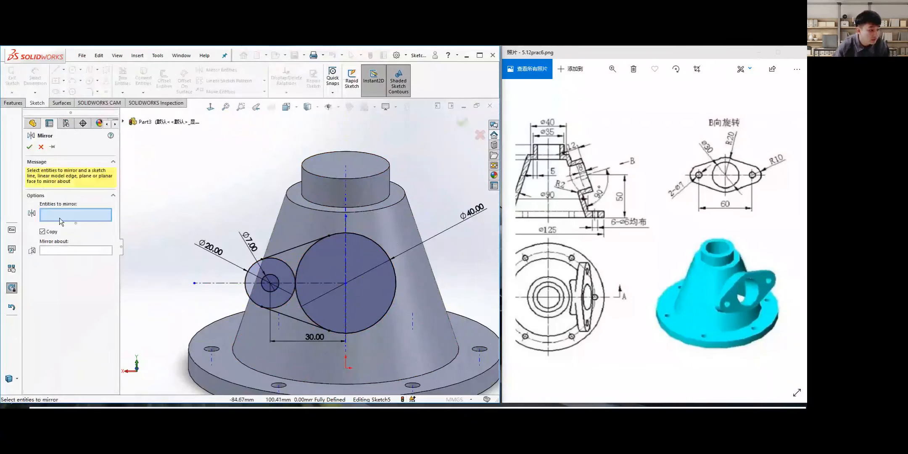
{"action": "left_click", "coordinate": [281, 251]}
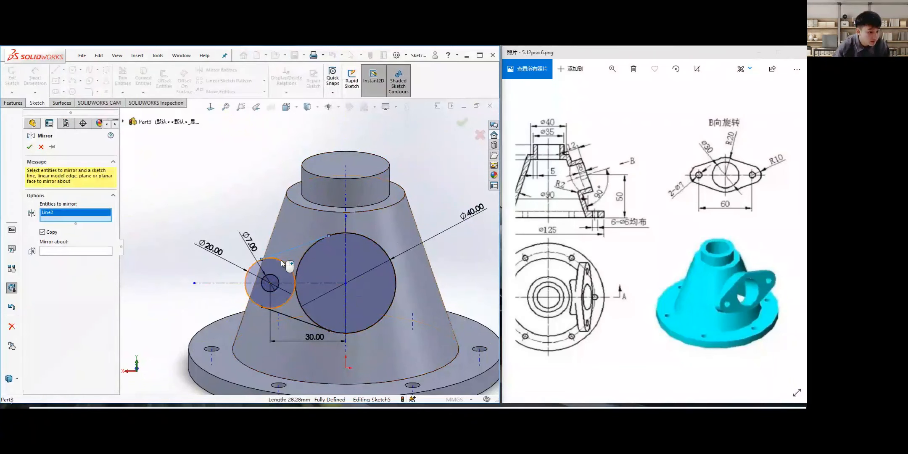
{"action": "left_click", "coordinate": [281, 260]}
{"action": "left_click", "coordinate": [324, 324]}
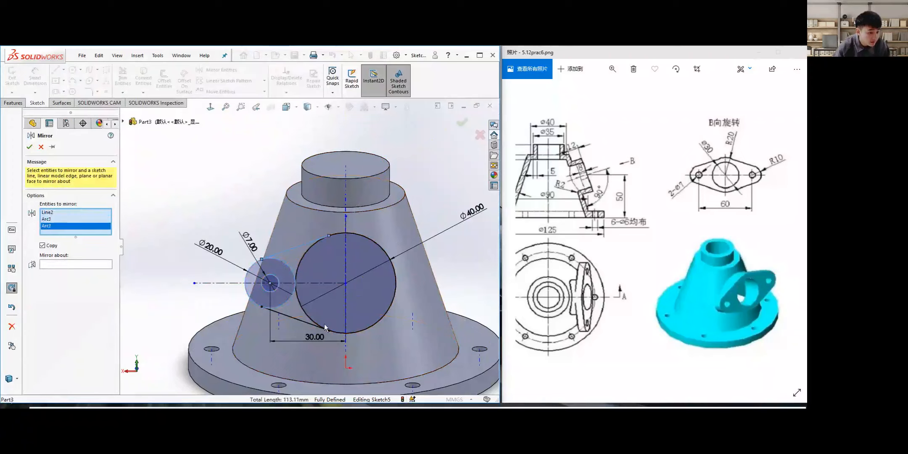
{"action": "left_click", "coordinate": [299, 320]}
{"action": "left_click", "coordinate": [88, 271]}
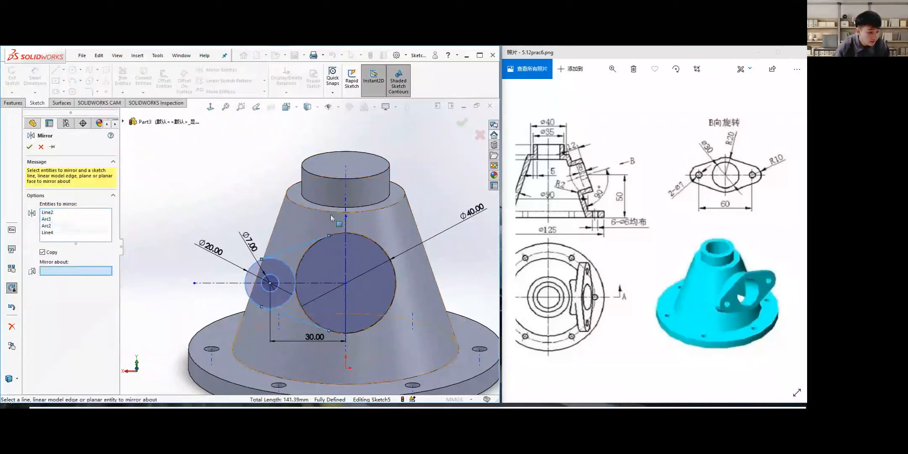
{"action": "left_click", "coordinate": [345, 230]}
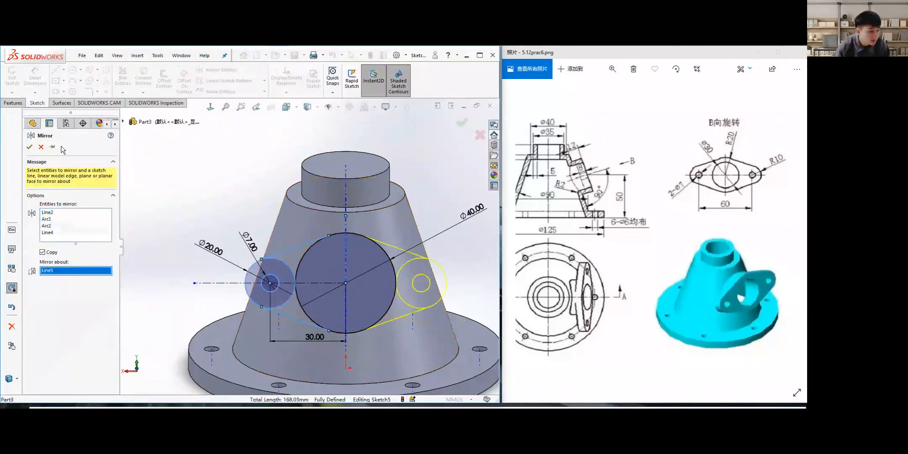
{"action": "left_click", "coordinate": [29, 147]}
Trim the inner arcs of both 20 mm circles and both side arcs of the 40 mm circle, leaving a single oval outline.
{"action": "middle_click_drag", "start_coordinate": [289, 218], "coordinate": [245, 173]}
{"action": "left_click", "coordinate": [121, 78]}
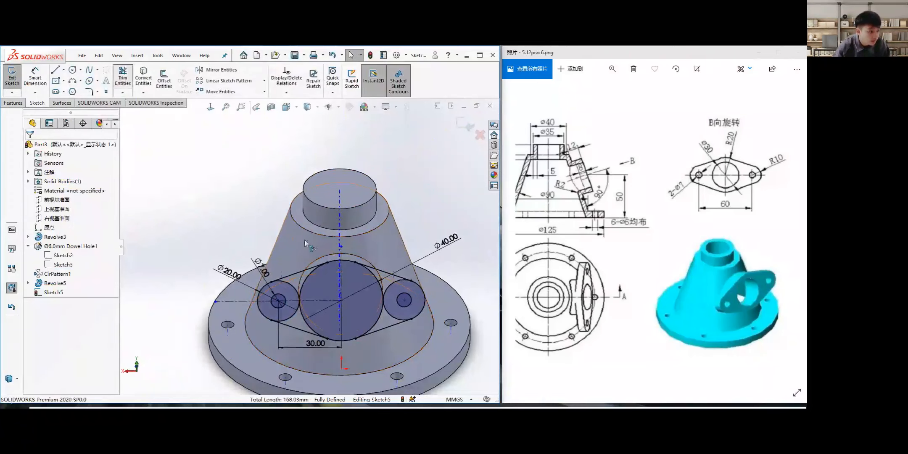
{"action": "scroll", "coordinate": [286, 277], "scroll_direction": "down", "scroll_amount": 3}
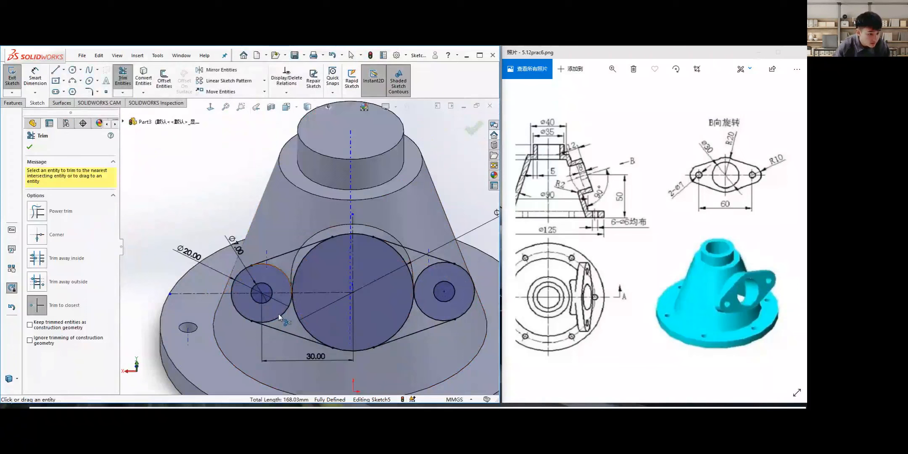
{"action": "left_click", "coordinate": [278, 314]}
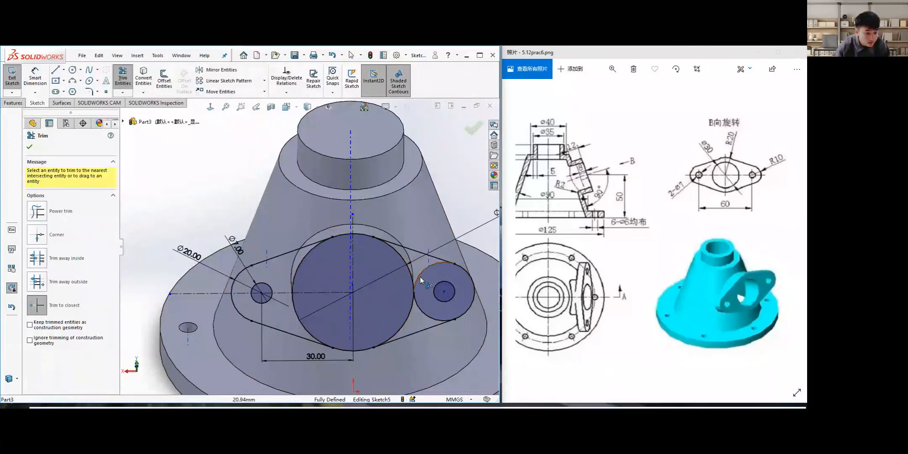
{"action": "left_click", "coordinate": [421, 307]}
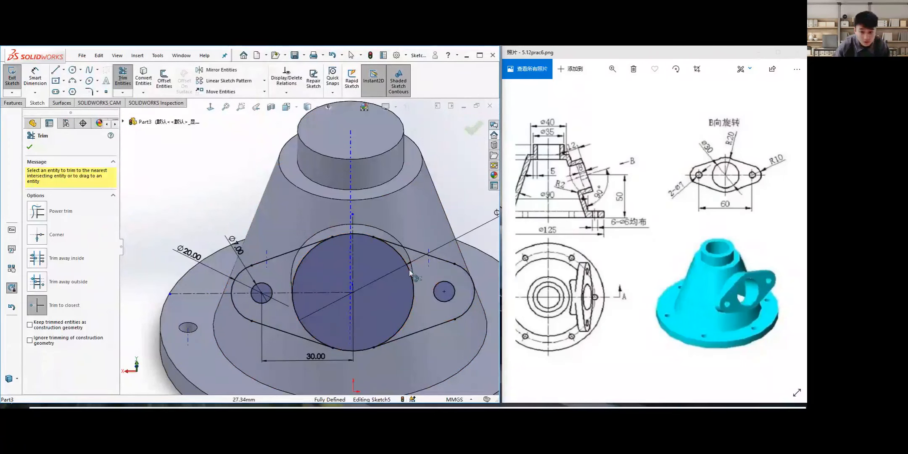
{"action": "left_click", "coordinate": [414, 303]}
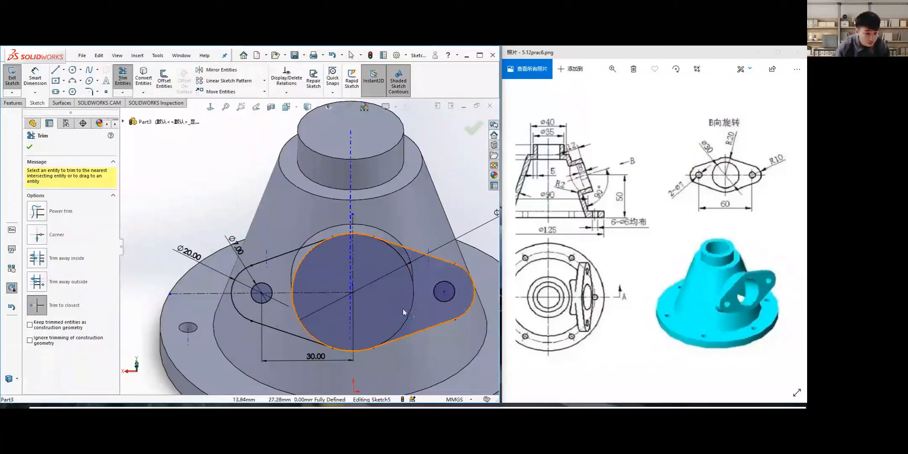
{"action": "left_click", "coordinate": [294, 271]}
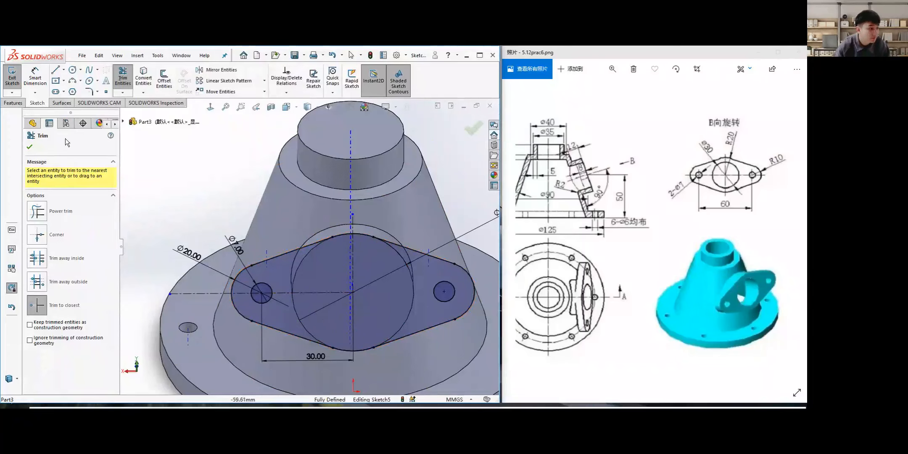
{"action": "left_click", "coordinate": [30, 148]}
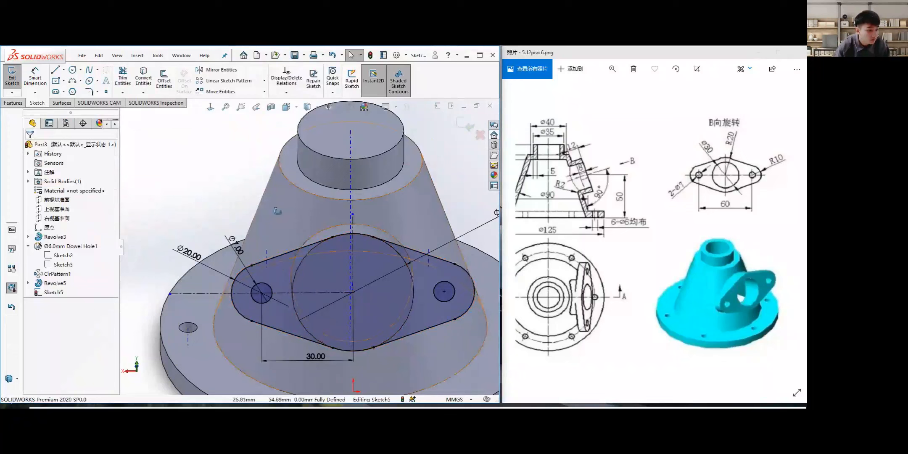
Check the flange dimensions in the reference drawing and close the flange sketch.
{"action": "middle_click_drag", "start_coordinate": [296, 239], "coordinate": [317, 247]}
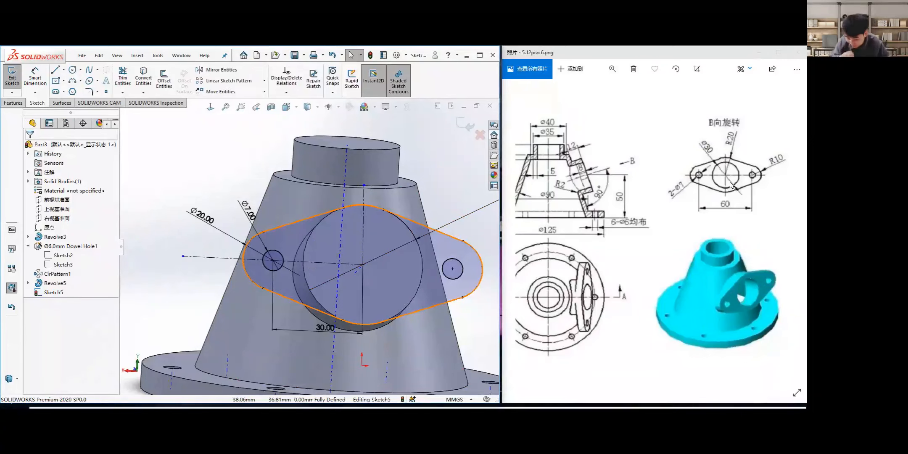
{"action": "left_click_drag", "start_coordinate": [652, 209], "coordinate": [700, 191]}
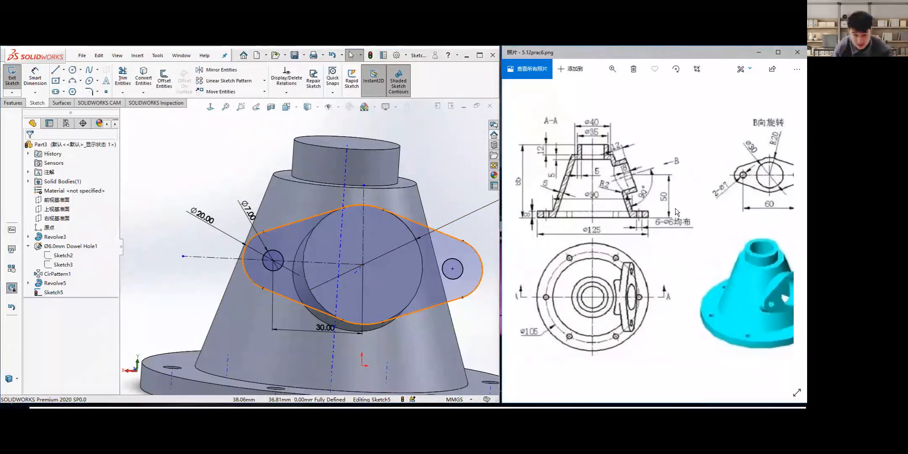
{"action": "scroll", "coordinate": [601, 190], "scroll_direction": "down", "scroll_amount": 1}
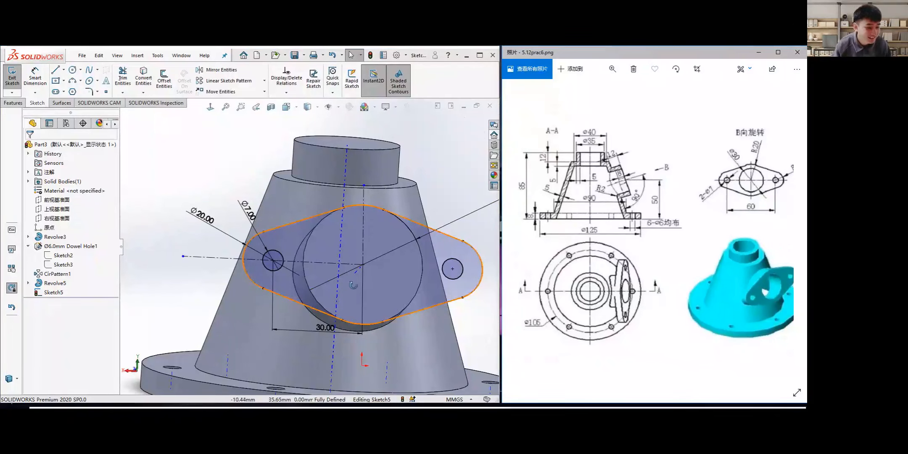
{"action": "middle_click_drag", "start_coordinate": [354, 285], "coordinate": [300, 253]}
{"action": "left_click", "coordinate": [12, 80]}
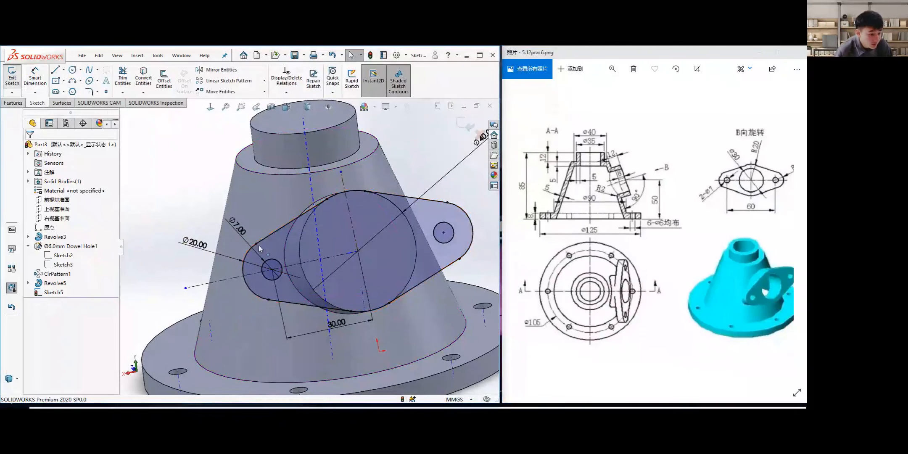
Set up a blind boss extrusion of the flange sketch, reversed toward the cone, with a depth of 8 mm.
{"action": "left_click", "coordinate": [53, 292]}
{"action": "middle_click_drag", "start_coordinate": [208, 262], "coordinate": [288, 263]}
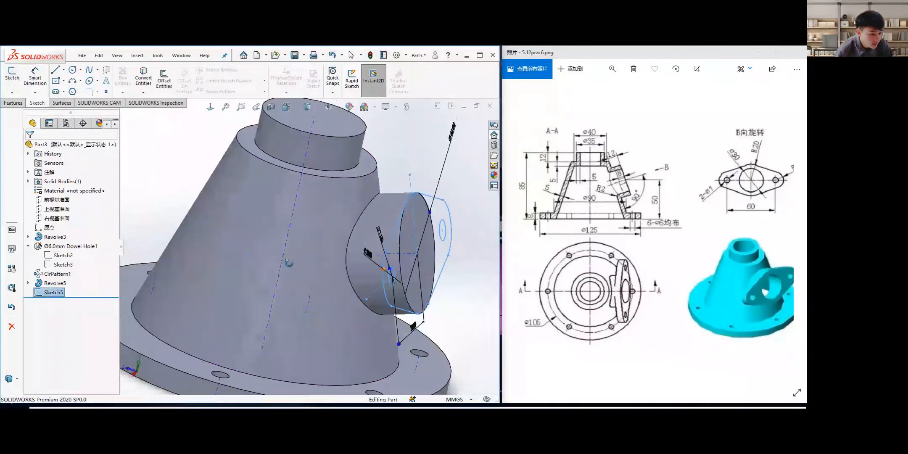
{"action": "left_click", "coordinate": [13, 103]}
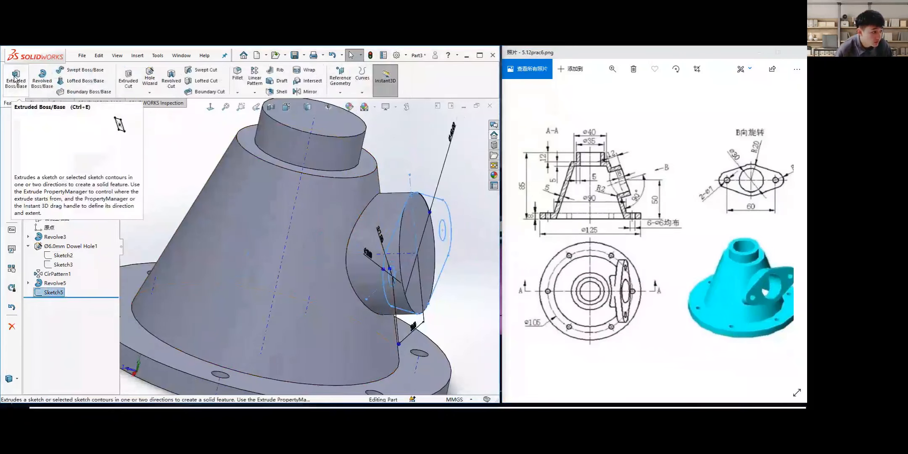
{"action": "left_click", "coordinate": [15, 79]}
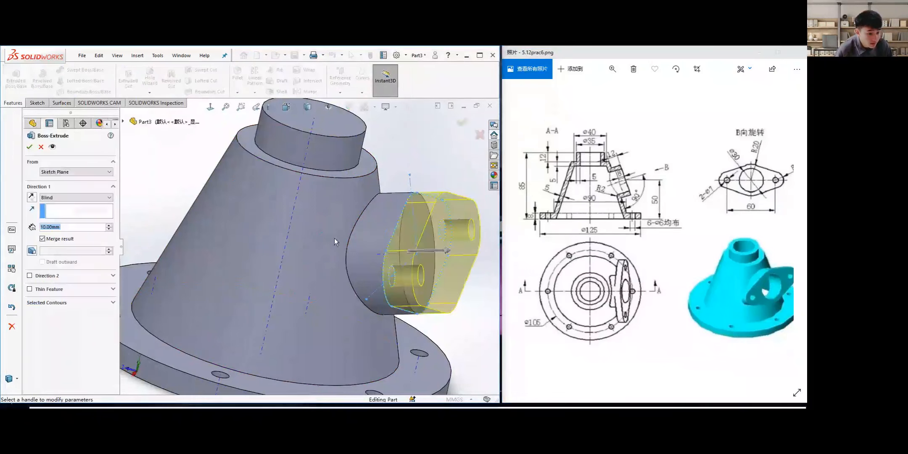
{"action": "middle_click_drag", "start_coordinate": [436, 248], "coordinate": [323, 286]}
{"action": "middle_click_drag", "start_coordinate": [419, 267], "coordinate": [401, 263]}
{"action": "left_click_drag", "start_coordinate": [436, 229], "coordinate": [366, 257]}
{"action": "middle_click_drag", "start_coordinate": [448, 263], "coordinate": [427, 239]}
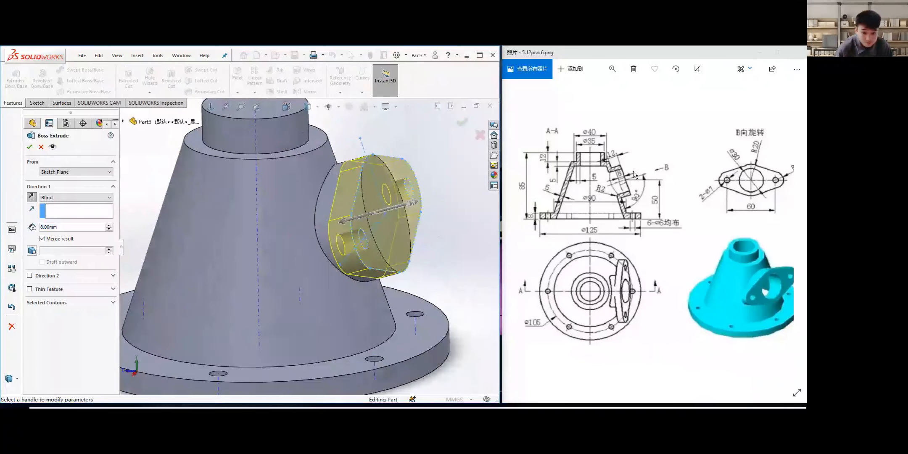
{"action": "middle_click_drag", "start_coordinate": [402, 193], "coordinate": [389, 205]}
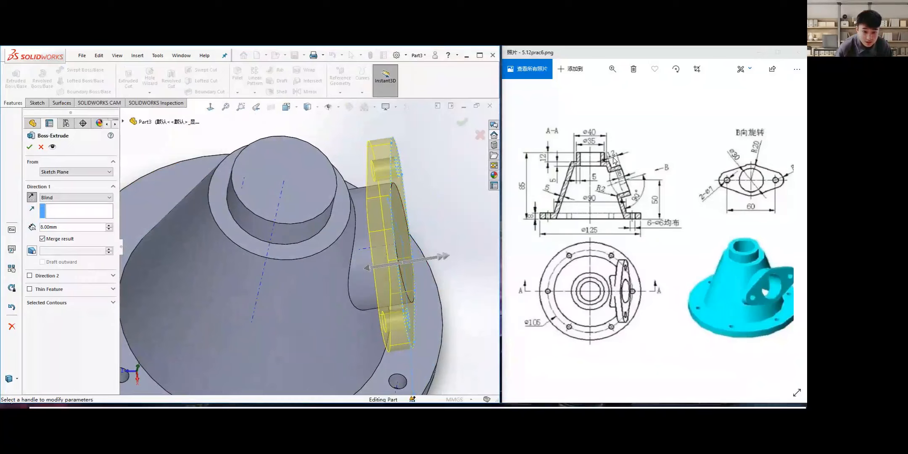
Try a depth of 12 mm for the flange extrusion.
{"action": "left_click", "coordinate": [63, 227]}
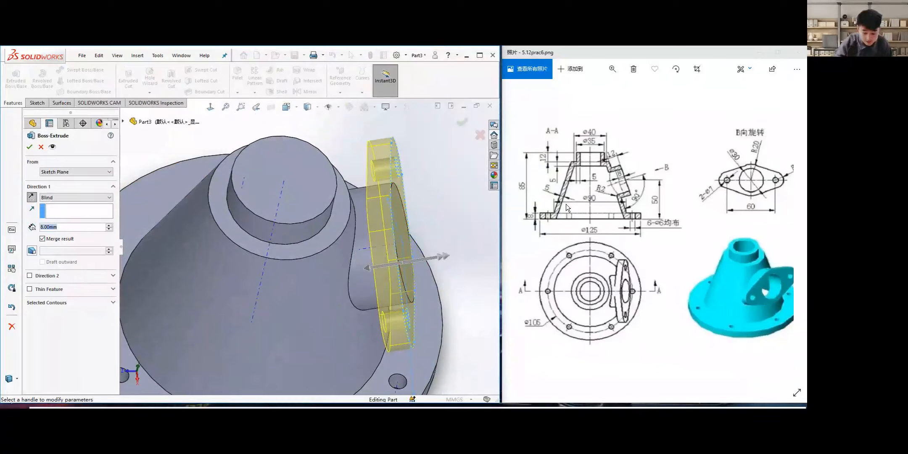
{"action": "type", "text": "12"}
{"action": "key", "text": "Return"}
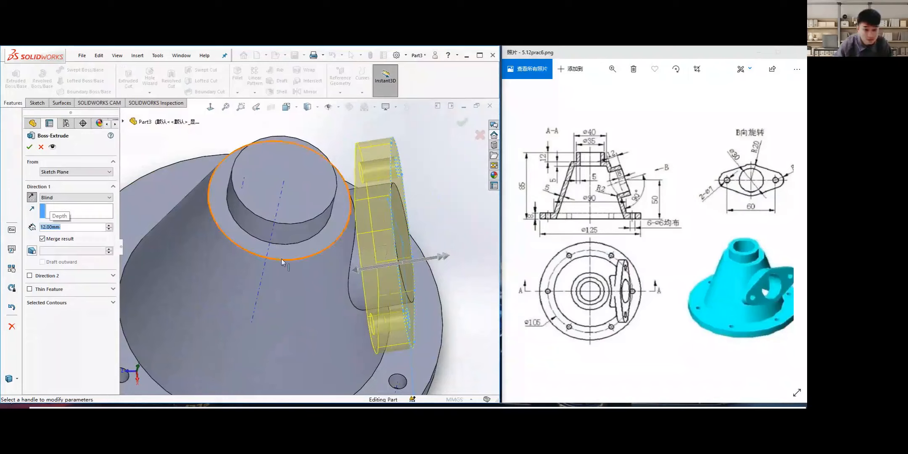
Set the flange extrusion depth to 8 mm and complete the extrusion.
{"action": "type", "text": "8"}
{"action": "key", "text": "Return"}
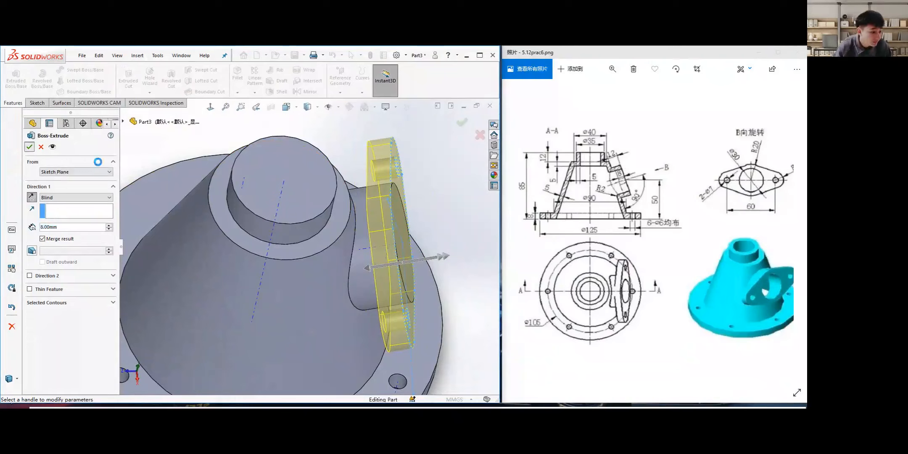
{"action": "right_click", "coordinate": [321, 272]}
{"action": "middle_click_drag", "start_coordinate": [332, 225], "coordinate": [306, 255]}
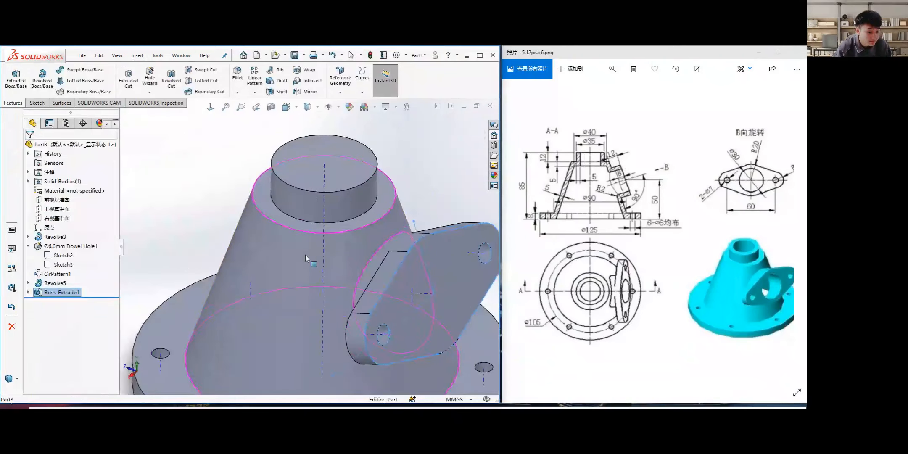
{"action": "scroll", "coordinate": [305, 255], "scroll_direction": "up", "scroll_amount": 3}
{"action": "scroll", "coordinate": [345, 293], "scroll_direction": "down", "scroll_amount": 2}
{"action": "middle_click_drag", "start_coordinate": [344, 294], "coordinate": [442, 269]}
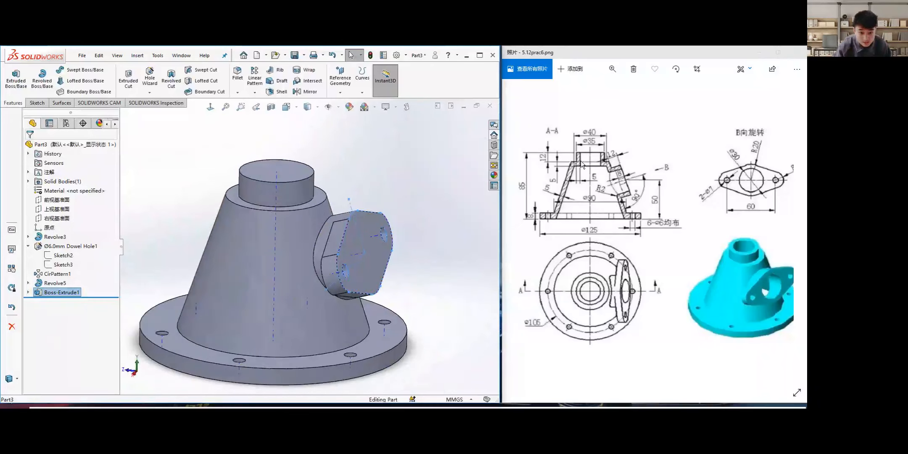
{"action": "left_click", "coordinate": [28, 247]}
{"action": "left_click", "coordinate": [64, 238]}
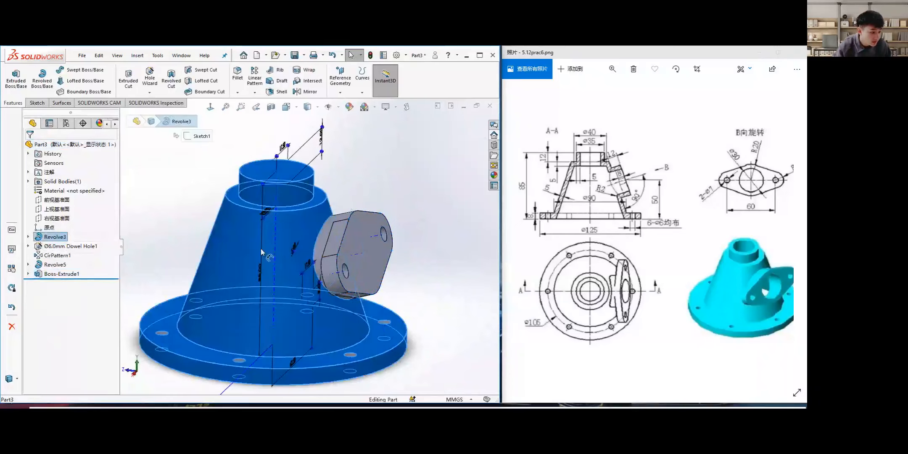
{"action": "left_click", "coordinate": [181, 237]}
{"action": "middle_click_drag", "start_coordinate": [180, 237], "coordinate": [159, 239]}
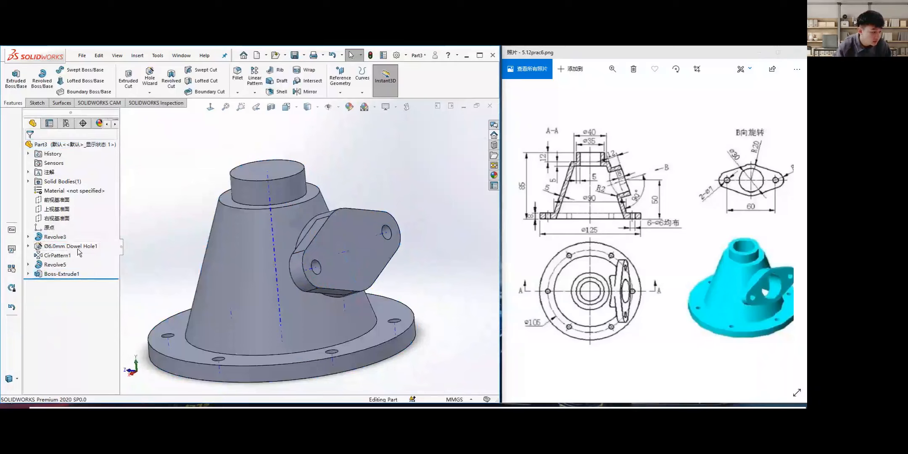
{"action": "left_click", "coordinate": [57, 199]}
{"action": "left_click", "coordinate": [117, 188]}
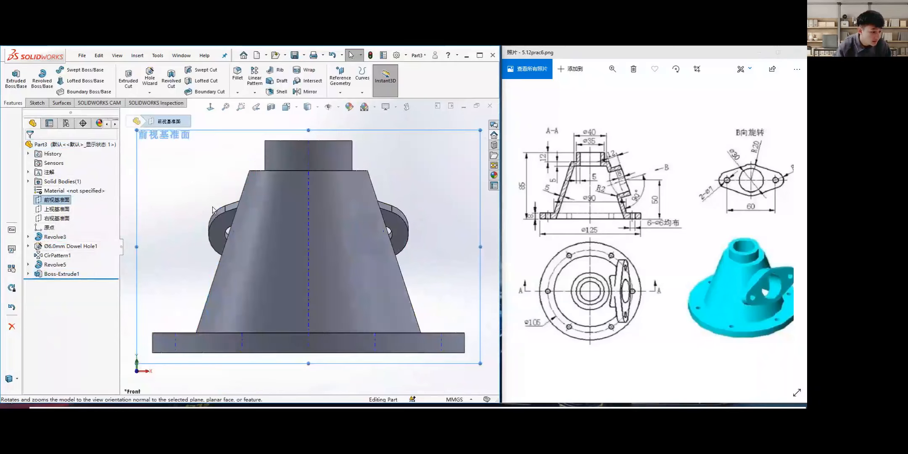
{"action": "middle_click_drag", "start_coordinate": [214, 210], "coordinate": [204, 245]}
Start a new sketch on the right reference plane (右视基准面), viewed normal to that plane.
{"action": "left_click", "coordinate": [59, 218]}
{"action": "right_click", "coordinate": [66, 219]}
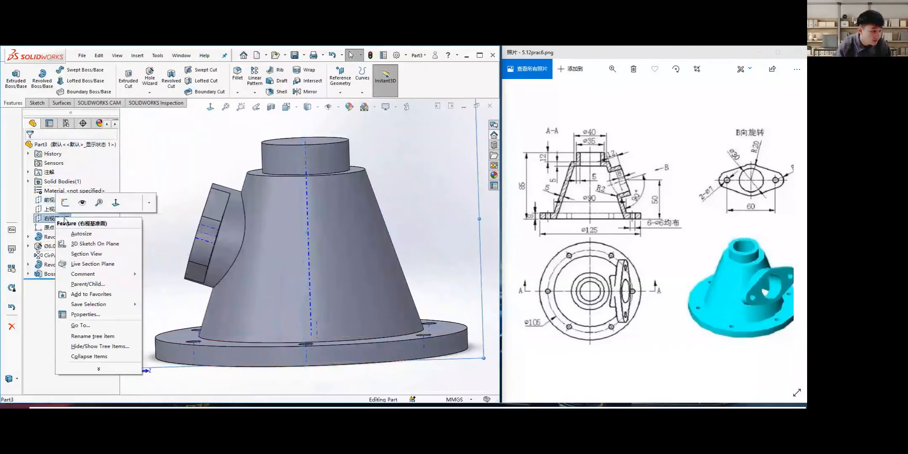
{"action": "left_click", "coordinate": [116, 203]}
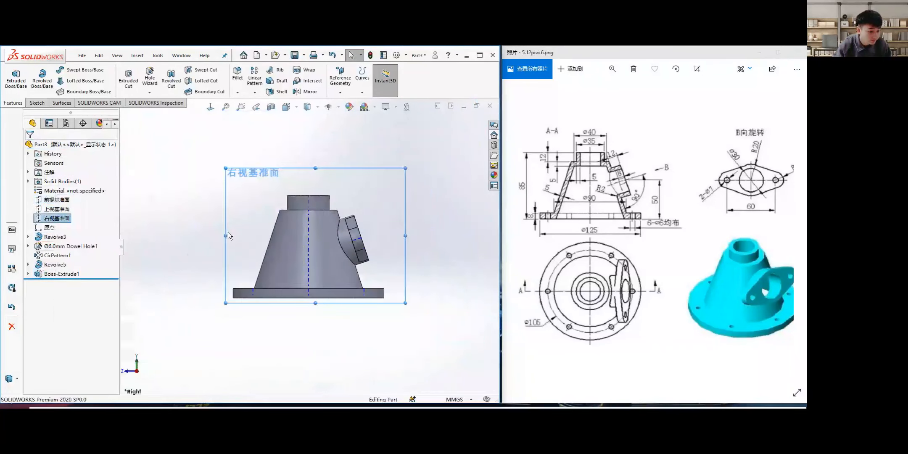
{"action": "scroll", "coordinate": [333, 228], "scroll_direction": "down", "scroll_amount": 3}
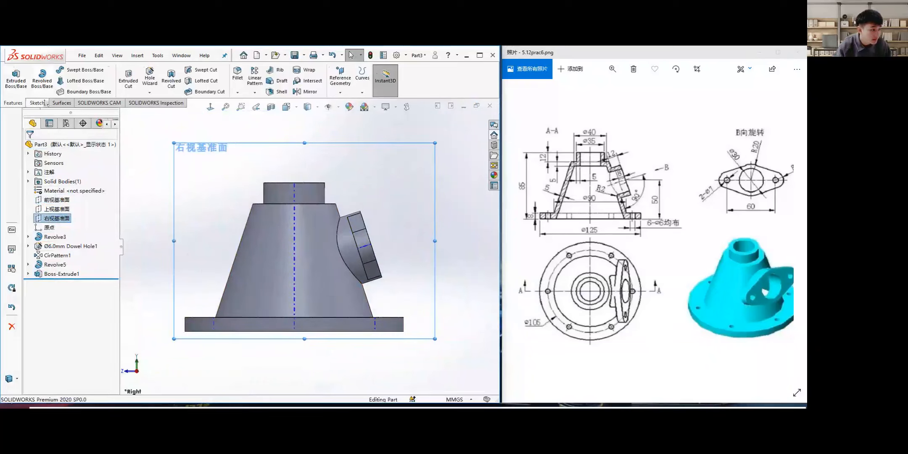
{"action": "left_click", "coordinate": [37, 103]}
{"action": "left_click", "coordinate": [12, 76]}
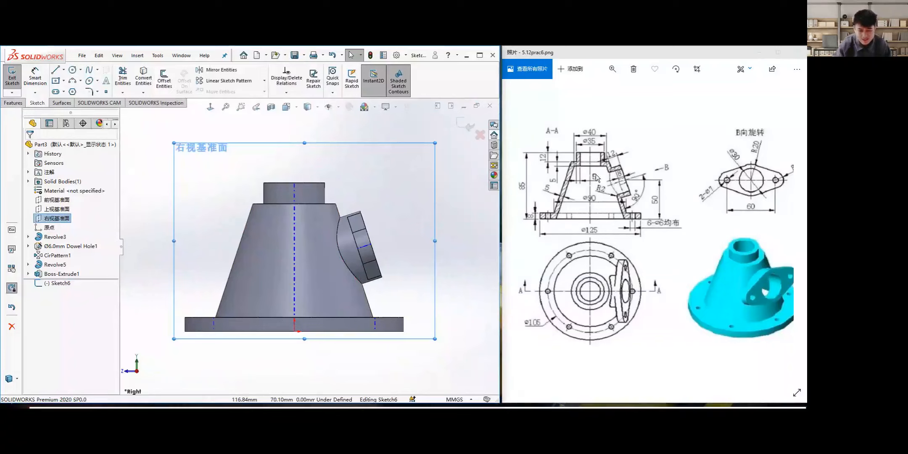
Try a 5 mm sketch offset from Revolve3's Sketch1, and apply the 5 mm offset to the conical face.
{"action": "left_click", "coordinate": [165, 80]}
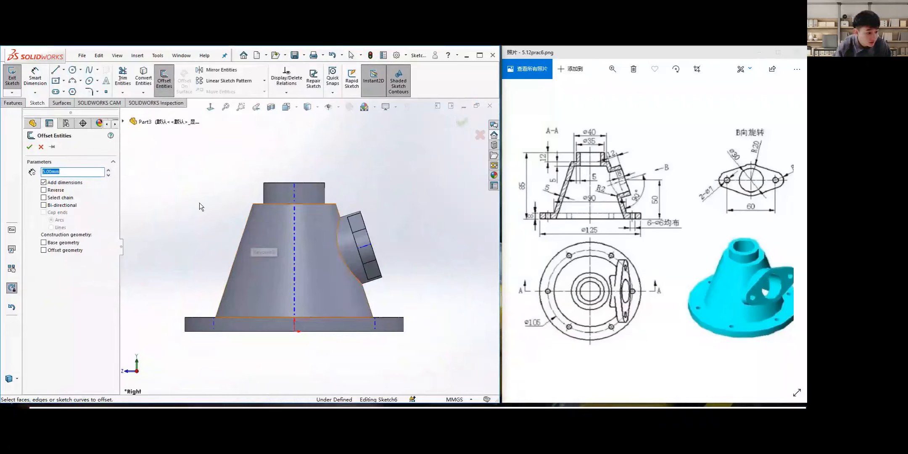
{"action": "left_click", "coordinate": [122, 122]}
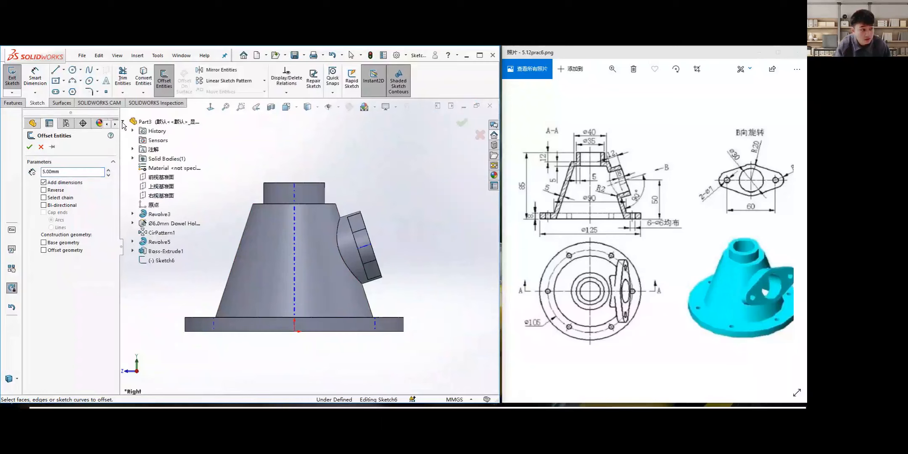
{"action": "left_click", "coordinate": [156, 213]}
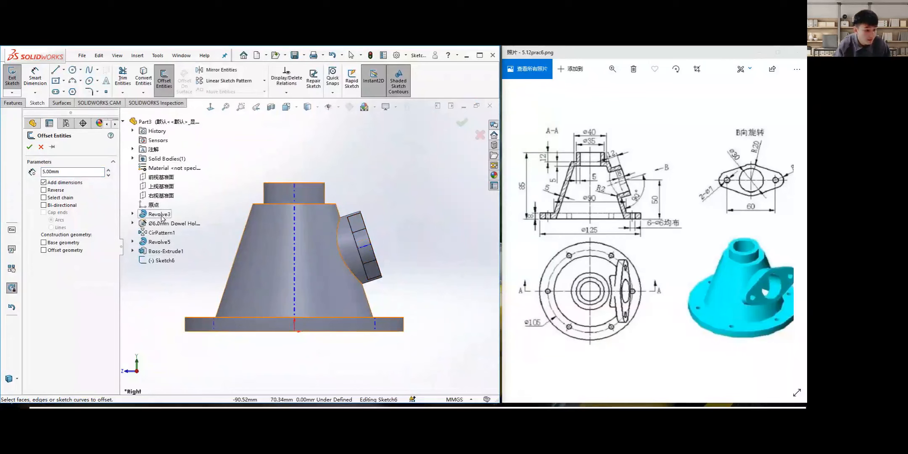
{"action": "left_click", "coordinate": [133, 214]}
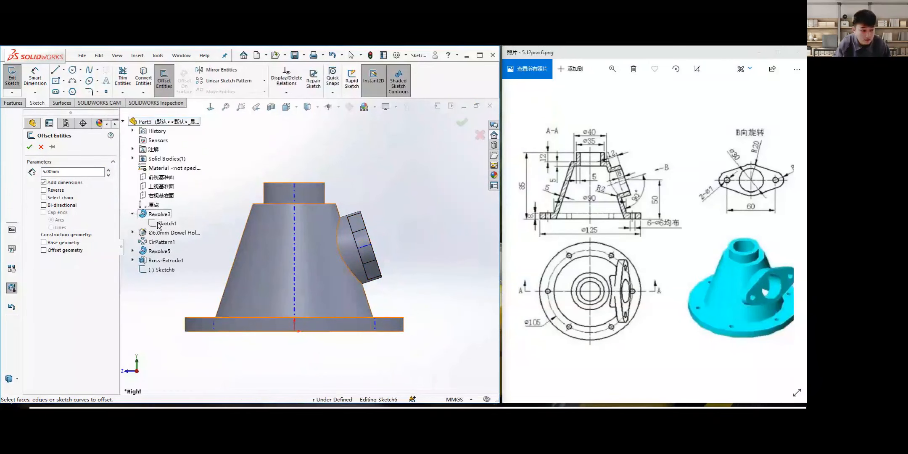
{"action": "left_click", "coordinate": [165, 223]}
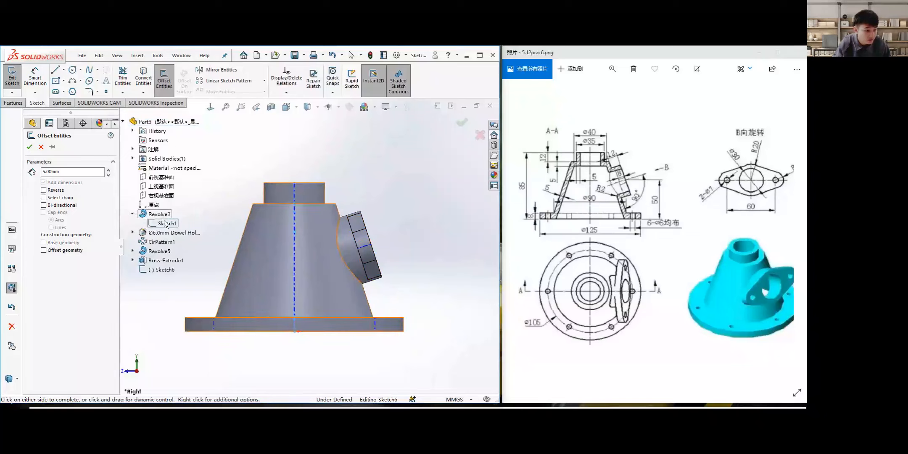
{"action": "left_click", "coordinate": [43, 190]}
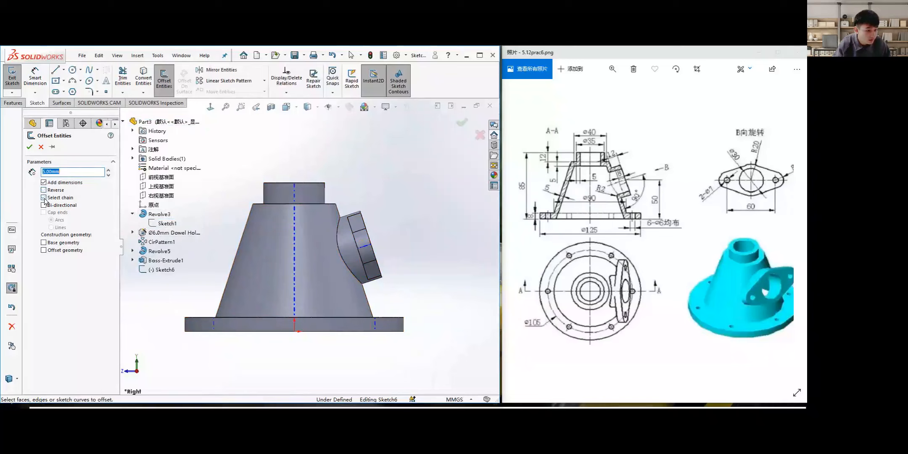
{"action": "left_click", "coordinate": [249, 252]}
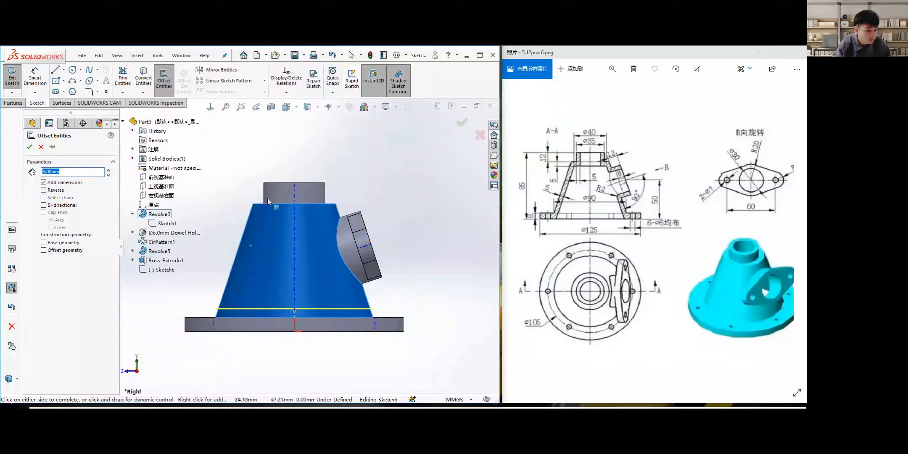
{"action": "key", "text": "Return"}
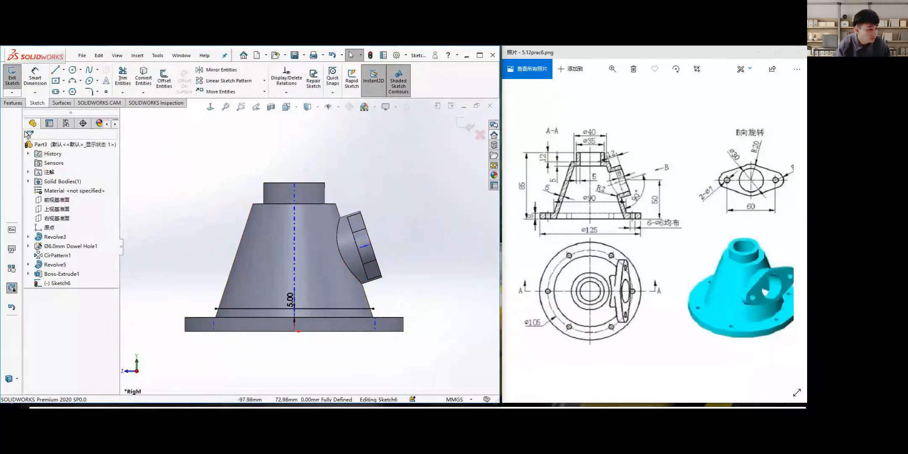
Exit the sketch containing the 5 mm offset and delete it from the part.
{"action": "left_click", "coordinate": [11, 76]}
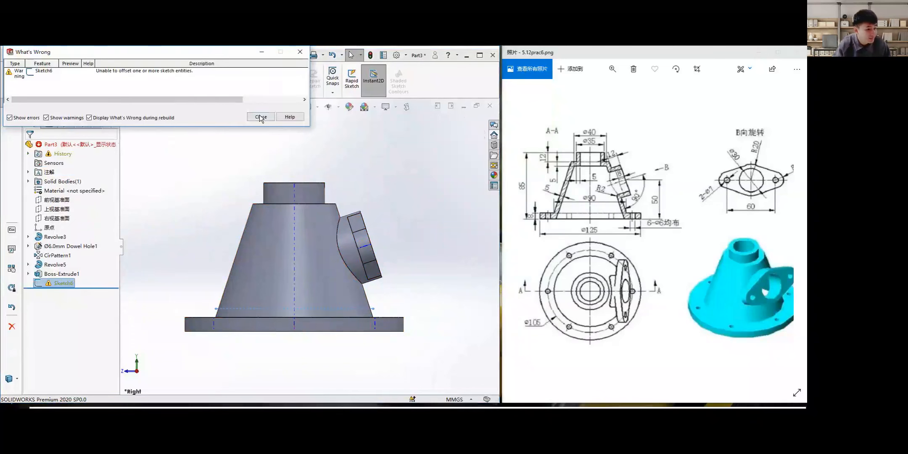
{"action": "left_click", "coordinate": [260, 117]}
{"action": "right_click", "coordinate": [56, 283]}
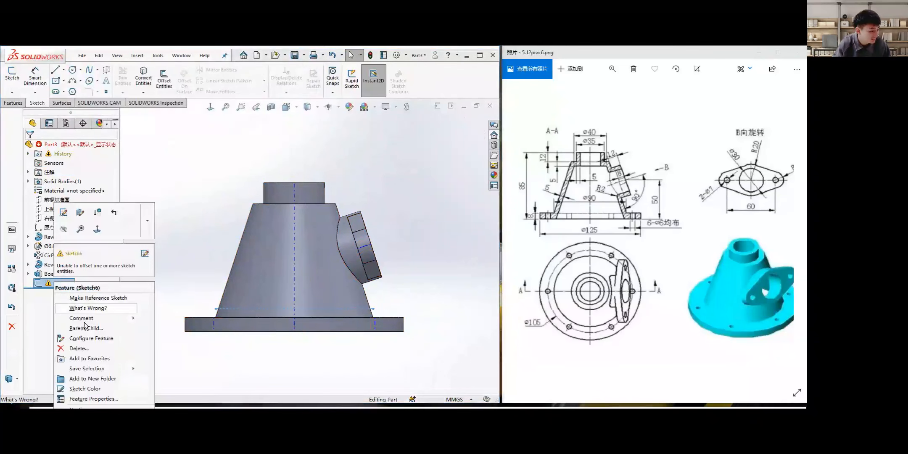
{"action": "left_click", "coordinate": [79, 348]}
{"action": "left_click", "coordinate": [459, 231]}
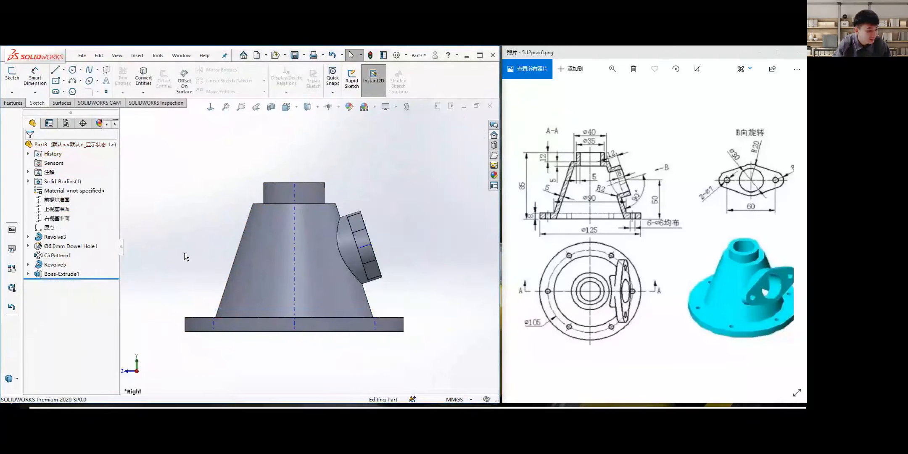
Start a new sketch on the right reference plane (右视基准面), viewed normal to it from the right side.
{"action": "scroll", "coordinate": [171, 193], "scroll_direction": "up", "scroll_amount": 2}
{"action": "scroll", "coordinate": [202, 210], "scroll_direction": "down", "scroll_amount": 1}
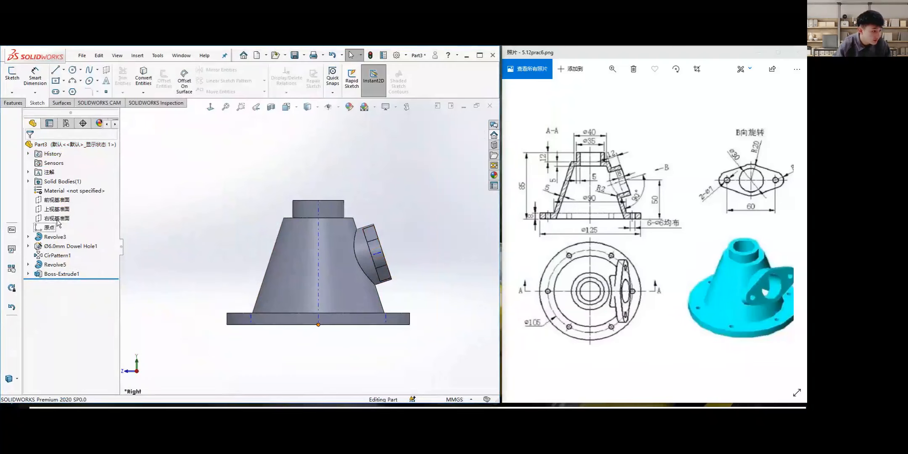
{"action": "left_click", "coordinate": [57, 219]}
{"action": "right_click", "coordinate": [59, 219]}
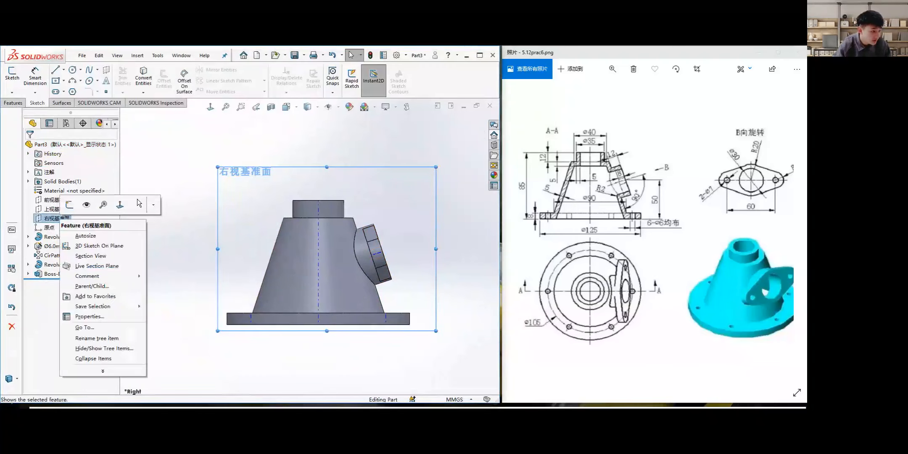
{"action": "left_click", "coordinate": [121, 206]}
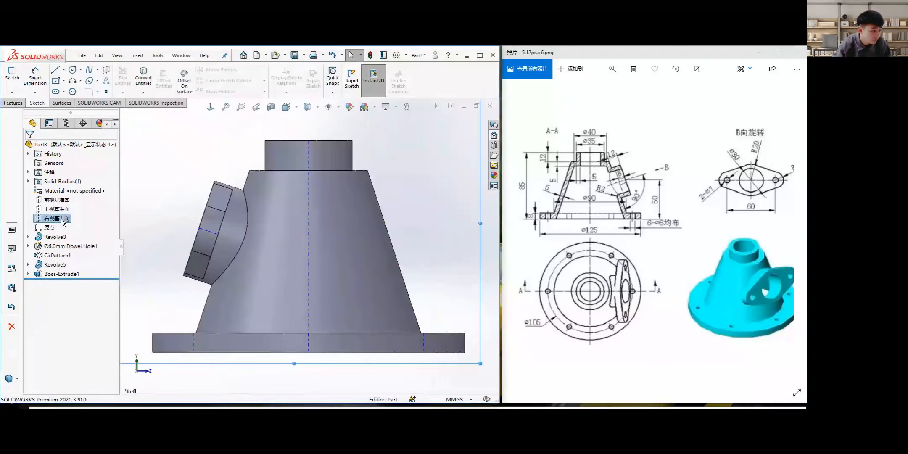
{"action": "right_click", "coordinate": [57, 218]}
{"action": "left_click", "coordinate": [120, 206]}
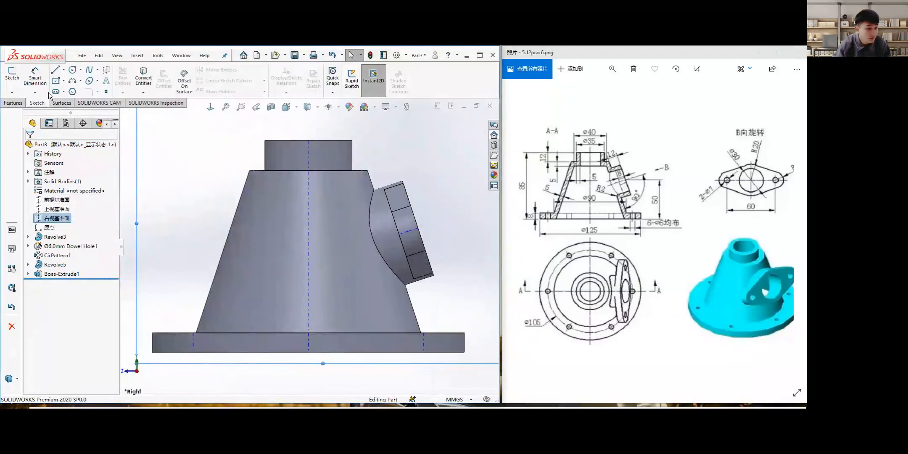
{"action": "left_click", "coordinate": [13, 77]}
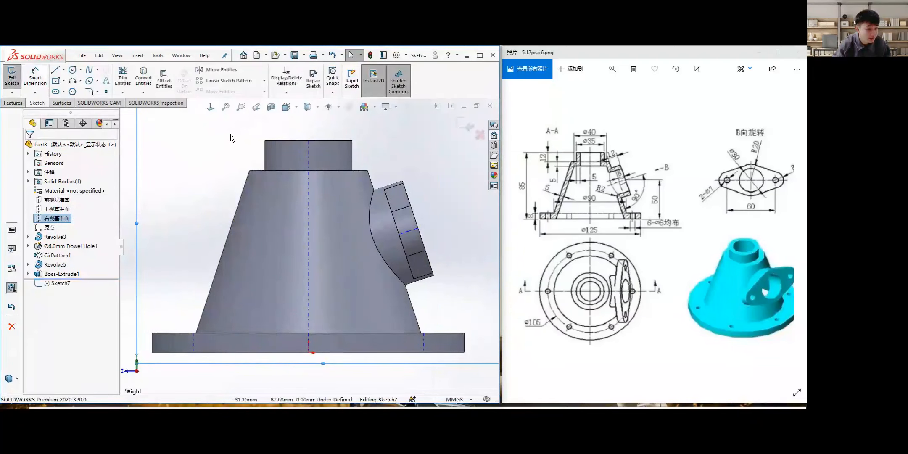
{"action": "key", "text": "f"}
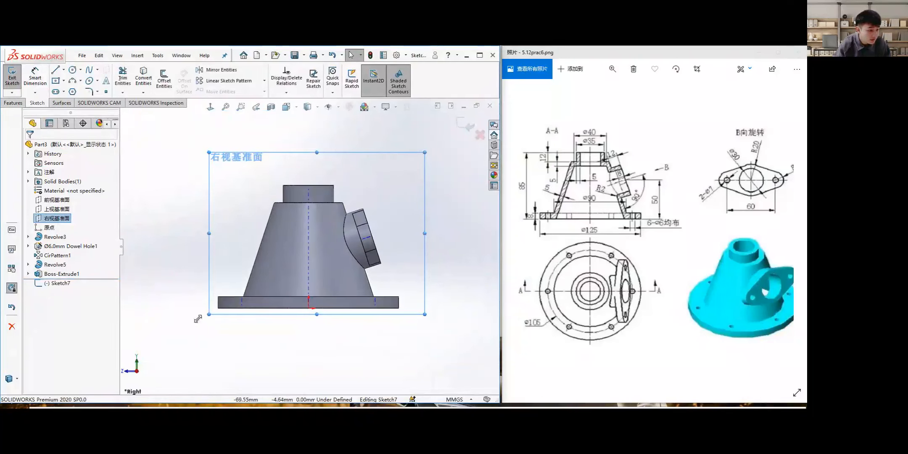
Try to offset Revolve3's Sketch1 by 5 mm, first without and again with chain selection.
{"action": "left_click", "coordinate": [164, 80]}
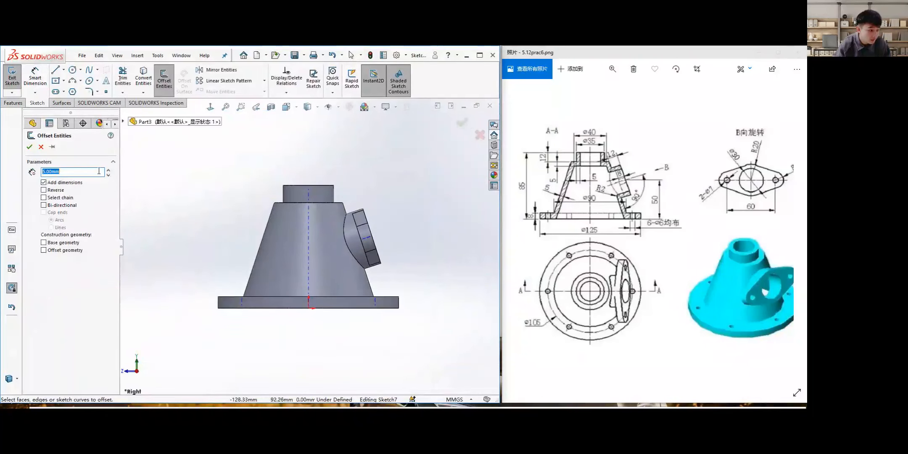
{"action": "left_click", "coordinate": [123, 121]}
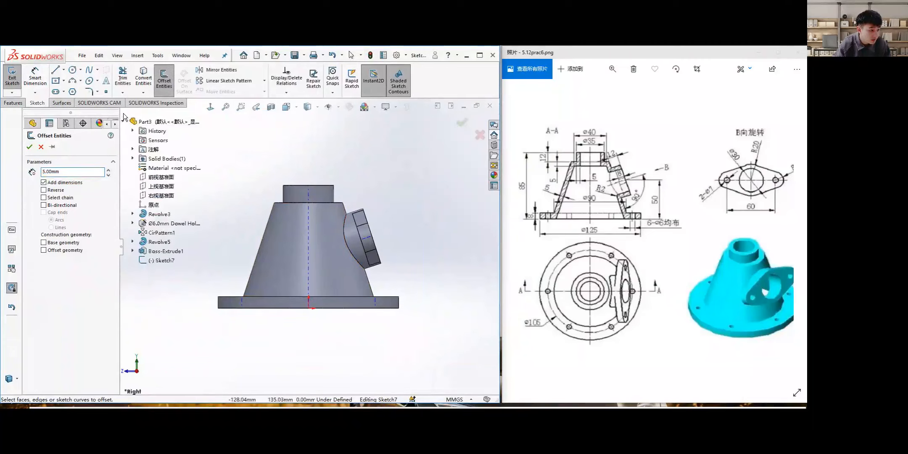
{"action": "left_click", "coordinate": [133, 214]}
{"action": "left_click", "coordinate": [168, 224]}
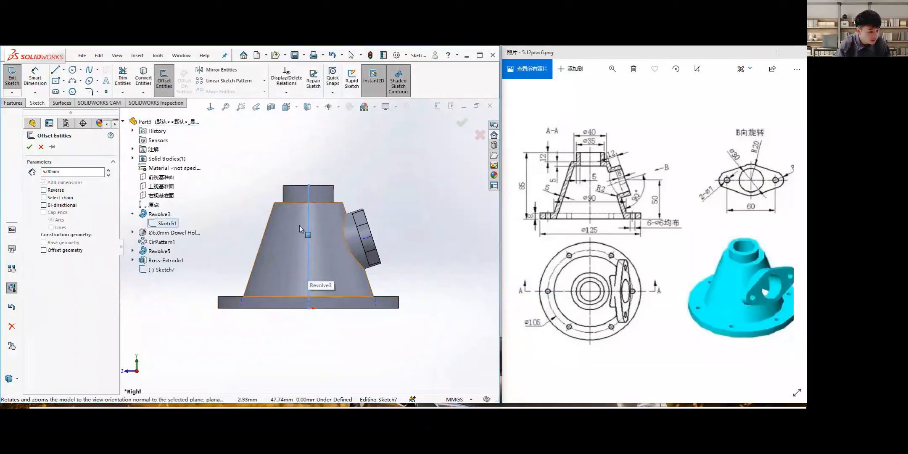
{"action": "left_click", "coordinate": [29, 148]}
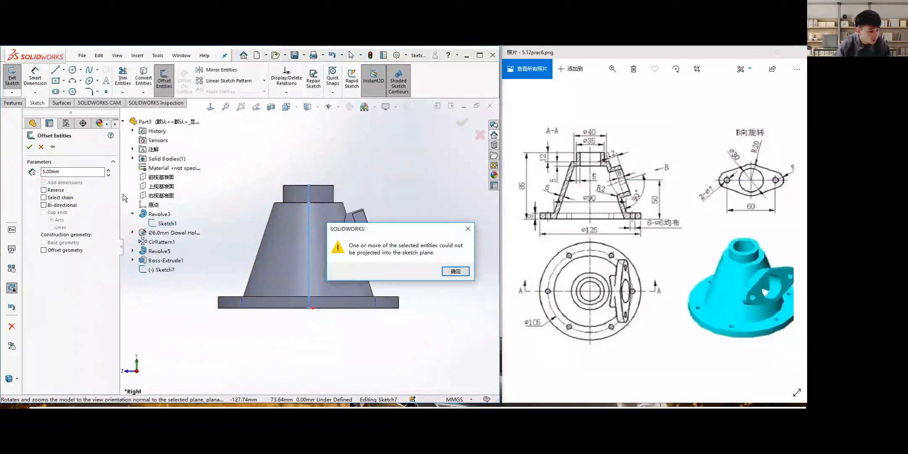
{"action": "left_click", "coordinate": [454, 271]}
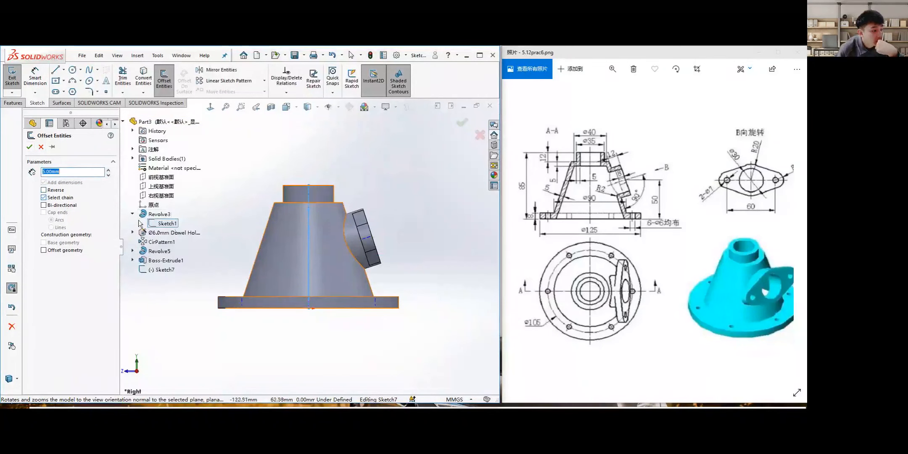
{"action": "left_click", "coordinate": [274, 253]}
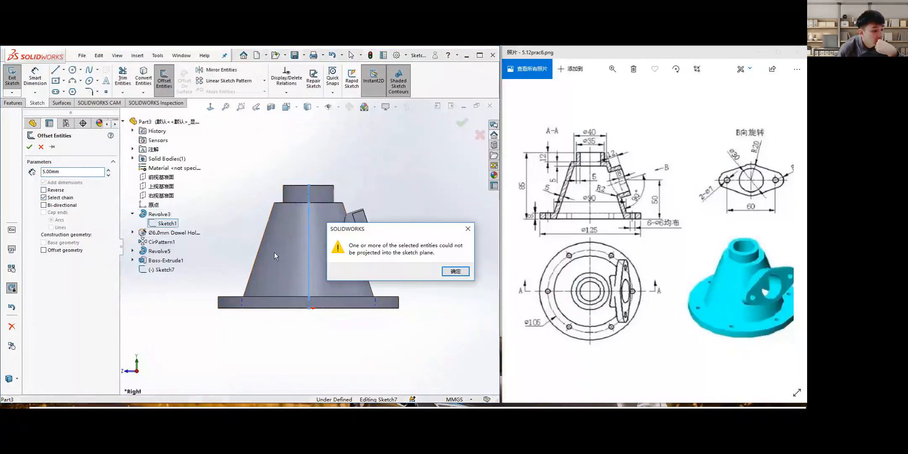
{"action": "left_click", "coordinate": [456, 272]}
Show Revolve3's Sketch1 and retry its 5 mm offset with chain selection on.
{"action": "right_click", "coordinate": [177, 222]}
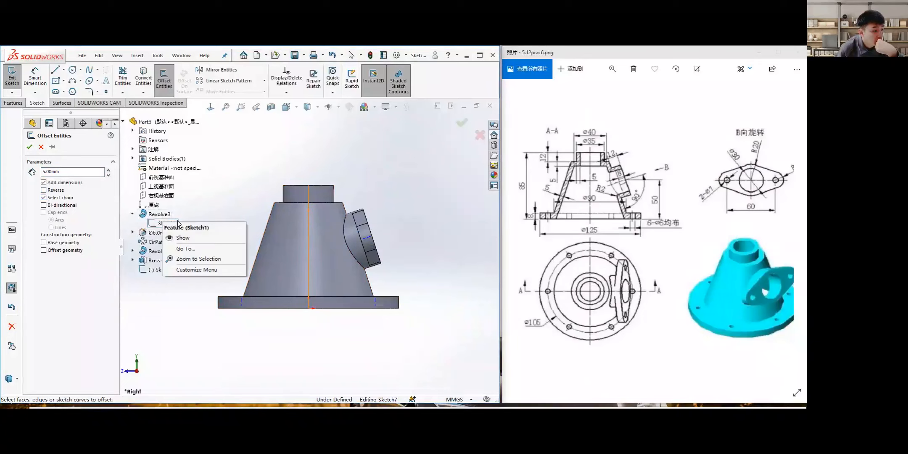
{"action": "left_click", "coordinate": [183, 237]}
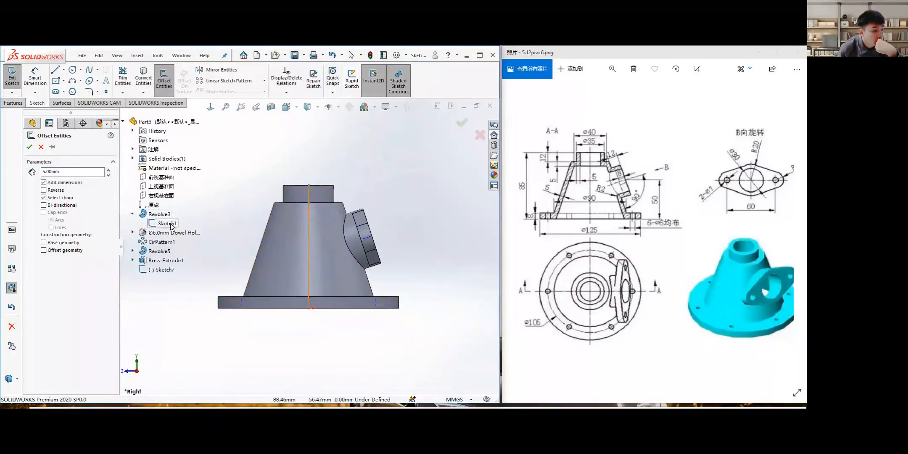
{"action": "left_click", "coordinate": [160, 224]}
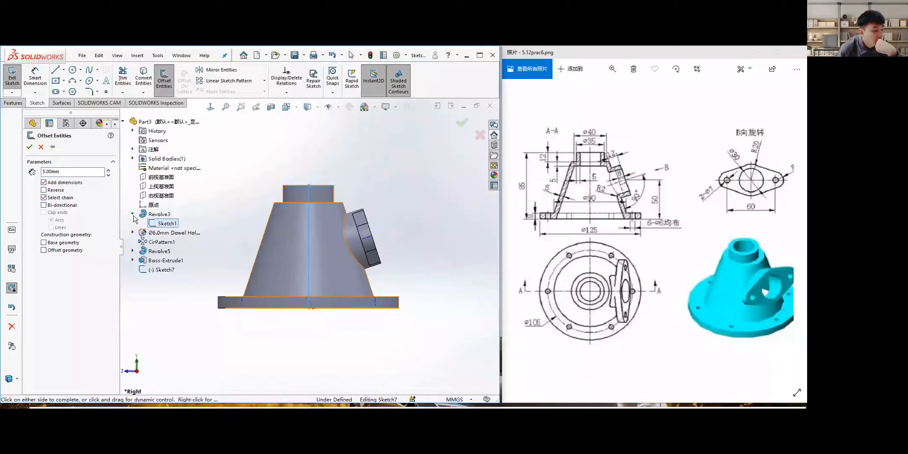
{"action": "left_click", "coordinate": [134, 216]}
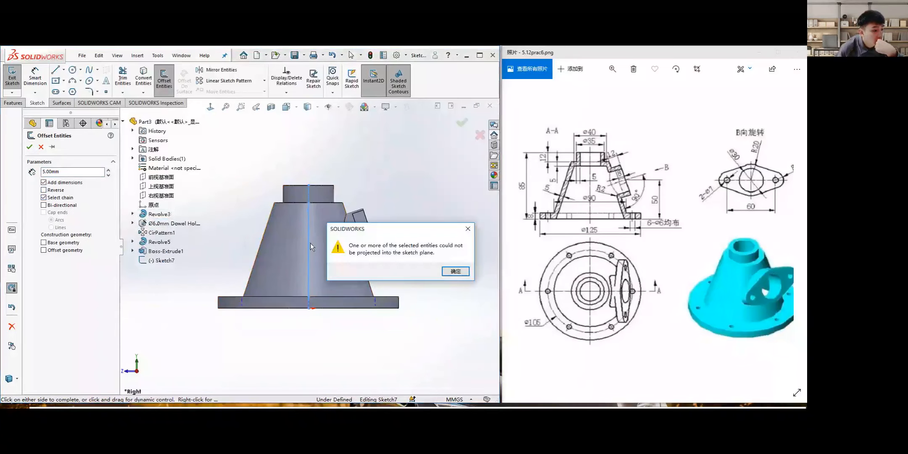
{"action": "left_click", "coordinate": [454, 272]}
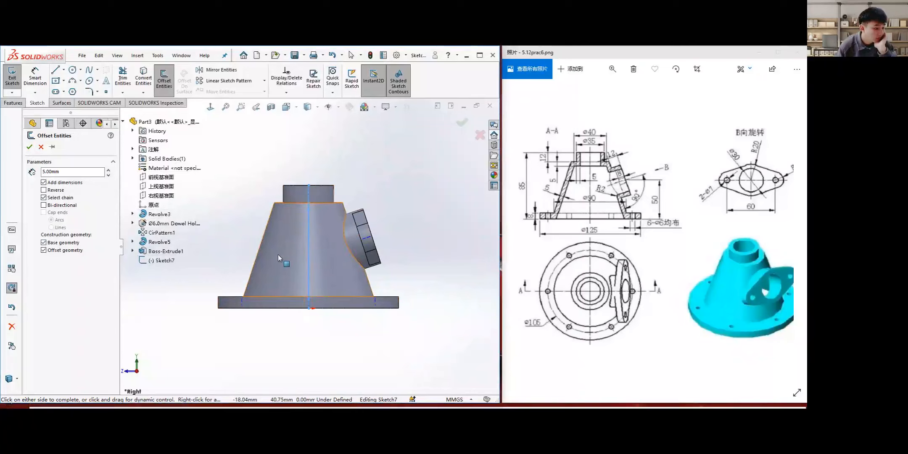
Try the 5 mm offset of Sketch1 with base and offset geometry set as construction, and cancel the offset.
{"action": "left_click", "coordinate": [279, 237]}
{"action": "left_click", "coordinate": [450, 273]}
{"action": "left_click", "coordinate": [132, 214]}
{"action": "left_click", "coordinate": [171, 223]}
{"action": "left_click", "coordinate": [453, 273]}
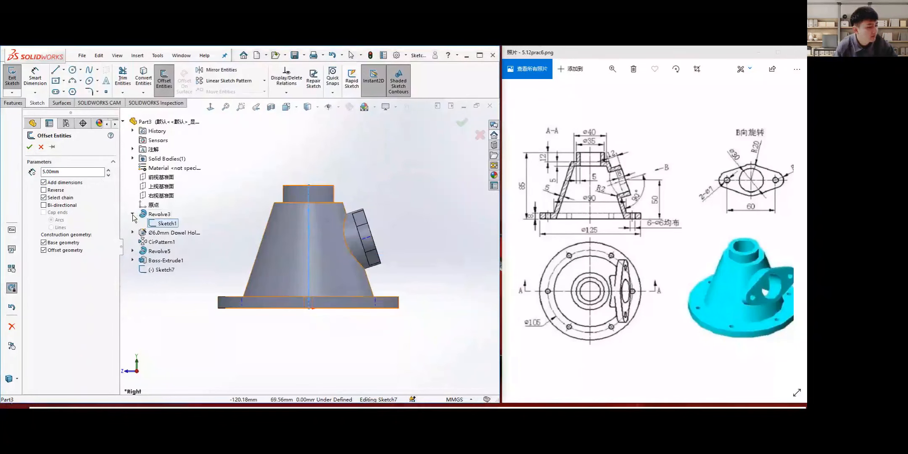
{"action": "left_click", "coordinate": [133, 213]}
{"action": "left_click", "coordinate": [453, 272]}
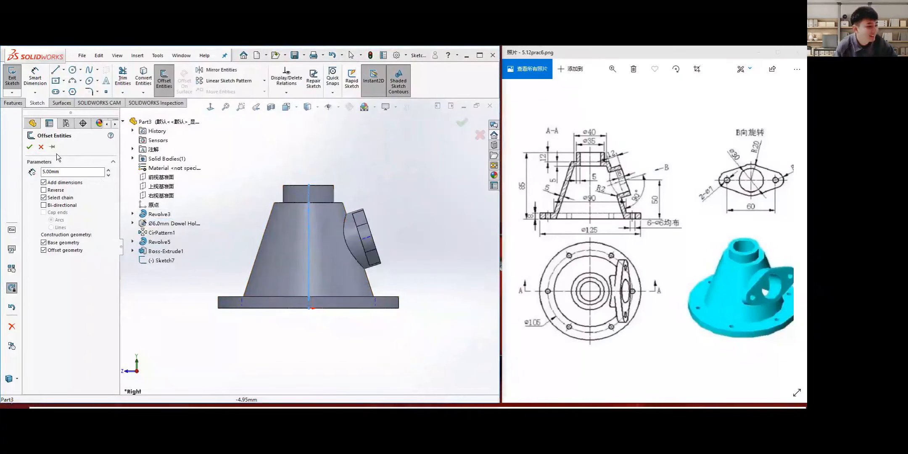
{"action": "left_click", "coordinate": [41, 148]}
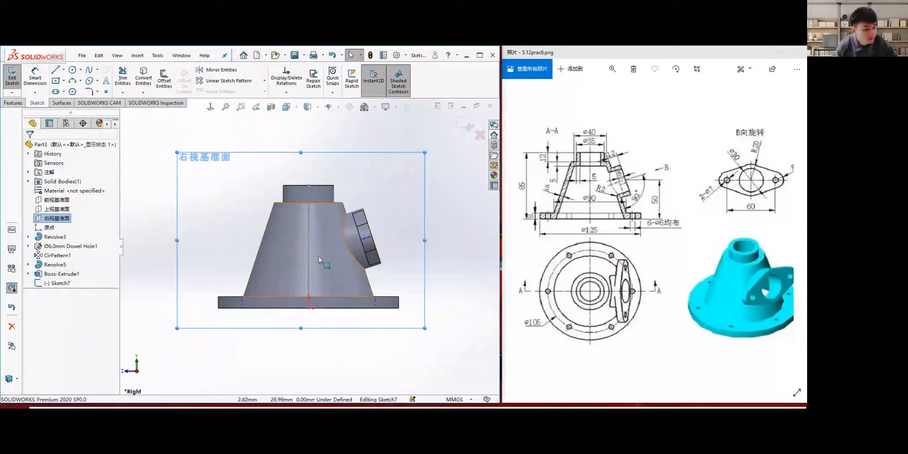
Try a 5 mm offset of the conical body's face in the right-plane sketch with base and offset geometry as construction, and cancel it.
{"action": "left_click", "coordinate": [68, 284]}
{"action": "left_click", "coordinate": [91, 269]}
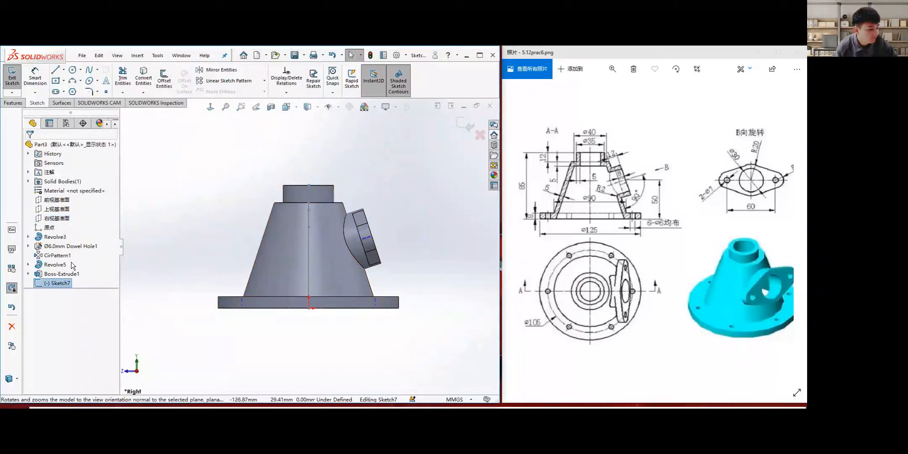
{"action": "left_click", "coordinate": [164, 80]}
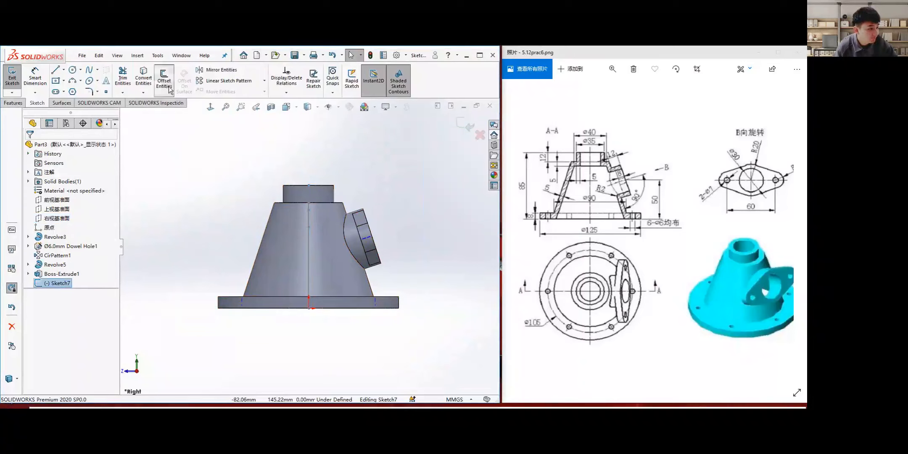
{"action": "left_click", "coordinate": [274, 236]}
{"action": "mouse_move", "coordinate": [285, 265]}
{"action": "middle_mouse_down"}
{"action": "mouse_move", "coordinate": [256, 289]}
{"action": "mouse_move", "coordinate": [283, 268]}
{"action": "middle_mouse_up"}
{"action": "scroll", "coordinate": [282, 268], "scroll_direction": "up", "scroll_amount": 1}
{"action": "left_click", "coordinate": [140, 214]}
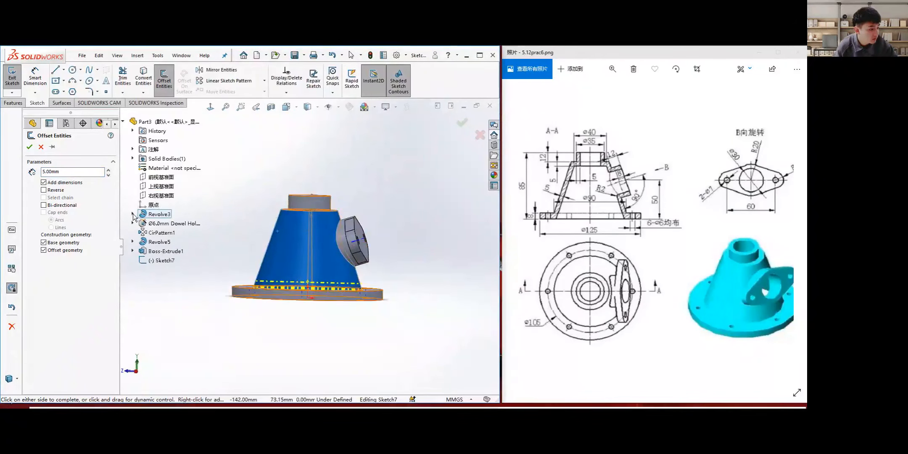
{"action": "middle_click_drag", "start_coordinate": [287, 252], "coordinate": [221, 264]}
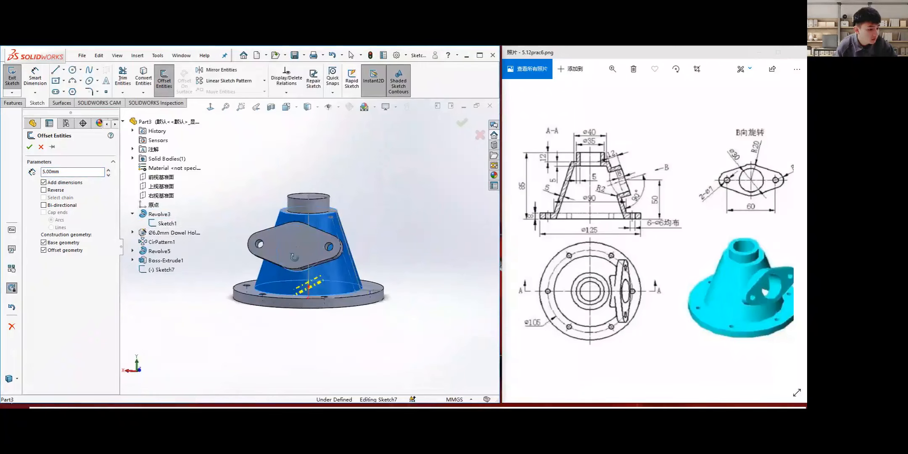
{"action": "middle_click_drag", "start_coordinate": [294, 257], "coordinate": [249, 263]}
{"action": "middle_click_drag", "start_coordinate": [315, 258], "coordinate": [333, 261]}
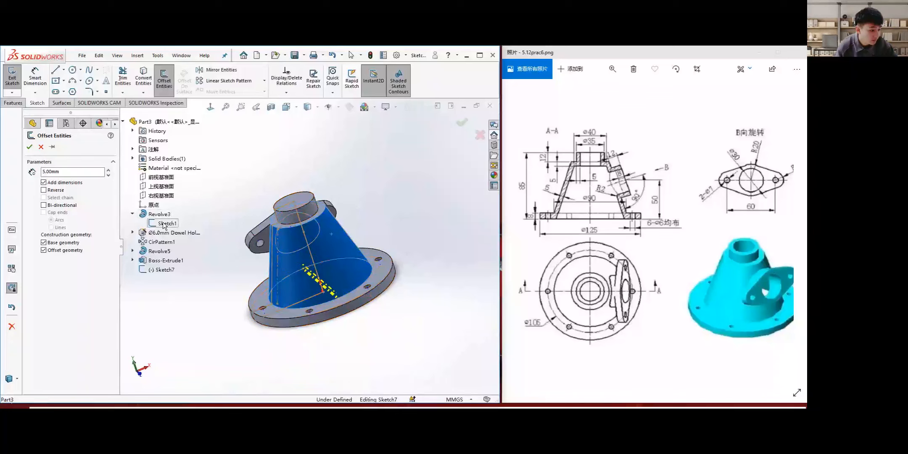
{"action": "left_click", "coordinate": [41, 147]}
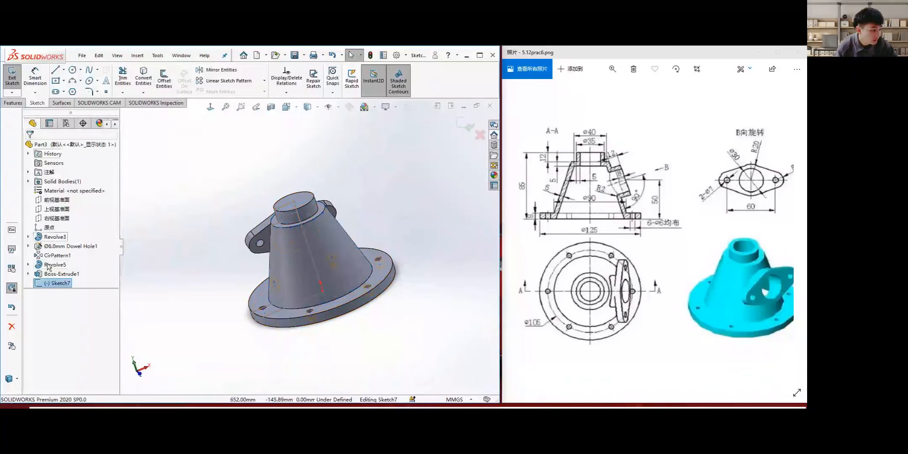
Retry the 5 mm offset of Revolve3's Sketch1 with chain selection and reversed direction, cancel it, and exit the right-plane sketch.
{"action": "left_click", "coordinate": [164, 80]}
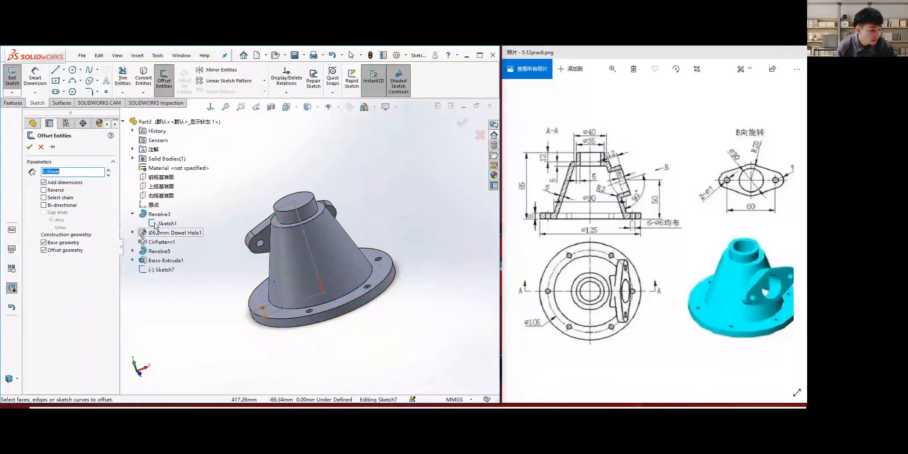
{"action": "left_click", "coordinate": [167, 223]}
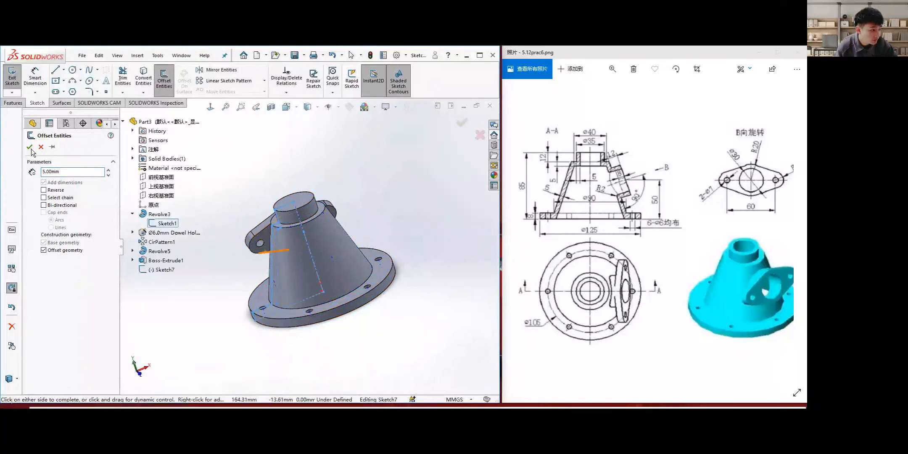
{"action": "middle_click_drag", "start_coordinate": [205, 236], "coordinate": [251, 251]}
{"action": "scroll", "coordinate": [254, 255], "scroll_direction": "down", "scroll_amount": 2}
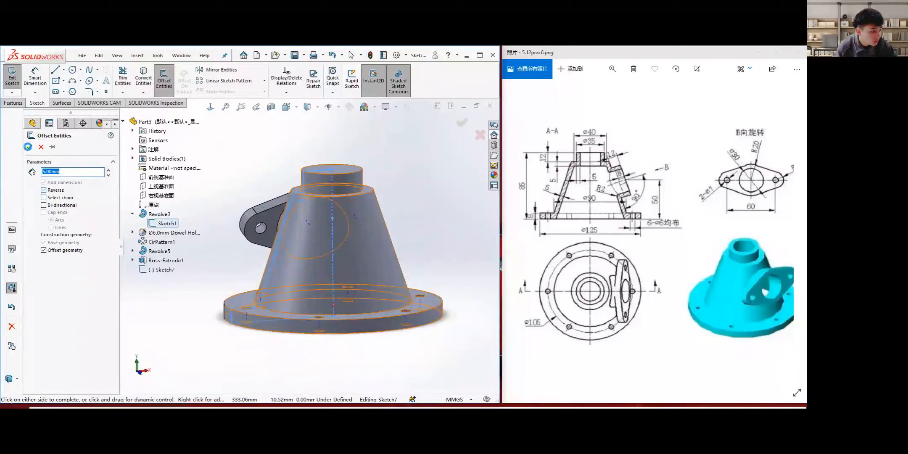
{"action": "left_click", "coordinate": [455, 271]}
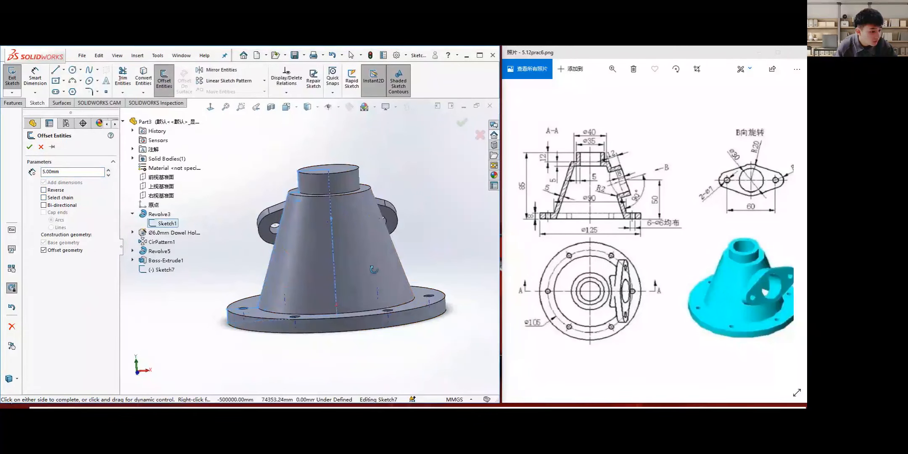
{"action": "left_click", "coordinate": [44, 197]}
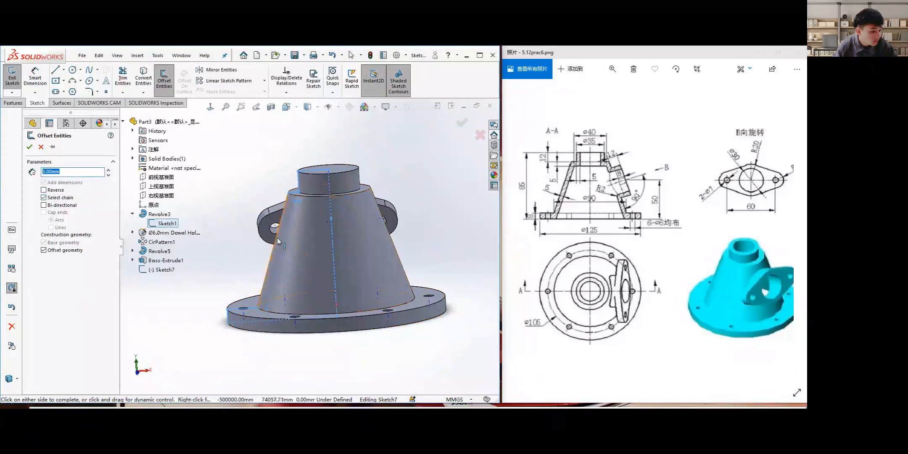
{"action": "left_click", "coordinate": [295, 194]}
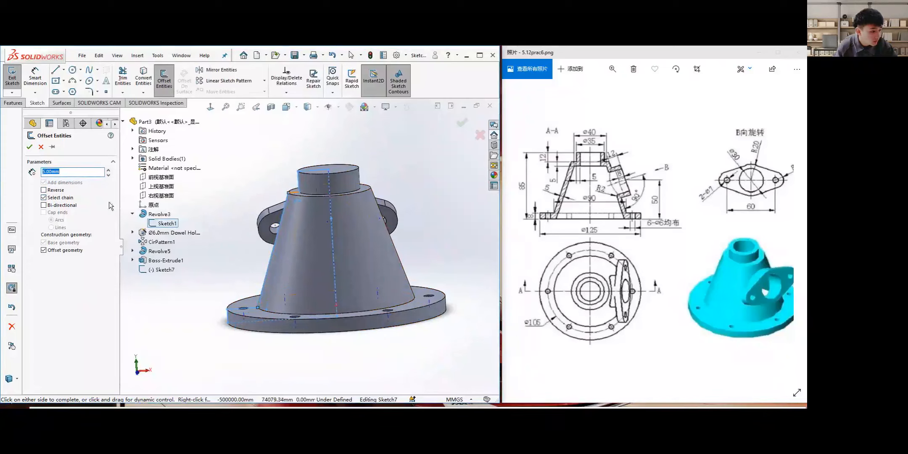
{"action": "left_click", "coordinate": [44, 197]}
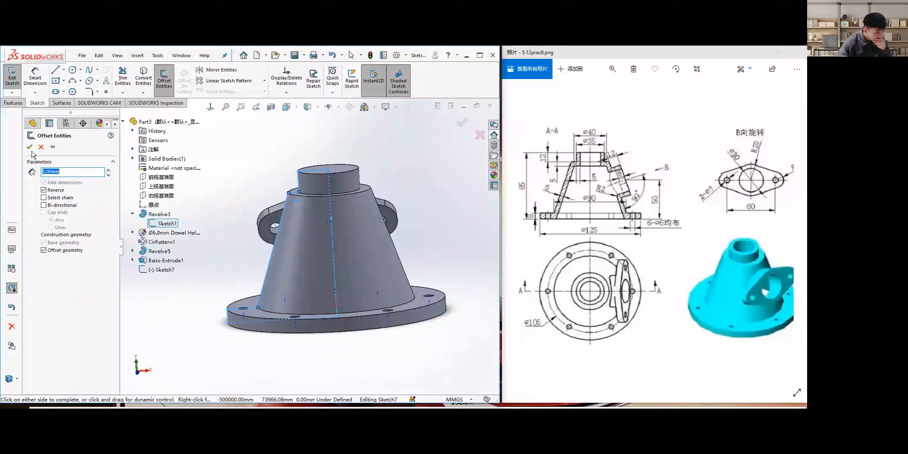
{"action": "left_click", "coordinate": [46, 145]}
{"action": "key", "text": "Escape"}
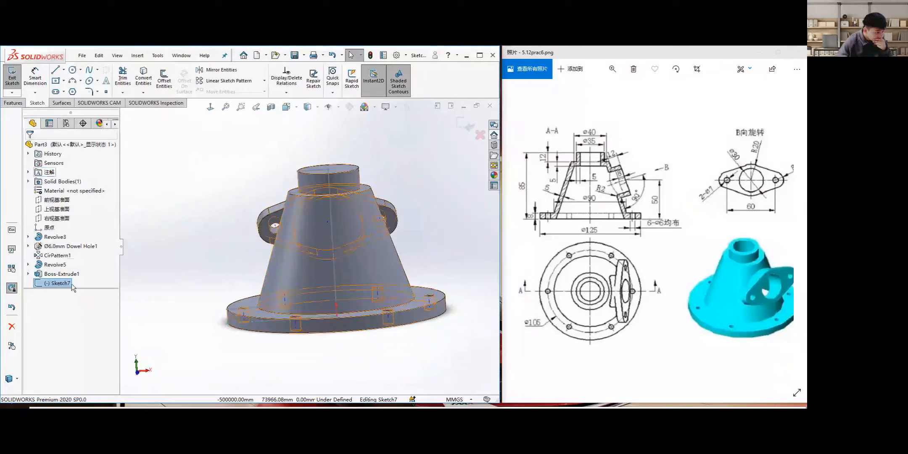
{"action": "right_click", "coordinate": [55, 283]}
{"action": "left_click", "coordinate": [12, 79]}
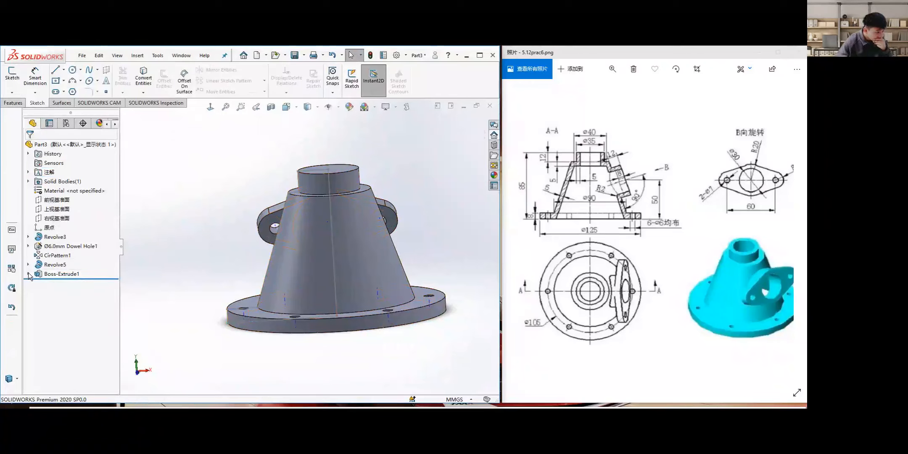
Start a sketch on the front reference plane (前视基准面), viewed normal to it.
{"action": "middle_click_drag", "start_coordinate": [247, 294], "coordinate": [285, 288]}
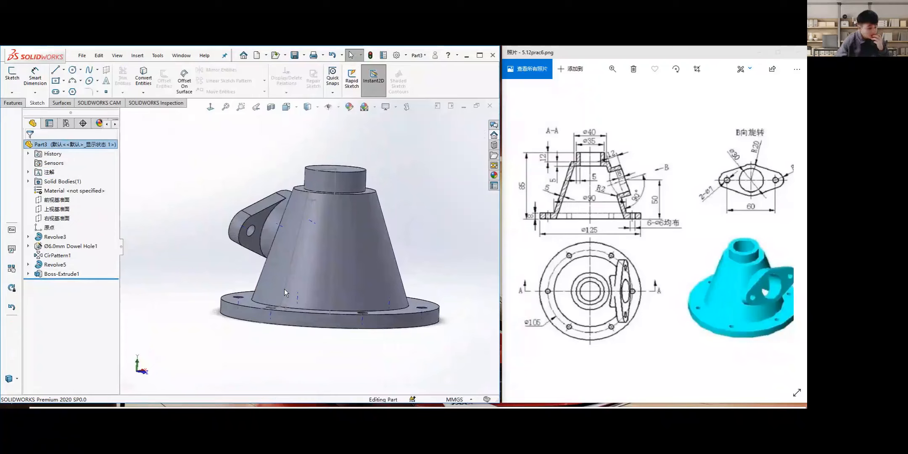
{"action": "middle_click_drag", "start_coordinate": [228, 304], "coordinate": [178, 328]}
{"action": "left_click", "coordinate": [57, 218]}
{"action": "middle_click_drag", "start_coordinate": [348, 260], "coordinate": [343, 275]}
{"action": "left_click", "coordinate": [47, 200]}
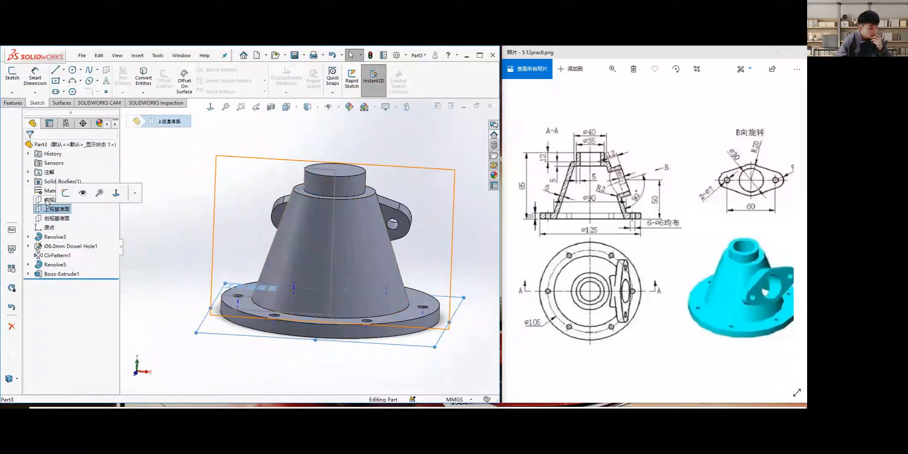
{"action": "right_click", "coordinate": [47, 200]}
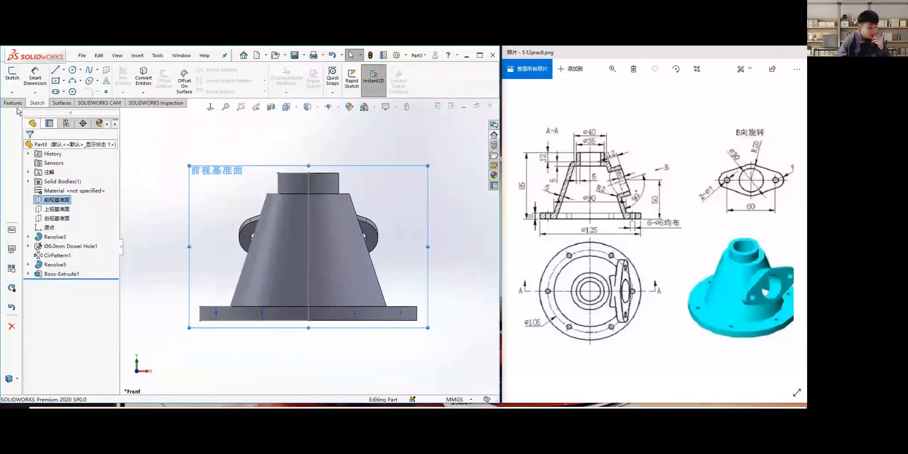
{"action": "left_click", "coordinate": [12, 76]}
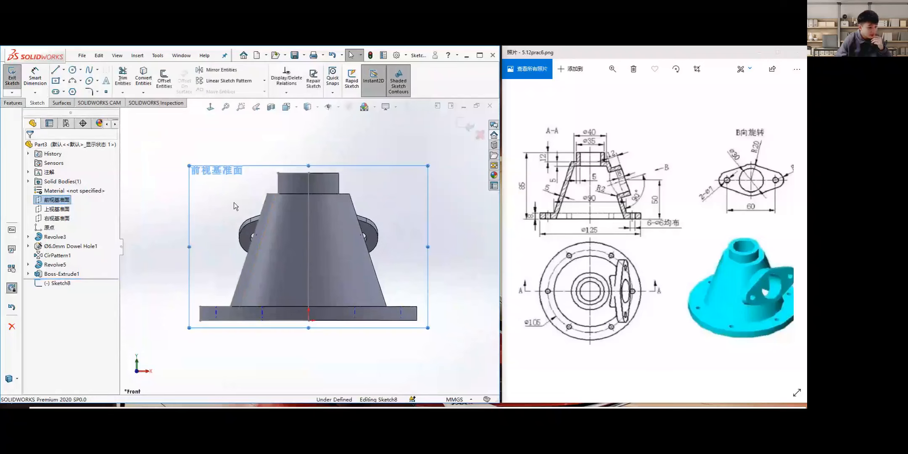
Try a reversed 5 mm chain offset of Revolve3's Sketch1 with construction geometry, cancel it, and exit the front-plane sketch.
{"action": "left_click", "coordinate": [164, 80]}
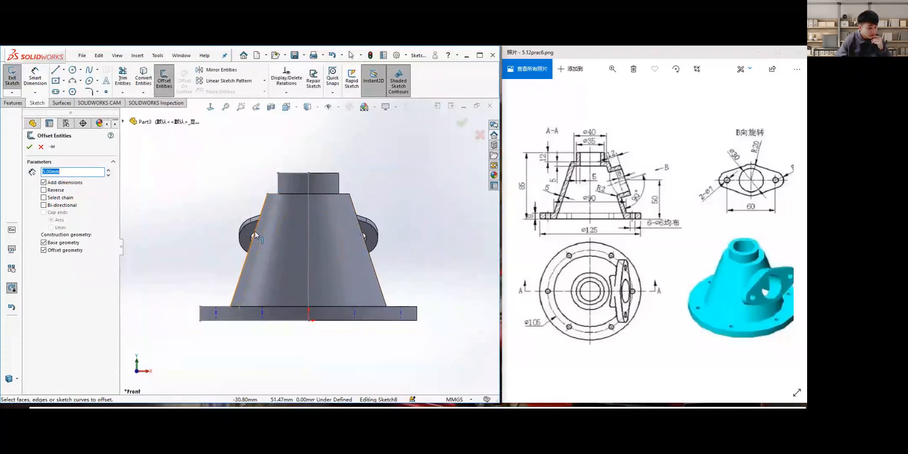
{"action": "left_click", "coordinate": [122, 121]}
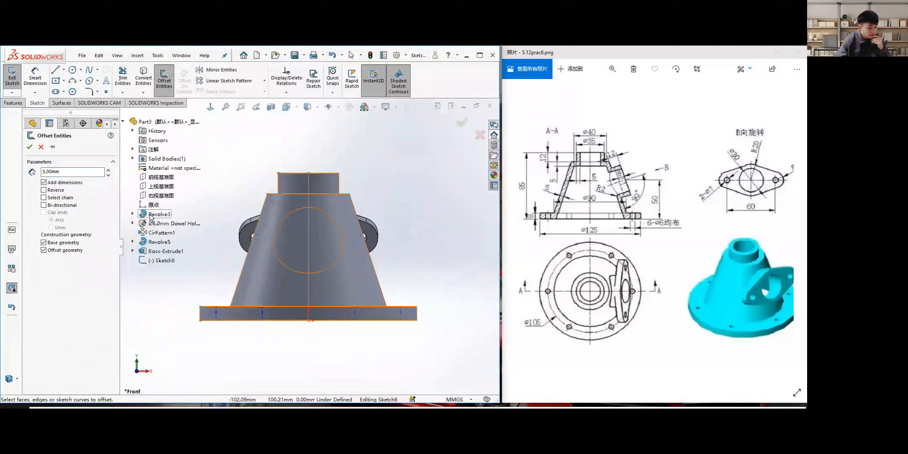
{"action": "left_click", "coordinate": [133, 214]}
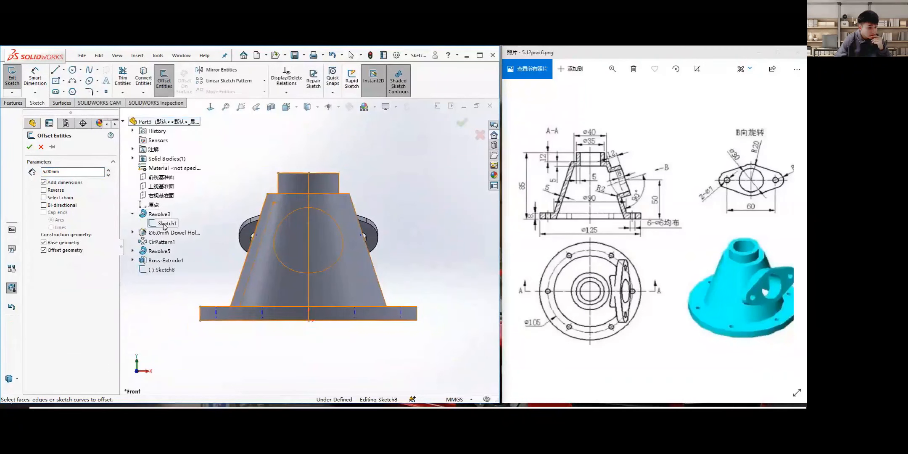
{"action": "left_click", "coordinate": [167, 224]}
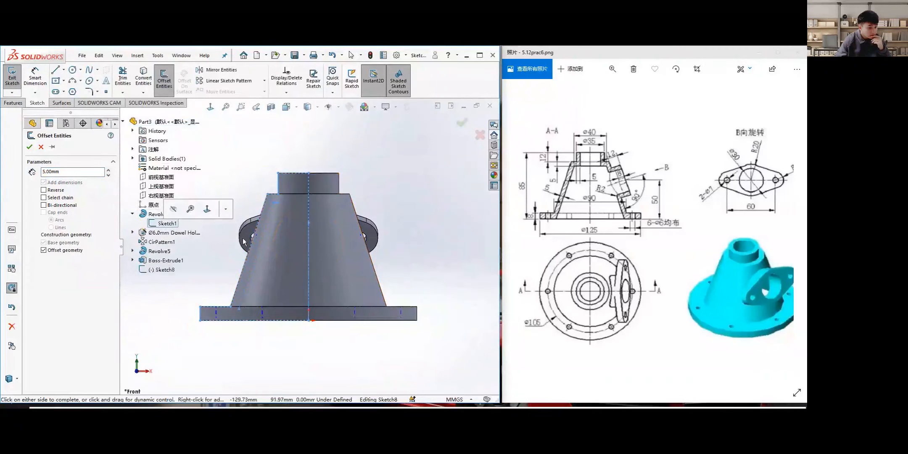
{"action": "left_click", "coordinate": [44, 190]}
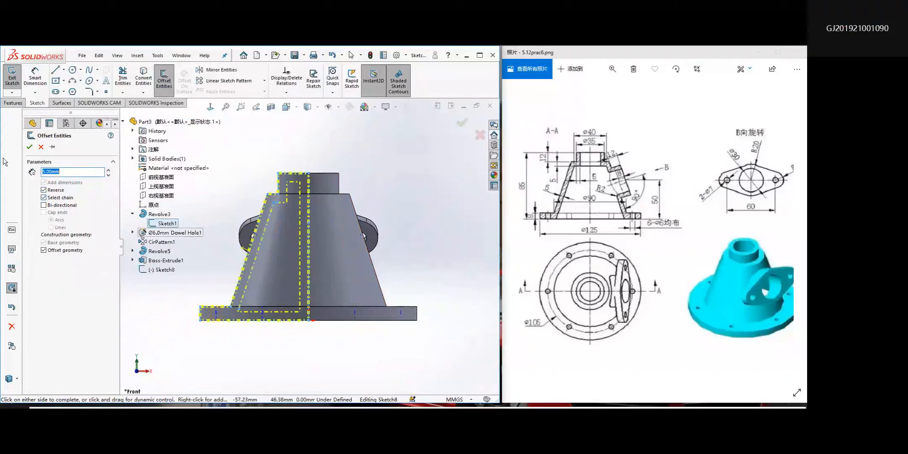
{"action": "left_click", "coordinate": [42, 147]}
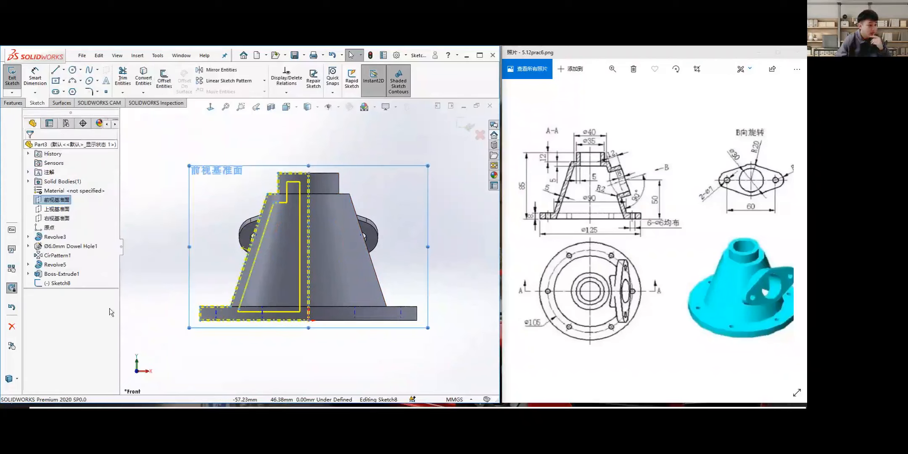
{"action": "right_click", "coordinate": [46, 283]}
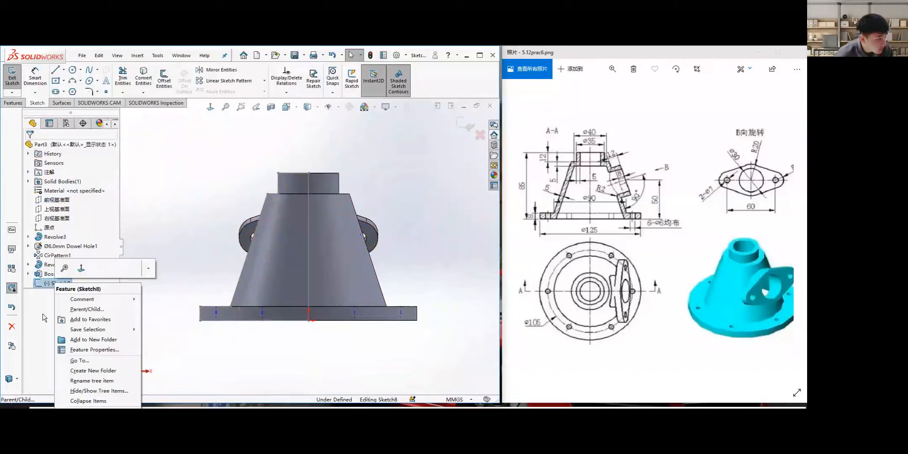
{"action": "right_click", "coordinate": [52, 285]}
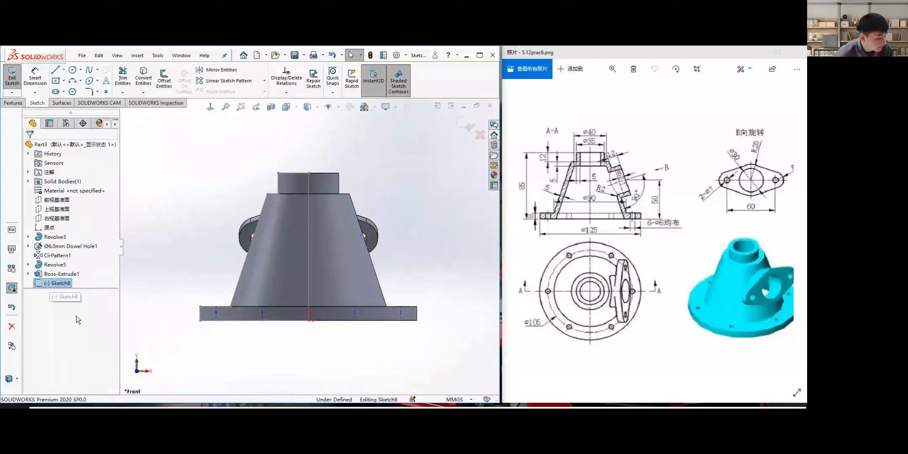
{"action": "left_click", "coordinate": [8, 85]}
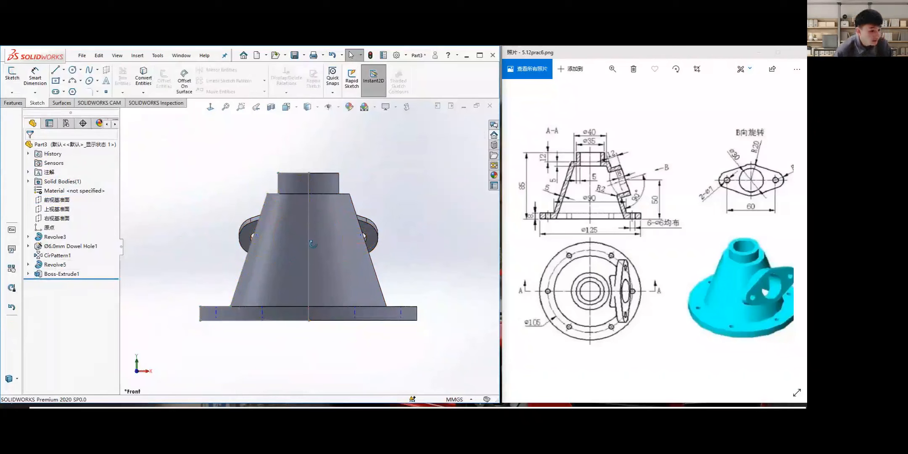
Enlarge the front reference plane (前视基准面) display slightly and start a new sketch on that plane, viewed normal to it.
{"action": "mouse_move", "coordinate": [314, 245]}
{"action": "middle_mouse_down"}
{"action": "mouse_move", "coordinate": [326, 229]}
{"action": "mouse_move", "coordinate": [257, 195]}
{"action": "middle_mouse_up"}
{"action": "middle_click_drag", "start_coordinate": [308, 286], "coordinate": [379, 314]}
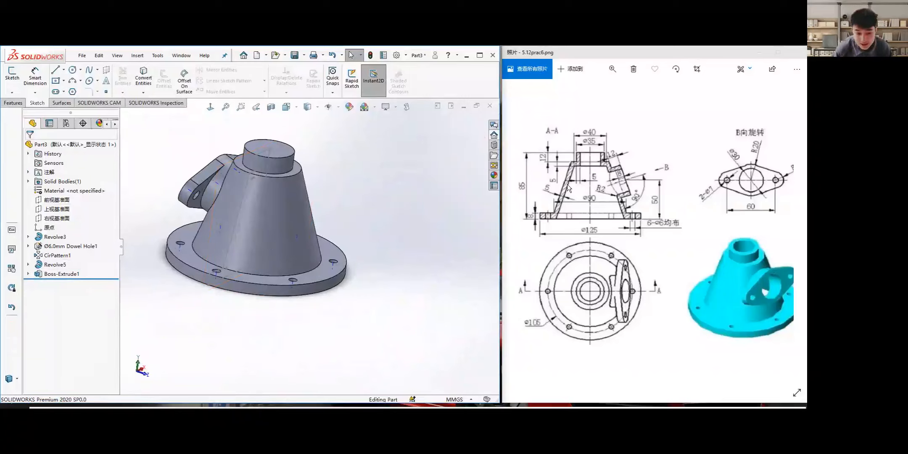
{"action": "left_click", "coordinate": [59, 201]}
{"action": "right_click", "coordinate": [63, 201]}
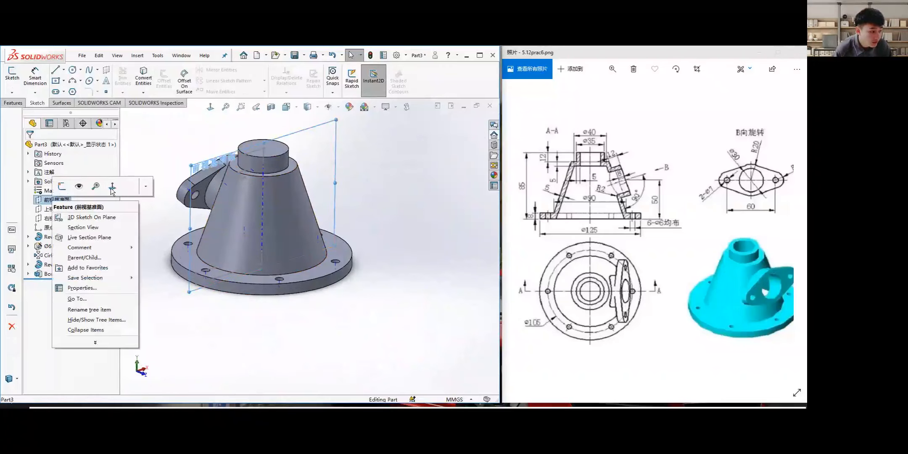
{"action": "left_click", "coordinate": [111, 189]}
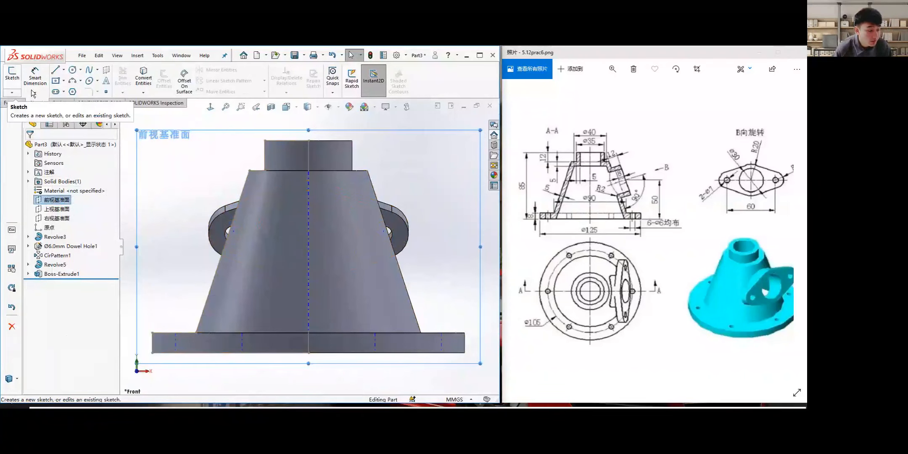
{"action": "scroll", "coordinate": [256, 236], "scroll_direction": "up", "scroll_amount": 2}
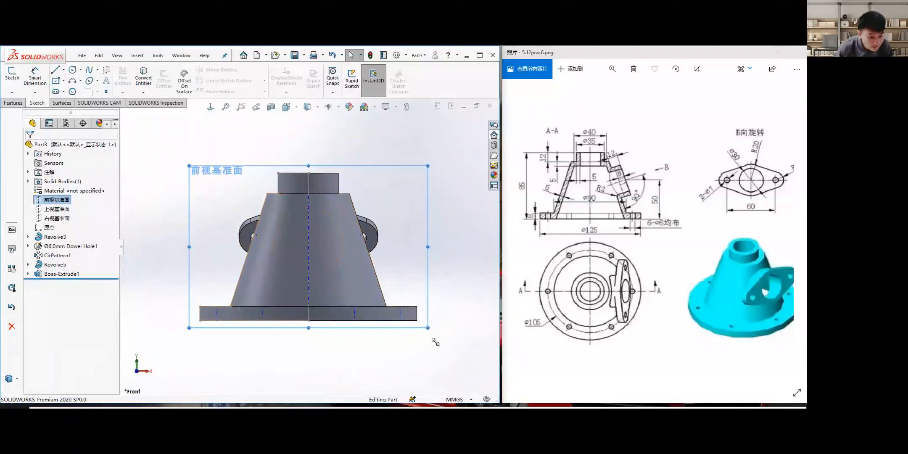
{"action": "left_click_drag", "start_coordinate": [190, 165], "coordinate": [174, 149]}
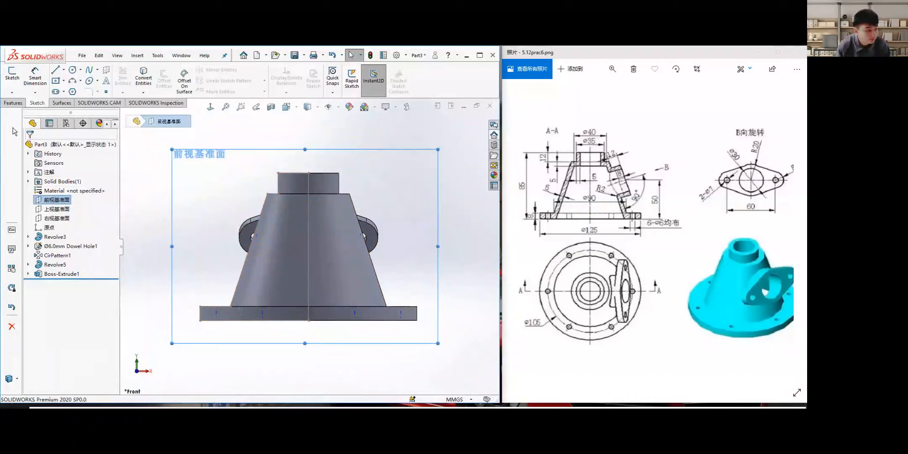
{"action": "left_click", "coordinate": [14, 77]}
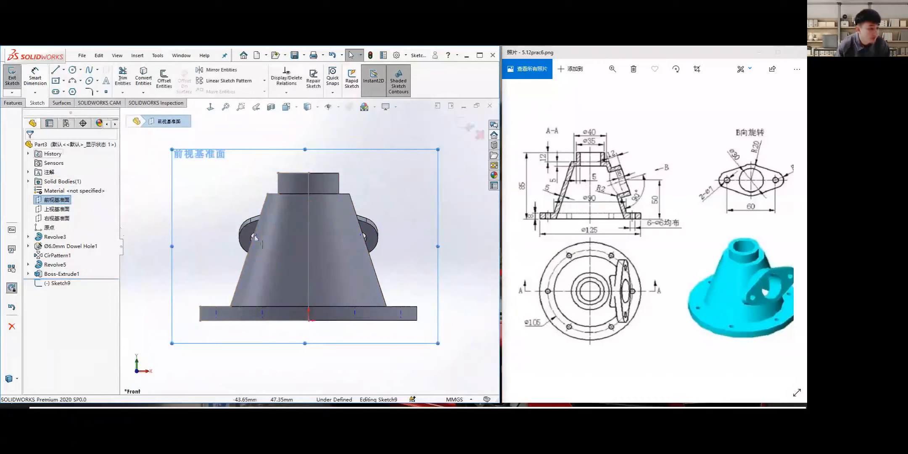
Offset Revolve3's Sketch1 by 5 mm inward with chain selection, reversed direction and base construction geometry.
{"action": "left_click", "coordinate": [163, 81]}
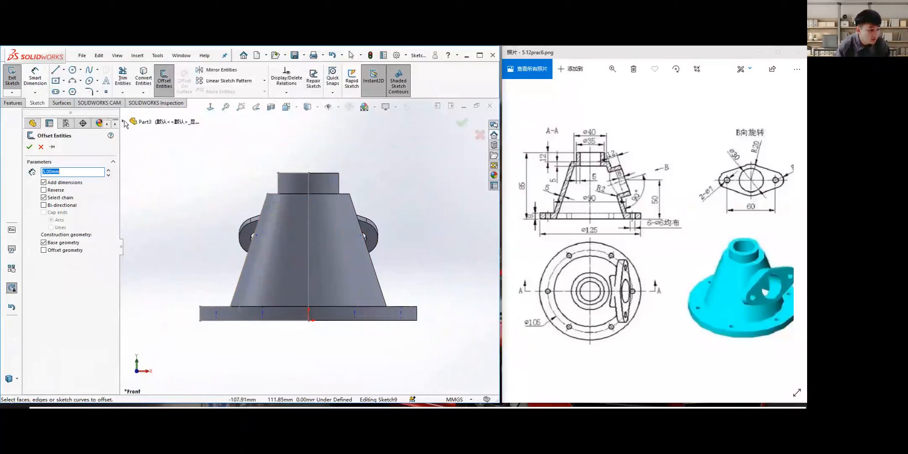
{"action": "left_click", "coordinate": [123, 122]}
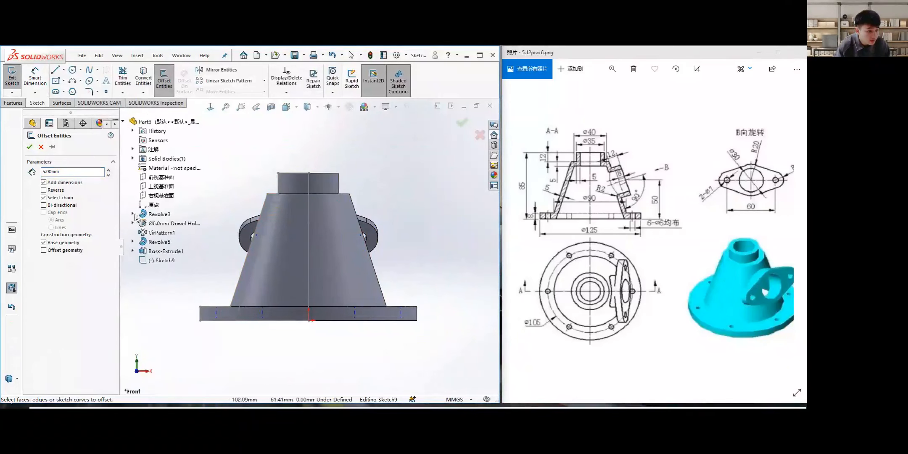
{"action": "left_click", "coordinate": [165, 224]}
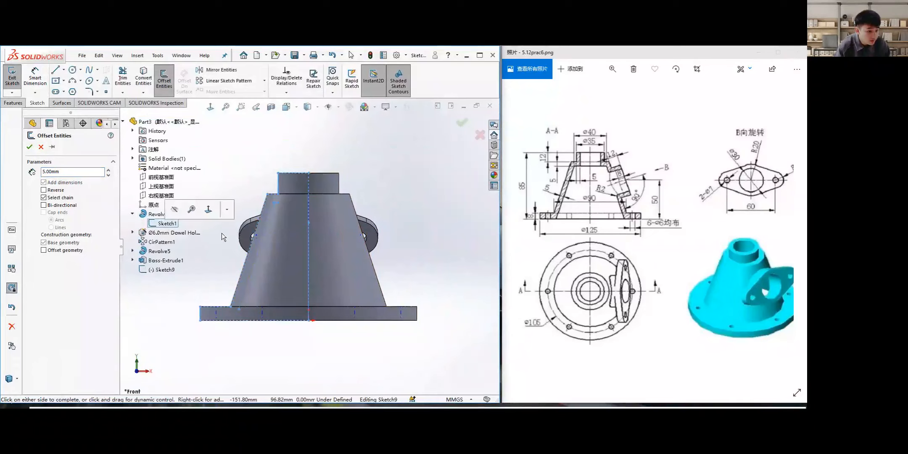
{"action": "left_click", "coordinate": [49, 192]}
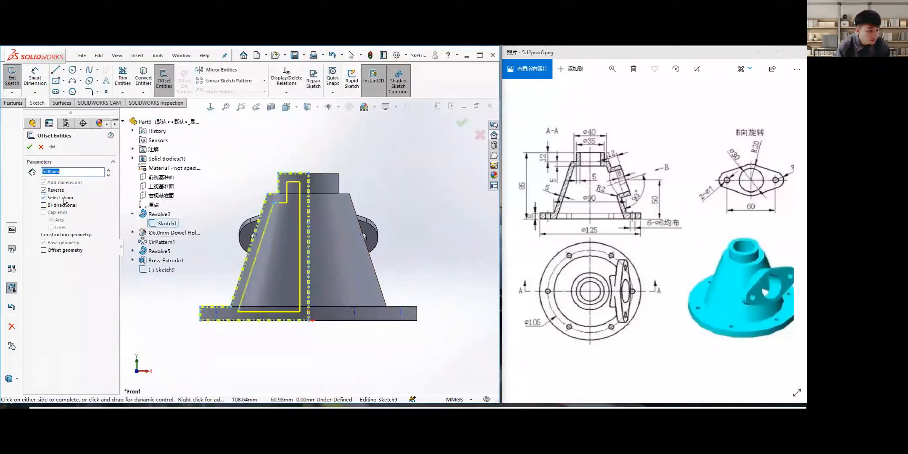
{"action": "left_click", "coordinate": [45, 190]}
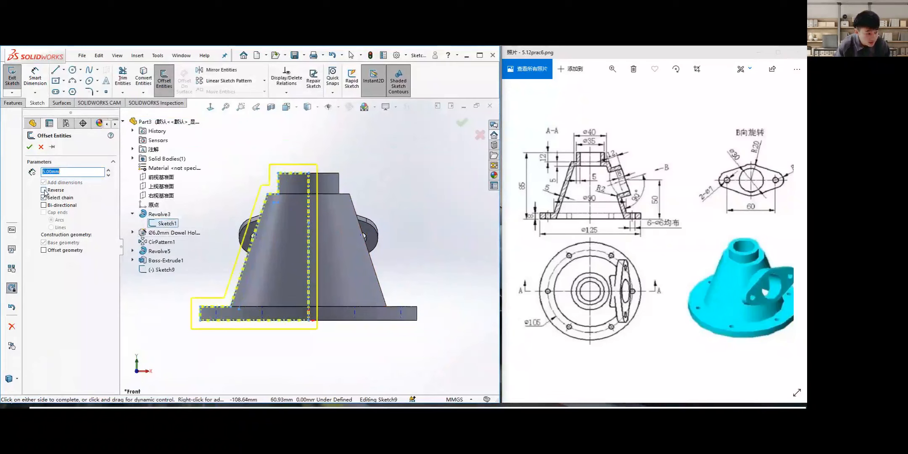
{"action": "left_click", "coordinate": [45, 190]}
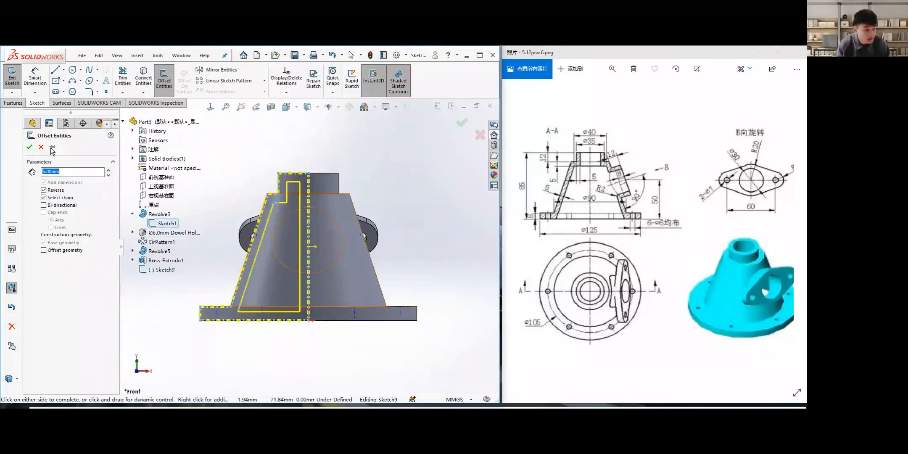
{"action": "left_click", "coordinate": [29, 147]}
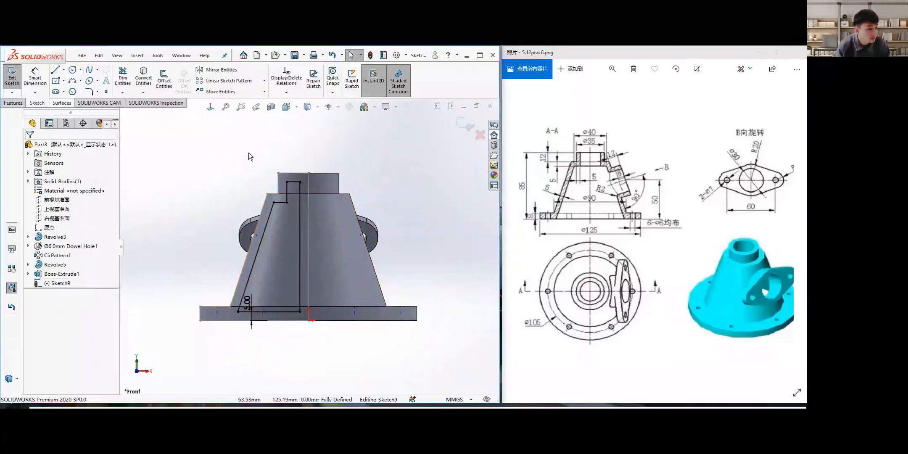
Delete the offset profile's short top line, bottom line and inner vertical line, keeping the stepped and slanted wall lines.
{"action": "right_click", "coordinate": [295, 182]}
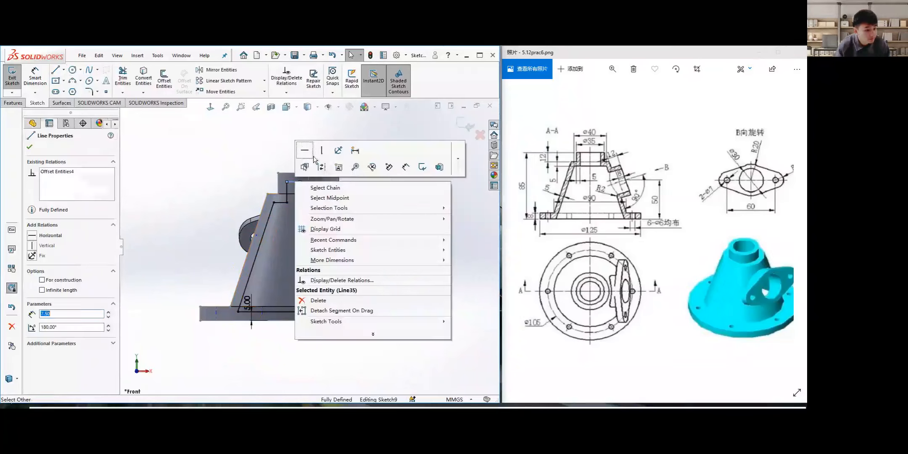
{"action": "left_click", "coordinate": [318, 300]}
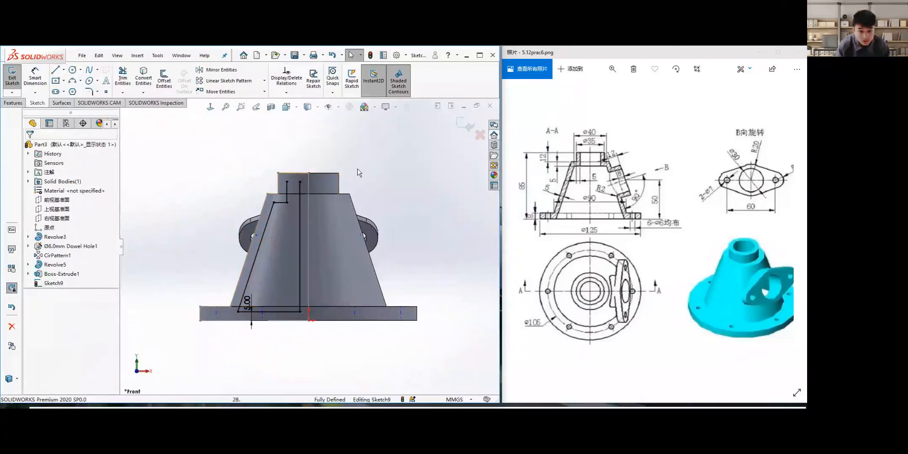
{"action": "right_click", "coordinate": [275, 309]}
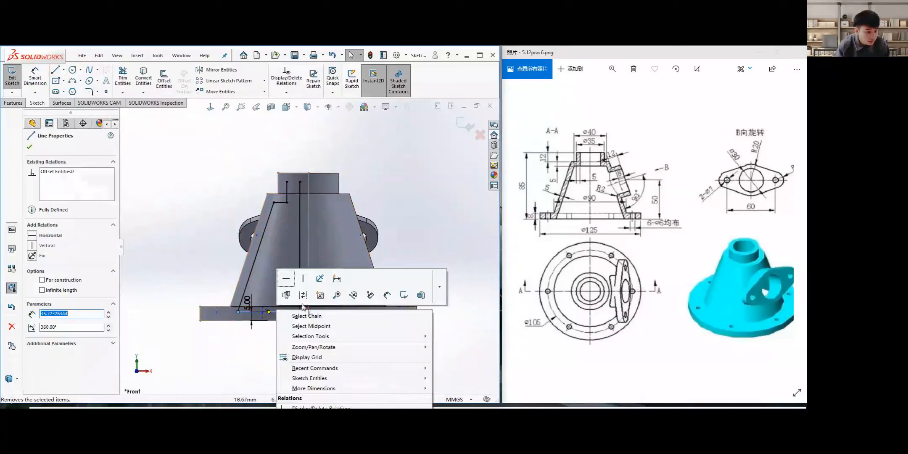
{"action": "right_click", "coordinate": [298, 258]}
{"action": "left_click", "coordinate": [320, 367]}
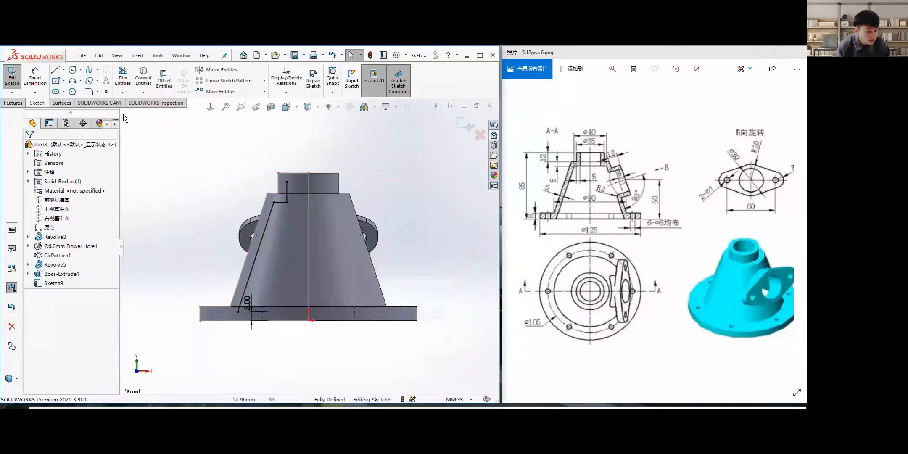
Draw a vertical line from the upper end of the offset profile to the top edge of the neck.
{"action": "left_click", "coordinate": [54, 74]}
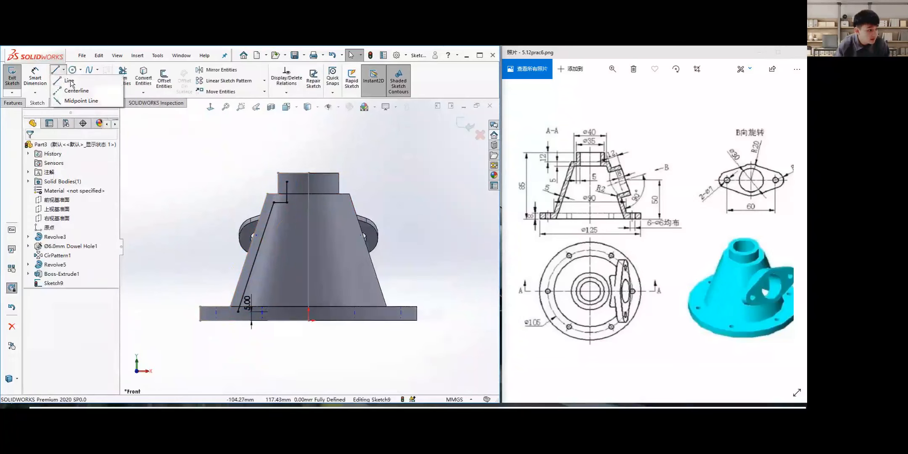
{"action": "left_click", "coordinate": [70, 82]}
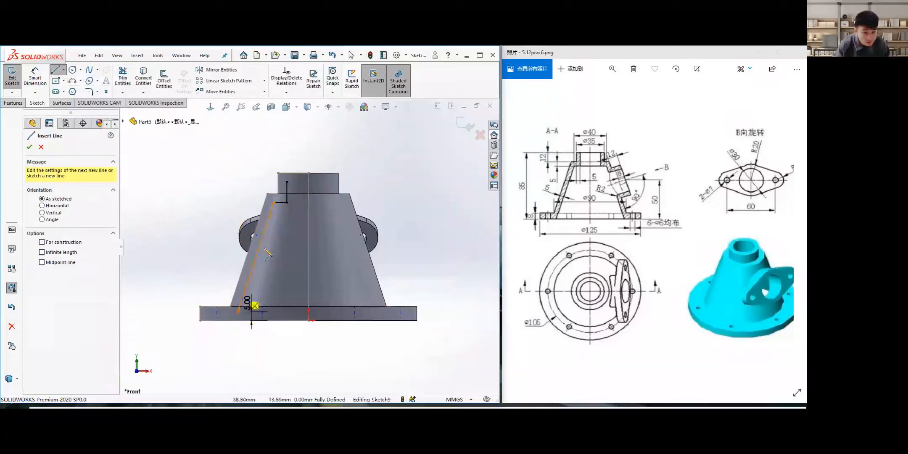
{"action": "left_click", "coordinate": [286, 181]}
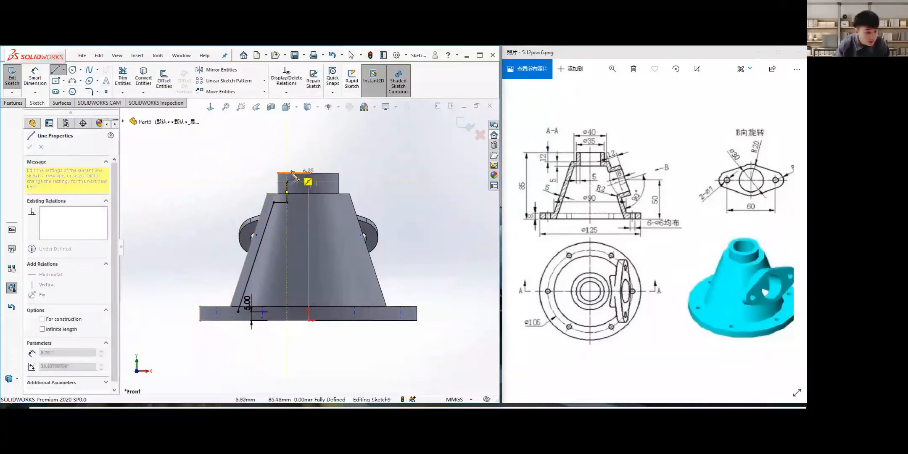
{"action": "key", "text": "Escape"}
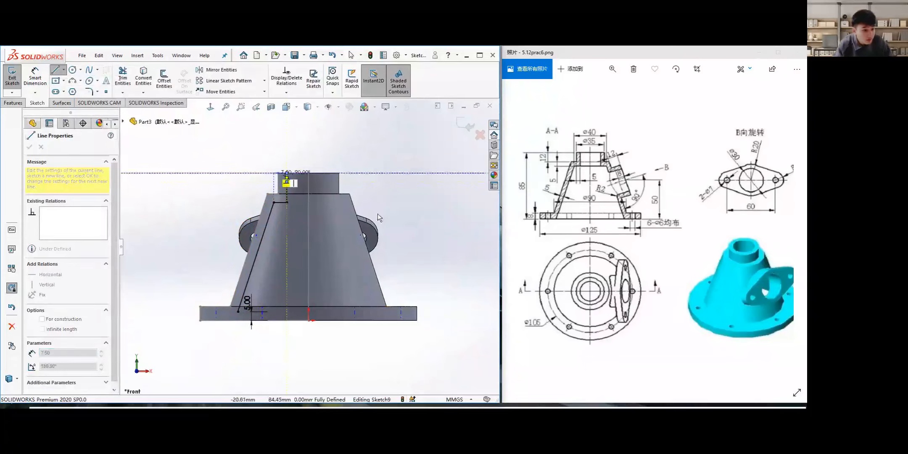
{"action": "key", "text": "Escape"}
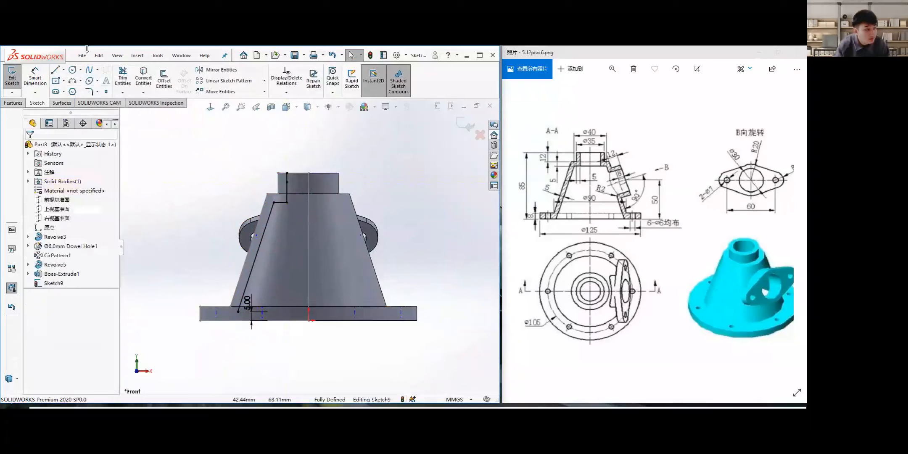
Draw connected lines from the profile's upper end across to the central axis and down the axis to the origin.
{"action": "left_click", "coordinate": [64, 70]}
{"action": "left_click", "coordinate": [78, 90]}
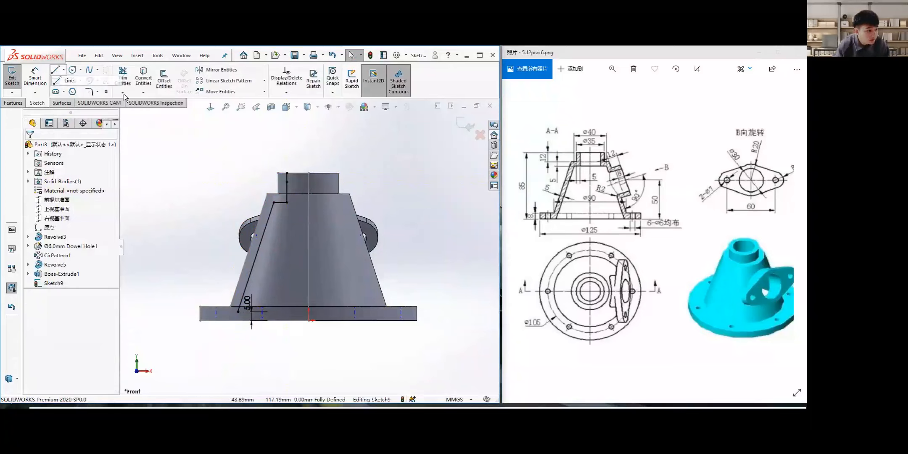
{"action": "left_click", "coordinate": [287, 173]}
{"action": "left_click", "coordinate": [309, 173]}
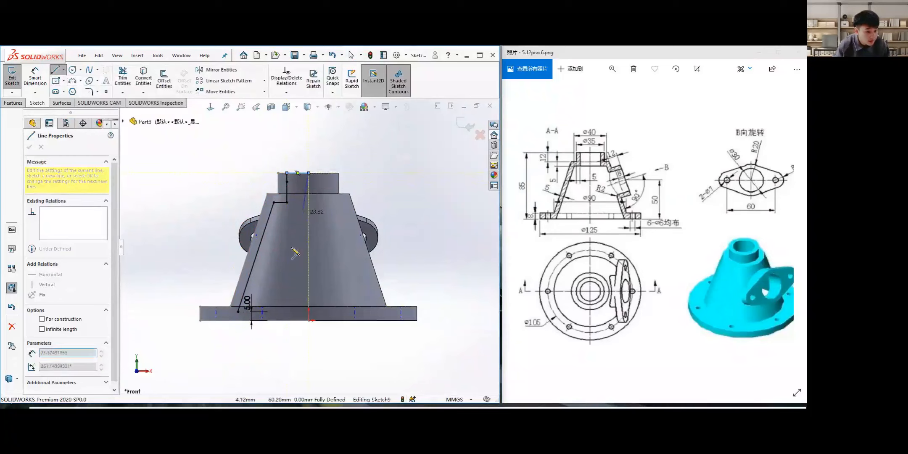
{"action": "left_click", "coordinate": [309, 320]}
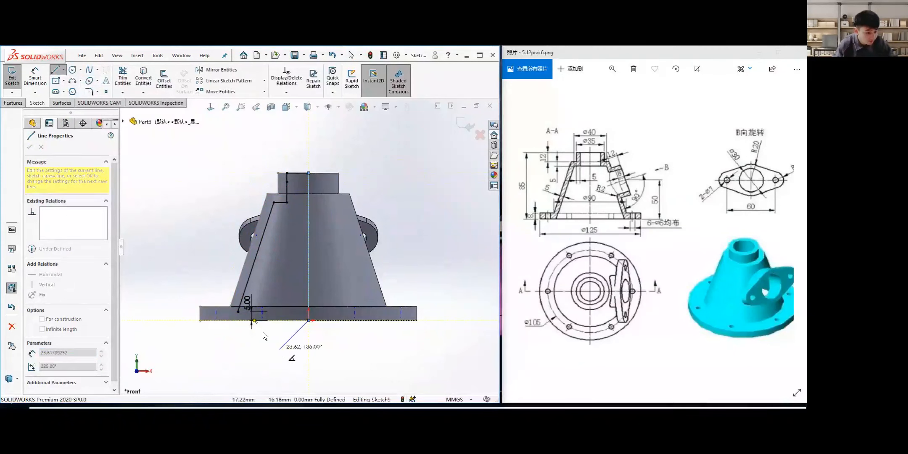
{"action": "key", "text": "Escape"}
Extend the slanted offset wall with a collinear line to the flange's bottom edge and close the profile with a horizontal line to the origin.
{"action": "scroll", "coordinate": [263, 332], "scroll_direction": "down", "scroll_amount": 2}
{"action": "left_click", "coordinate": [64, 70]}
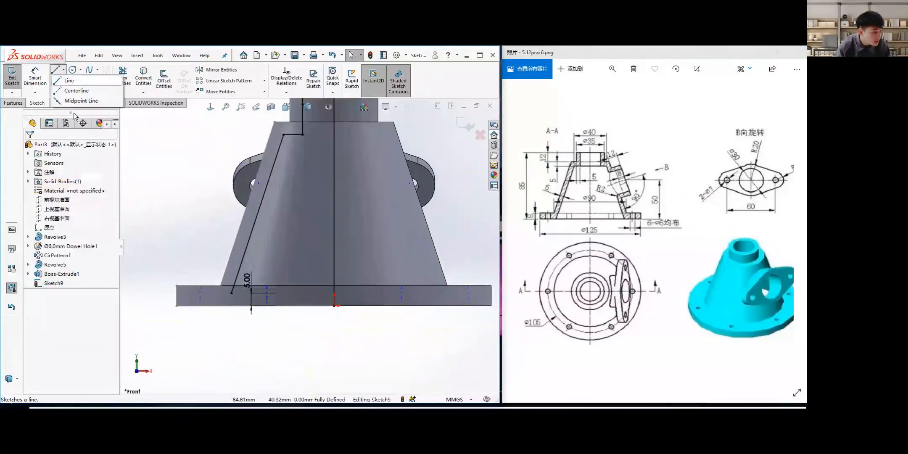
{"action": "left_click", "coordinate": [64, 81]}
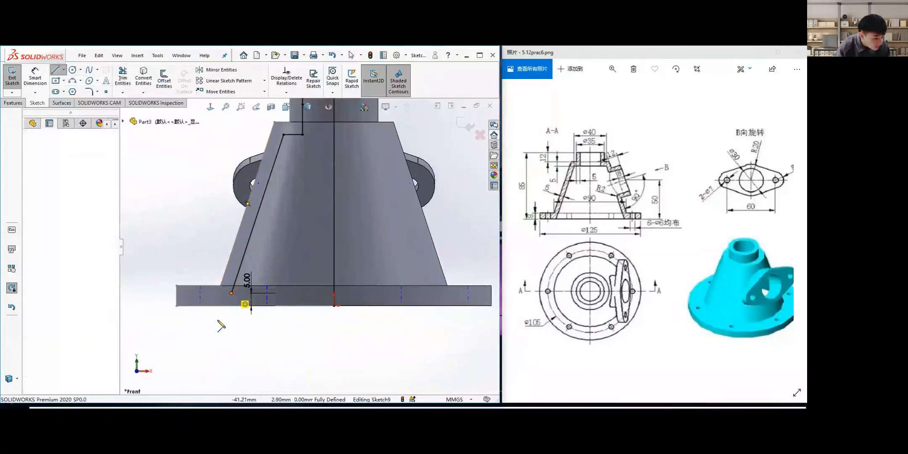
{"action": "left_click", "coordinate": [231, 293]}
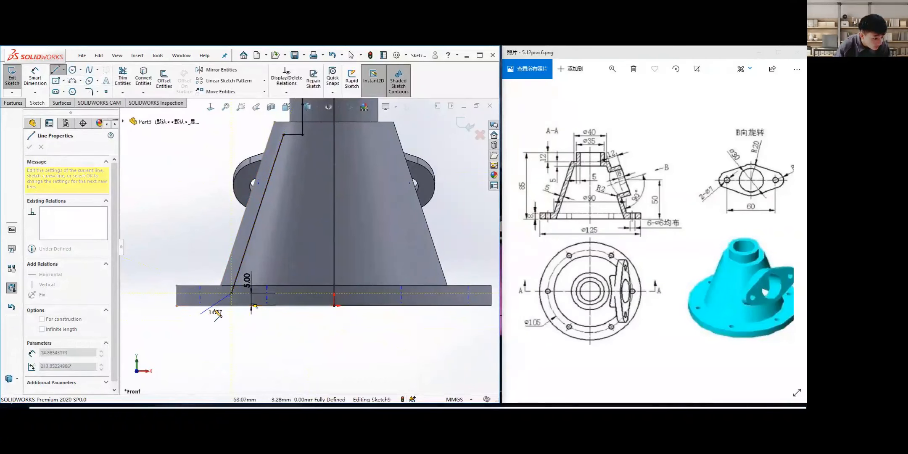
{"action": "scroll", "coordinate": [184, 314], "scroll_direction": "down", "scroll_amount": 3}
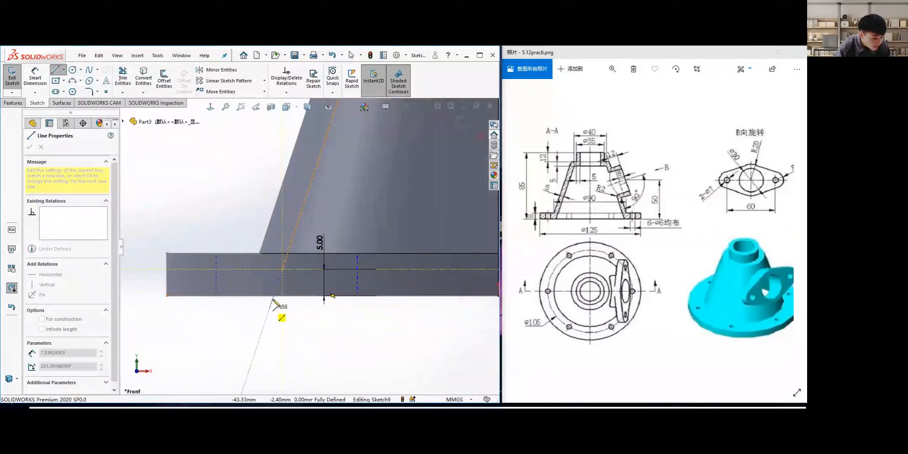
{"action": "left_click", "coordinate": [275, 296]}
{"action": "scroll", "coordinate": [308, 252], "scroll_direction": "up", "scroll_amount": 2}
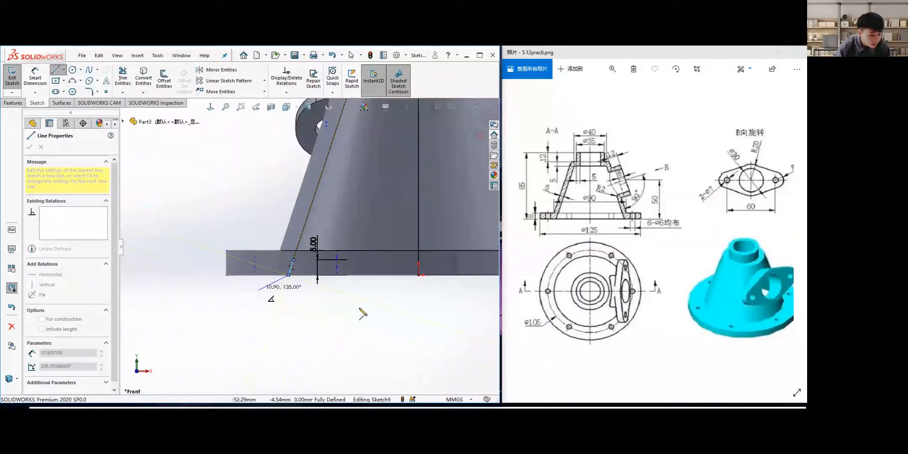
{"action": "double_click", "coordinate": [418, 276]}
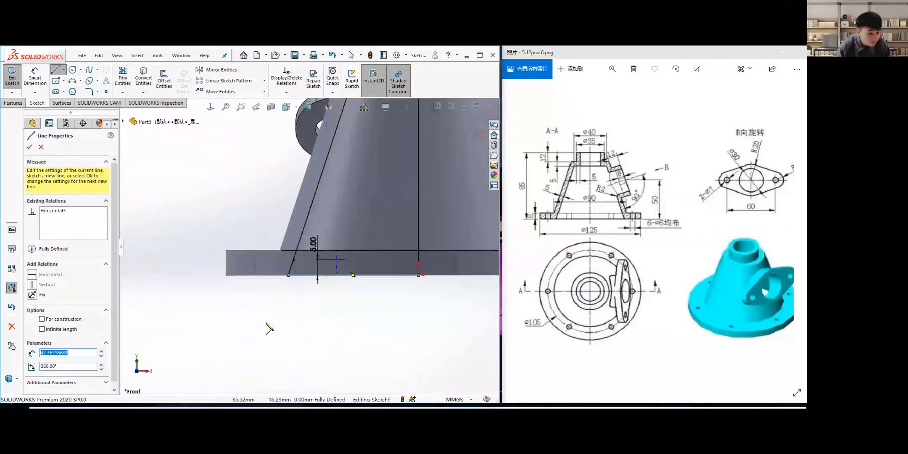
{"action": "left_click", "coordinate": [29, 147]}
{"action": "key", "text": "f"}
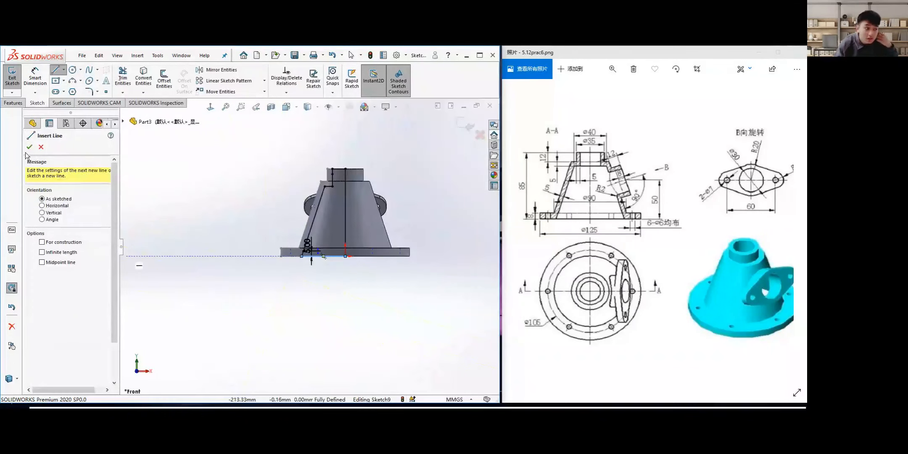
{"action": "left_click", "coordinate": [29, 147]}
{"action": "scroll", "coordinate": [317, 173], "scroll_direction": "up", "scroll_amount": 2}
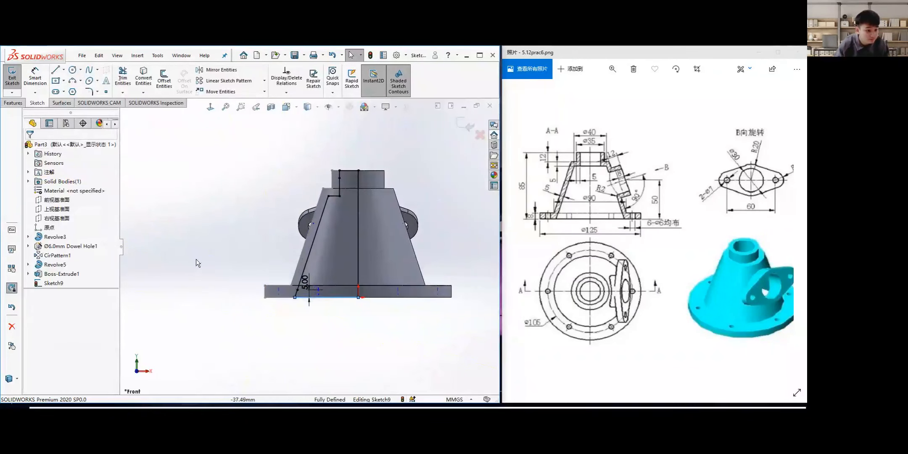
Exit the sketch and make a 360° blind revolved cut of the closed profile about the central axis to hollow the housing.
{"action": "left_click", "coordinate": [12, 78]}
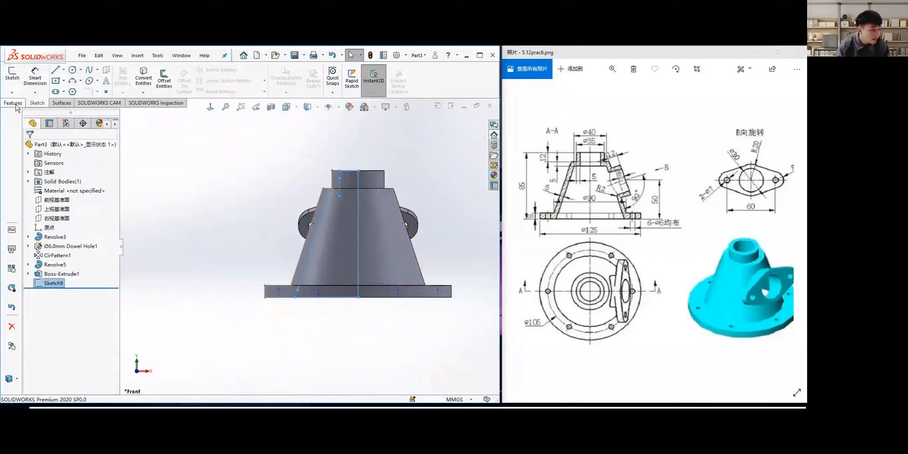
{"action": "left_click", "coordinate": [16, 105]}
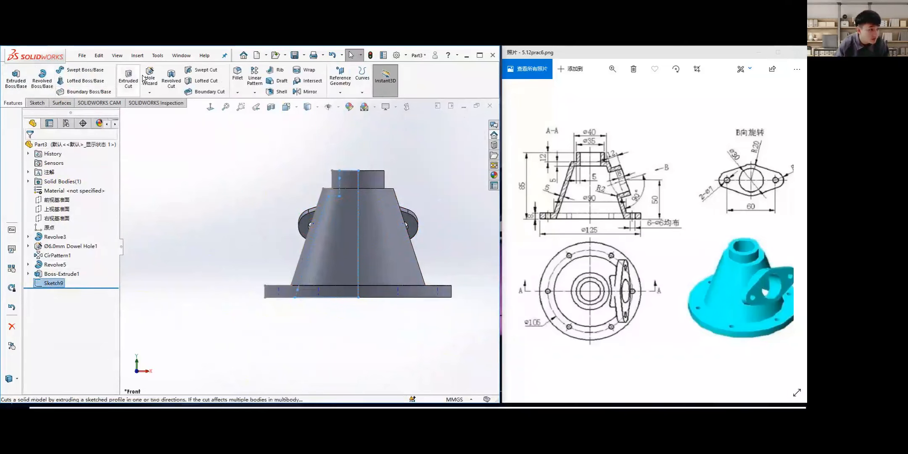
{"action": "left_click", "coordinate": [171, 79]}
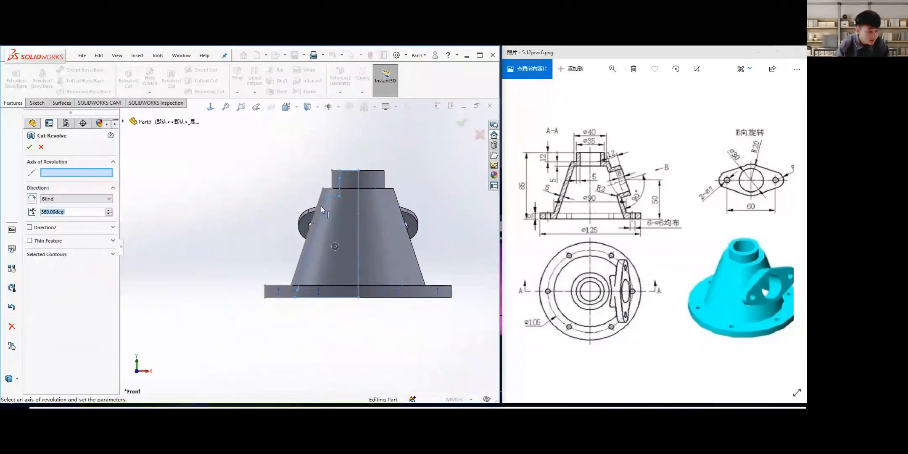
{"action": "left_click", "coordinate": [357, 235]}
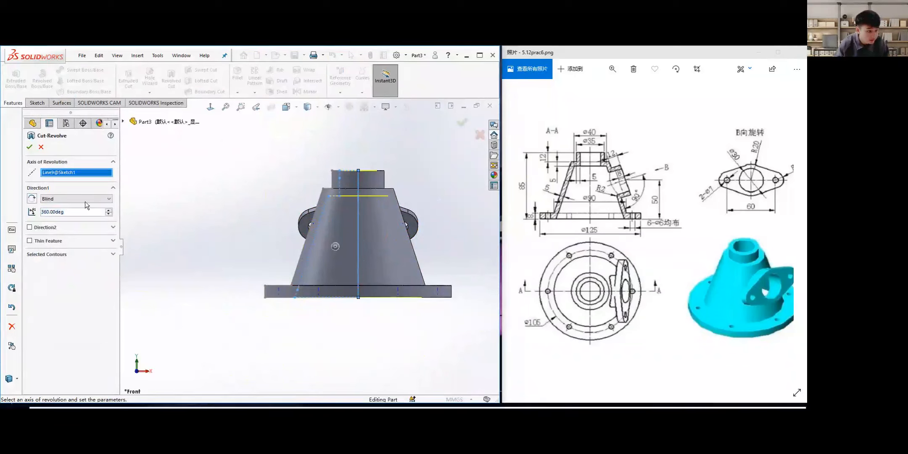
{"action": "key", "text": "Return"}
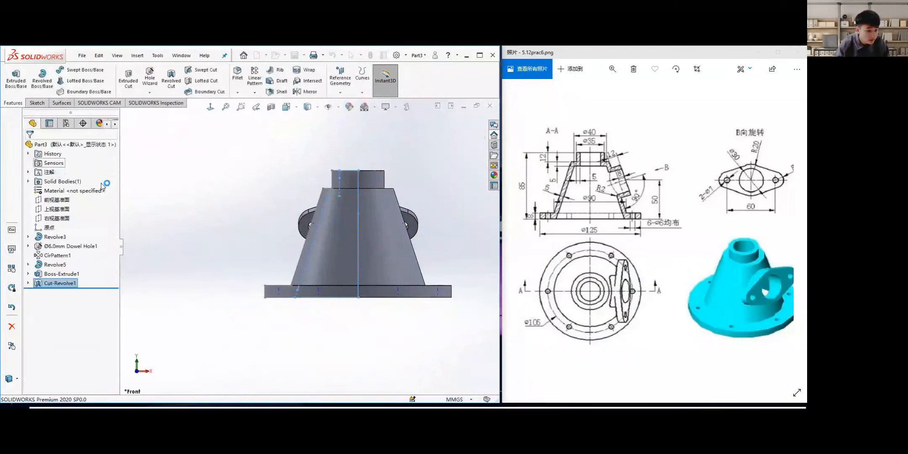
{"action": "middle_click_drag", "start_coordinate": [361, 252], "coordinate": [333, 318]}
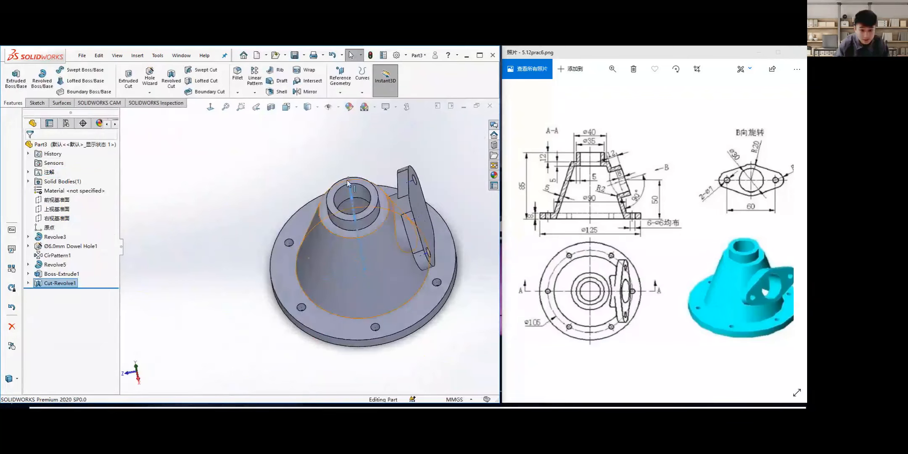
{"action": "middle_click_drag", "start_coordinate": [349, 185], "coordinate": [403, 248]}
{"action": "middle_click_drag", "start_coordinate": [401, 295], "coordinate": [378, 257]}
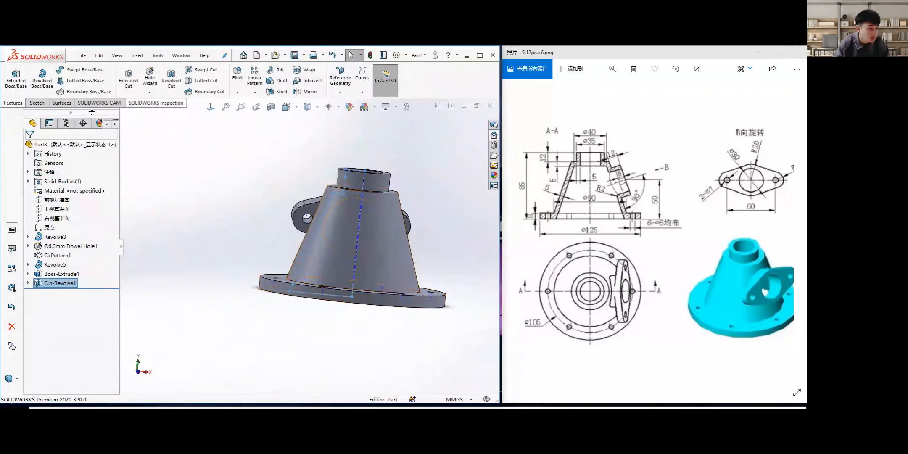
{"action": "scroll", "coordinate": [187, 83], "scroll_direction": "down", "scroll_amount": 1}
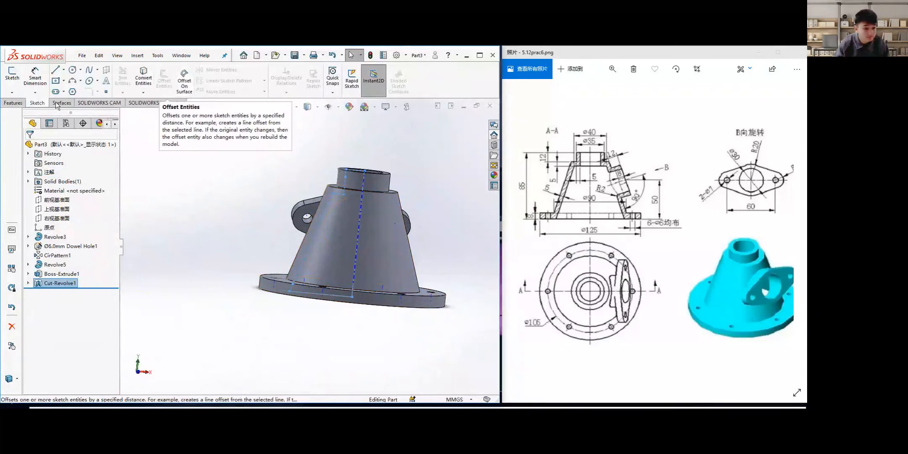
Select the outer face of the angled side flange and orient the view normal to it.
{"action": "left_click", "coordinate": [13, 103]}
{"action": "mouse_move", "coordinate": [332, 244]}
{"action": "middle_mouse_down"}
{"action": "mouse_move", "coordinate": [331, 152]}
{"action": "mouse_move", "coordinate": [297, 135]}
{"action": "mouse_move", "coordinate": [294, 174]}
{"action": "middle_mouse_up"}
{"action": "scroll", "coordinate": [63, 103], "scroll_direction": "down", "scroll_amount": 1}
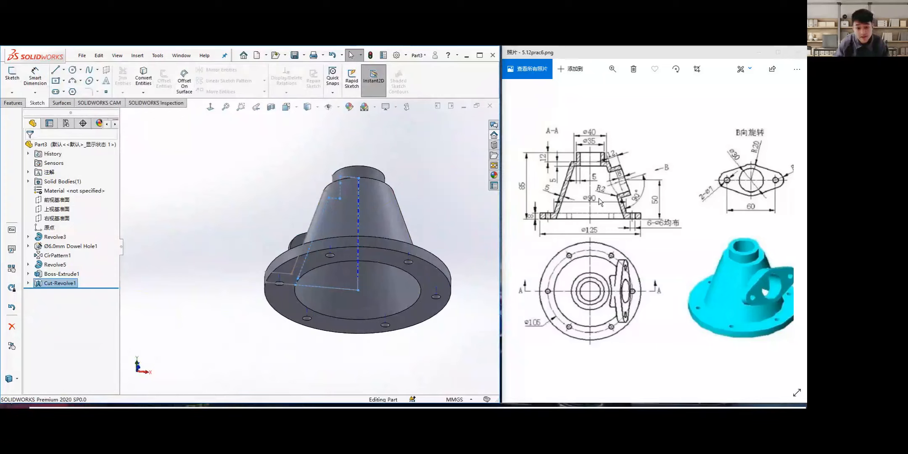
{"action": "middle_click_drag", "start_coordinate": [397, 205], "coordinate": [385, 225]}
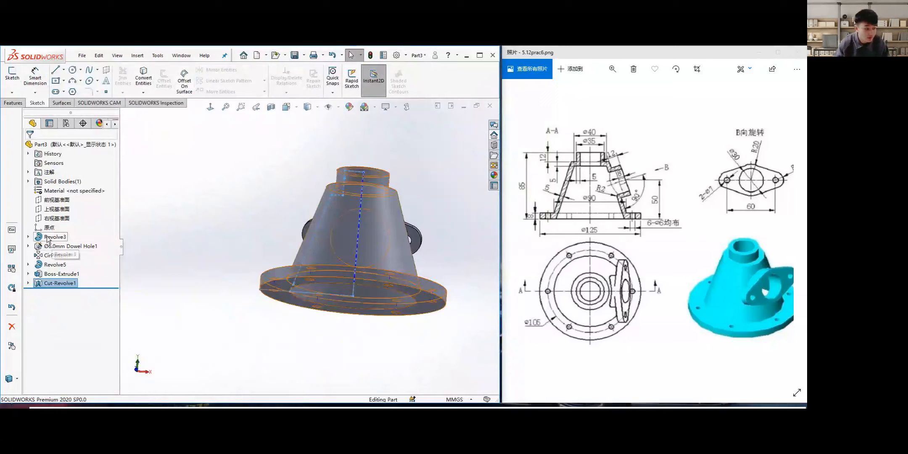
{"action": "middle_click_drag", "start_coordinate": [347, 248], "coordinate": [361, 172]}
{"action": "middle_click_drag", "start_coordinate": [343, 256], "coordinate": [411, 239]}
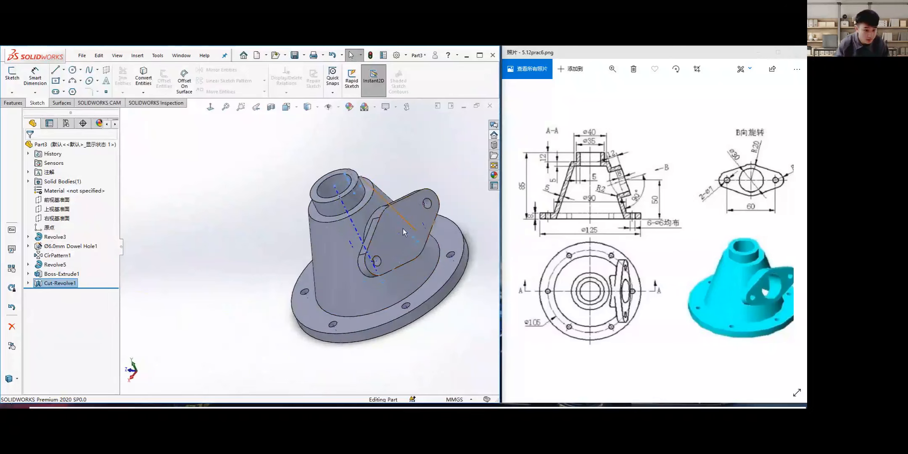
{"action": "left_click", "coordinate": [392, 249]}
{"action": "right_click", "coordinate": [397, 238]}
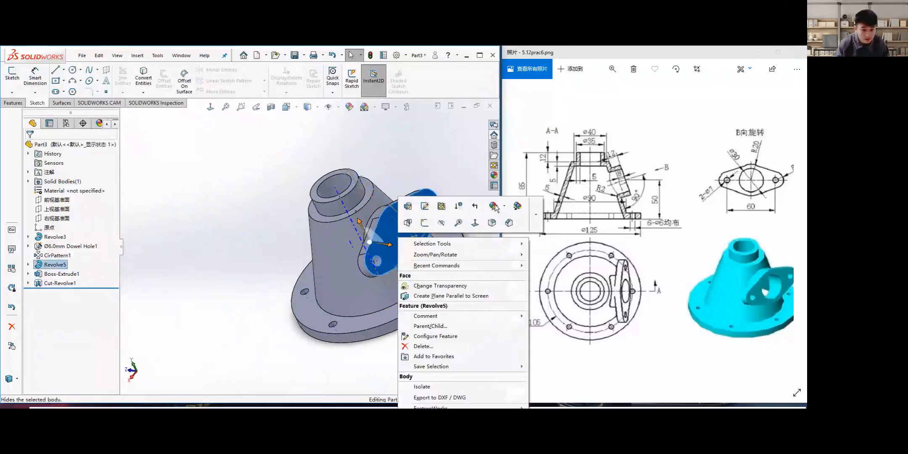
{"action": "left_click", "coordinate": [475, 222]}
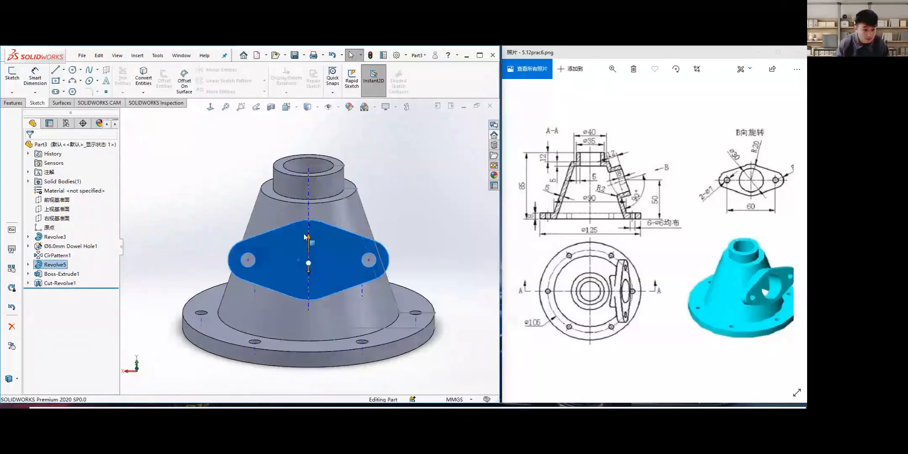
Sketch a circle of about 15.4 mm radius on the side flange's outer face, centred midway between its two bolt holes.
{"action": "left_click", "coordinate": [80, 80]}
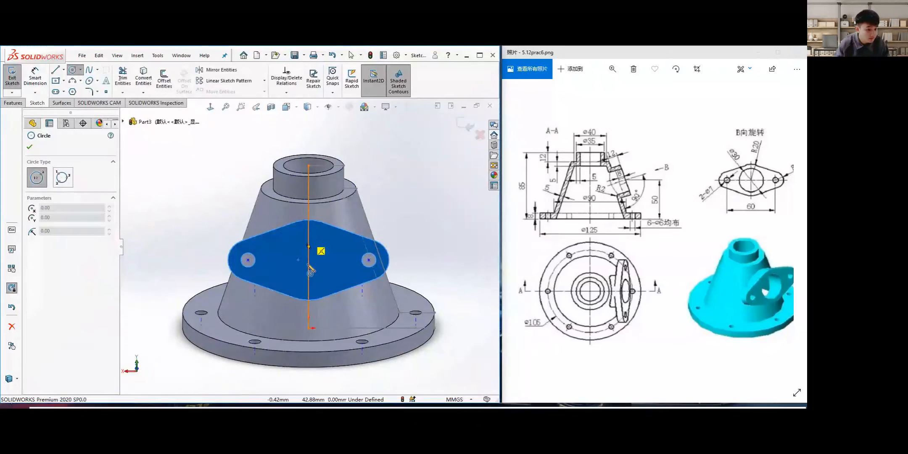
{"action": "scroll", "coordinate": [311, 271], "scroll_direction": "down", "scroll_amount": 3}
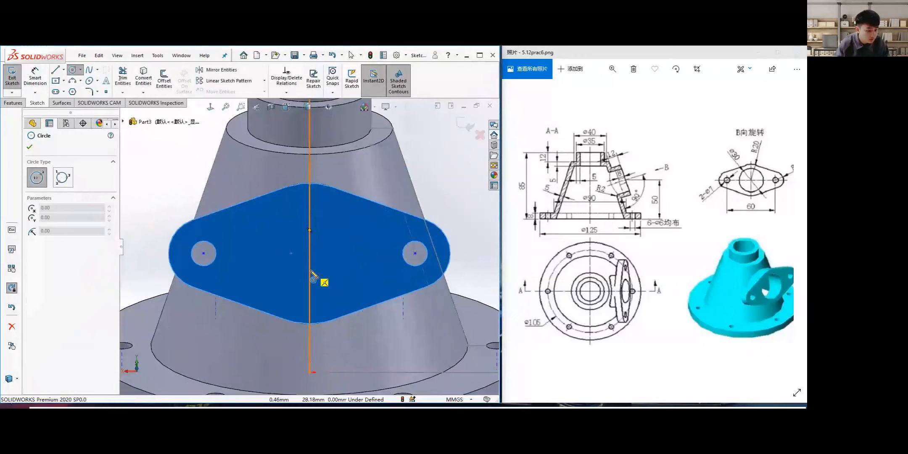
{"action": "scroll", "coordinate": [311, 255], "scroll_direction": "up", "scroll_amount": 4}
{"action": "left_click", "coordinate": [309, 250]}
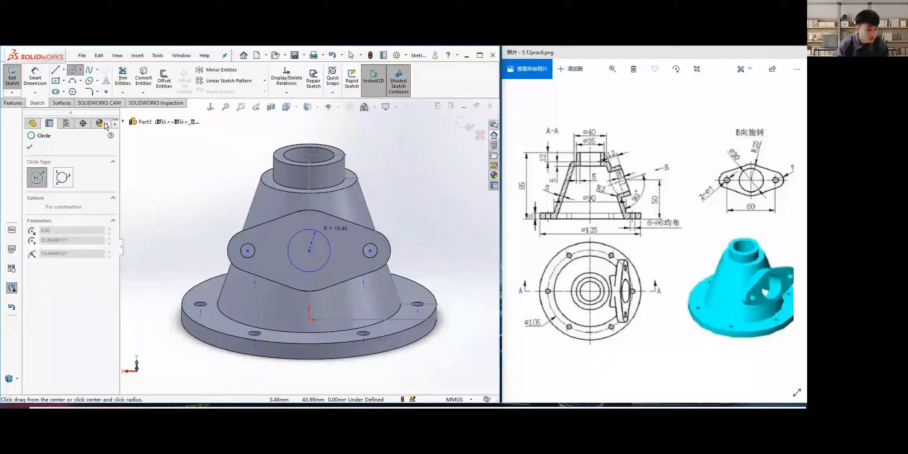
{"action": "left_click", "coordinate": [318, 220]}
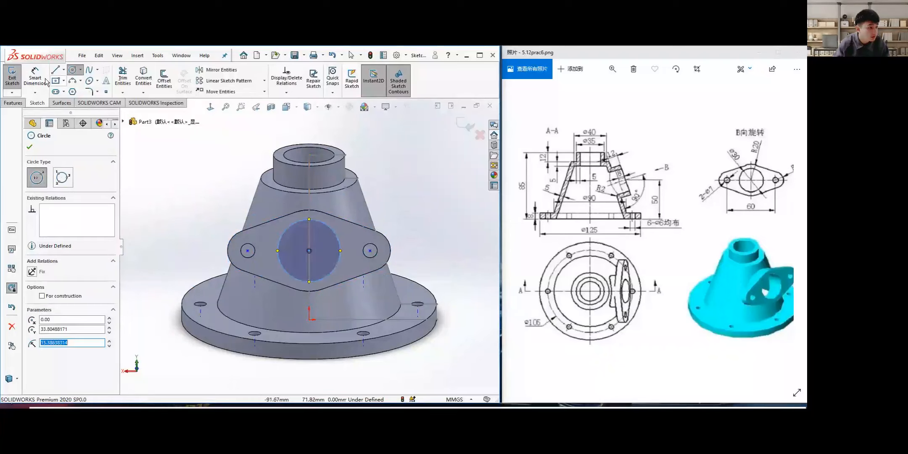
Dimension the flange circle with a diameter of 30 mm.
{"action": "left_click", "coordinate": [330, 229]}
{"action": "left_click", "coordinate": [391, 203]}
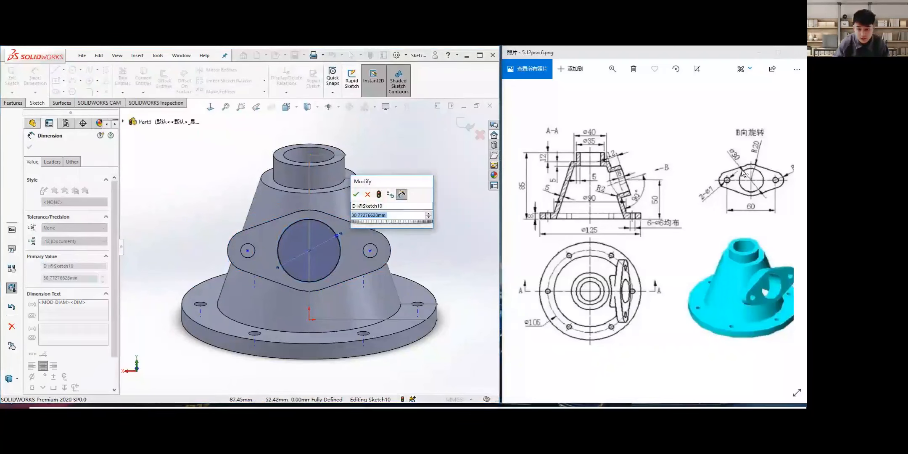
{"action": "type", "text": "30"}
{"action": "key", "text": "Return"}
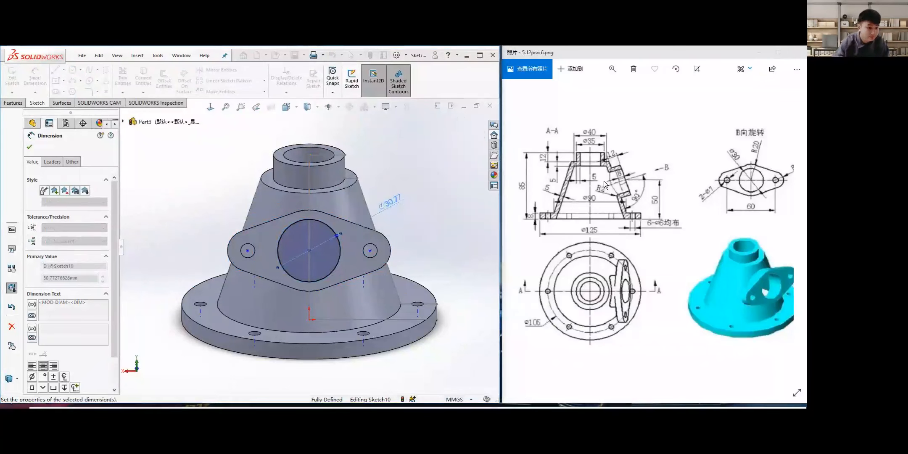
{"action": "left_click", "coordinate": [30, 147]}
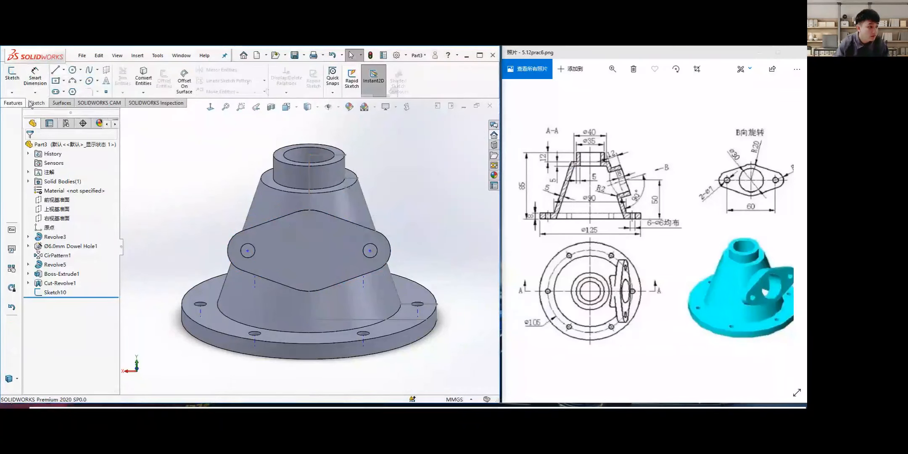
Make an extruded cut of the 30 mm circle with the Up To Surface end condition, ending at the housing's inner conical face.
{"action": "left_click", "coordinate": [13, 103]}
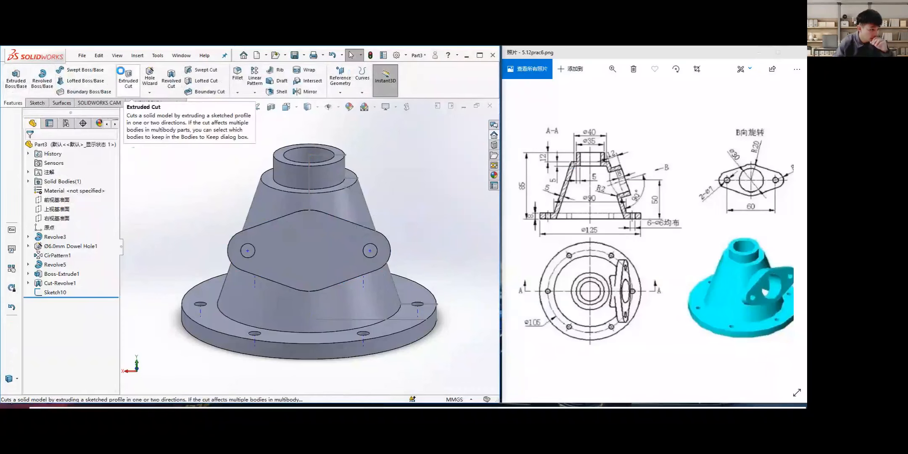
{"action": "left_click", "coordinate": [287, 268]}
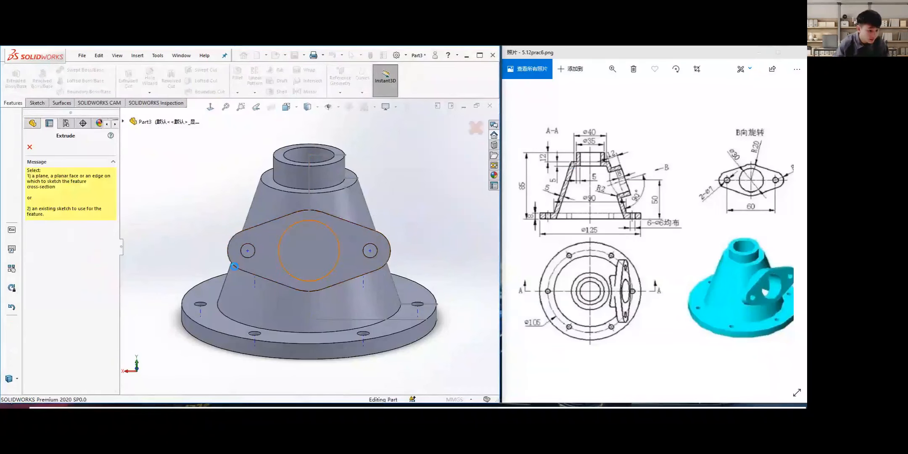
{"action": "scroll", "coordinate": [309, 271], "scroll_direction": "down", "scroll_amount": 3}
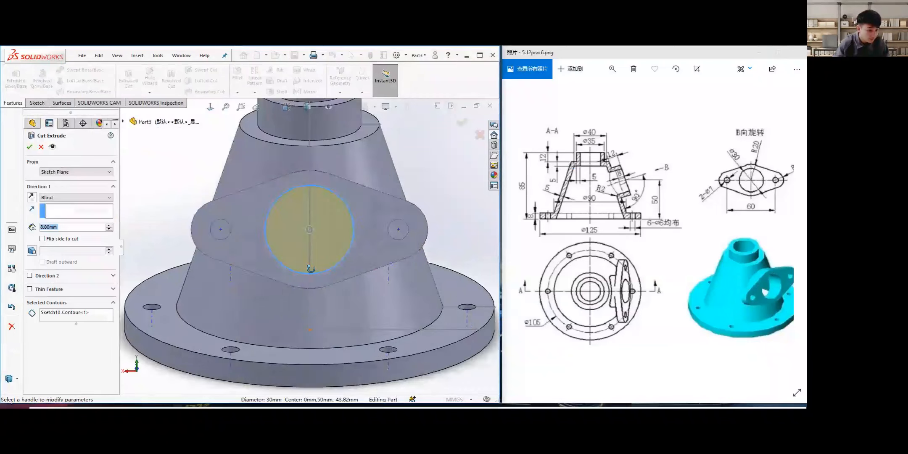
{"action": "middle_click_drag", "start_coordinate": [310, 269], "coordinate": [156, 262]}
{"action": "scroll", "coordinate": [342, 239], "scroll_direction": "up", "scroll_amount": 4}
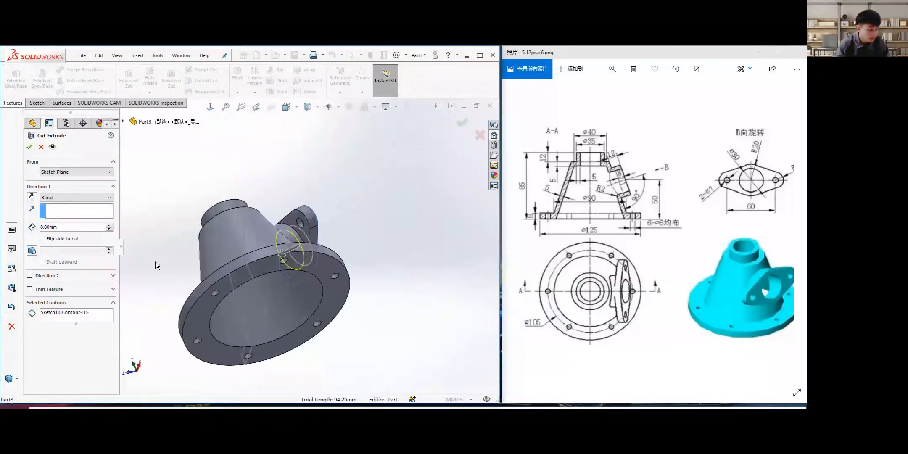
{"action": "left_click", "coordinate": [94, 196]}
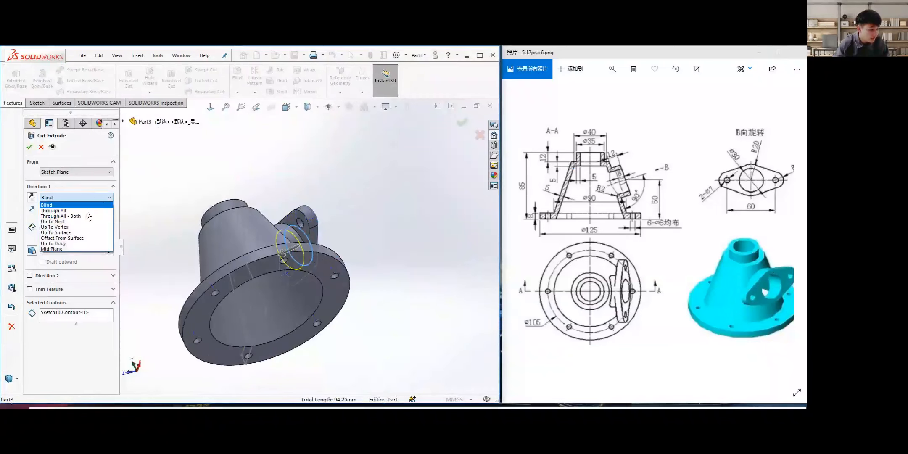
{"action": "left_click", "coordinate": [66, 233]}
{"action": "middle_click_drag", "start_coordinate": [281, 286], "coordinate": [290, 340]}
{"action": "left_click", "coordinate": [306, 298]}
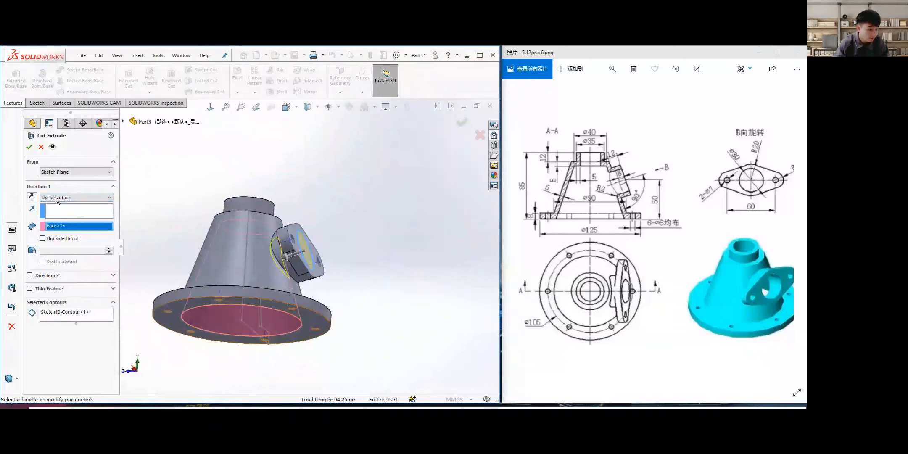
{"action": "left_click", "coordinate": [29, 147]}
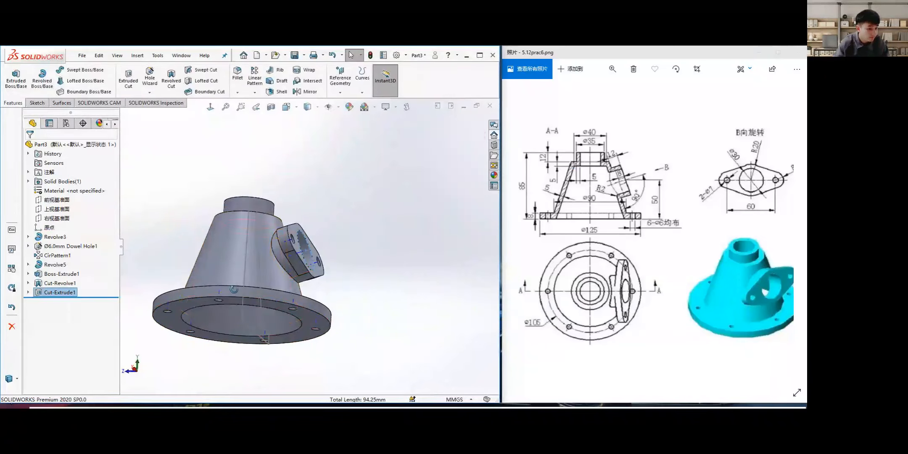
Inspect the opening through the side flange and toggle the visibility of all item types.
{"action": "middle_click_drag", "start_coordinate": [233, 289], "coordinate": [281, 312]}
{"action": "left_click", "coordinate": [293, 207]}
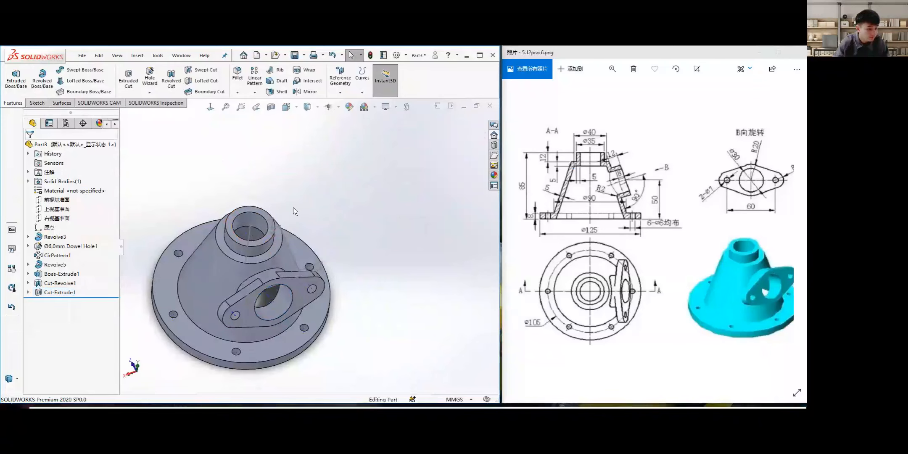
{"action": "middle_click_drag", "start_coordinate": [293, 207], "coordinate": [347, 166], "text": "ctrl"}
{"action": "mouse_move", "coordinate": [304, 148]}
{"action": "middle_mouse_down"}
{"action": "mouse_move", "coordinate": [305, 138]}
{"action": "mouse_move", "coordinate": [315, 143]}
{"action": "middle_mouse_up"}
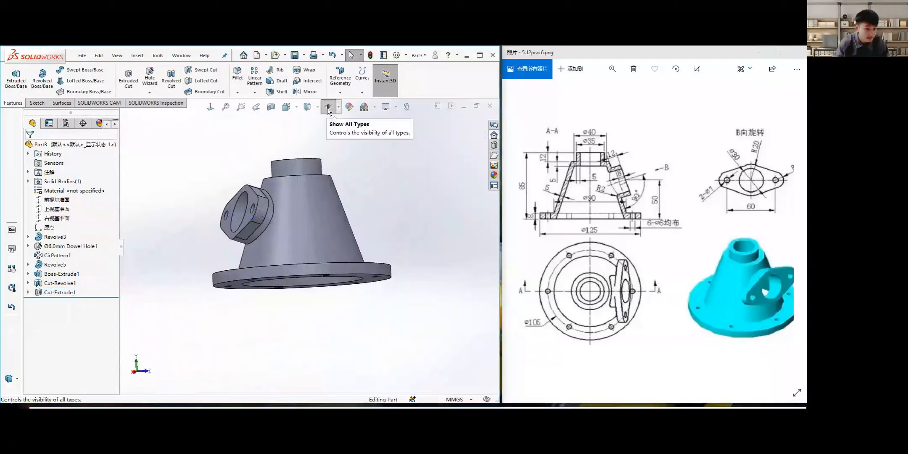
{"action": "left_click", "coordinate": [329, 107]}
{"action": "middle_click_drag", "start_coordinate": [342, 185], "coordinate": [365, 193]}
Create a section view of the housing on the right plane (右视基准面) to examine its hollow interior.
{"action": "left_click", "coordinate": [272, 108]}
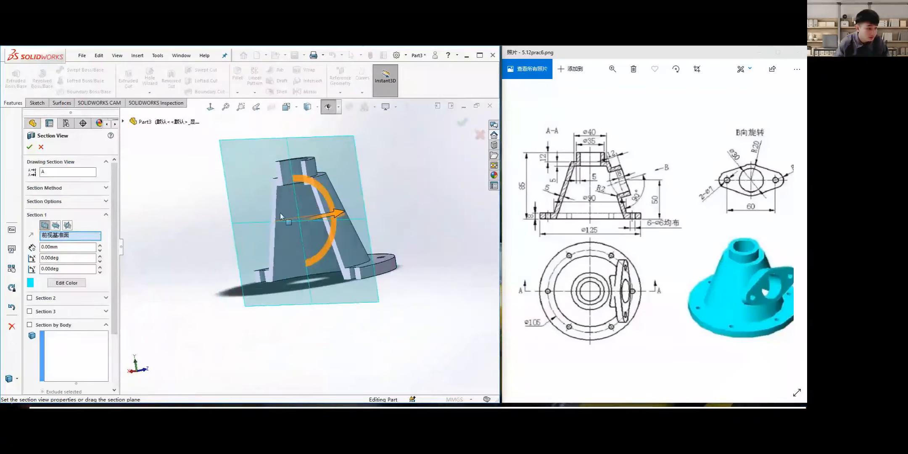
{"action": "left_click", "coordinate": [56, 225]}
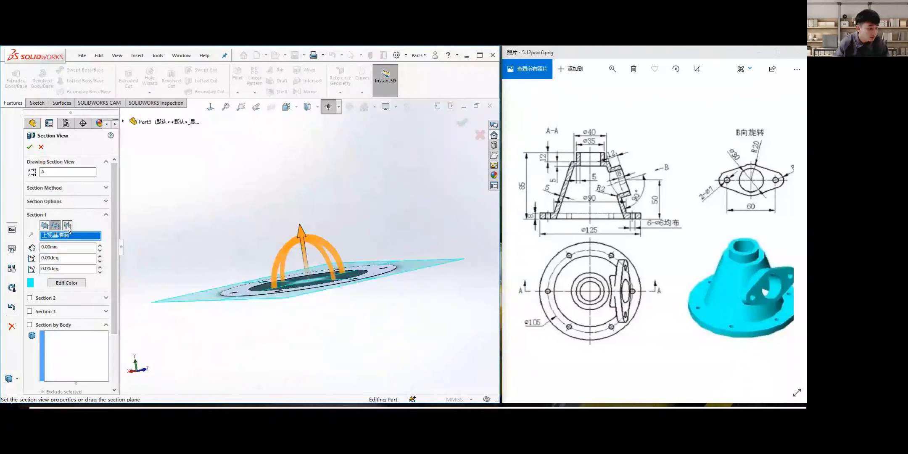
{"action": "left_click", "coordinate": [67, 225]}
{"action": "left_click", "coordinate": [30, 147]}
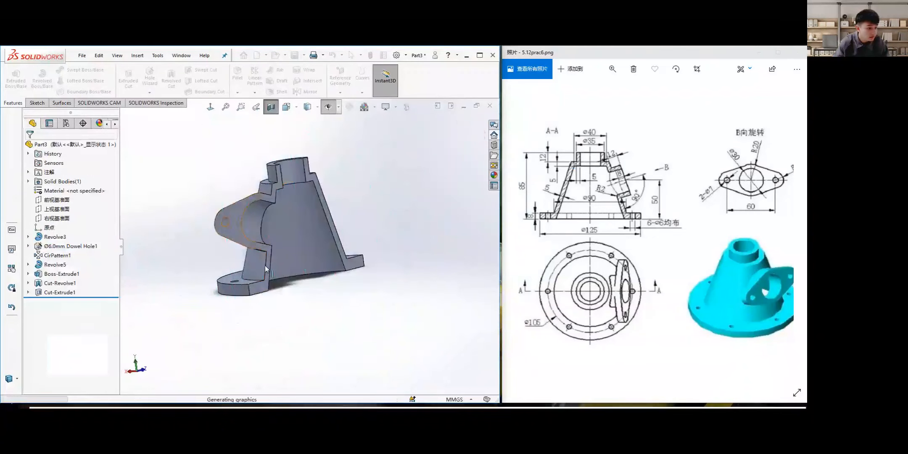
{"action": "middle_click_drag", "start_coordinate": [264, 265], "coordinate": [236, 269]}
Display the housing as a wireframe and turn off the section view.
{"action": "left_click", "coordinate": [317, 107]}
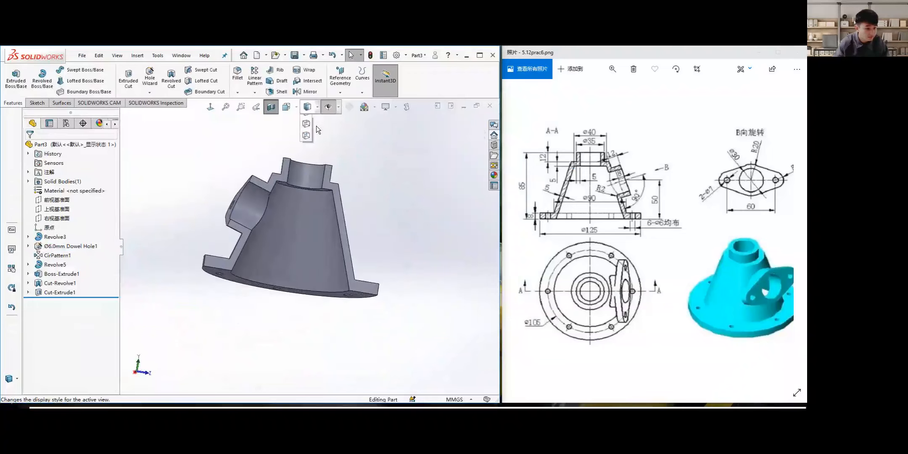
{"action": "left_click", "coordinate": [308, 167]}
{"action": "middle_click_drag", "start_coordinate": [303, 209], "coordinate": [297, 251]}
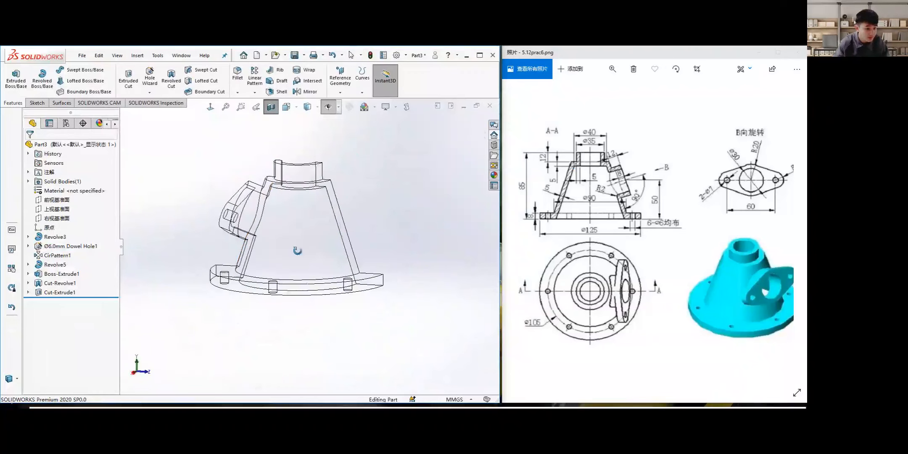
{"action": "middle_click_drag", "start_coordinate": [280, 138], "coordinate": [245, 114]}
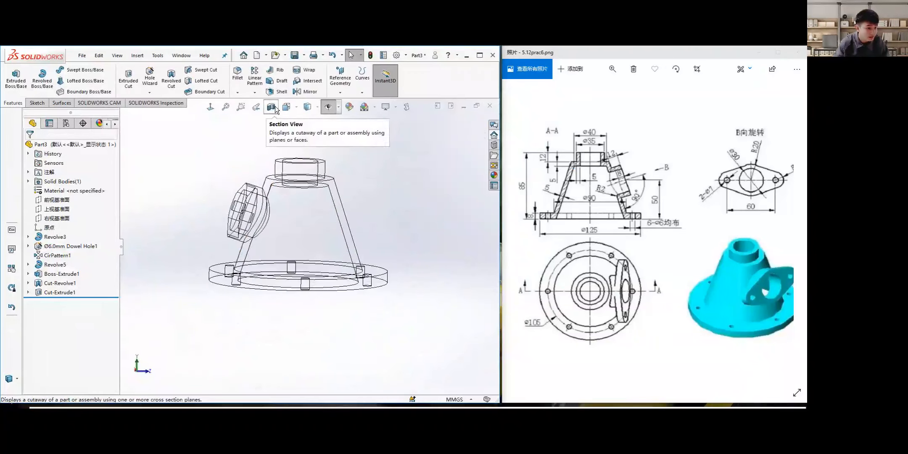
Section the housing on the right plane again and return to shaded display to check the interior.
{"action": "left_click", "coordinate": [273, 109]}
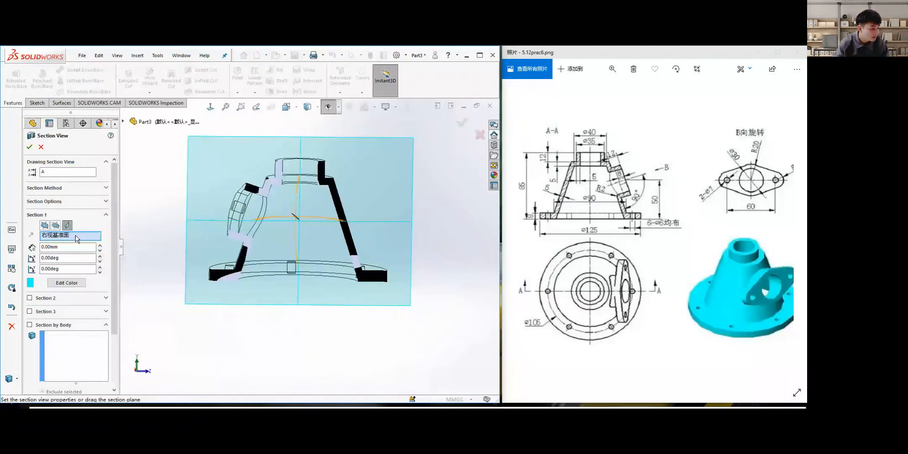
{"action": "left_click", "coordinate": [30, 147]}
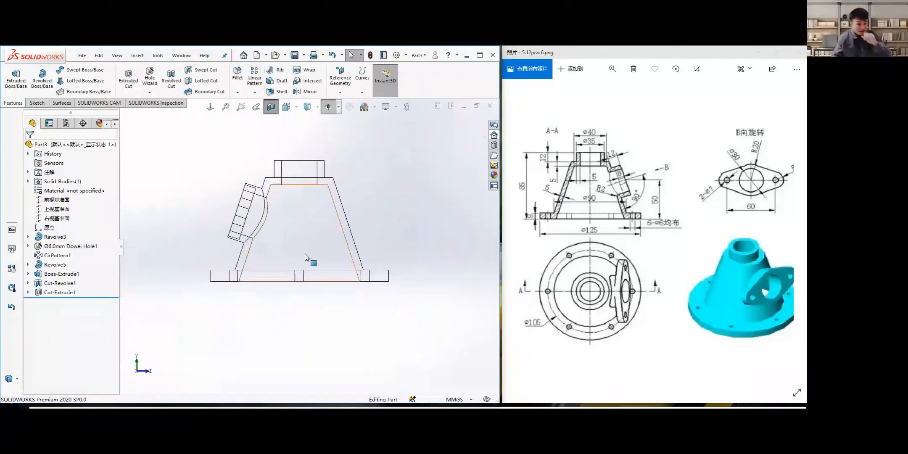
{"action": "left_click", "coordinate": [317, 107]}
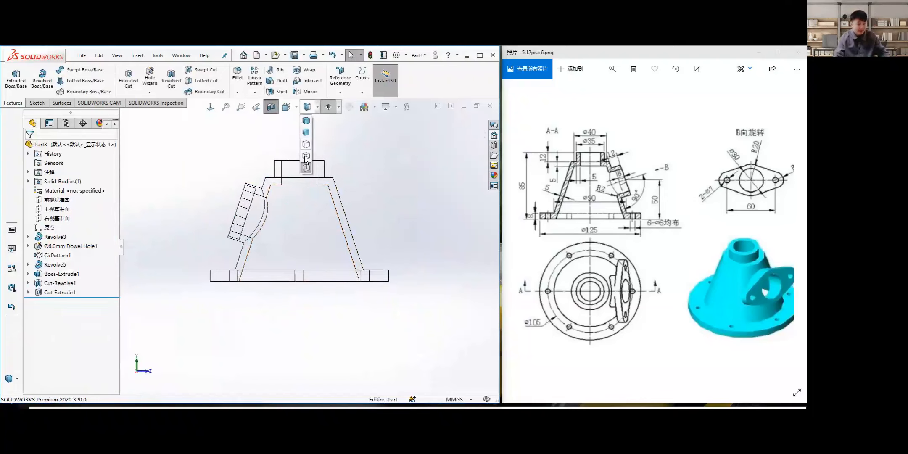
{"action": "left_click", "coordinate": [308, 132]}
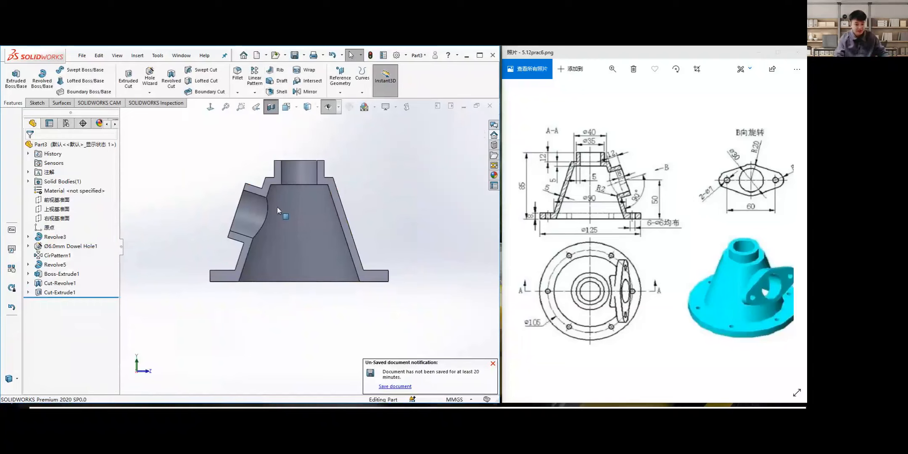
{"action": "left_click", "coordinate": [493, 363]}
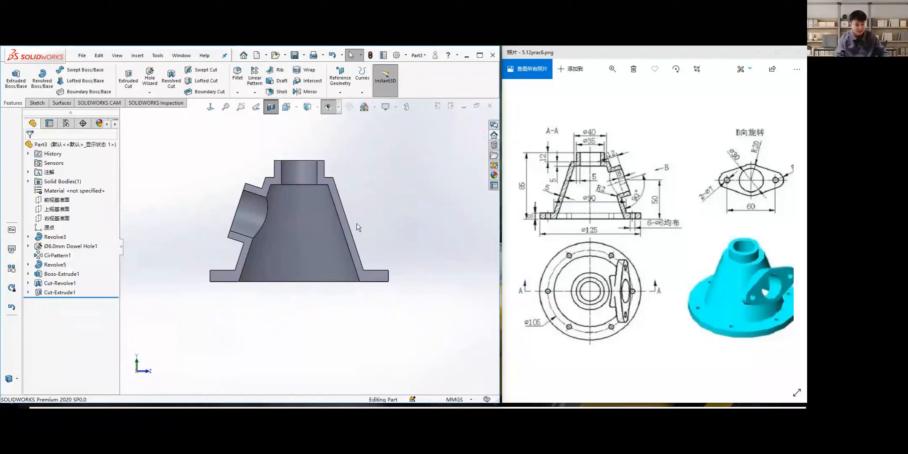
{"action": "middle_click_drag", "start_coordinate": [357, 203], "coordinate": [401, 253], "text": "ctrl"}
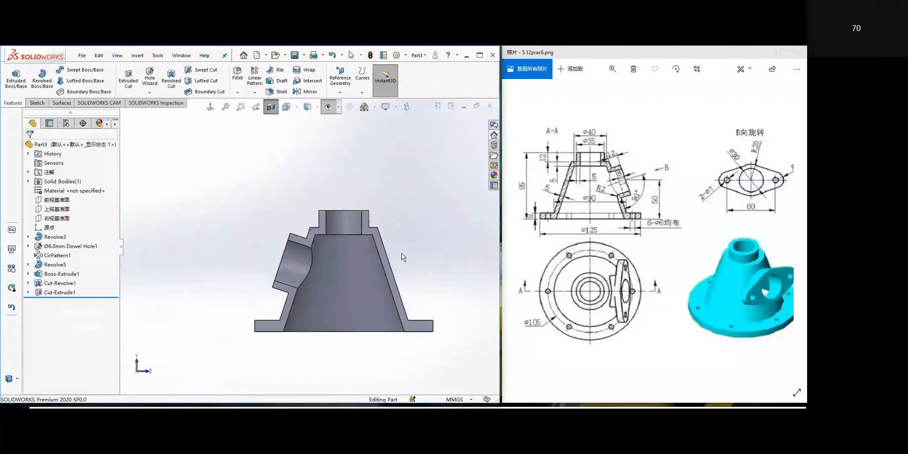
{"action": "middle_click_drag", "start_coordinate": [306, 265], "coordinate": [298, 300]}
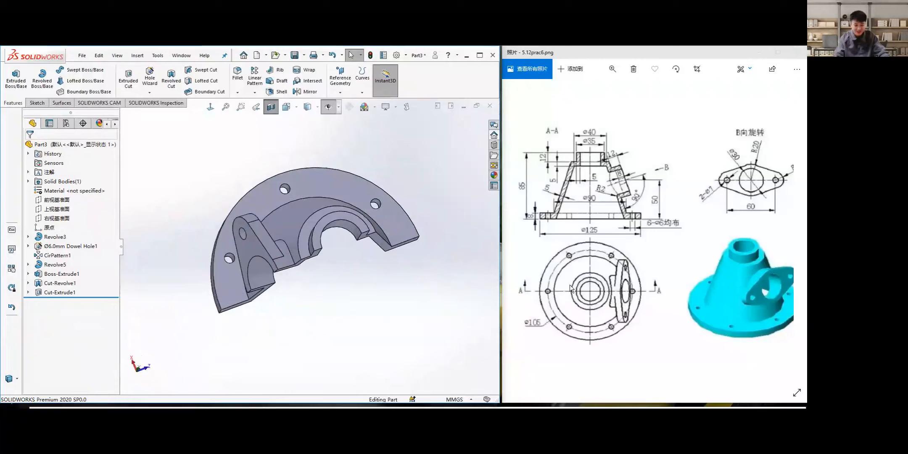
{"action": "middle_click_drag", "start_coordinate": [403, 253], "coordinate": [413, 199]}
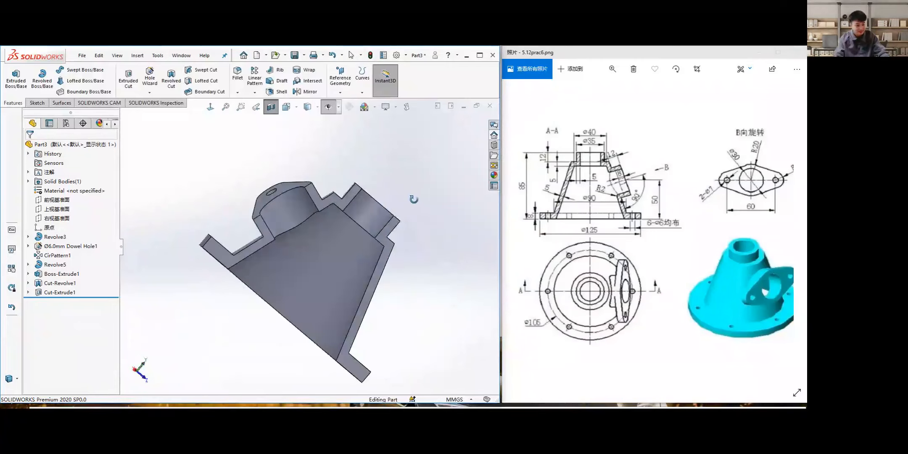
Turn off the section view and expand the Ø6.0mm Dowel Hole1 feature to list its sketches.
{"action": "middle_click_drag", "start_coordinate": [326, 255], "coordinate": [203, 267]}
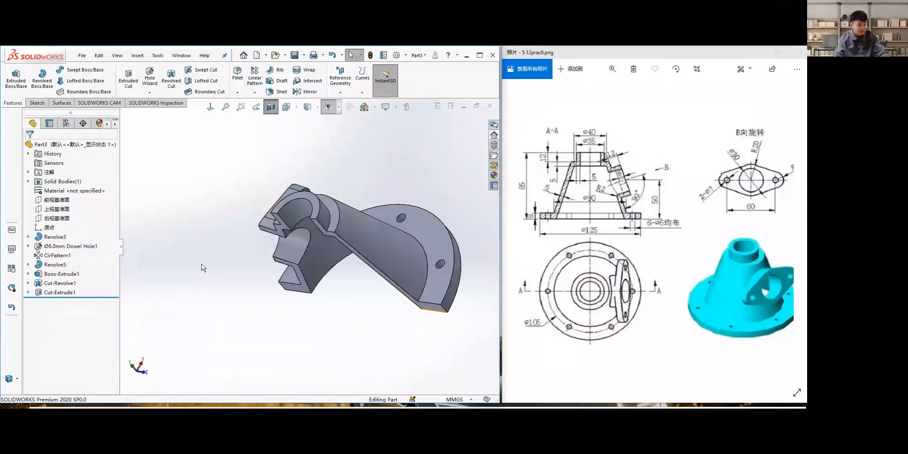
{"action": "left_click", "coordinate": [28, 246]}
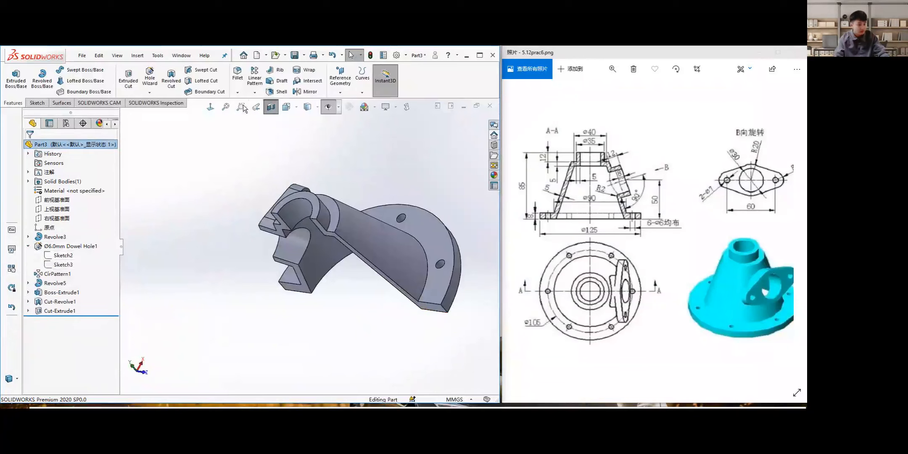
{"action": "left_click", "coordinate": [271, 107]}
{"action": "middle_click_drag", "start_coordinate": [328, 263], "coordinate": [321, 227]}
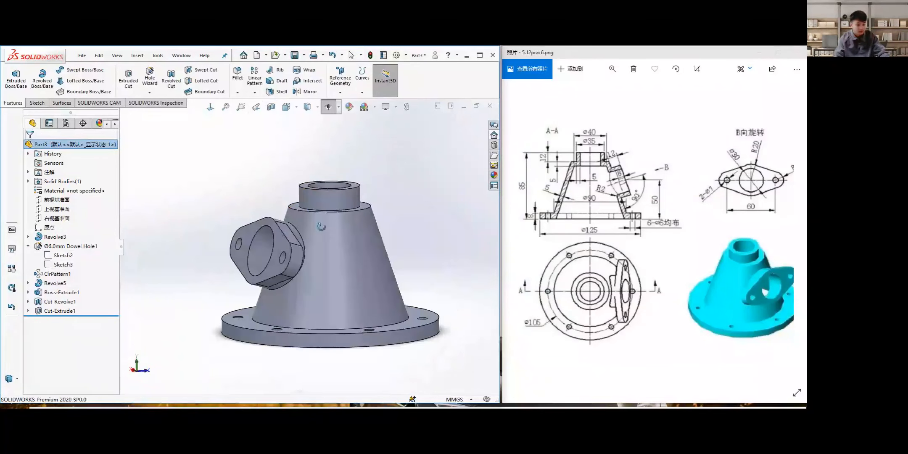
{"action": "middle_click_drag", "start_coordinate": [172, 263], "coordinate": [258, 334]}
Open the dowel hole's position sketch, examine how its point is located from the origin, and exit without changes.
{"action": "left_click", "coordinate": [63, 256]}
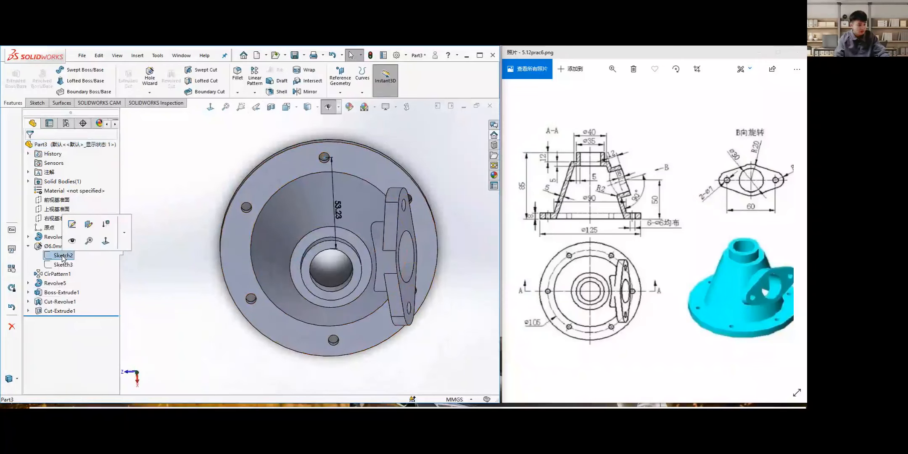
{"action": "left_click", "coordinate": [76, 226]}
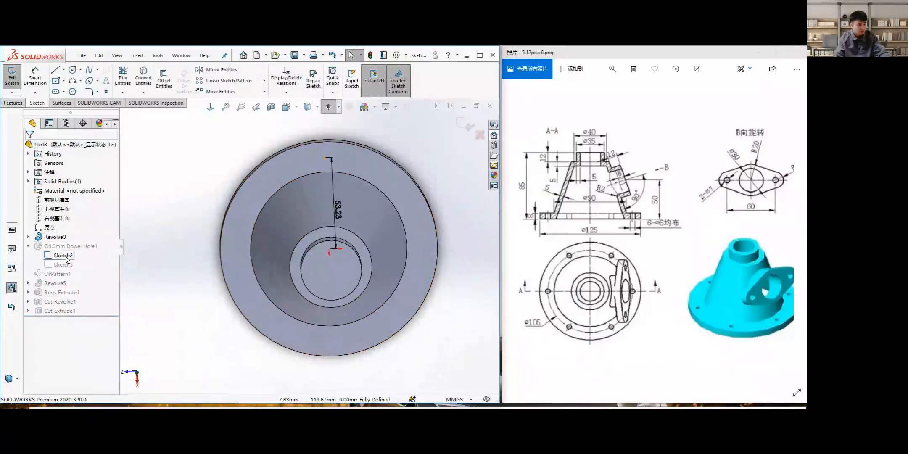
{"action": "right_click", "coordinate": [71, 255]}
{"action": "left_click", "coordinate": [12, 77]}
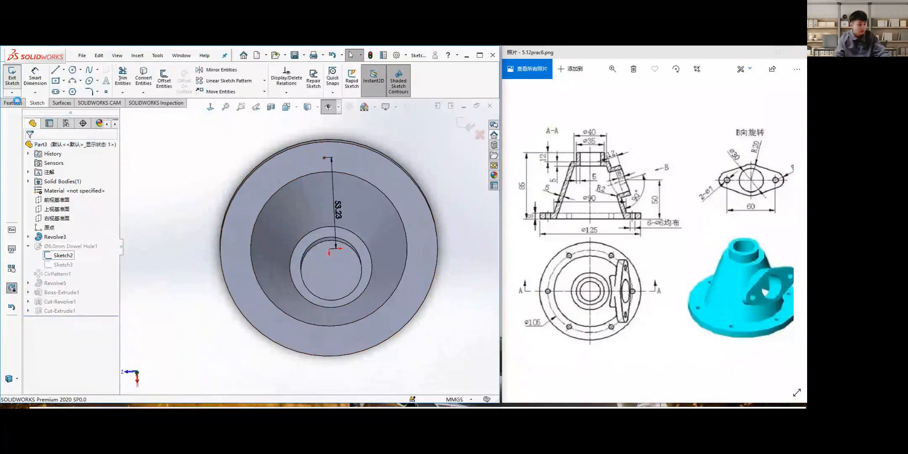
{"action": "left_click", "coordinate": [68, 256]}
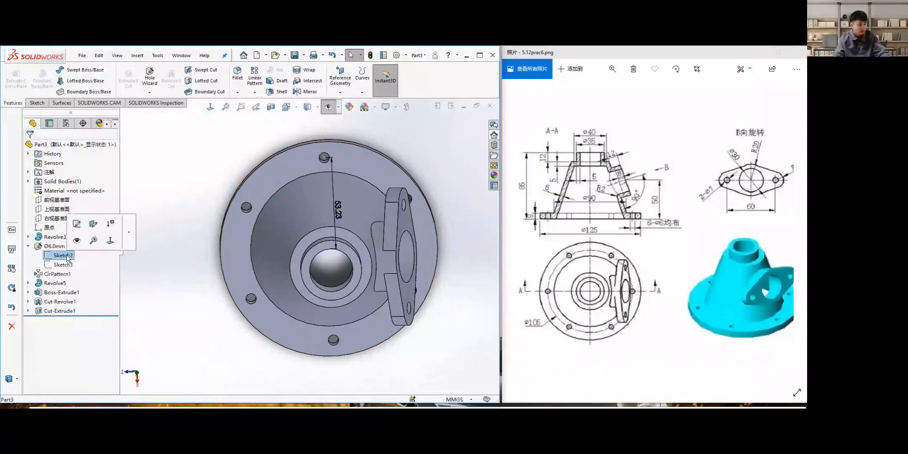
{"action": "right_click", "coordinate": [75, 254]}
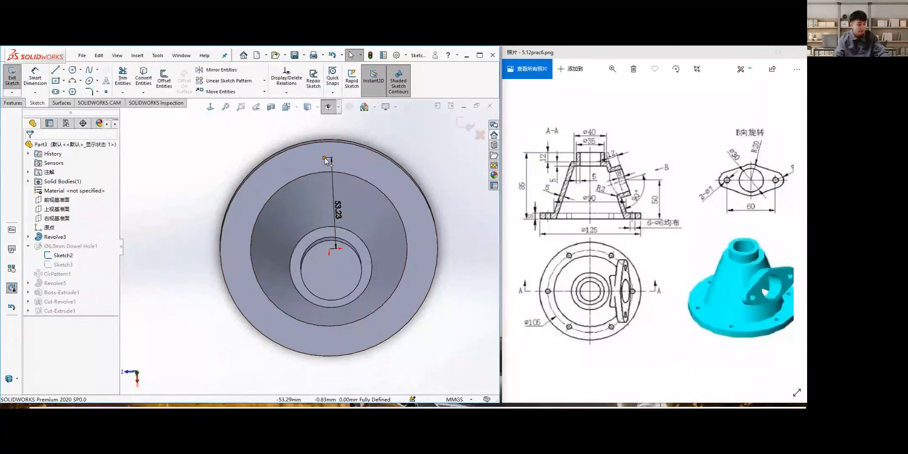
{"action": "middle_click_drag", "start_coordinate": [269, 185], "coordinate": [272, 170]}
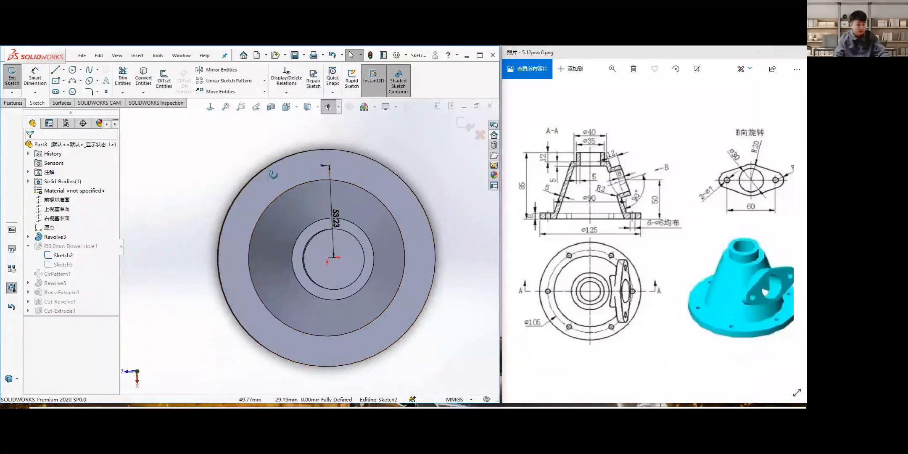
{"action": "left_click", "coordinate": [324, 162]}
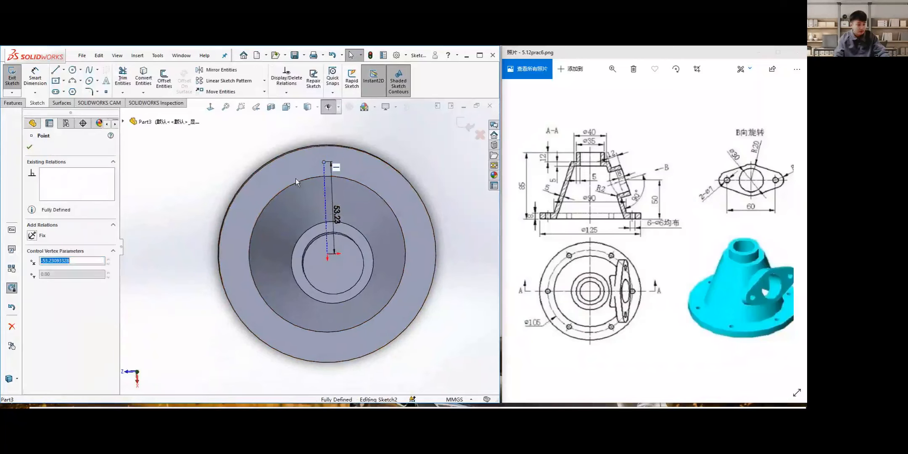
{"action": "left_click", "coordinate": [32, 124]}
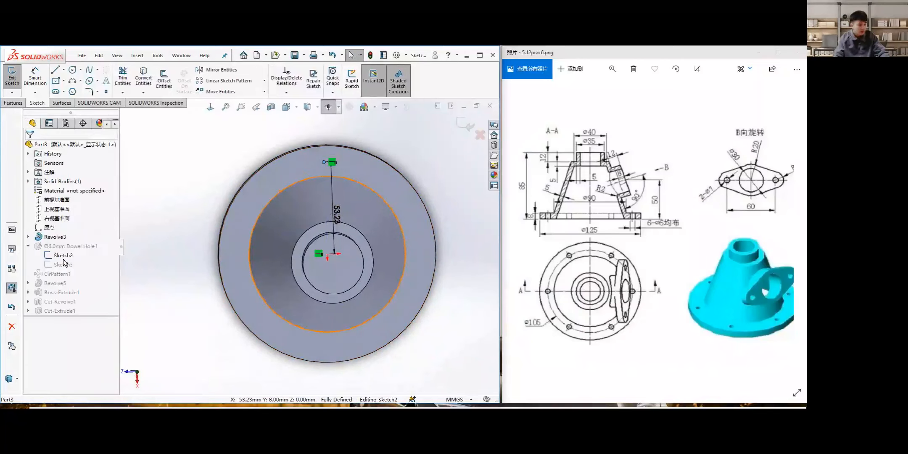
{"action": "left_click", "coordinate": [7, 84]}
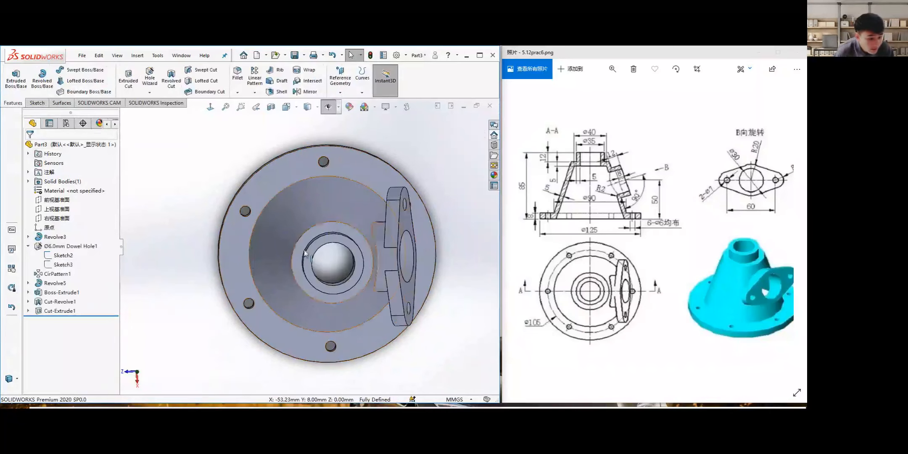
Delete the Ø6.0mm Dowel Hole1 feature together with its circular pattern from the base flange.
{"action": "left_click", "coordinate": [240, 238]}
{"action": "left_click", "coordinate": [212, 110]}
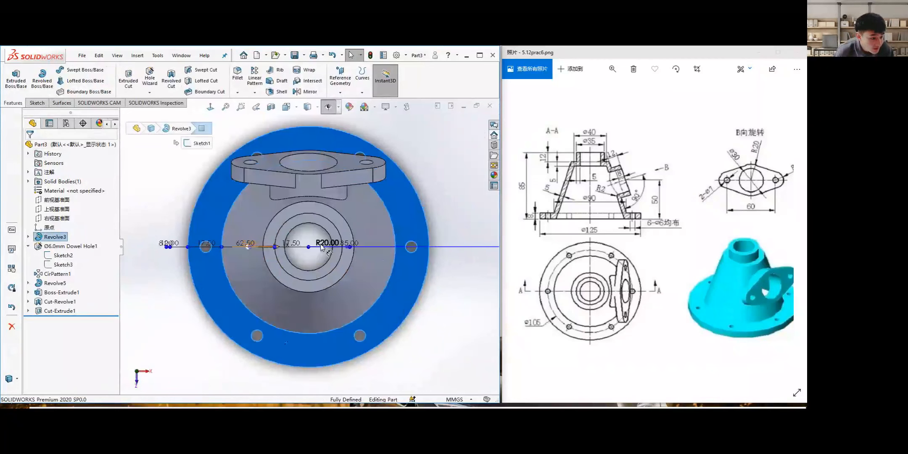
{"action": "middle_click_drag", "start_coordinate": [257, 261], "coordinate": [343, 335]}
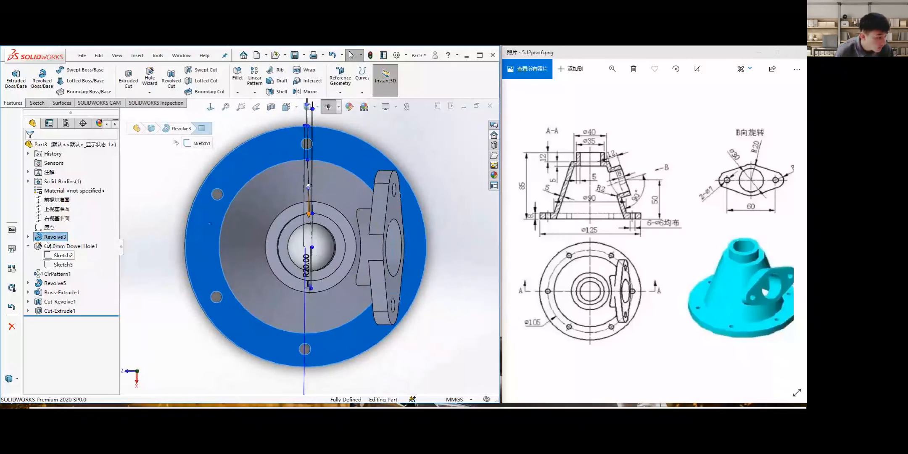
{"action": "right_click", "coordinate": [63, 247]}
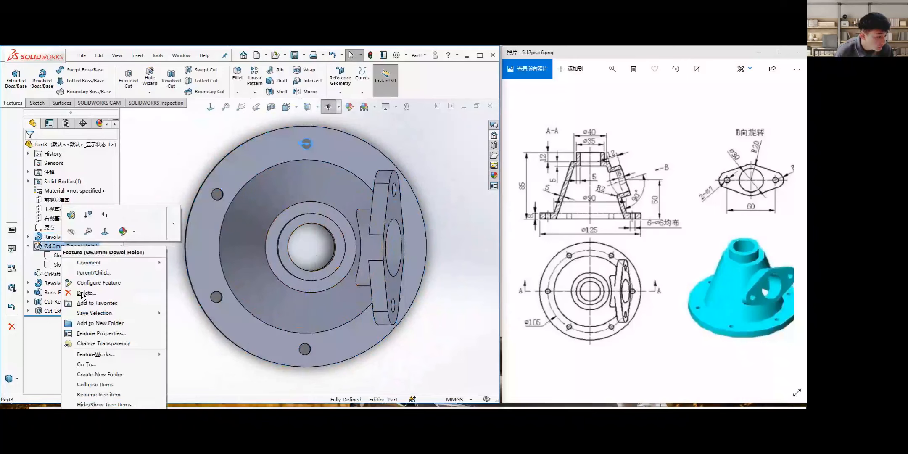
{"action": "left_click", "coordinate": [449, 229]}
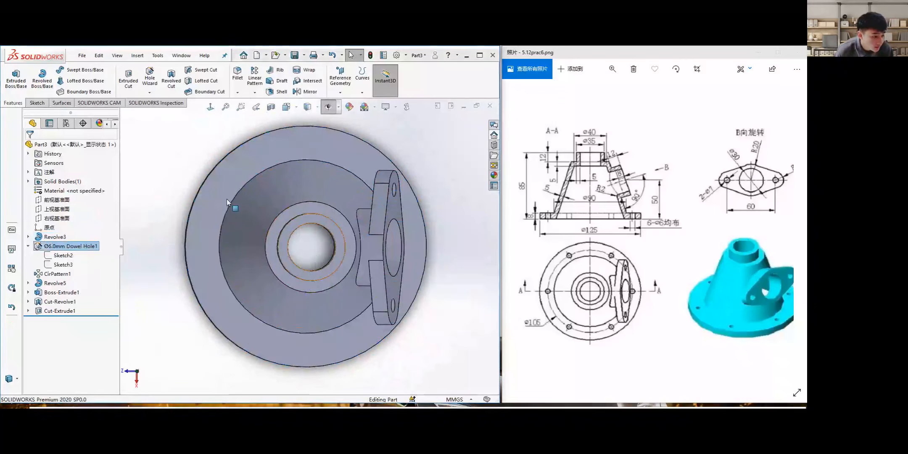
{"action": "left_click", "coordinate": [223, 205]}
{"action": "right_click", "coordinate": [203, 235]}
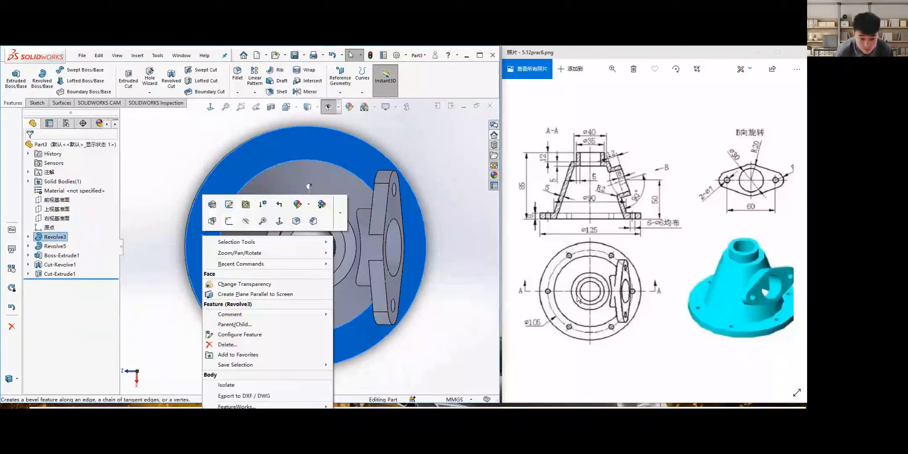
{"action": "left_click", "coordinate": [448, 257]}
Add a Ø6.0 GB drill-size hole with Hole Wizard on the base flange's upper face, about 54 mm from the origin and aligned with it.
{"action": "mouse_move", "coordinate": [372, 251]}
{"action": "middle_mouse_down"}
{"action": "mouse_move", "coordinate": [391, 252]}
{"action": "mouse_move", "coordinate": [382, 252]}
{"action": "middle_mouse_up"}
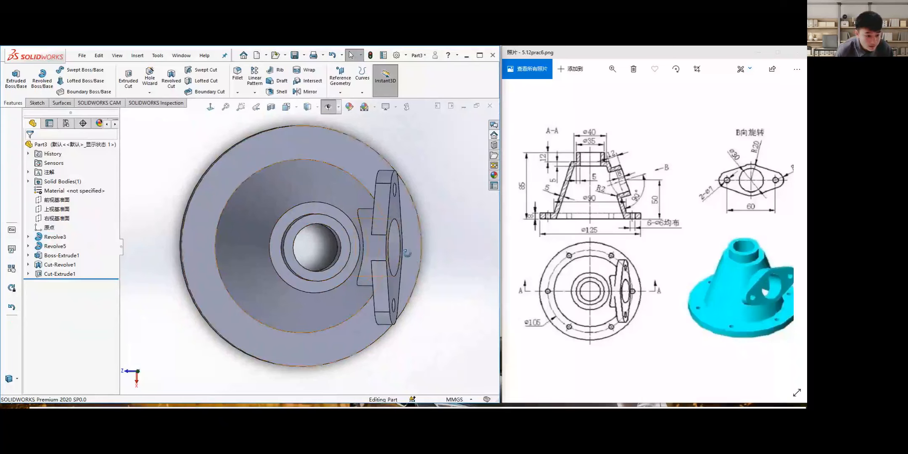
{"action": "middle_click_drag", "start_coordinate": [252, 251], "coordinate": [418, 247]}
{"action": "middle_click_drag", "start_coordinate": [298, 248], "coordinate": [190, 237]}
{"action": "left_click", "coordinate": [190, 237]}
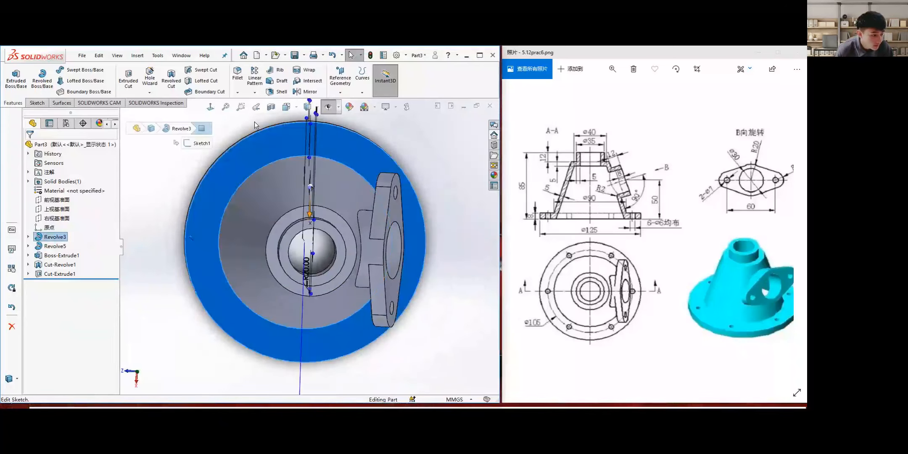
{"action": "left_click", "coordinate": [211, 108]}
{"action": "mouse_move", "coordinate": [316, 213]}
{"action": "middle_mouse_down"}
{"action": "mouse_move", "coordinate": [339, 267]}
{"action": "mouse_move", "coordinate": [373, 262]}
{"action": "middle_mouse_up"}
{"action": "middle_click_drag", "start_coordinate": [347, 288], "coordinate": [355, 244]}
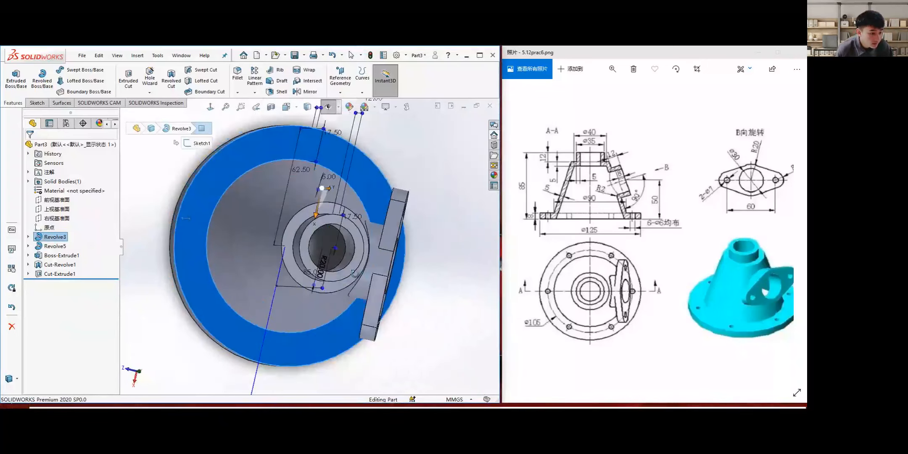
{"action": "middle_click_drag", "start_coordinate": [355, 273], "coordinate": [352, 247]}
{"action": "left_click", "coordinate": [210, 107]}
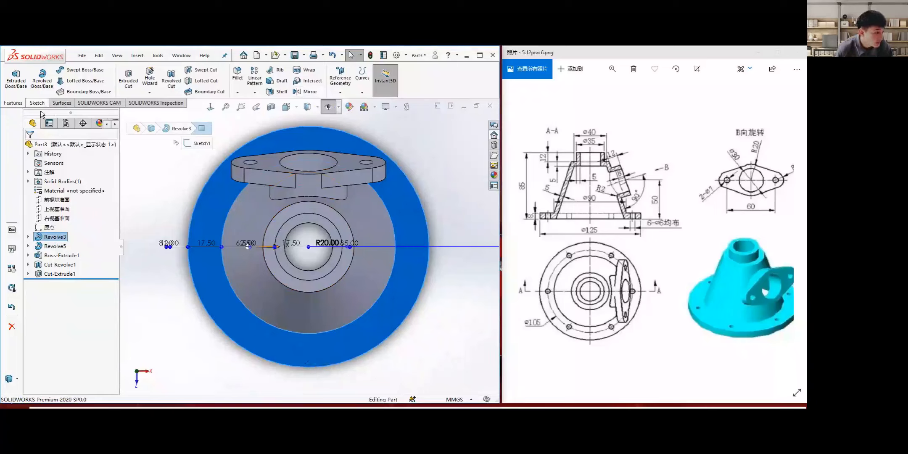
{"action": "left_click", "coordinate": [153, 80]}
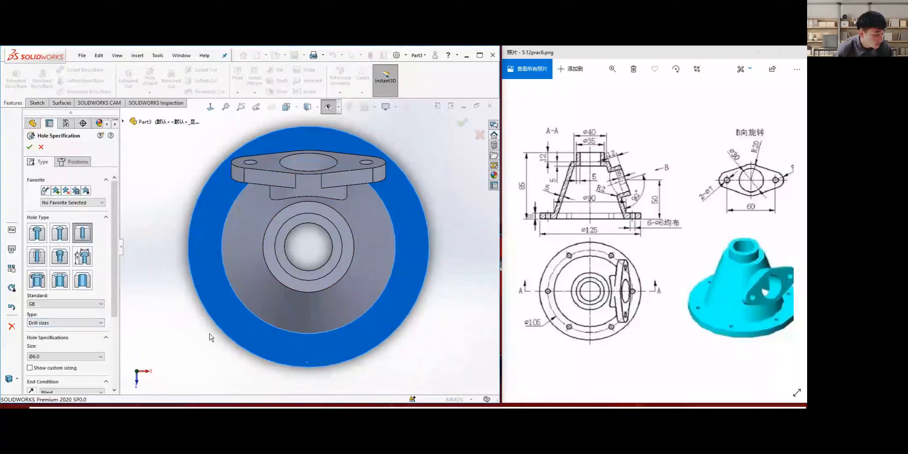
{"action": "left_click", "coordinate": [261, 345]}
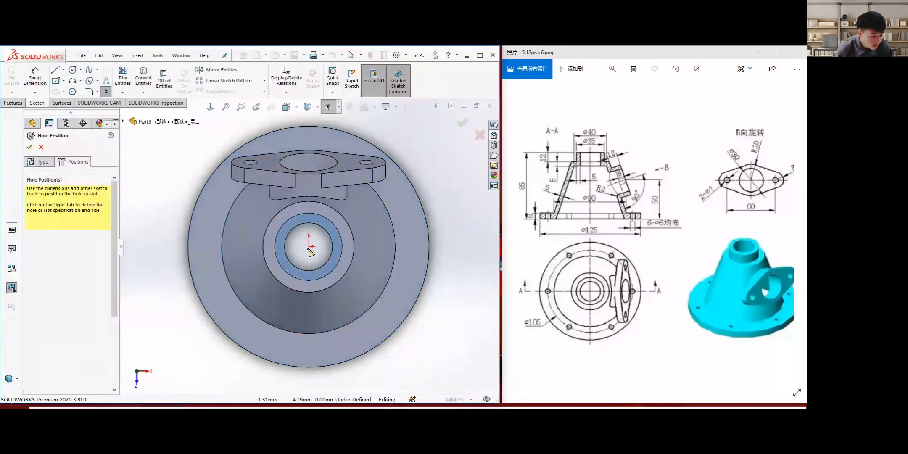
{"action": "left_click", "coordinate": [309, 351]}
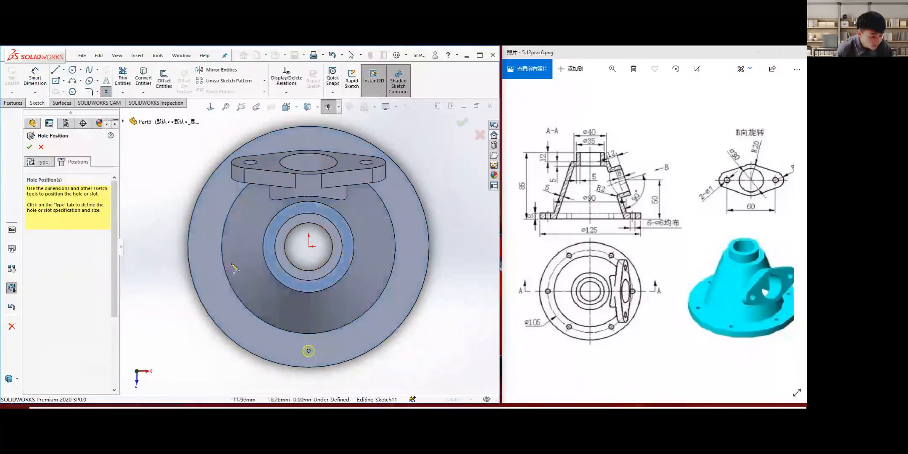
{"action": "left_click", "coordinate": [29, 147]}
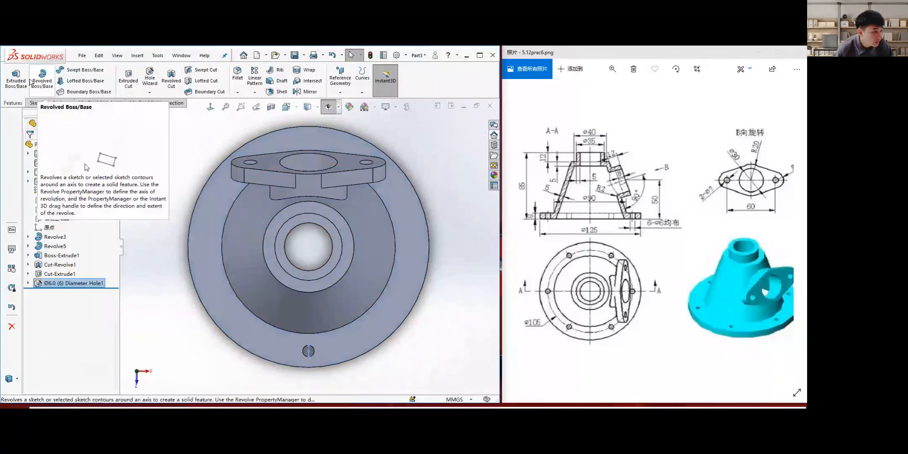
Edit the new hole's position sketch and set the distance from the hole point to the origin to 105/2 mm, then exit the sketch.
{"action": "left_click", "coordinate": [36, 103]}
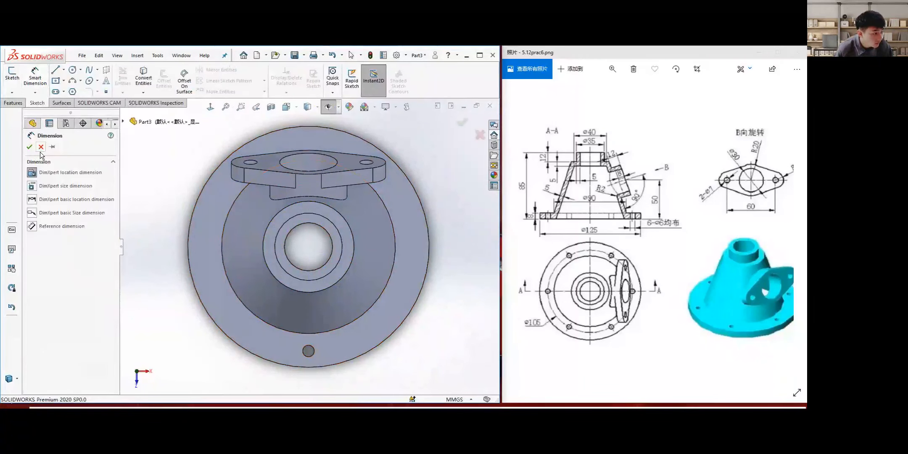
{"action": "left_click", "coordinate": [41, 147]}
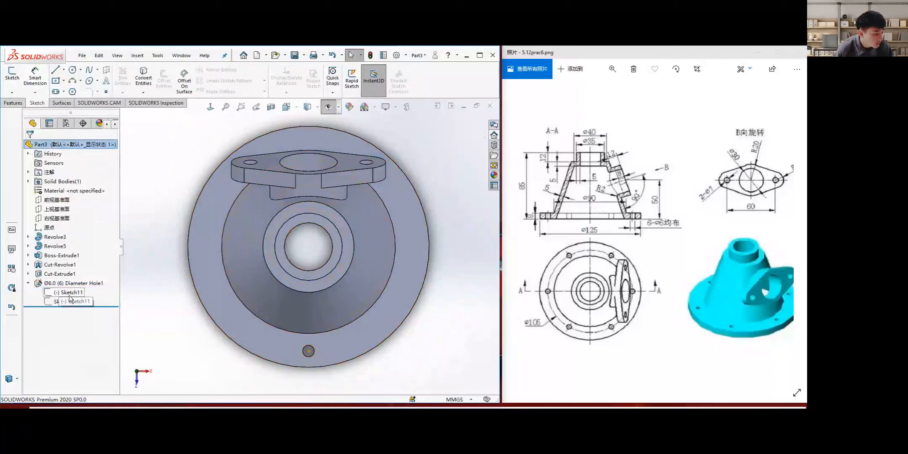
{"action": "left_click", "coordinate": [70, 301]}
{"action": "left_click", "coordinate": [89, 272]}
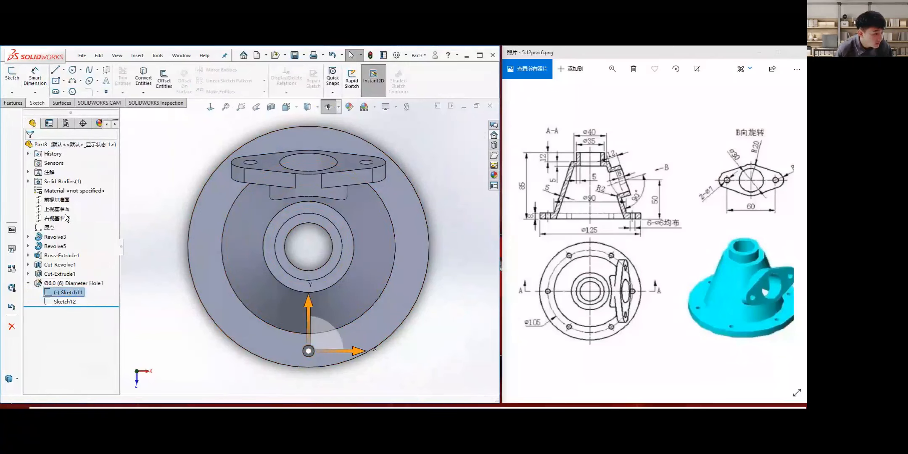
{"action": "left_click", "coordinate": [36, 80]}
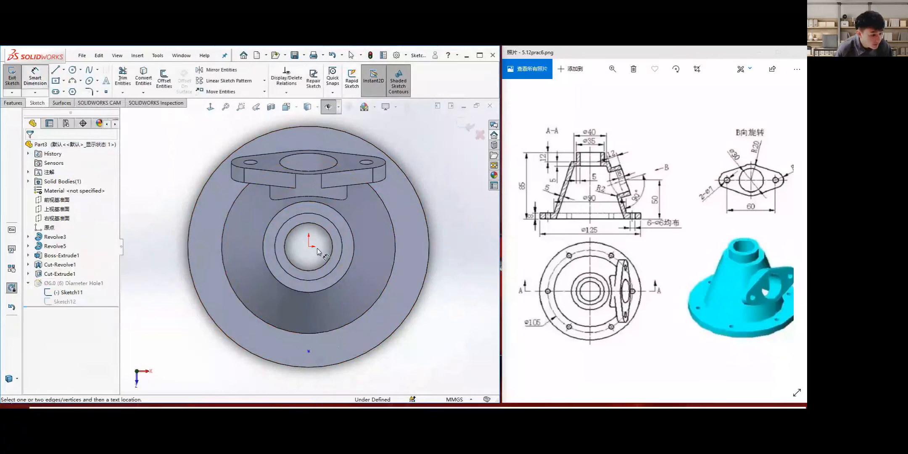
{"action": "left_click", "coordinate": [308, 351]}
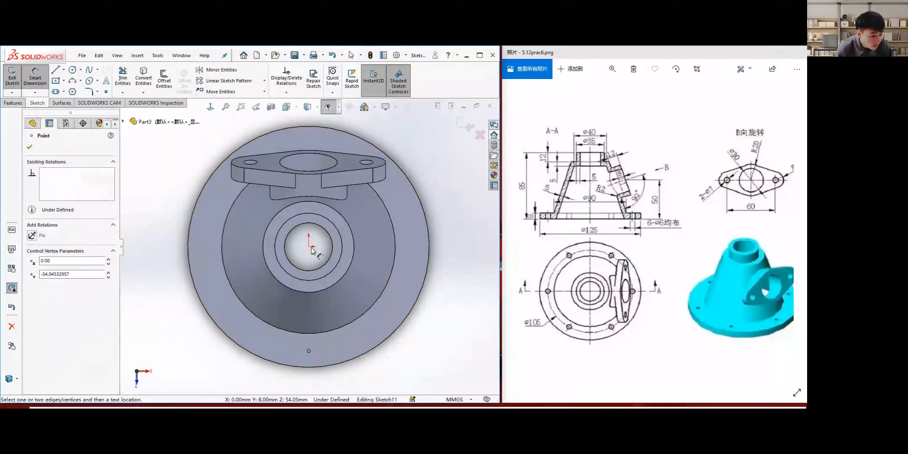
{"action": "left_click", "coordinate": [276, 253]}
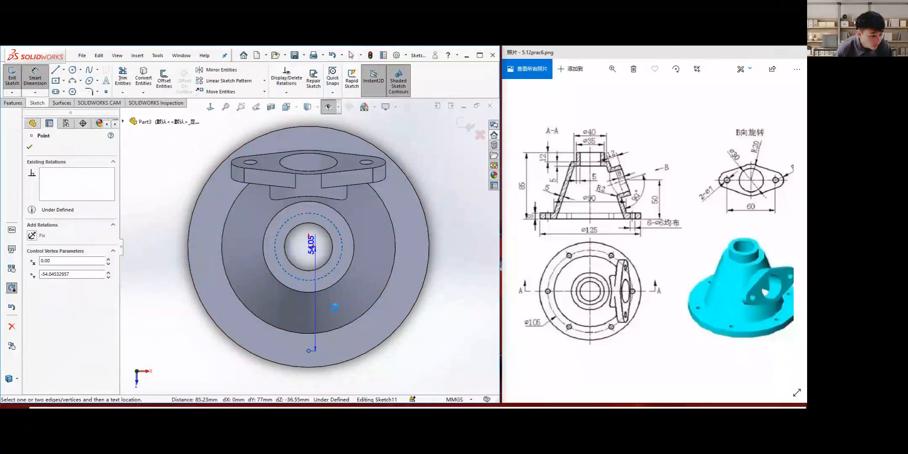
{"action": "left_click", "coordinate": [326, 249]}
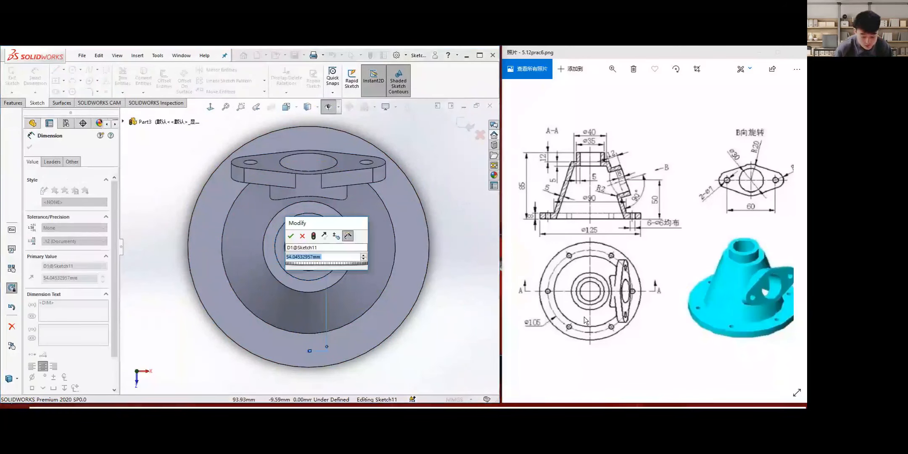
{"action": "type", "text": "105"}
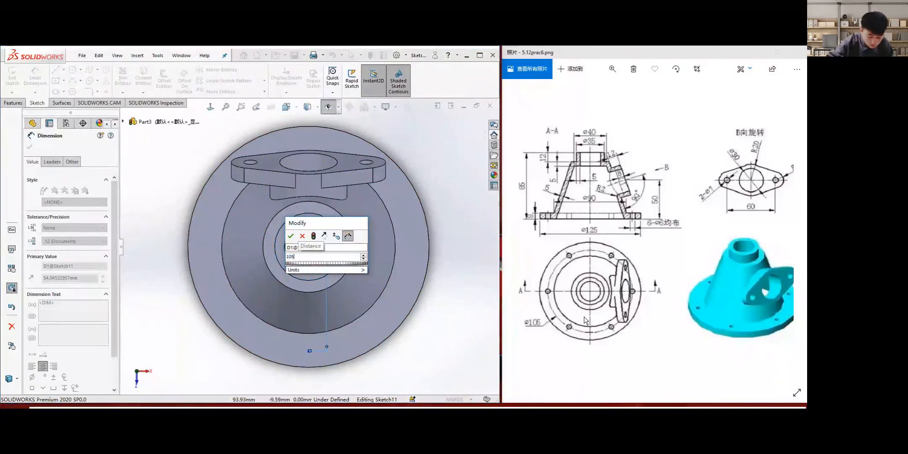
{"action": "type", "text": "/2"}
{"action": "key", "text": "Return"}
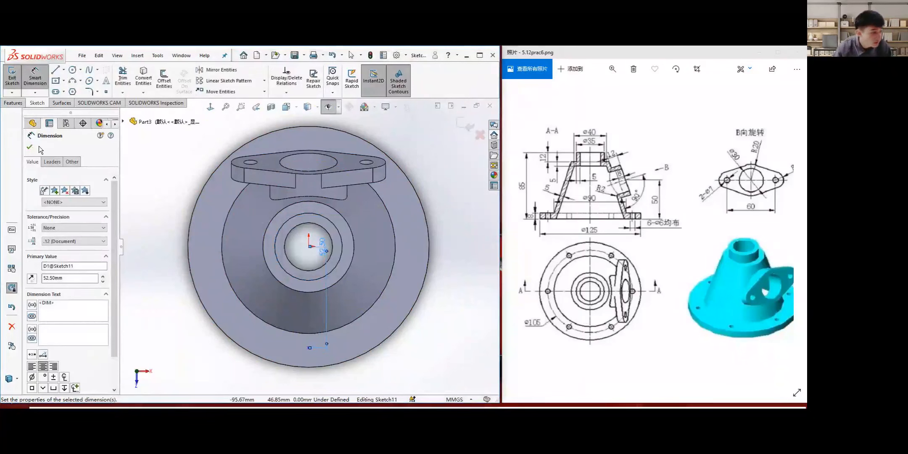
{"action": "key", "text": "Escape"}
{"action": "left_click", "coordinate": [11, 79]}
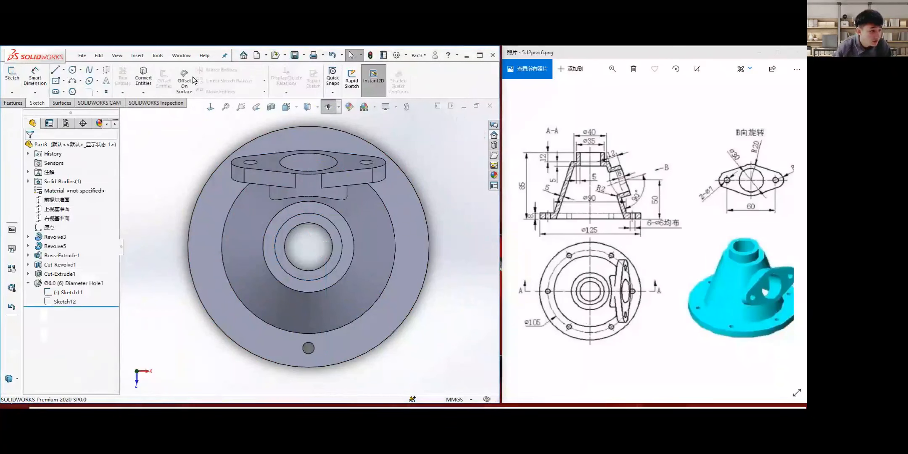
{"action": "left_click", "coordinate": [30, 283]}
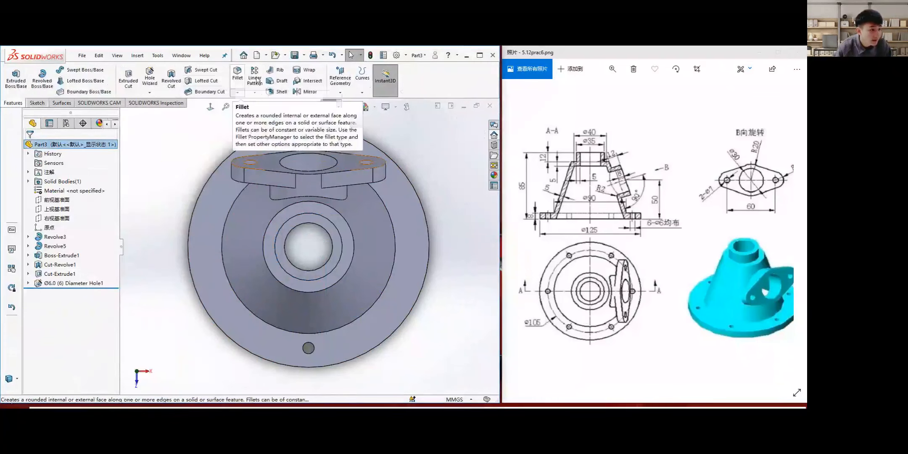
{"action": "left_click", "coordinate": [254, 92]}
{"action": "left_click", "coordinate": [277, 110]}
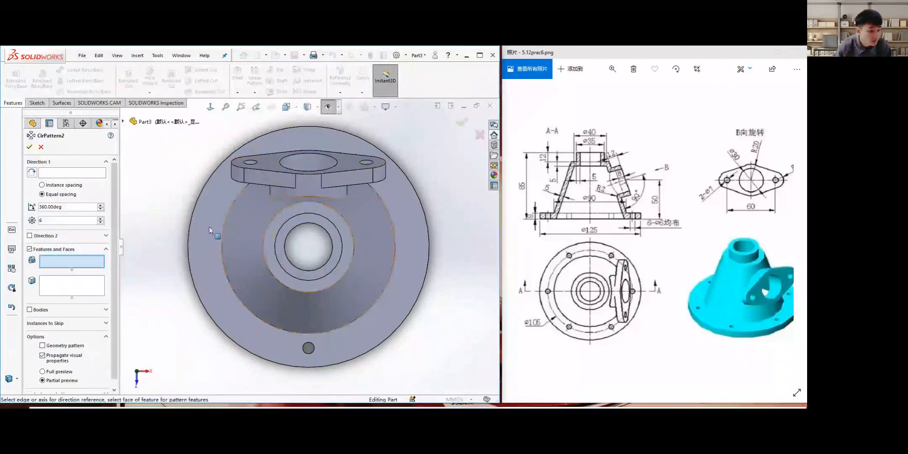
{"action": "middle_click_drag", "start_coordinate": [320, 347], "coordinate": [269, 356]}
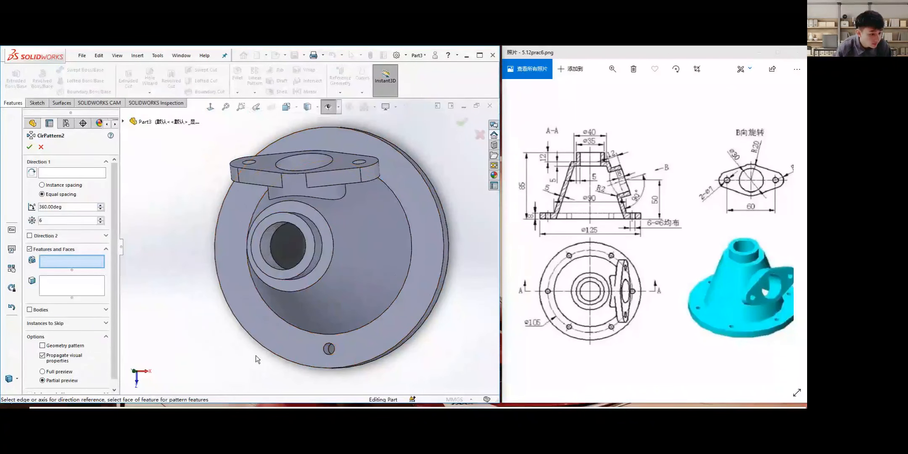
{"action": "left_click", "coordinate": [326, 353]}
{"action": "scroll", "coordinate": [312, 317], "scroll_direction": "up", "scroll_amount": 3}
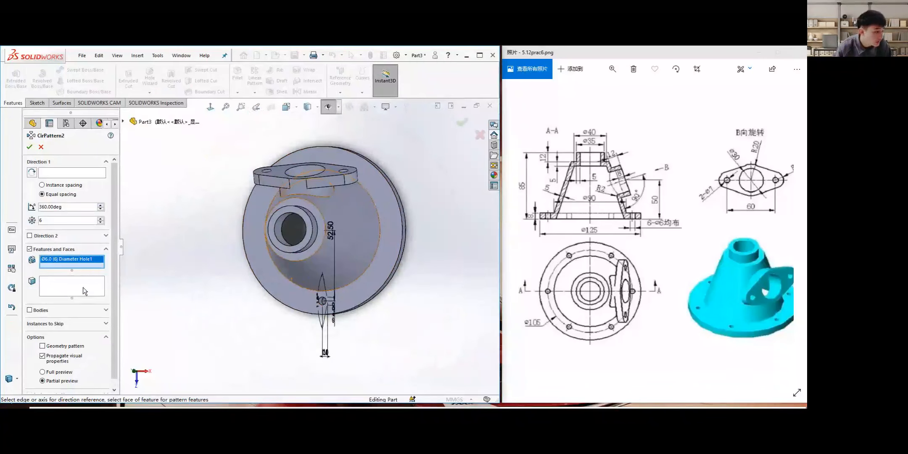
{"action": "left_click", "coordinate": [80, 175]}
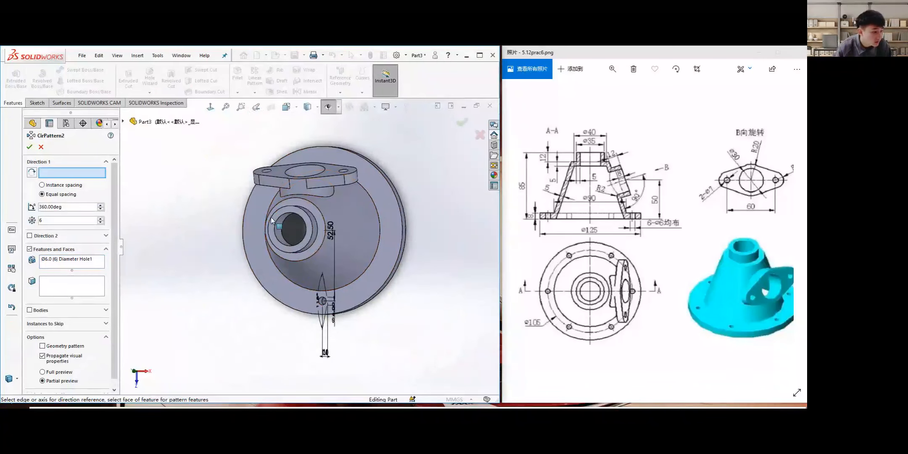
{"action": "left_click", "coordinate": [294, 227]}
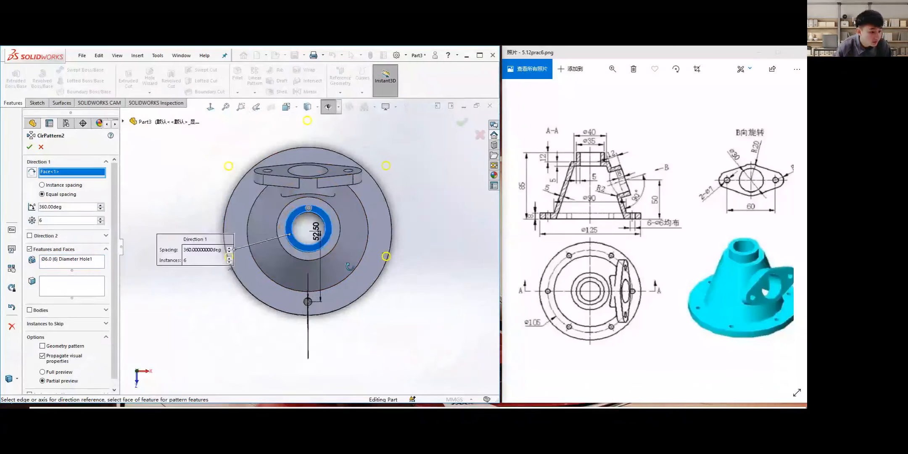
{"action": "left_click", "coordinate": [41, 147]}
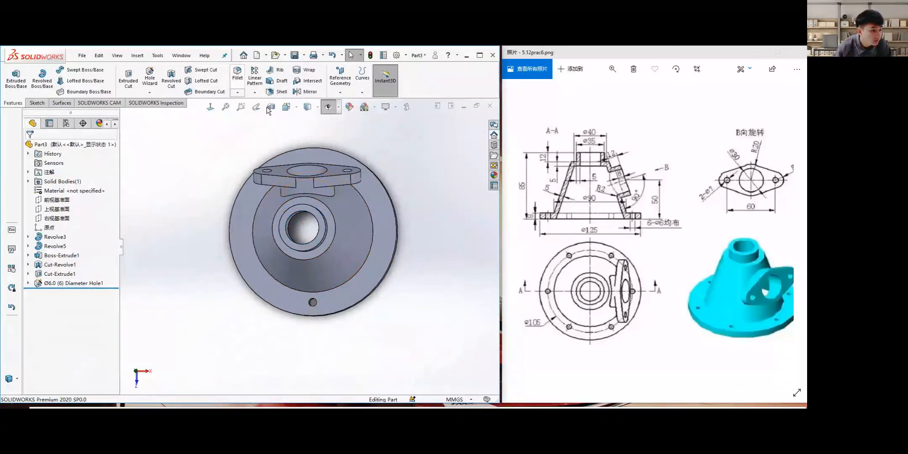
Circular-pattern the Ø6.0 hole around the conical face with 6 equally spaced instances over 360 degrees.
{"action": "left_click", "coordinate": [255, 93]}
{"action": "left_click", "coordinate": [269, 110]}
{"action": "scroll", "coordinate": [265, 294], "scroll_direction": "down", "scroll_amount": 3}
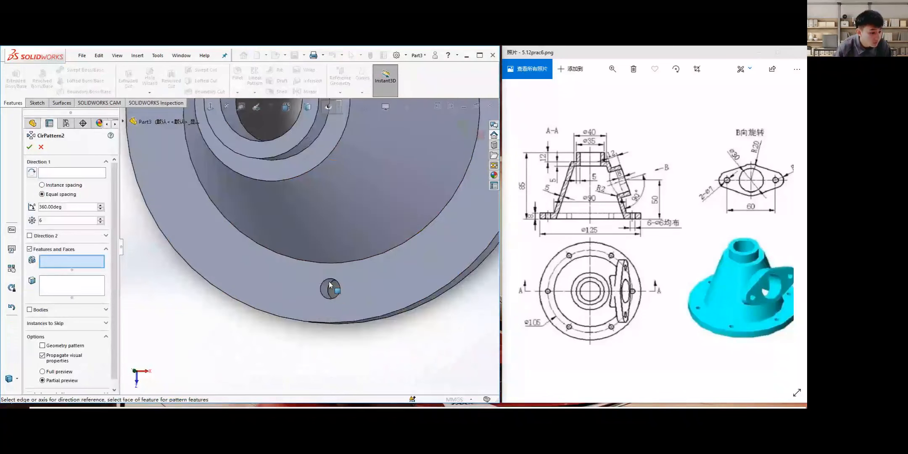
{"action": "left_click", "coordinate": [321, 271]}
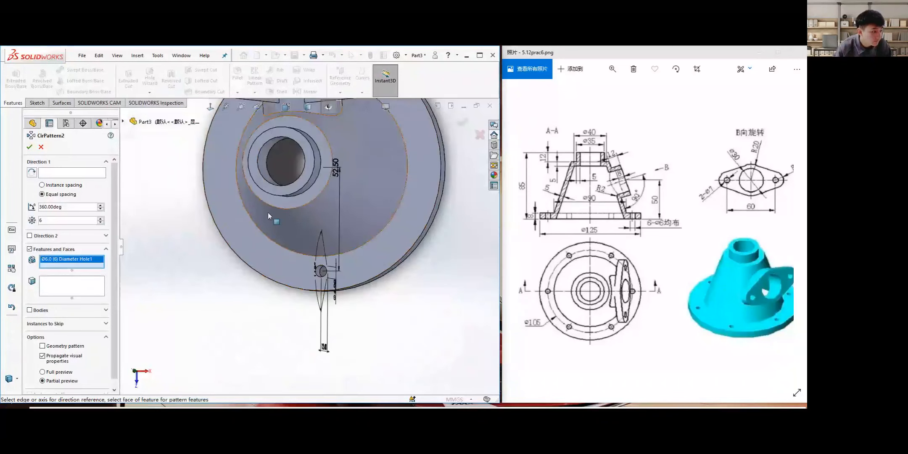
{"action": "scroll", "coordinate": [311, 243], "scroll_direction": "up", "scroll_amount": 2}
{"action": "left_click", "coordinate": [72, 173]}
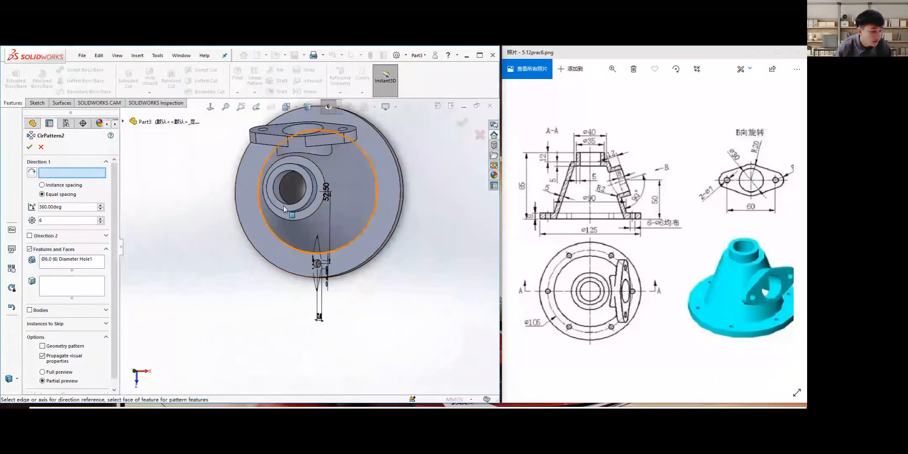
{"action": "left_click", "coordinate": [353, 216]}
{"action": "key", "text": "ctrl+8"}
{"action": "left_click", "coordinate": [30, 147]}
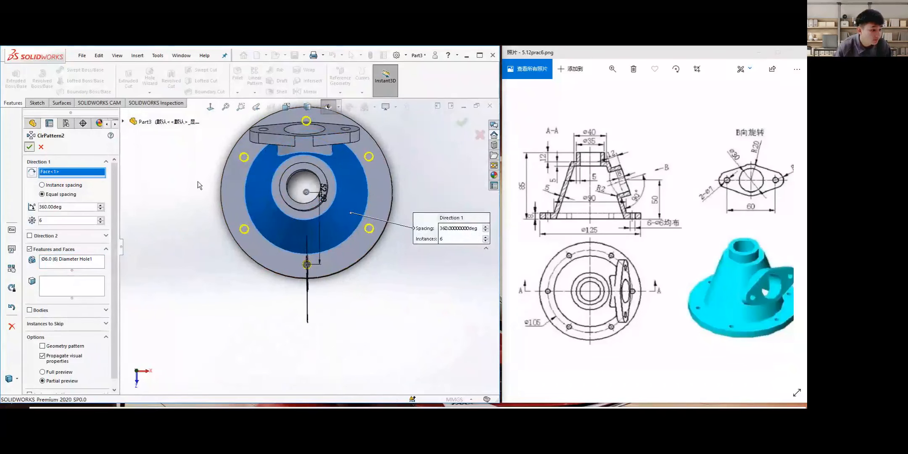
Examine the base flange holes and the whole housing from several angles against the reference drawing.
{"action": "middle_click_drag", "start_coordinate": [264, 201], "coordinate": [300, 220]}
{"action": "middle_click_drag", "start_coordinate": [280, 281], "coordinate": [252, 270]}
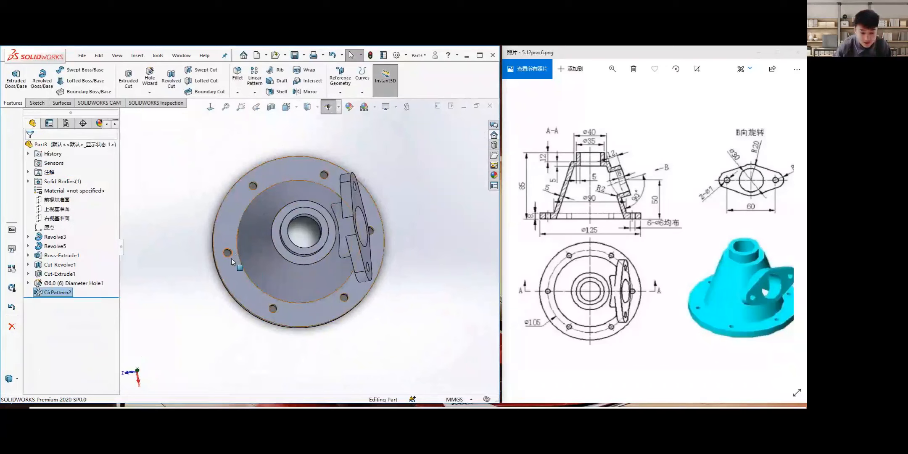
{"action": "mouse_move", "coordinate": [347, 282]}
{"action": "middle_mouse_down"}
{"action": "mouse_move", "coordinate": [334, 310]}
{"action": "mouse_move", "coordinate": [345, 292]}
{"action": "middle_mouse_up"}
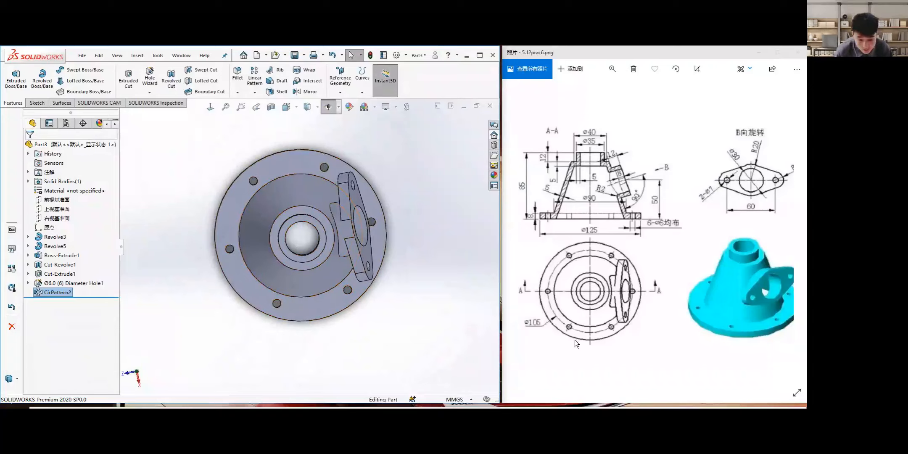
{"action": "middle_click_drag", "start_coordinate": [399, 321], "coordinate": [328, 182]}
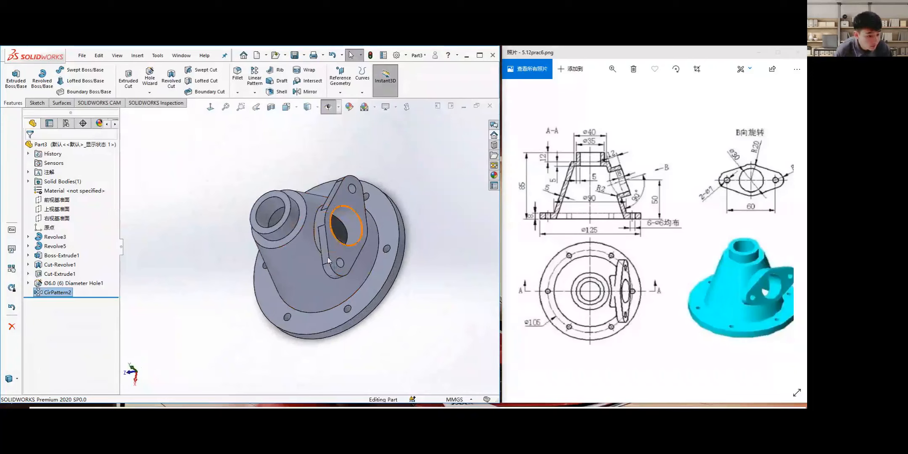
{"action": "mouse_move", "coordinate": [328, 296]}
{"action": "middle_mouse_down", "text": "ctrl"}
{"action": "mouse_move", "coordinate": [322, 263]}
{"action": "mouse_move", "coordinate": [328, 290]}
{"action": "middle_mouse_up", "text": "ctrl"}
{"action": "middle_click_drag", "start_coordinate": [329, 290], "coordinate": [349, 276]}
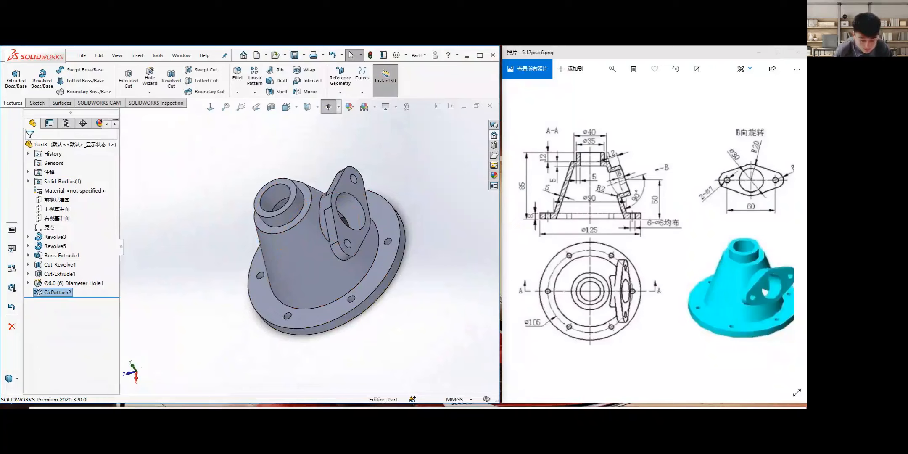
Close the housing part and create a new part document with the surface modelling commands shown.
{"action": "left_click", "coordinate": [489, 105]}
{"action": "left_click", "coordinate": [395, 280]}
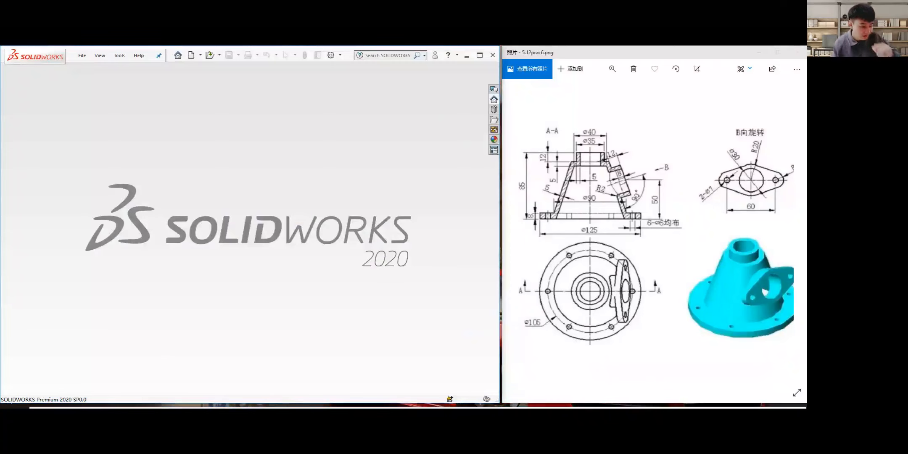
{"action": "left_click", "coordinate": [82, 55]}
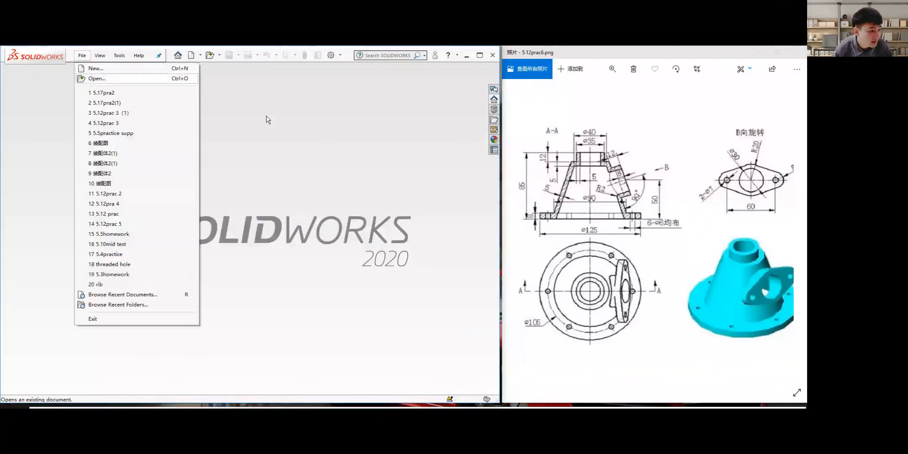
{"action": "key", "text": "ctrl+n"}
{"action": "left_click", "coordinate": [465, 297]}
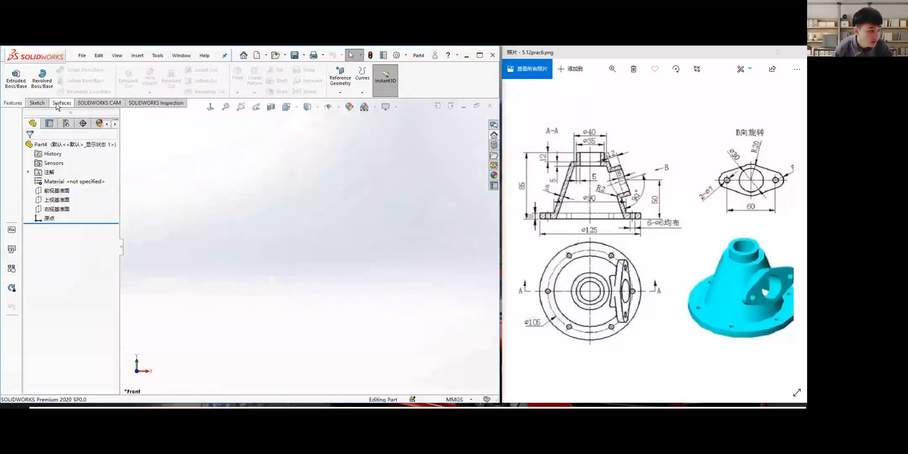
{"action": "left_click", "coordinate": [57, 103]}
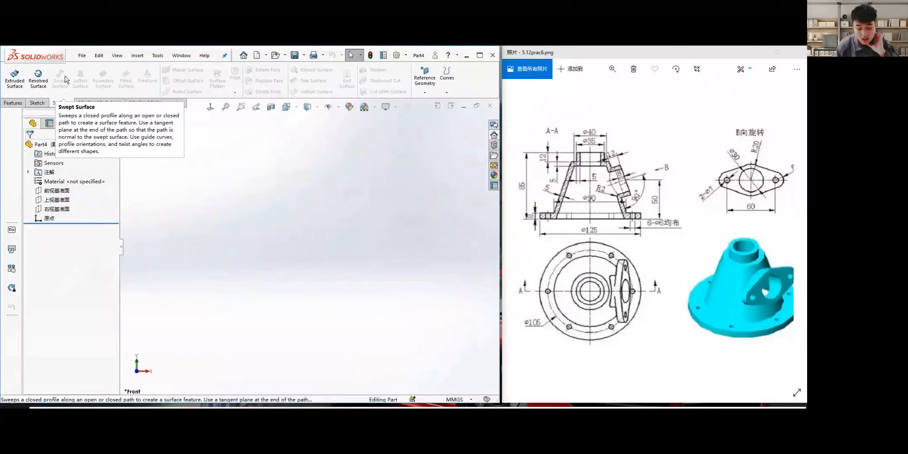
{"action": "key", "text": "XF86AudioRaiseVolume"}
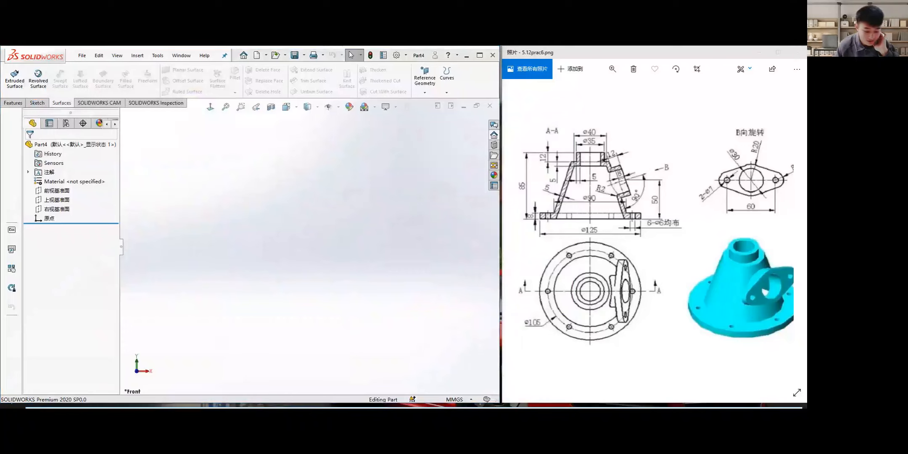
Switch to File Explorer, open the 5.12prac3 drawing, and arrange it side by side with 5.12prac6 for comparison.
{"action": "key", "text": "alt+Tab"}
{"action": "left_click", "coordinate": [522, 195]}
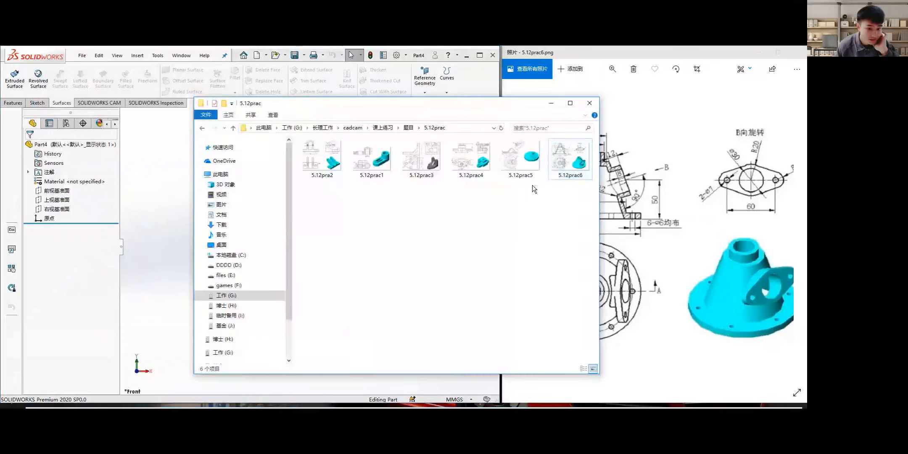
{"action": "double_click", "coordinate": [415, 164]}
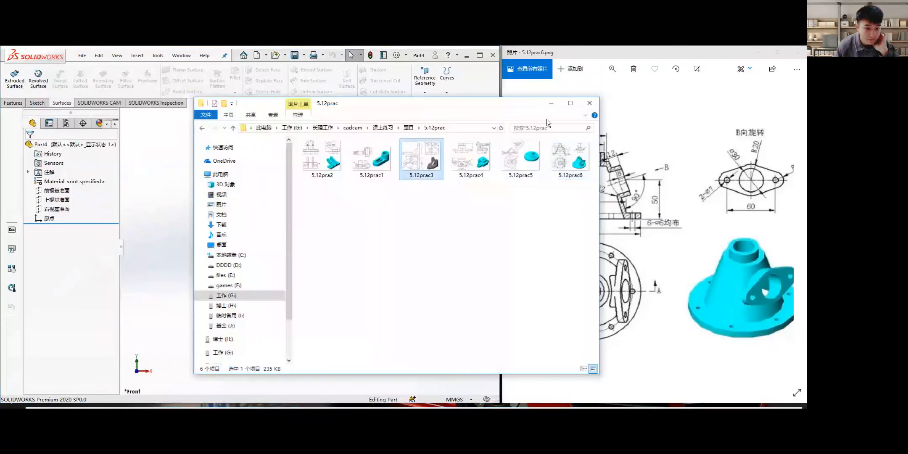
{"action": "left_click_drag", "start_coordinate": [559, 76], "coordinate": [215, 68]}
{"action": "left_click_drag", "start_coordinate": [555, 54], "coordinate": [488, 66]}
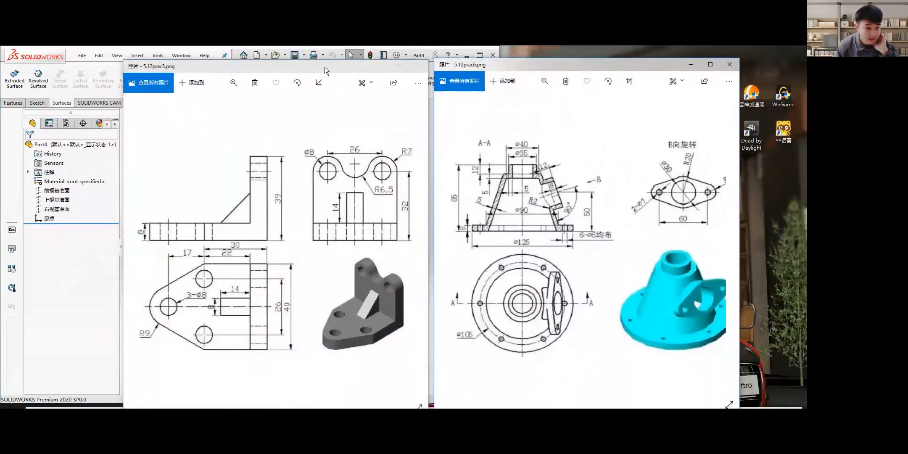
{"action": "left_click_drag", "start_coordinate": [327, 69], "coordinate": [315, 67]}
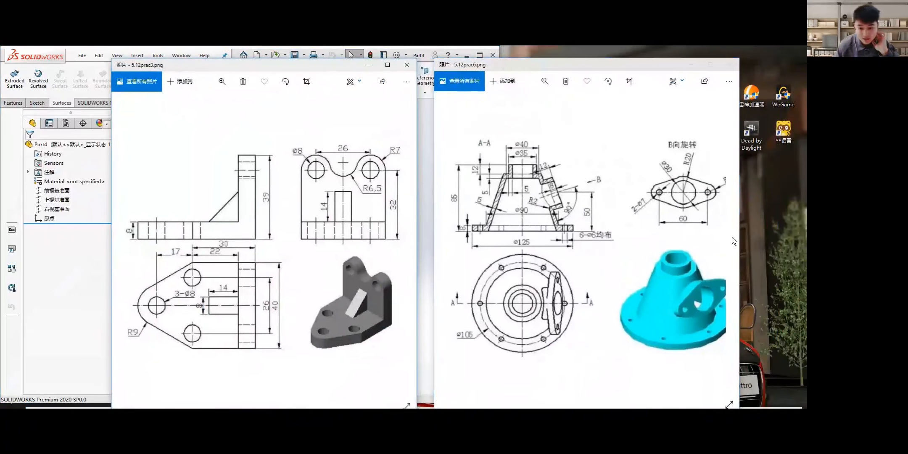
{"action": "left_click_drag", "start_coordinate": [740, 252], "coordinate": [758, 252]}
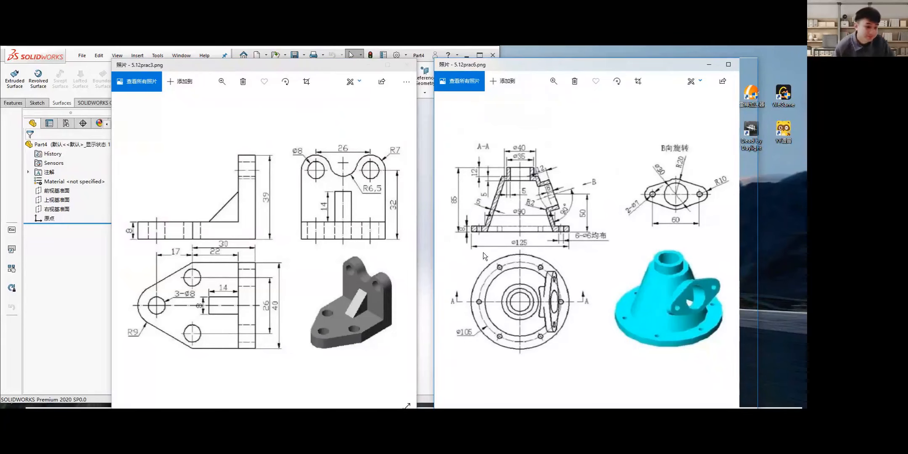
Close the 5.12prac6 and 5.12prac3 reference drawings.
{"action": "left_click_drag", "start_coordinate": [684, 75], "coordinate": [566, 75]}
{"action": "left_click", "coordinate": [639, 72]}
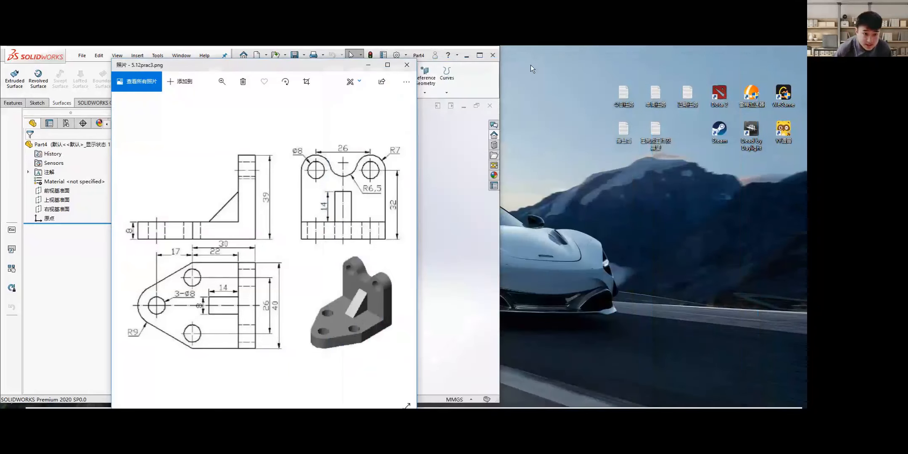
{"action": "left_click", "coordinate": [412, 66]}
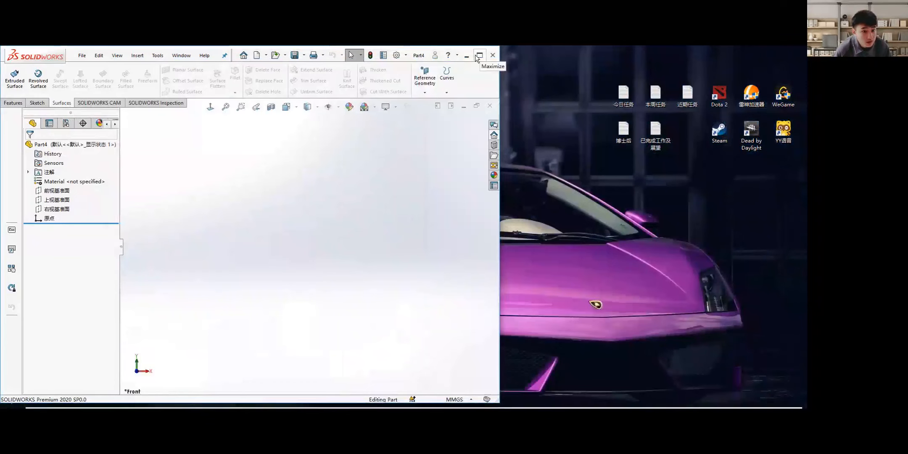
Resize the SOLIDWORKS window to span the full width of the screen without keeping it maximized.
{"action": "left_click", "coordinate": [478, 56]}
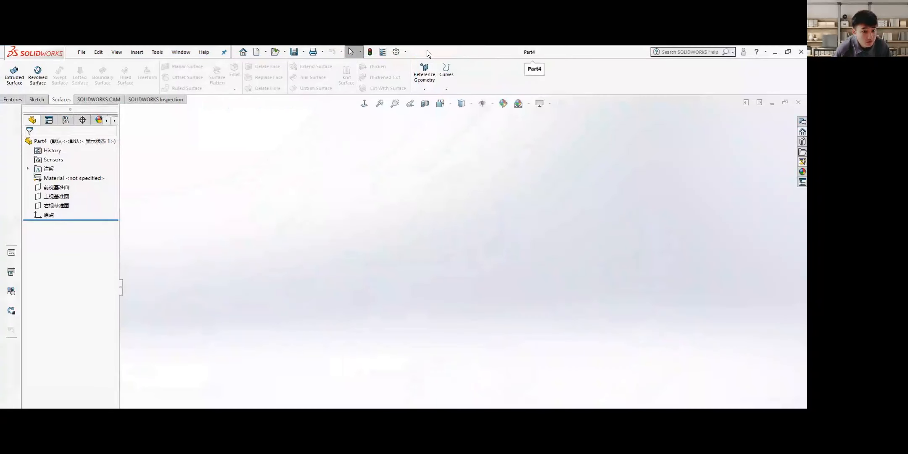
{"action": "left_click_drag", "start_coordinate": [348, 47], "coordinate": [456, 64]}
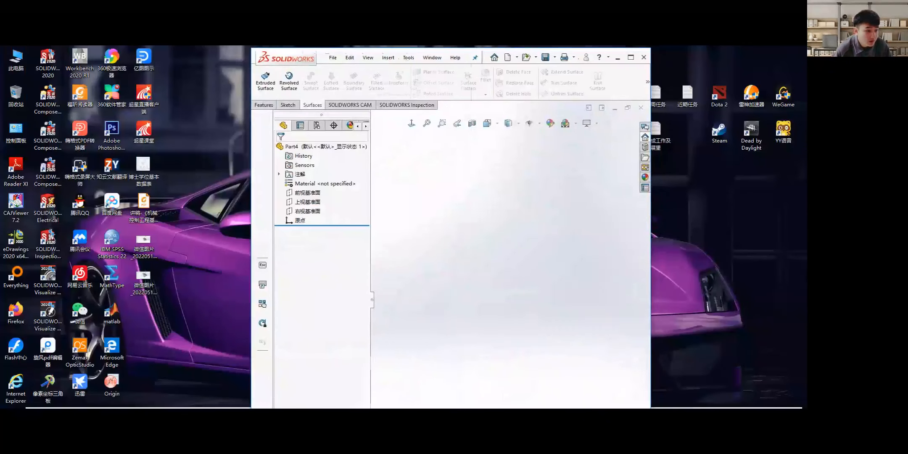
{"action": "left_click_drag", "start_coordinate": [251, 163], "coordinate": [1, 163]}
{"action": "left_click_drag", "start_coordinate": [650, 226], "coordinate": [805, 225]}
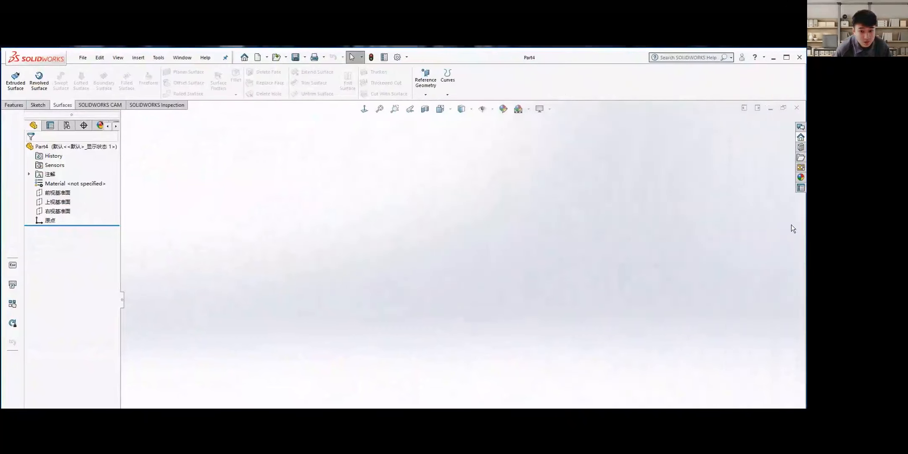